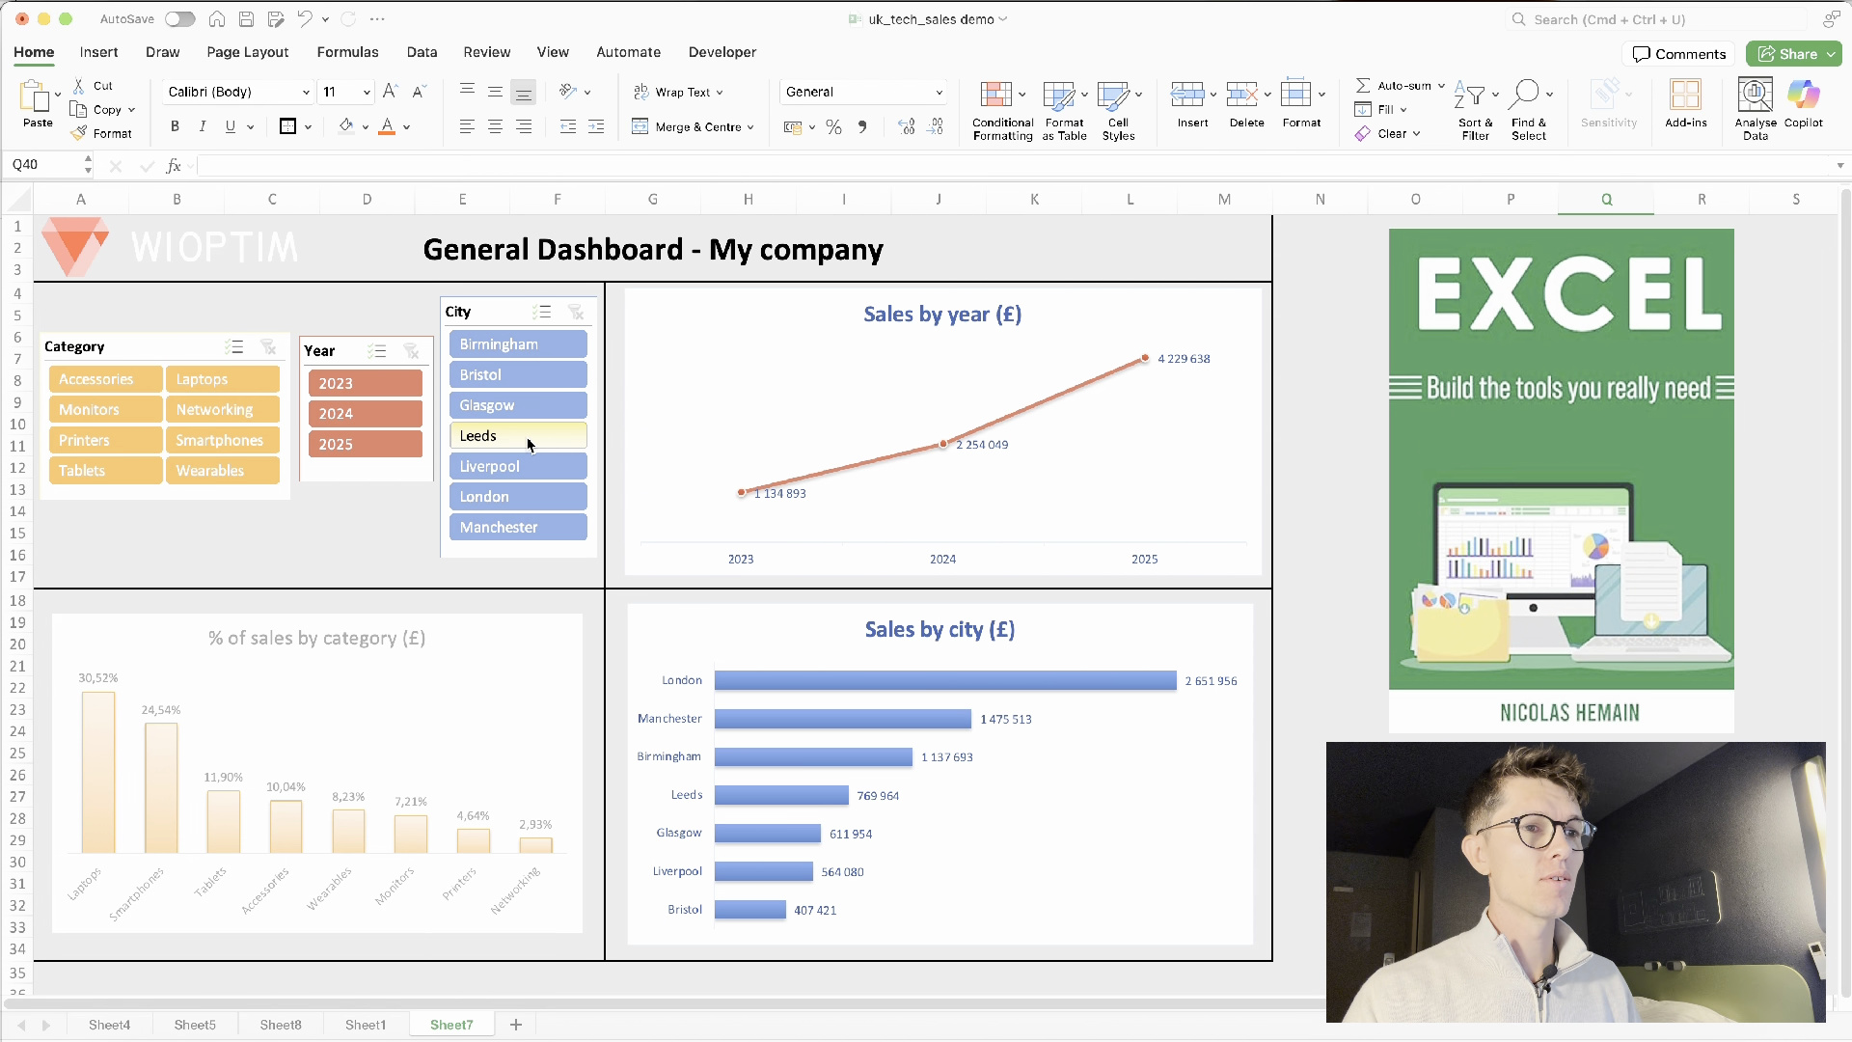
# Try the dashboard slicers by filtering on the city Bristol and on the category Networking, clearing each filter again
pyautogui.click(524, 378)
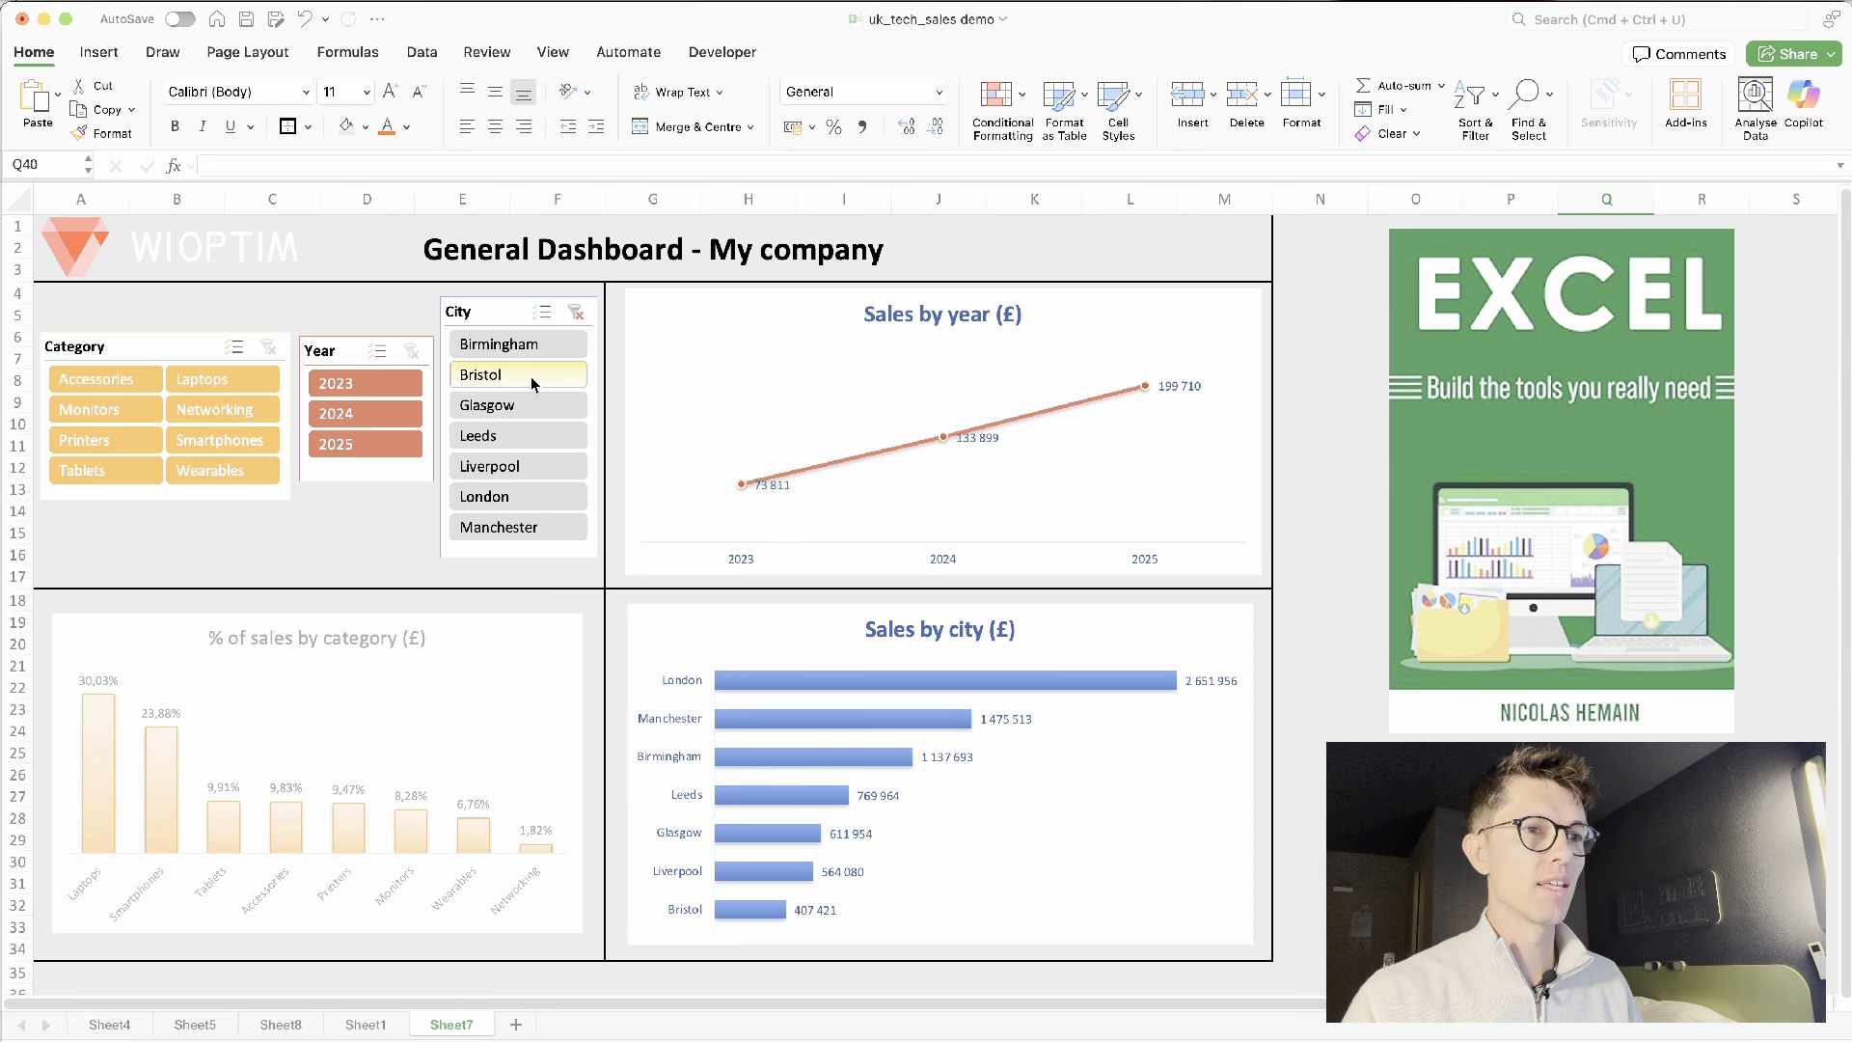
pyautogui.click(576, 314)
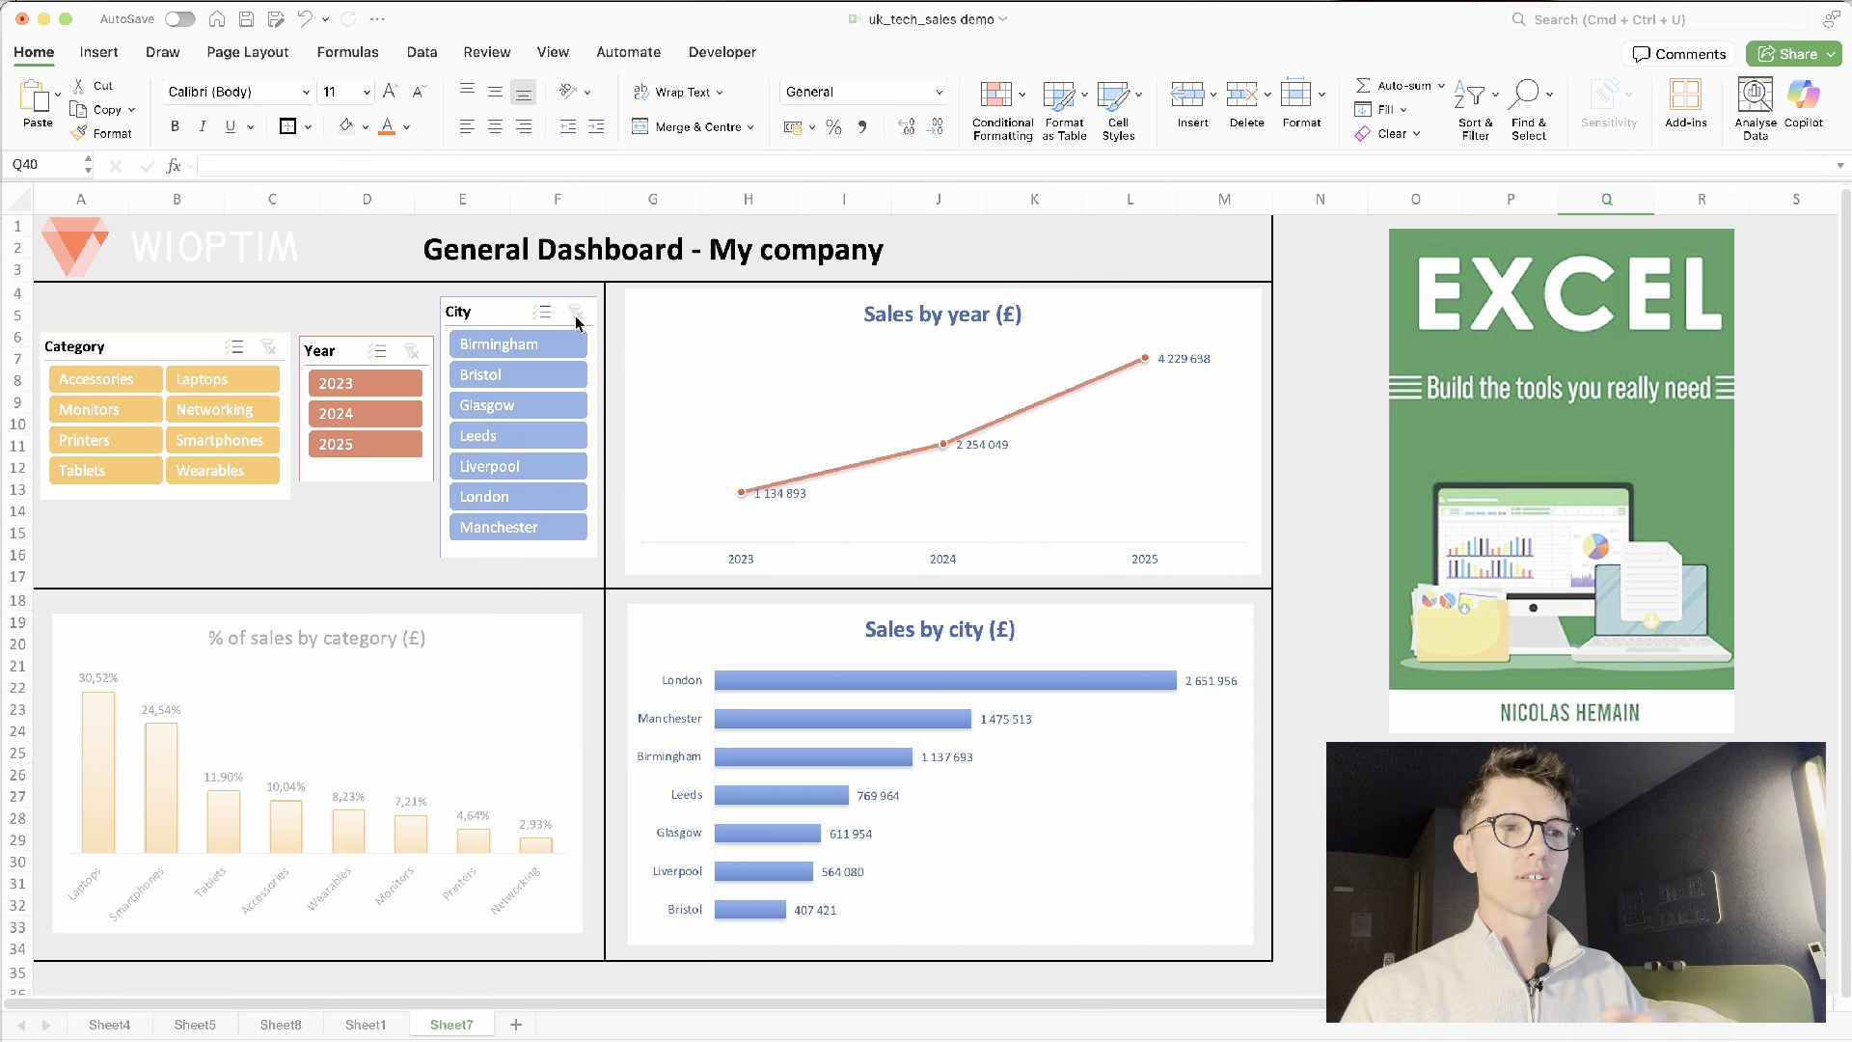
pyautogui.click(263, 416)
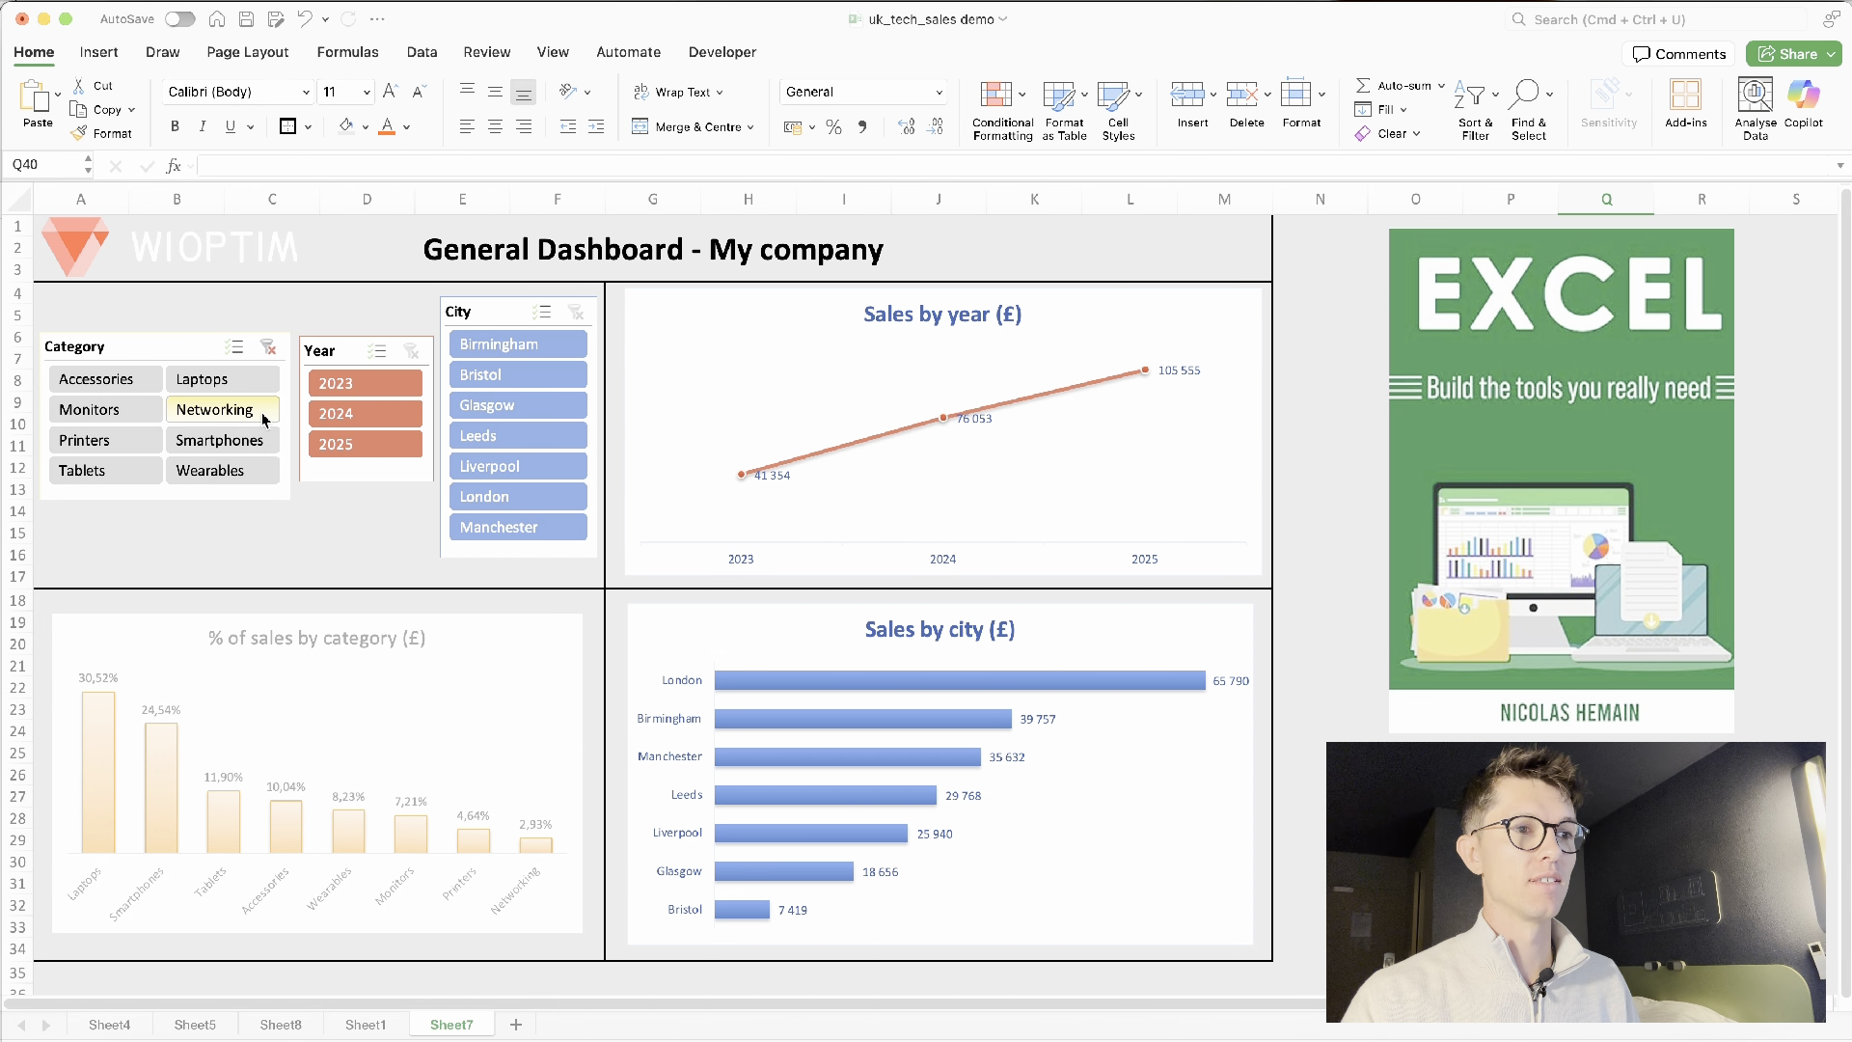
pyautogui.click(269, 346)
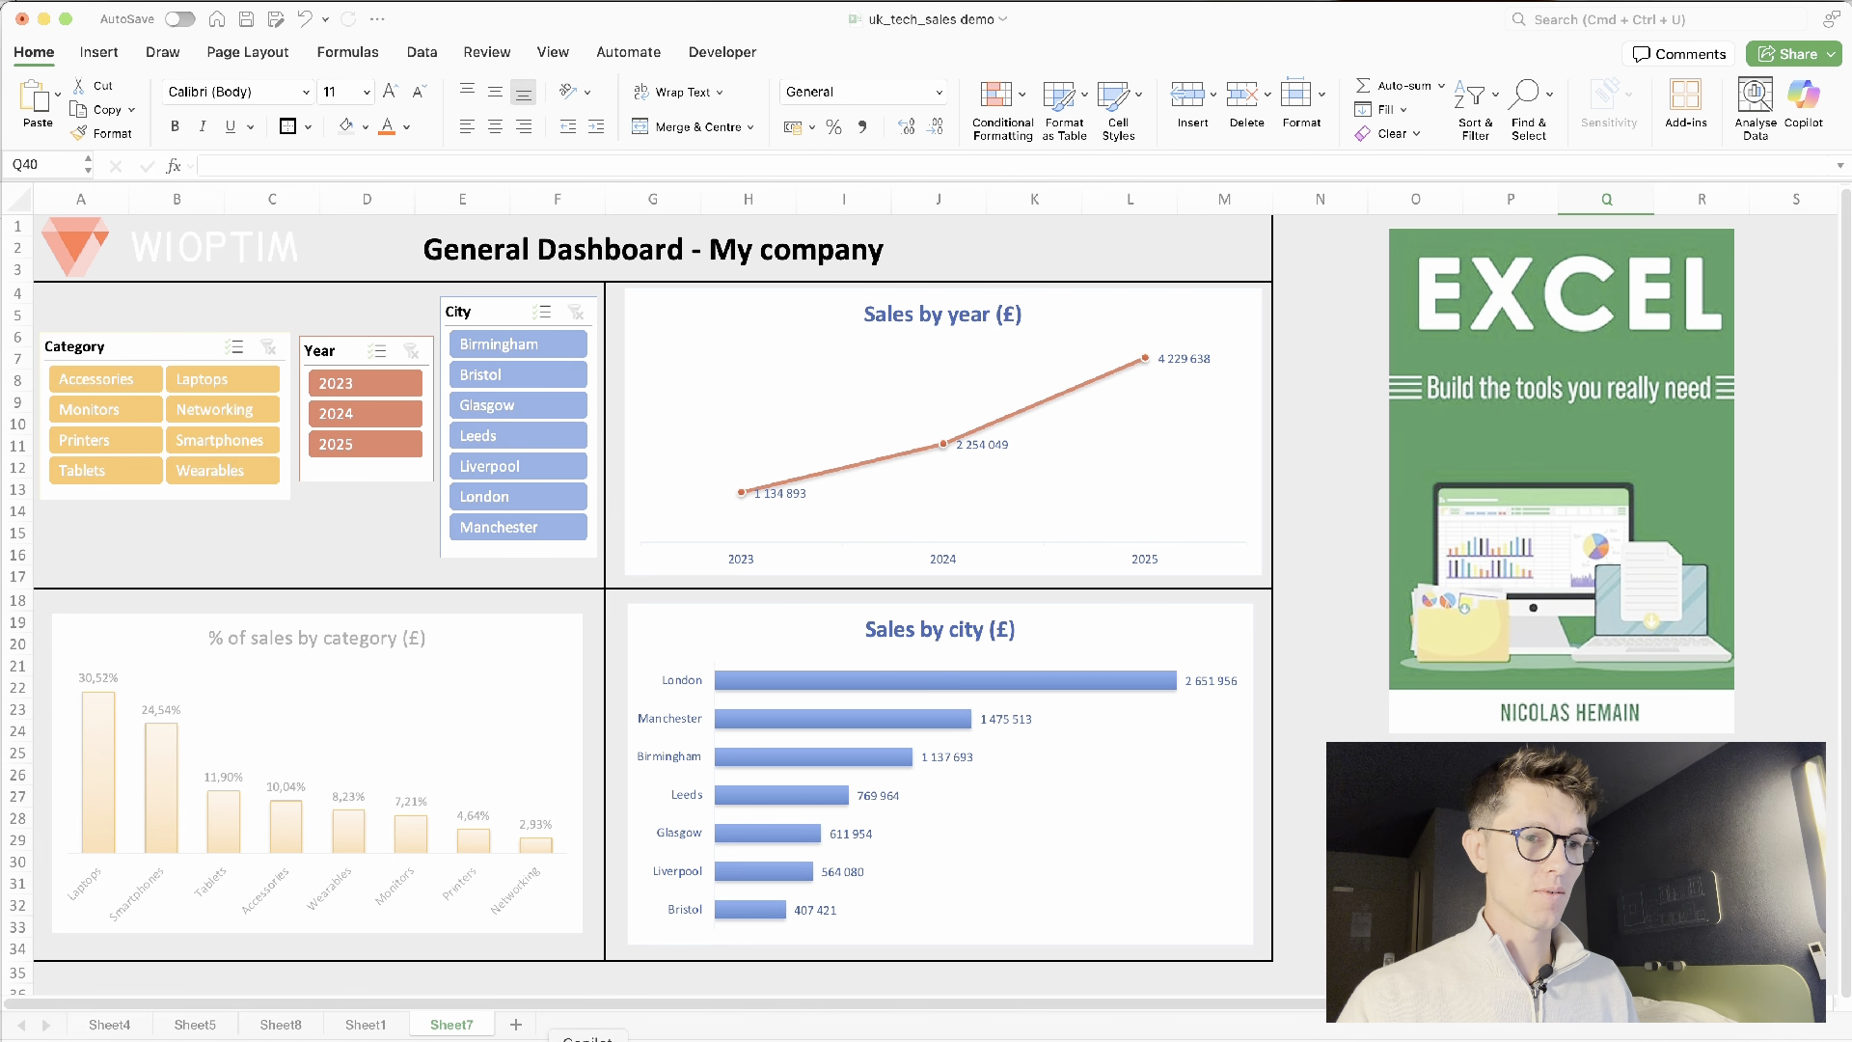
# Switch to the uk_tech_sales workbook and widen the Product column
pyautogui.rightClick(837, 1037)
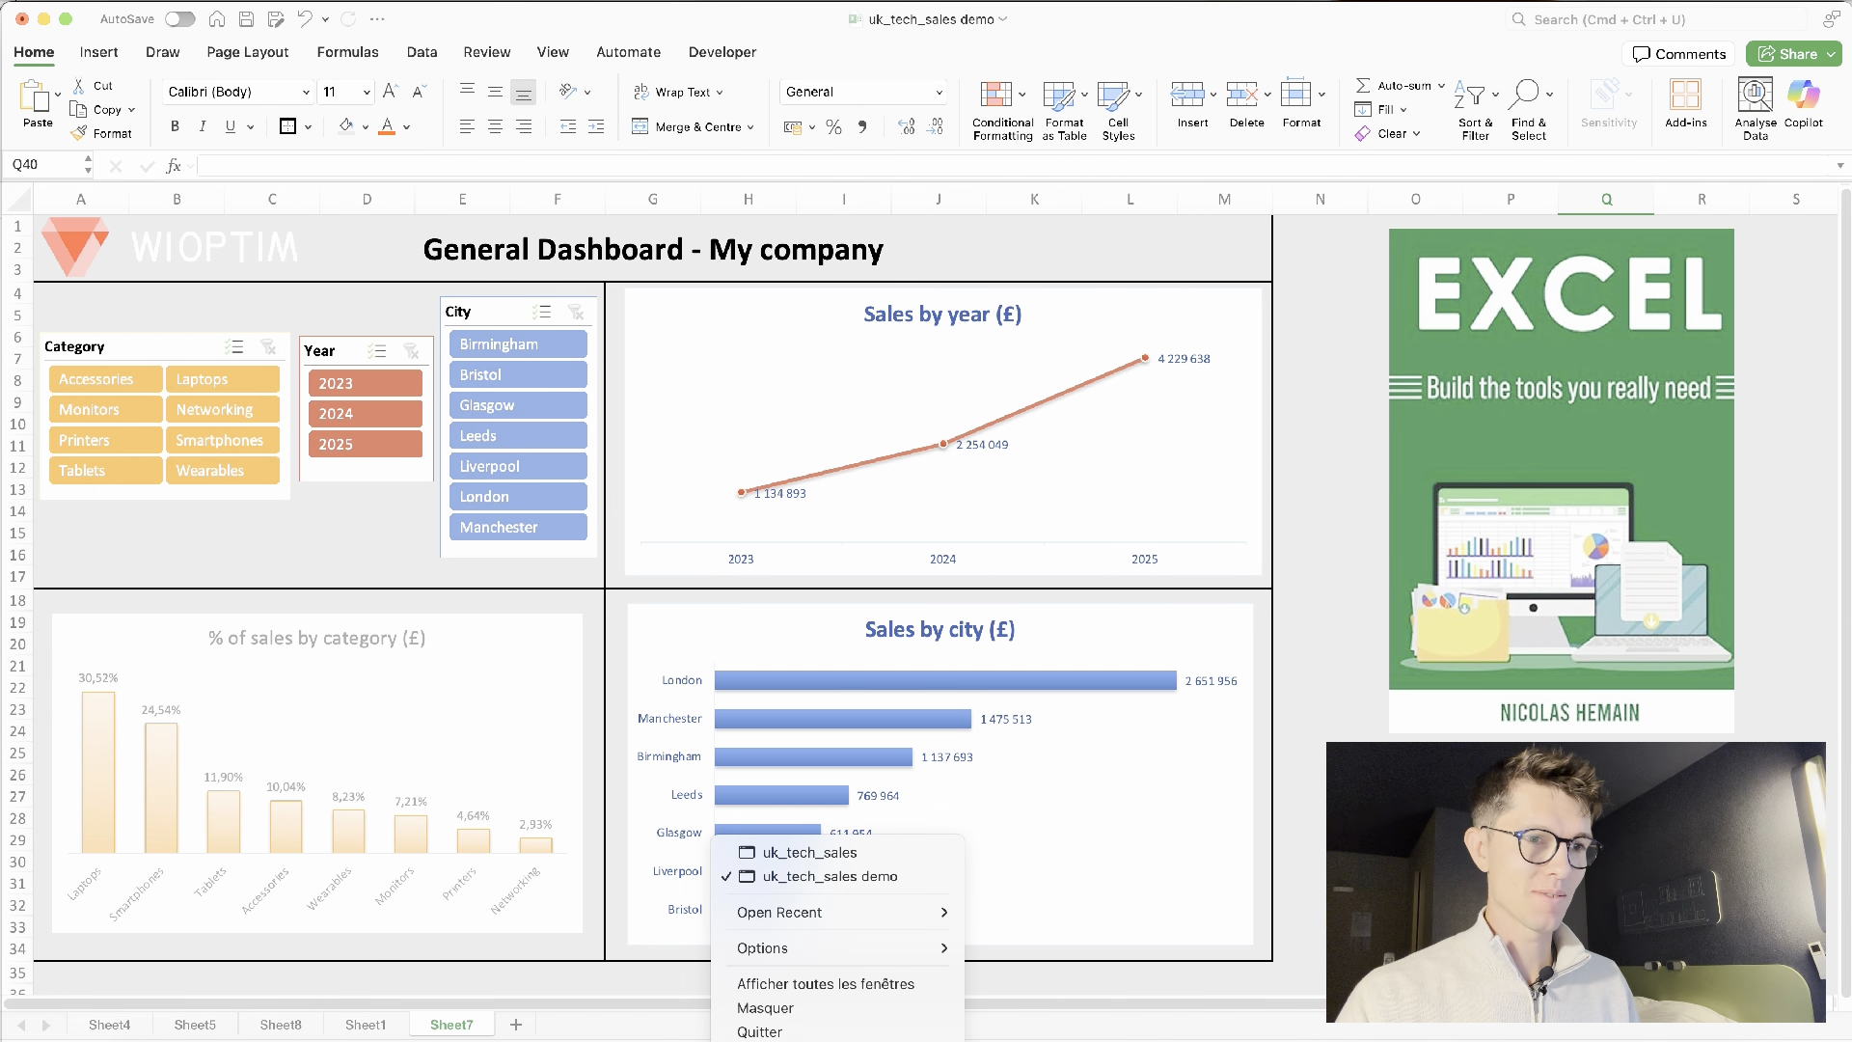
pyautogui.click(808, 855)
pyautogui.click(326, 403)
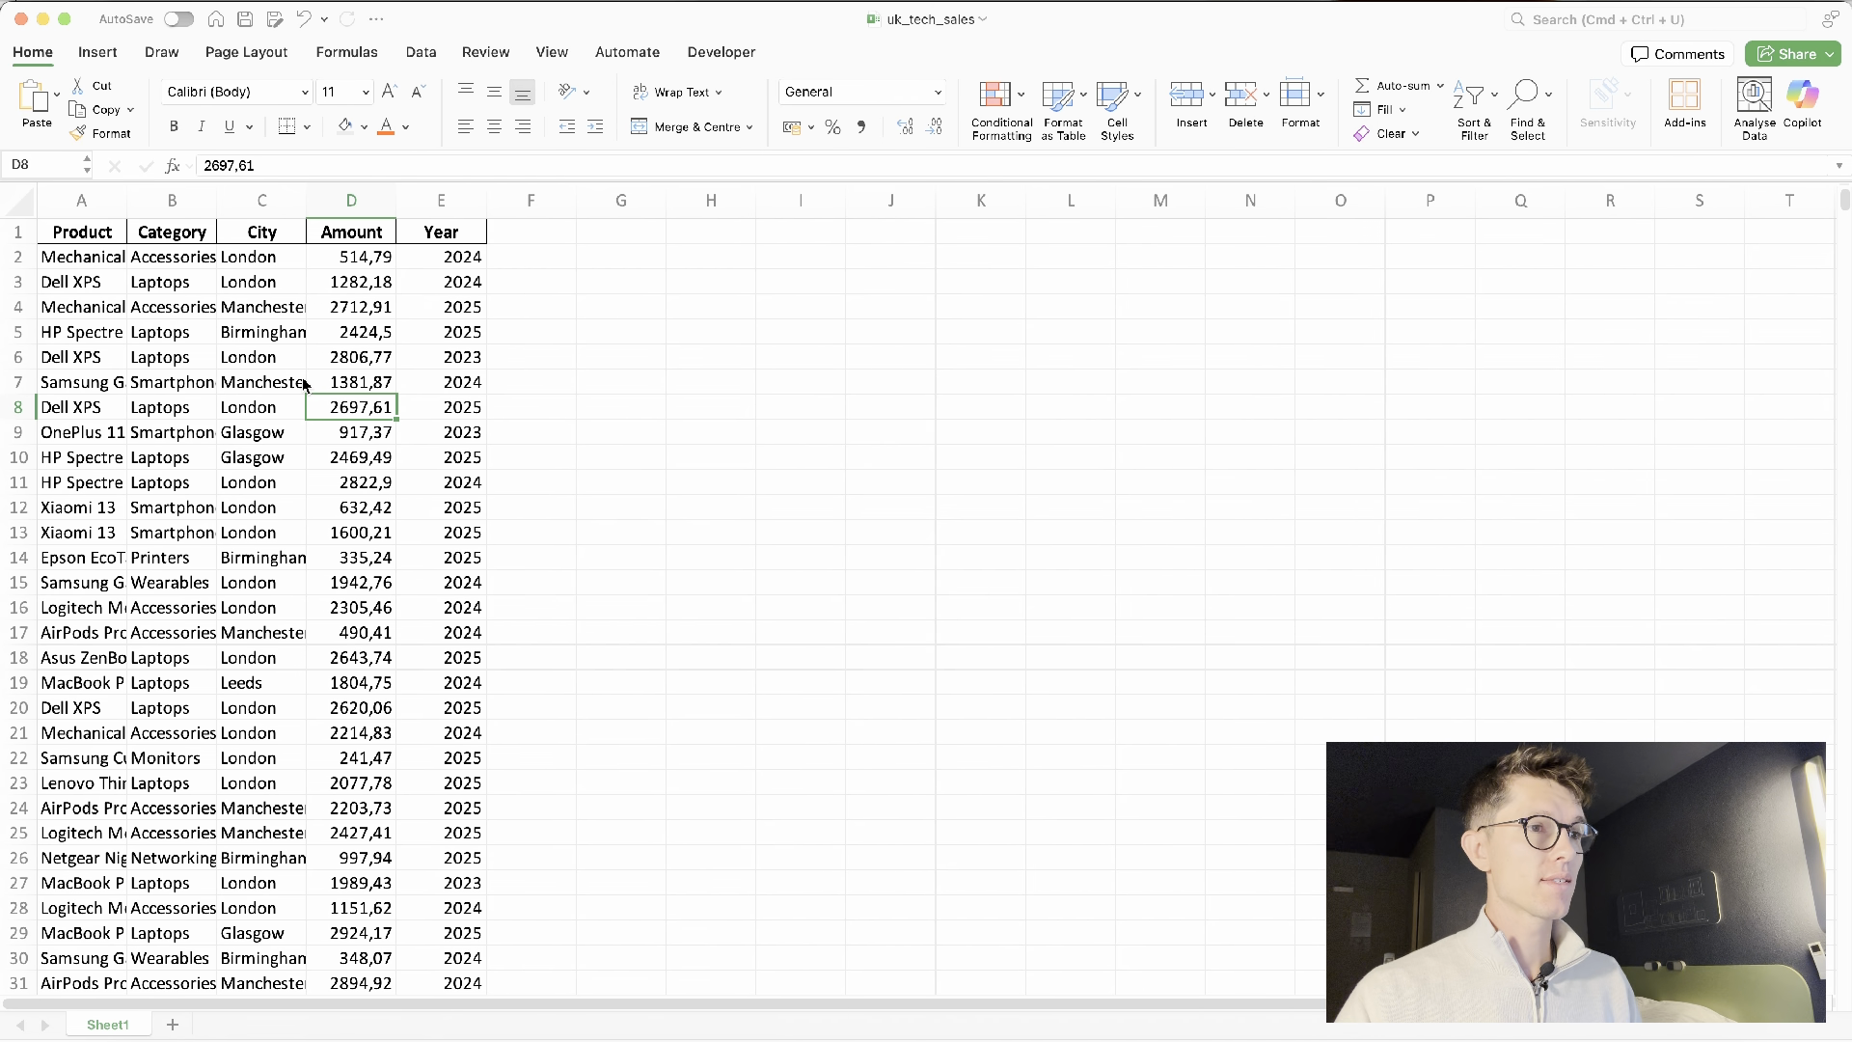
pyautogui.moveTo(127, 202); pyautogui.dragTo(178, 201)
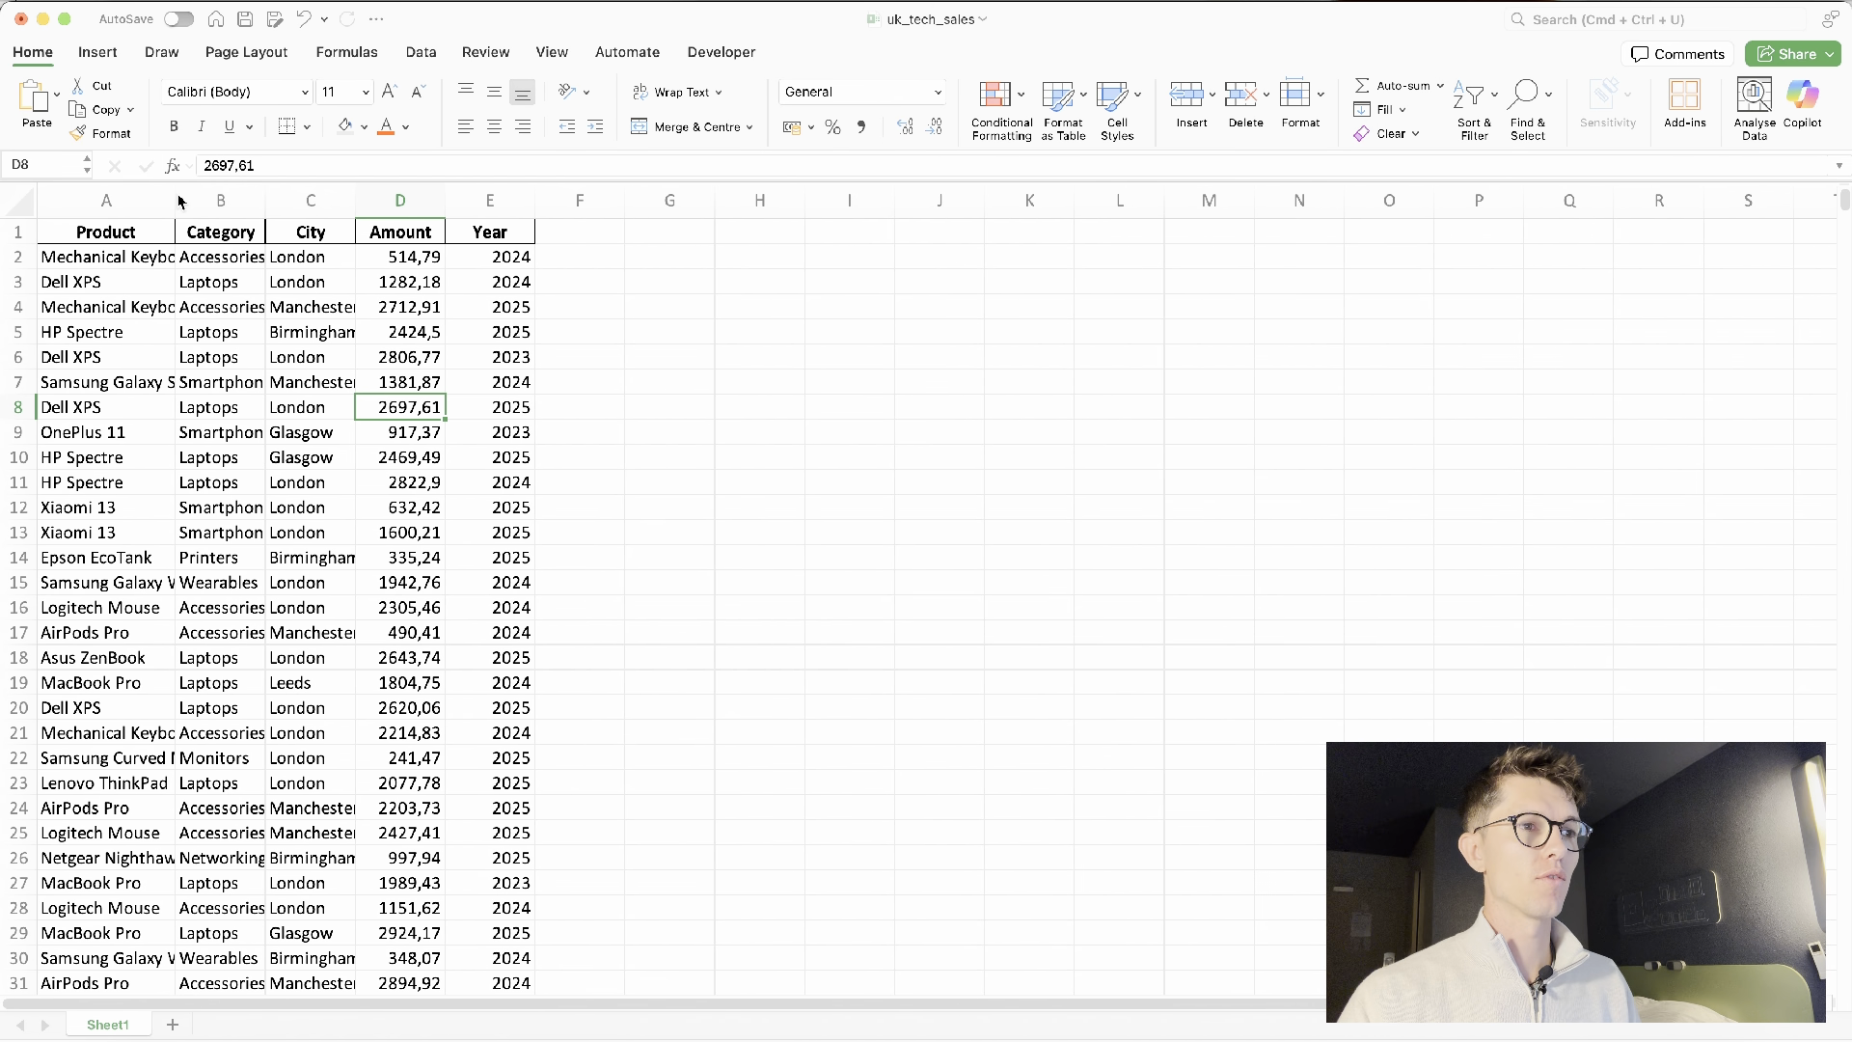
# Check how far the sales data extends in the City column, return to the header row, and widen the Category column
pyautogui.click(269, 317)
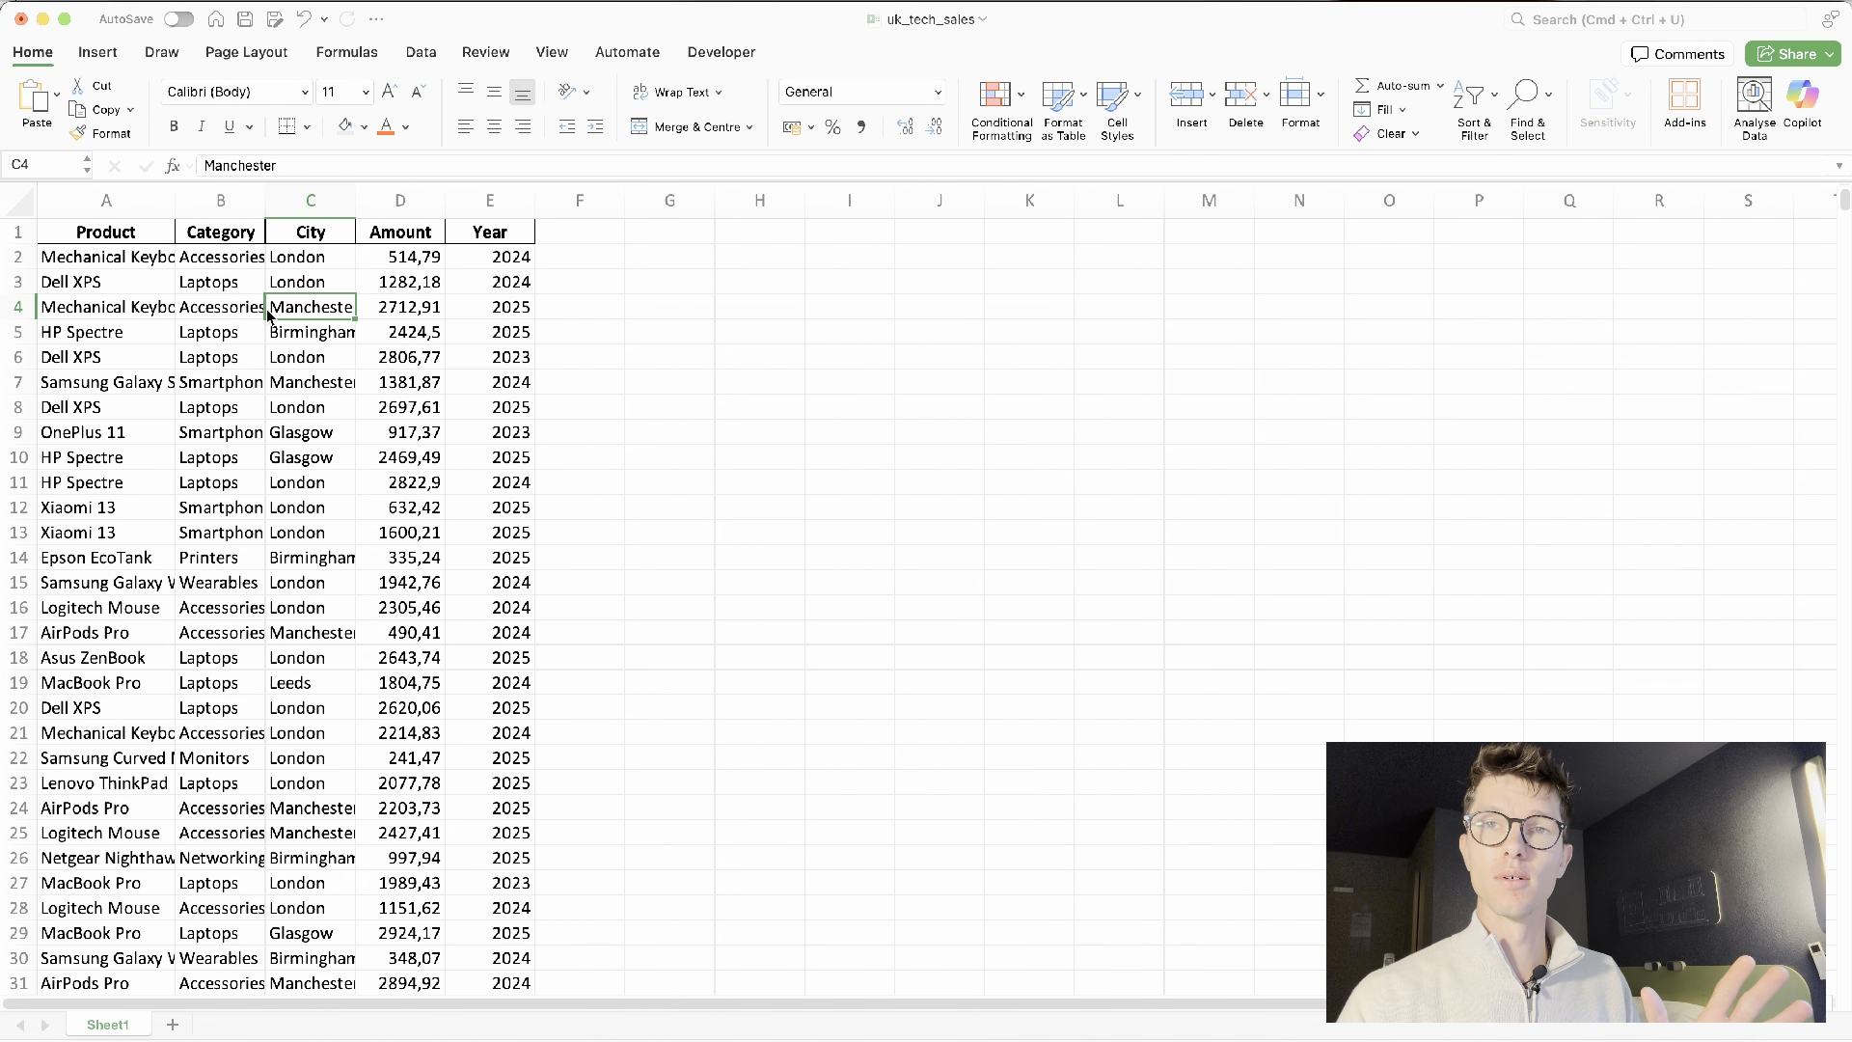
pyautogui.press('super+Down')
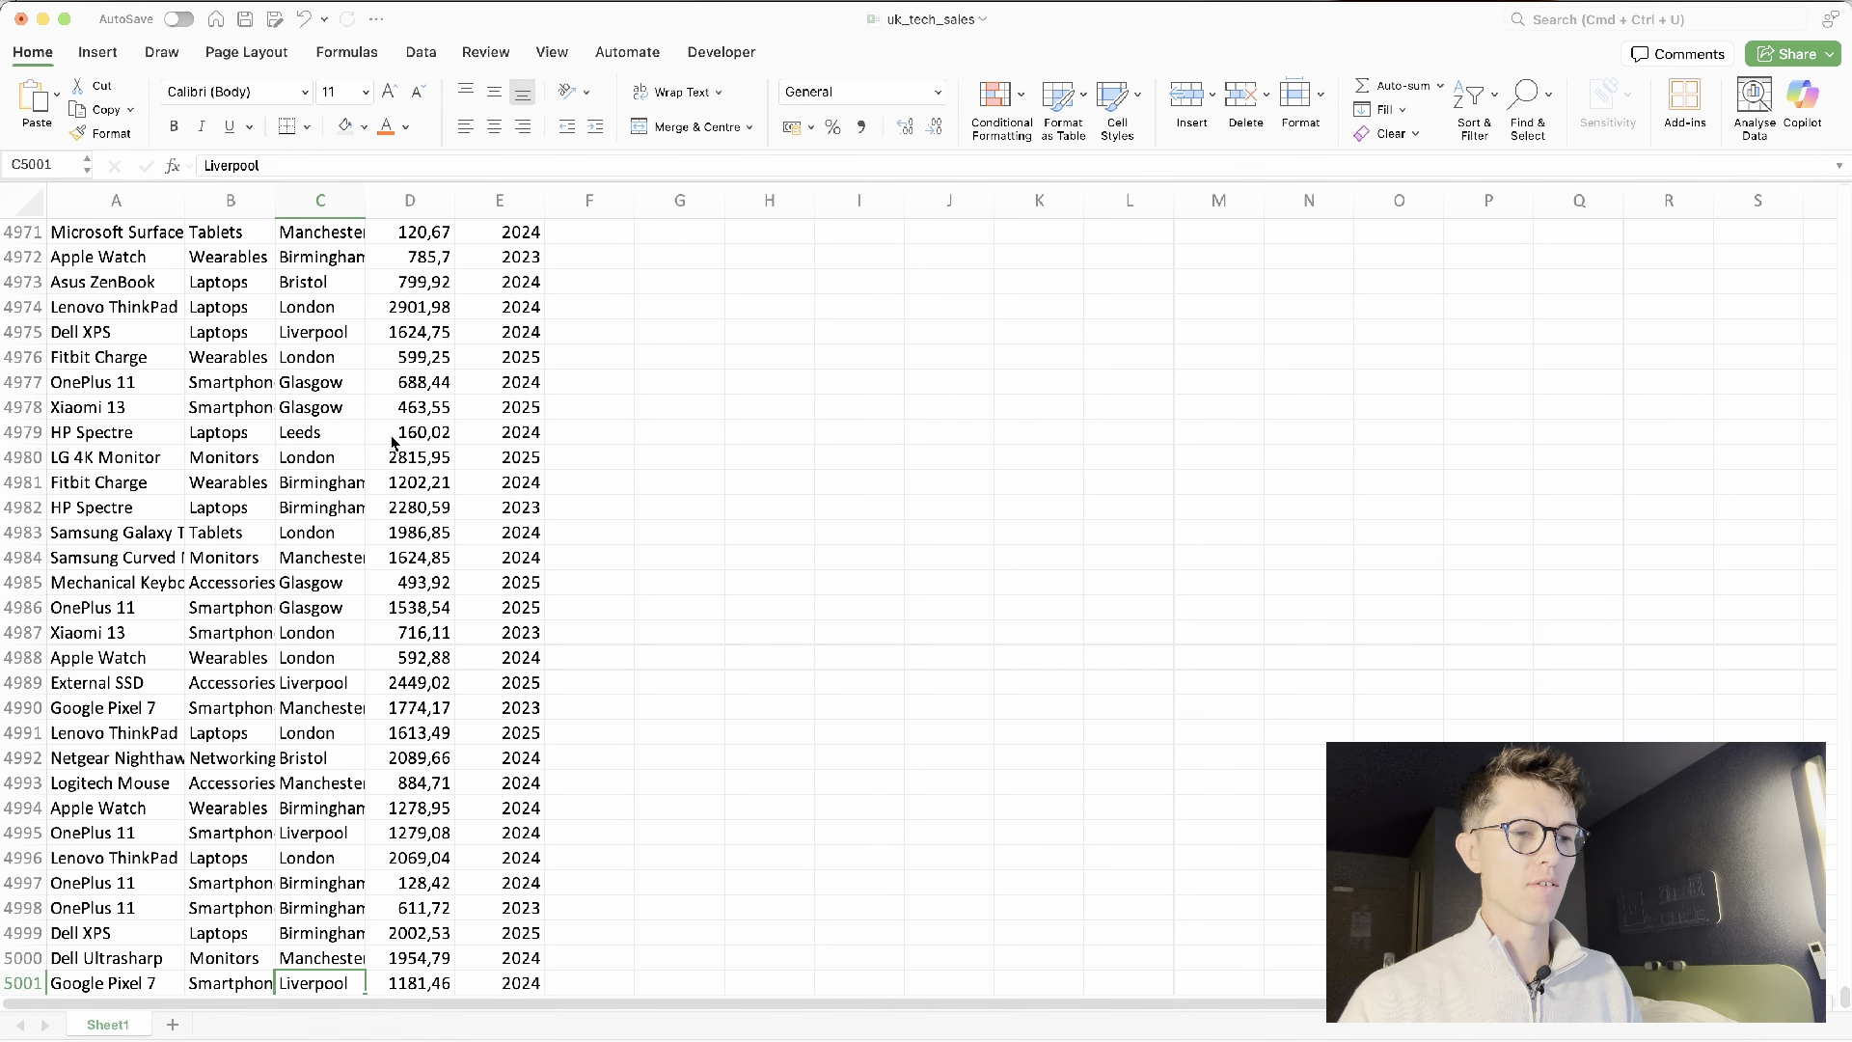
pyautogui.press('super+Up')
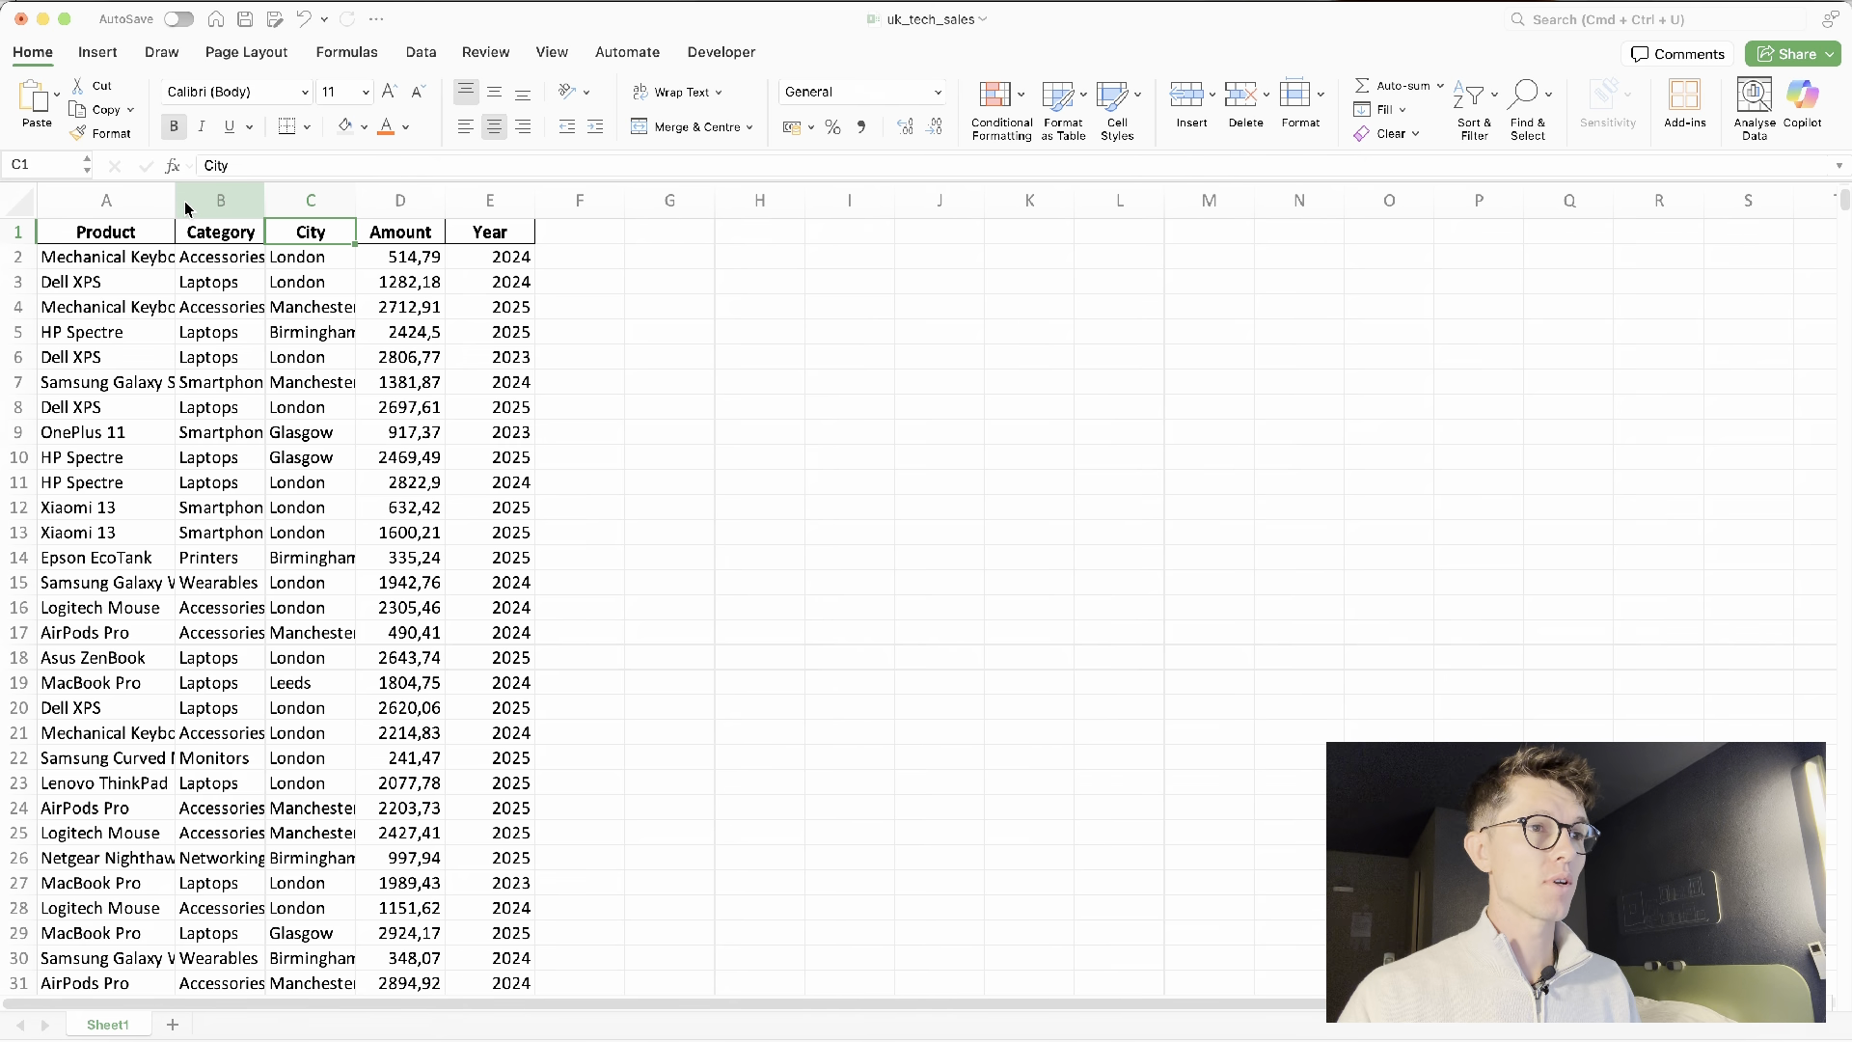
pyautogui.moveTo(266, 207); pyautogui.dragTo(339, 208)
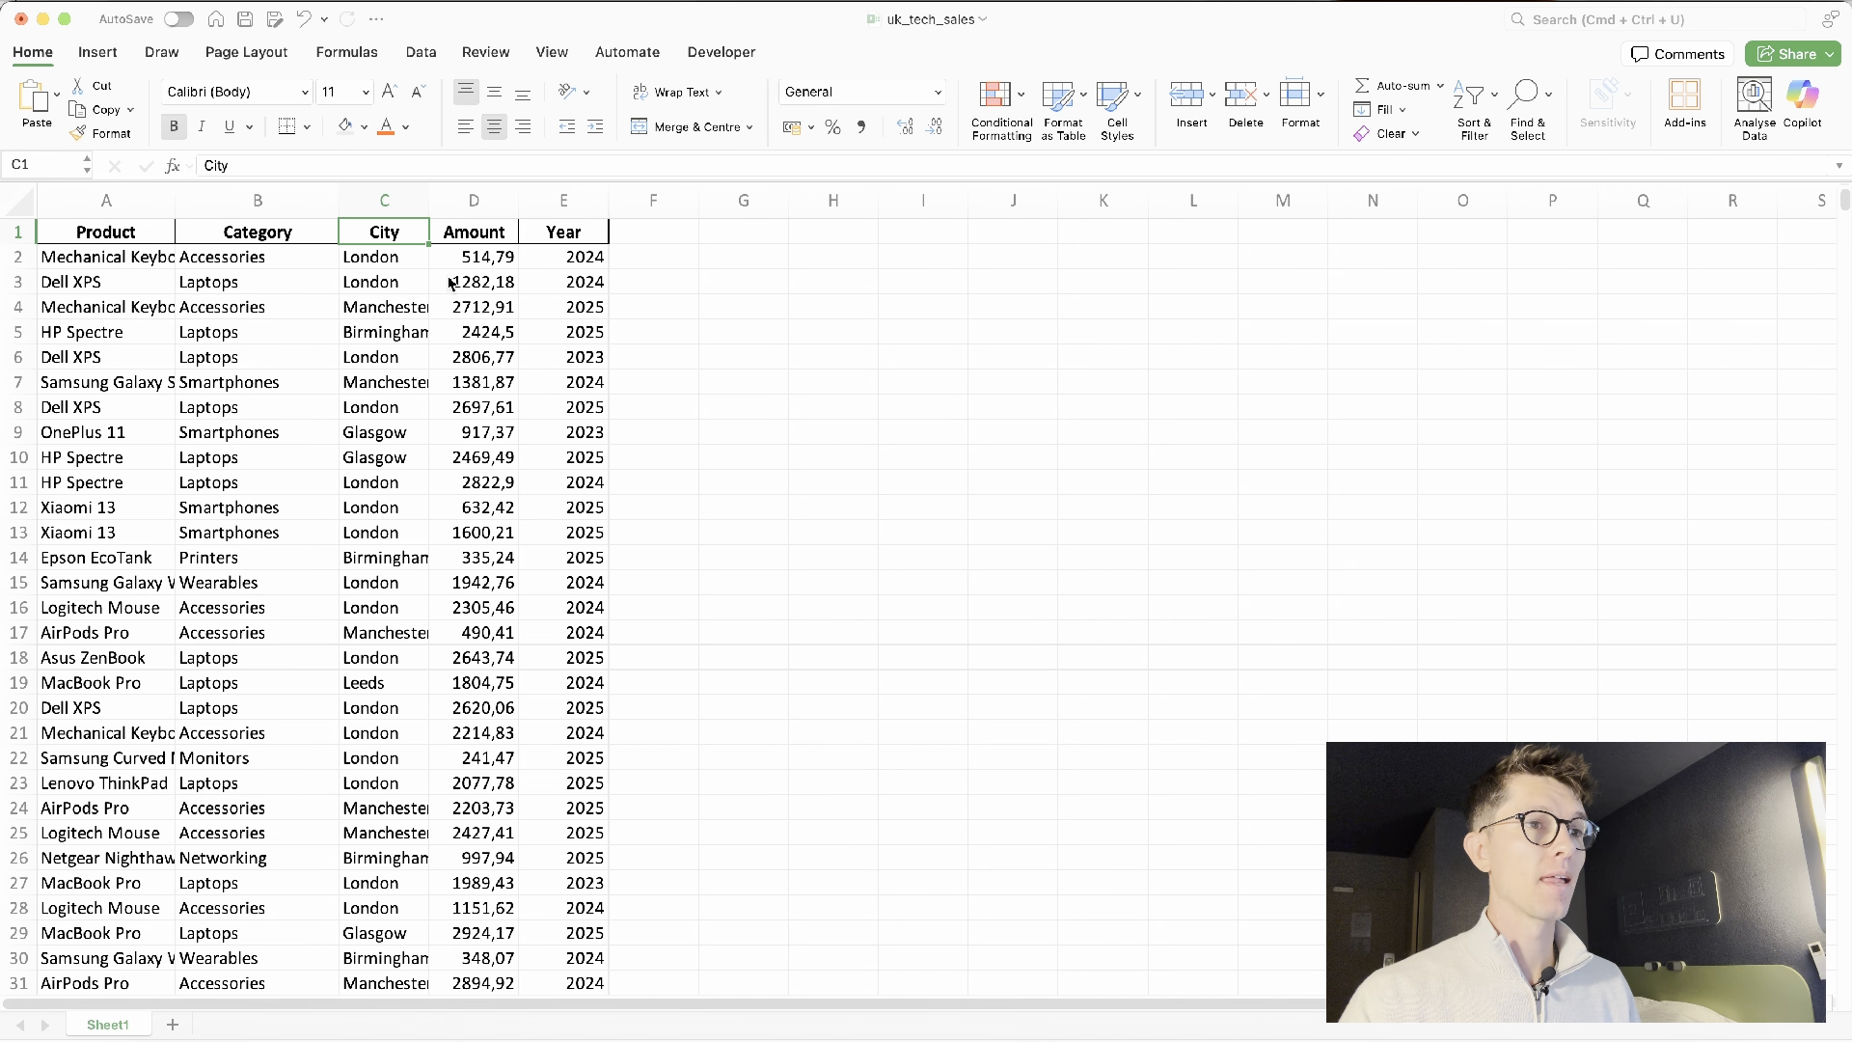
# Apply the Number format to all values in the Amount column, from D2 to the last data row
pyautogui.click(490, 259)
pyautogui.click(573, 260)
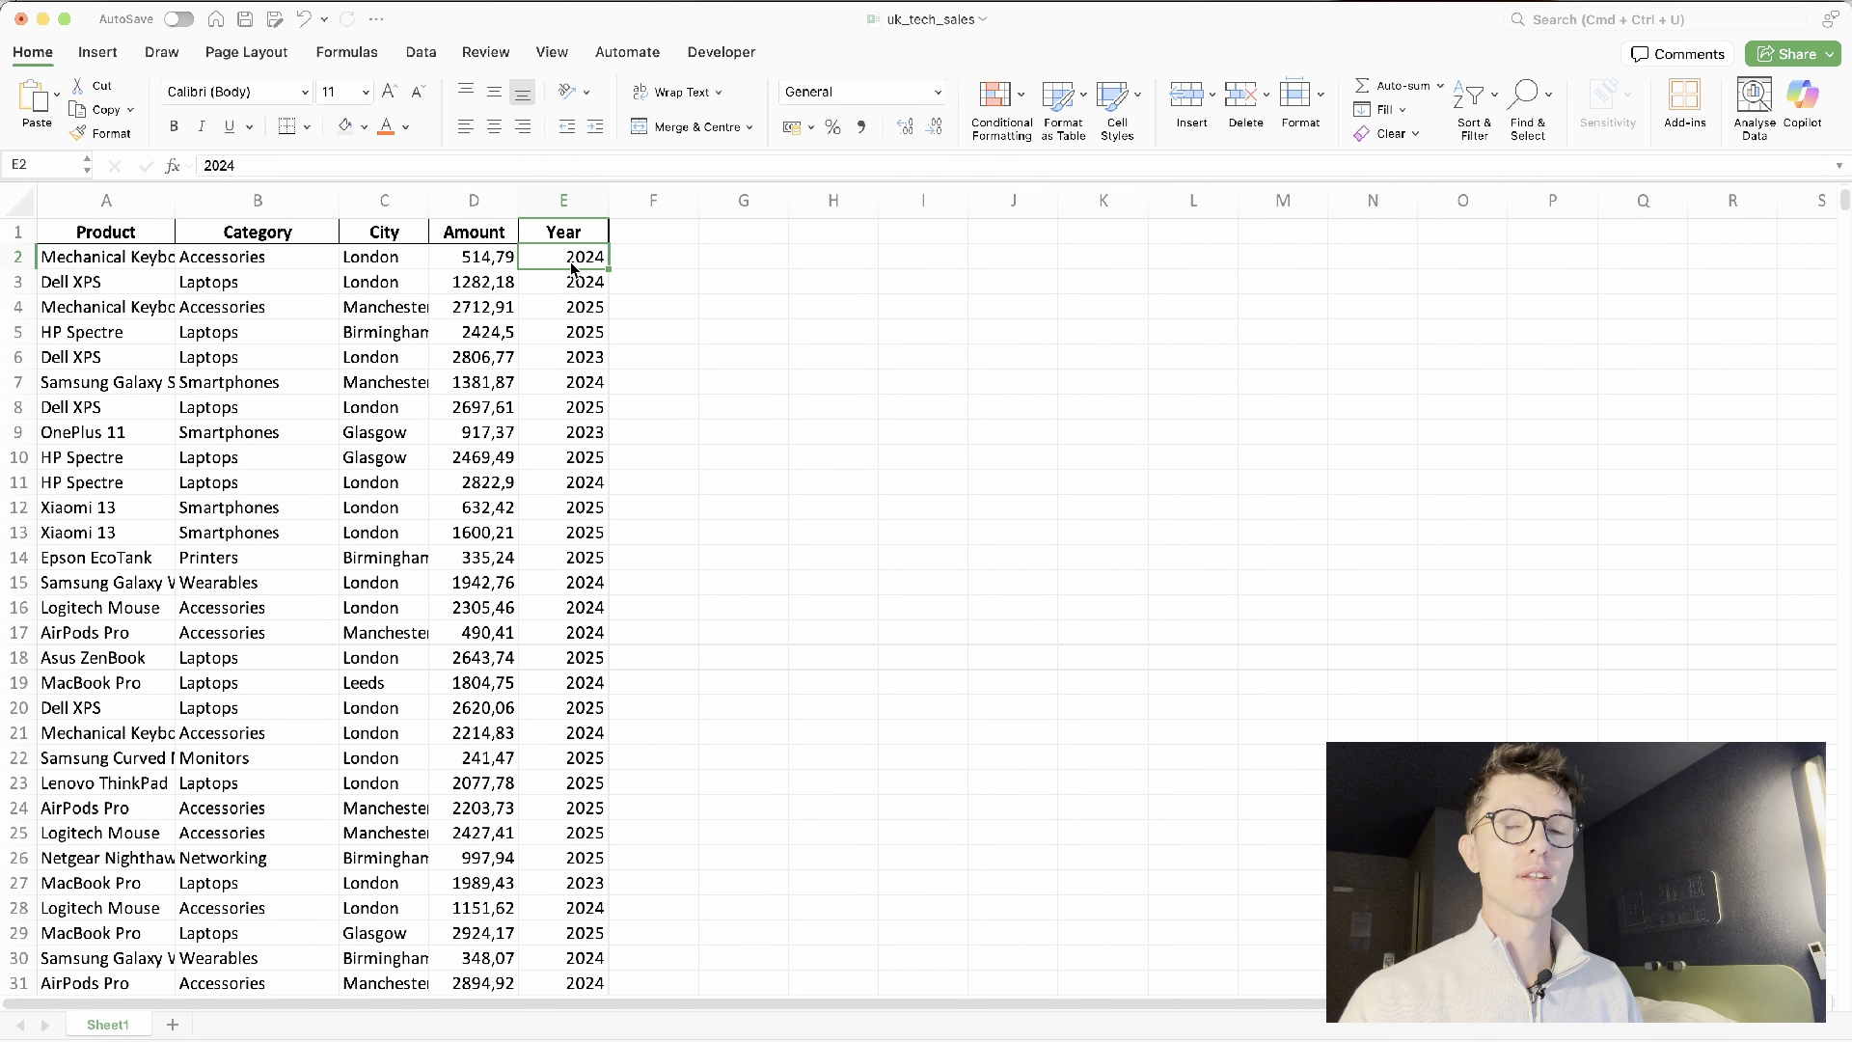
pyautogui.press('Left')
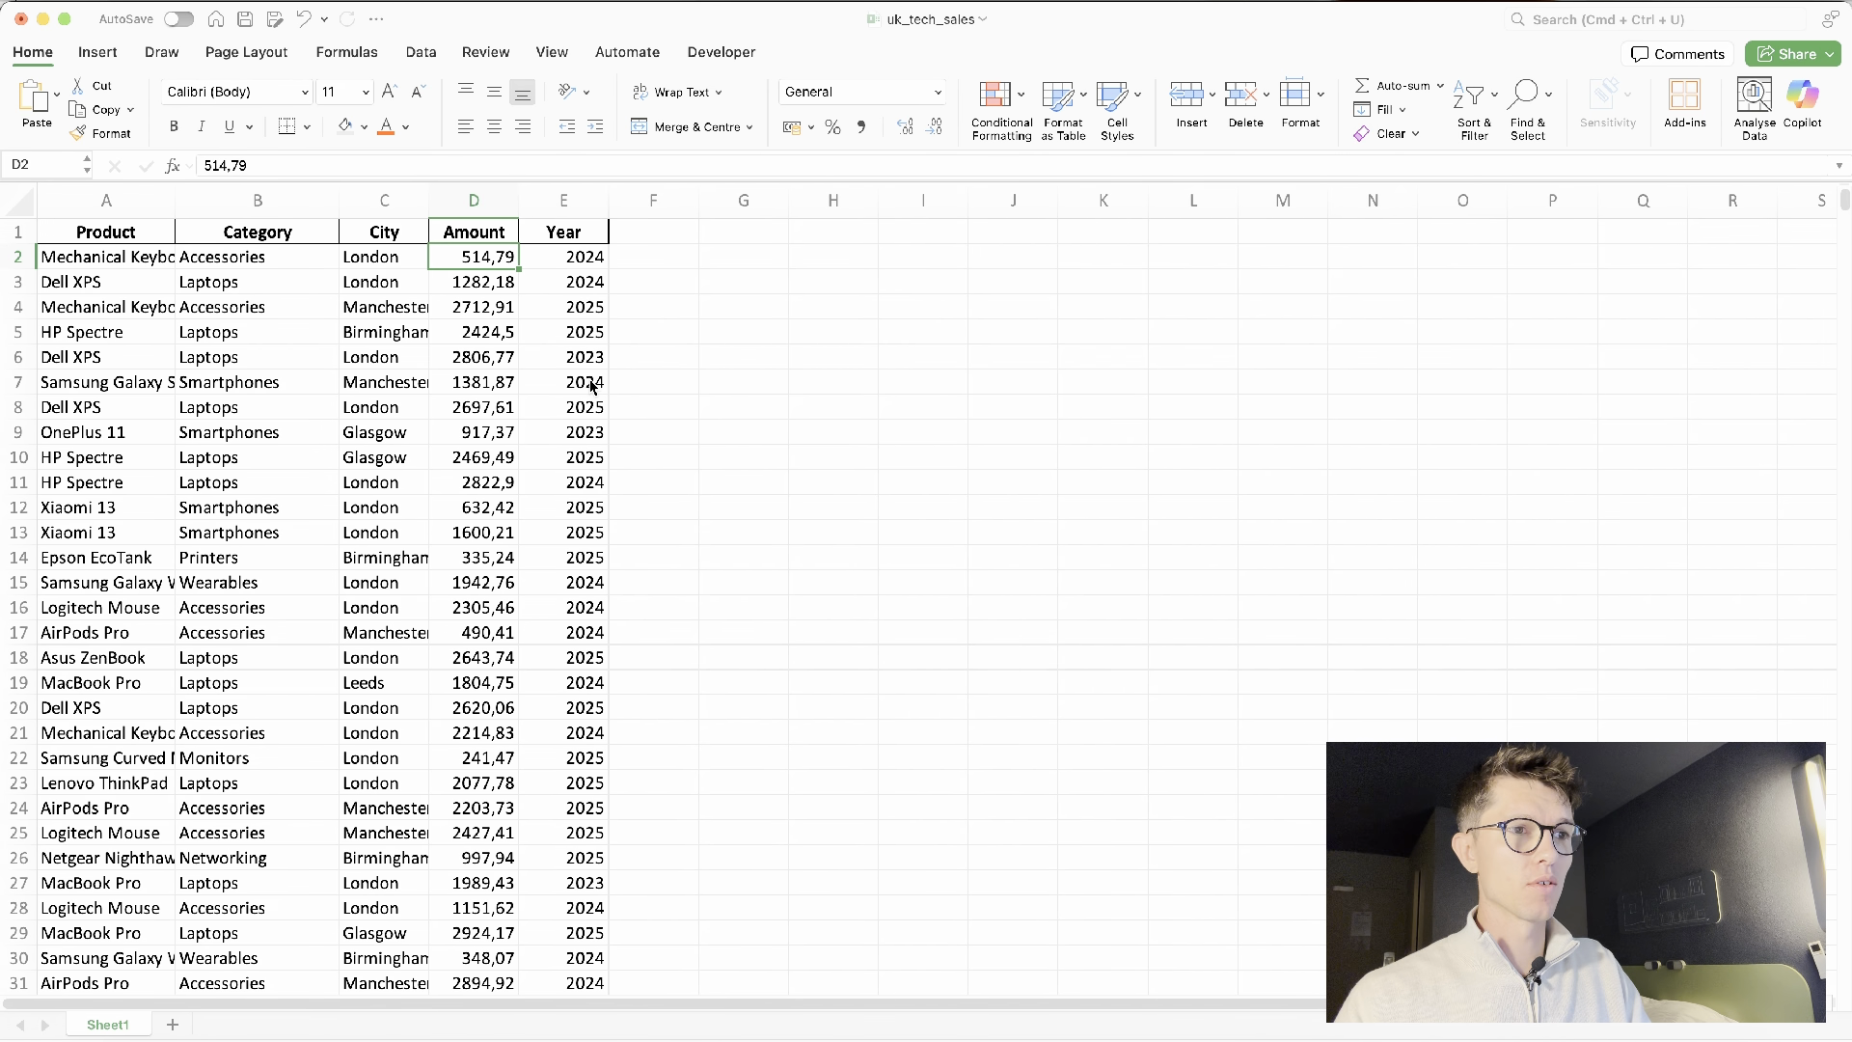
pyautogui.press('super+shift+Down')
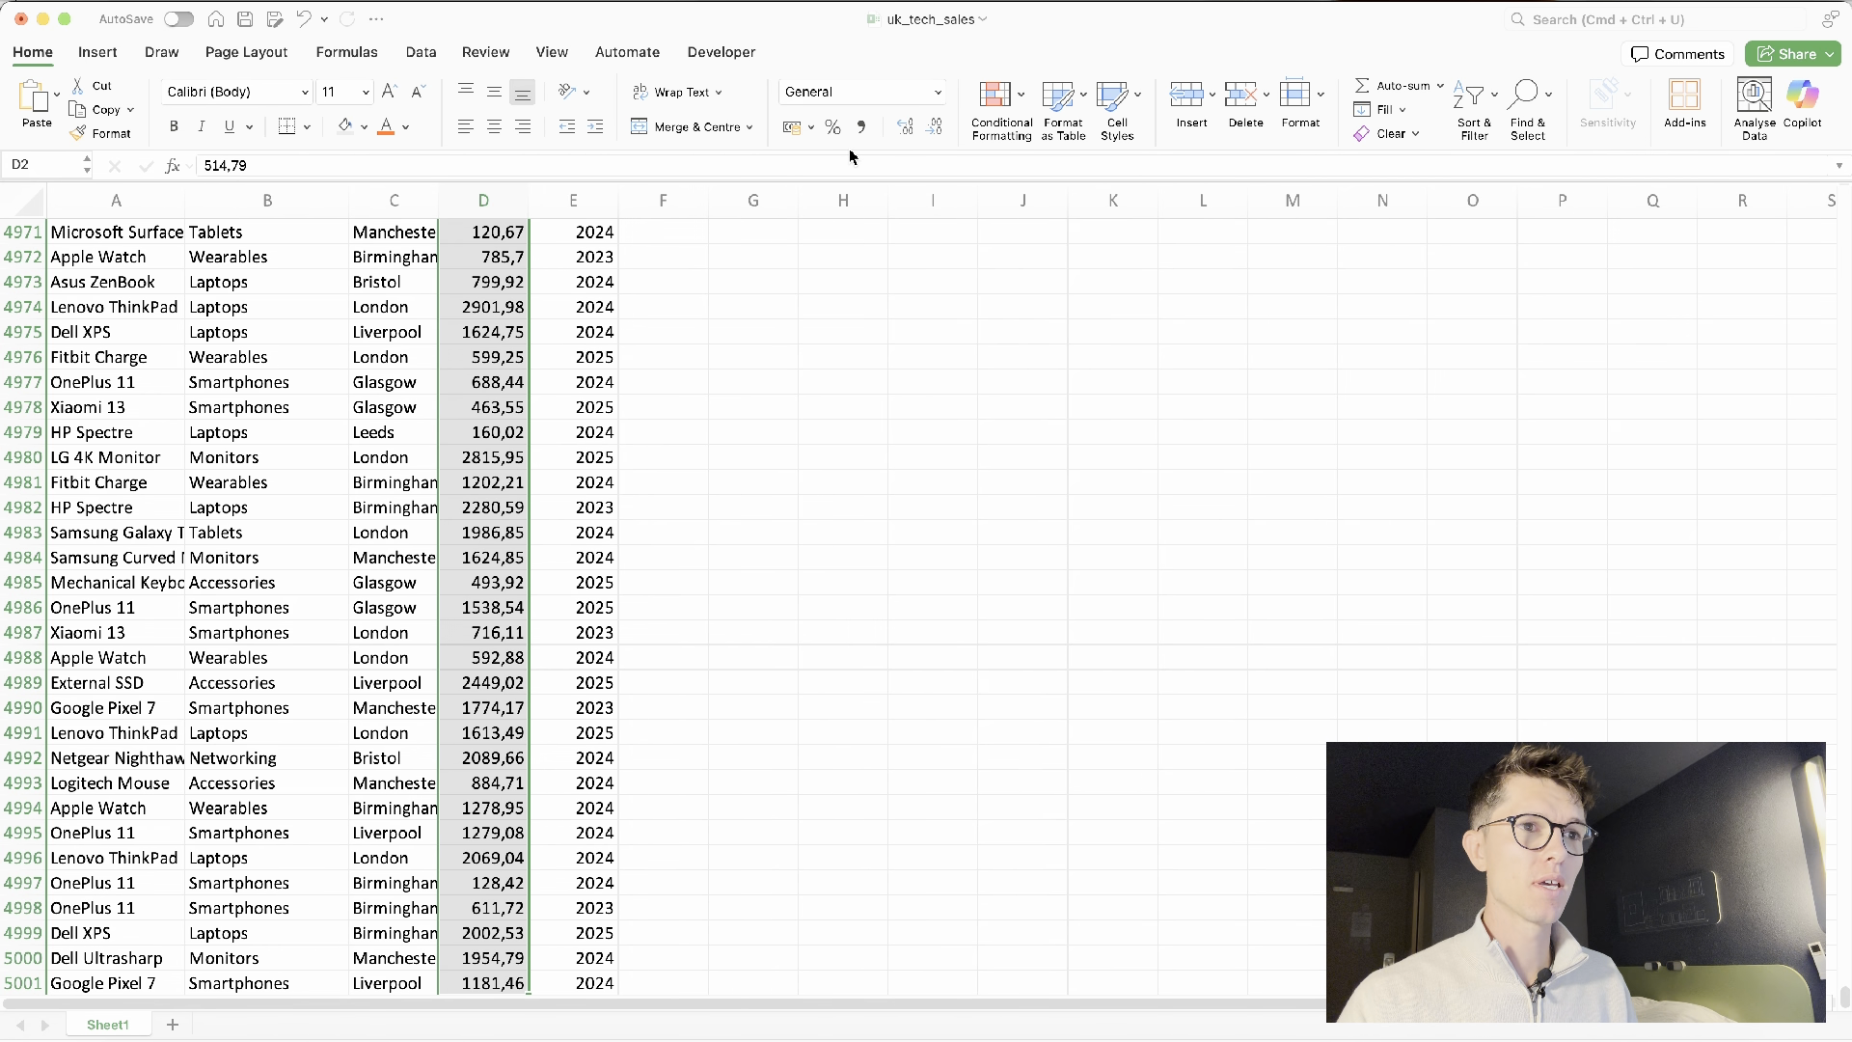
pyautogui.click(938, 92)
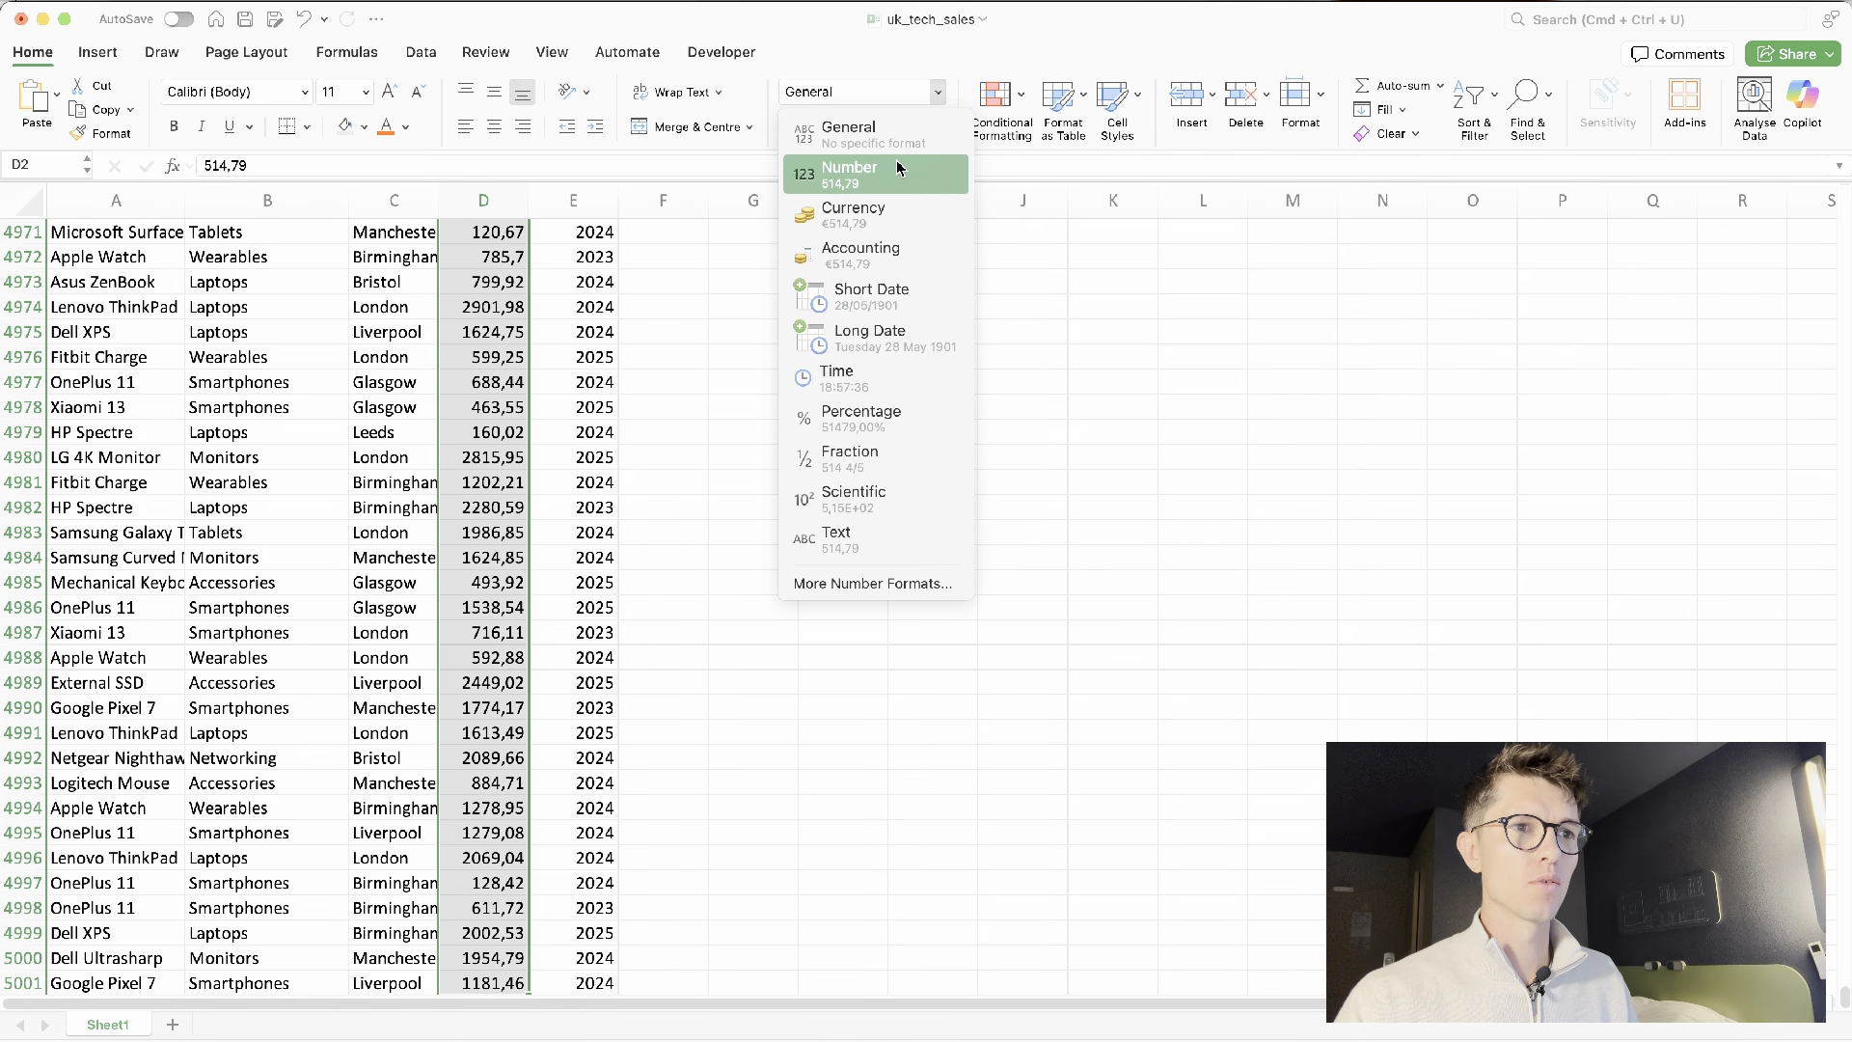
pyautogui.click(897, 173)
# Set the Amount values to 0 decimal places and widen the Amount column slightly
pyautogui.click(941, 96)
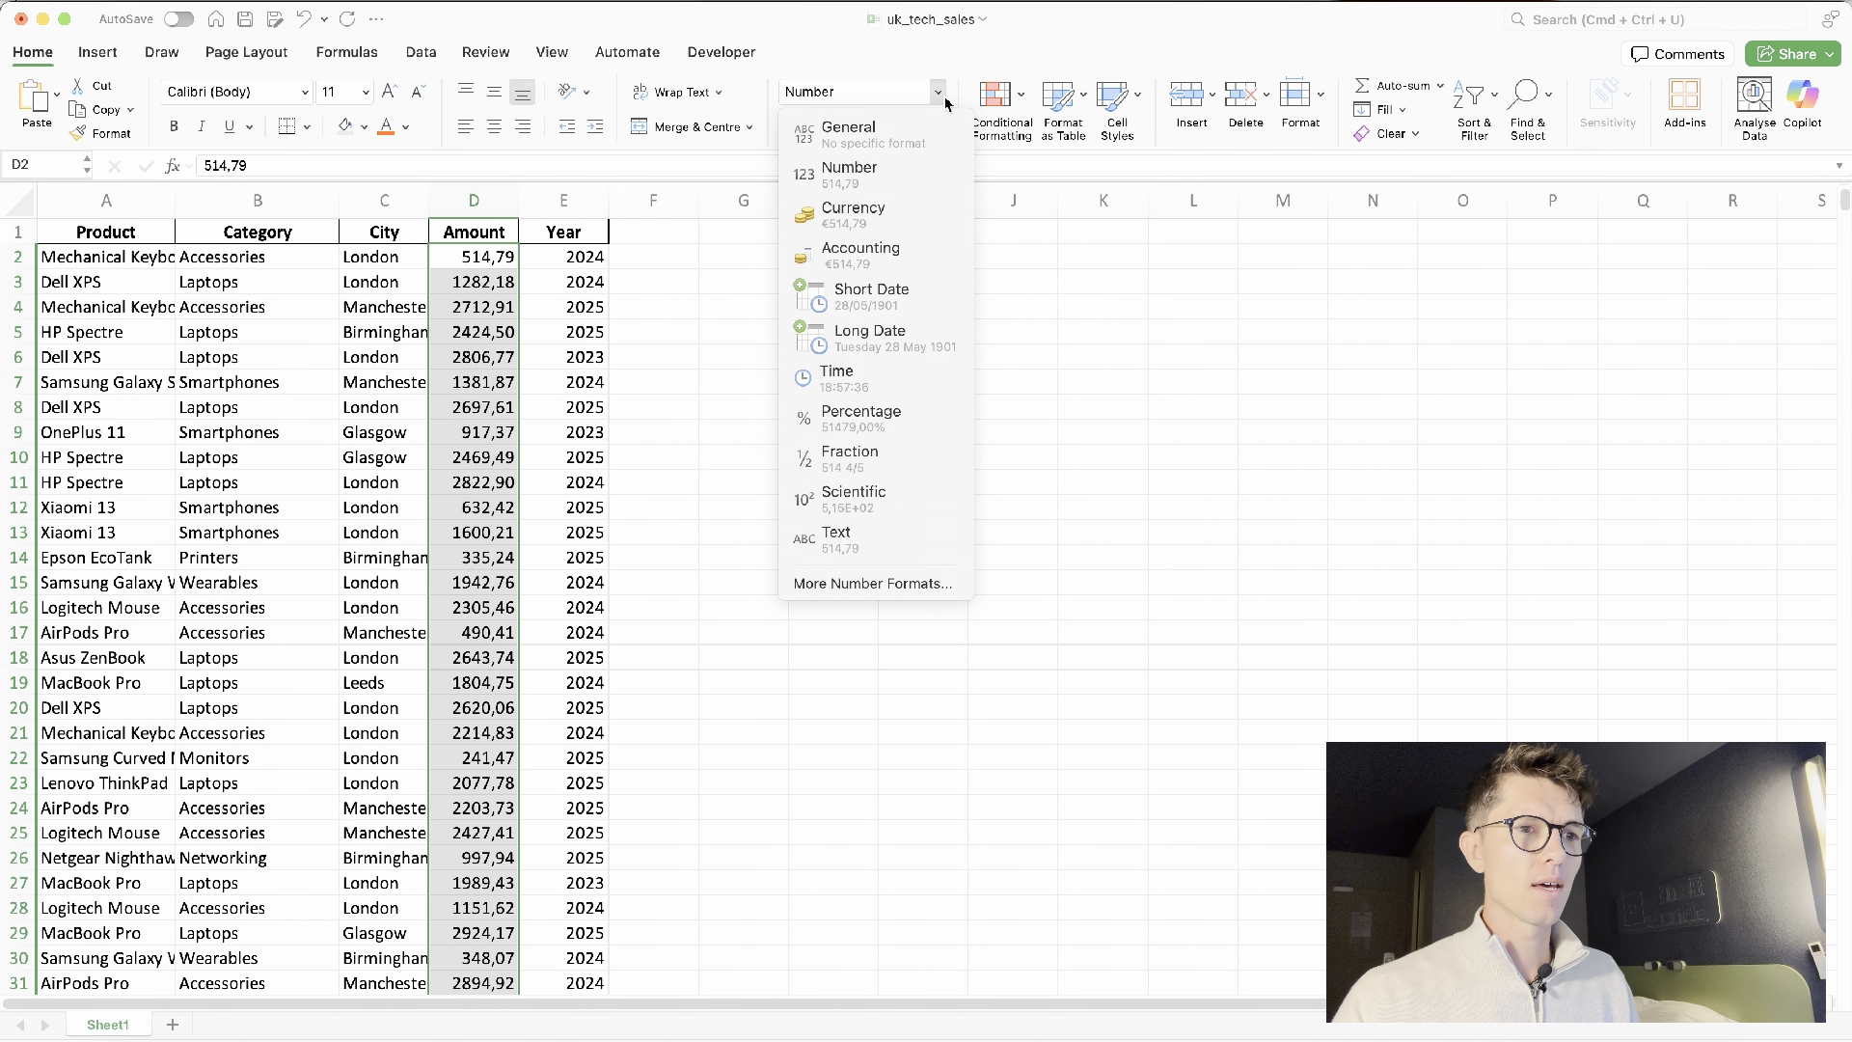
pyautogui.click(844, 583)
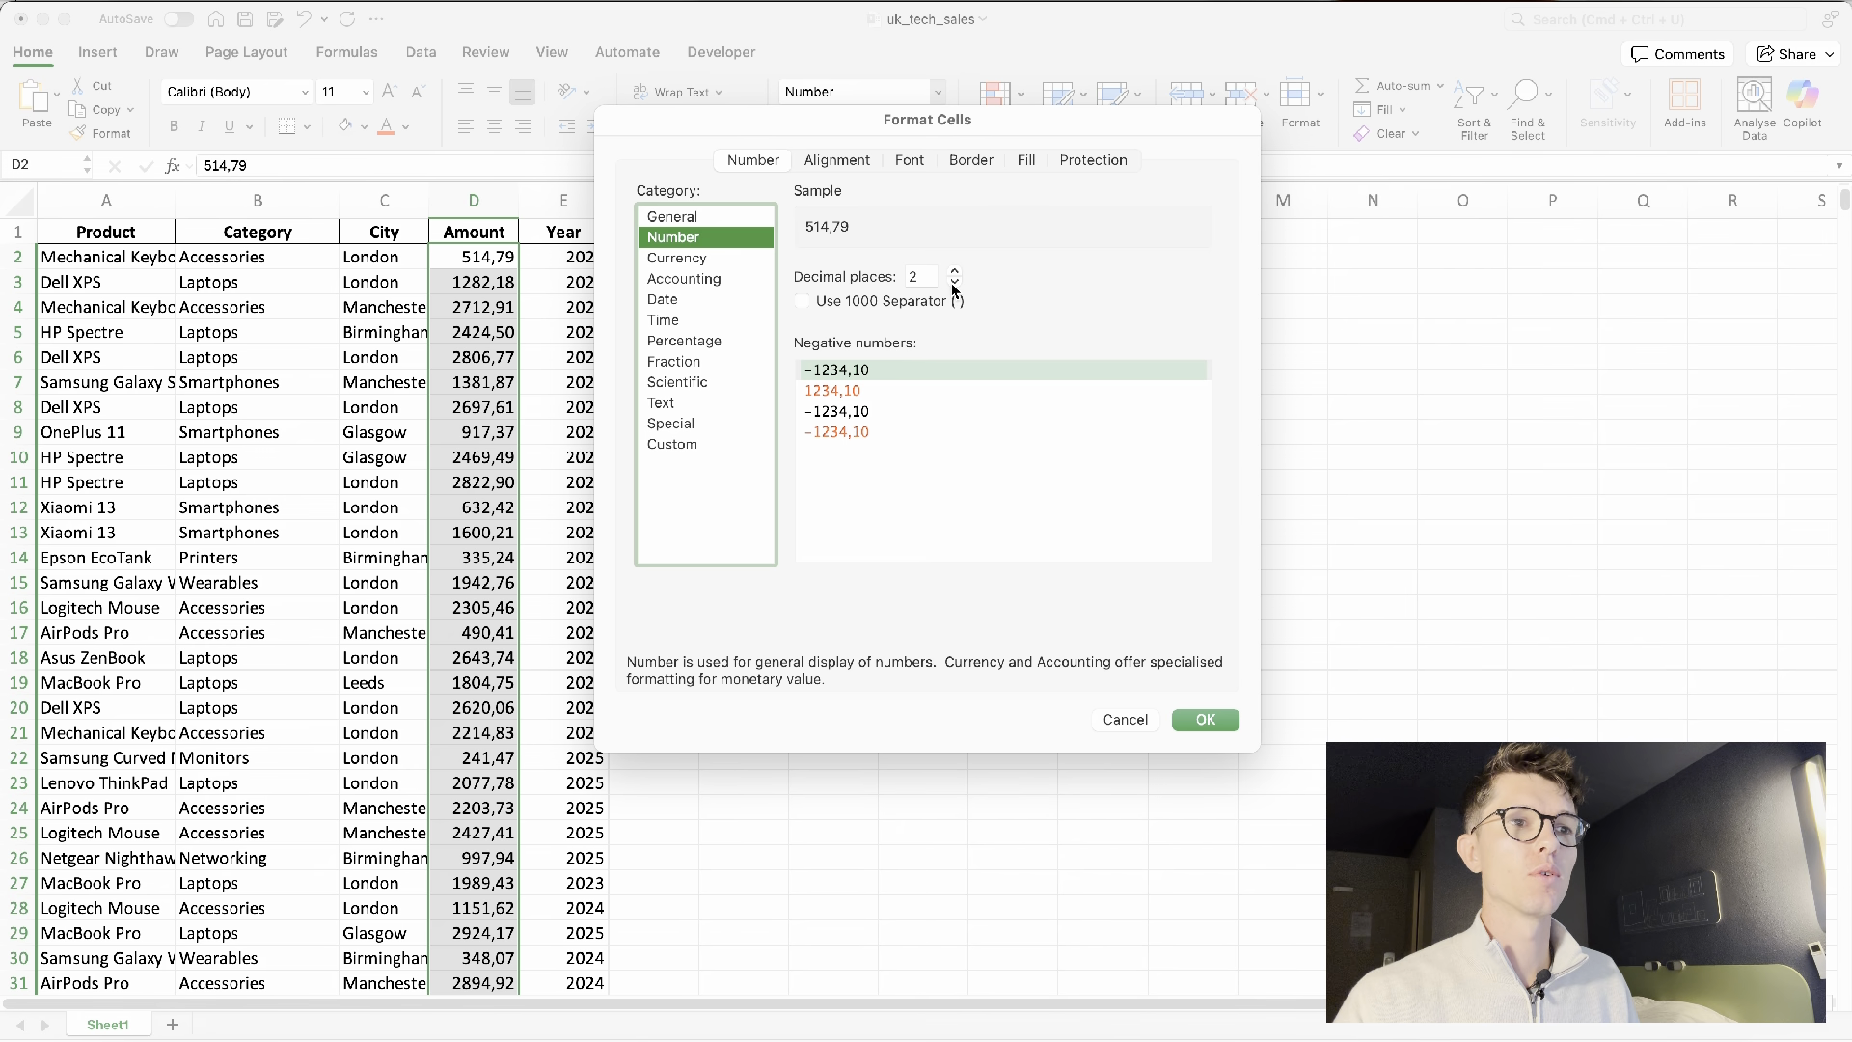
pyautogui.click(954, 283)
pyautogui.click(954, 283)
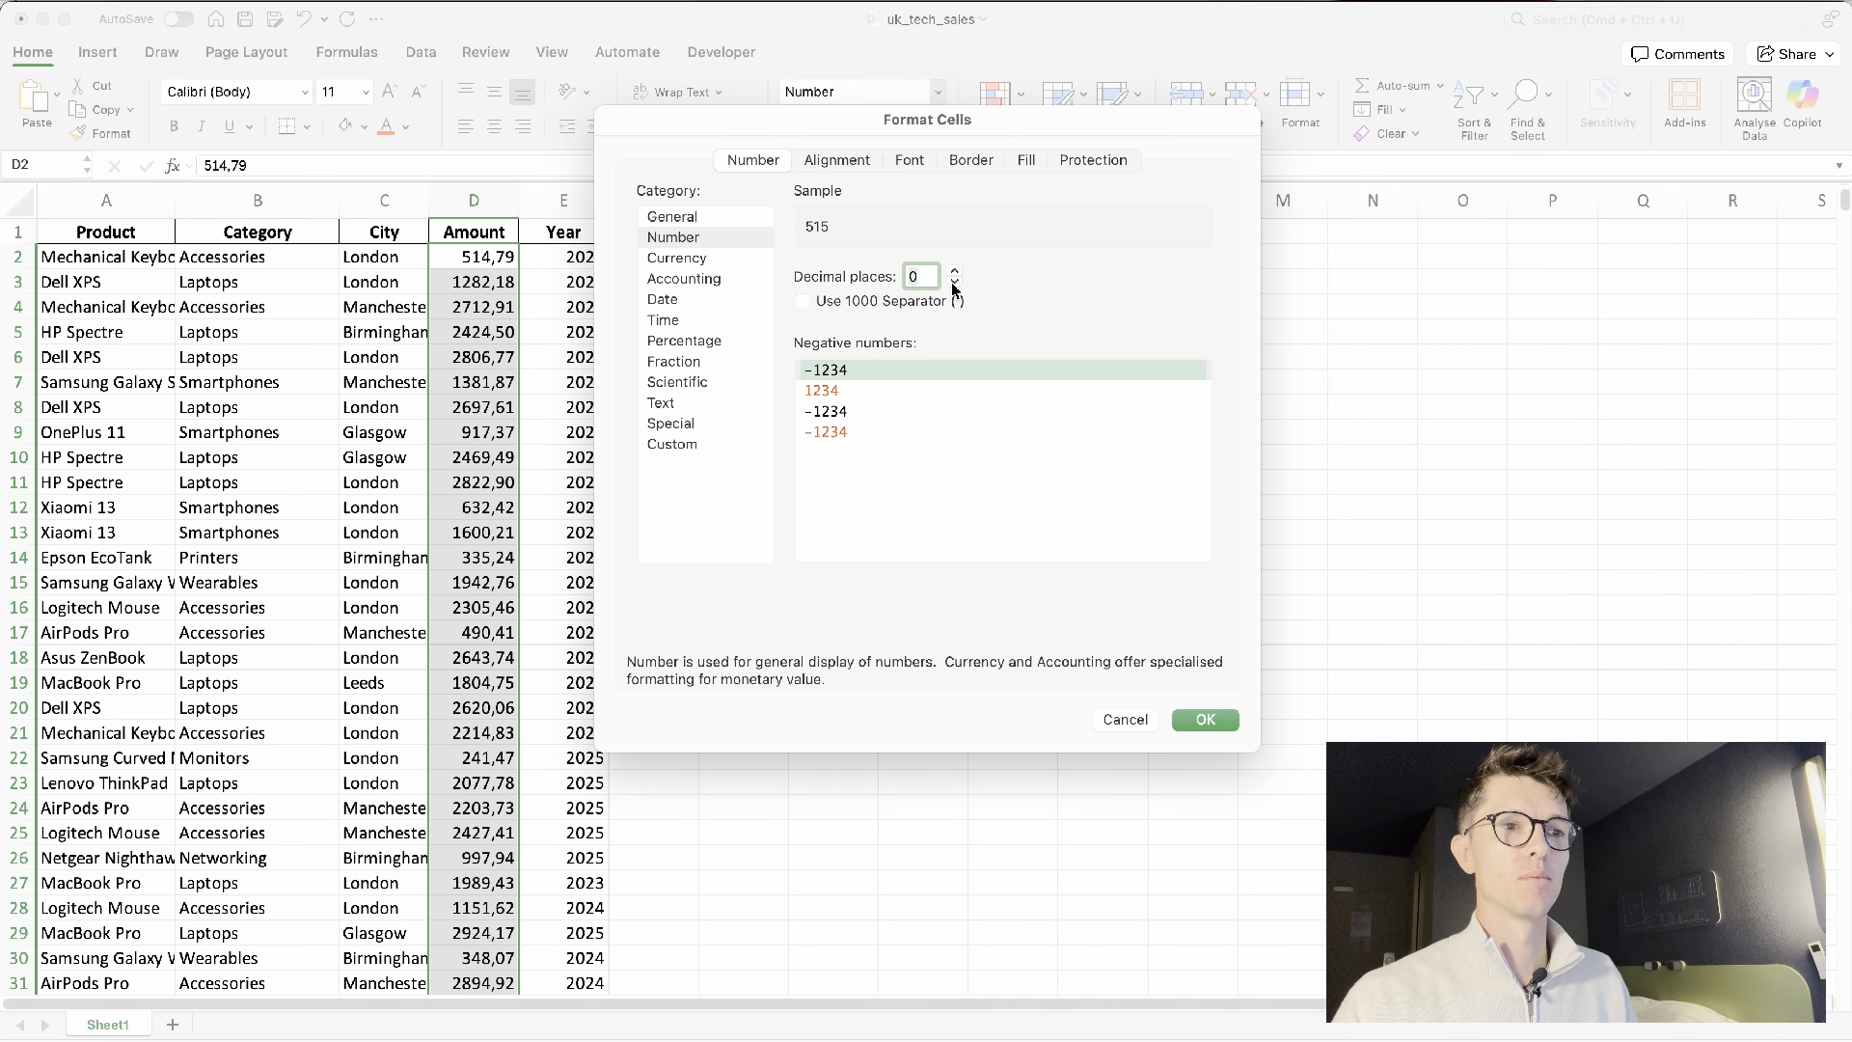
pyautogui.click(1206, 719)
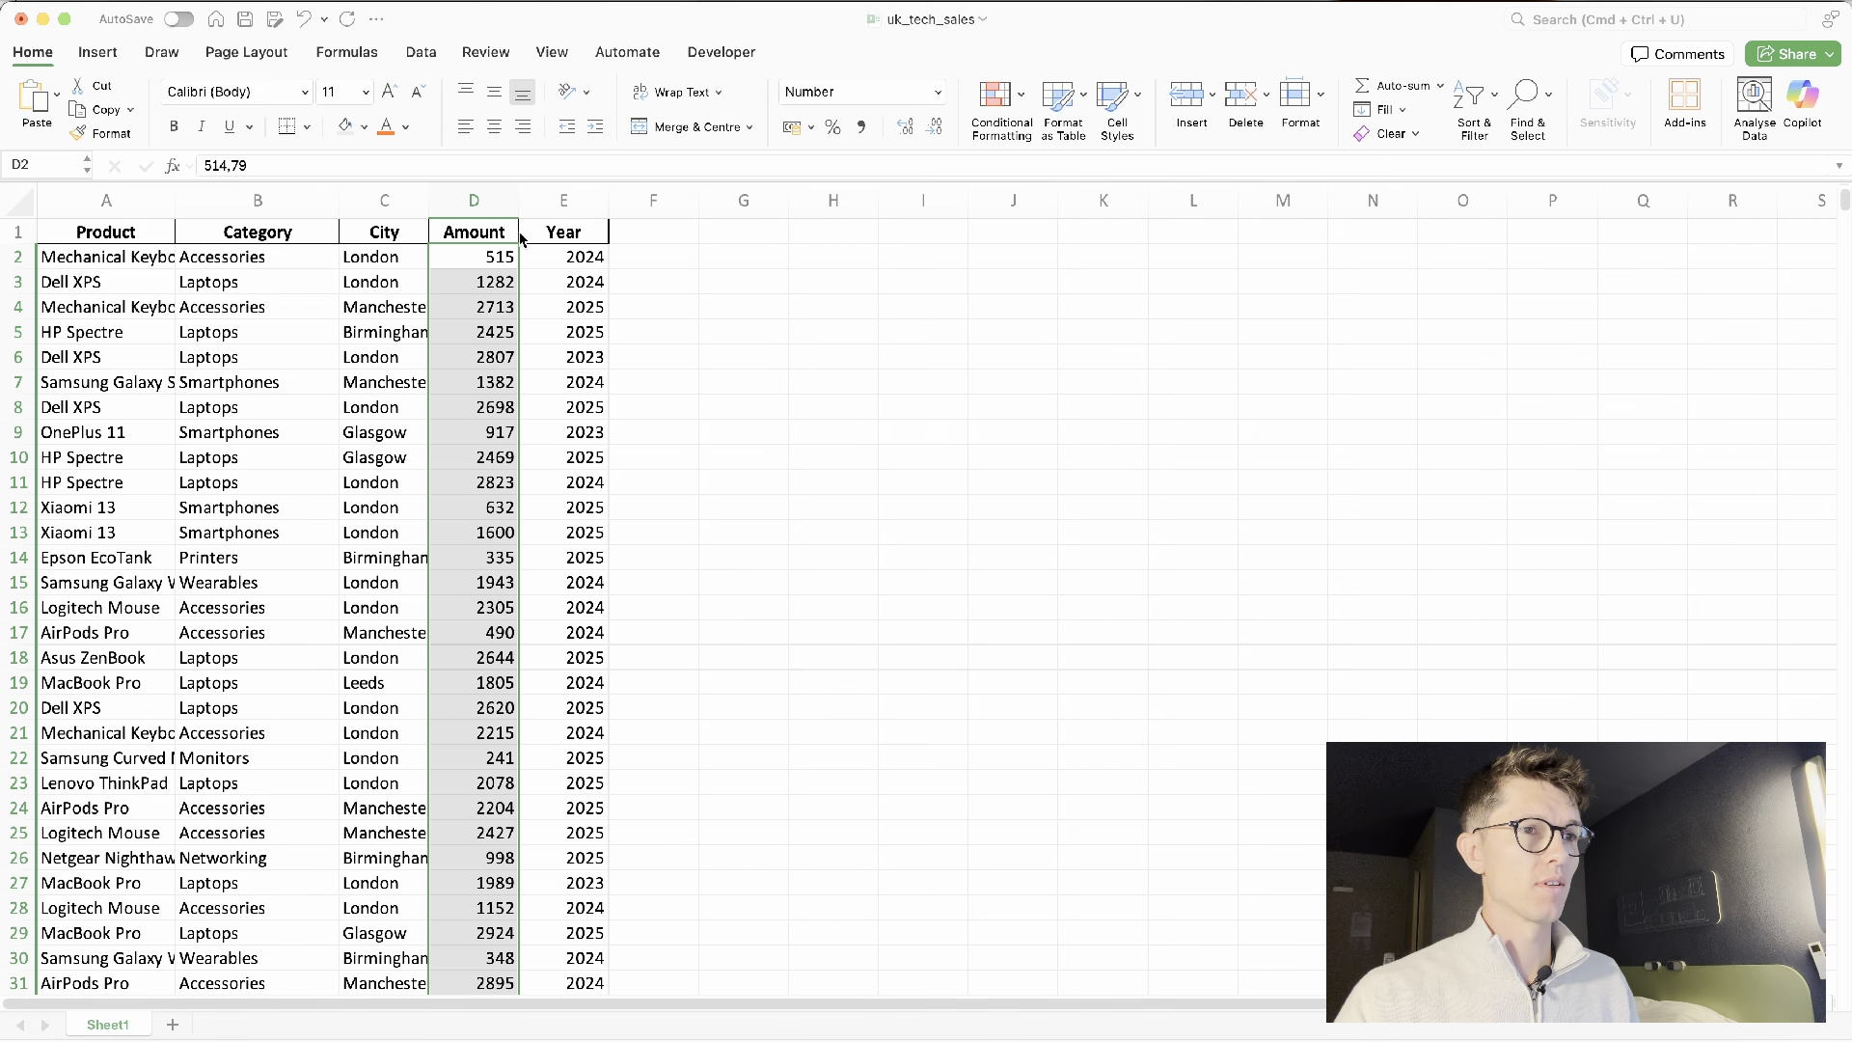
pyautogui.moveTo(518, 204); pyautogui.dragTo(527, 206)
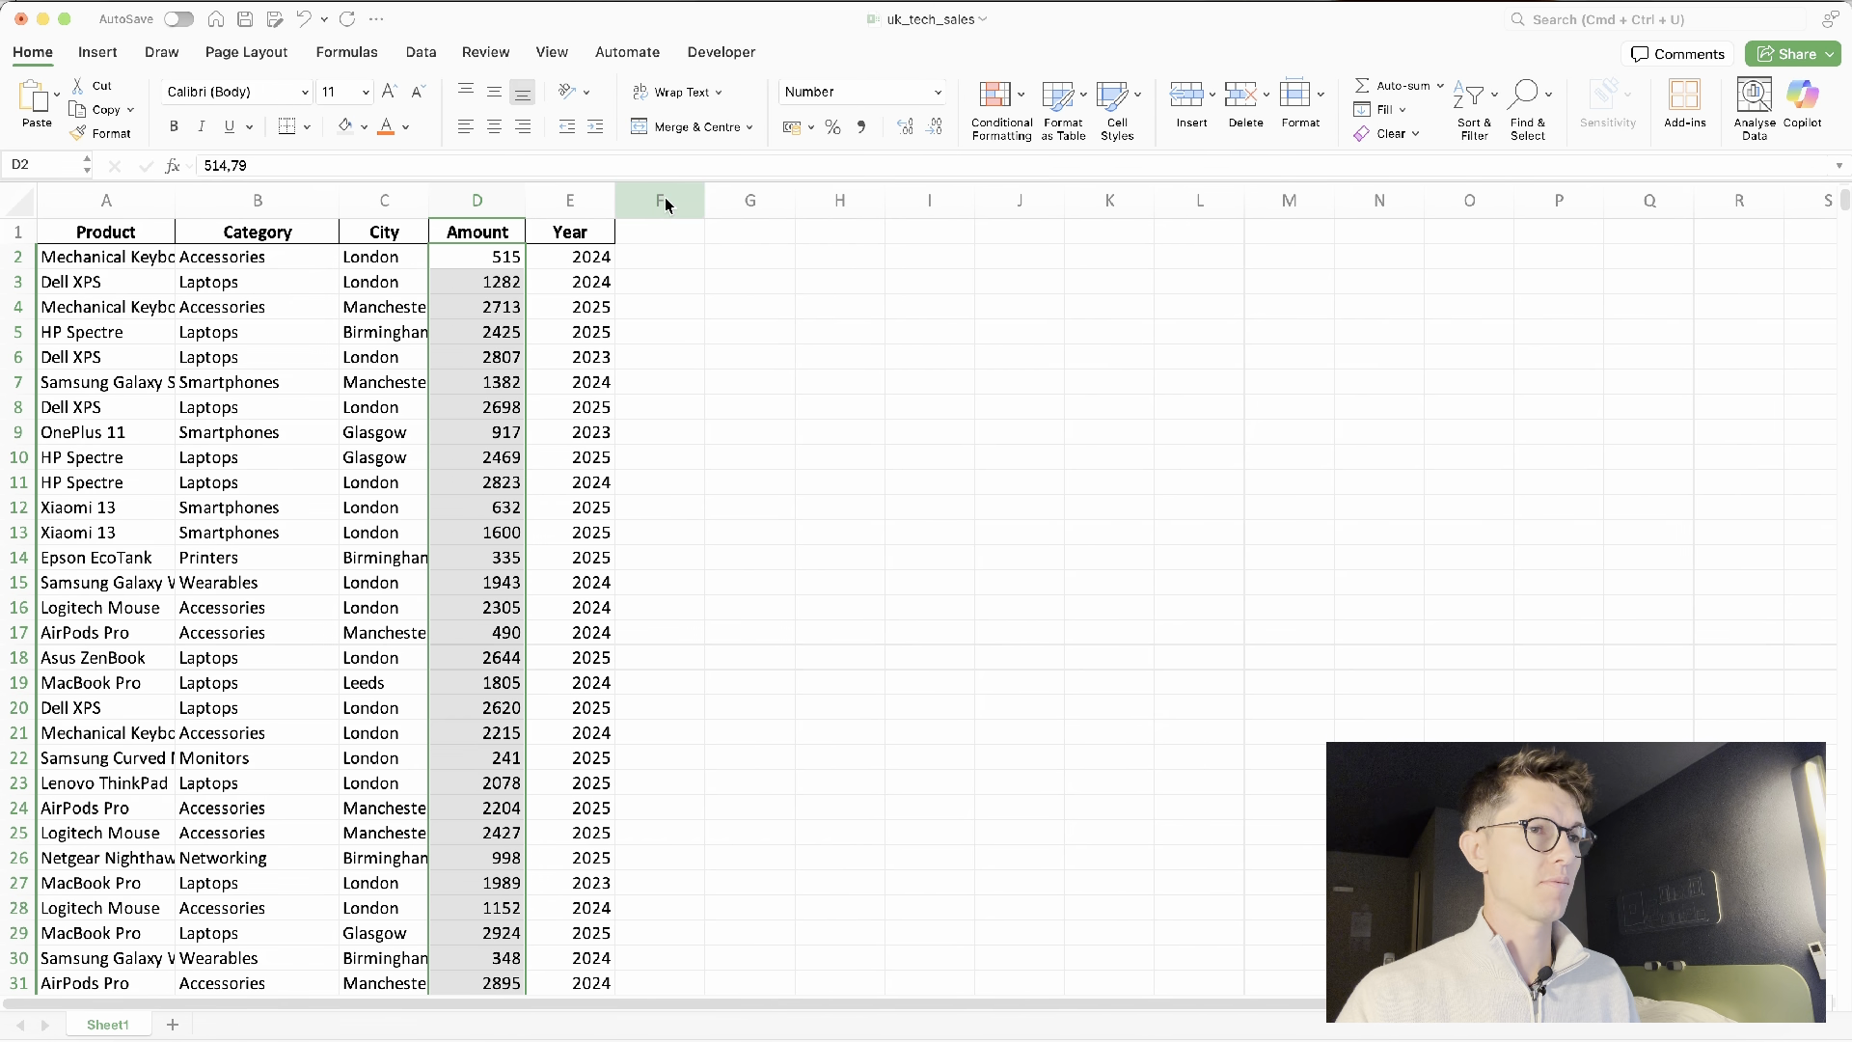
# Convert the sales data range A1:E5001 into a table with headers and apply the orange banded table style
pyautogui.click(464, 316)
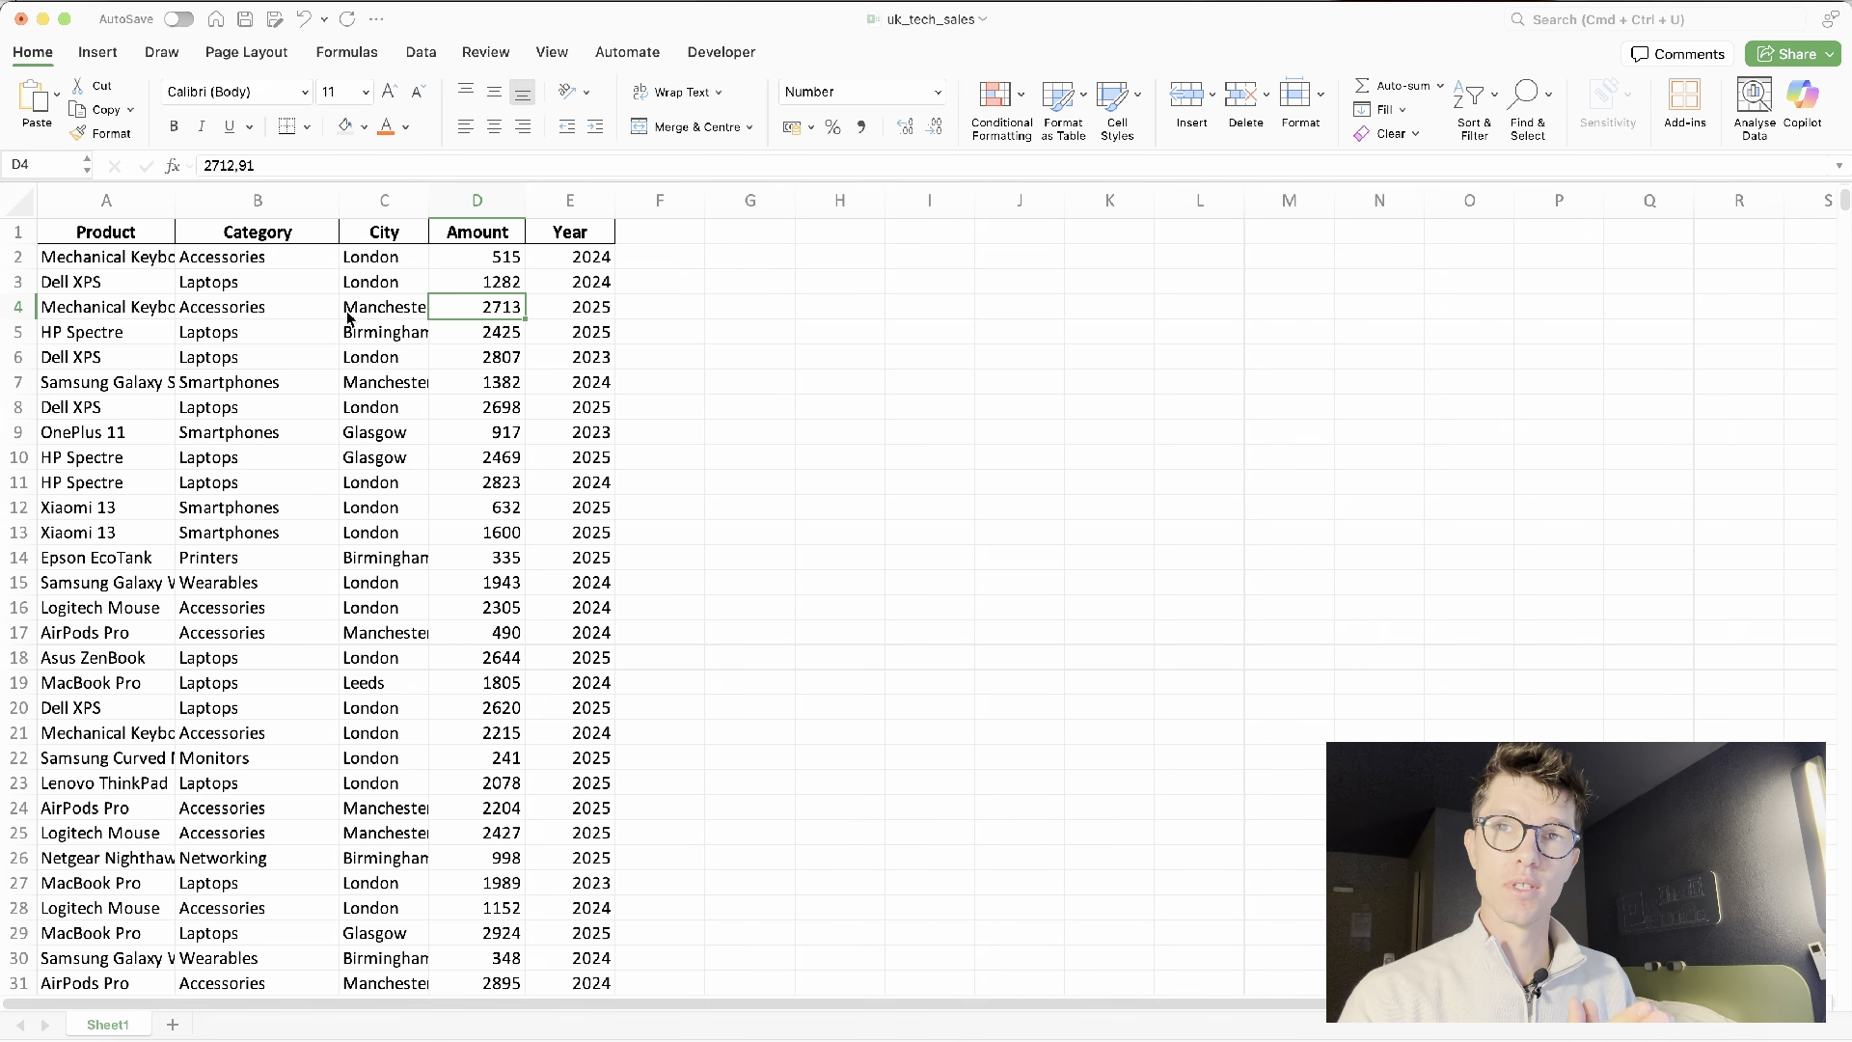
pyautogui.click(94, 56)
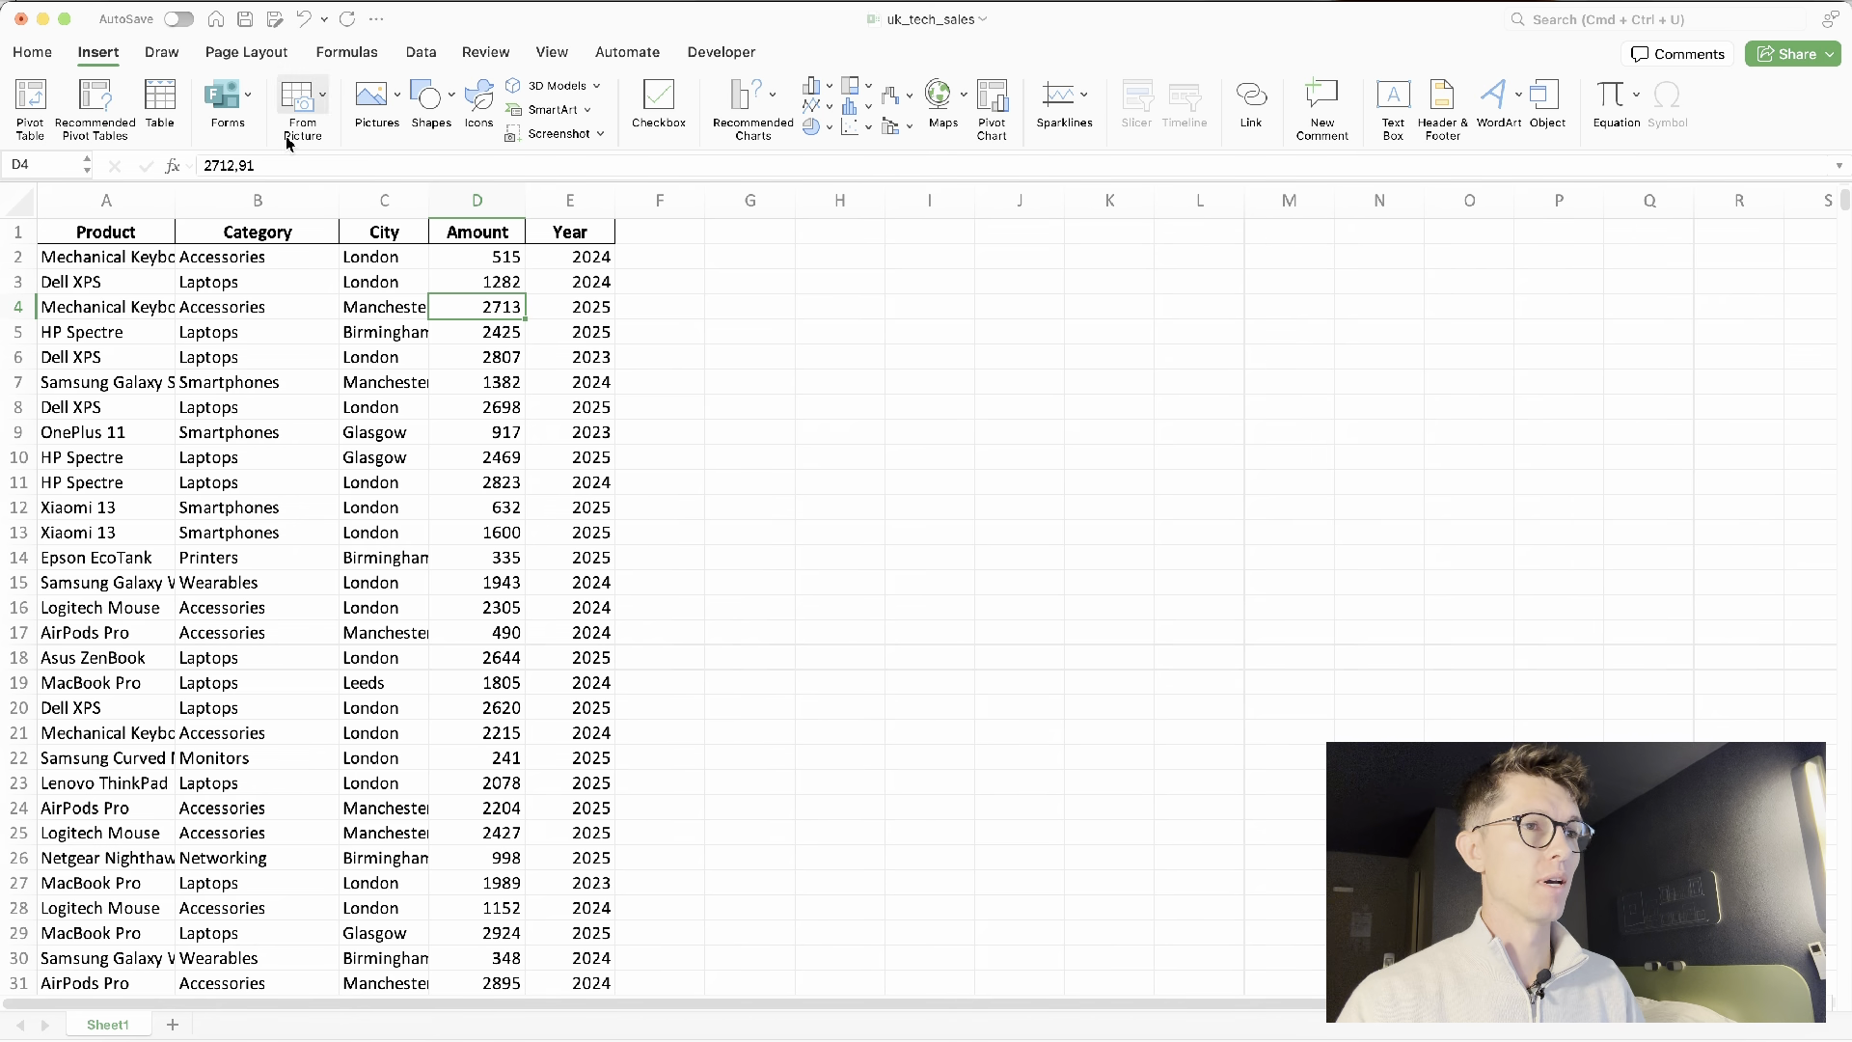
pyautogui.click(169, 106)
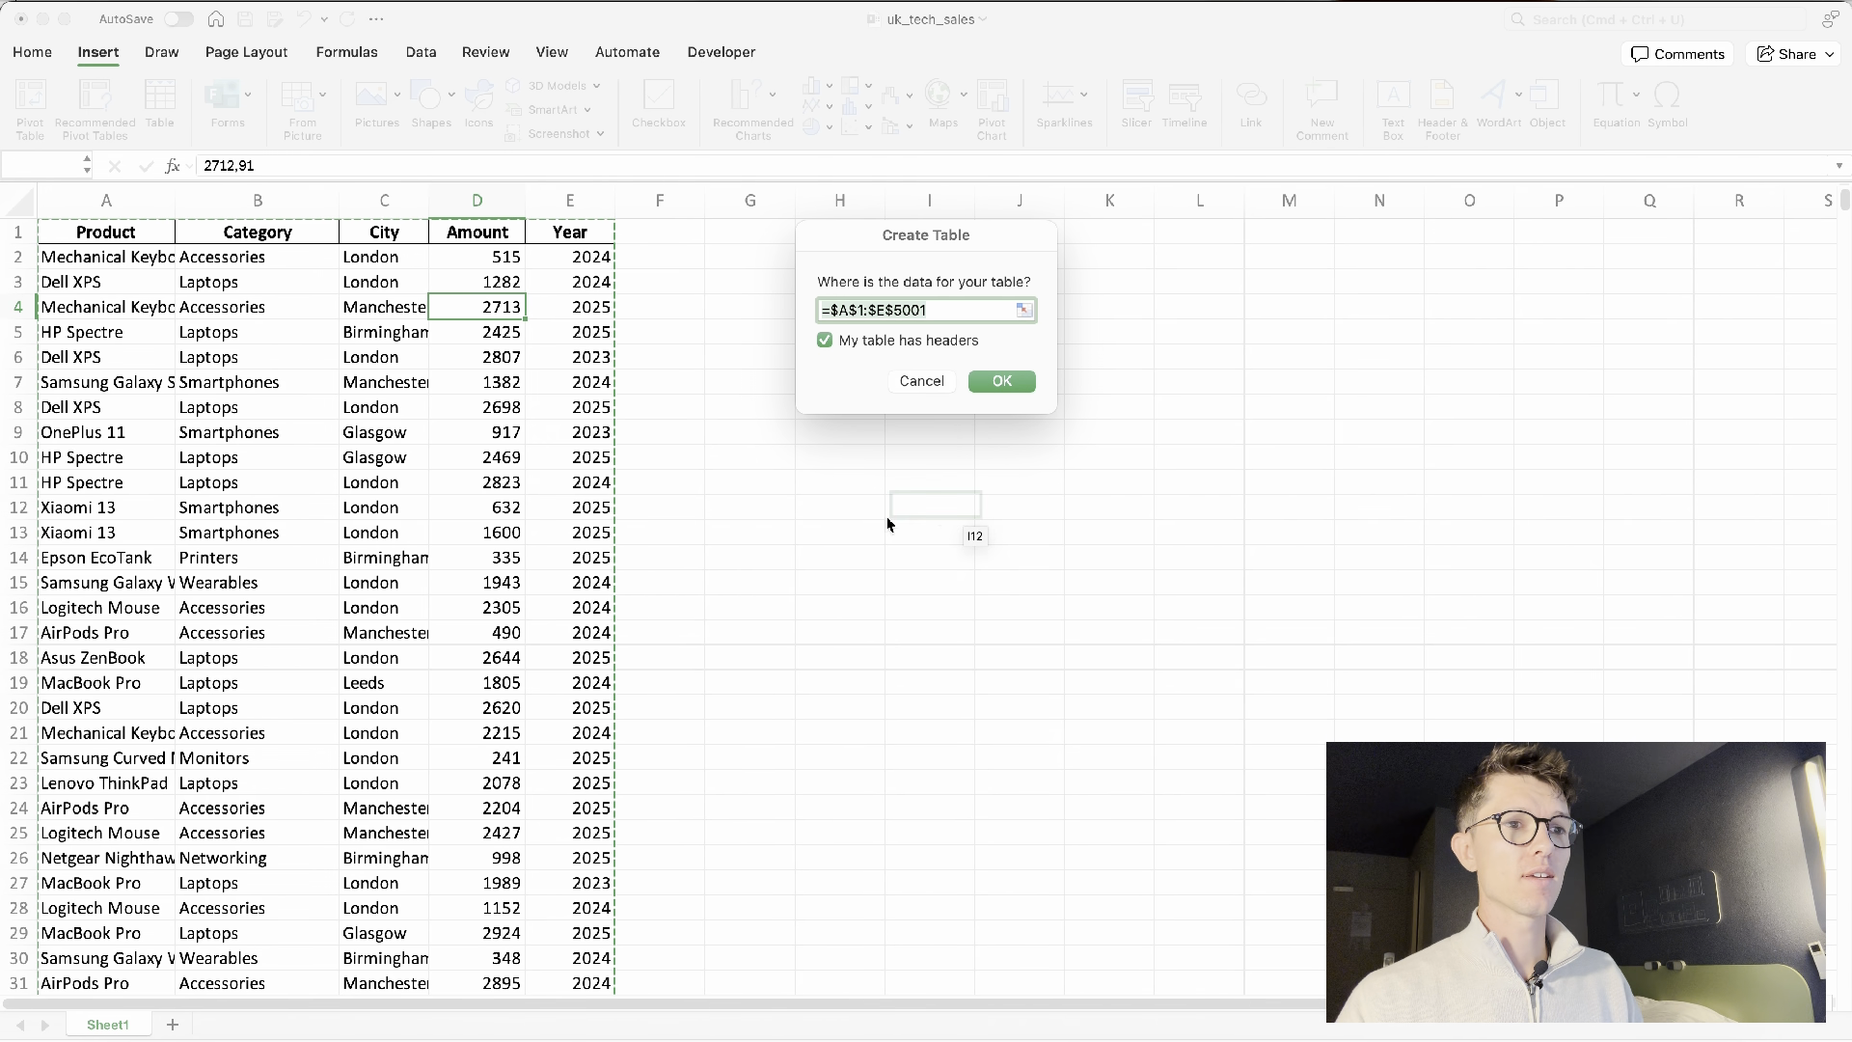
pyautogui.click(993, 379)
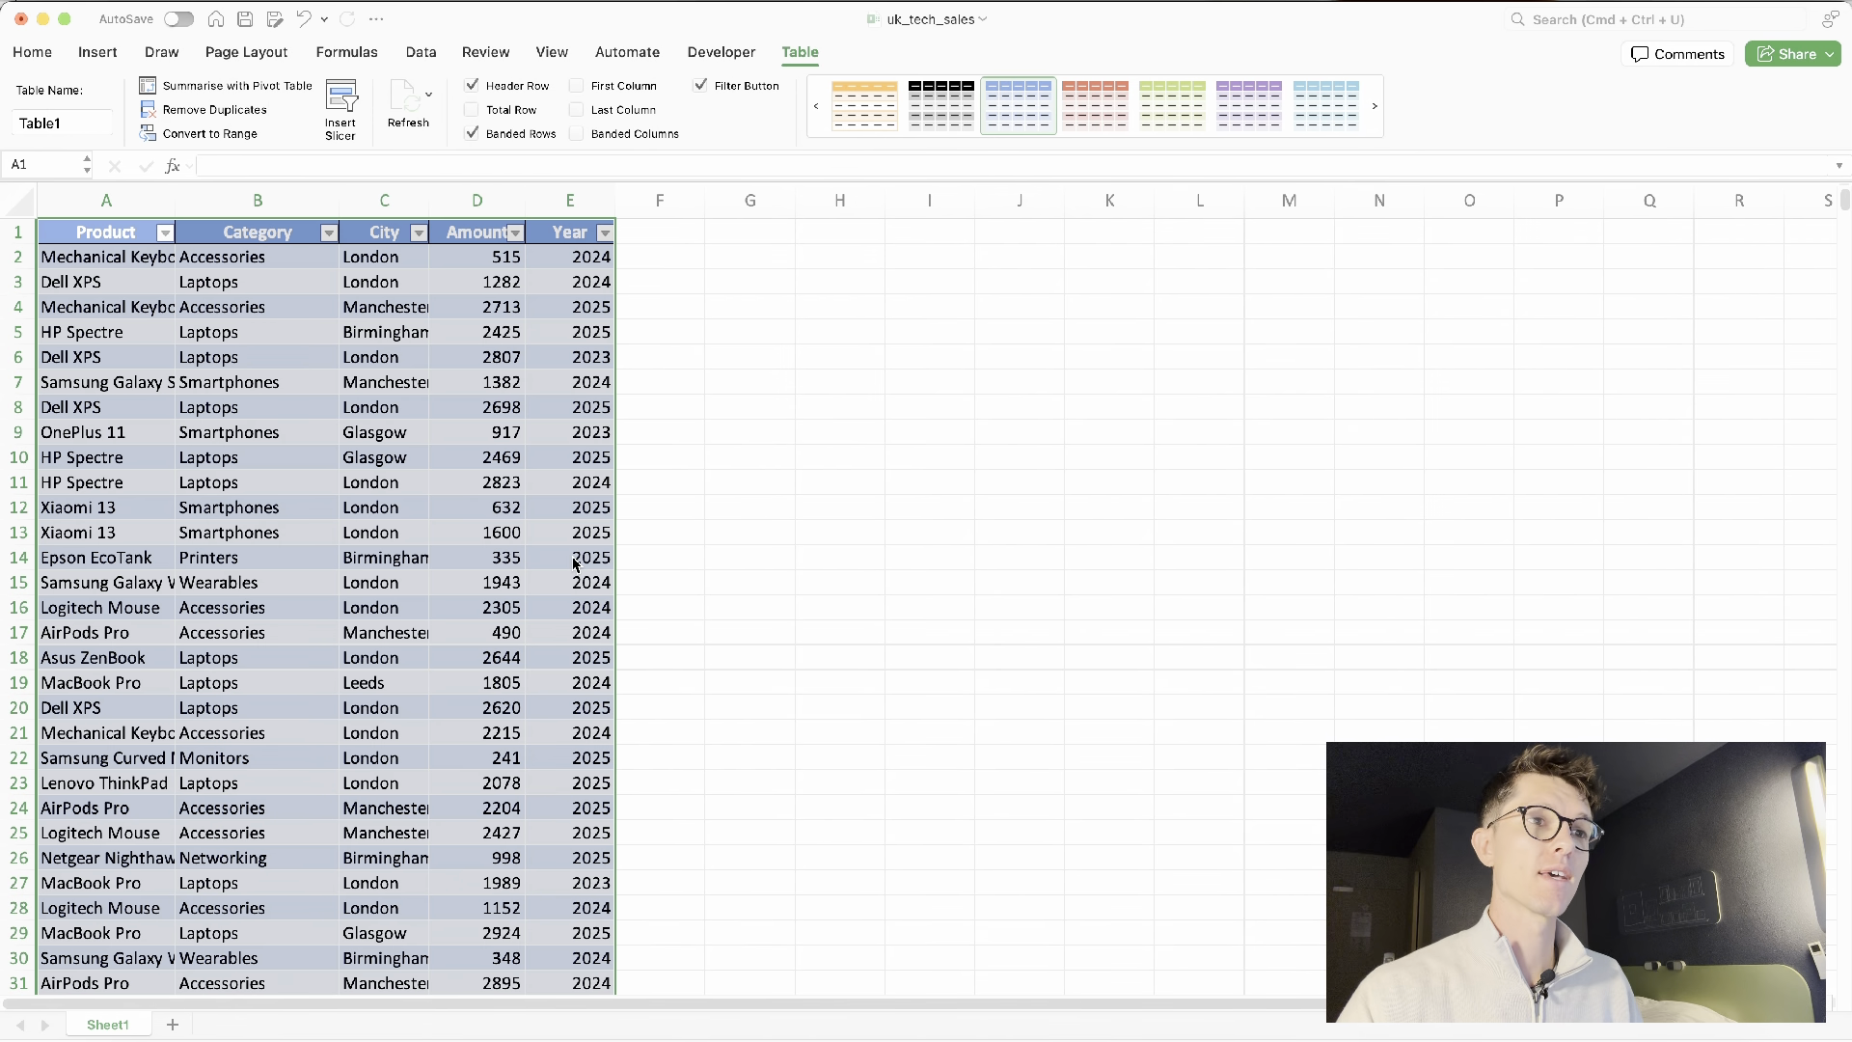
pyautogui.click(863, 106)
pyautogui.click(383, 586)
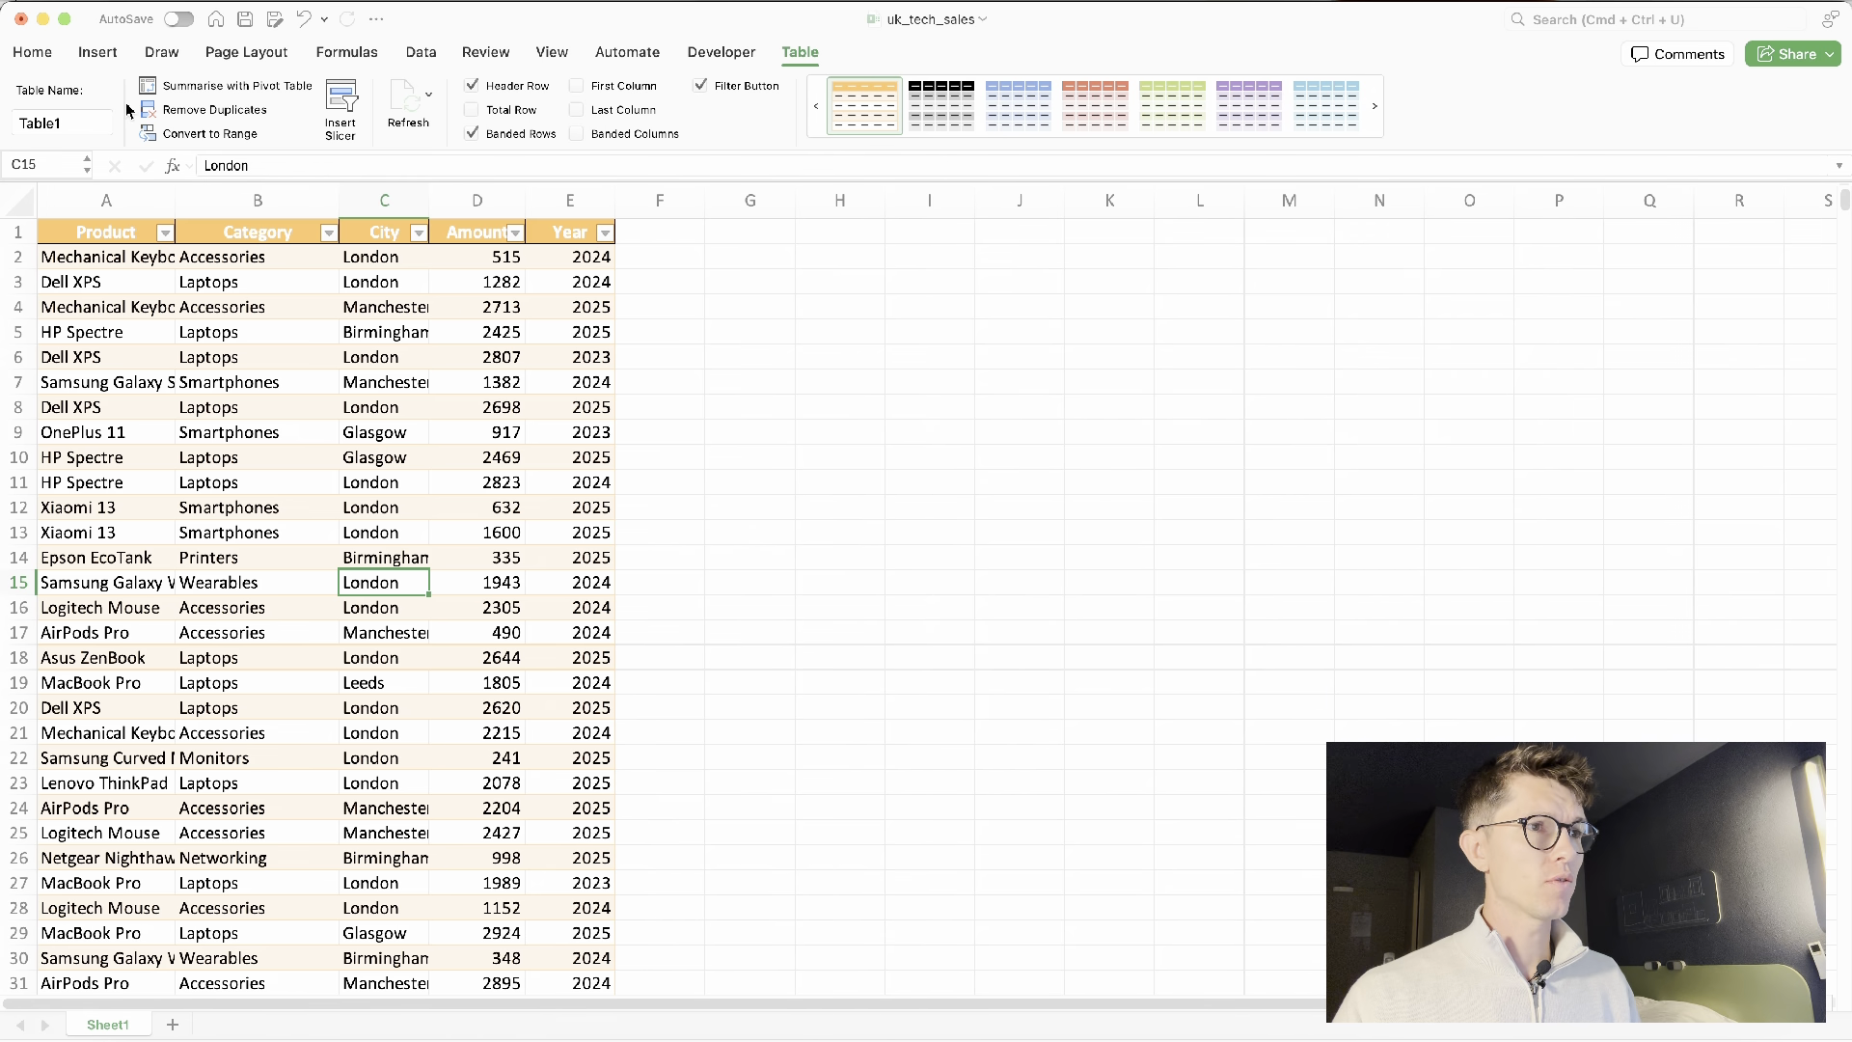
# Insert a PivotChart from Table1 on a new worksheet, with City as the axis and Sum of Amount as the values
pyautogui.click(114, 56)
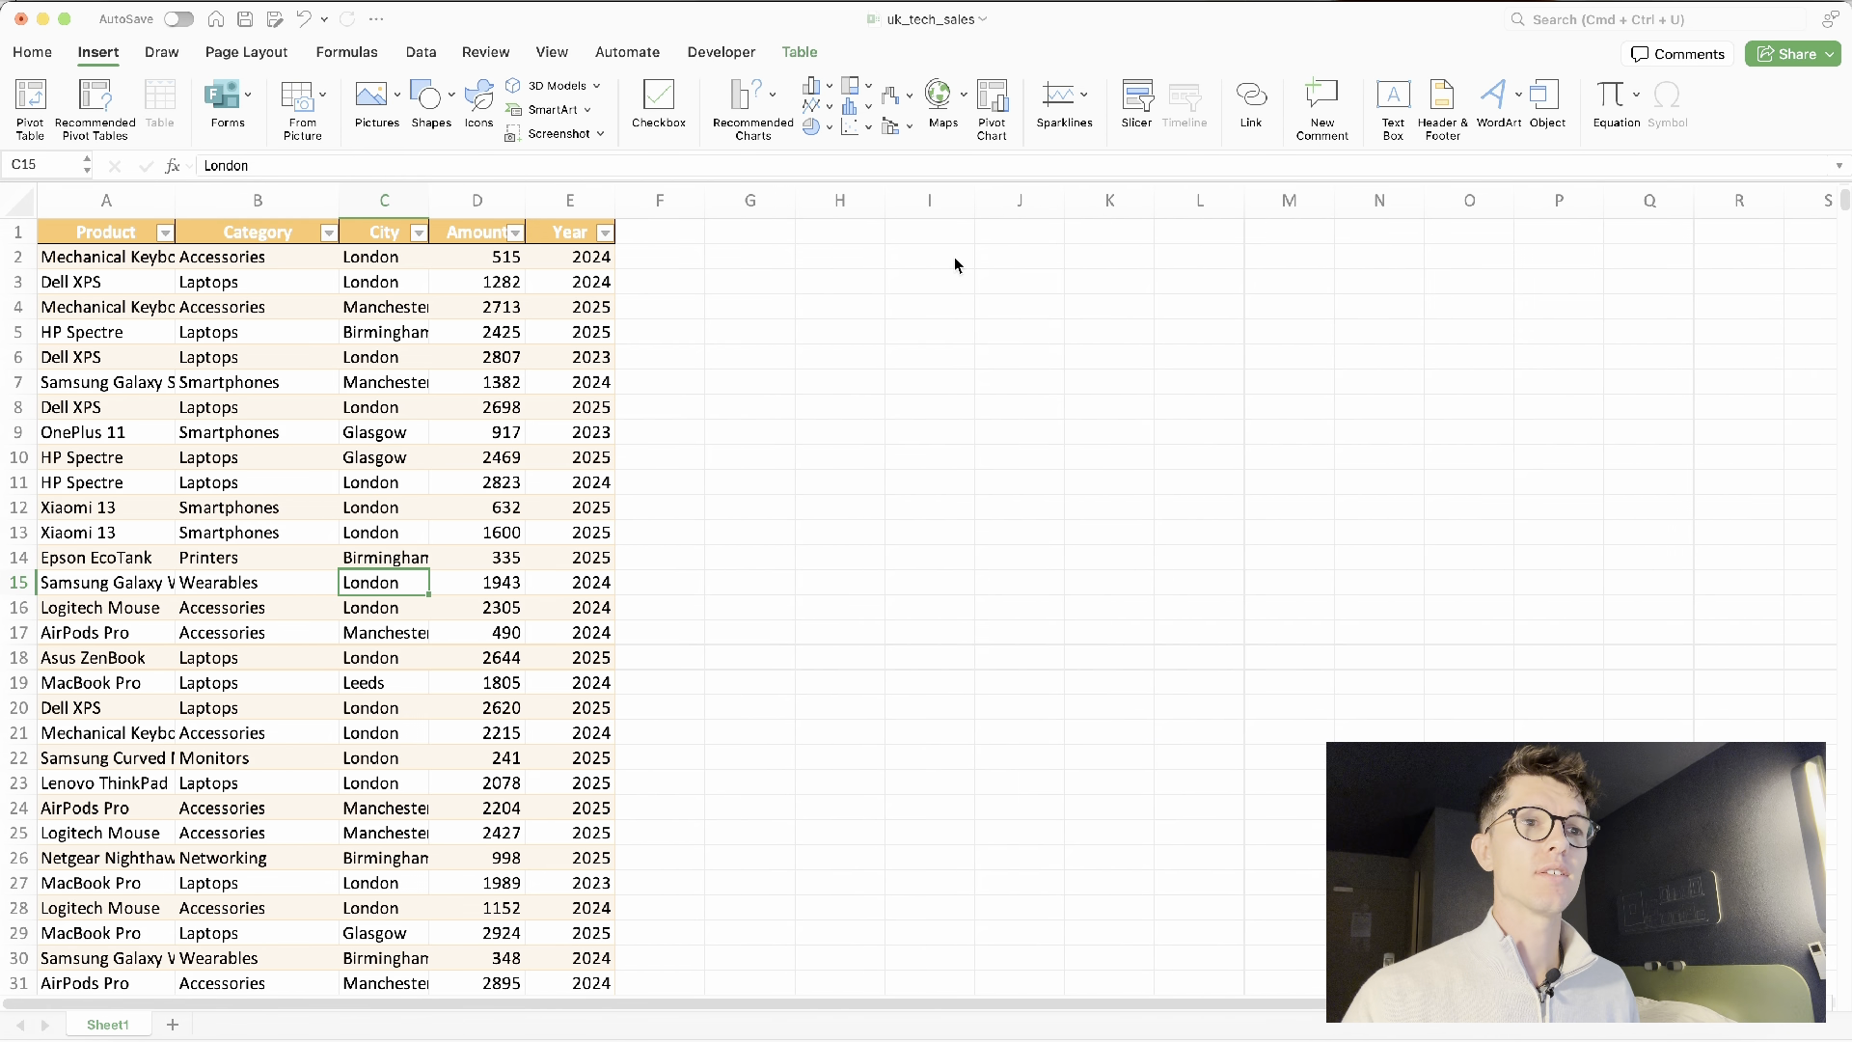
pyautogui.click(993, 106)
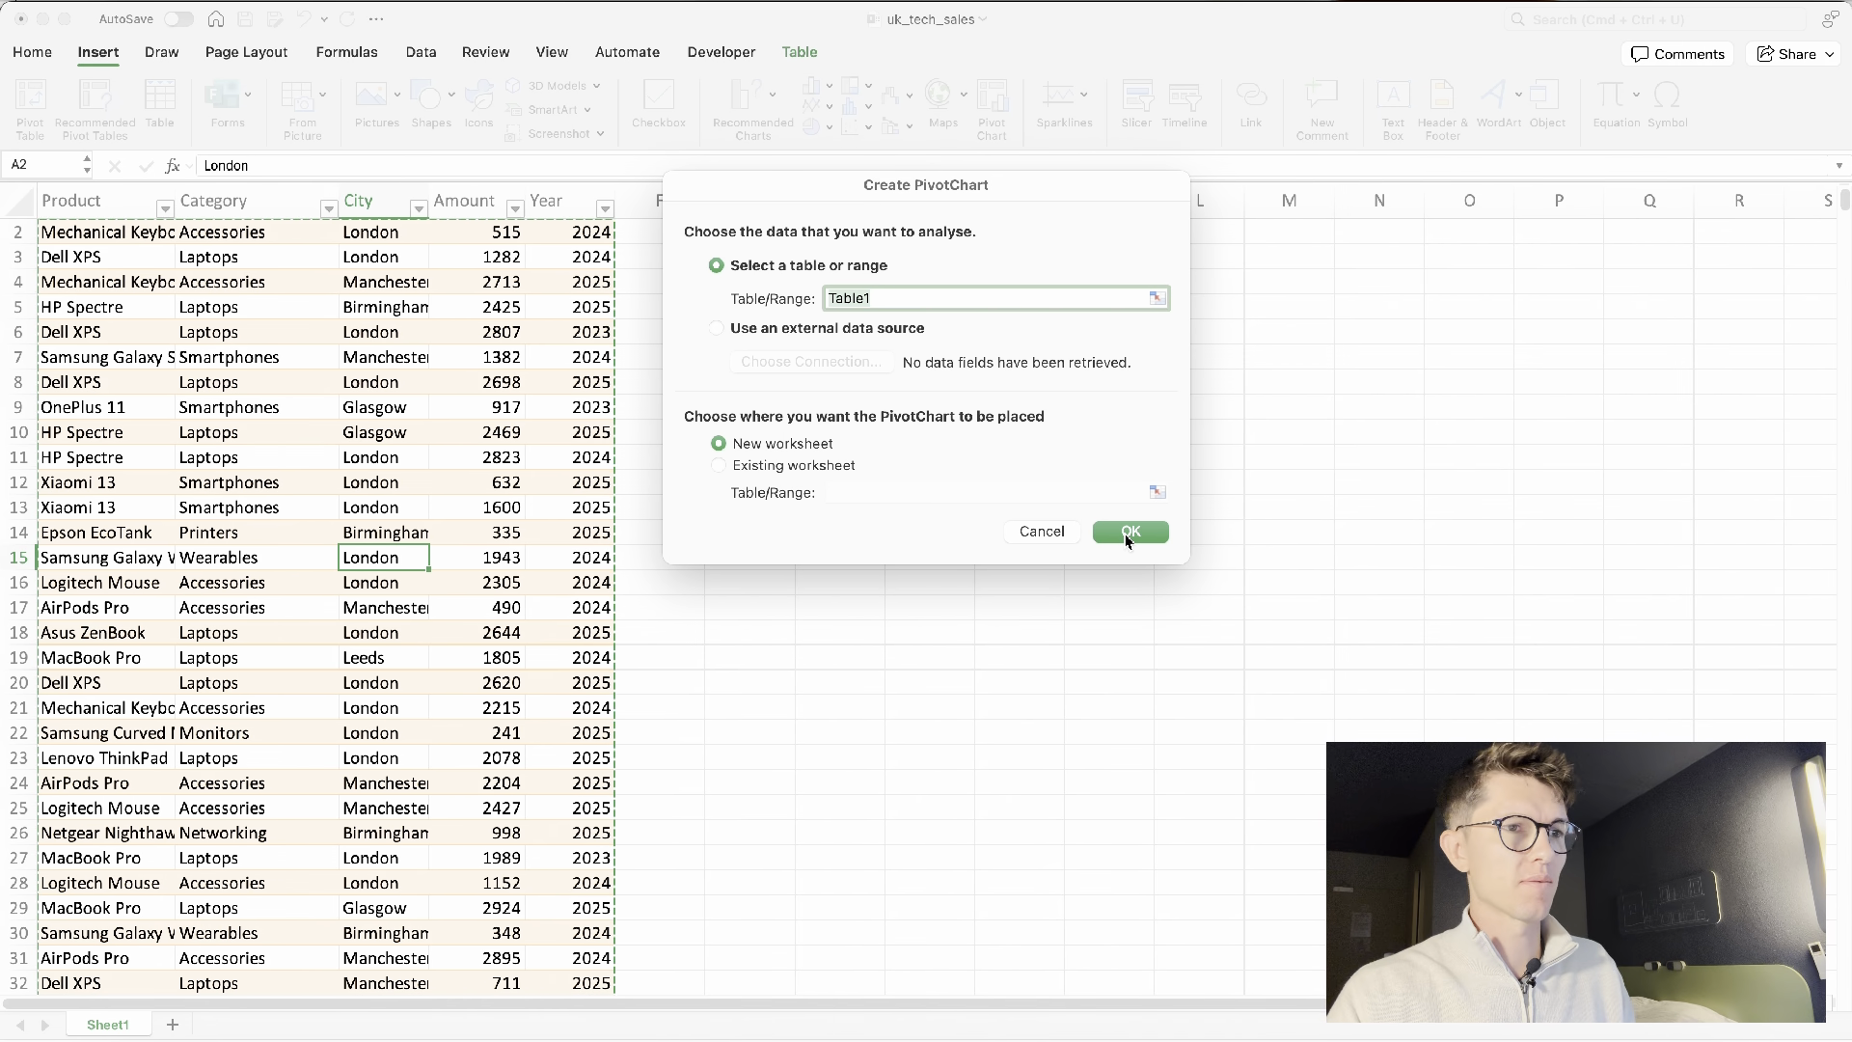
pyautogui.click(1129, 533)
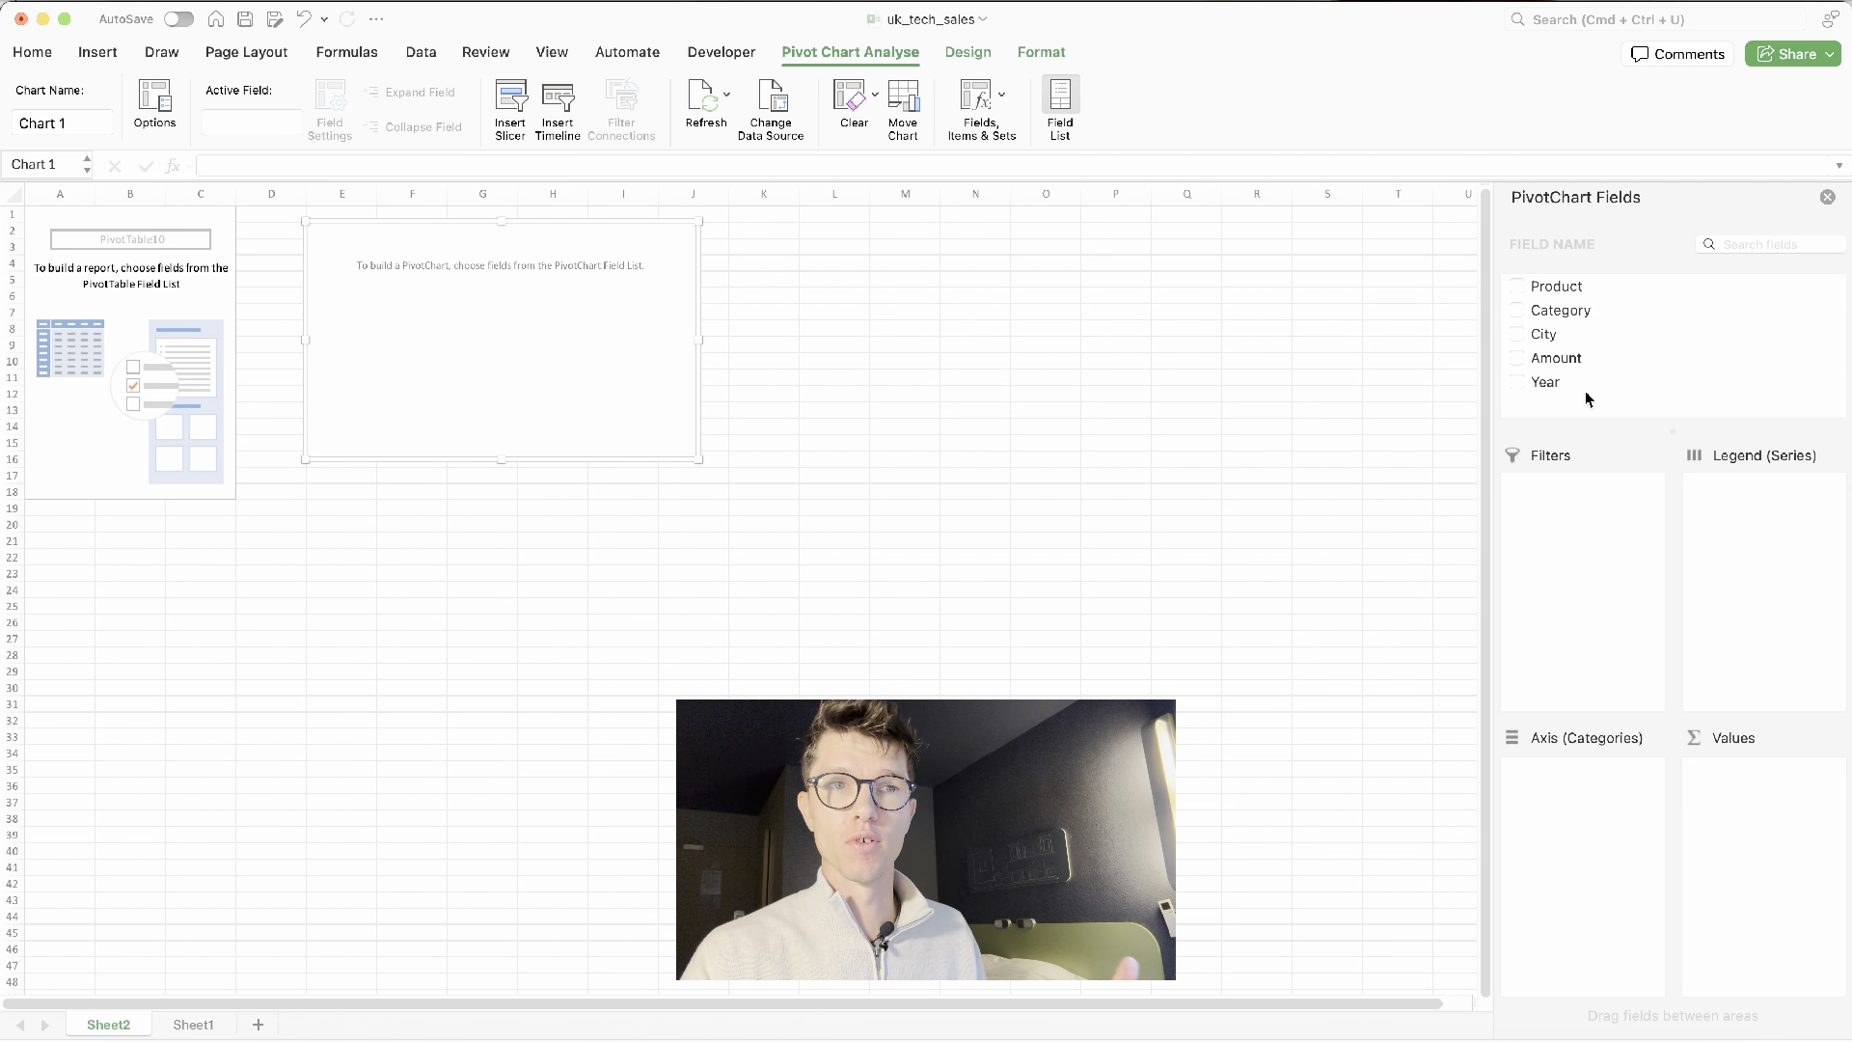
pyautogui.click(1517, 336)
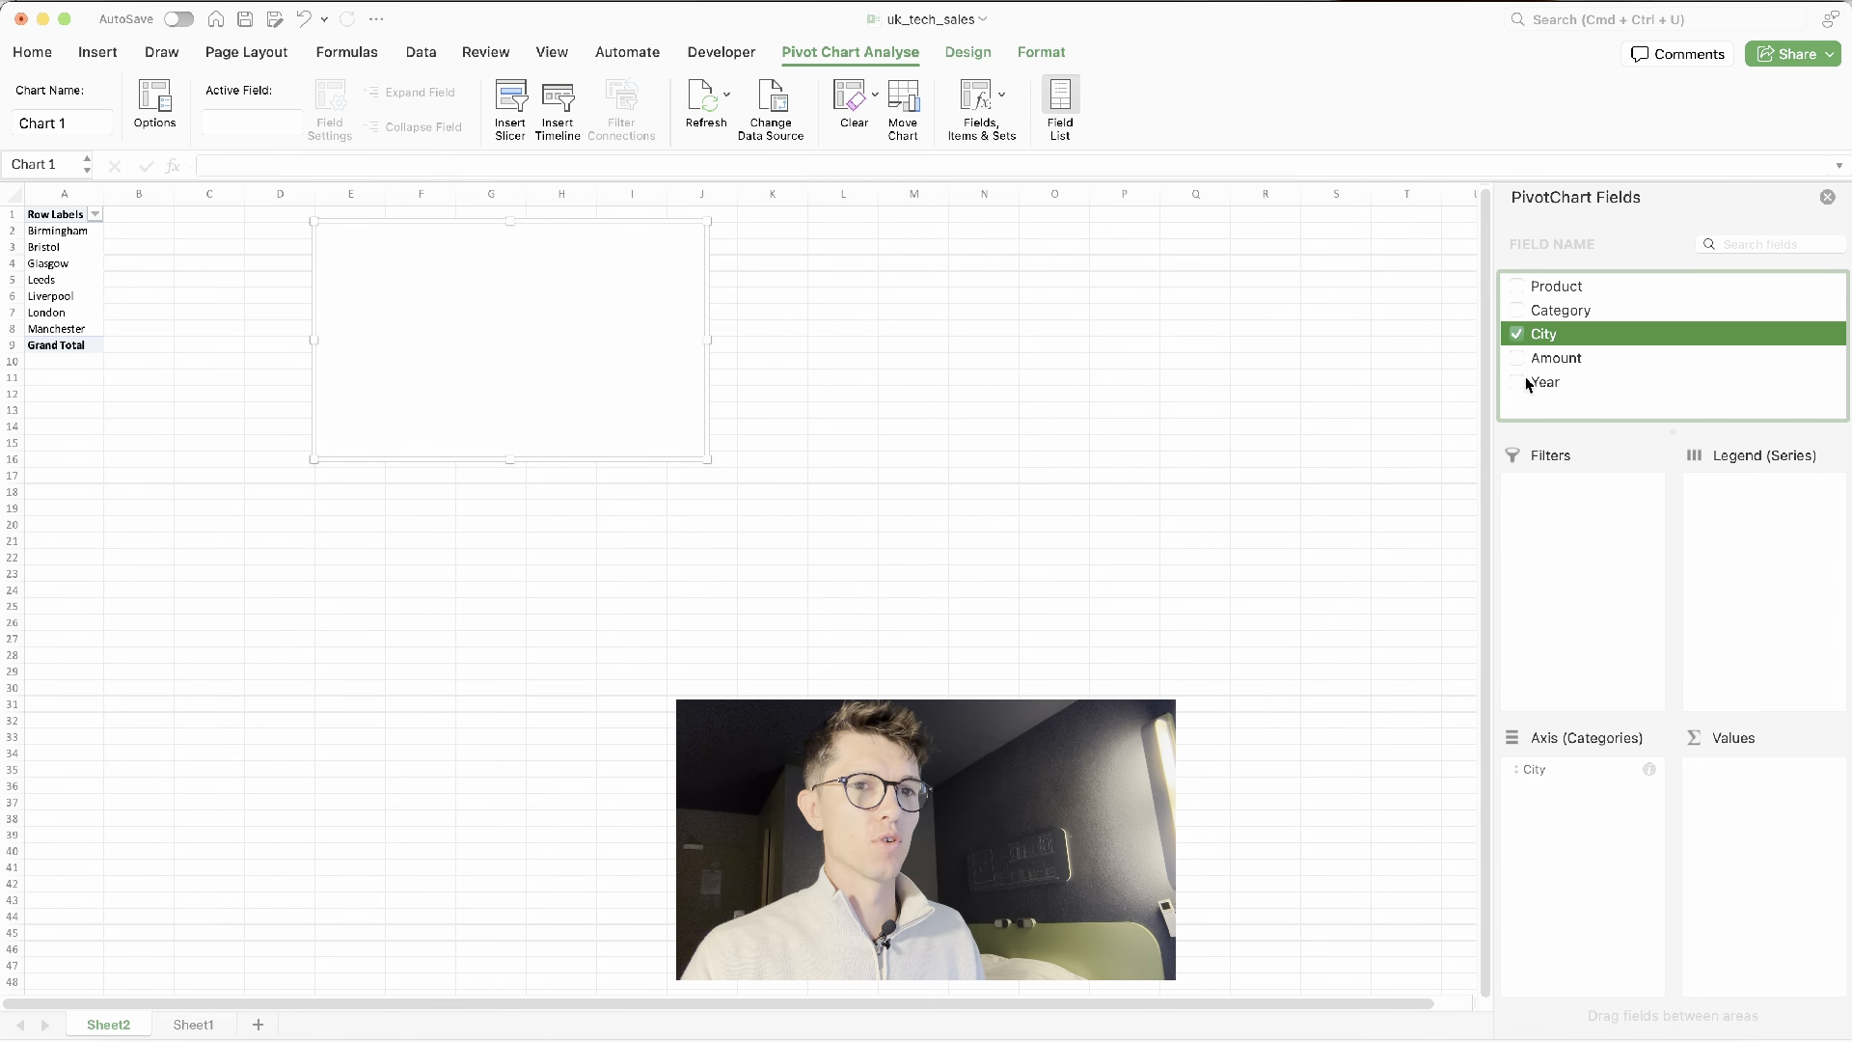
pyautogui.click(1518, 359)
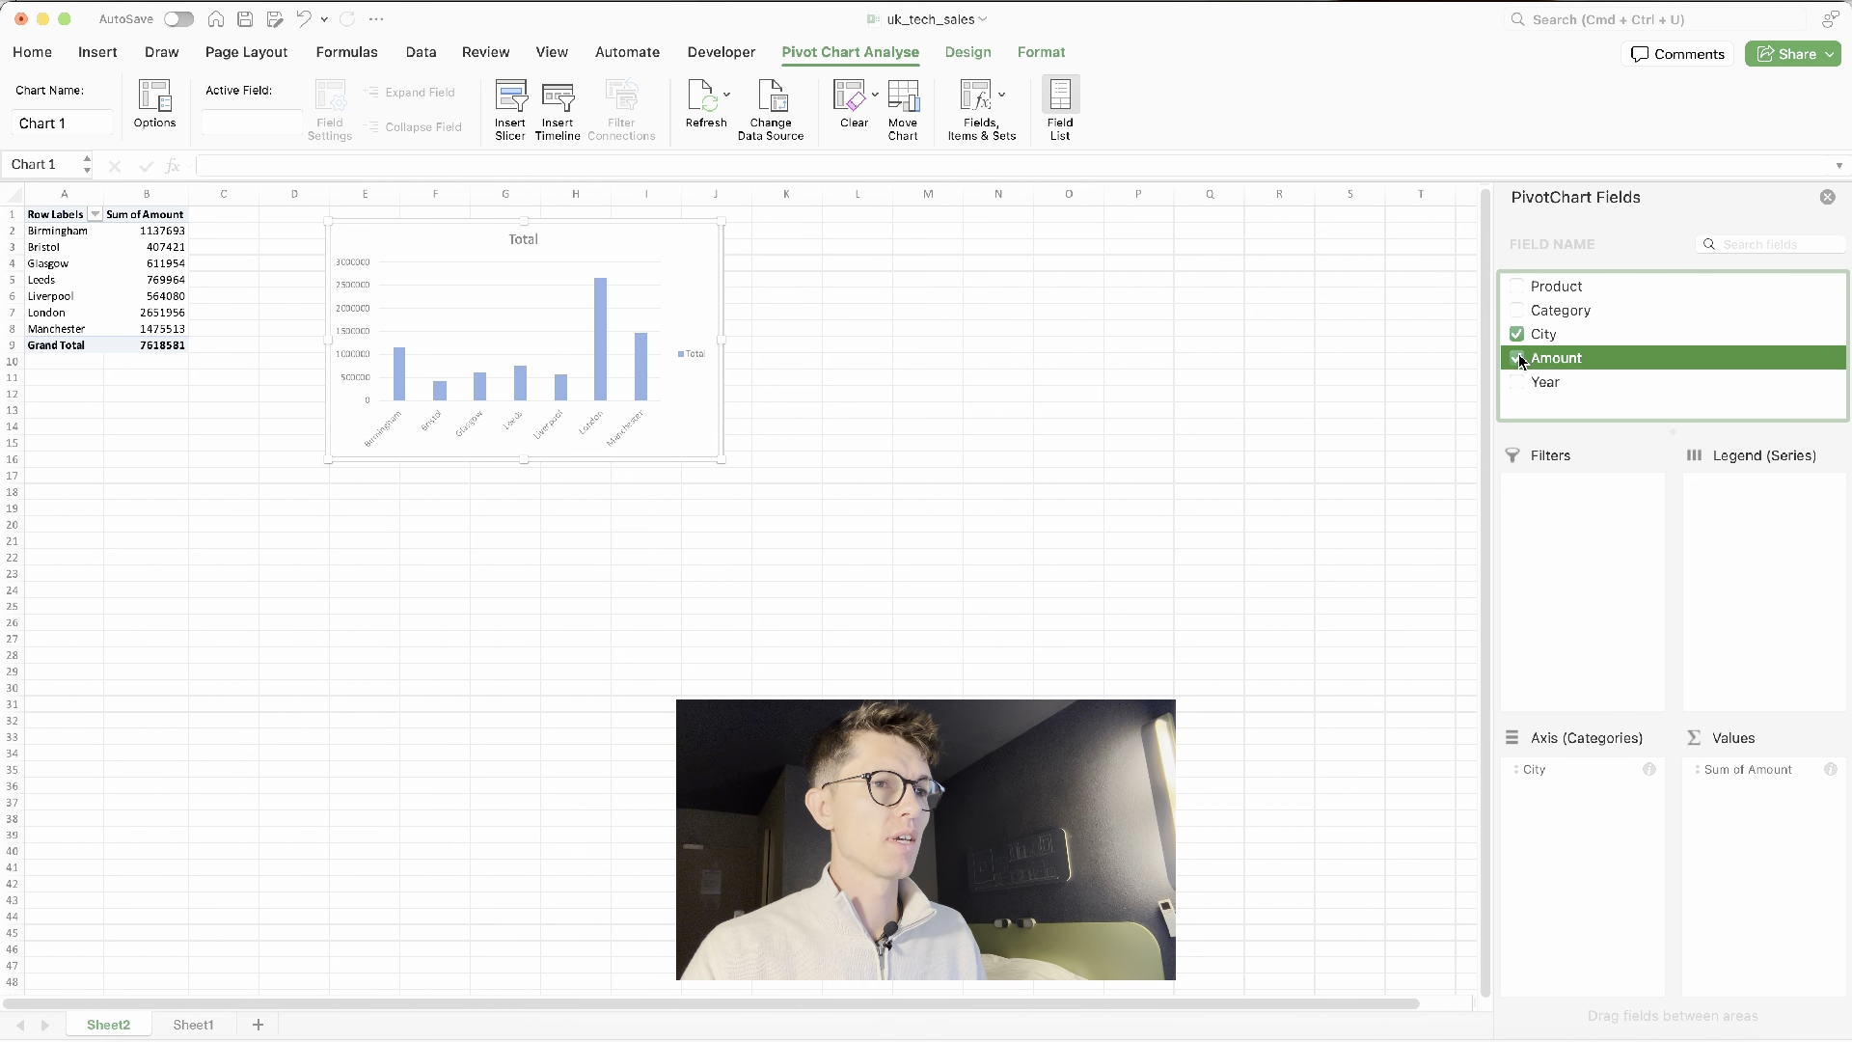
# Enlarge the PivotChart from its lower-left corner, out to about column C and row 17
pyautogui.scroll(3, 380, 542)
pyautogui.scroll(3, 380, 542)
pyautogui.hscroll(-2, 380, 542)
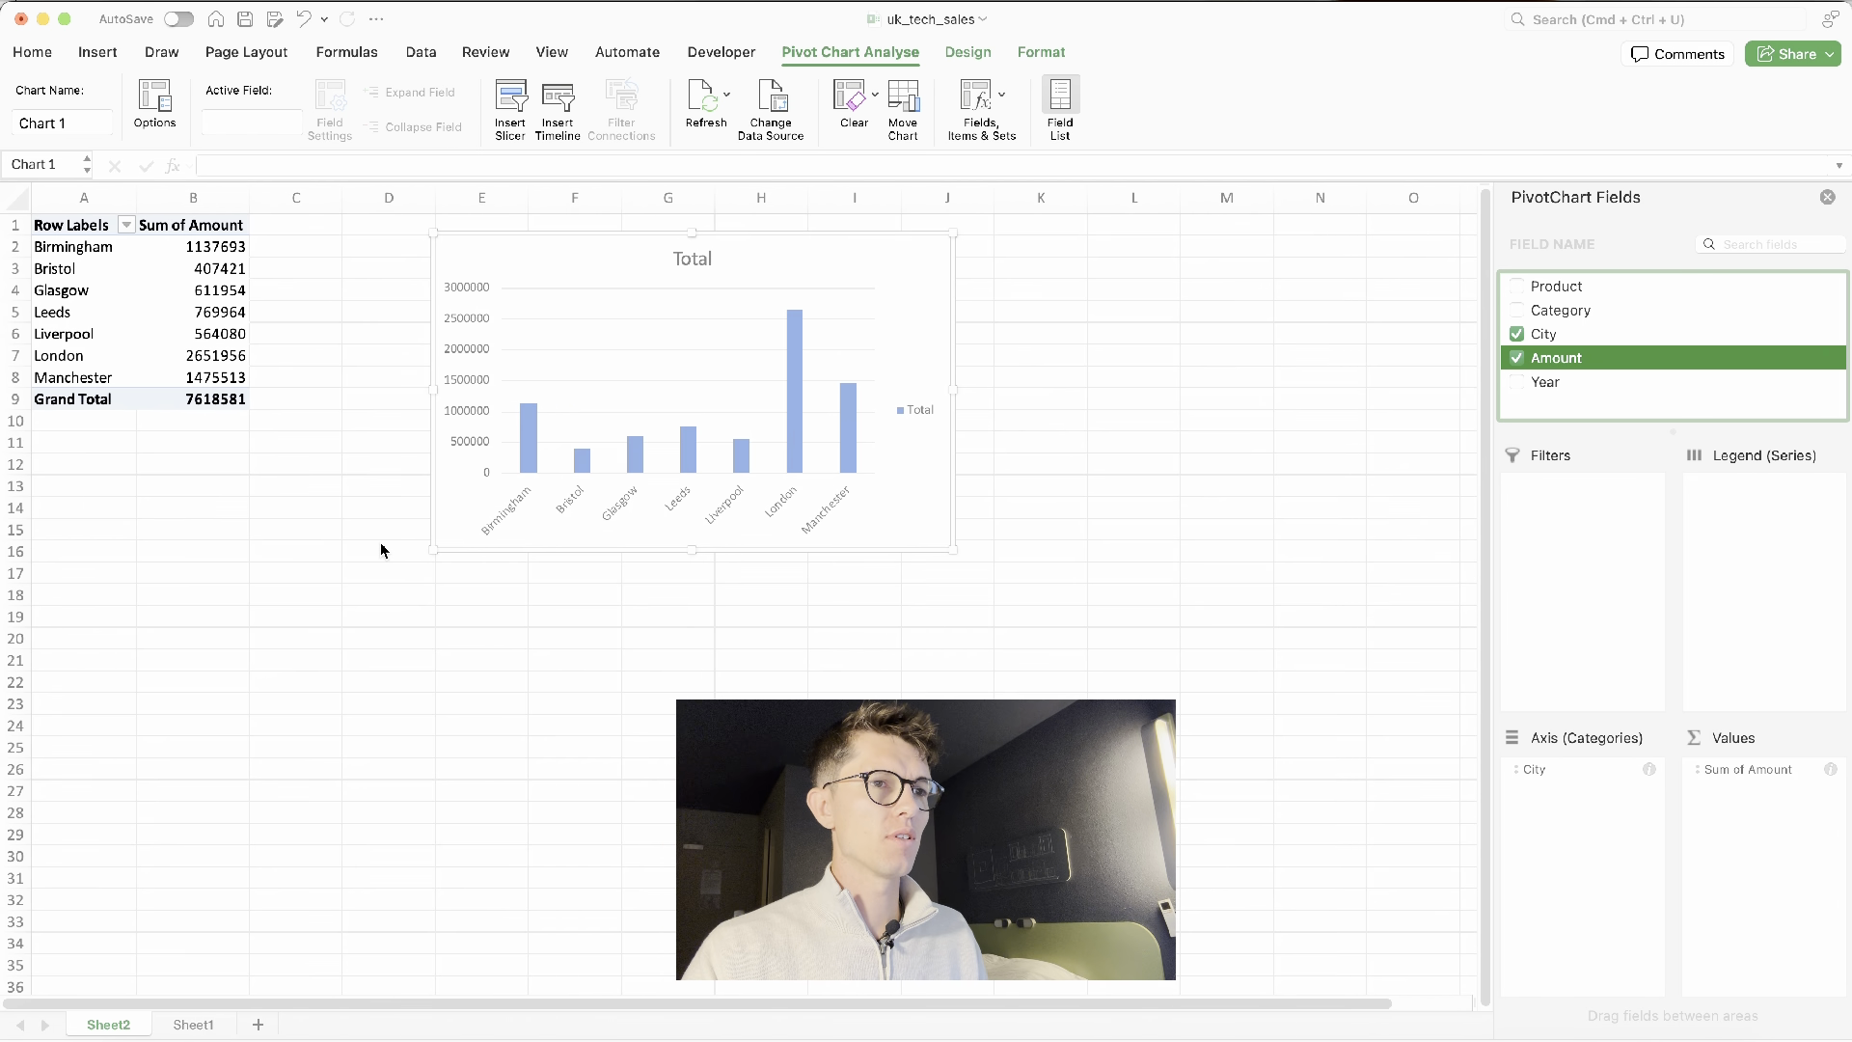
pyautogui.scroll(2, 380, 542)
pyautogui.scroll(3, 380, 550)
pyautogui.hscroll(-2, 381, 551)
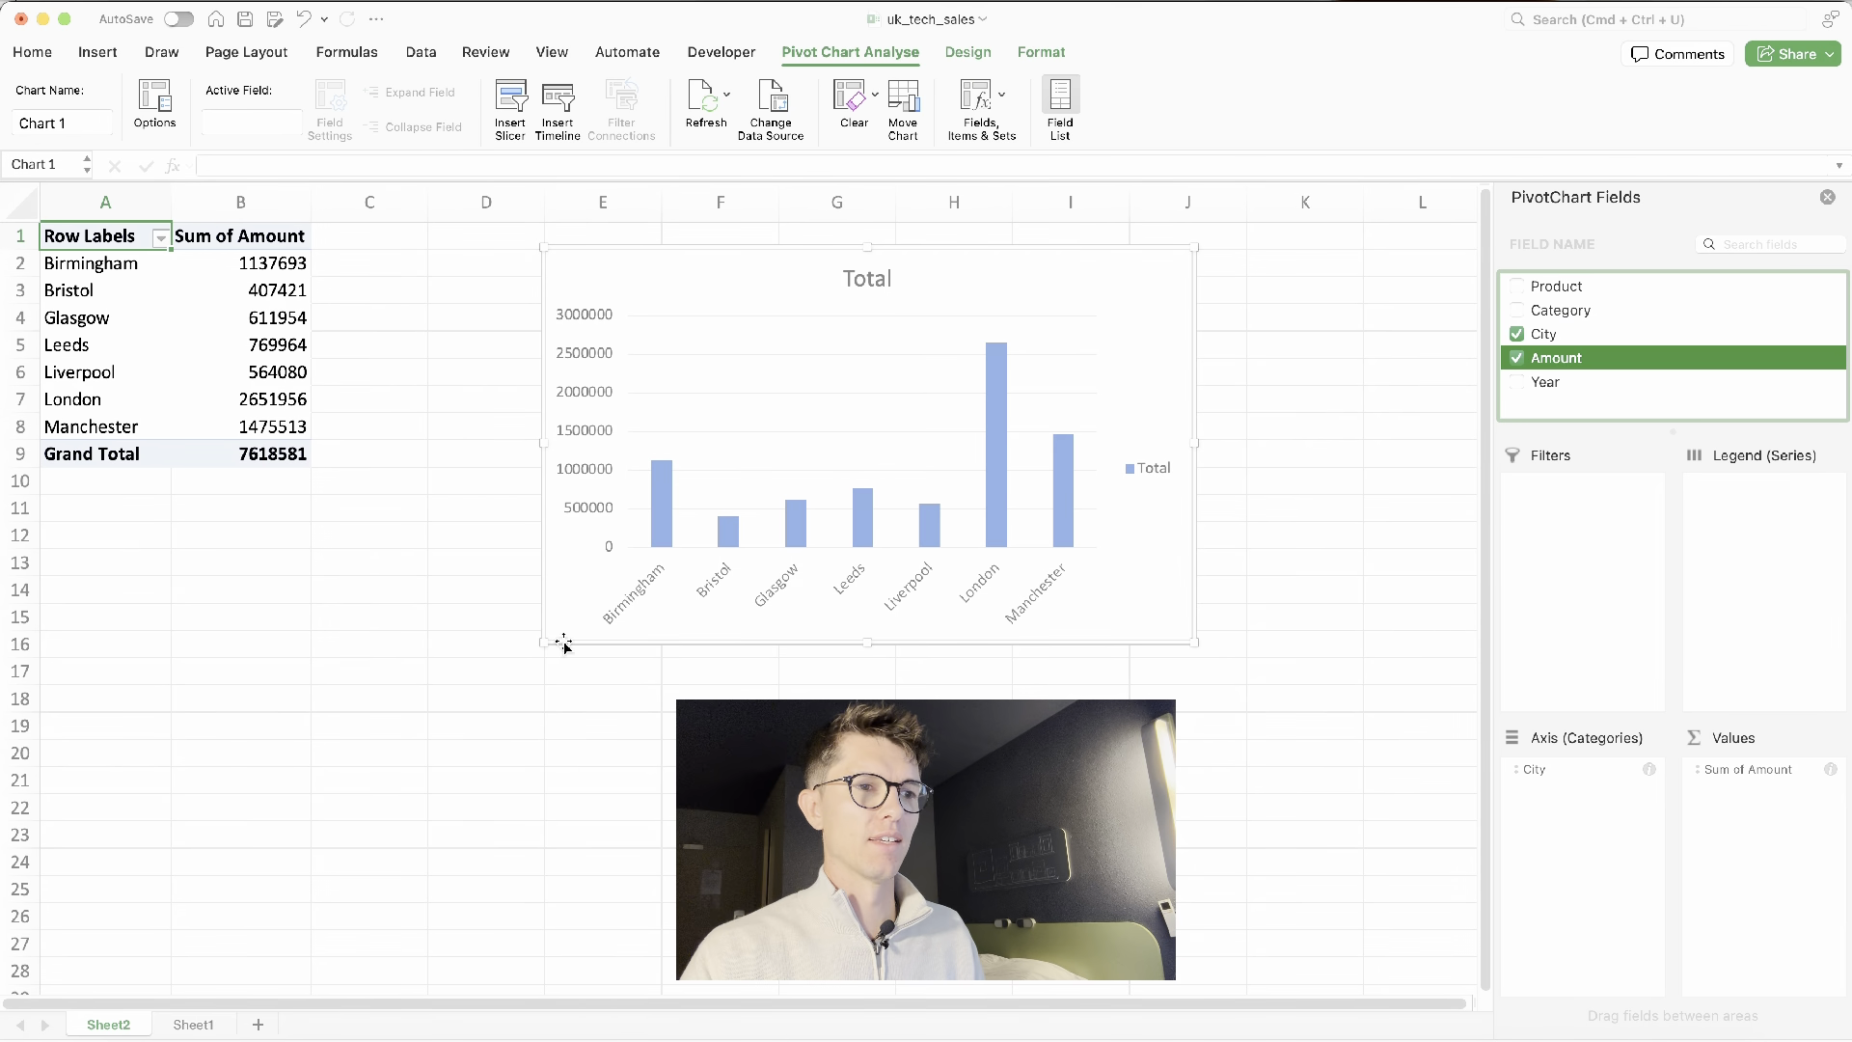
pyautogui.moveTo(545, 638); pyautogui.dragTo(398, 663)
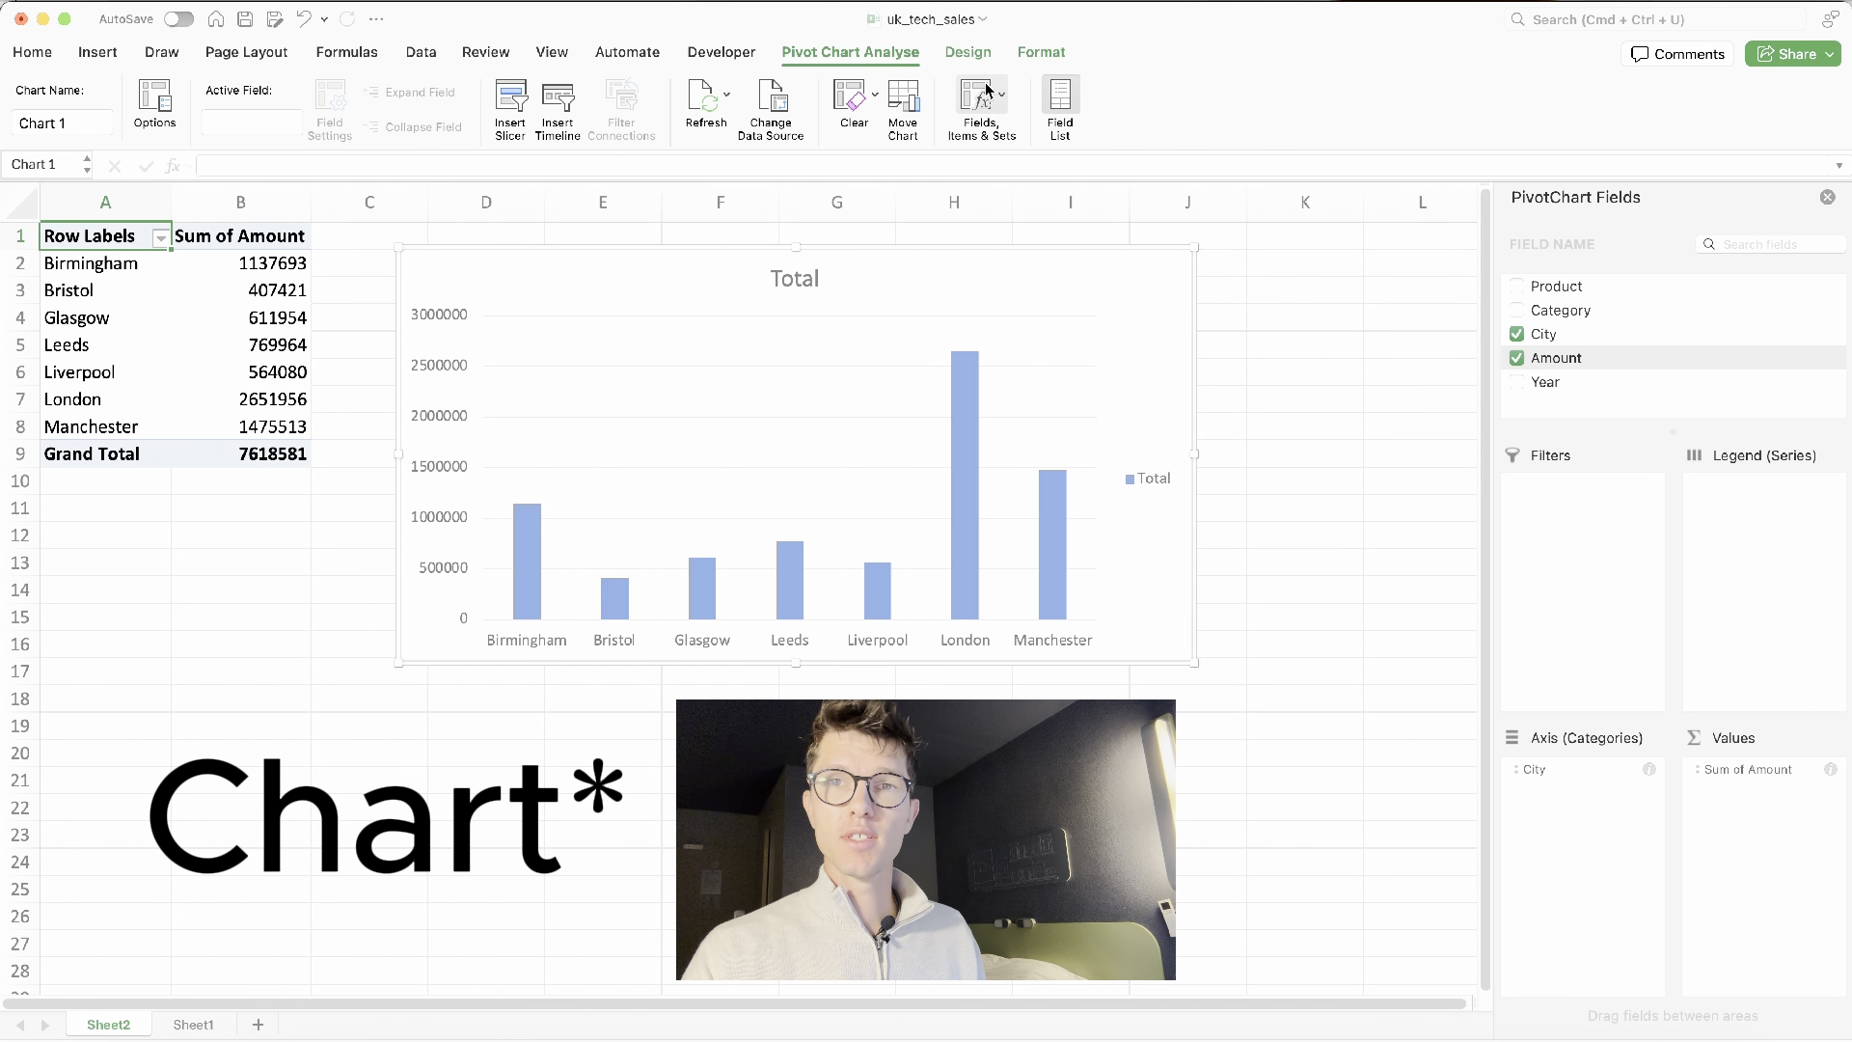
# Change the city sales PivotChart from columns to a horizontal 2-D bar chart
pyautogui.click(968, 53)
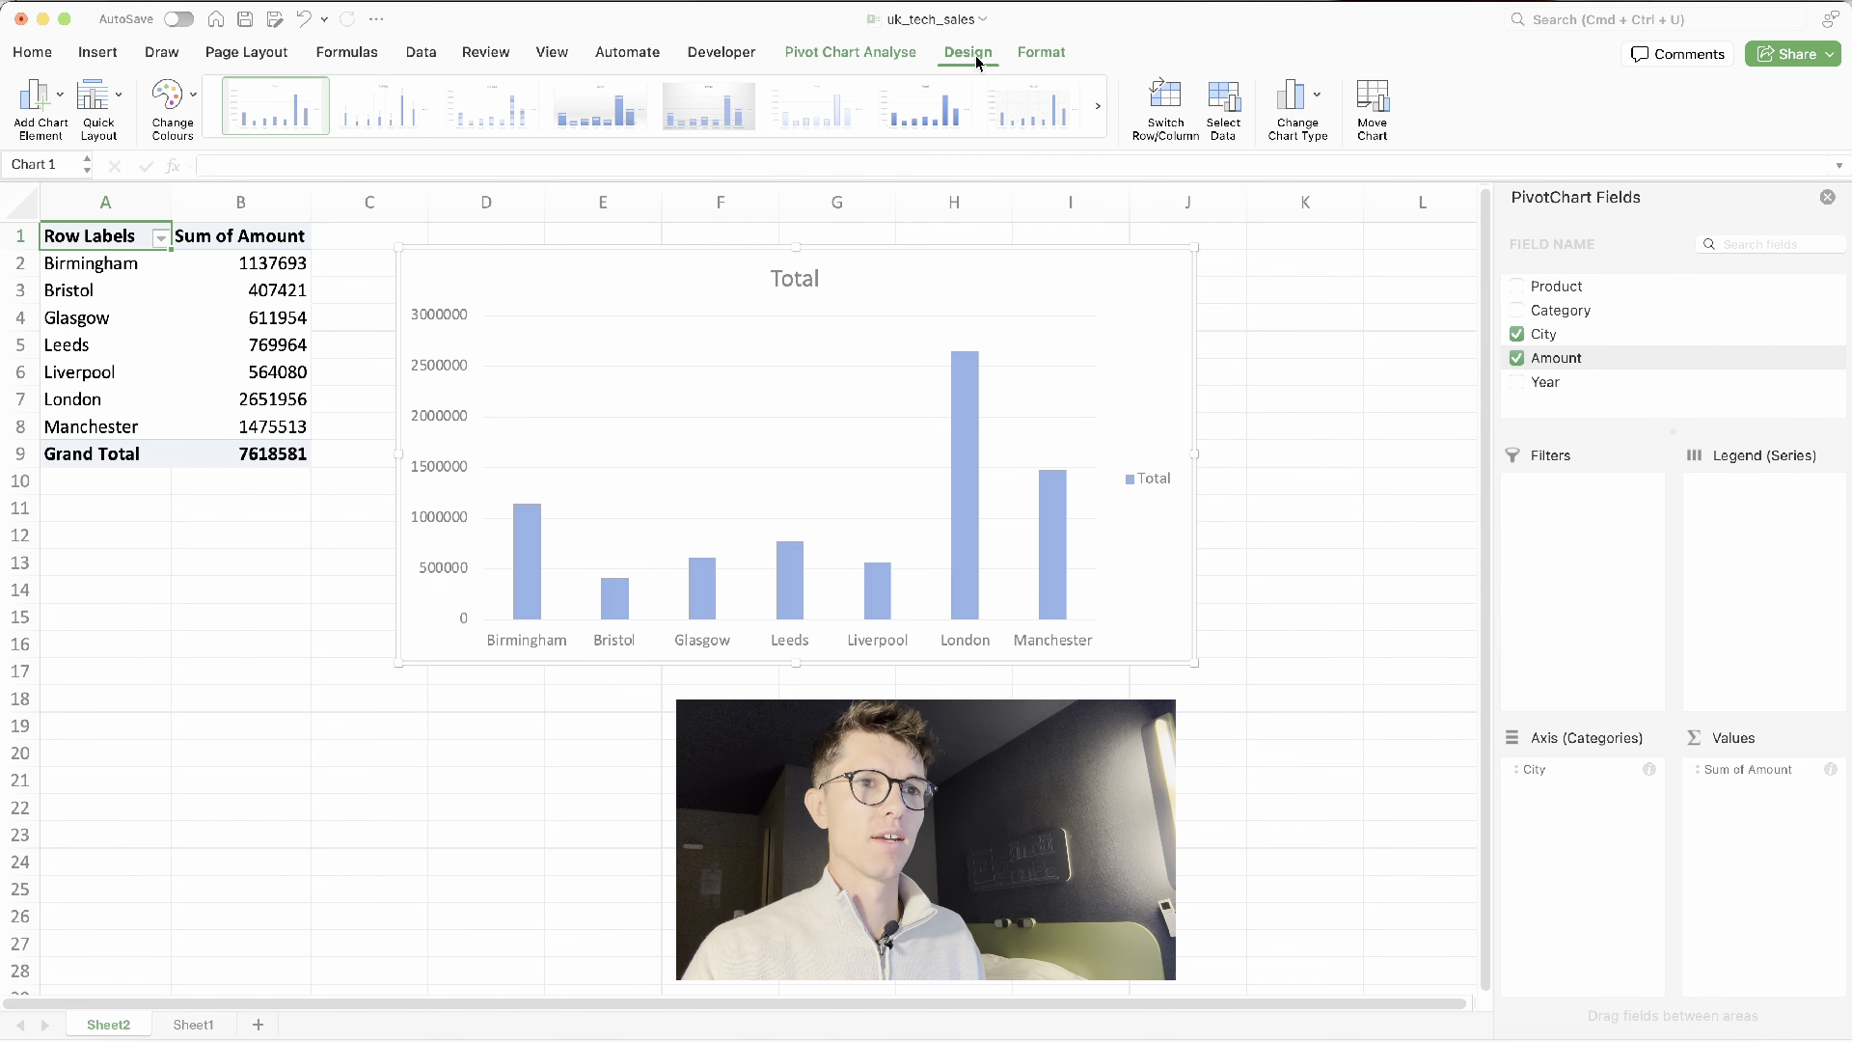
pyautogui.click(1293, 96)
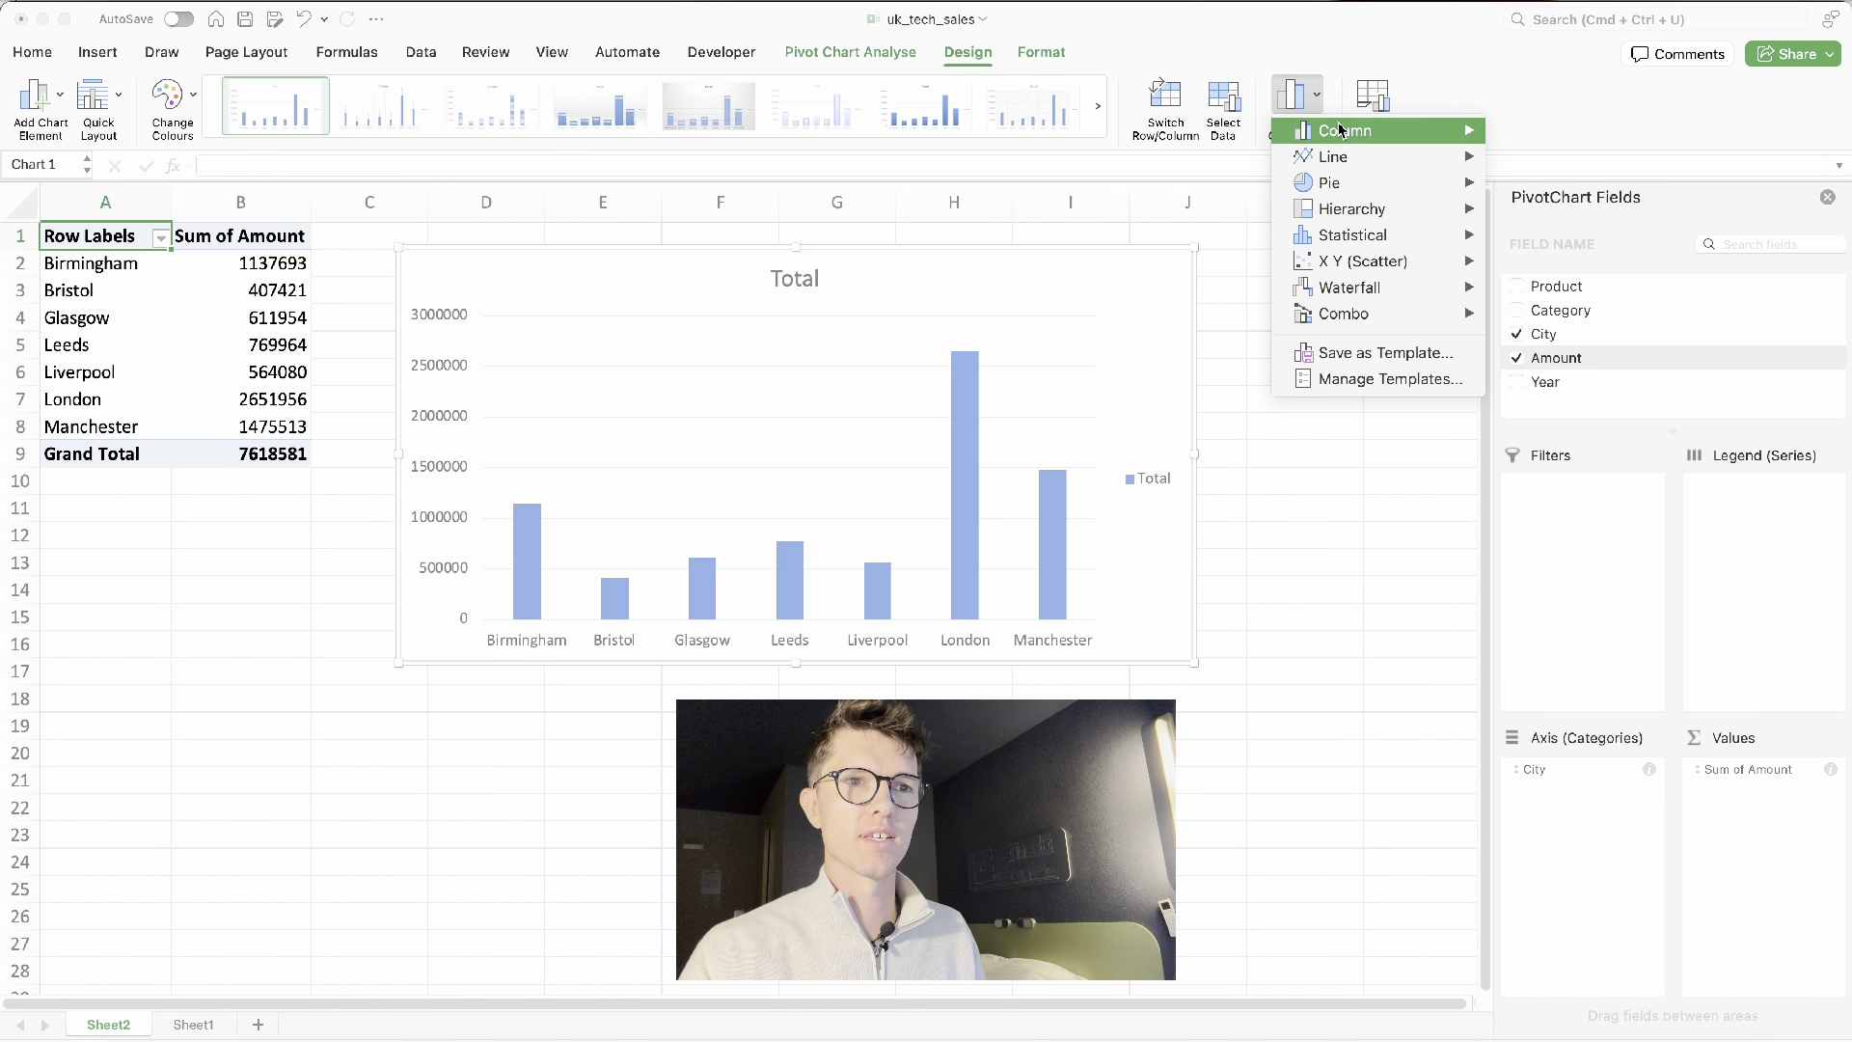
pyautogui.moveTo(1341, 131)
pyautogui.click(1541, 582)
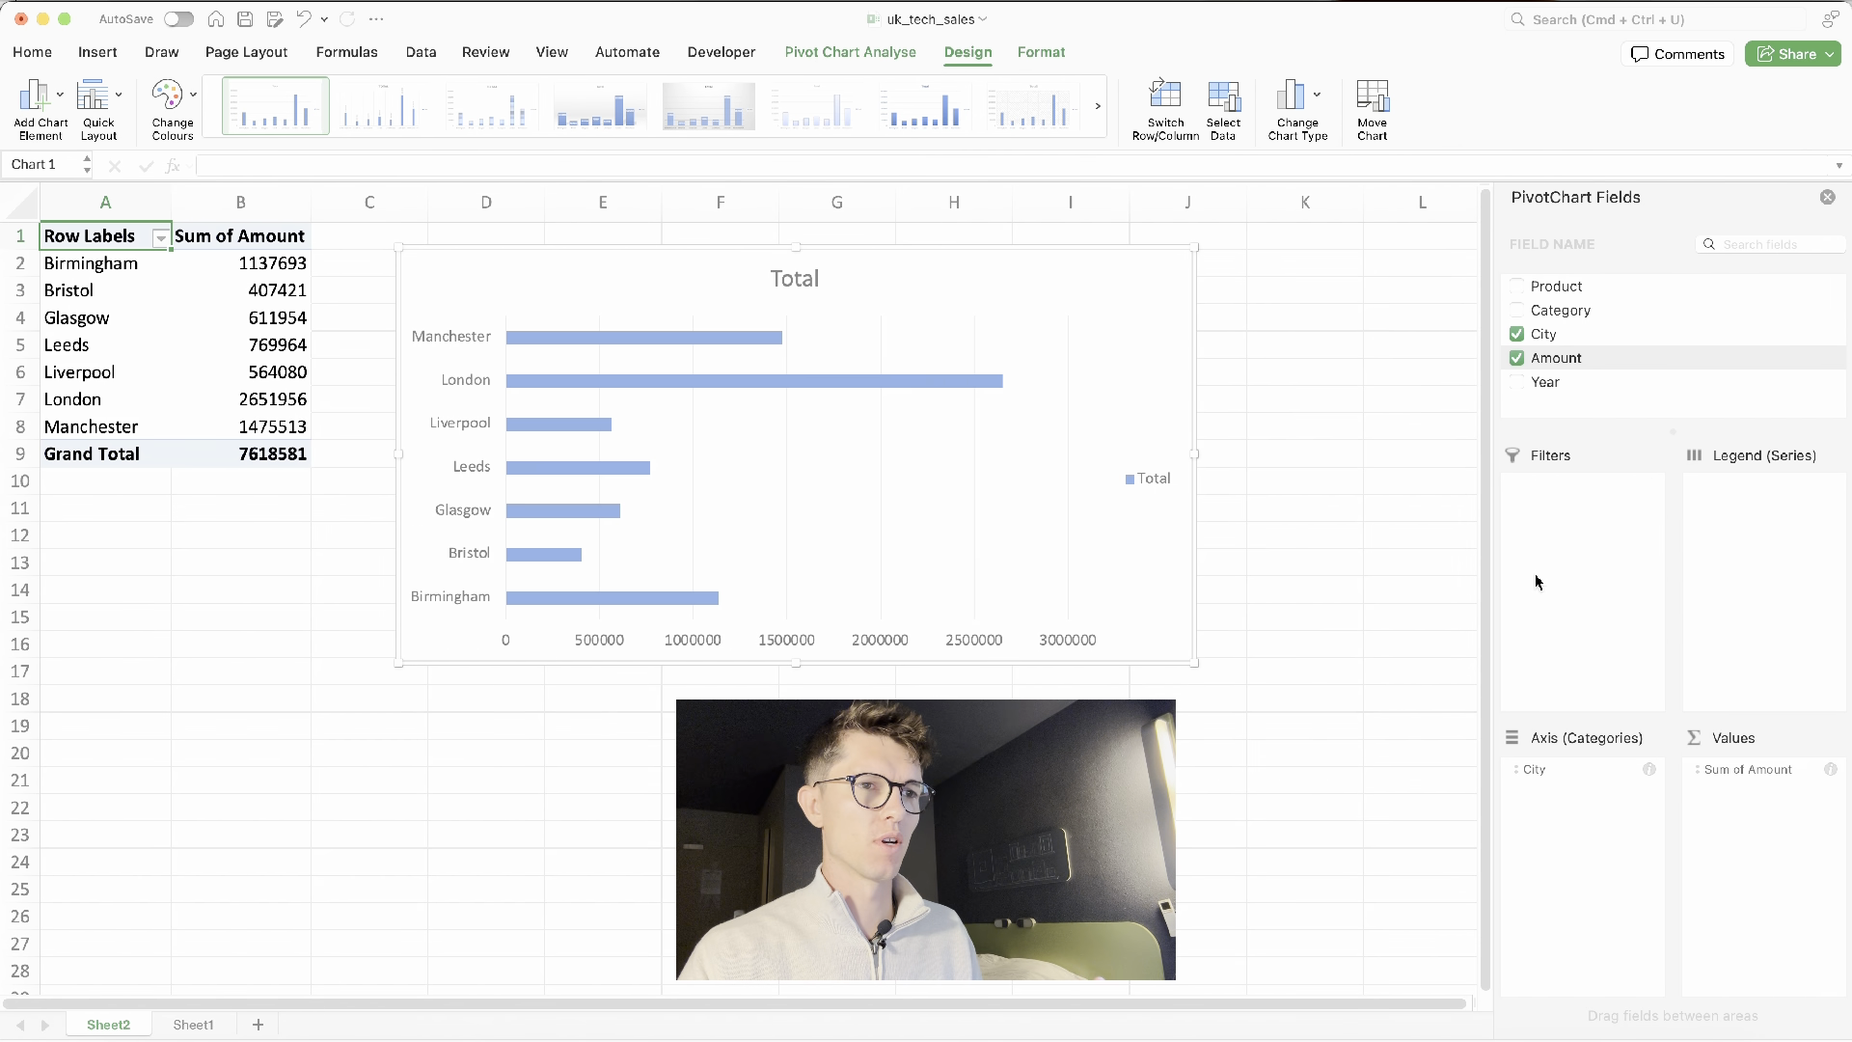
# Sort the PivotTable's Sum of Amount values from smallest to largest
pyautogui.click(270, 321)
pyautogui.rightClick(270, 321)
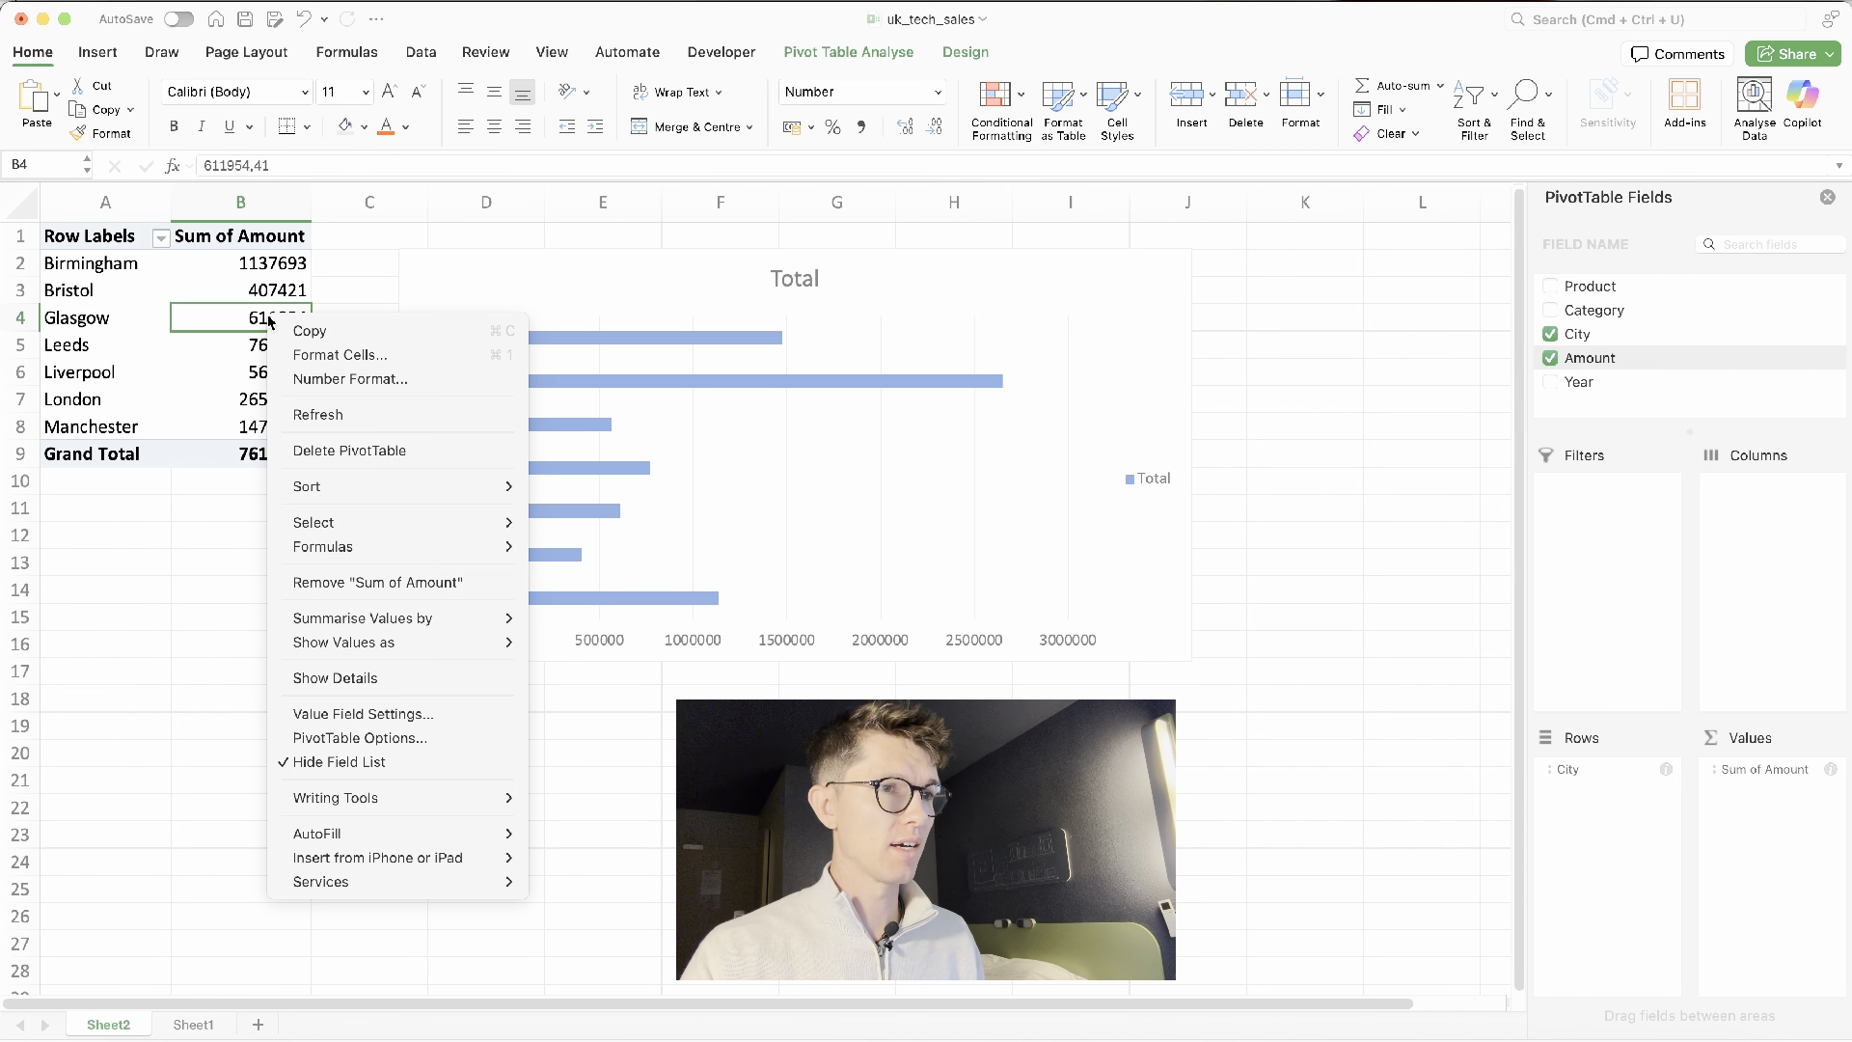
pyautogui.moveTo(424, 501)
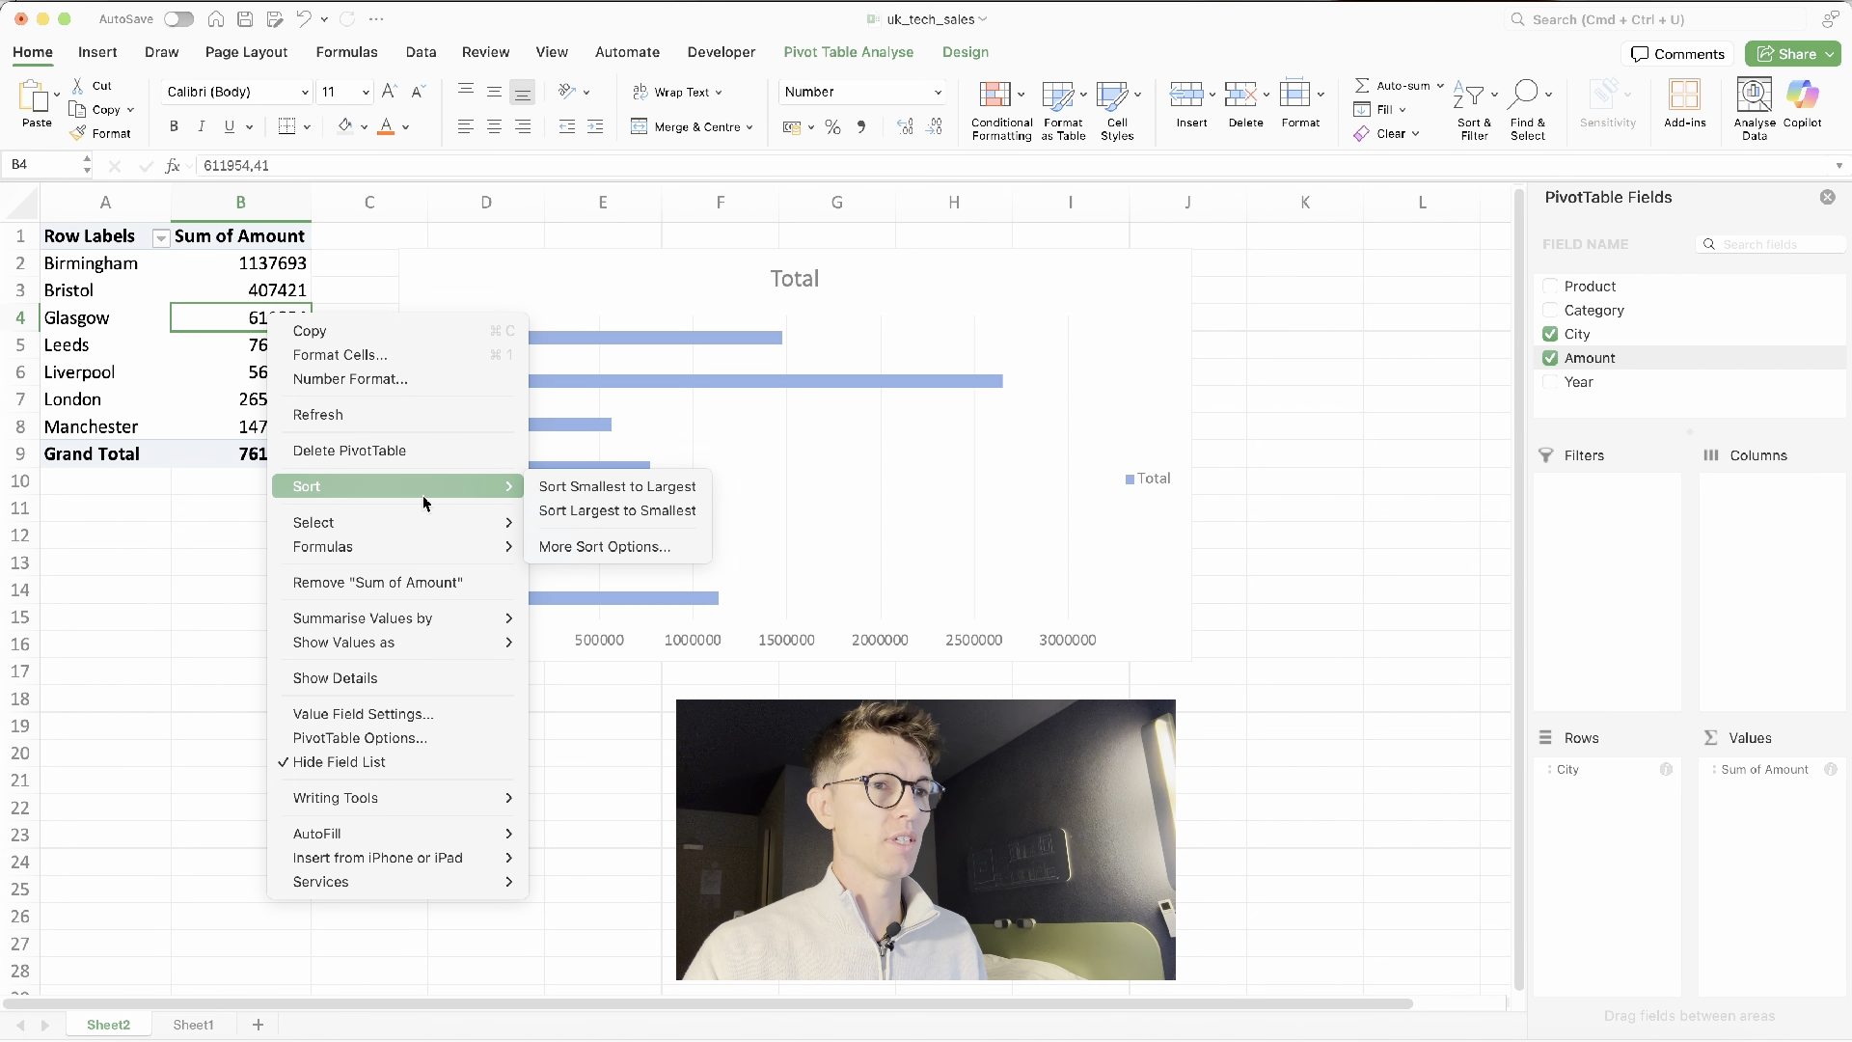
pyautogui.click(580, 486)
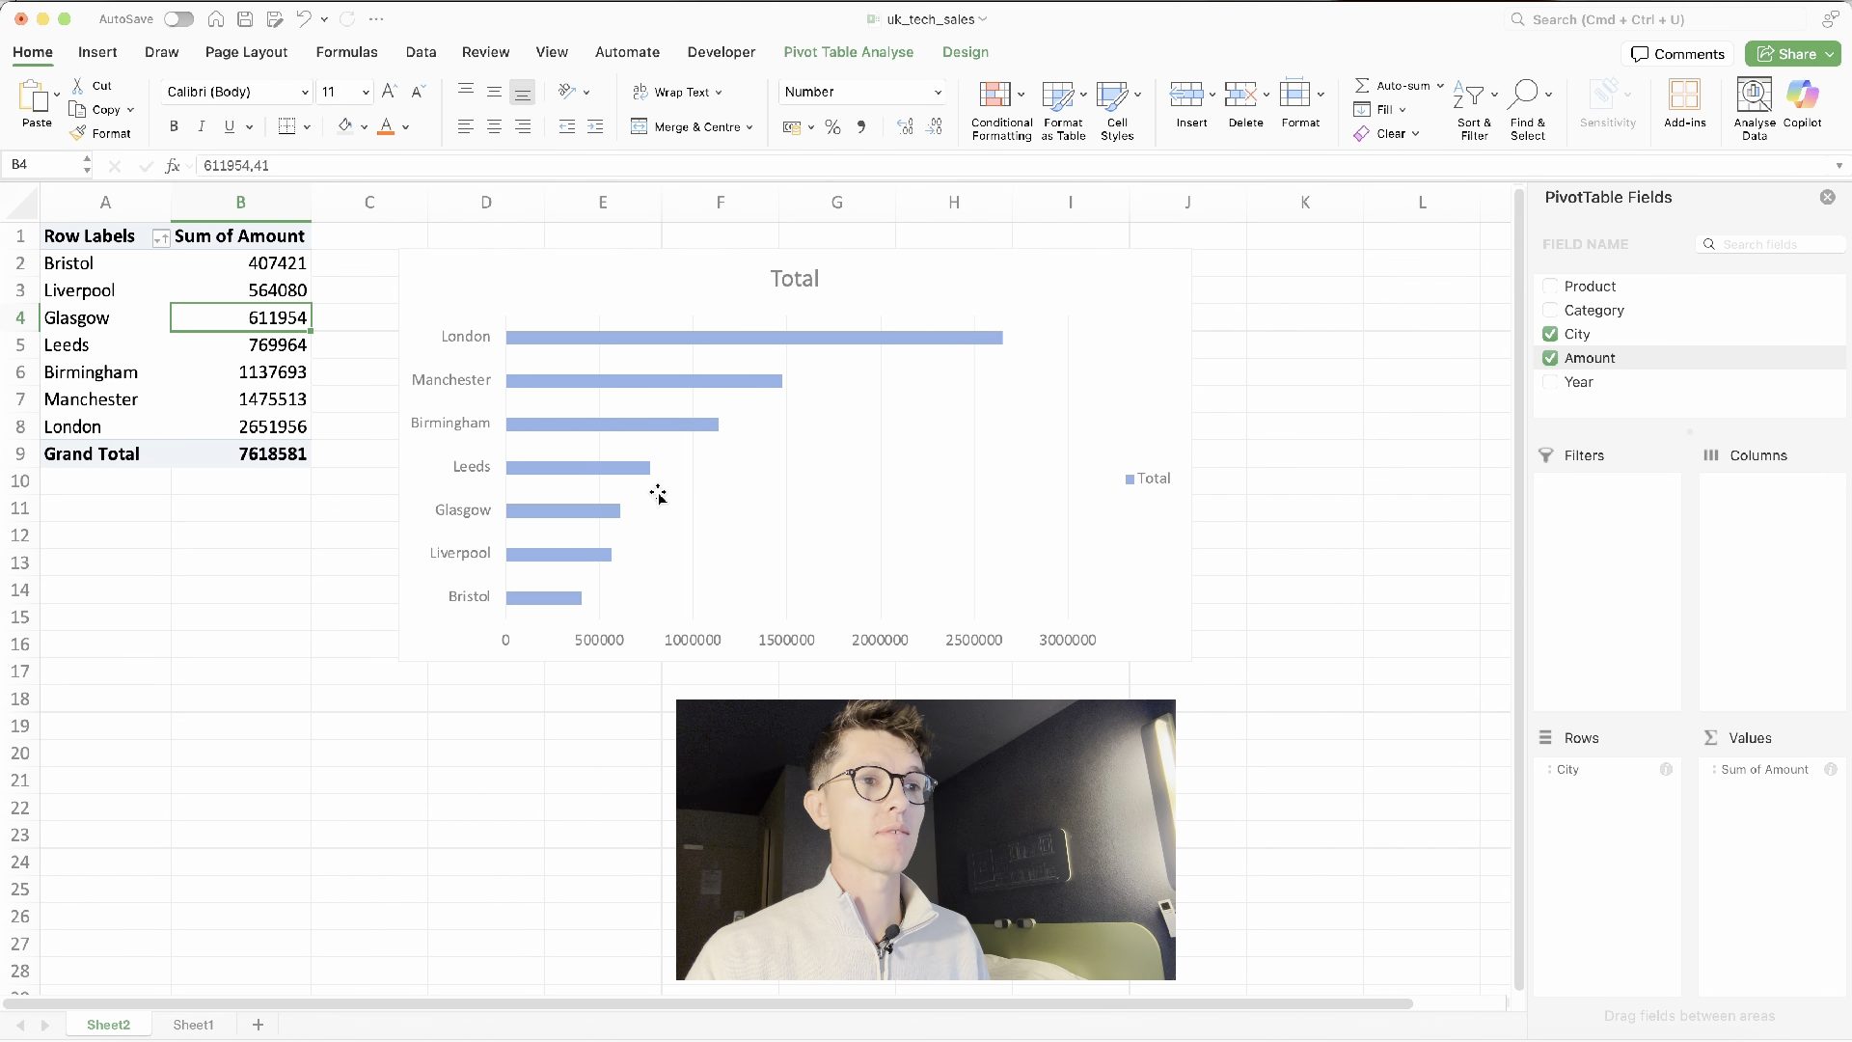
# Add data labels to the bars of the city sales chart
pyautogui.moveTo(705, 346)
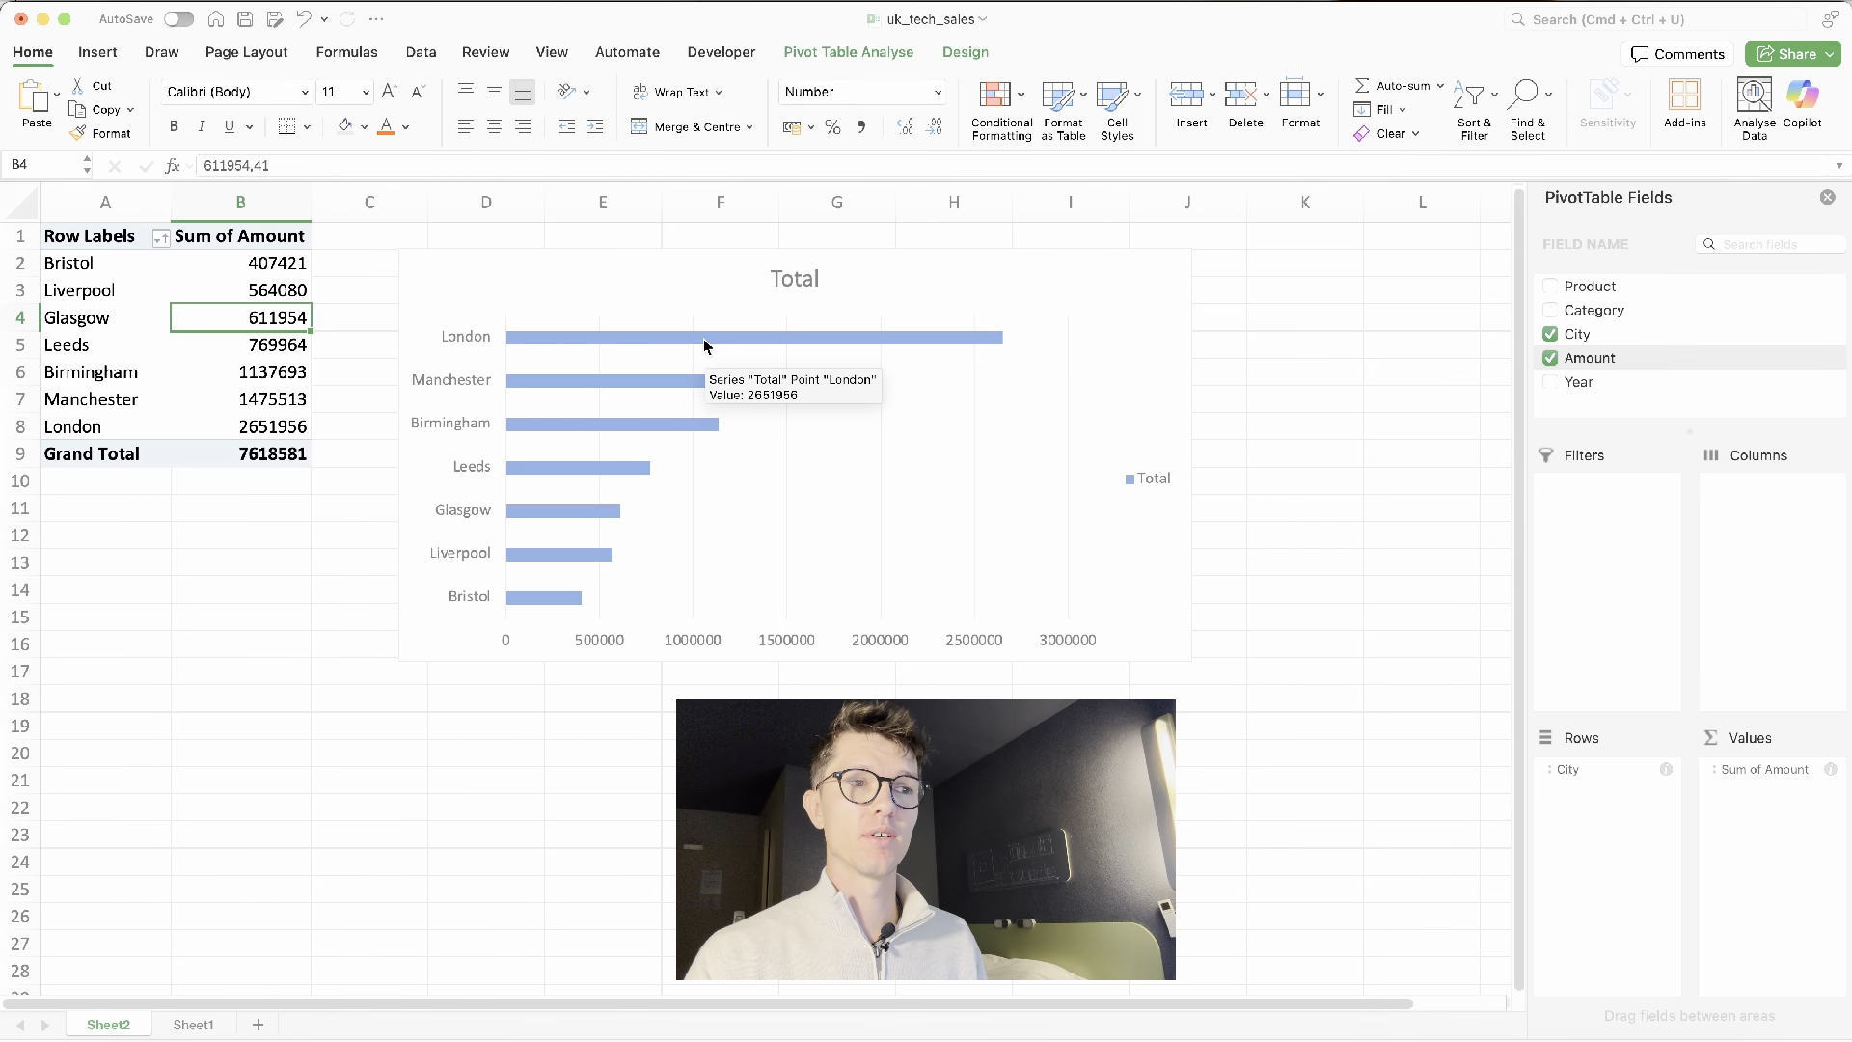
pyautogui.rightClick(705, 346)
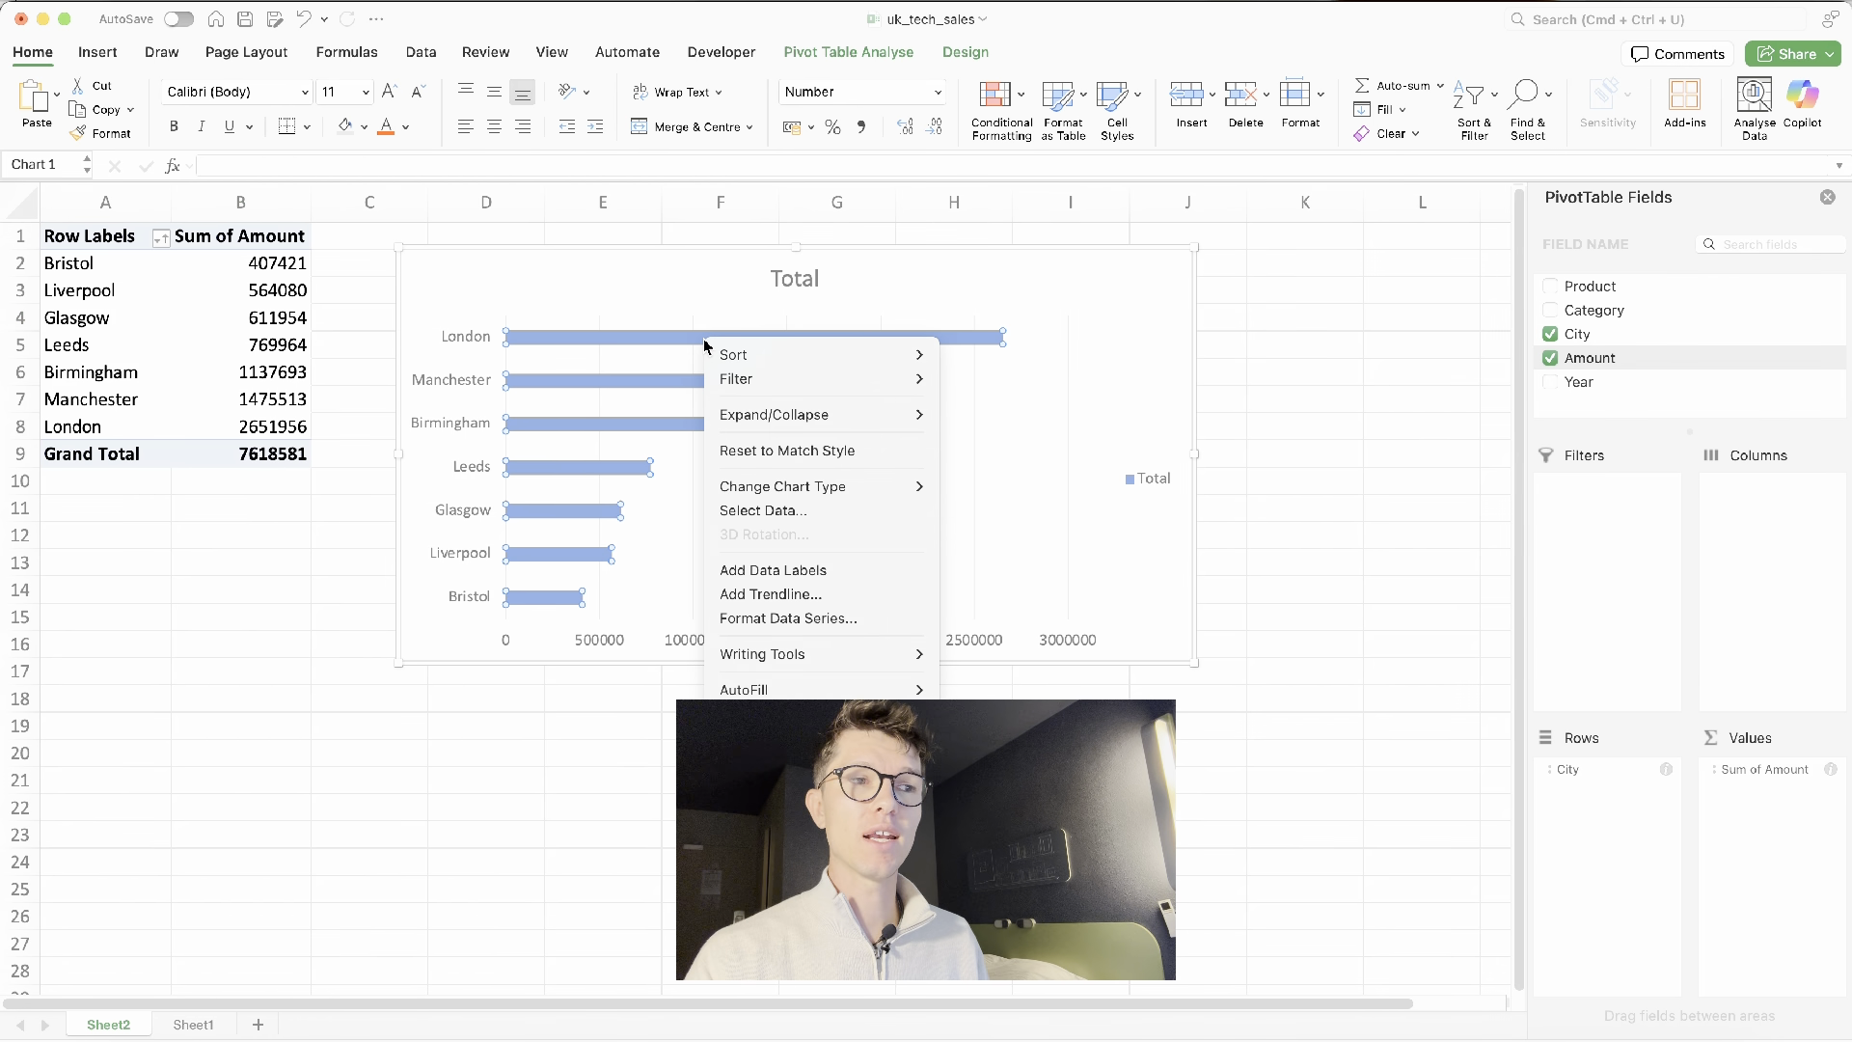
pyautogui.rightClick(652, 348)
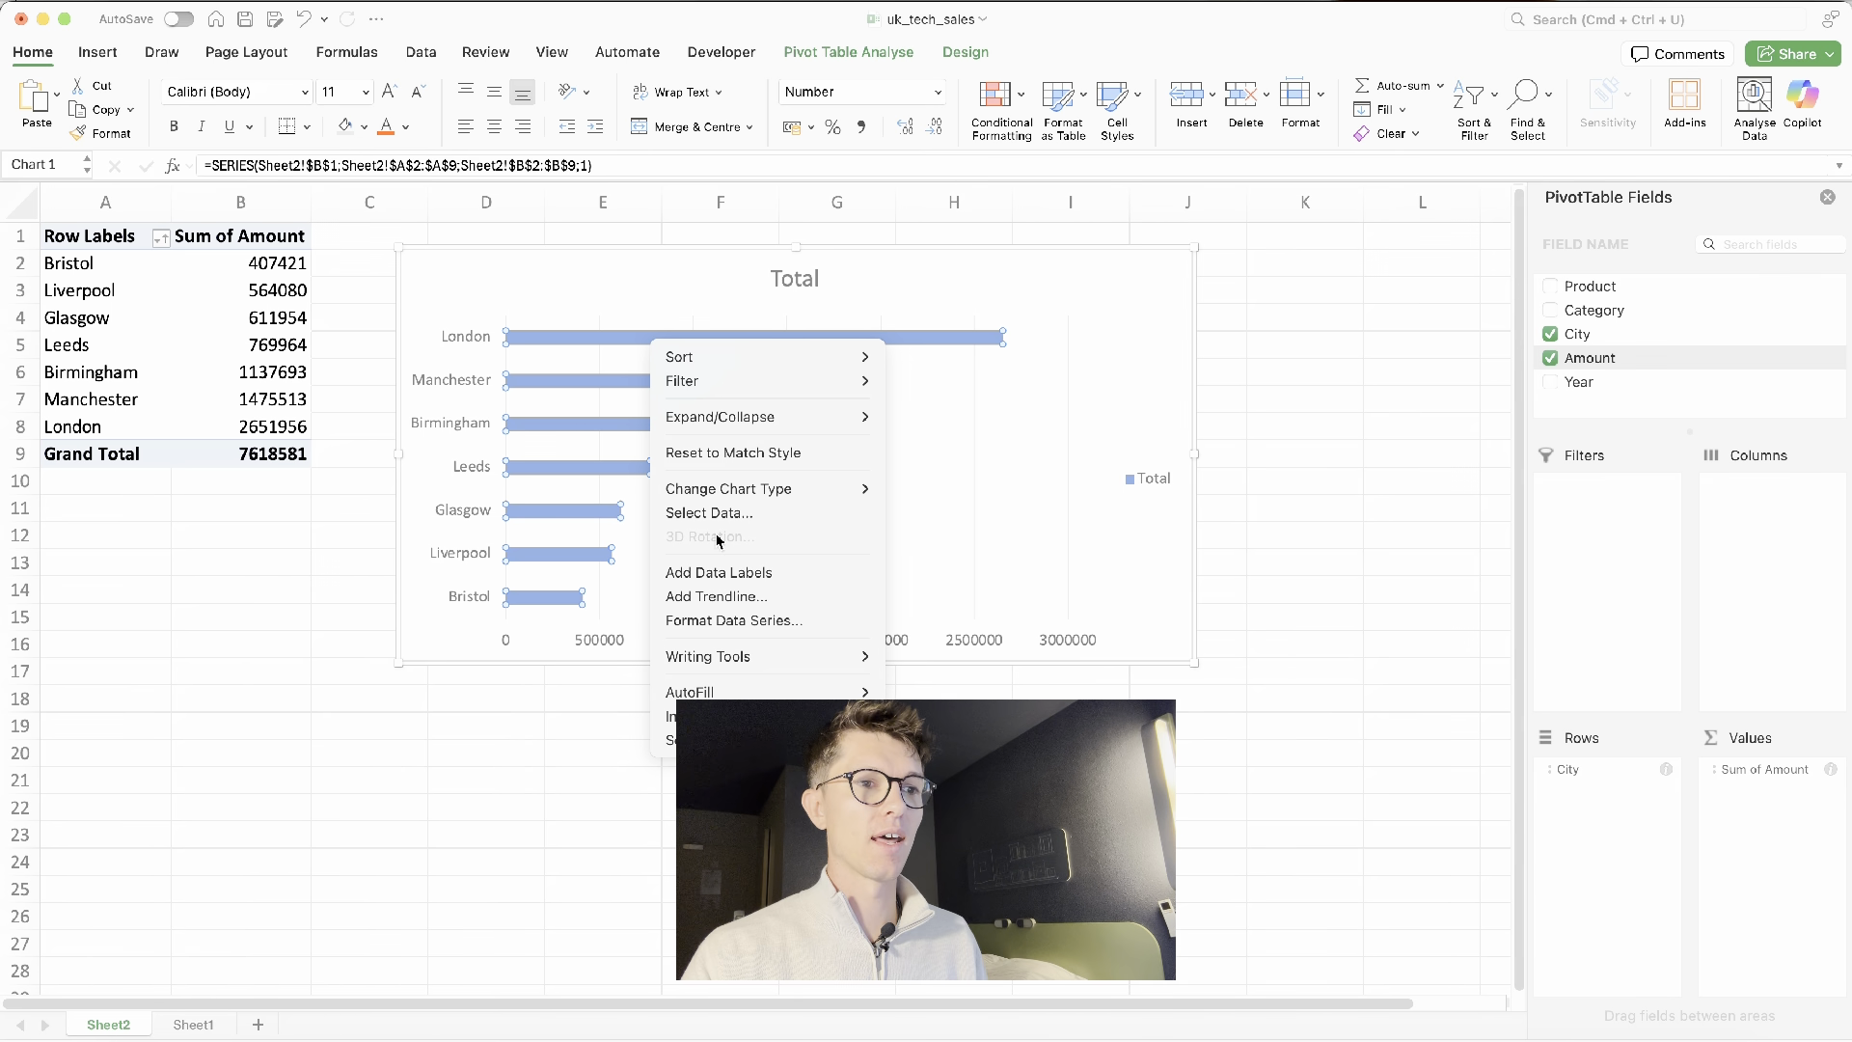
pyautogui.click(719, 572)
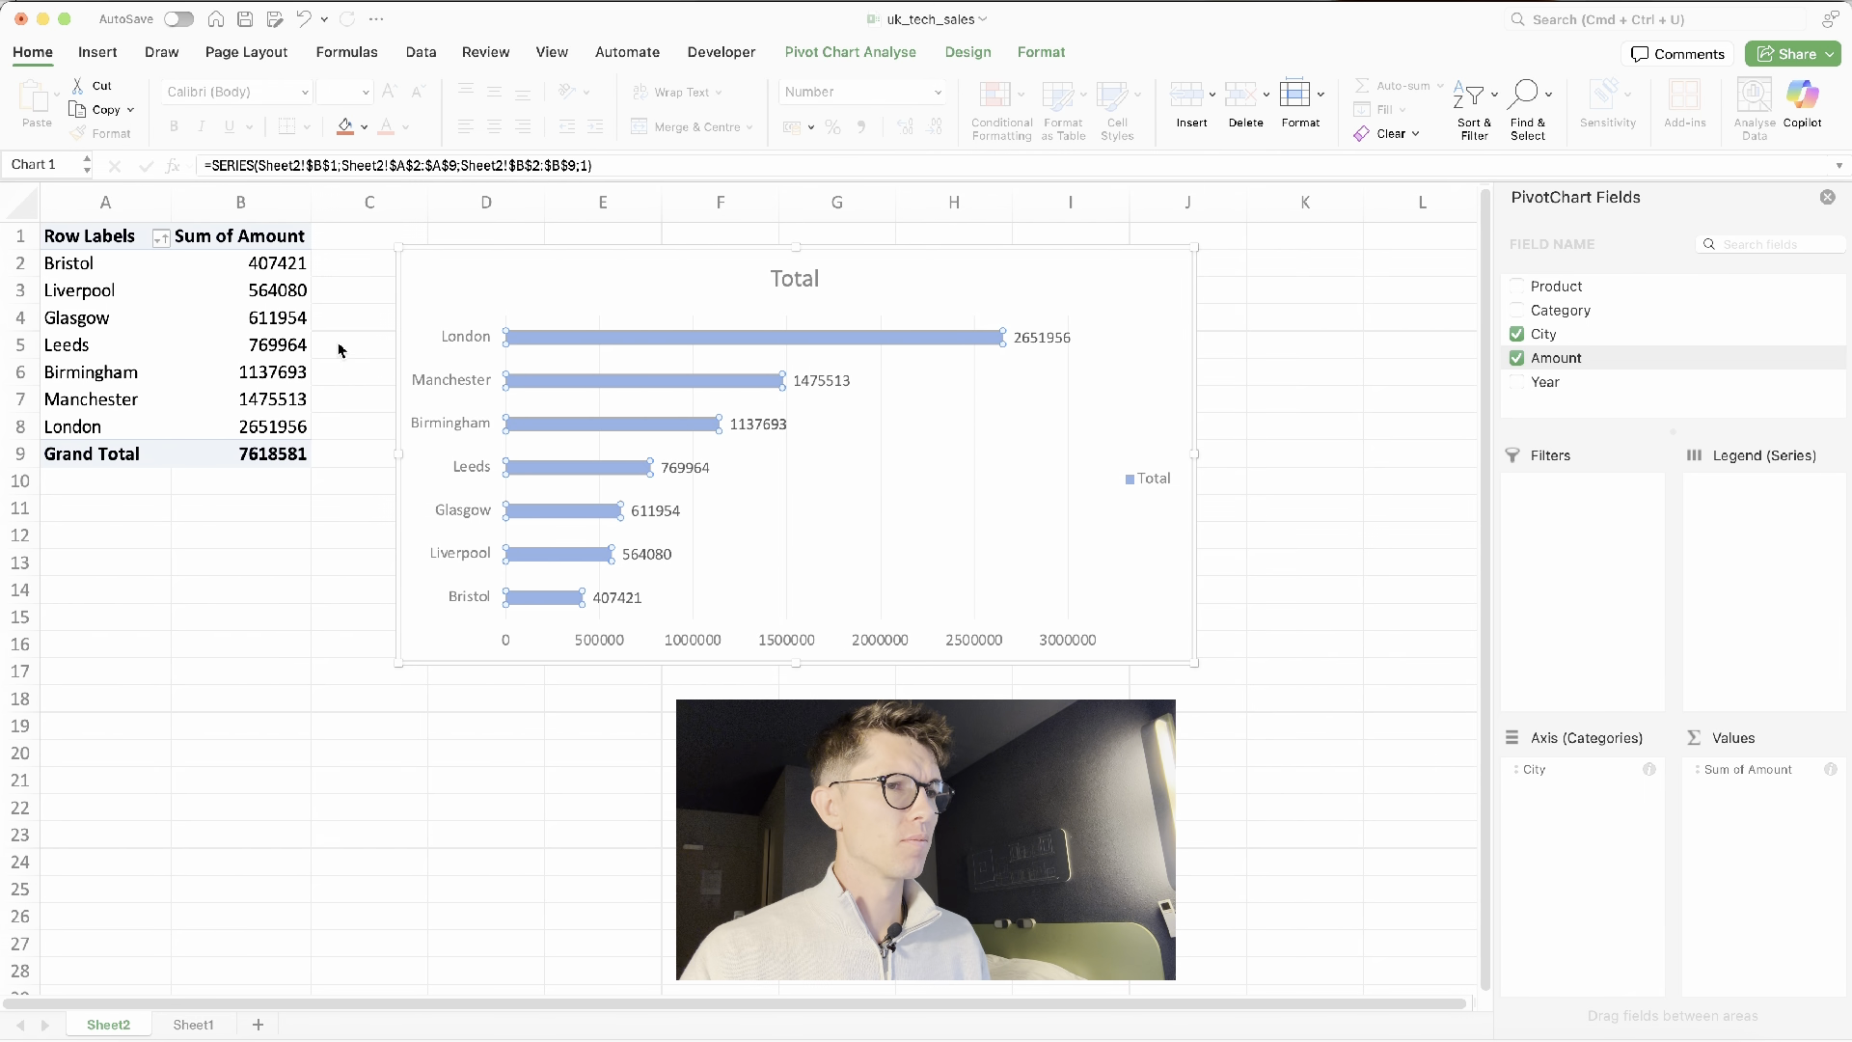
# Format the Sum of Amount field as a number with the 1000 separator through its value field settings
pyautogui.click(289, 353)
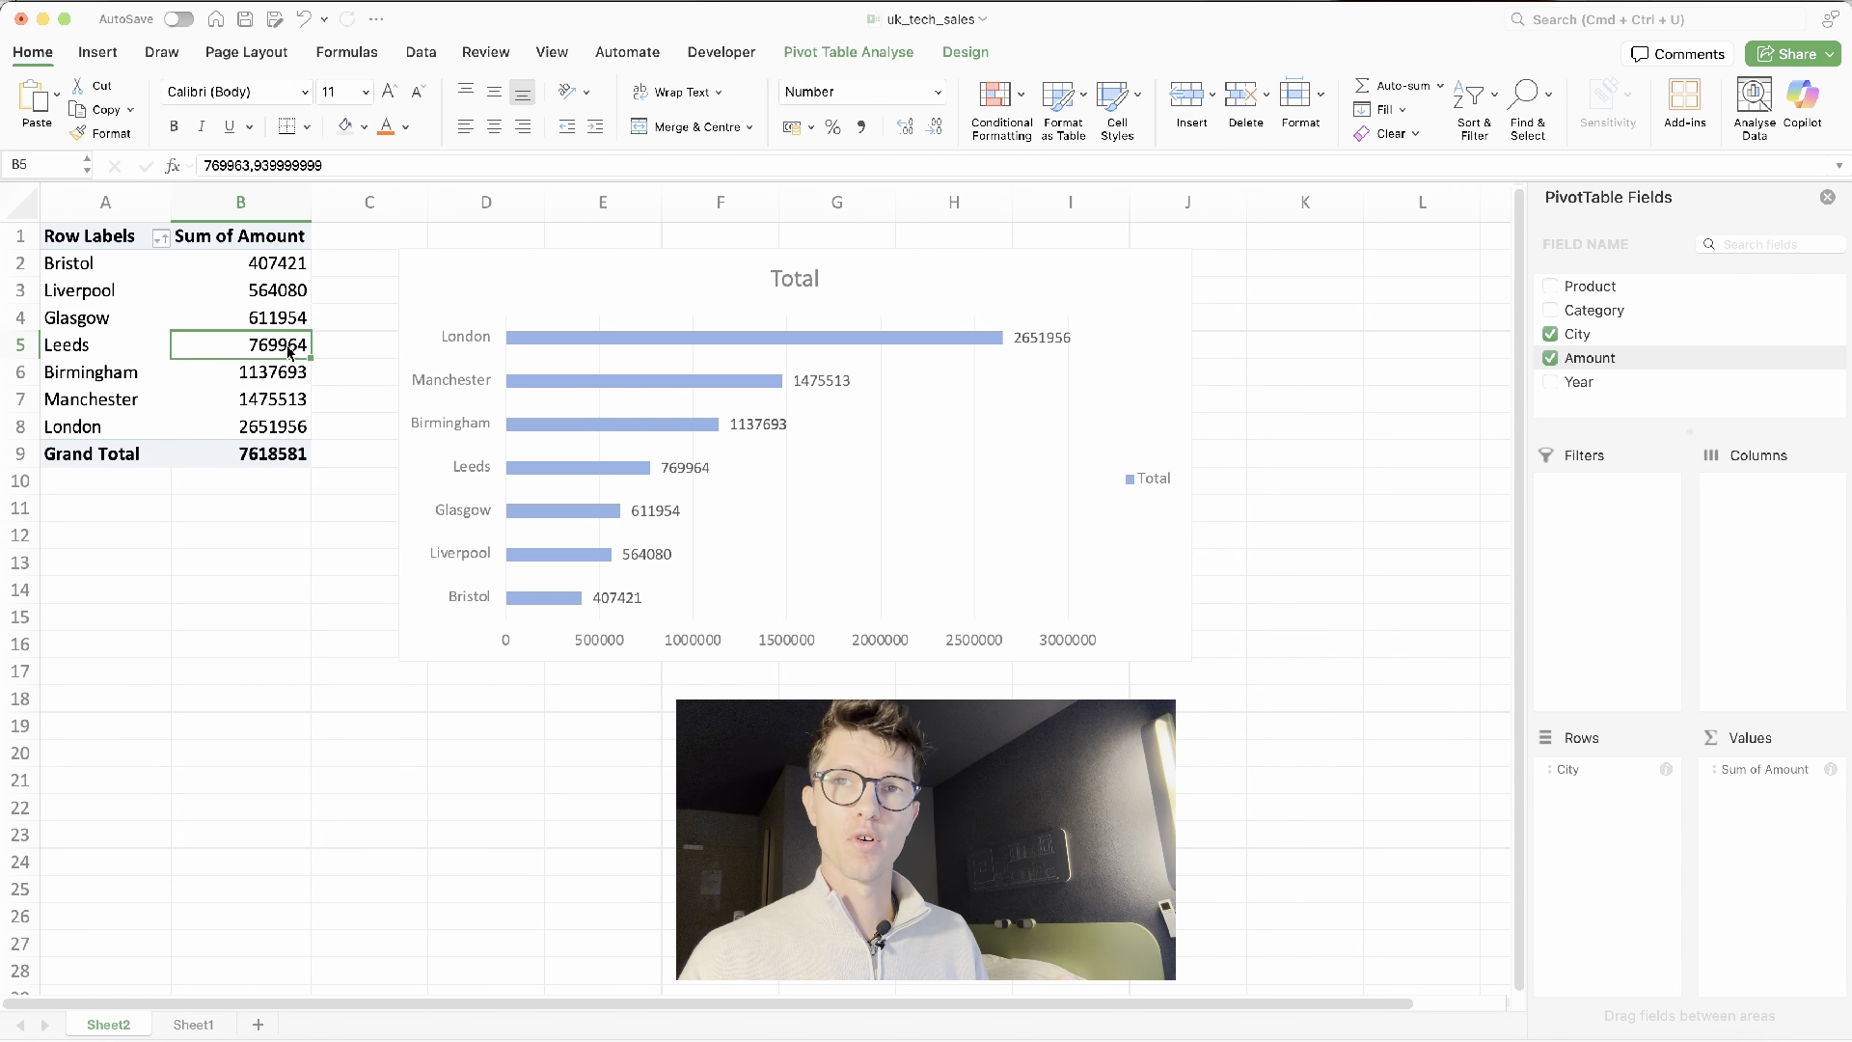
pyautogui.rightClick(290, 353)
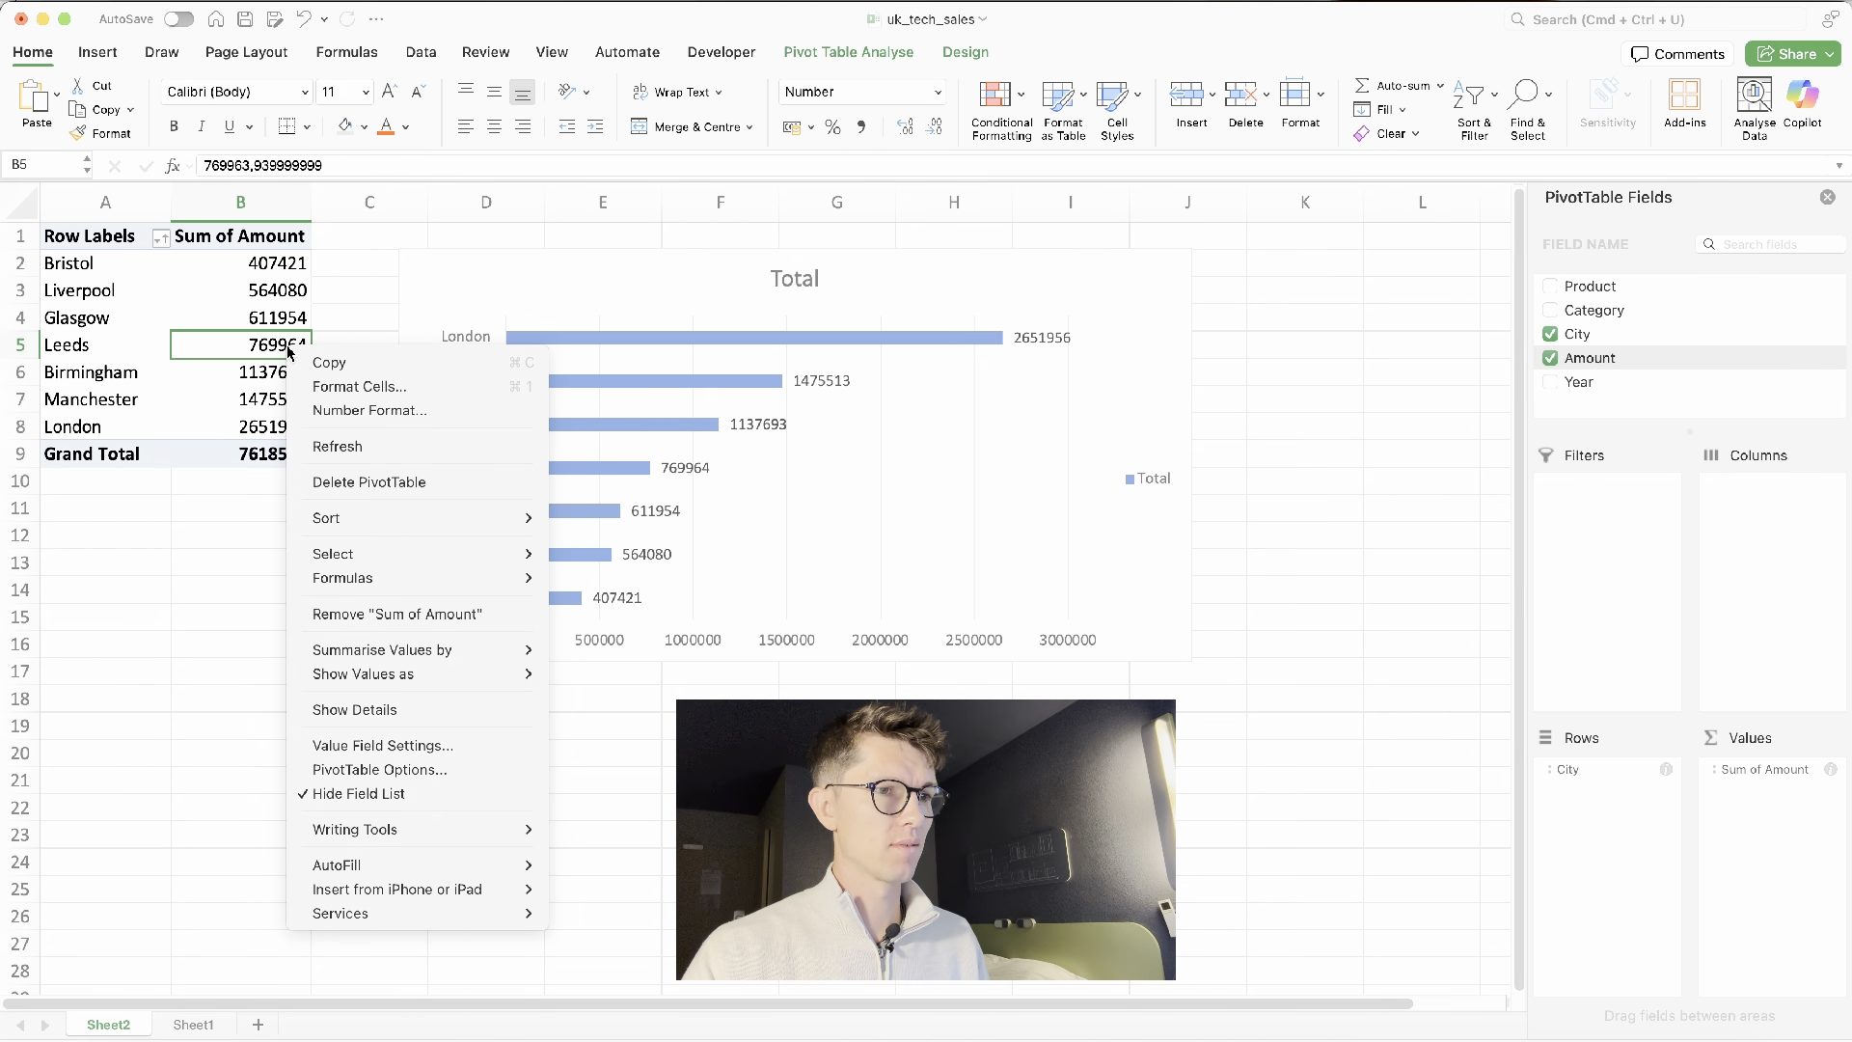
pyautogui.click(413, 749)
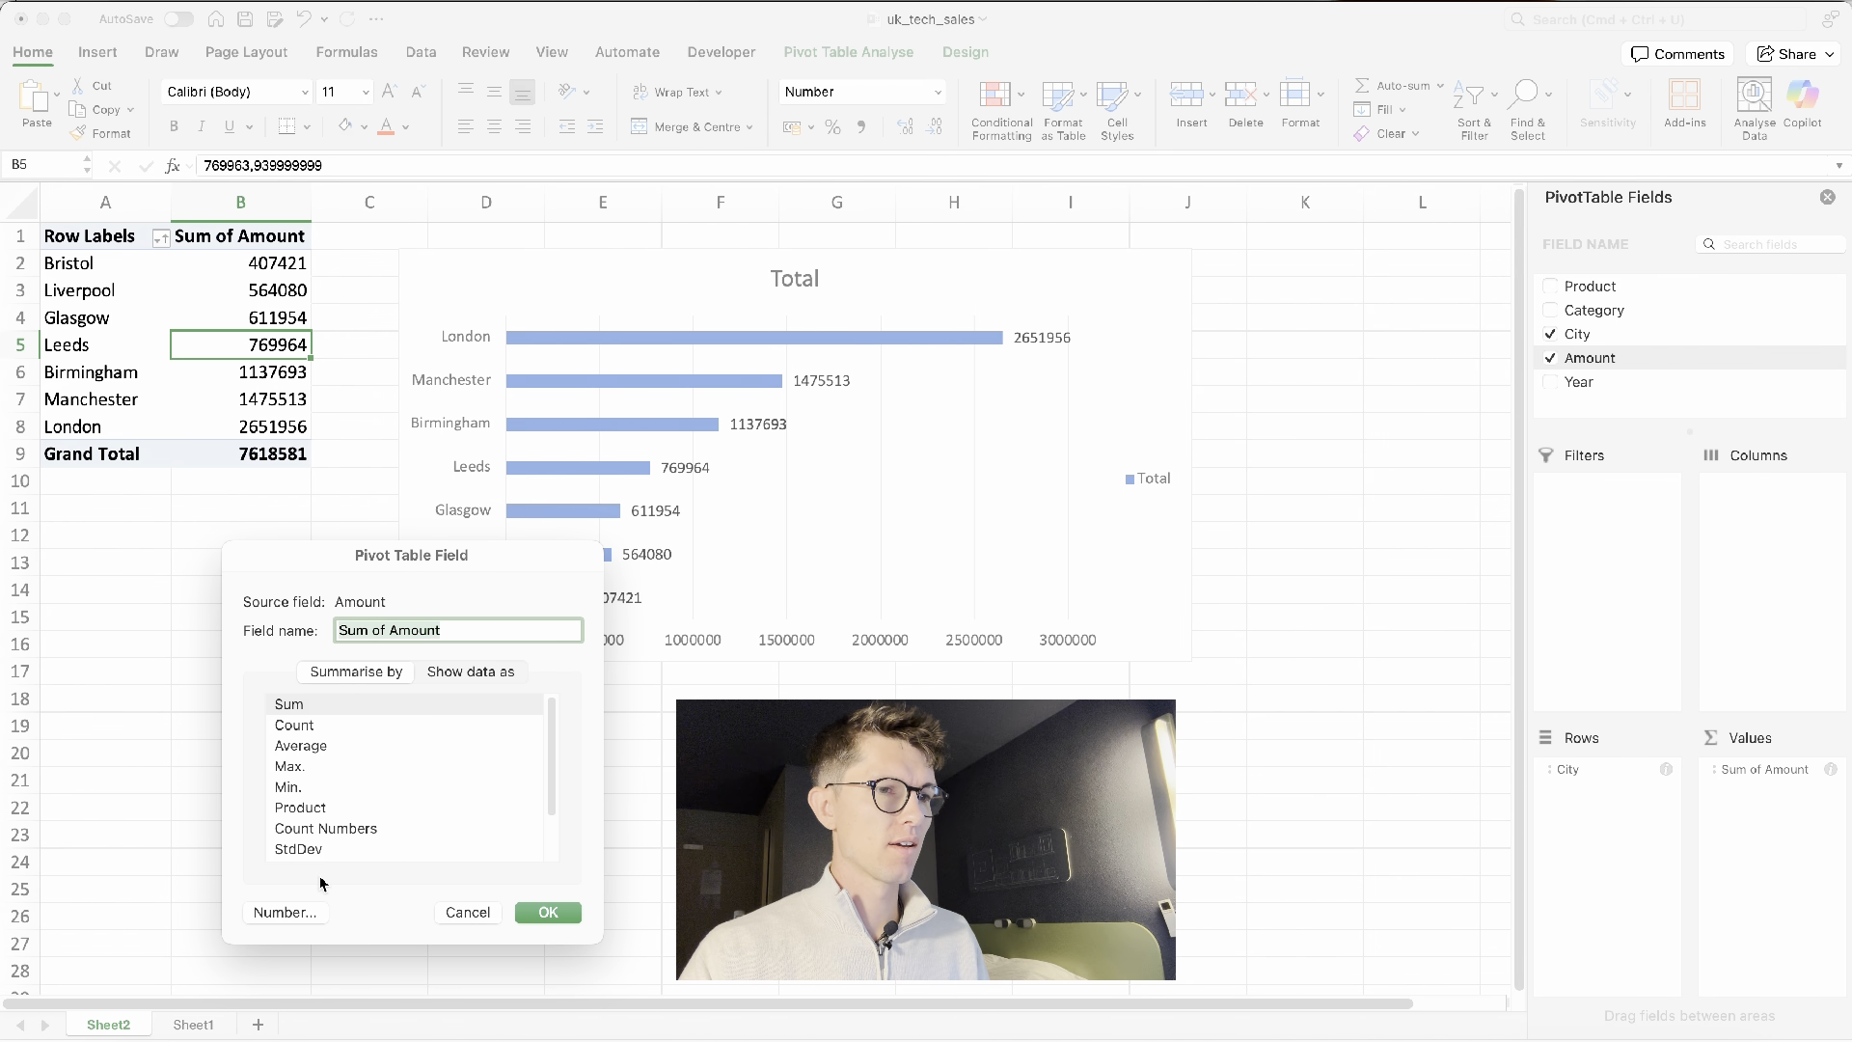
pyautogui.click(304, 912)
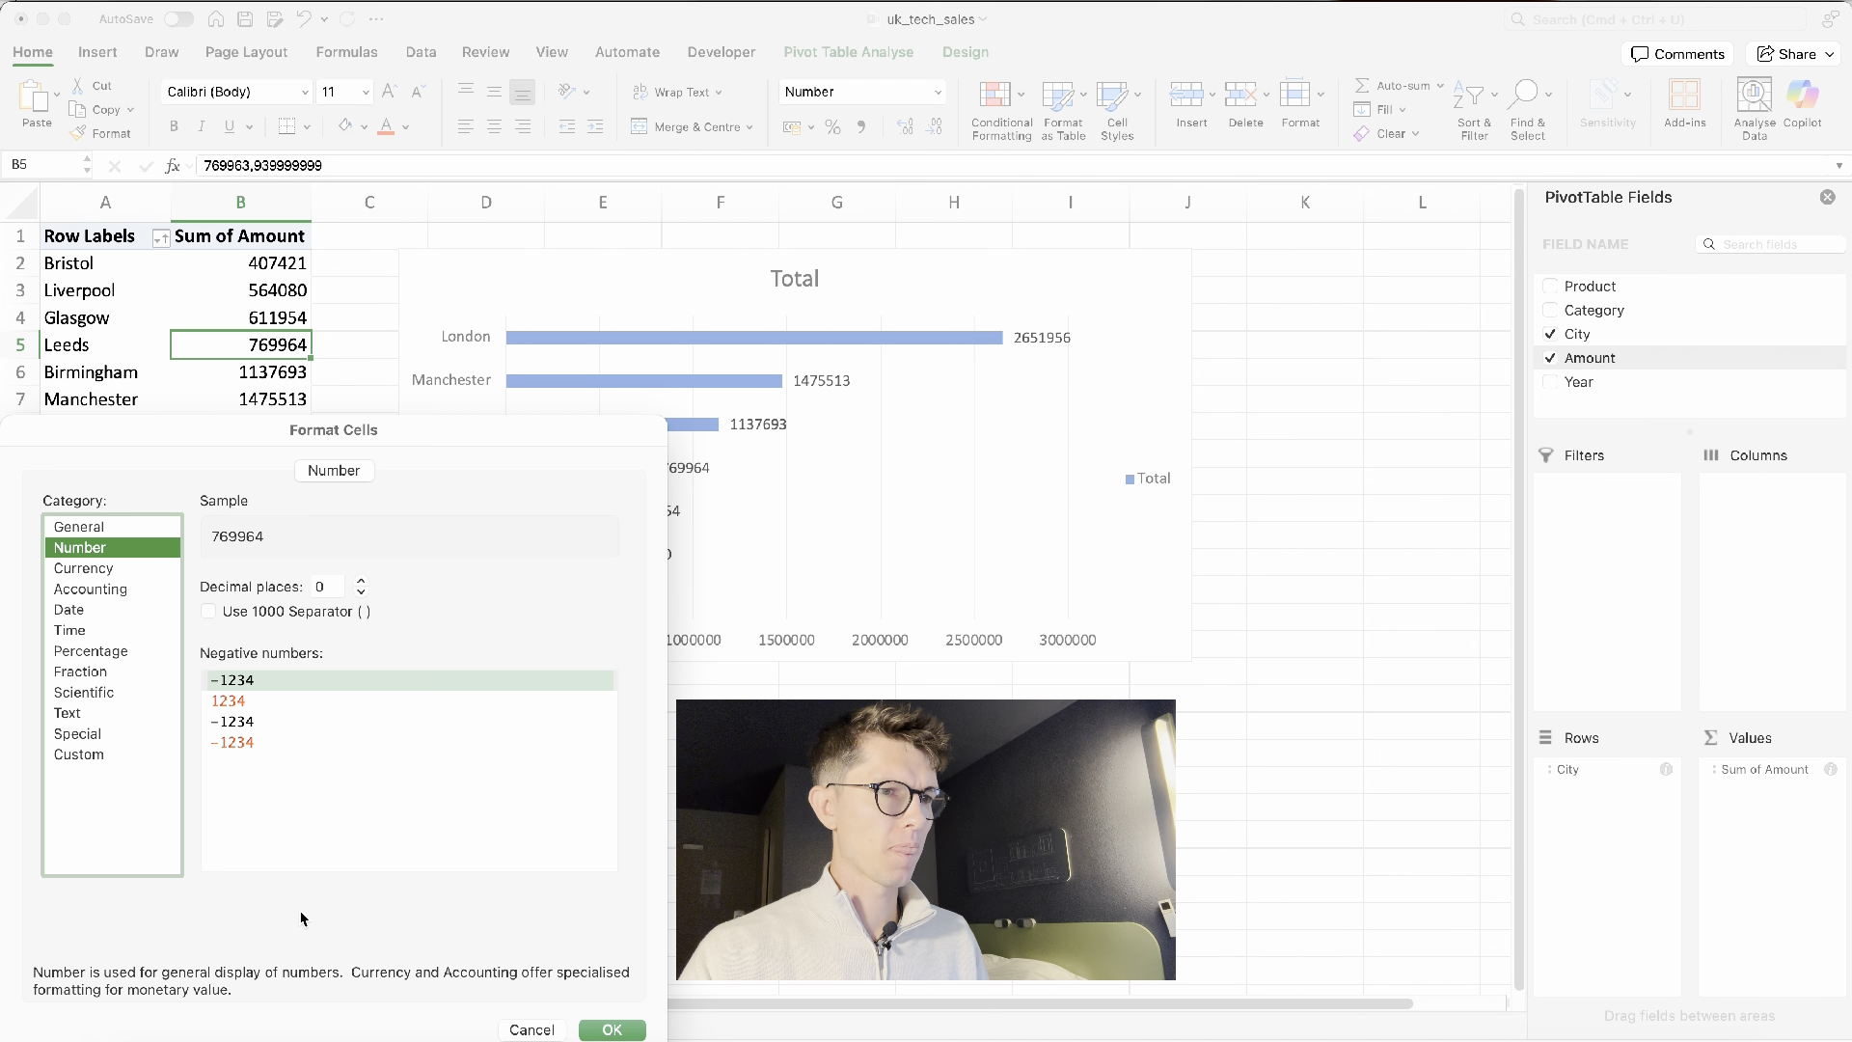
pyautogui.click(278, 611)
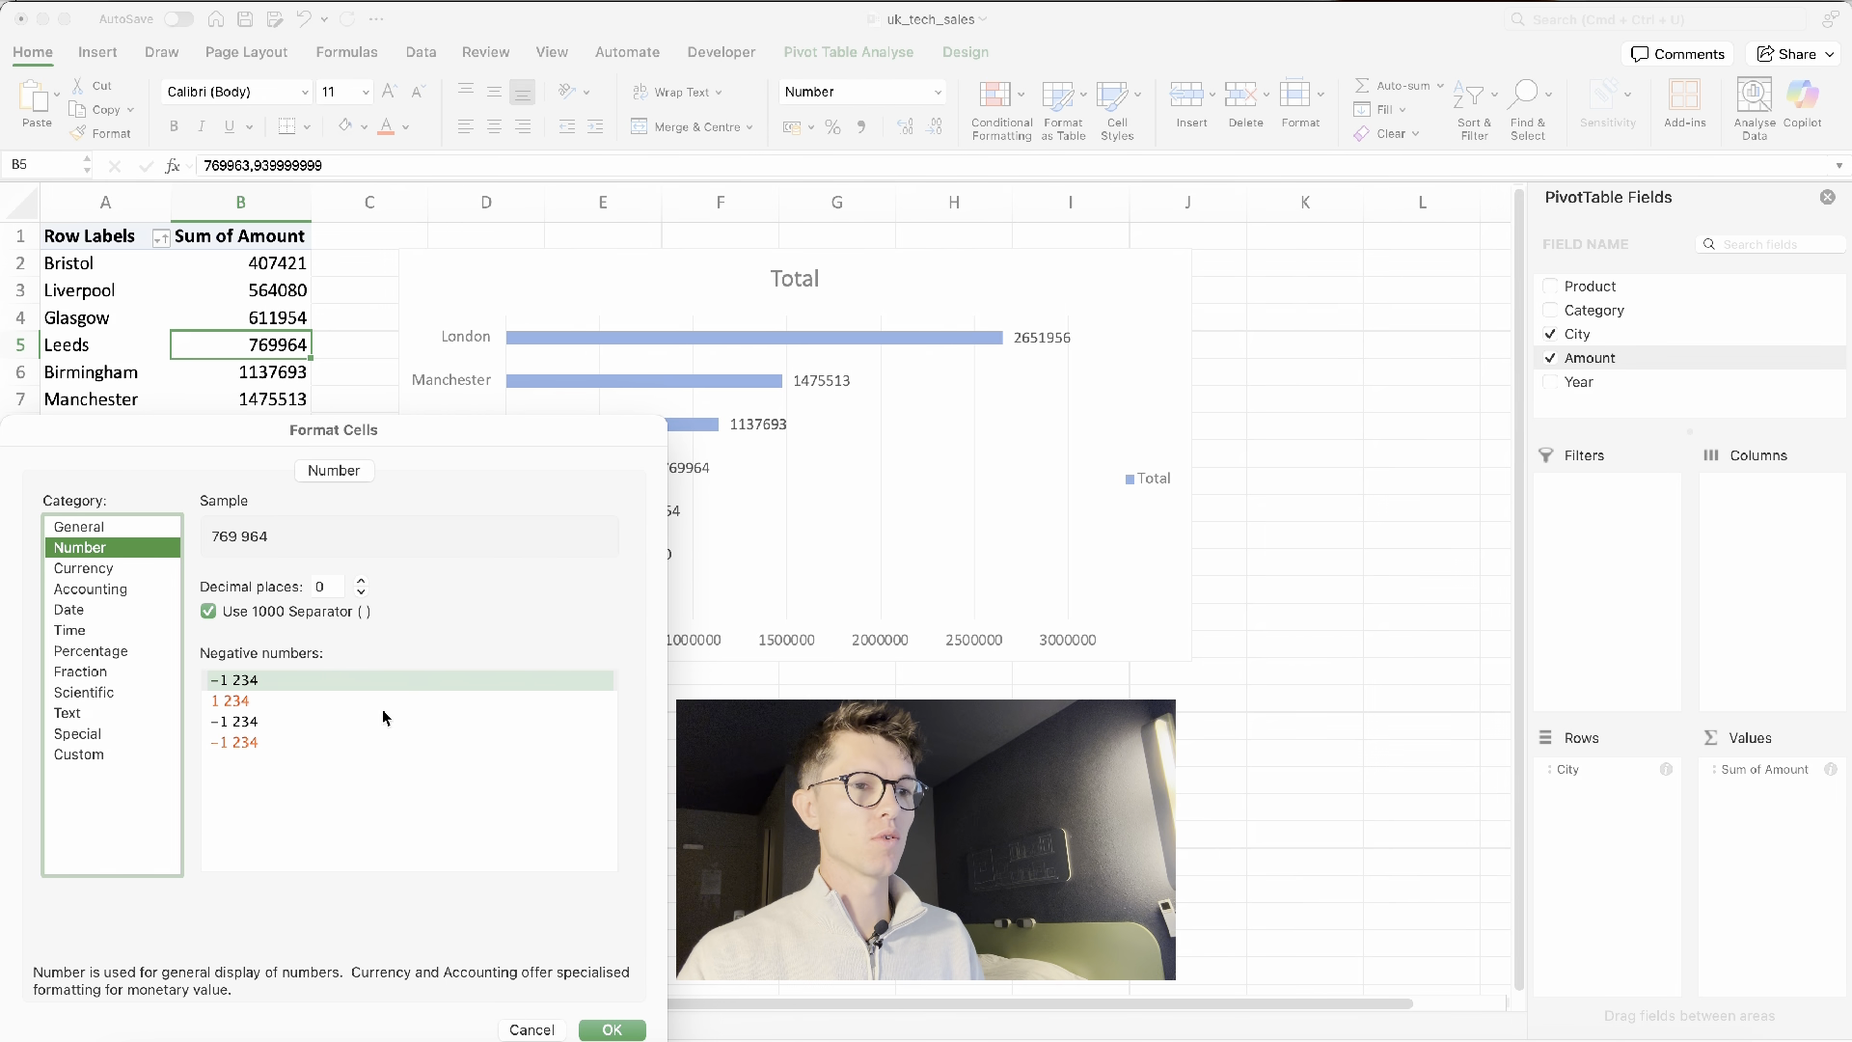
pyautogui.click(614, 1029)
pyautogui.click(537, 919)
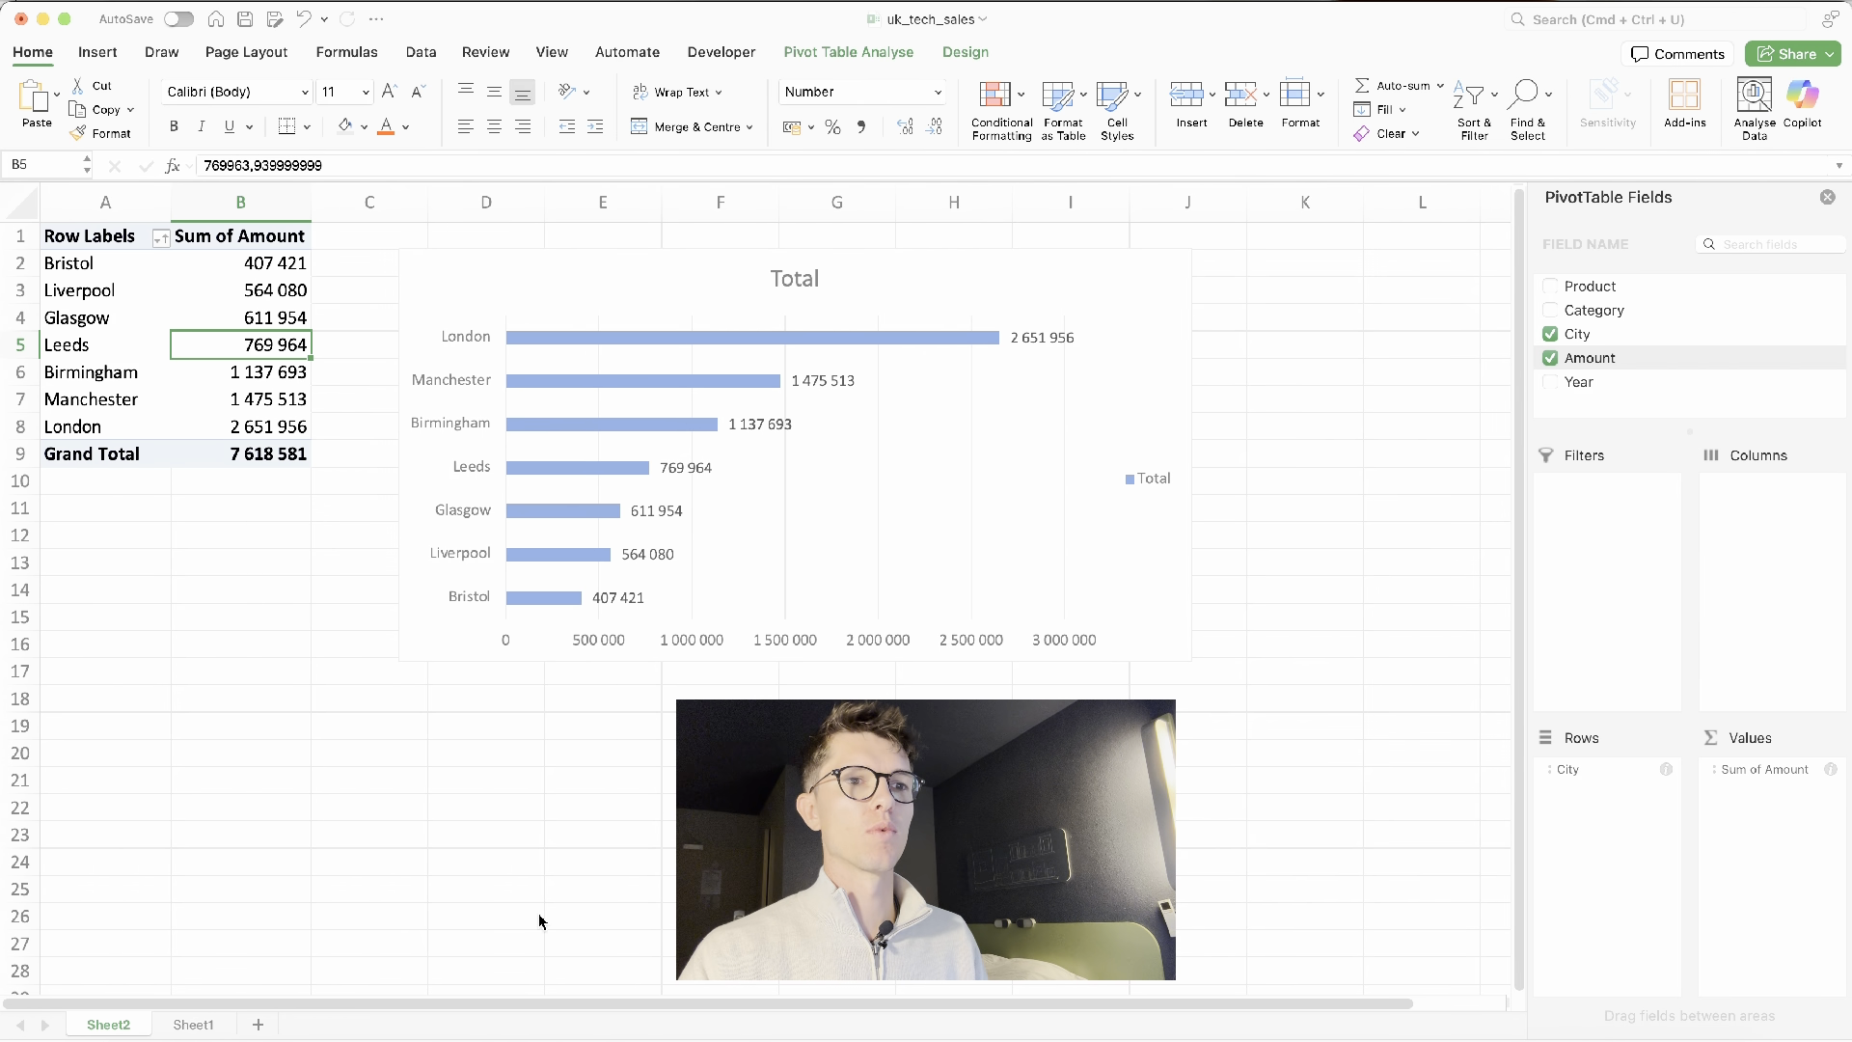
# Apply the chart style with blue gradient bars and a bold blue title to the city sales chart
pyautogui.click(974, 513)
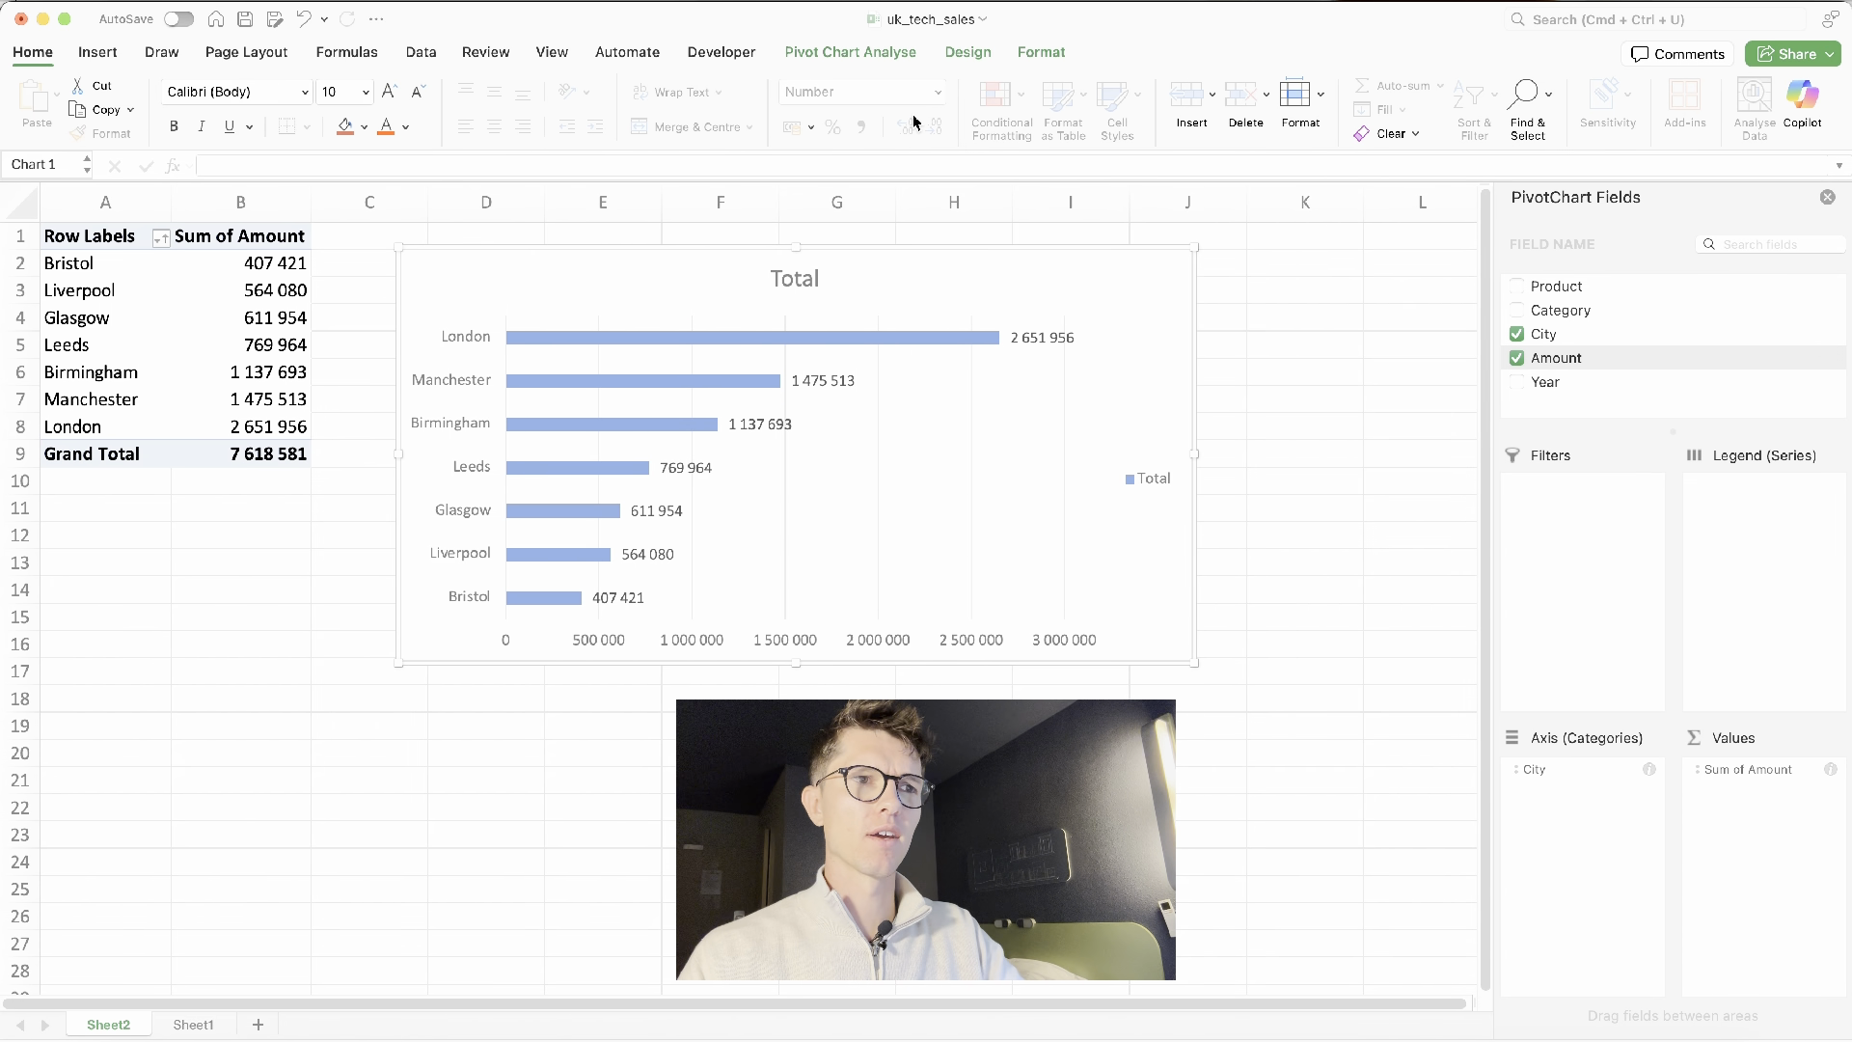
pyautogui.click(891, 54)
pyautogui.click(957, 58)
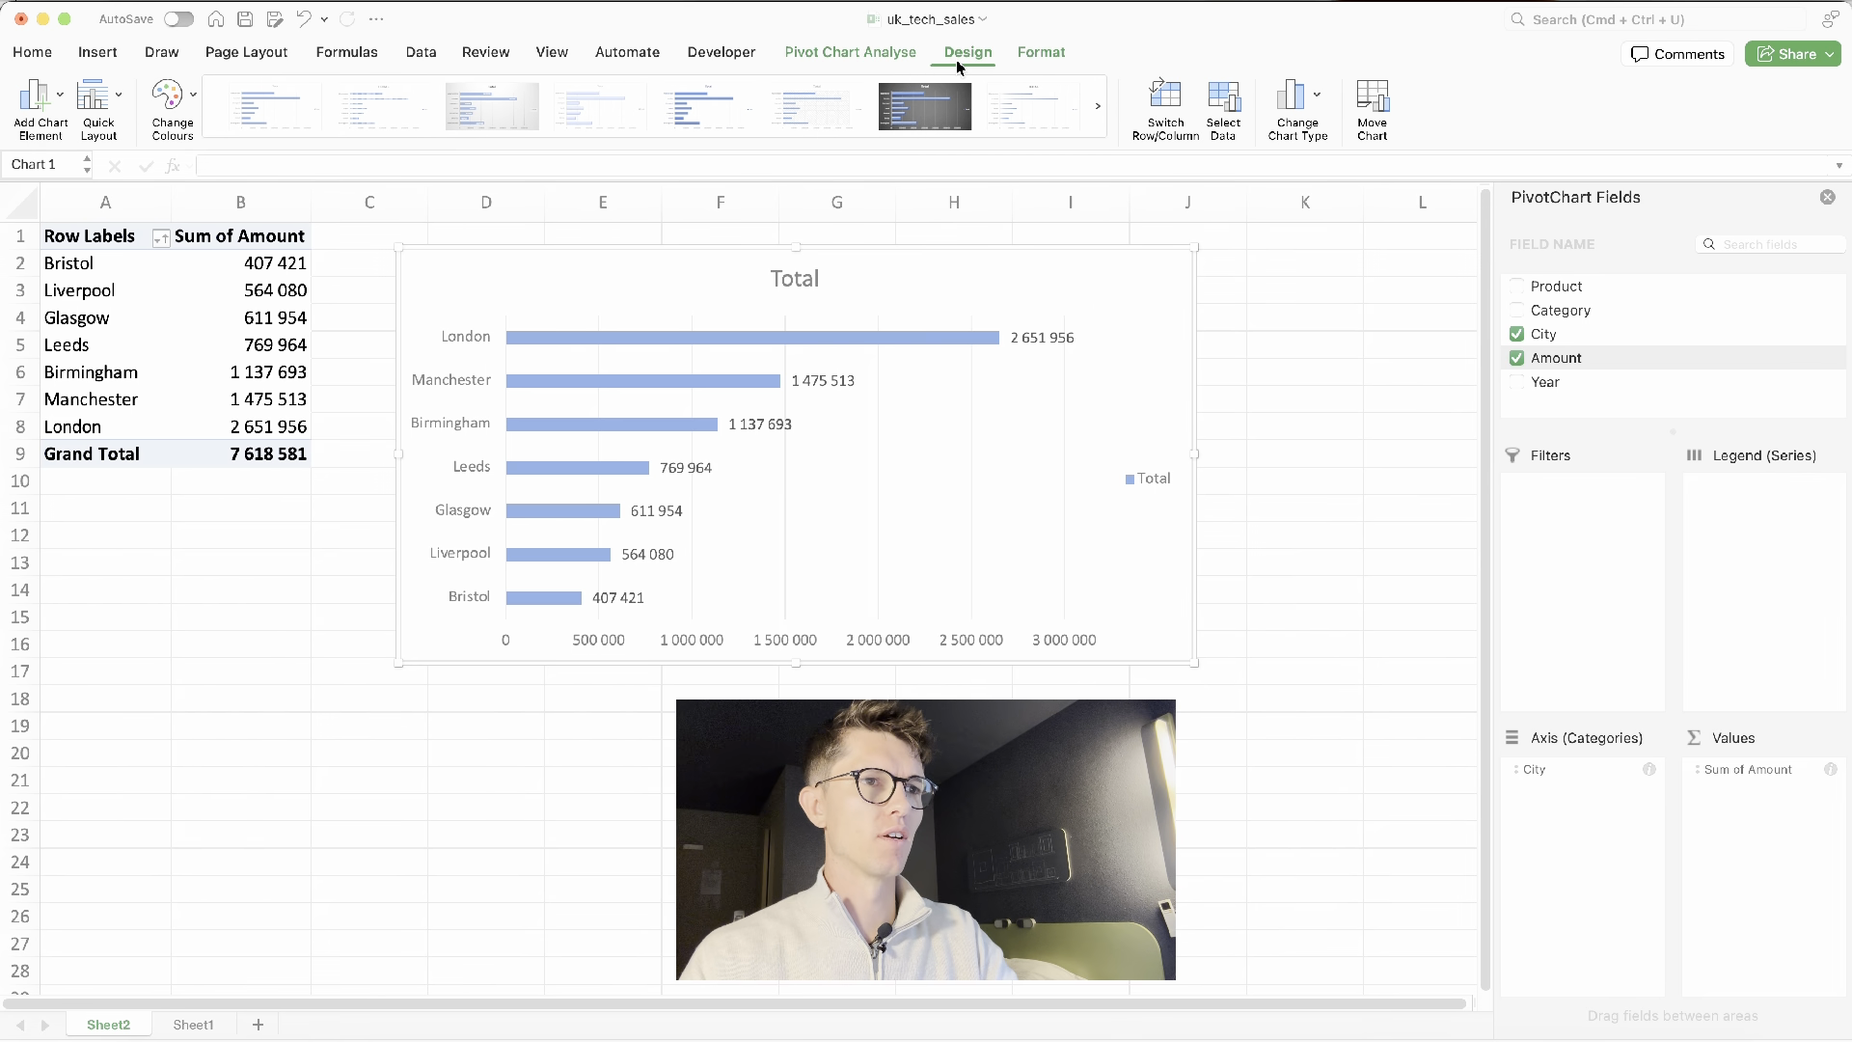
pyautogui.click(697, 97)
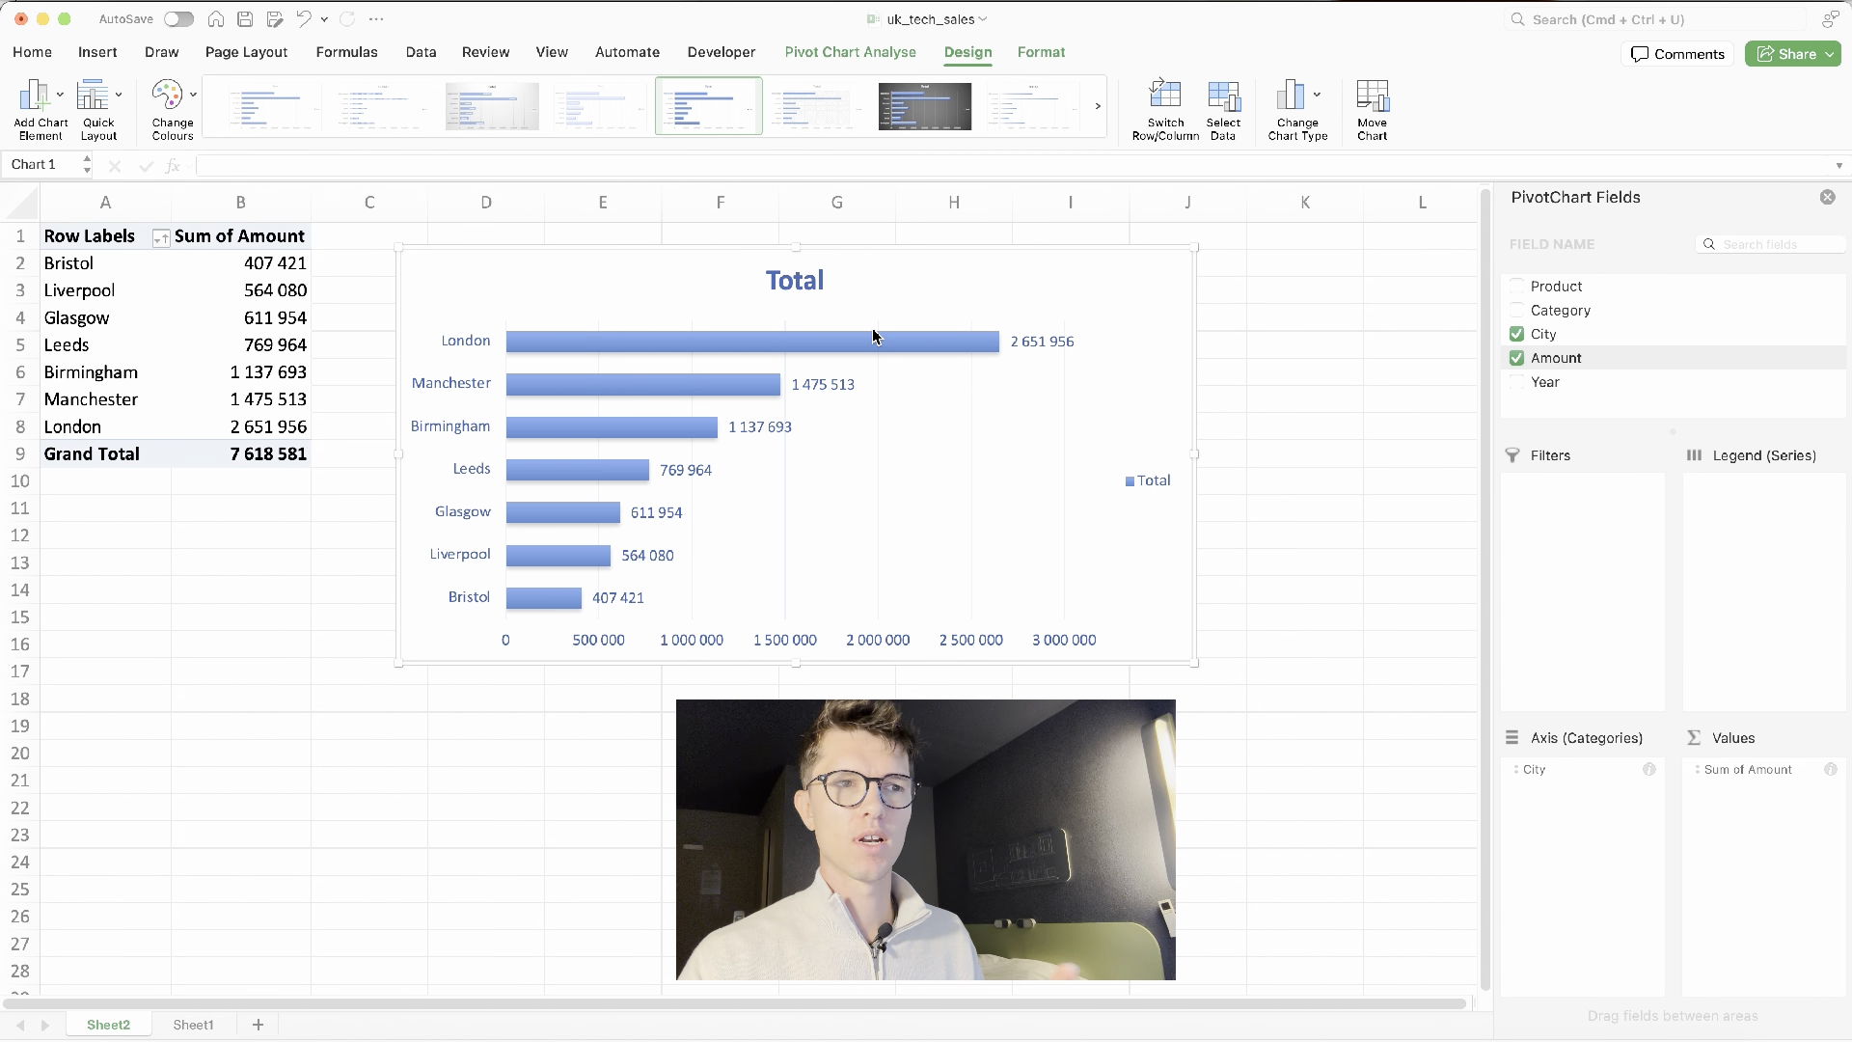
# Delete the legend, the vertical gridlines and the horizontal value axis from the city sales chart
pyautogui.click(1140, 489)
pyautogui.press('Delete')
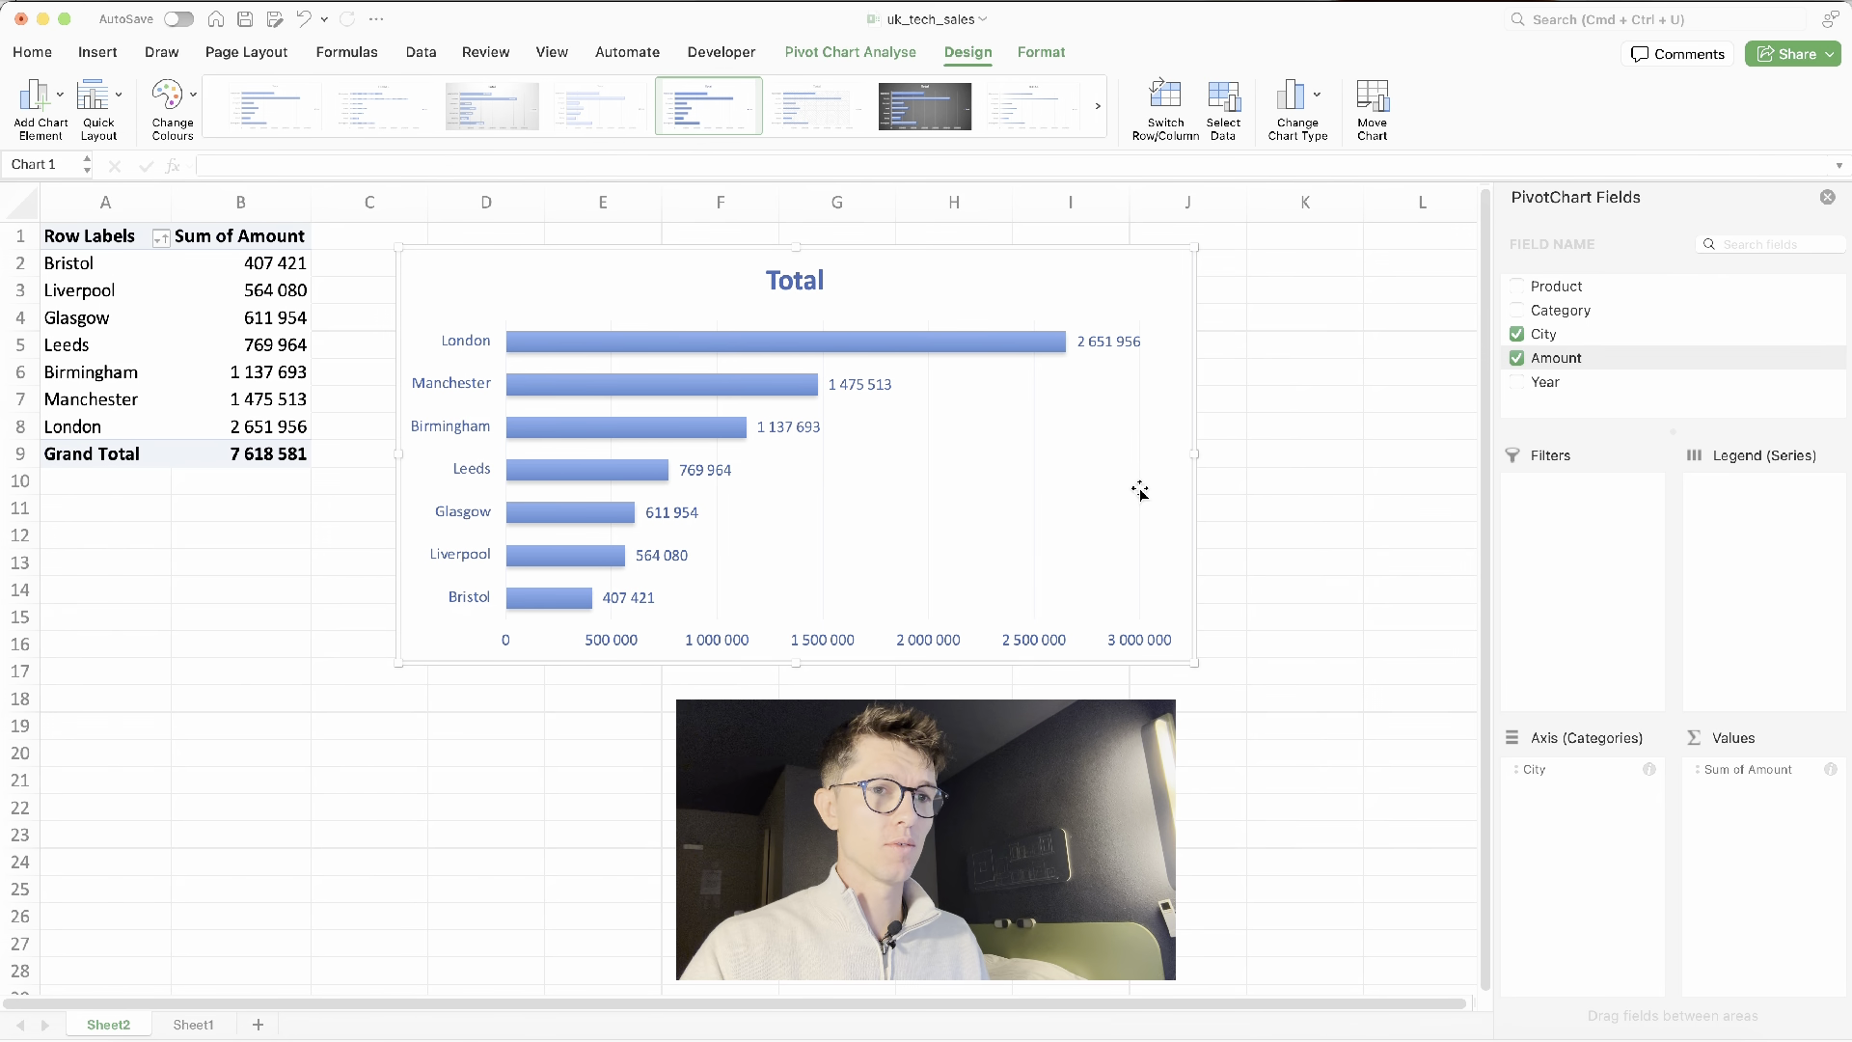
pyautogui.click(1033, 489)
pyautogui.press('Delete')
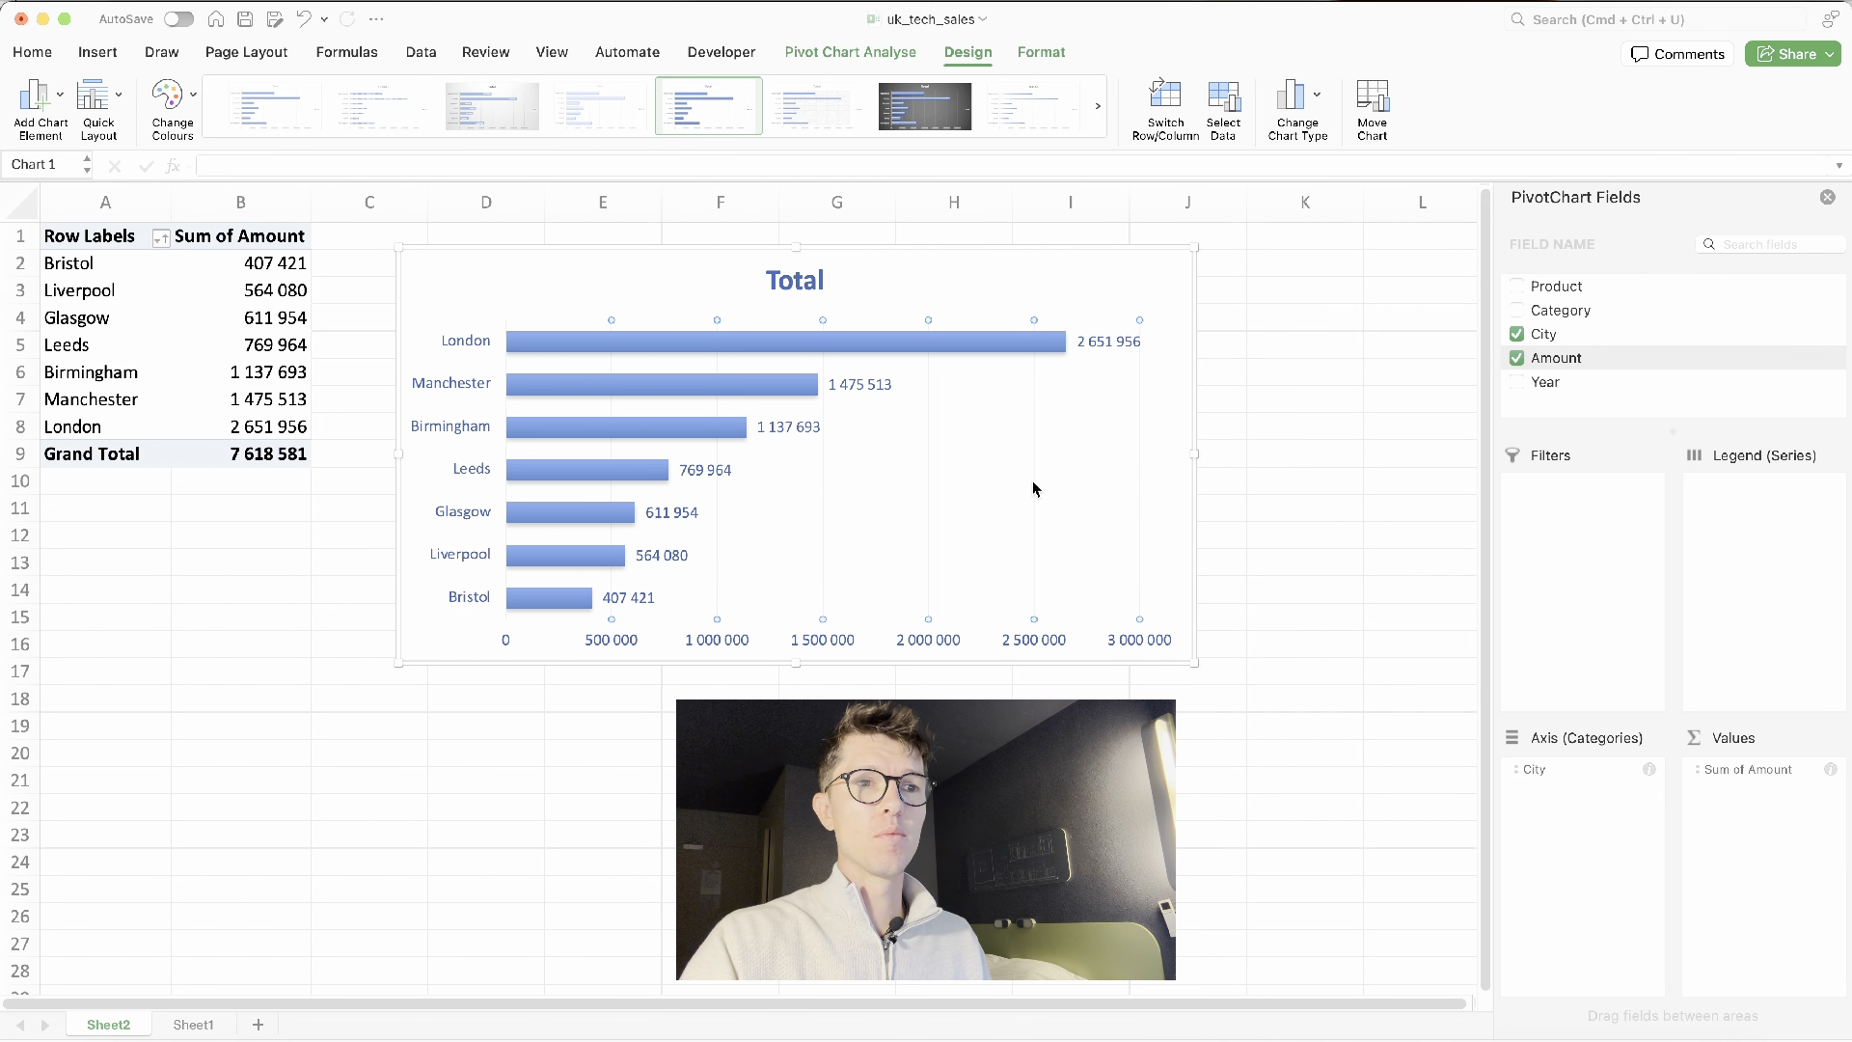
pyautogui.click(825, 643)
pyautogui.press('Delete')
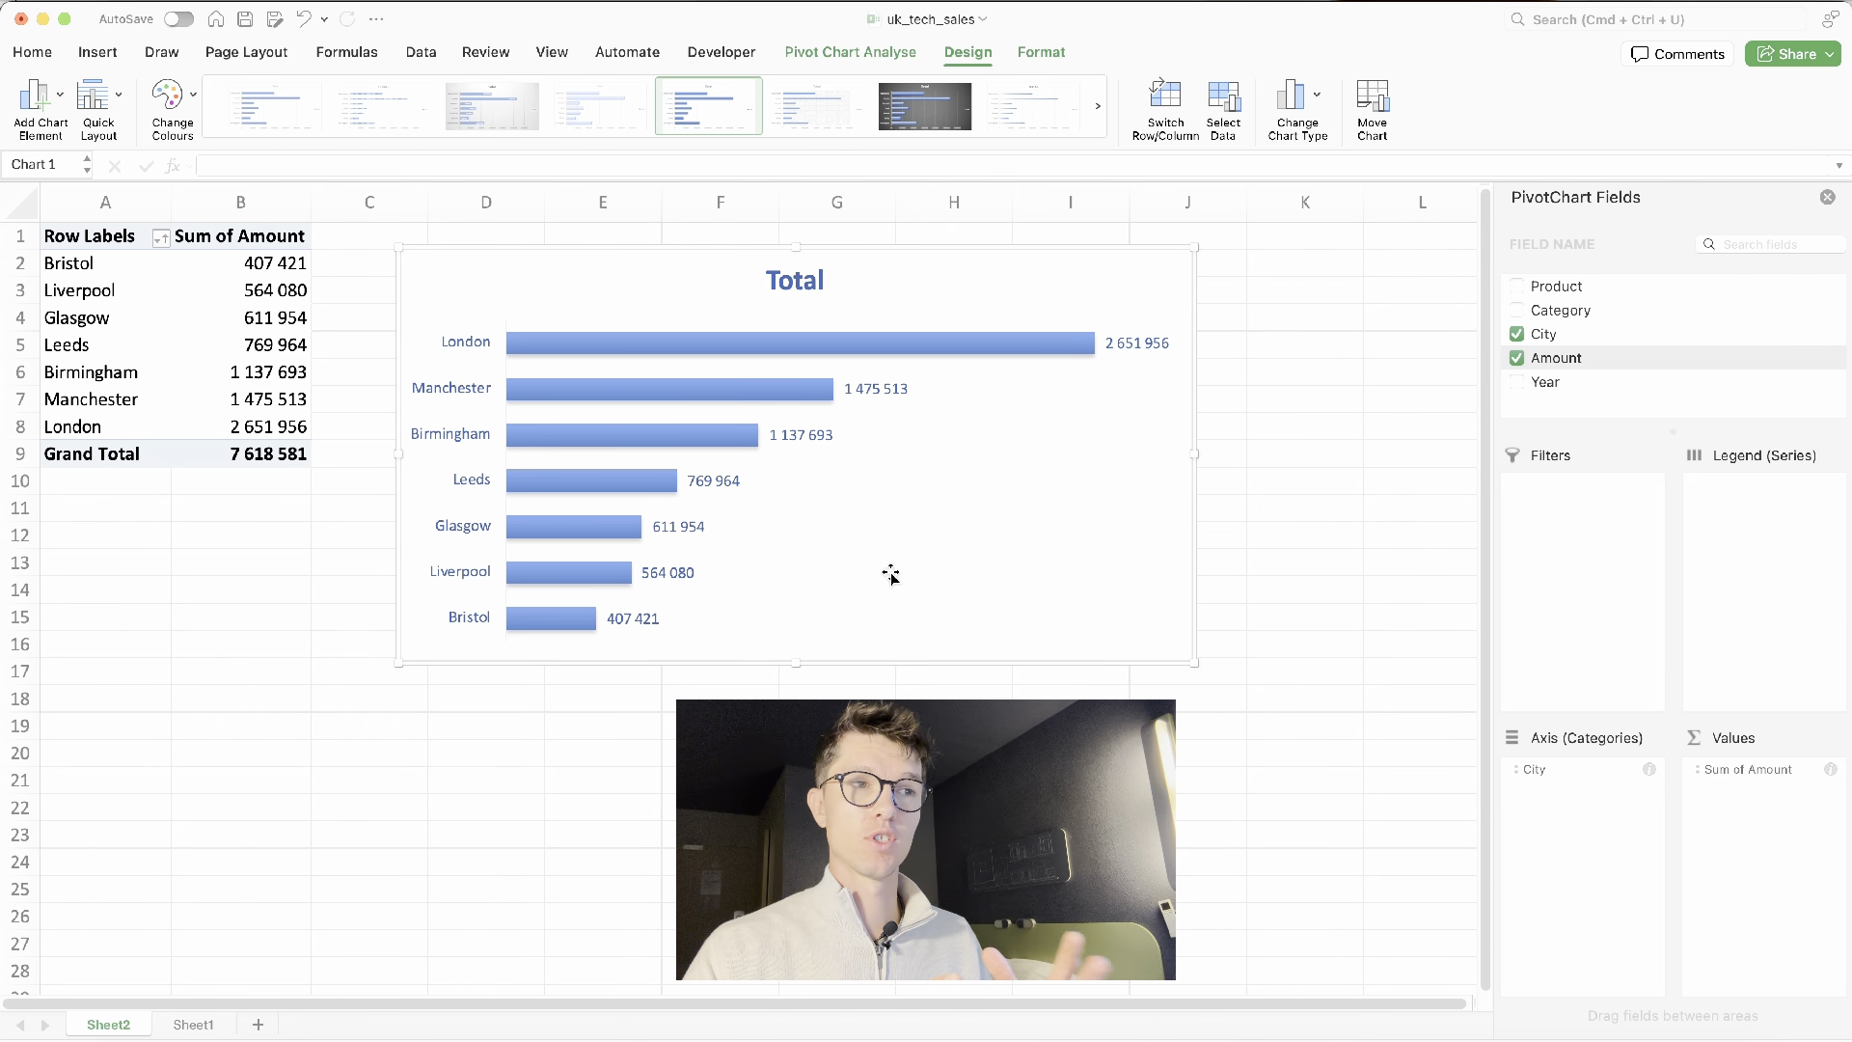
# Title the chart "Sales by city (£)" and narrow it from its right edge to about the start of column I
pyautogui.click(779, 273)
pyautogui.doubleClick(792, 279)
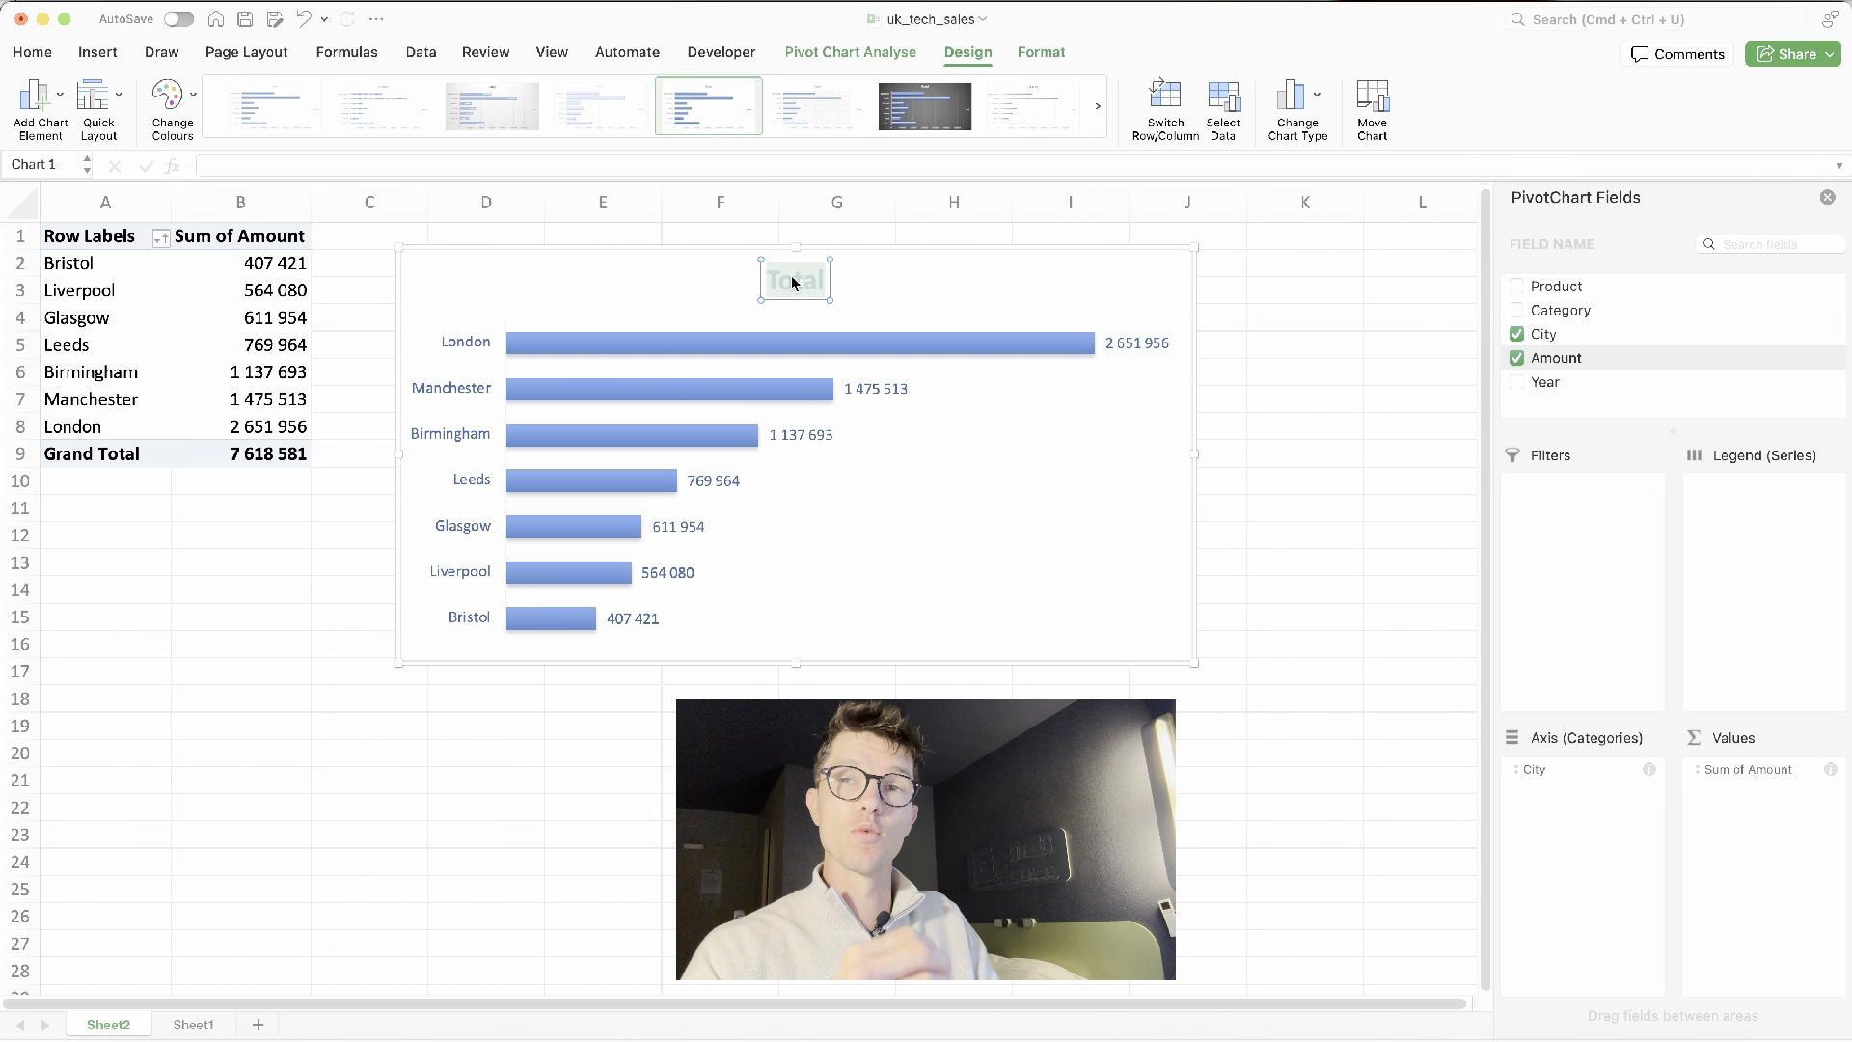
pyautogui.write('Sales')
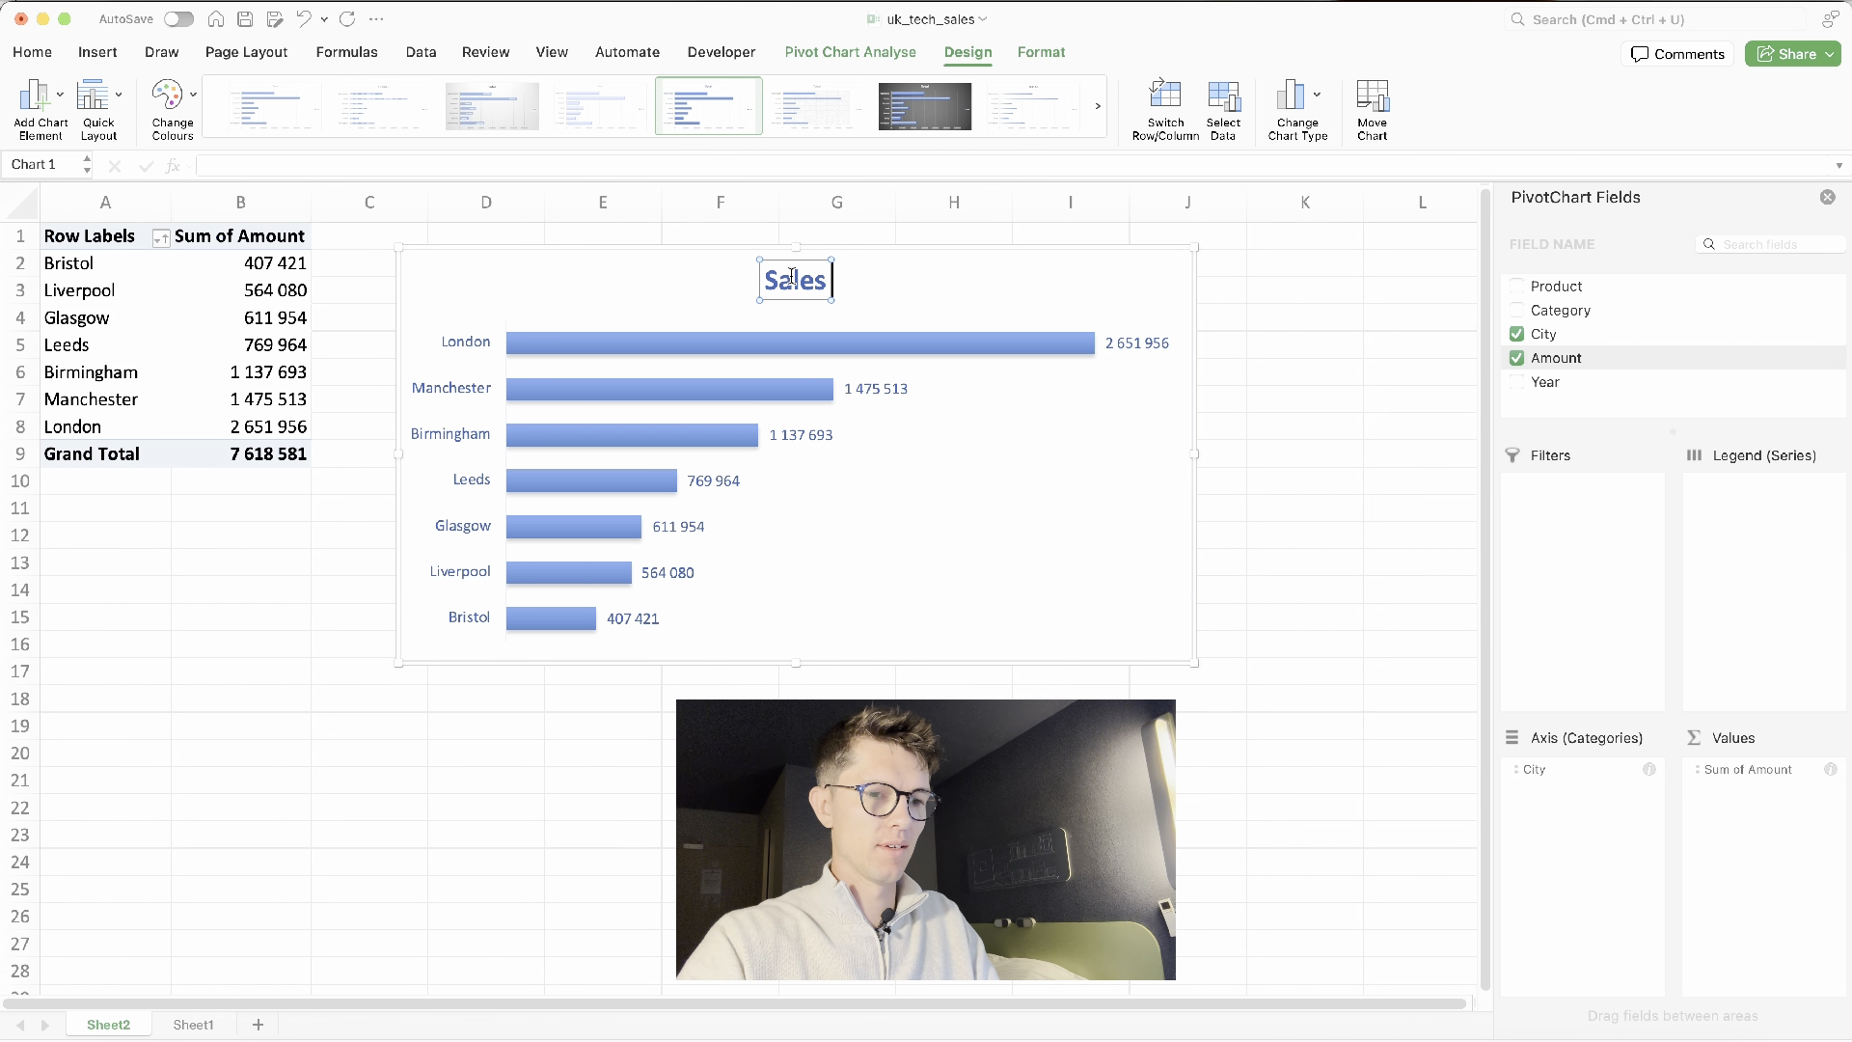
pyautogui.write(' by city ')
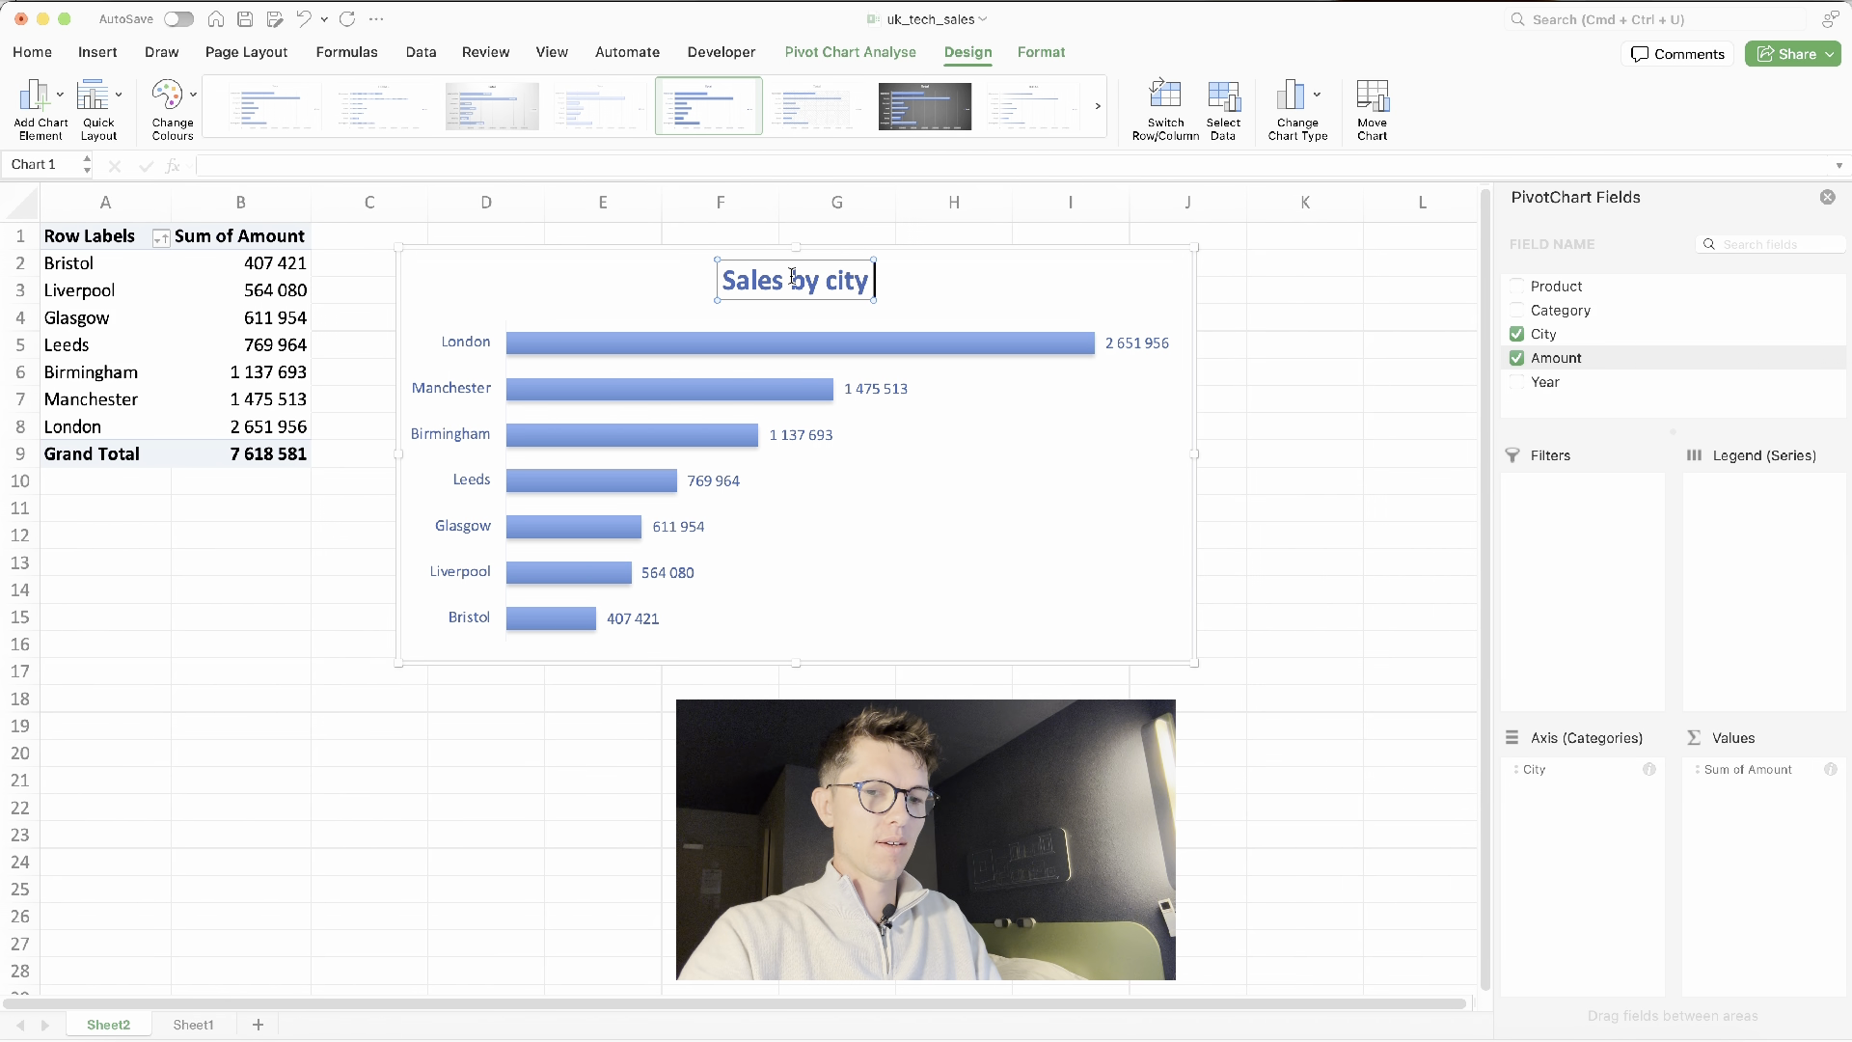
pyautogui.write('(£)')
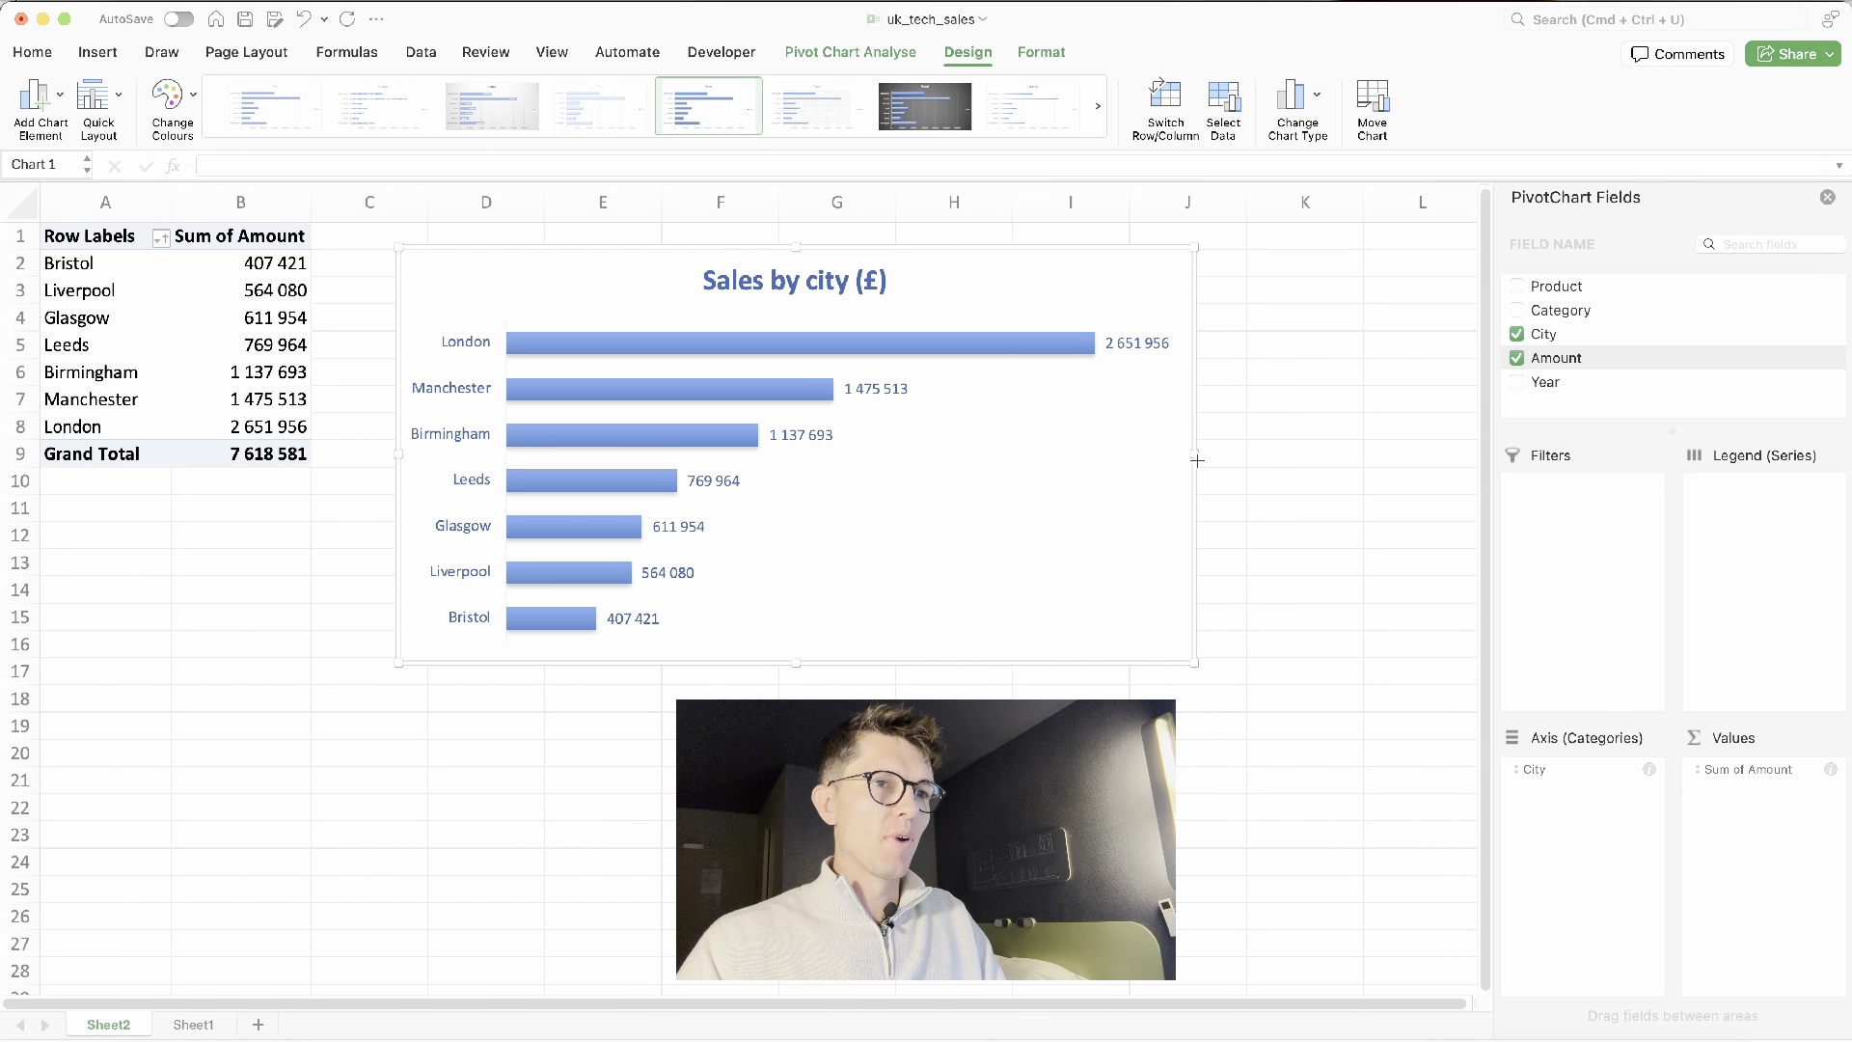
pyautogui.moveTo(1194, 454); pyautogui.dragTo(1030, 453)
pyautogui.click(1148, 433)
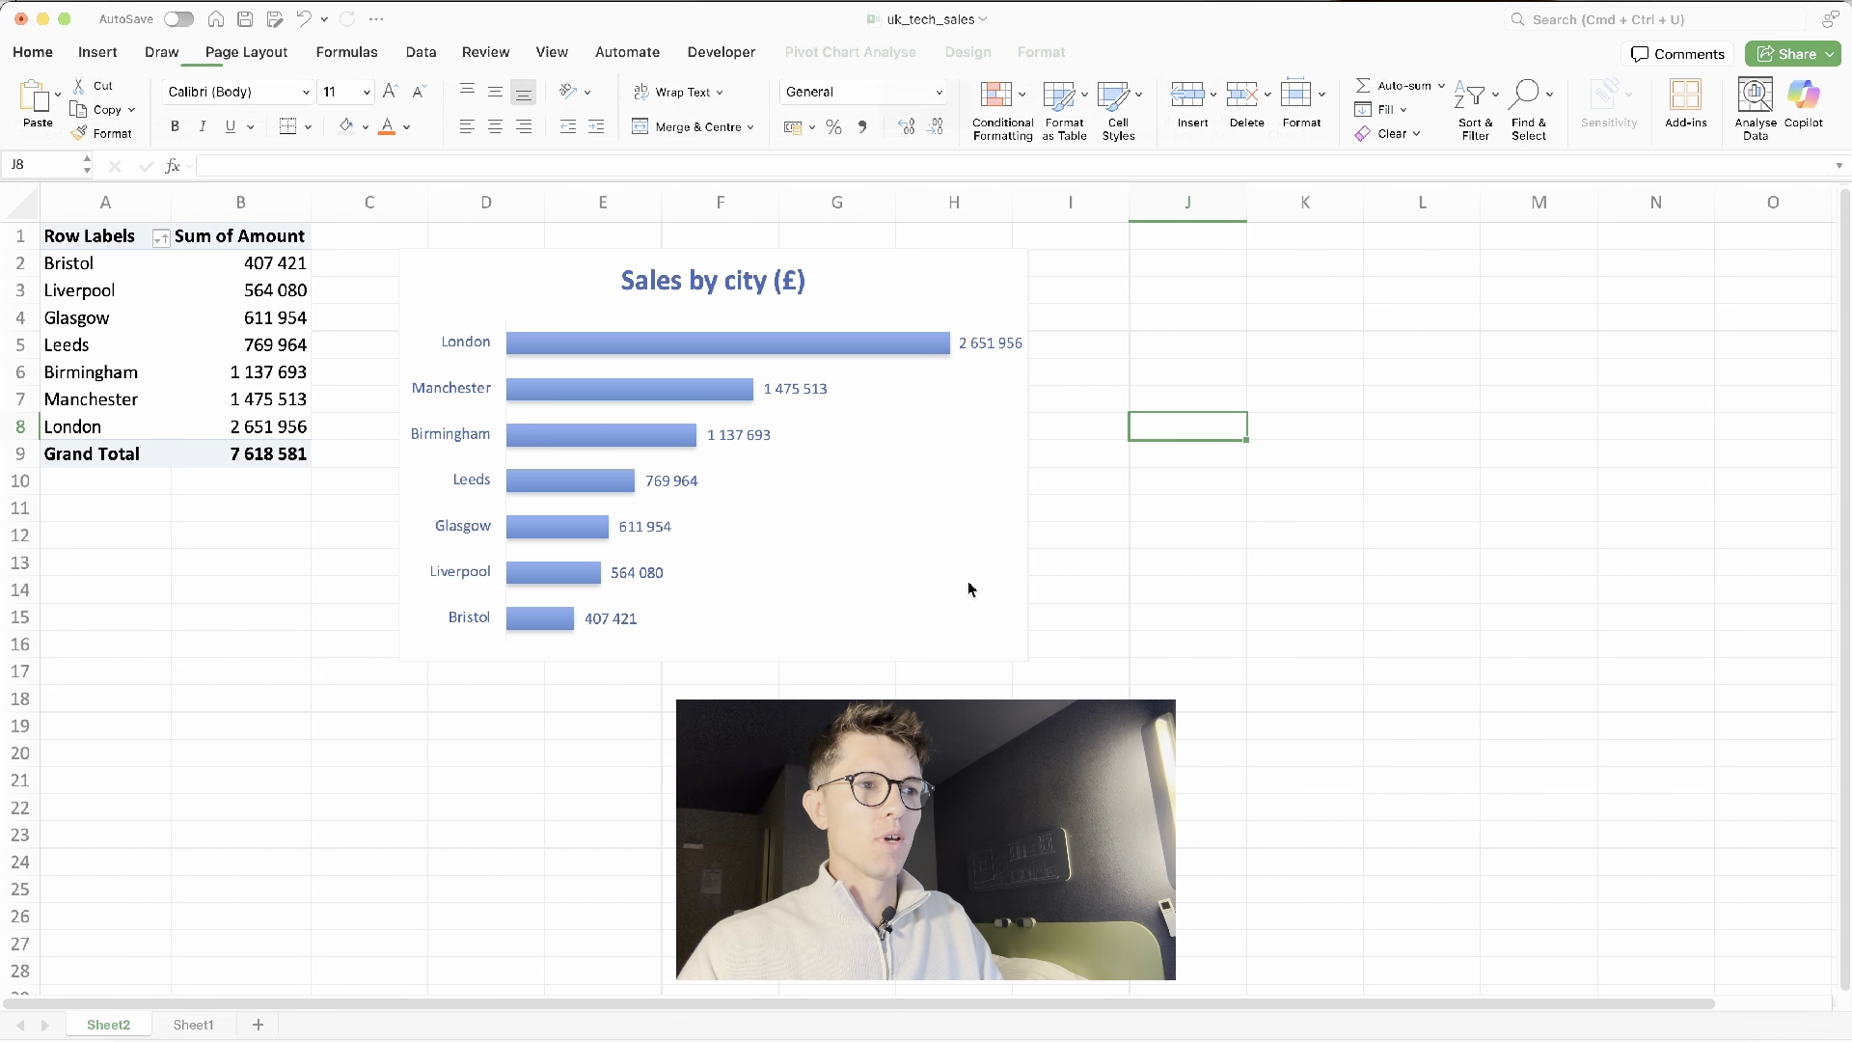
# Insert another PivotChart from Table1 on Sheet1, placed on a new worksheet
pyautogui.click(187, 1027)
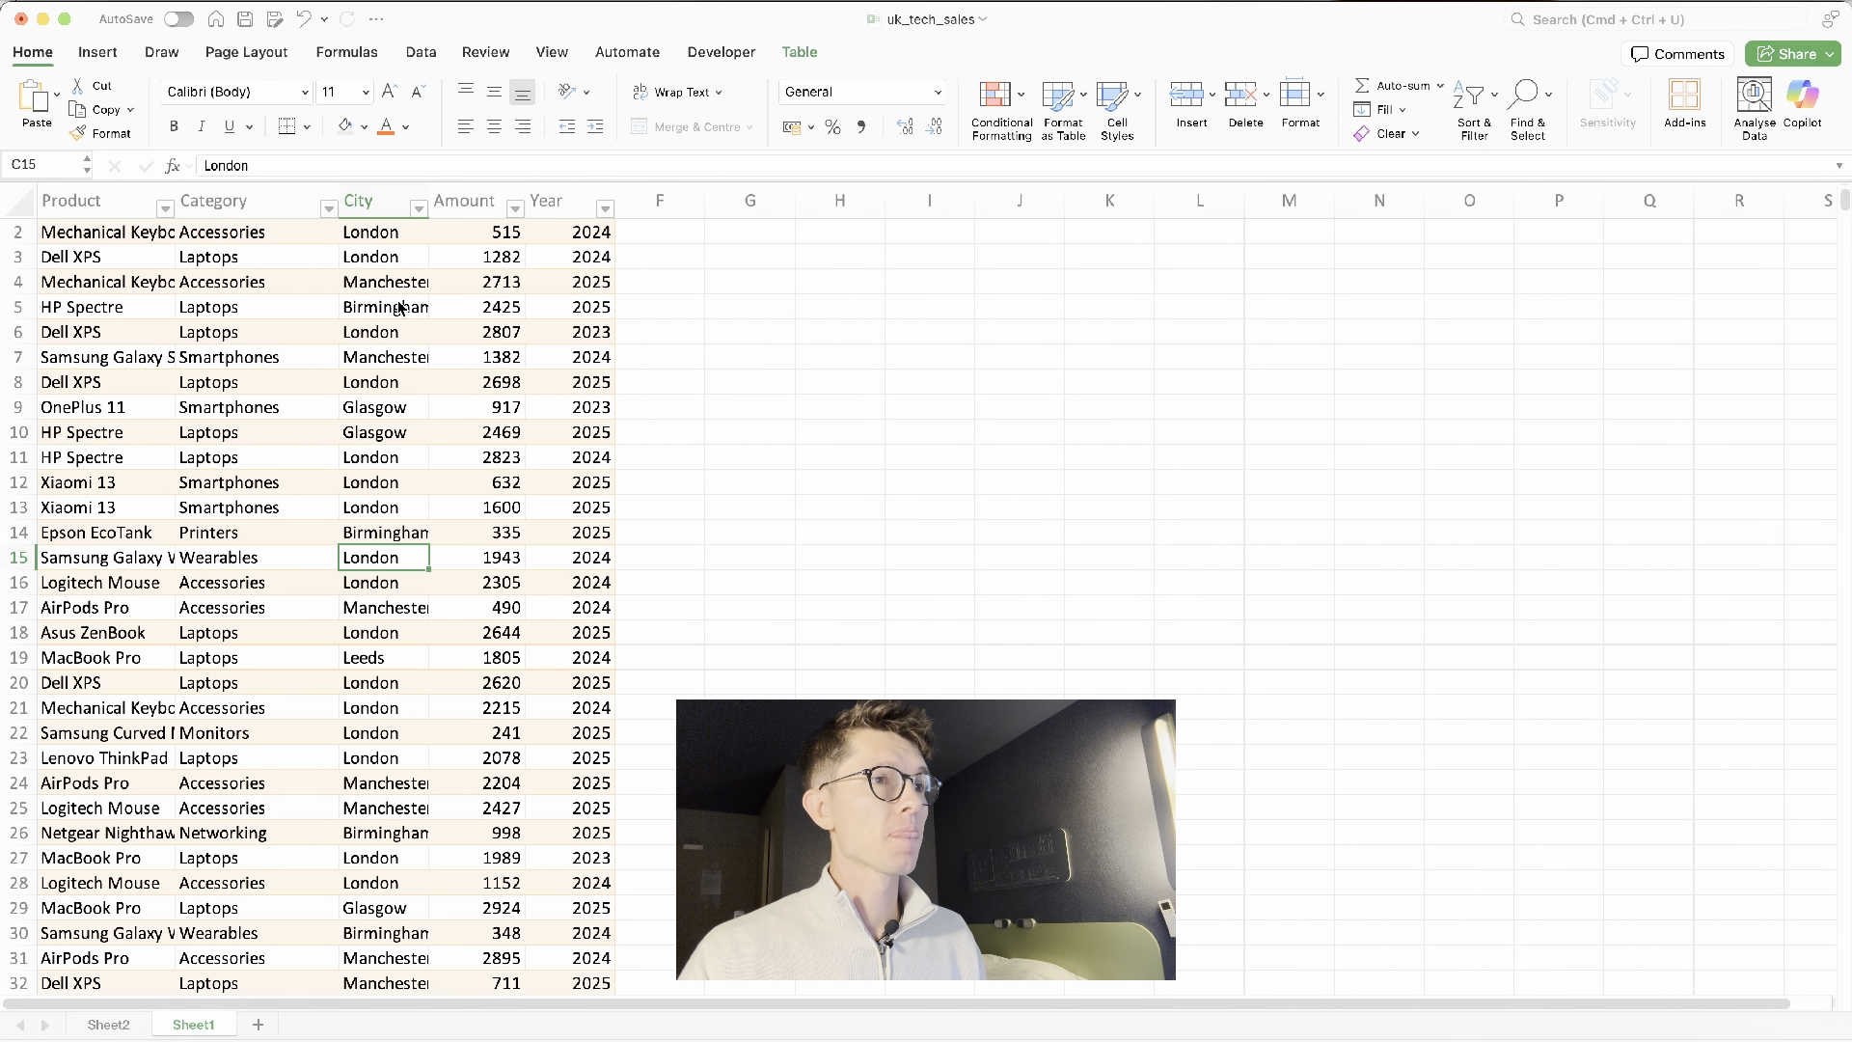
pyautogui.click(97, 53)
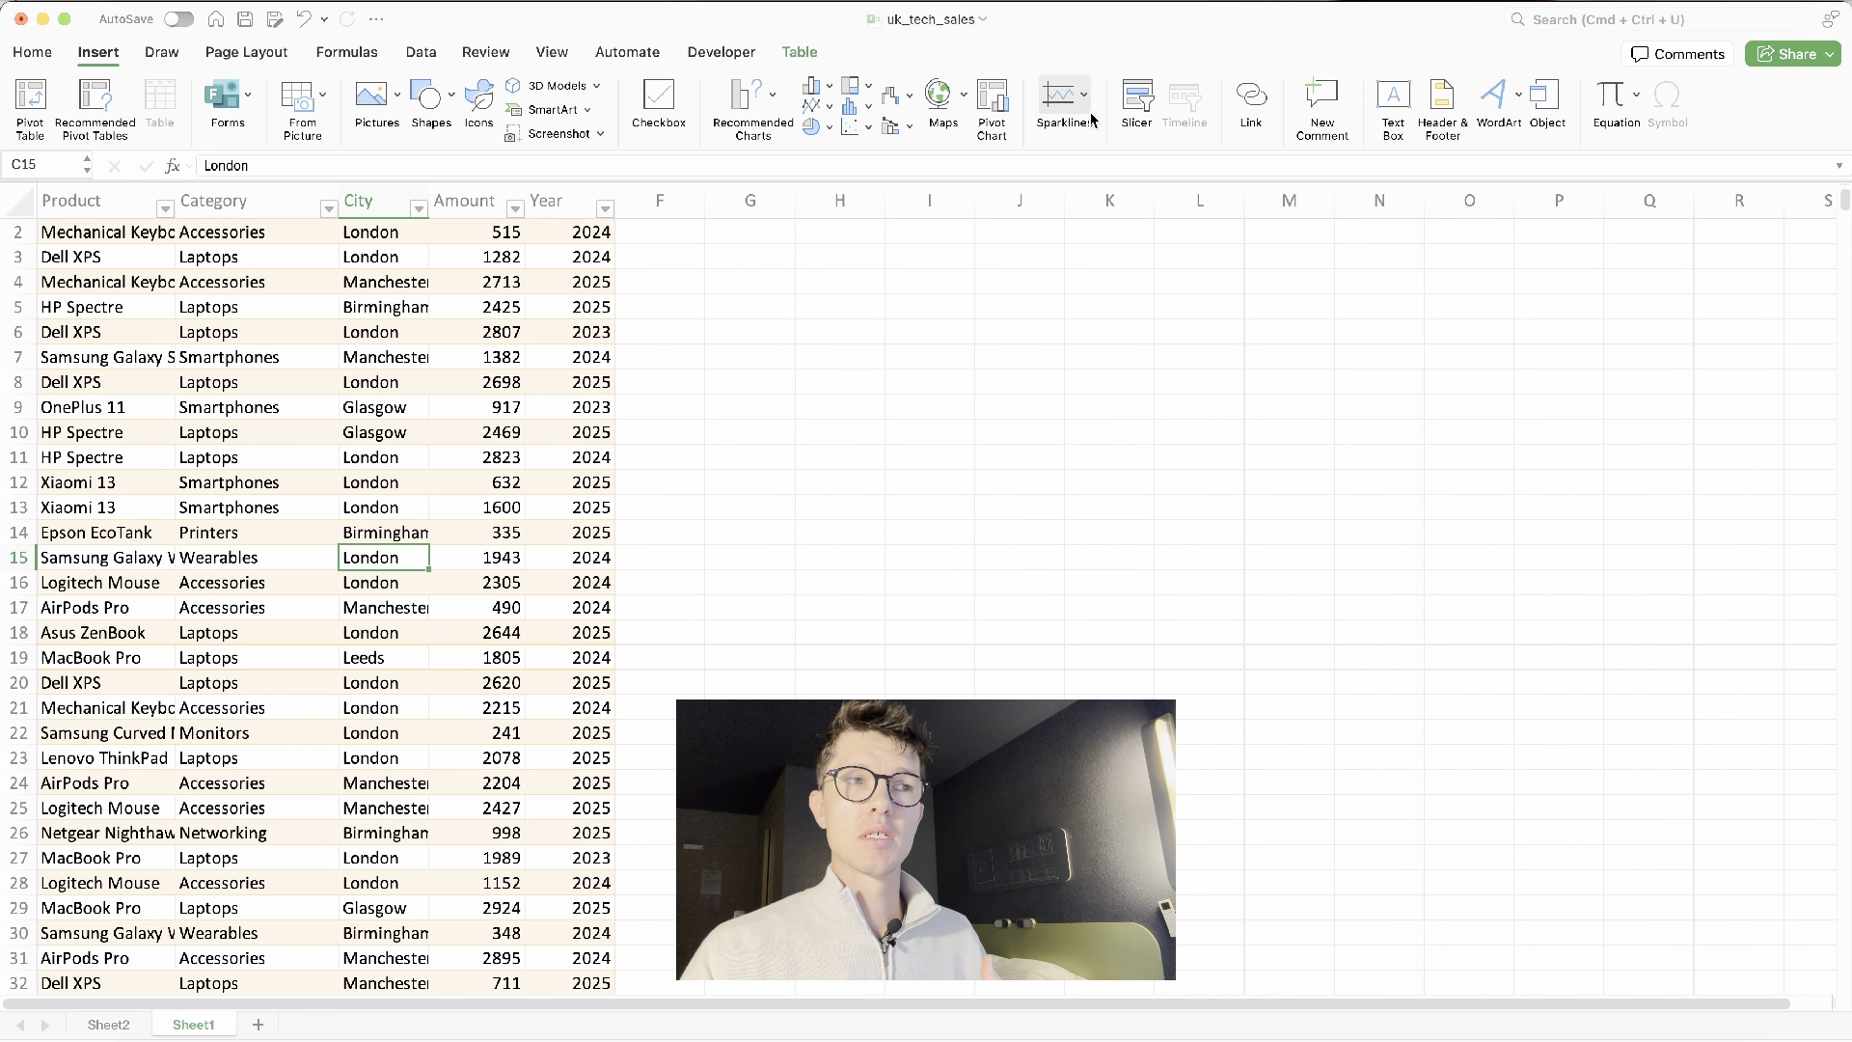
pyautogui.click(993, 113)
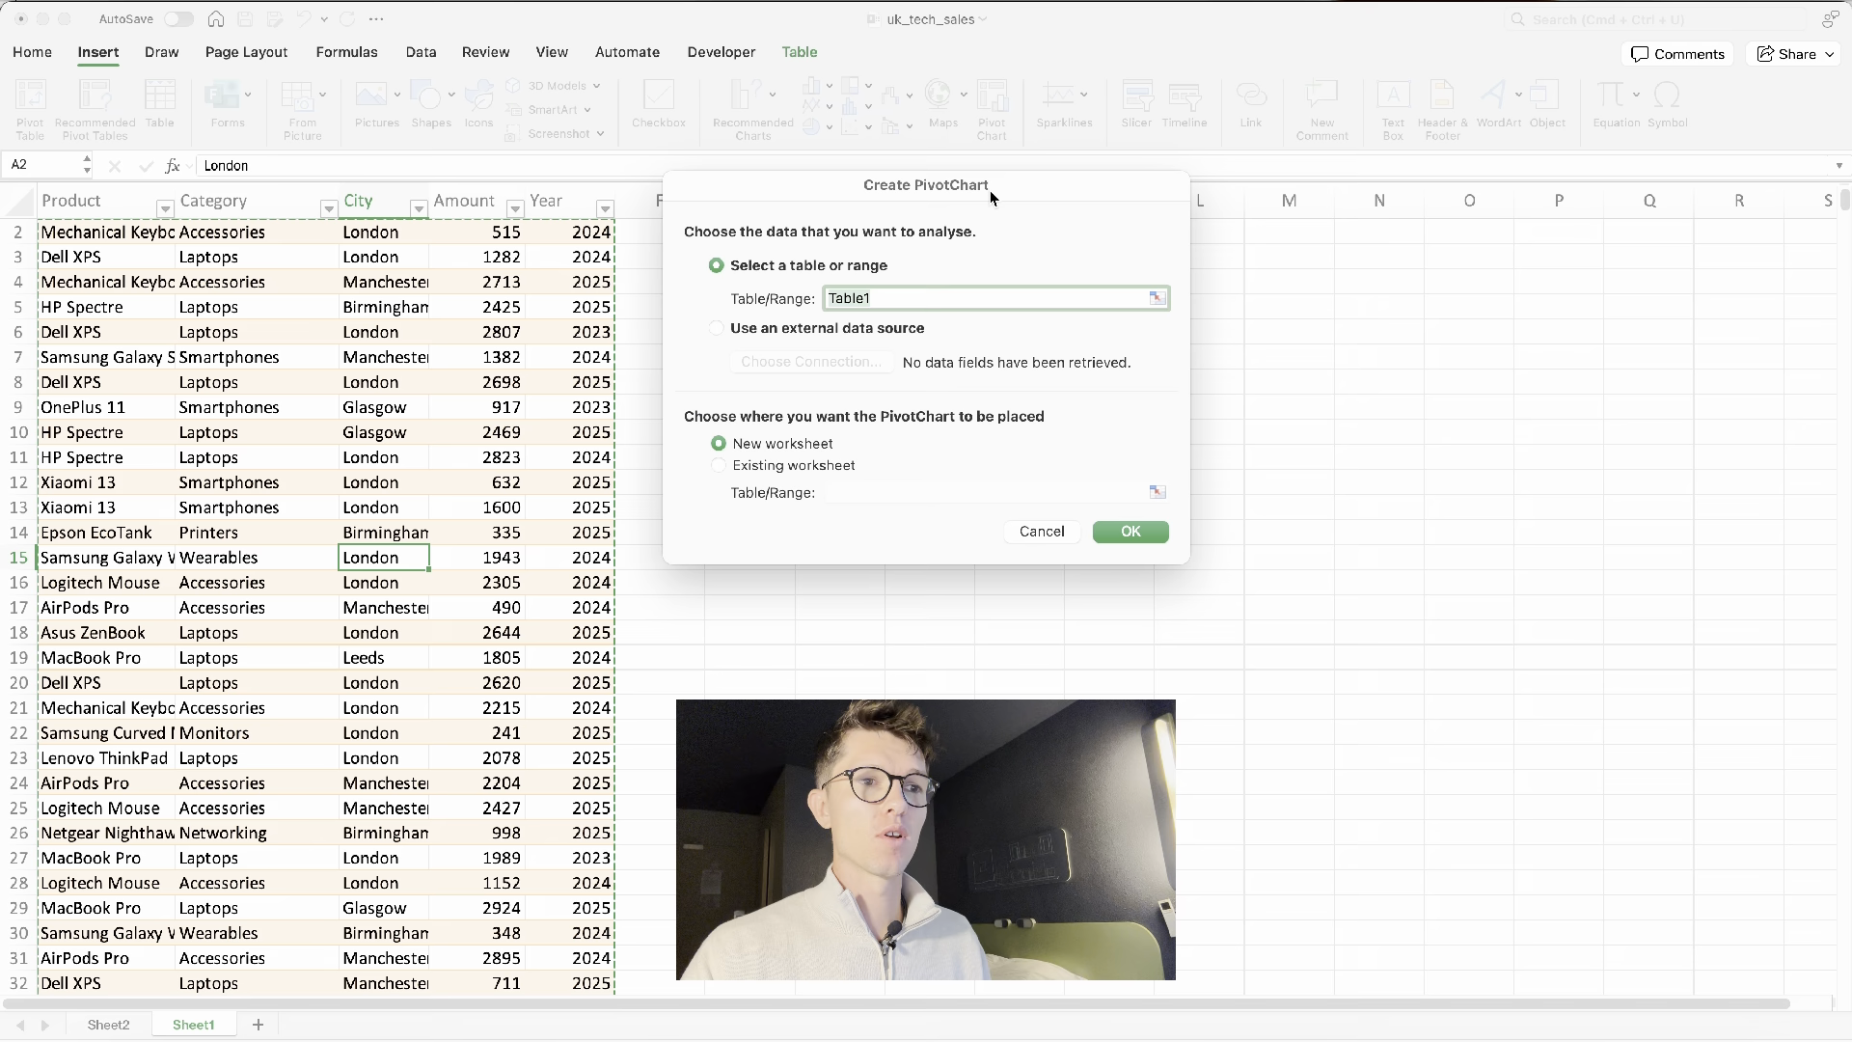
pyautogui.click(1130, 533)
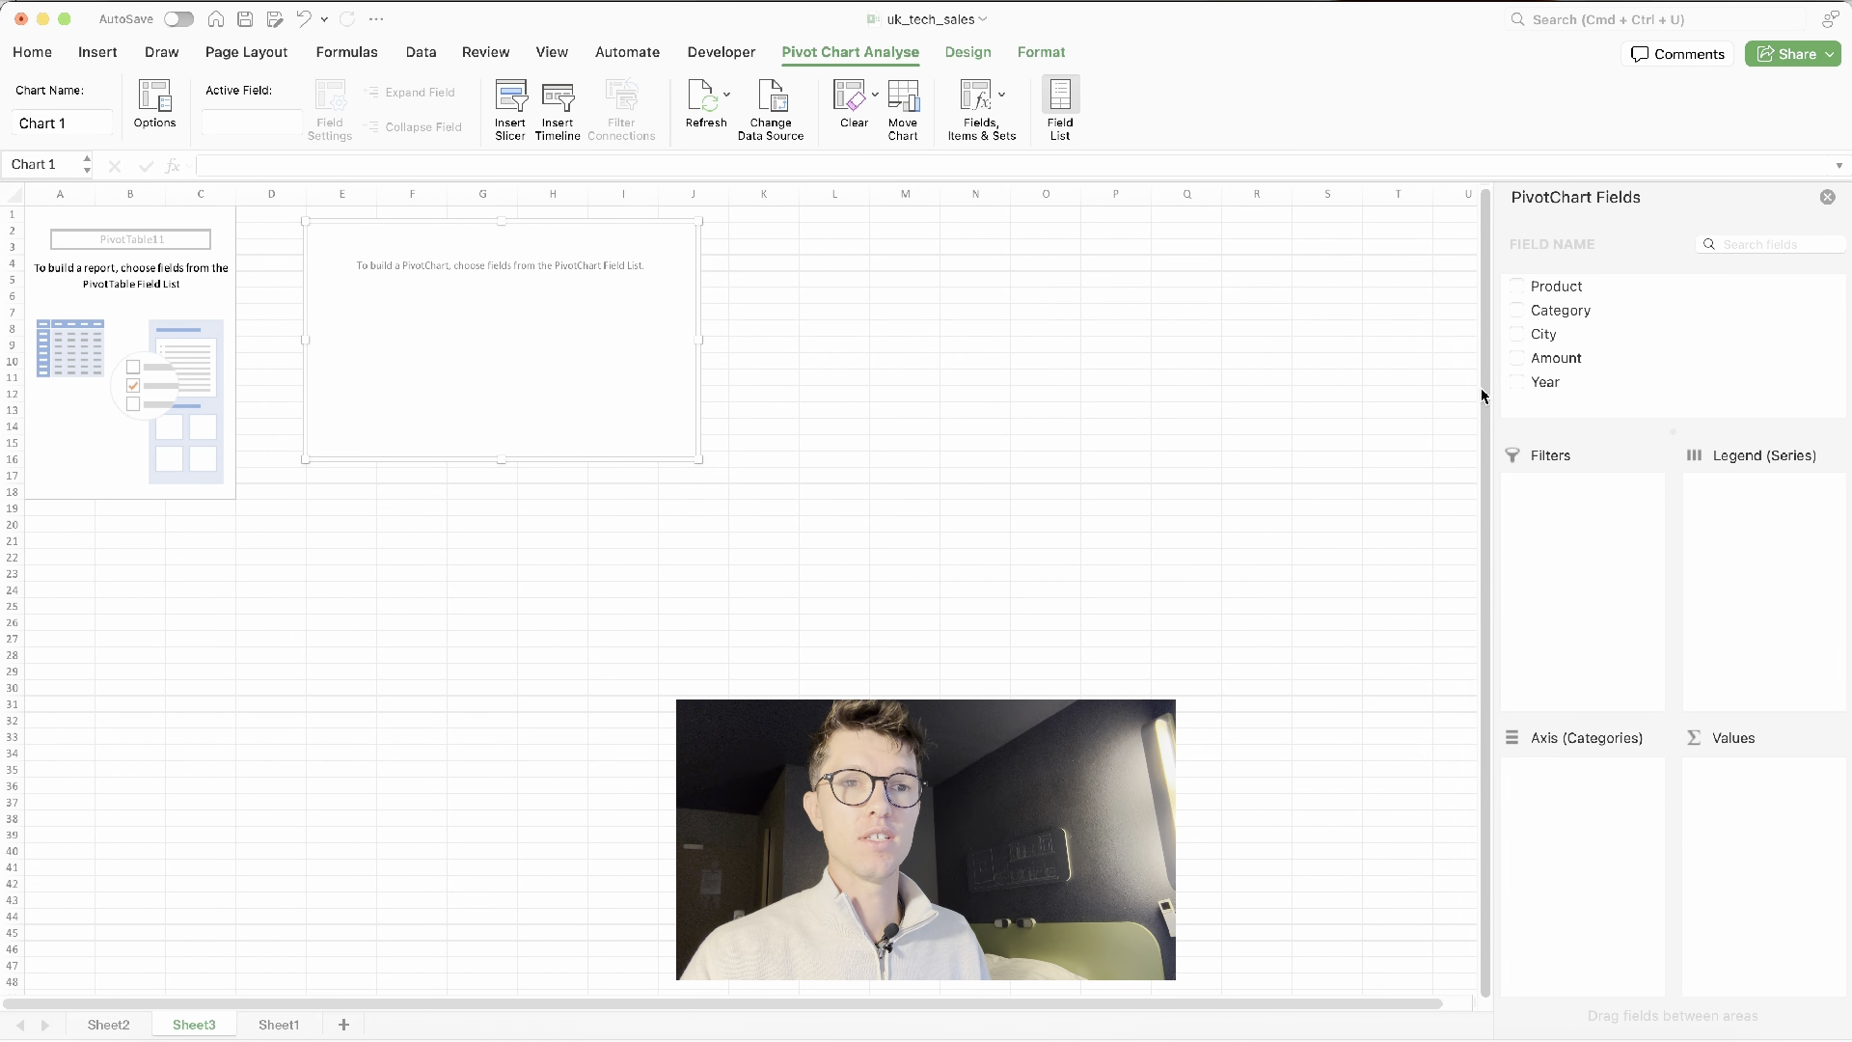
# Set Year as the axis category and Sum of Amount as the values of the new PivotChart
pyautogui.click(1519, 385)
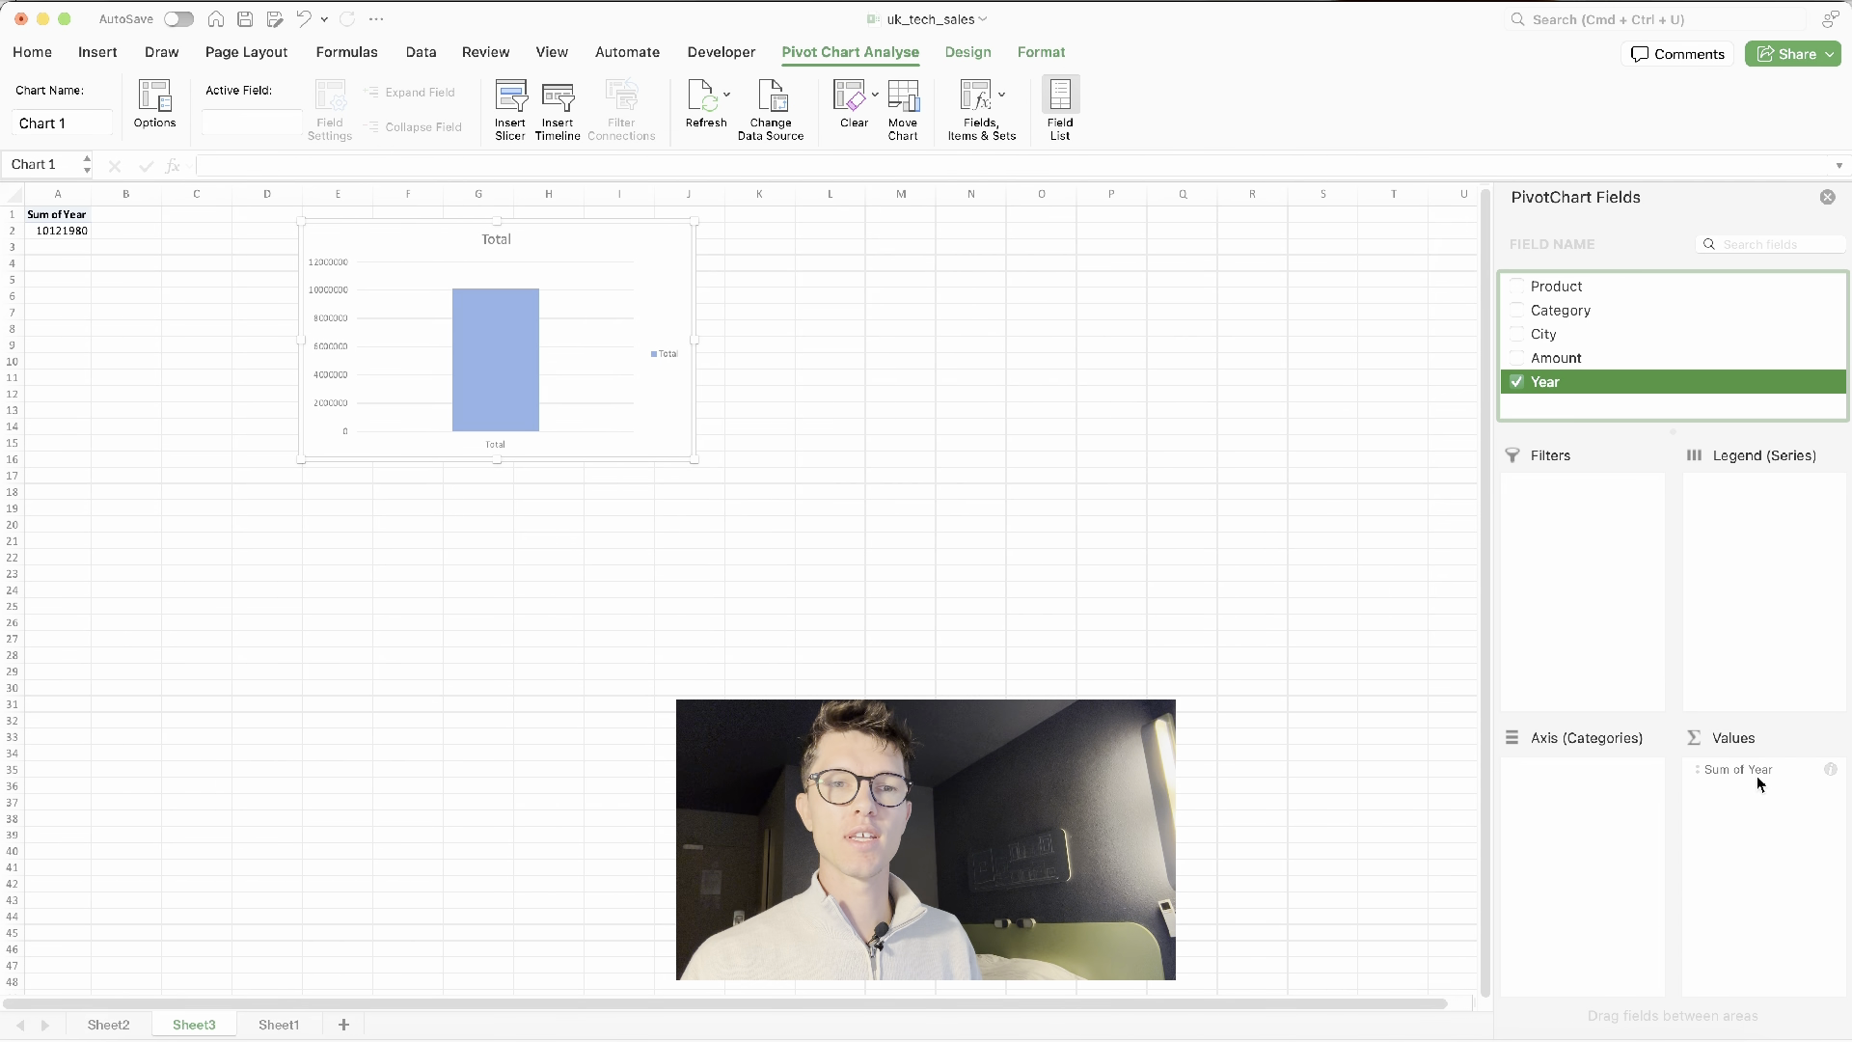
pyautogui.moveTo(1771, 766); pyautogui.dragTo(1588, 793)
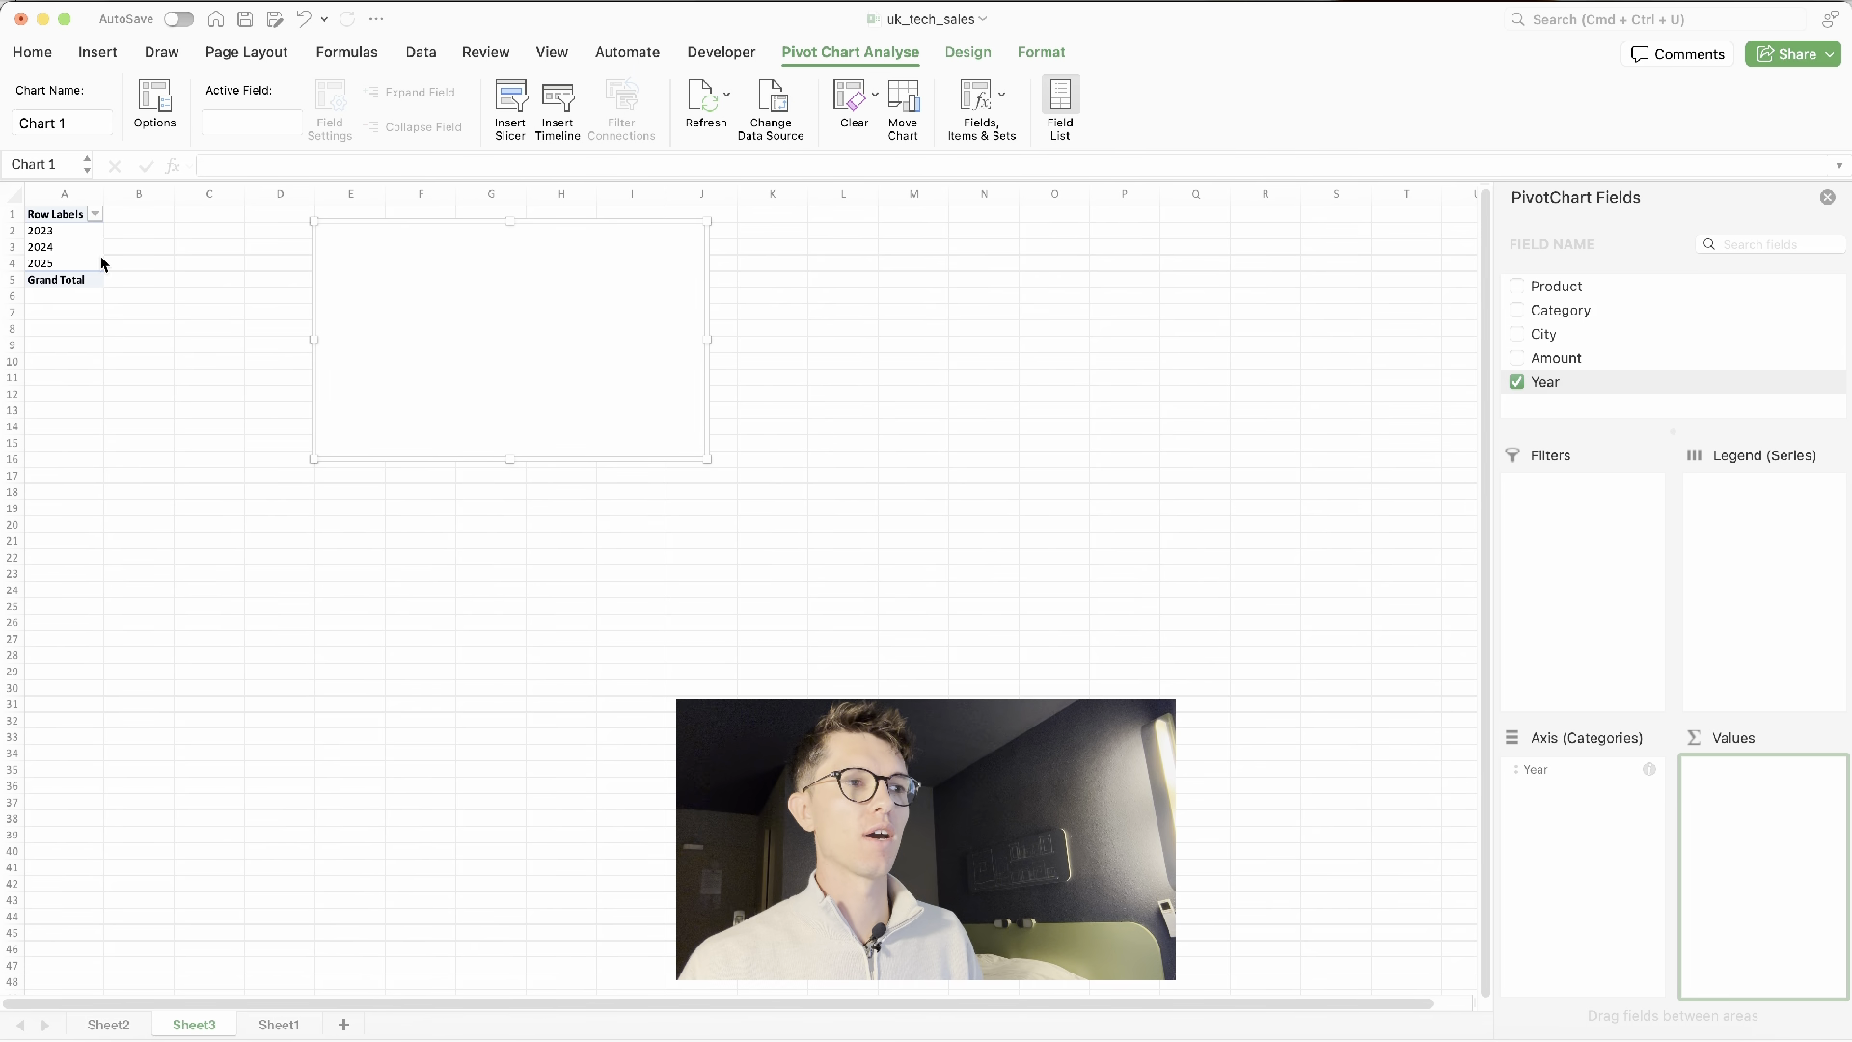
pyautogui.click(1517, 359)
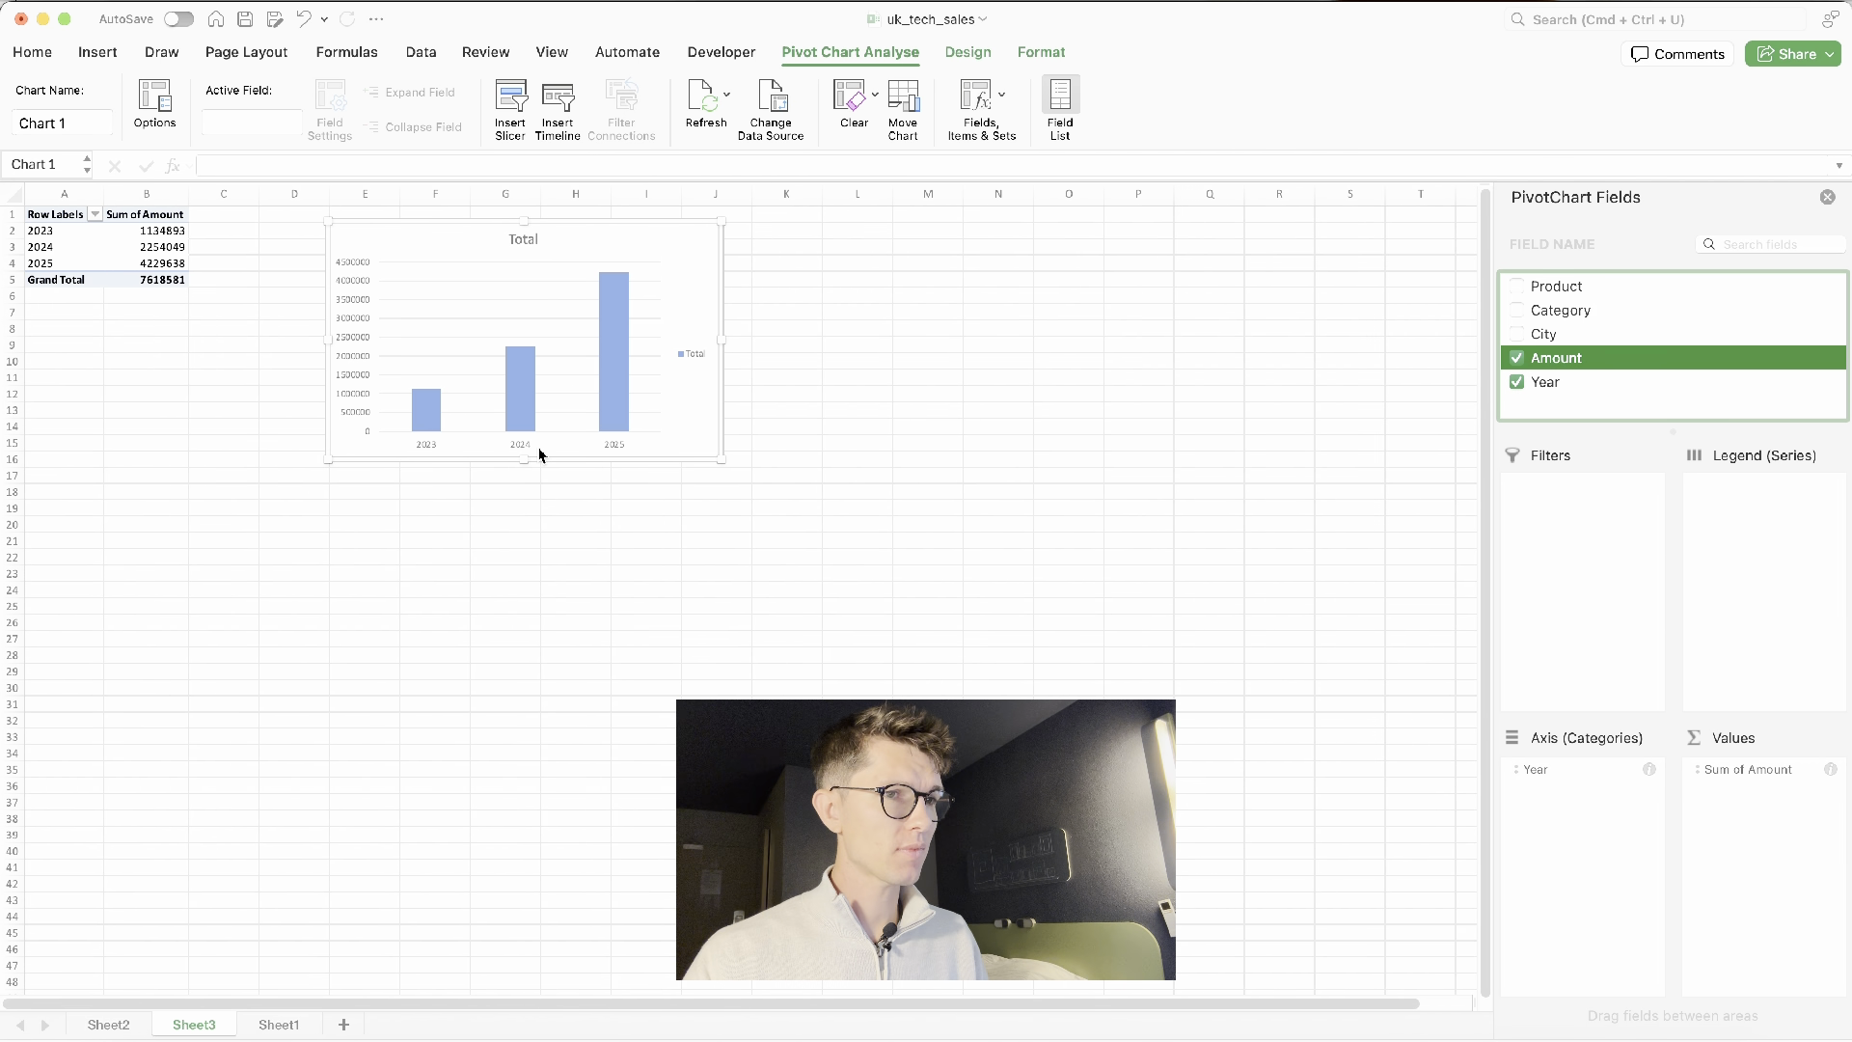
pyautogui.scroll(5, 517, 467)
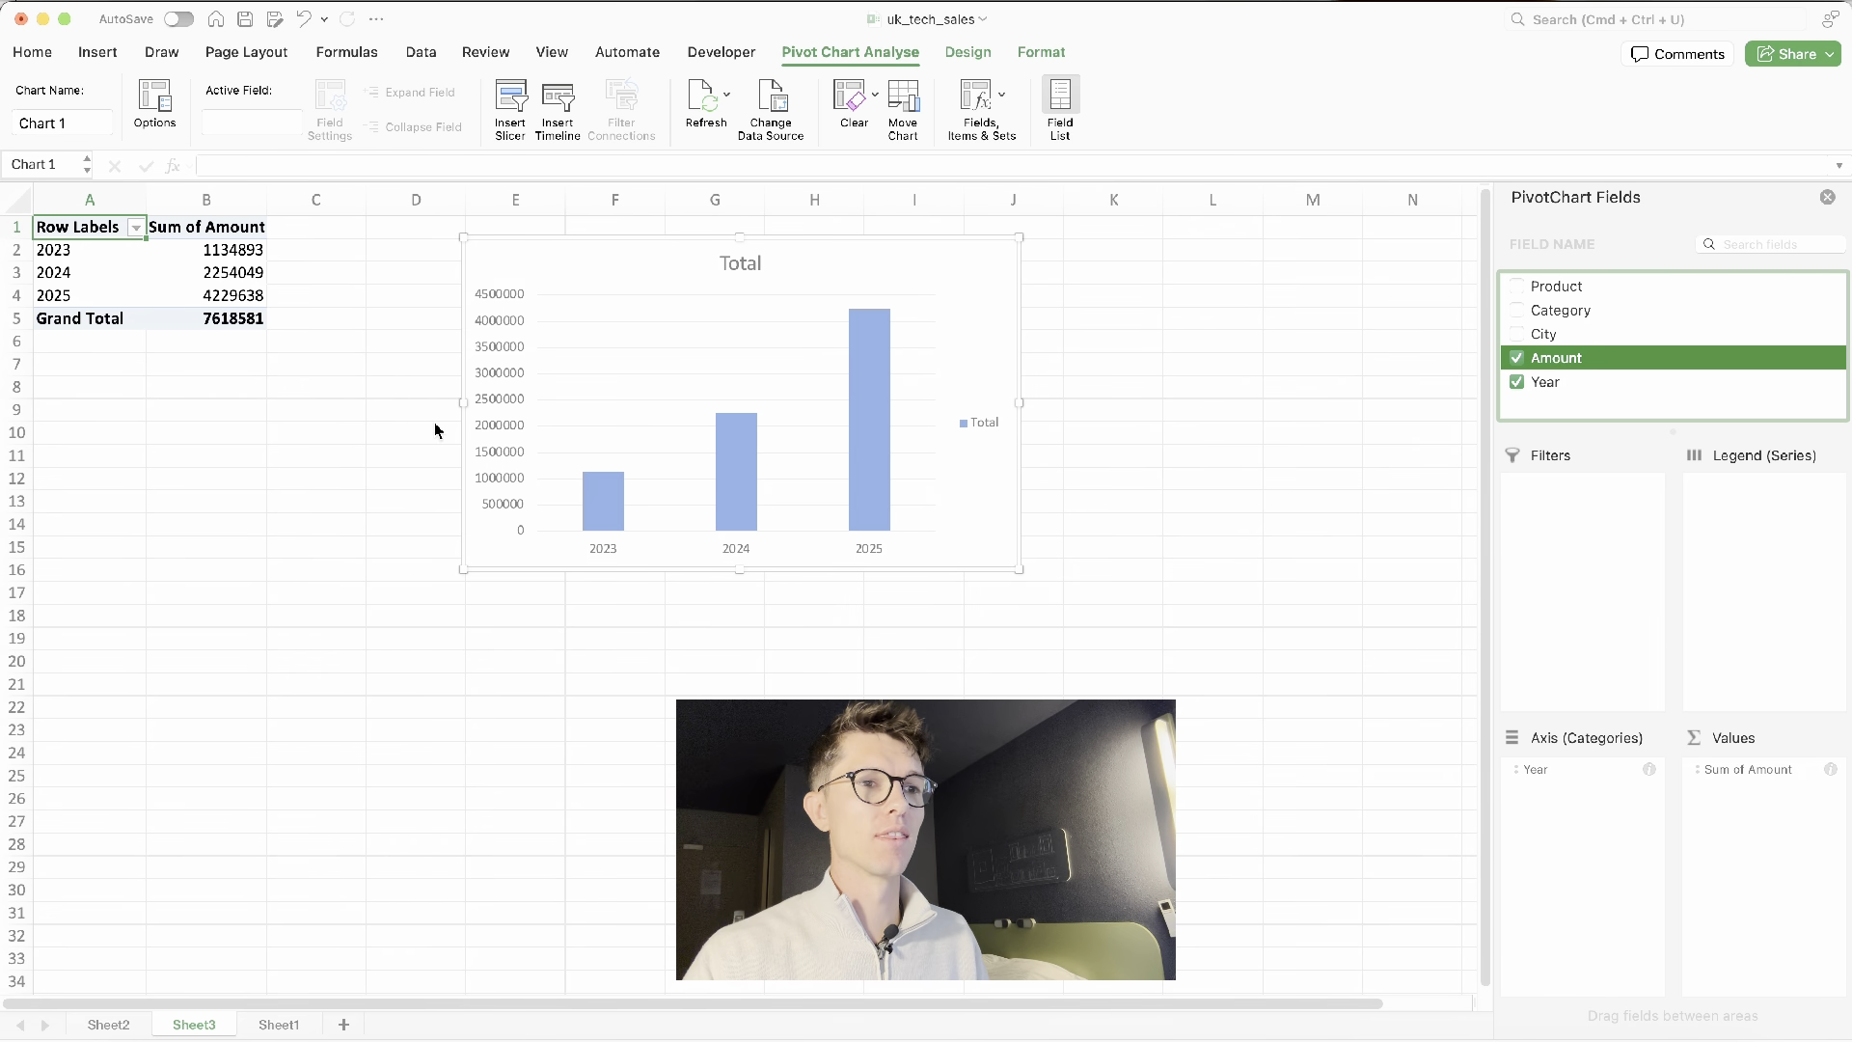
# Change the yearly sales PivotChart from columns to a line chart with markers
pyautogui.click(970, 53)
pyautogui.click(1292, 97)
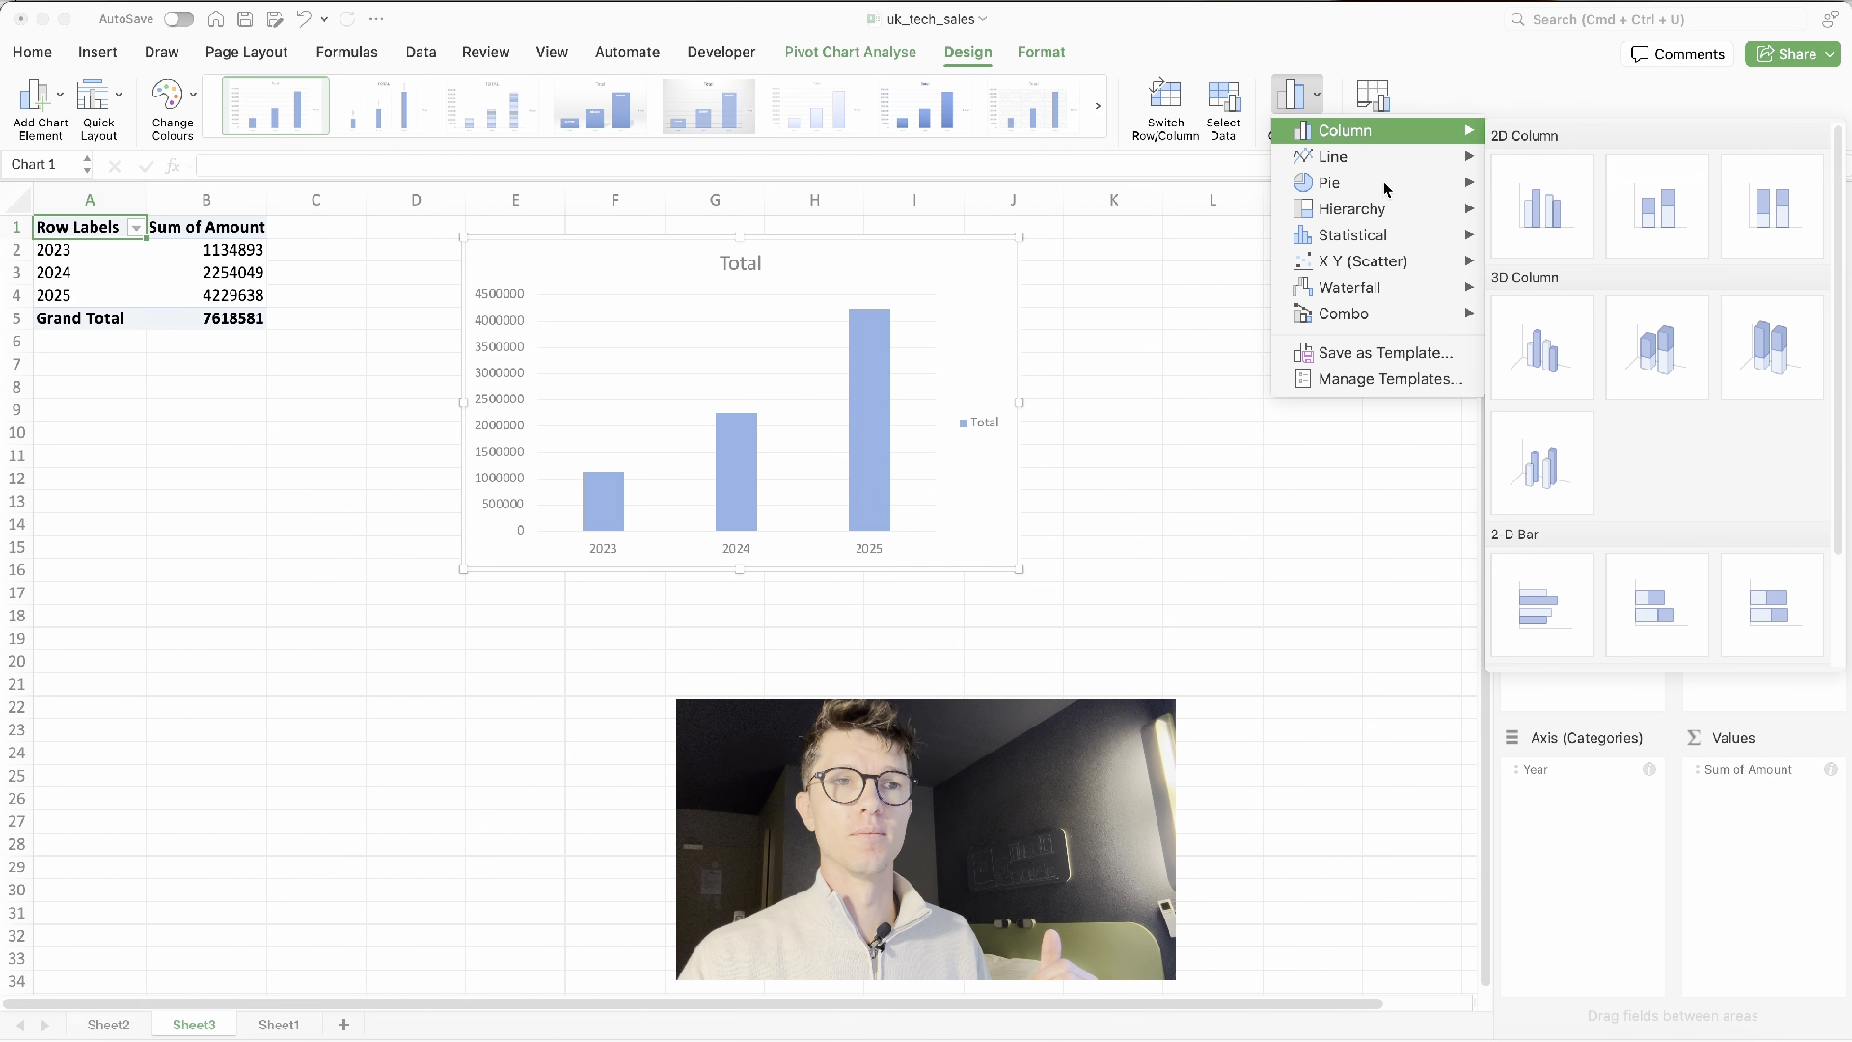
pyautogui.moveTo(1385, 159)
pyautogui.click(1540, 349)
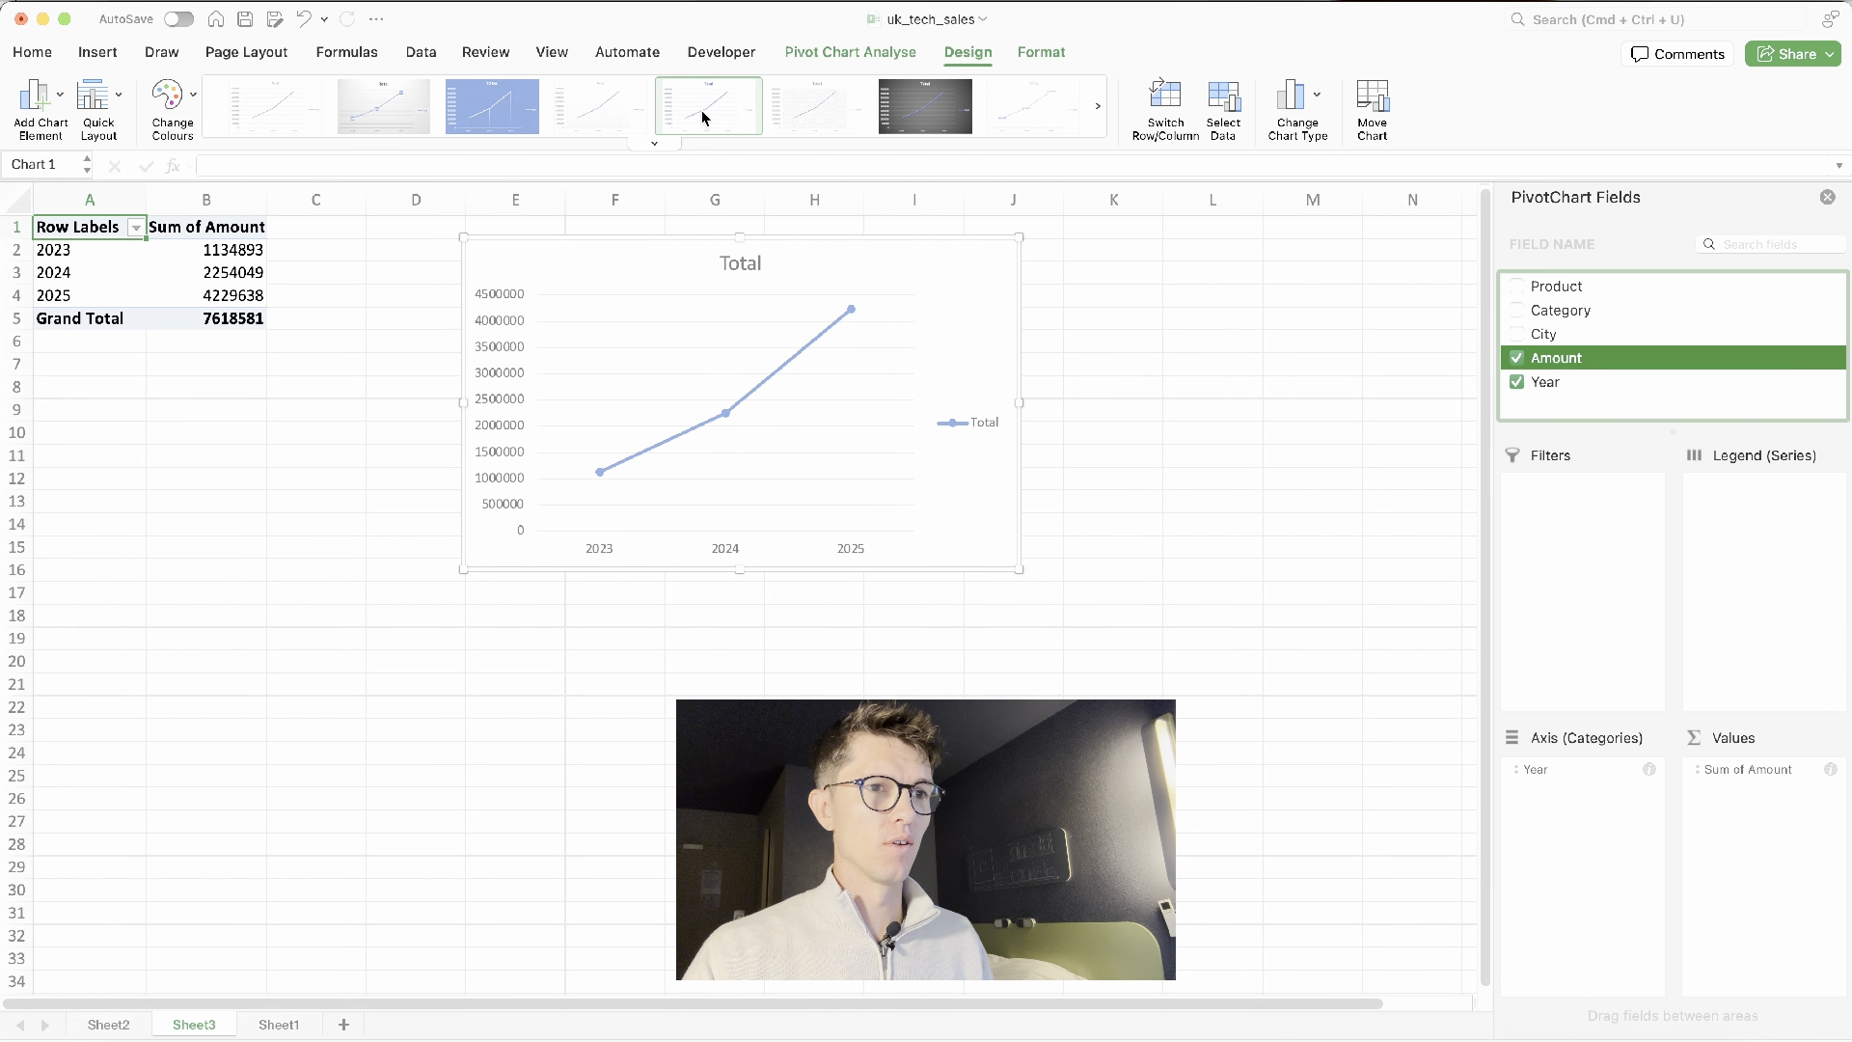
# Apply the shadowed-line chart style with the bold blue title to the yearly chart and switch its colour palette to orange
pyautogui.click(702, 112)
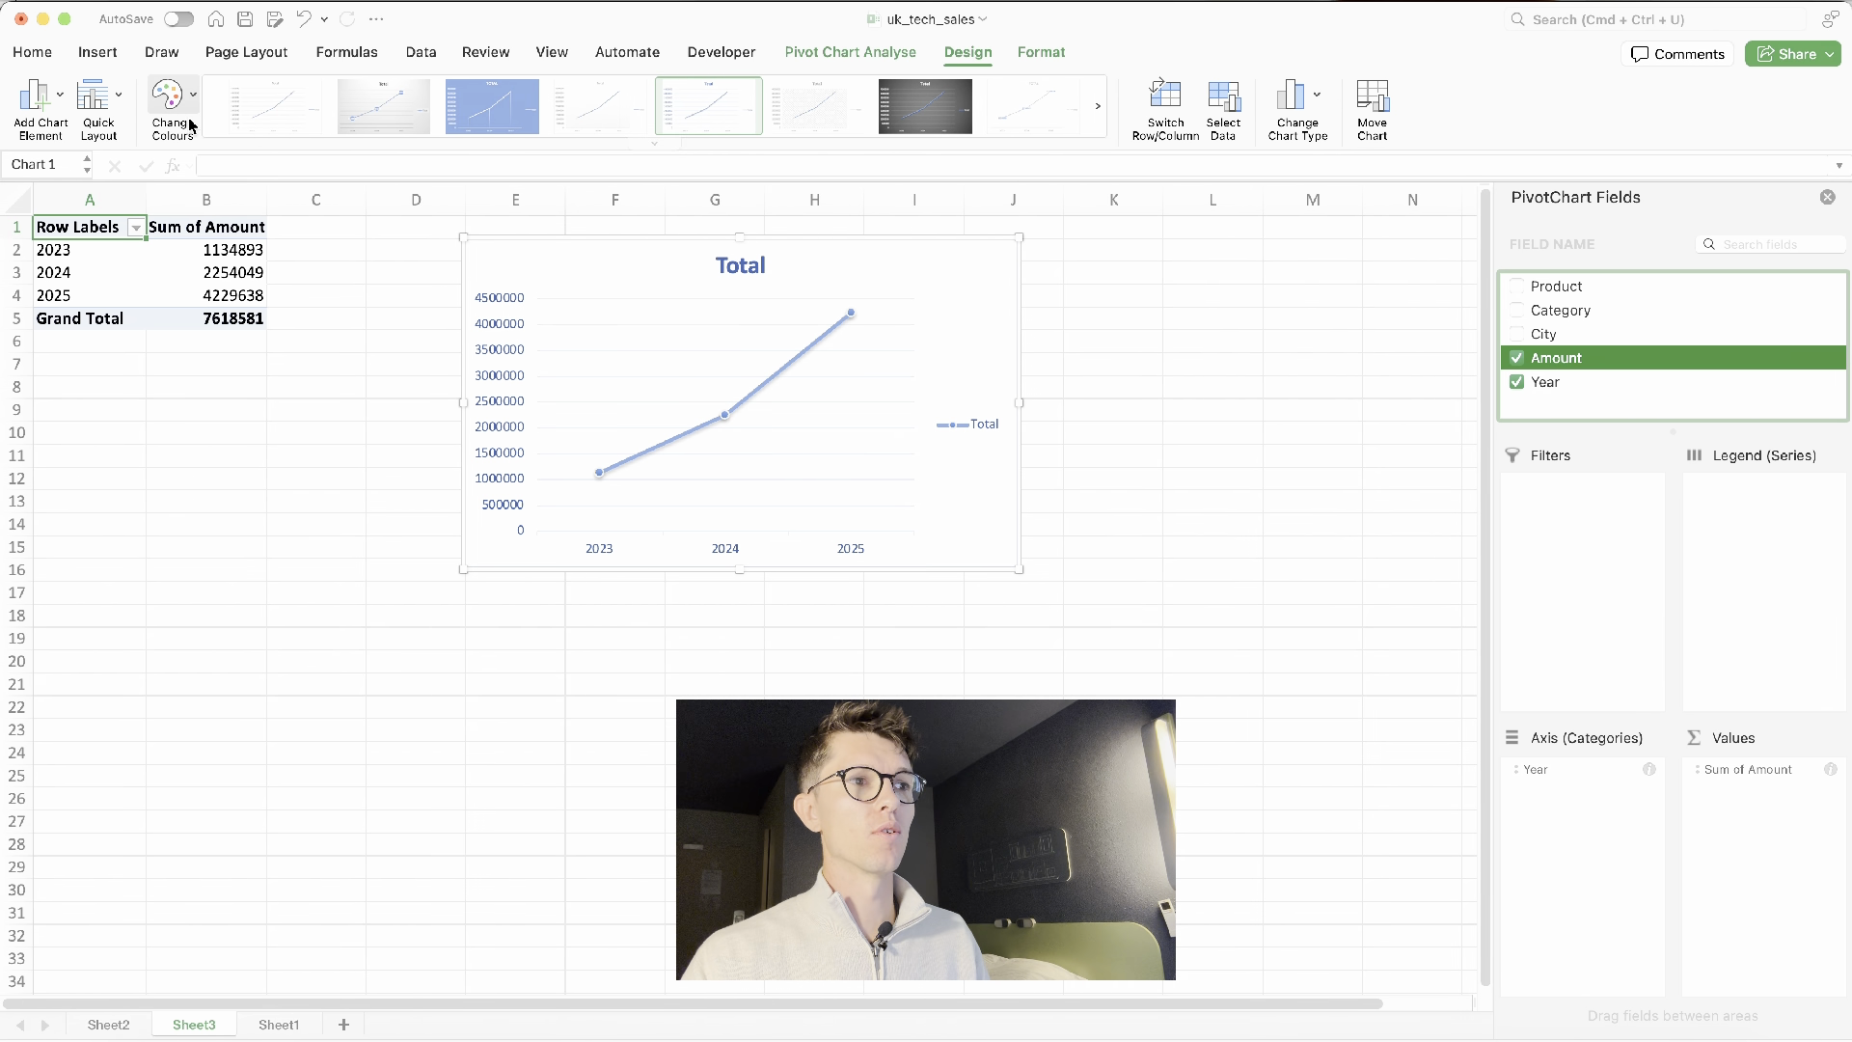
pyautogui.click(170, 96)
pyautogui.click(200, 235)
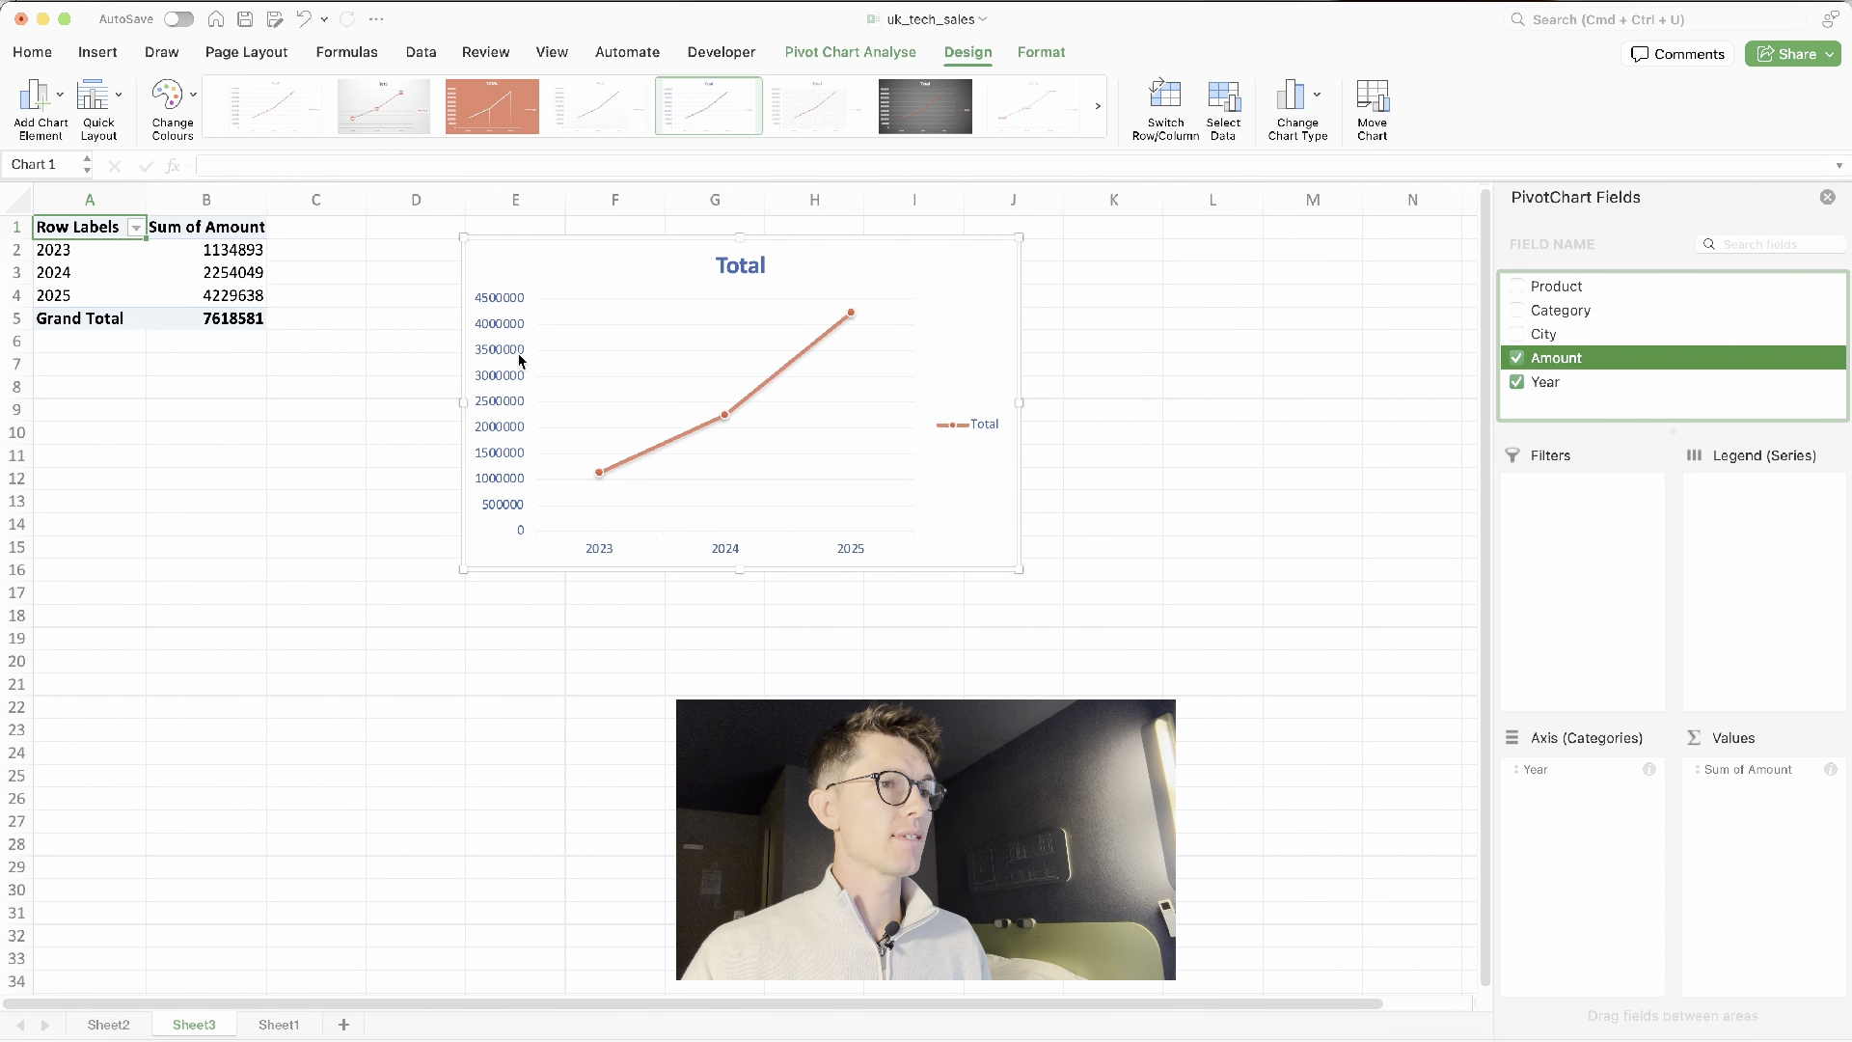
# Add data labels to the line series of the yearly sales chart
pyautogui.click(257, 281)
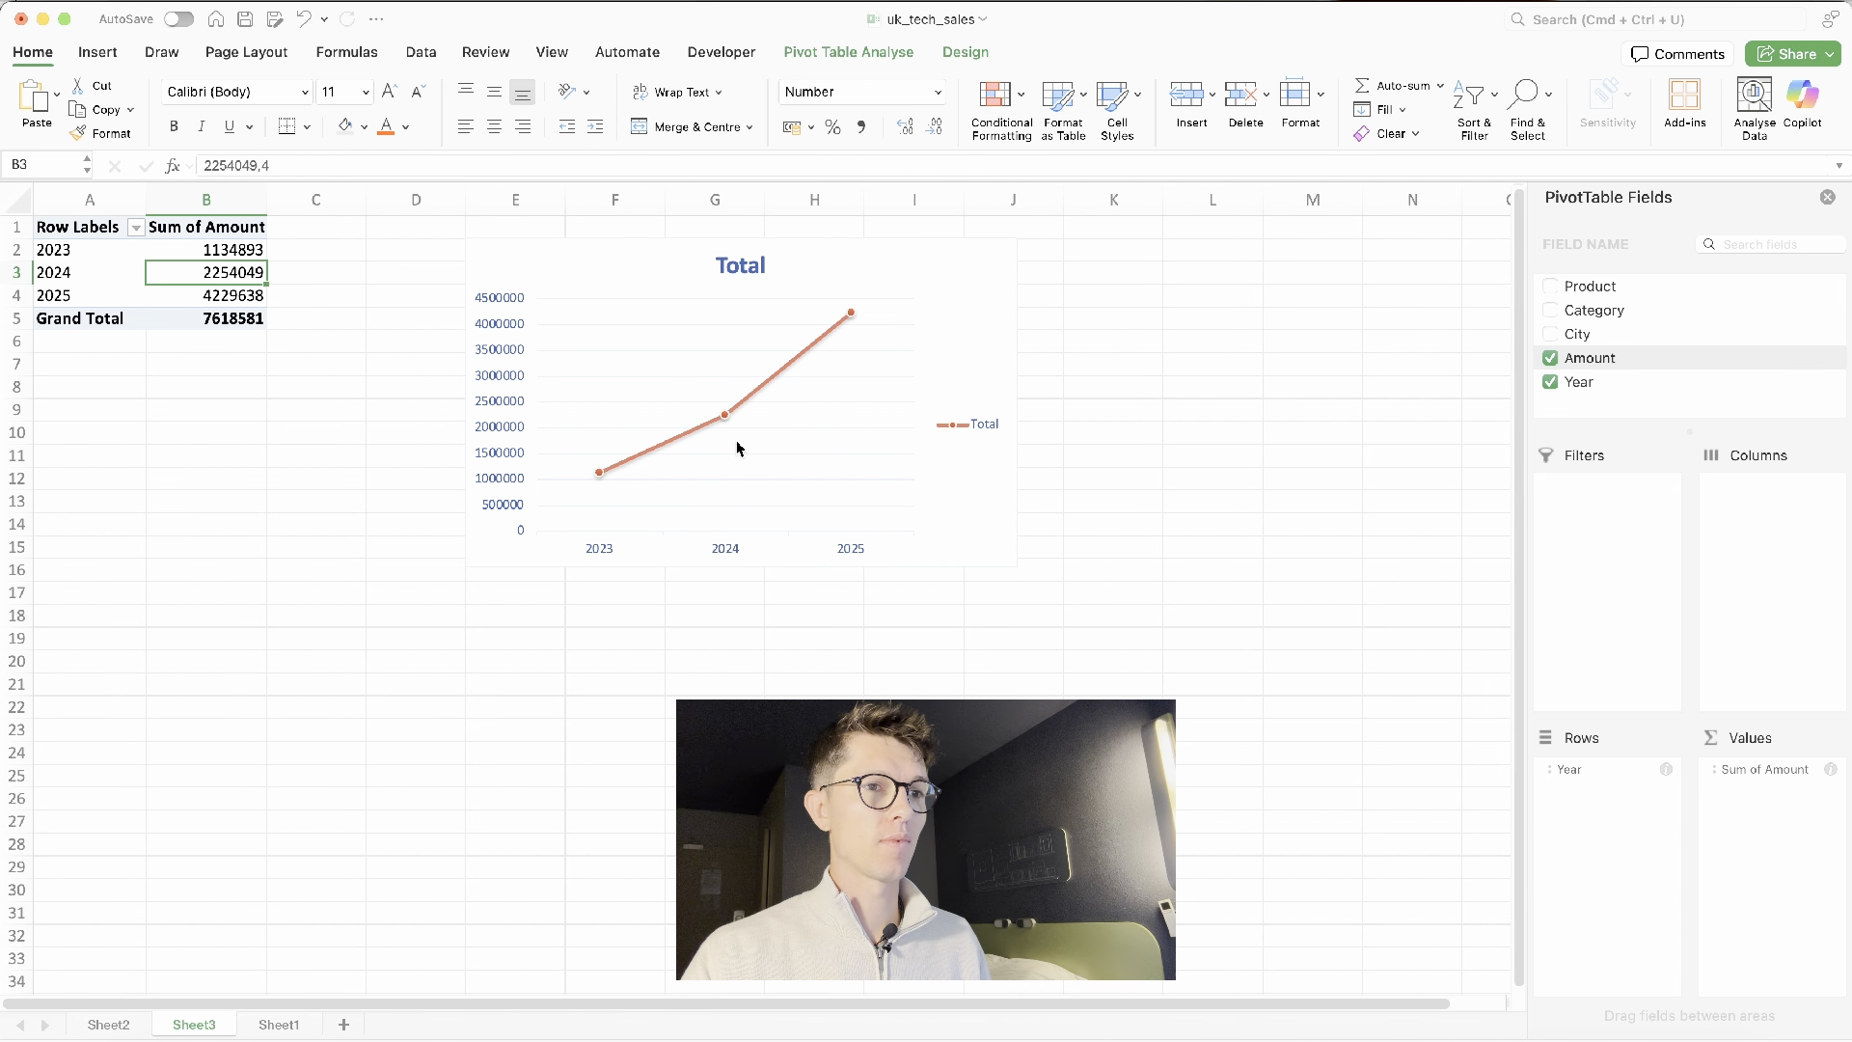
pyautogui.click(727, 417)
pyautogui.rightClick(727, 417)
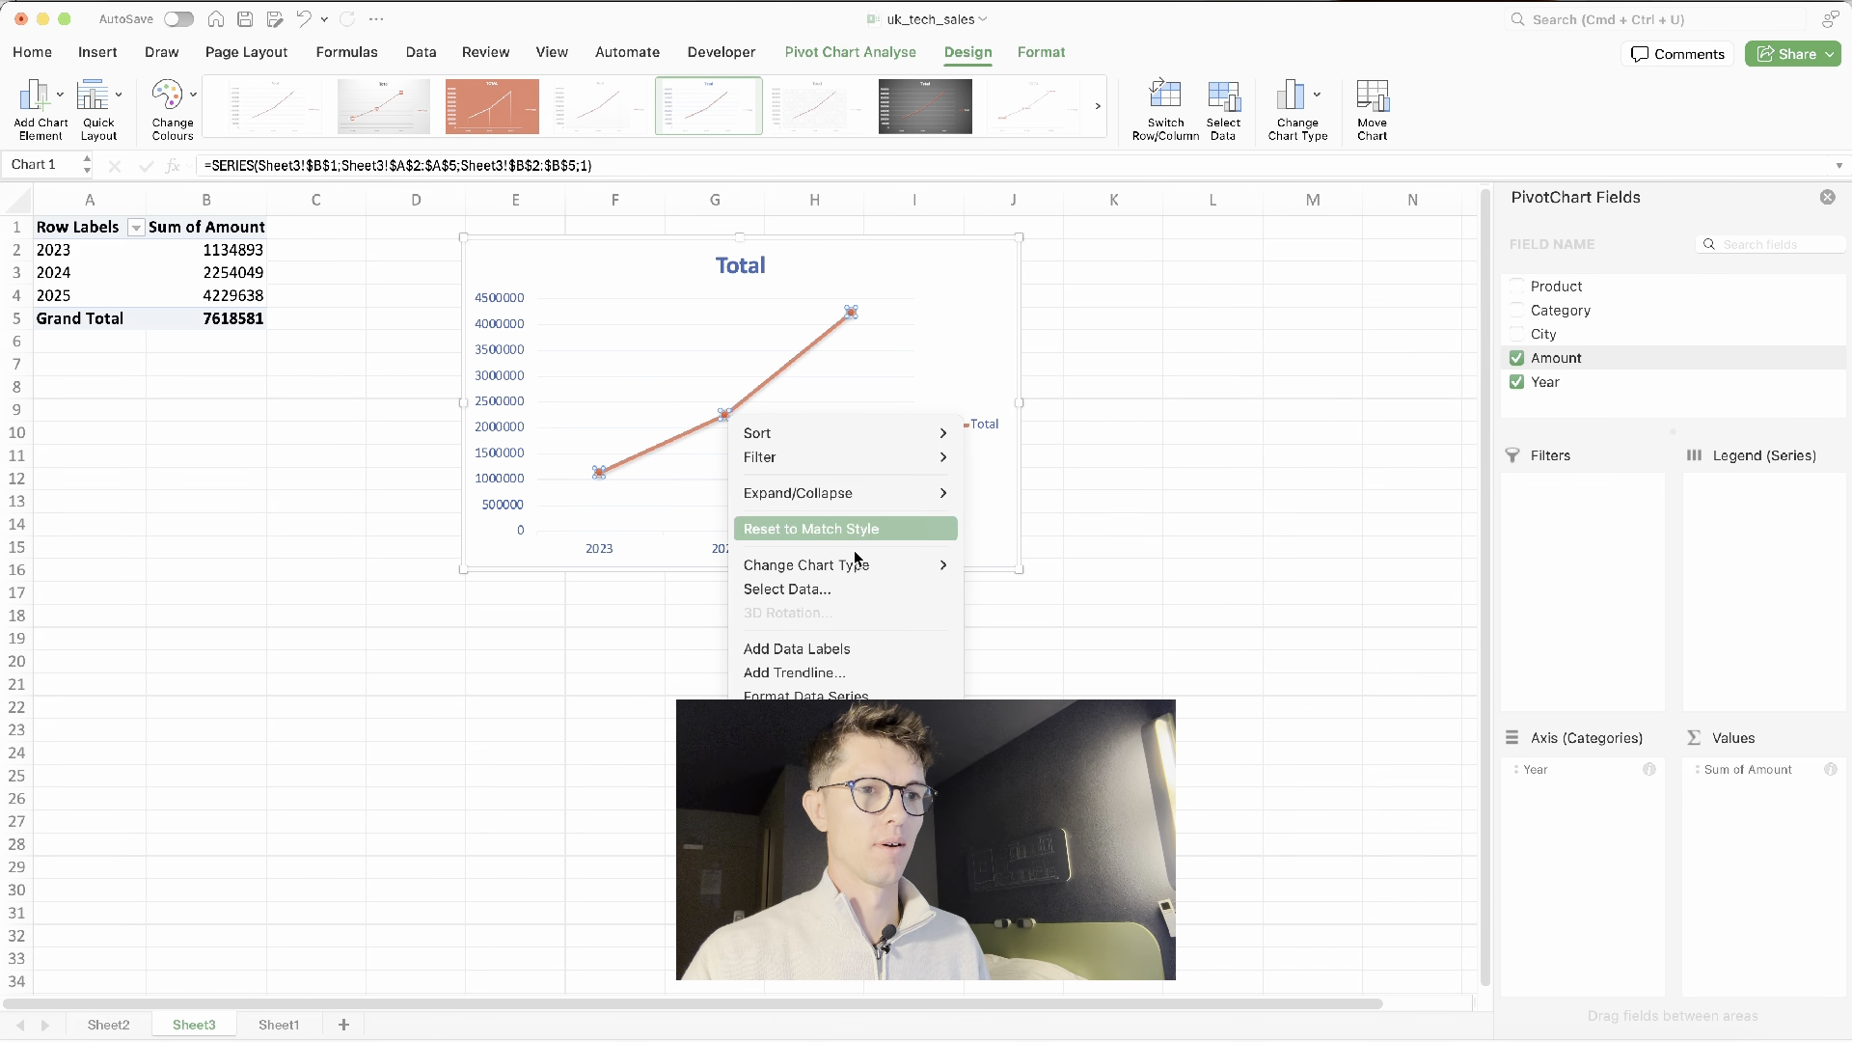
pyautogui.click(786, 649)
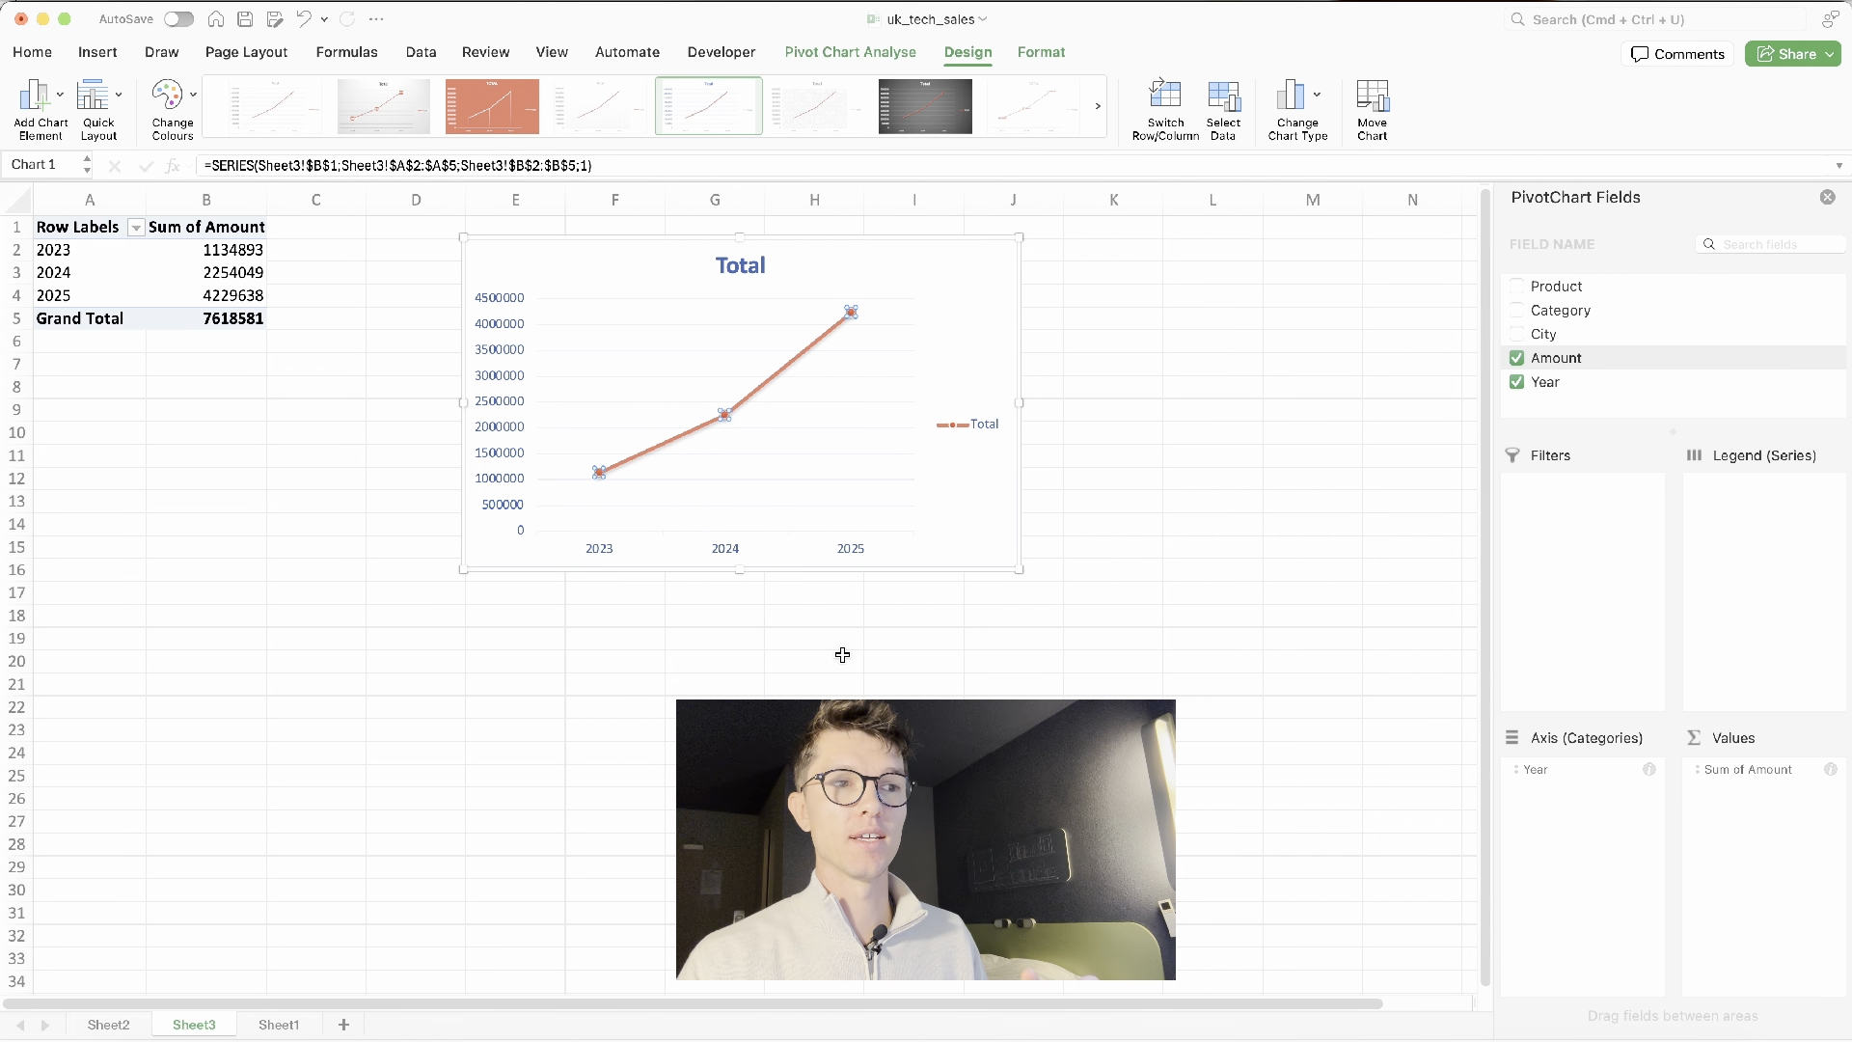
# Delete the legend, vertical value axis and horizontal gridlines from the yearly chart, and narrow it so its right edge falls within column I
pyautogui.click(982, 432)
pyautogui.press('Delete')
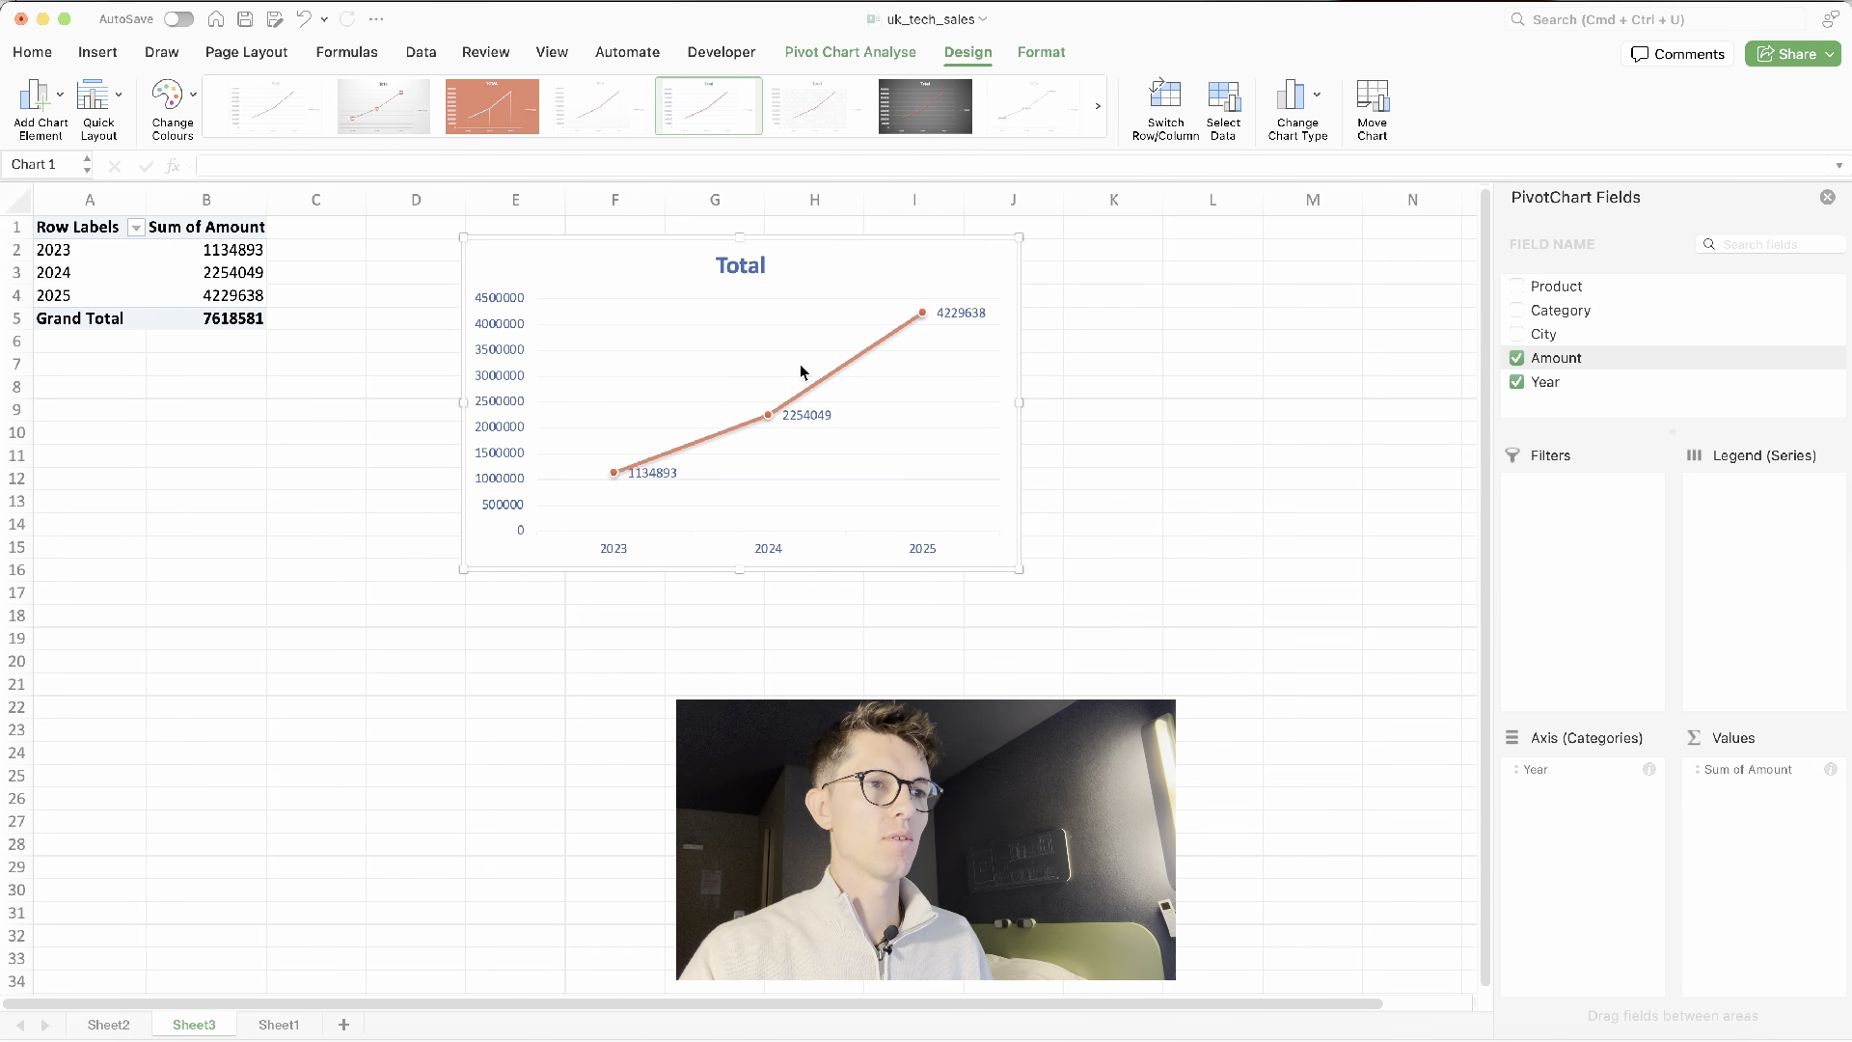
pyautogui.click(504, 415)
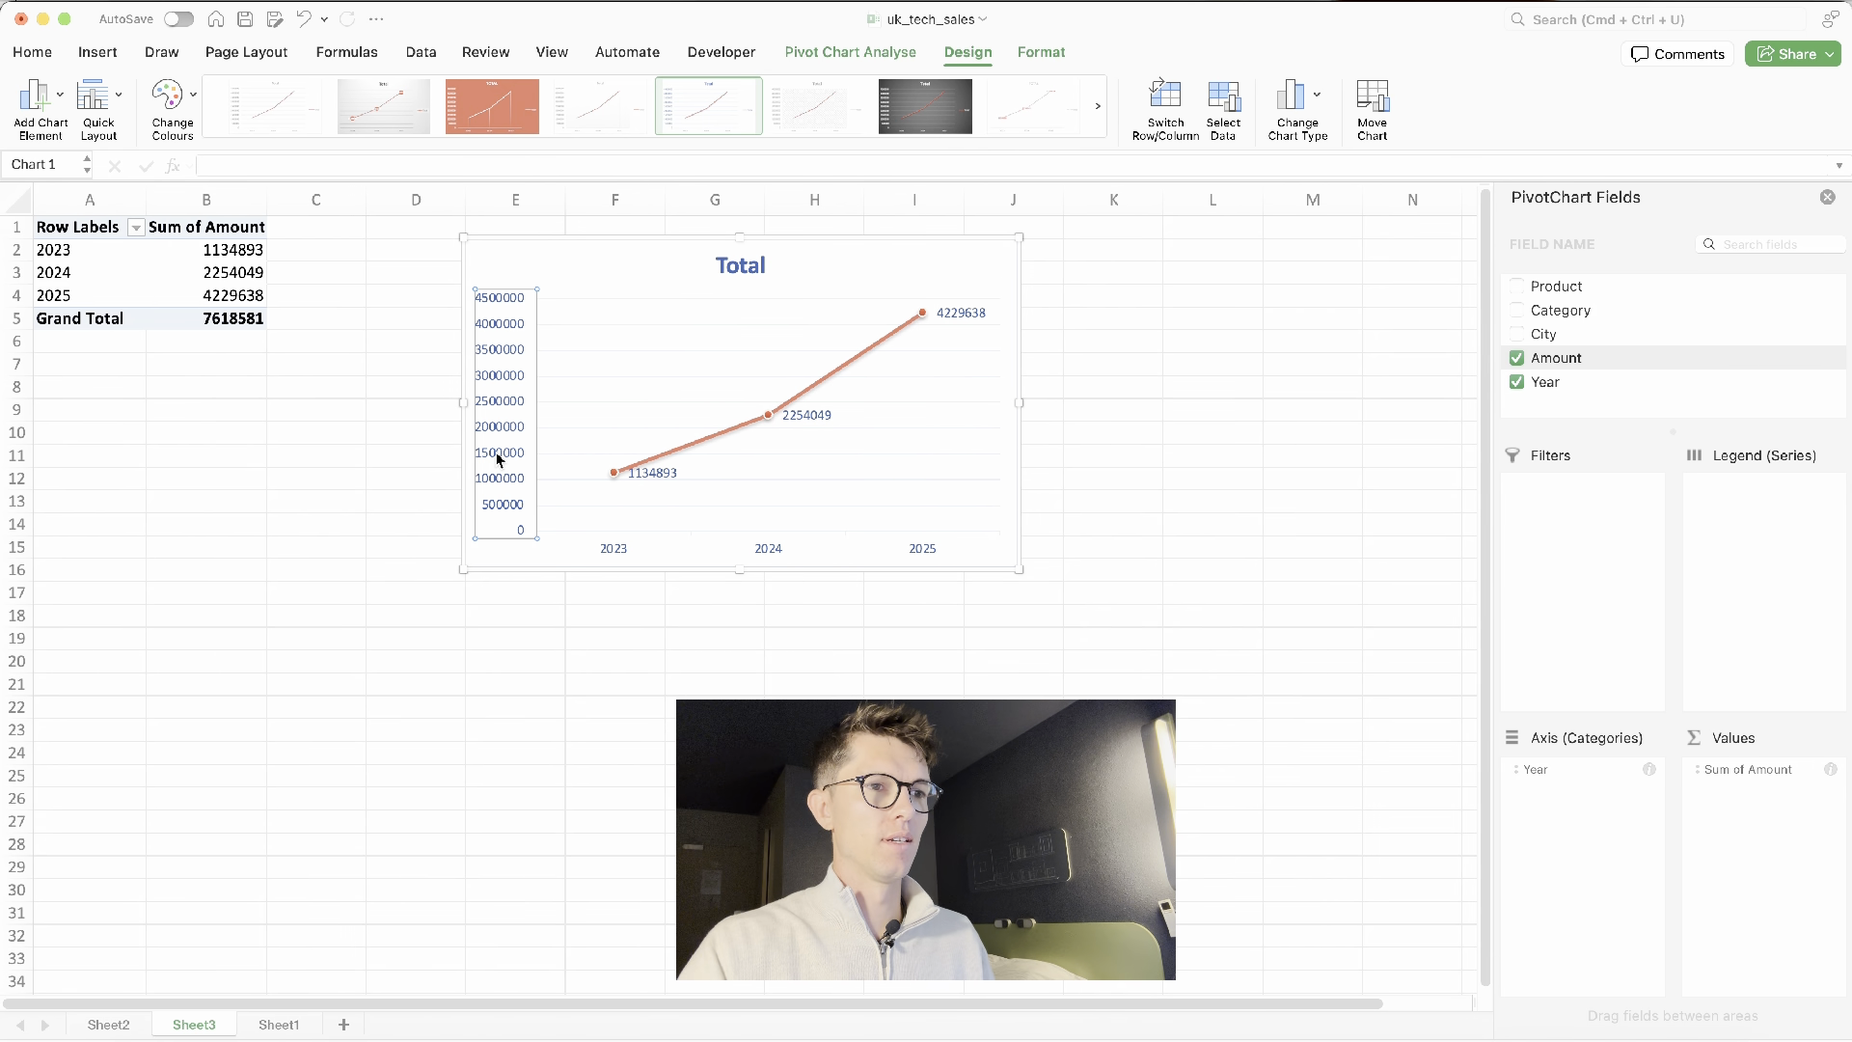
pyautogui.press('Delete')
pyautogui.click(550, 403)
pyautogui.press('Delete')
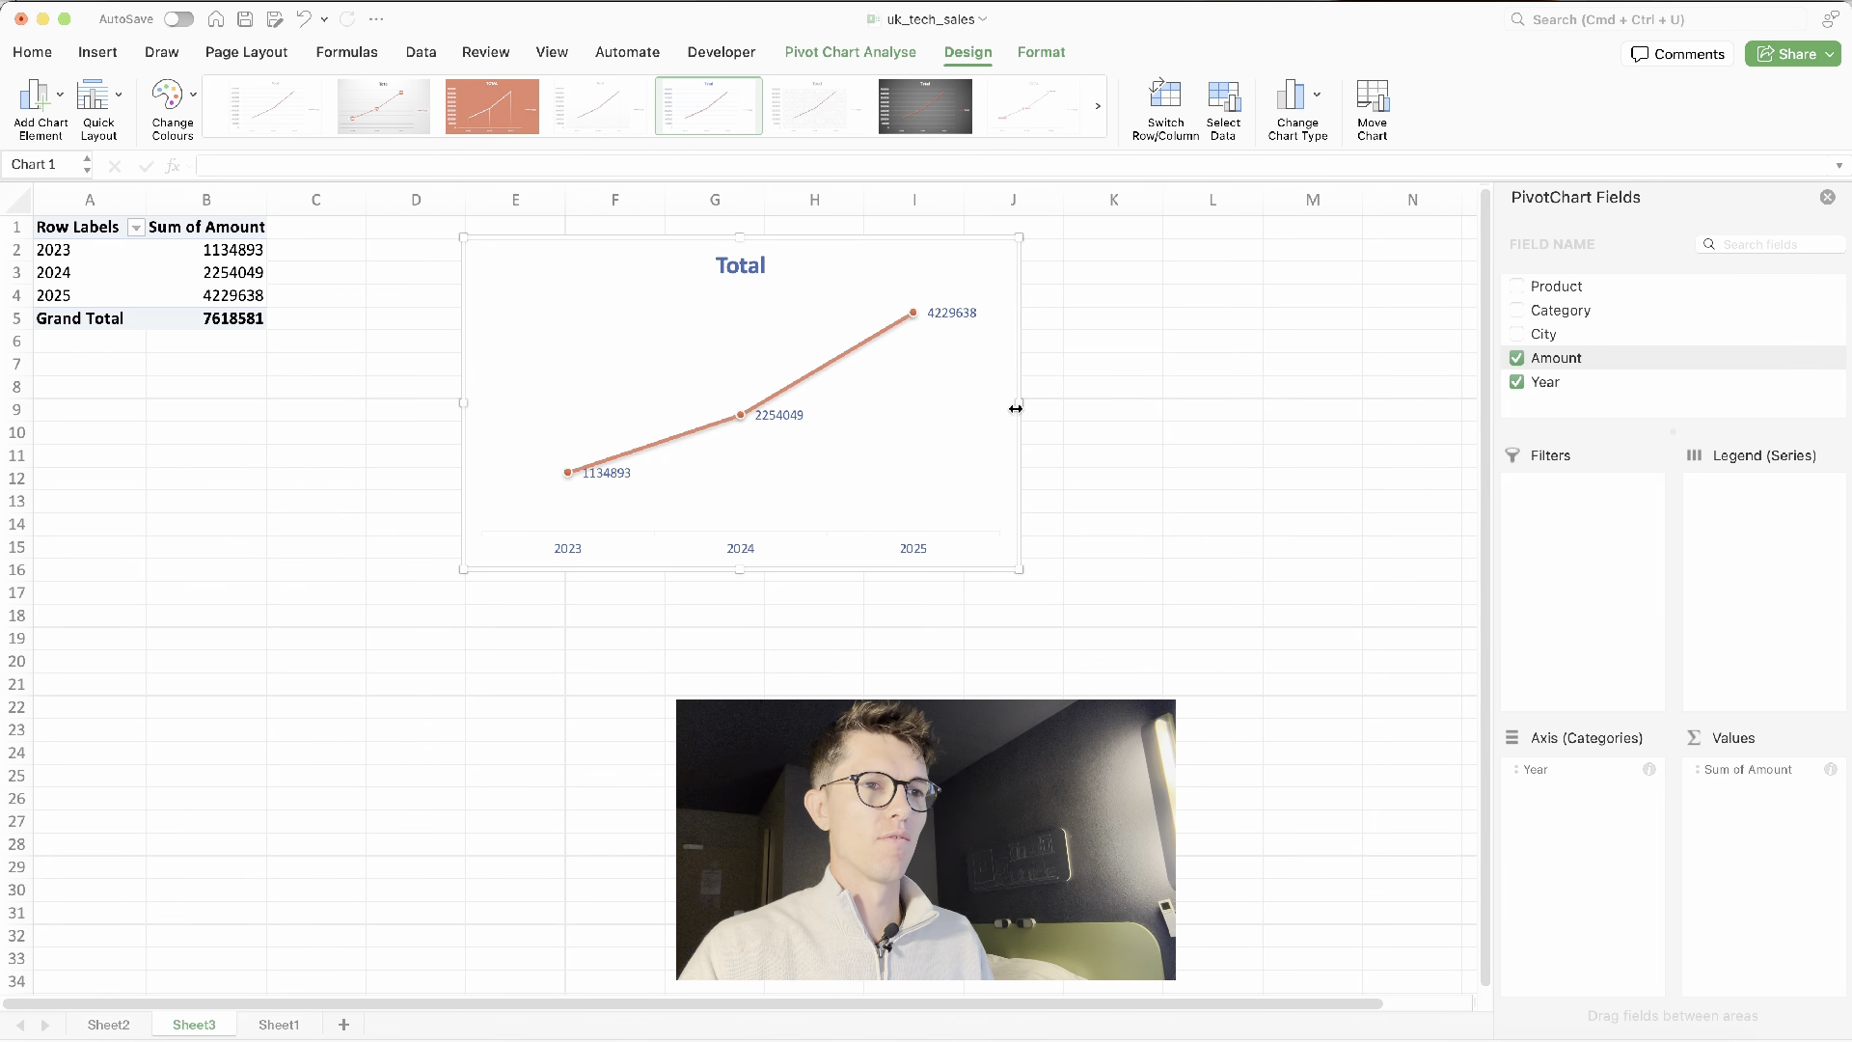
pyautogui.moveTo(1018, 403); pyautogui.dragTo(943, 405)
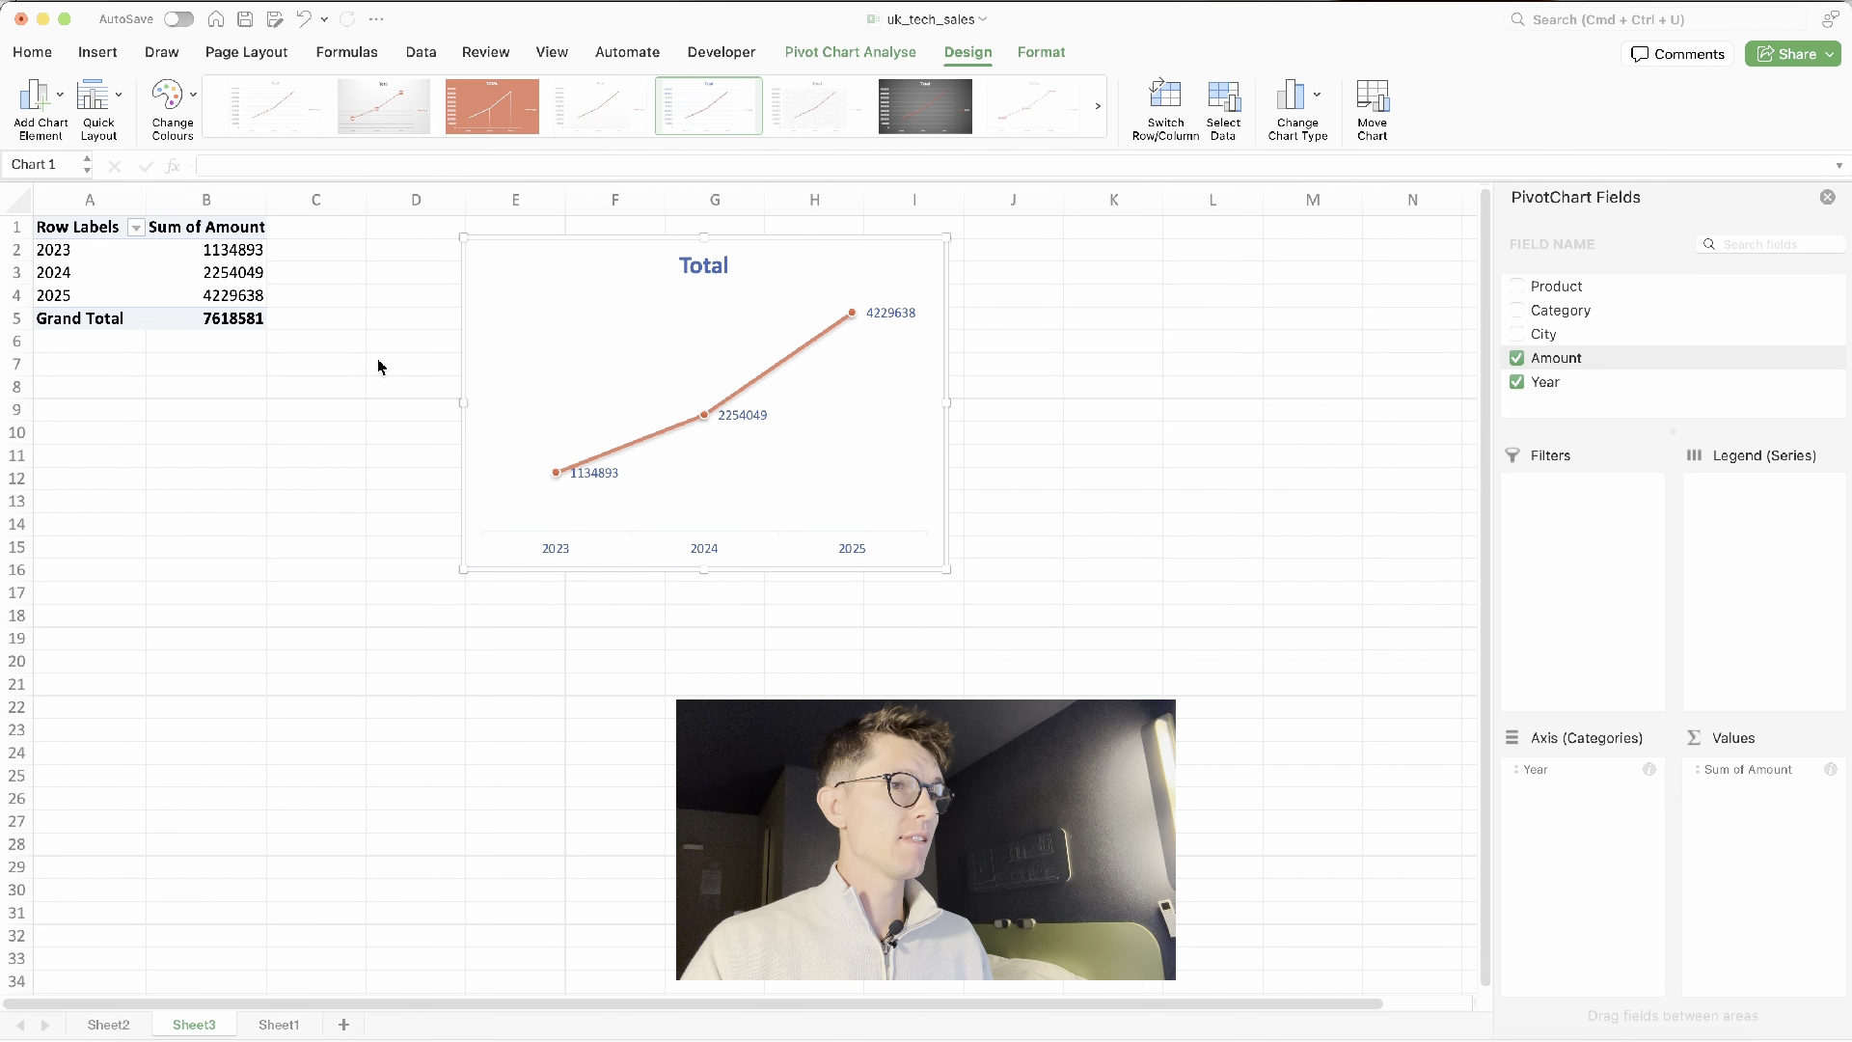
# Turn on the 1000 separator in the number format of the Sum of Amount field in the yearly pivot table
pyautogui.rightClick(228, 302)
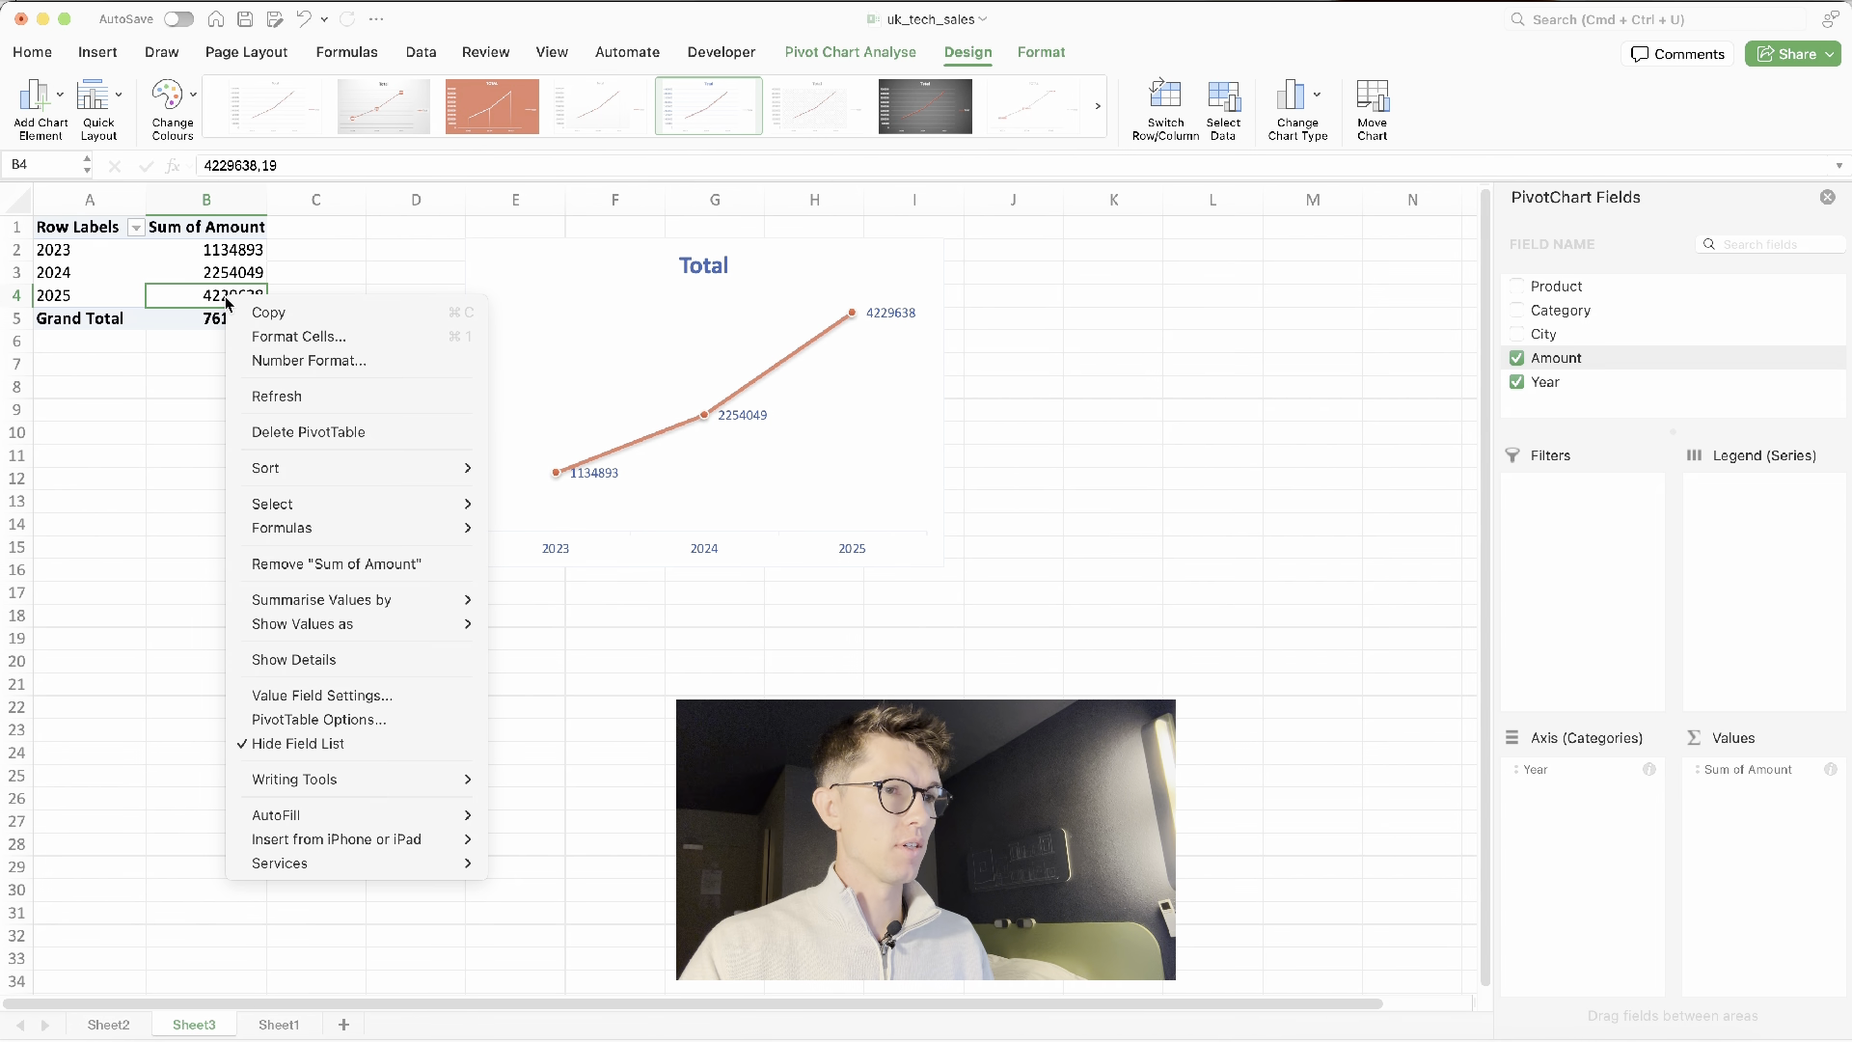
pyautogui.click(337, 694)
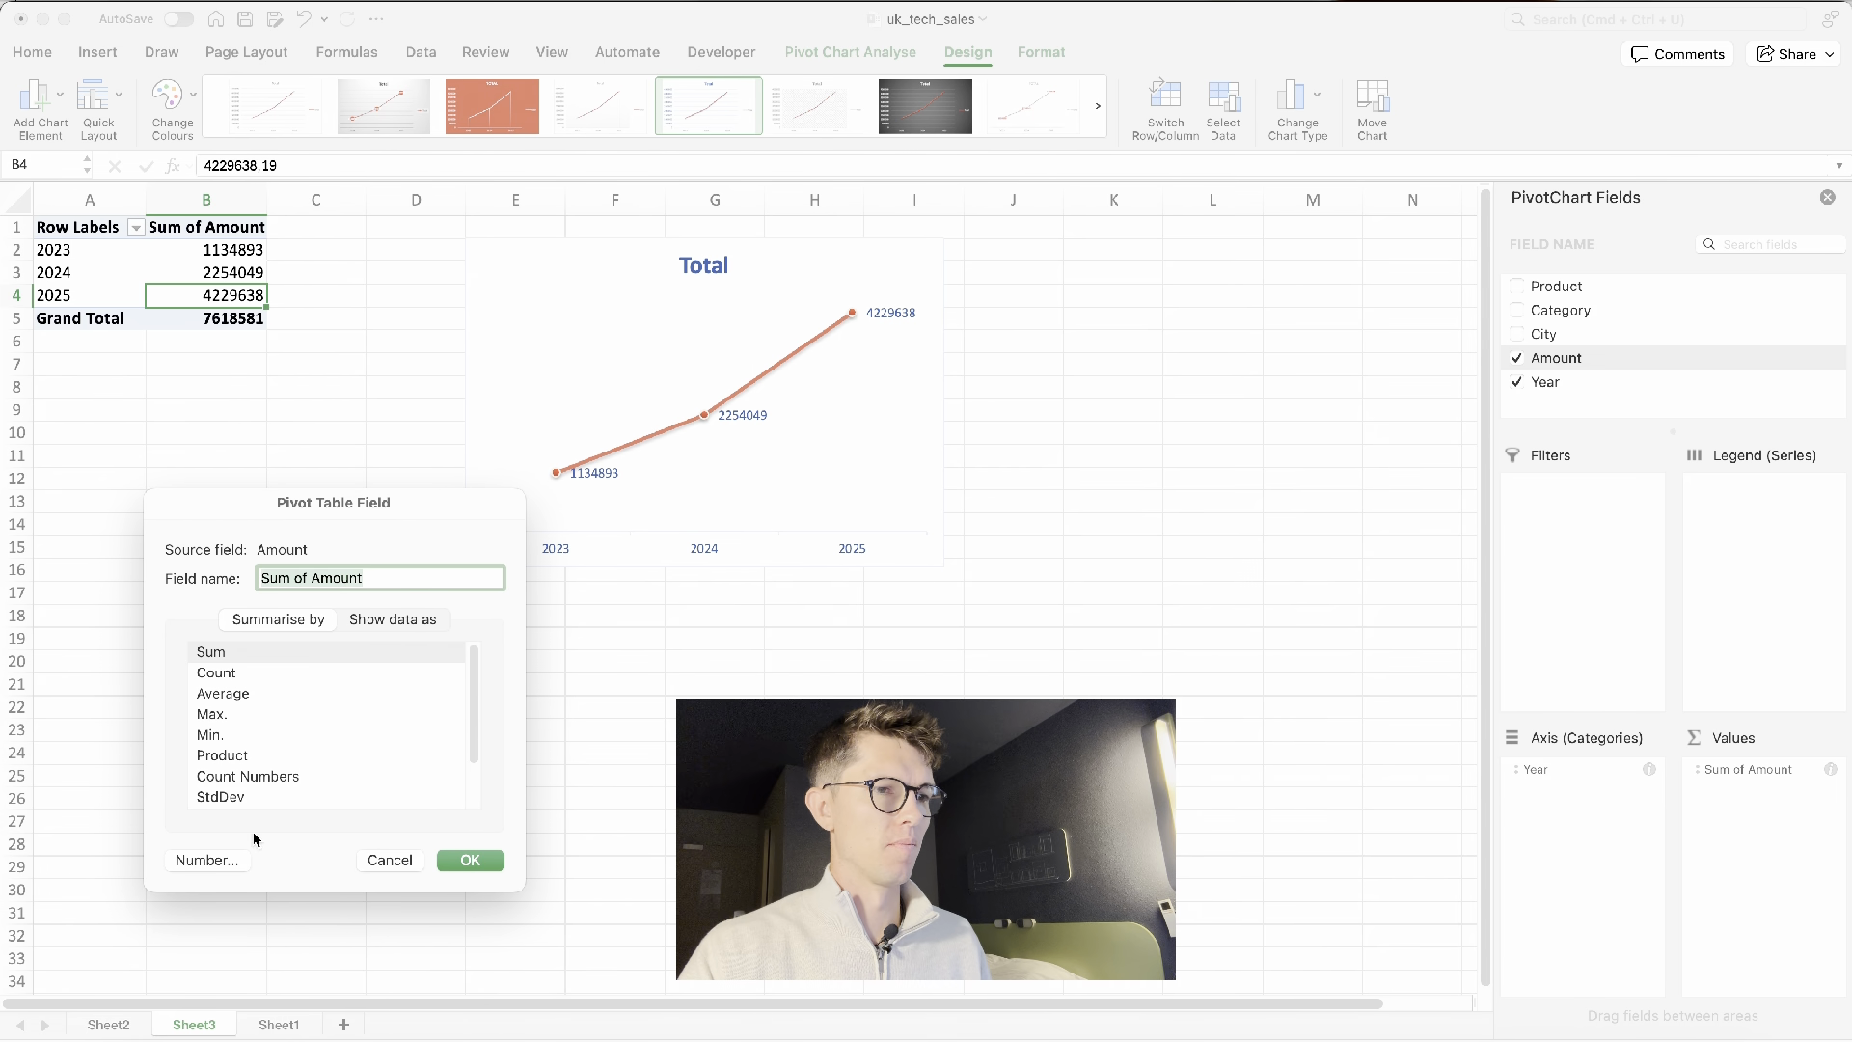
pyautogui.click(206, 860)
pyautogui.click(289, 612)
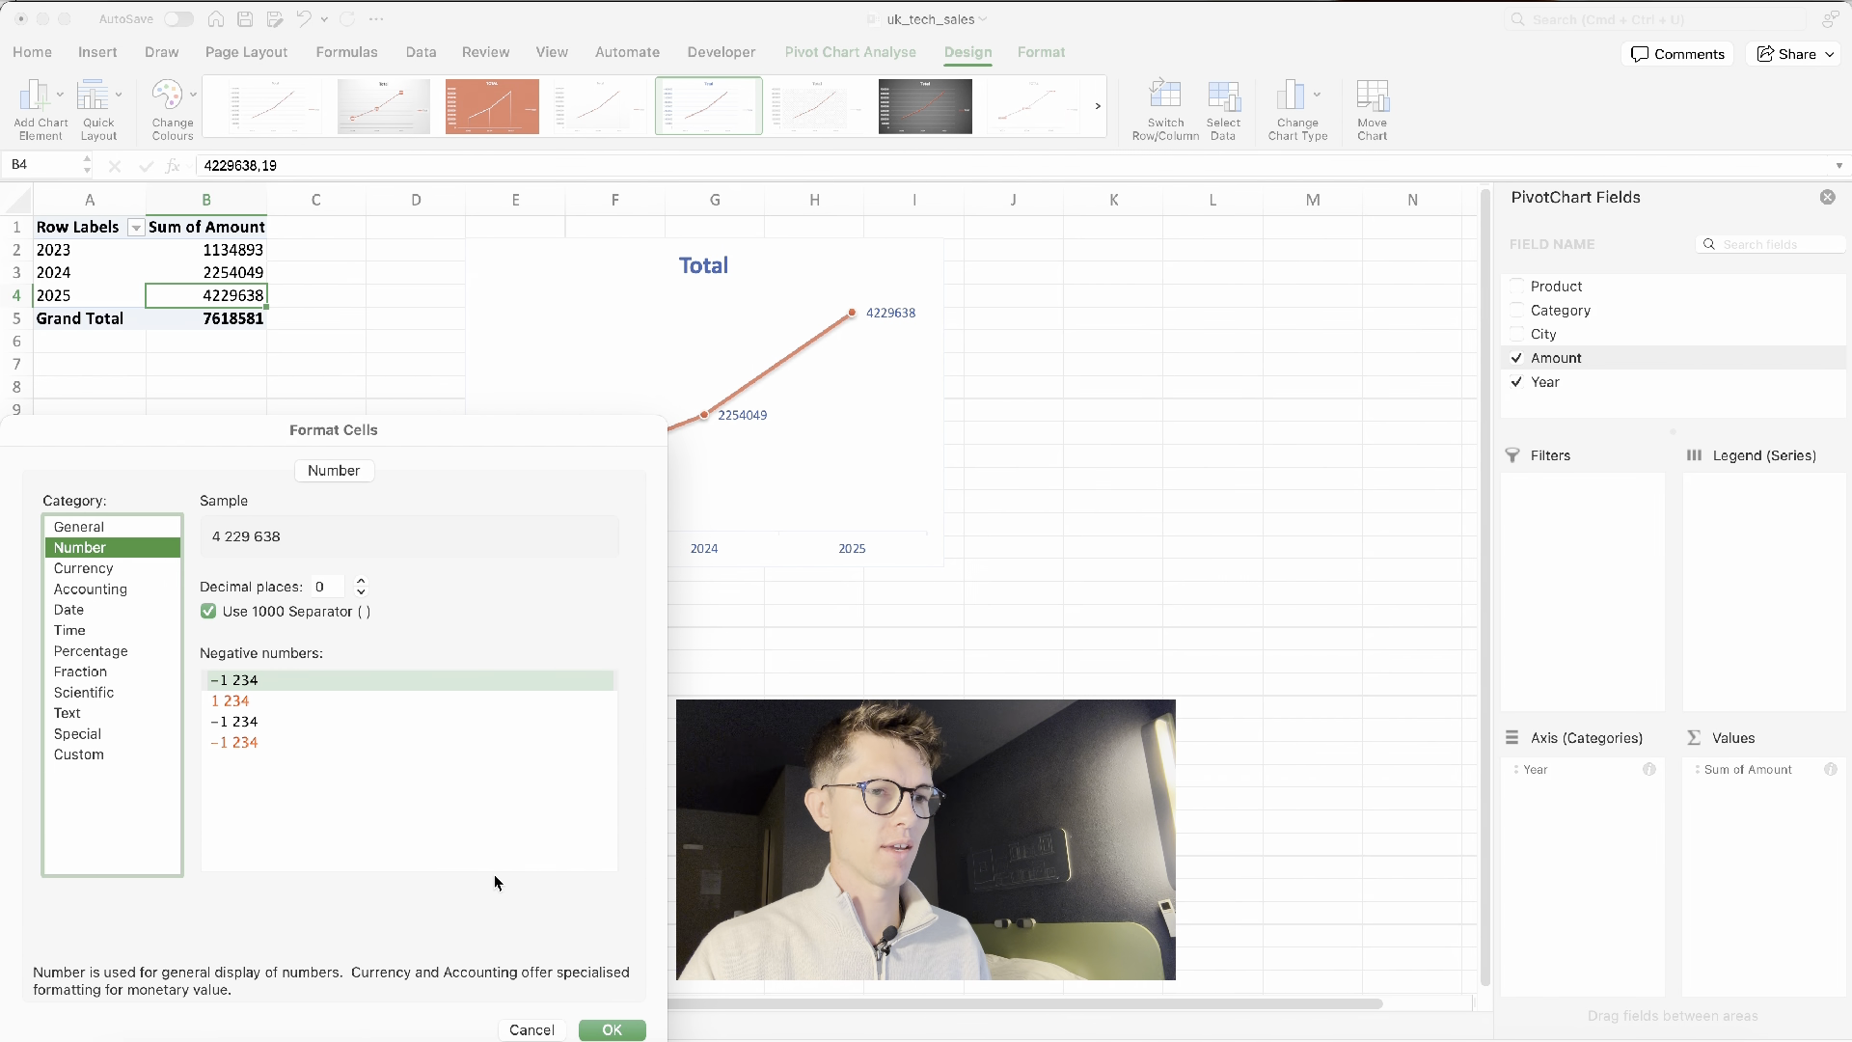
pyautogui.click(612, 1029)
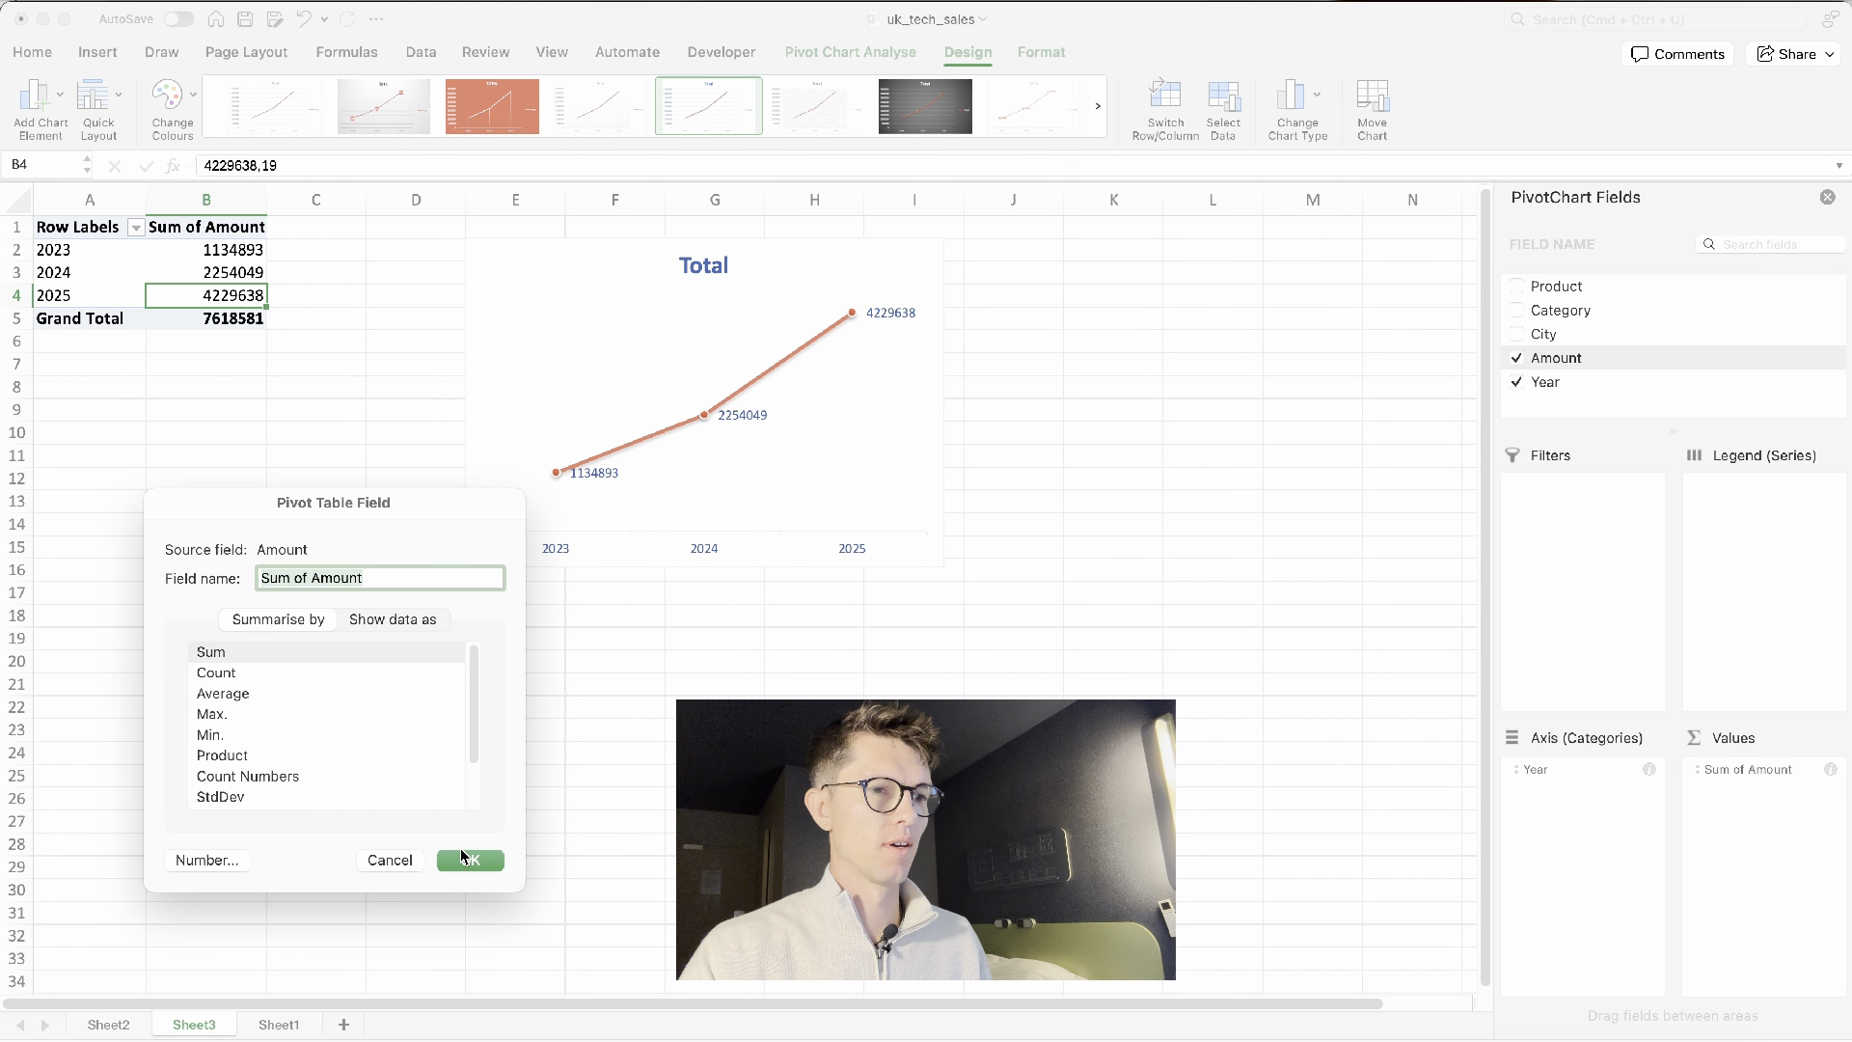
pyautogui.click(461, 867)
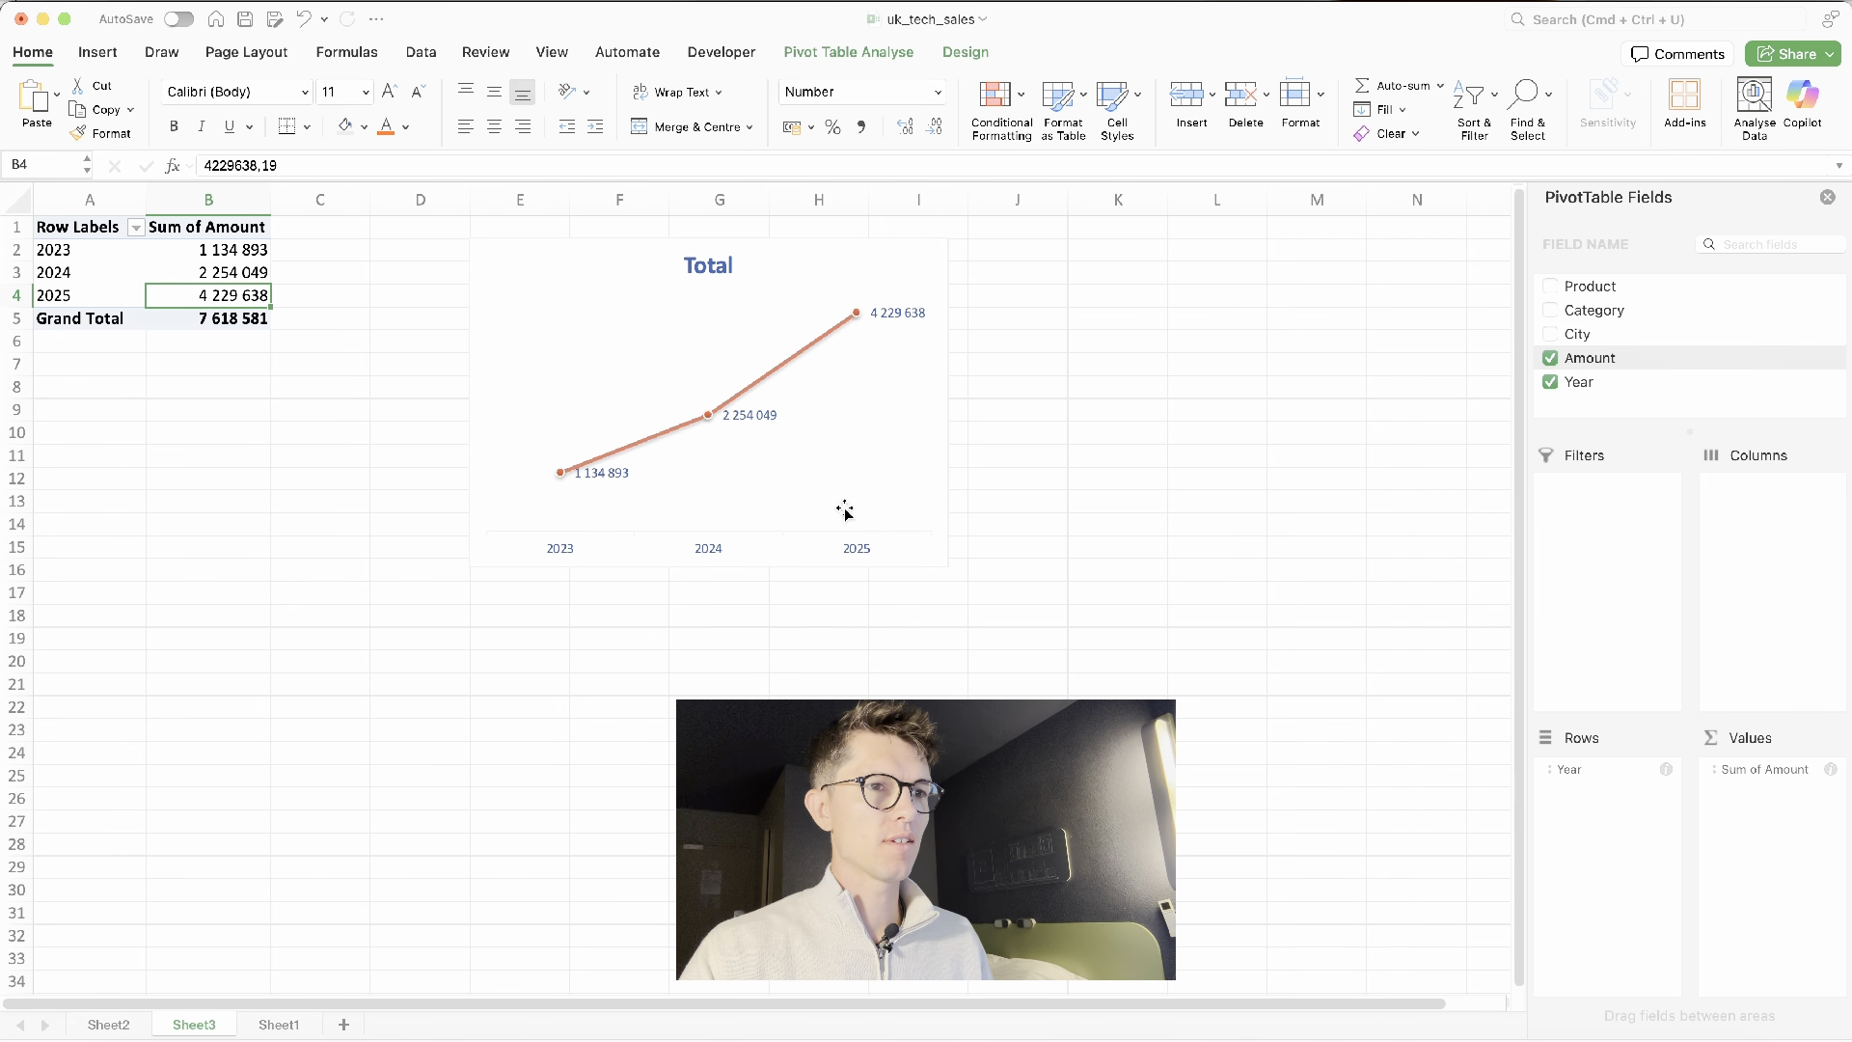
# Title the yearly line chart "Sales by year (£)"
pyautogui.click(714, 267)
pyautogui.doubleClick(714, 268)
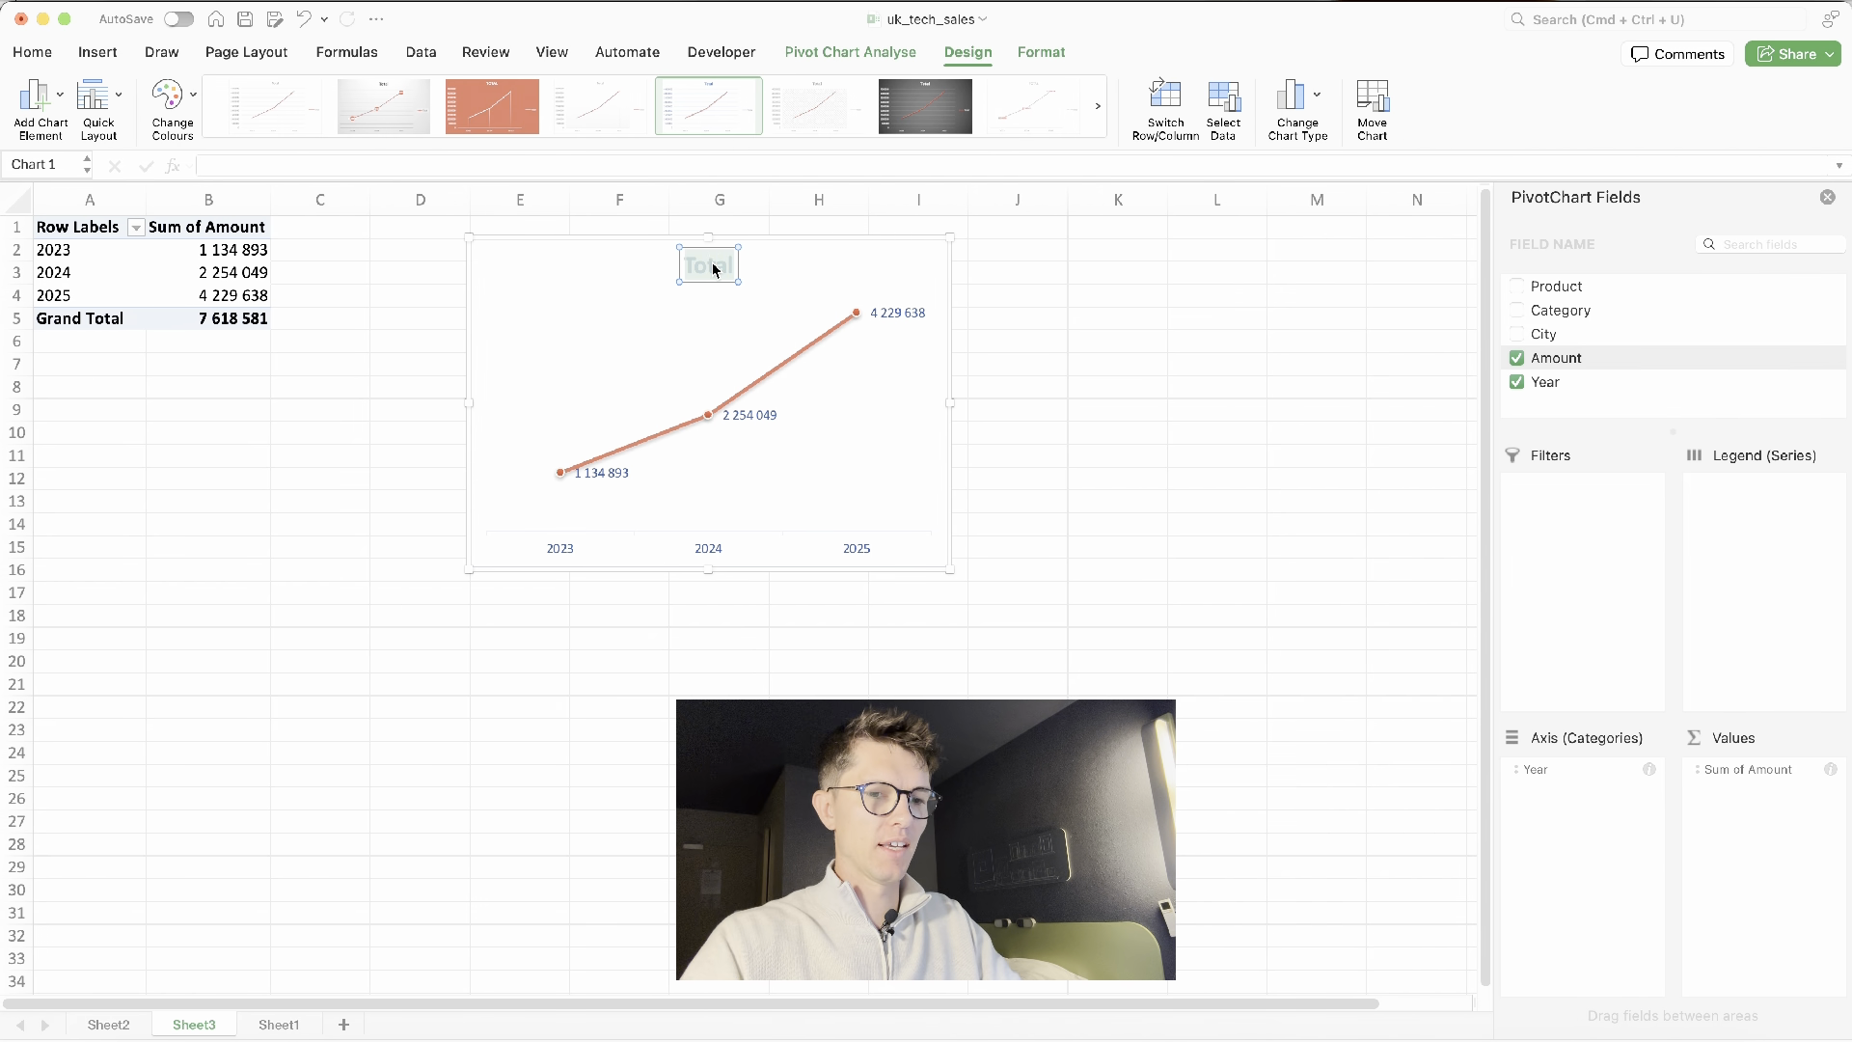
pyautogui.write('Sales by')
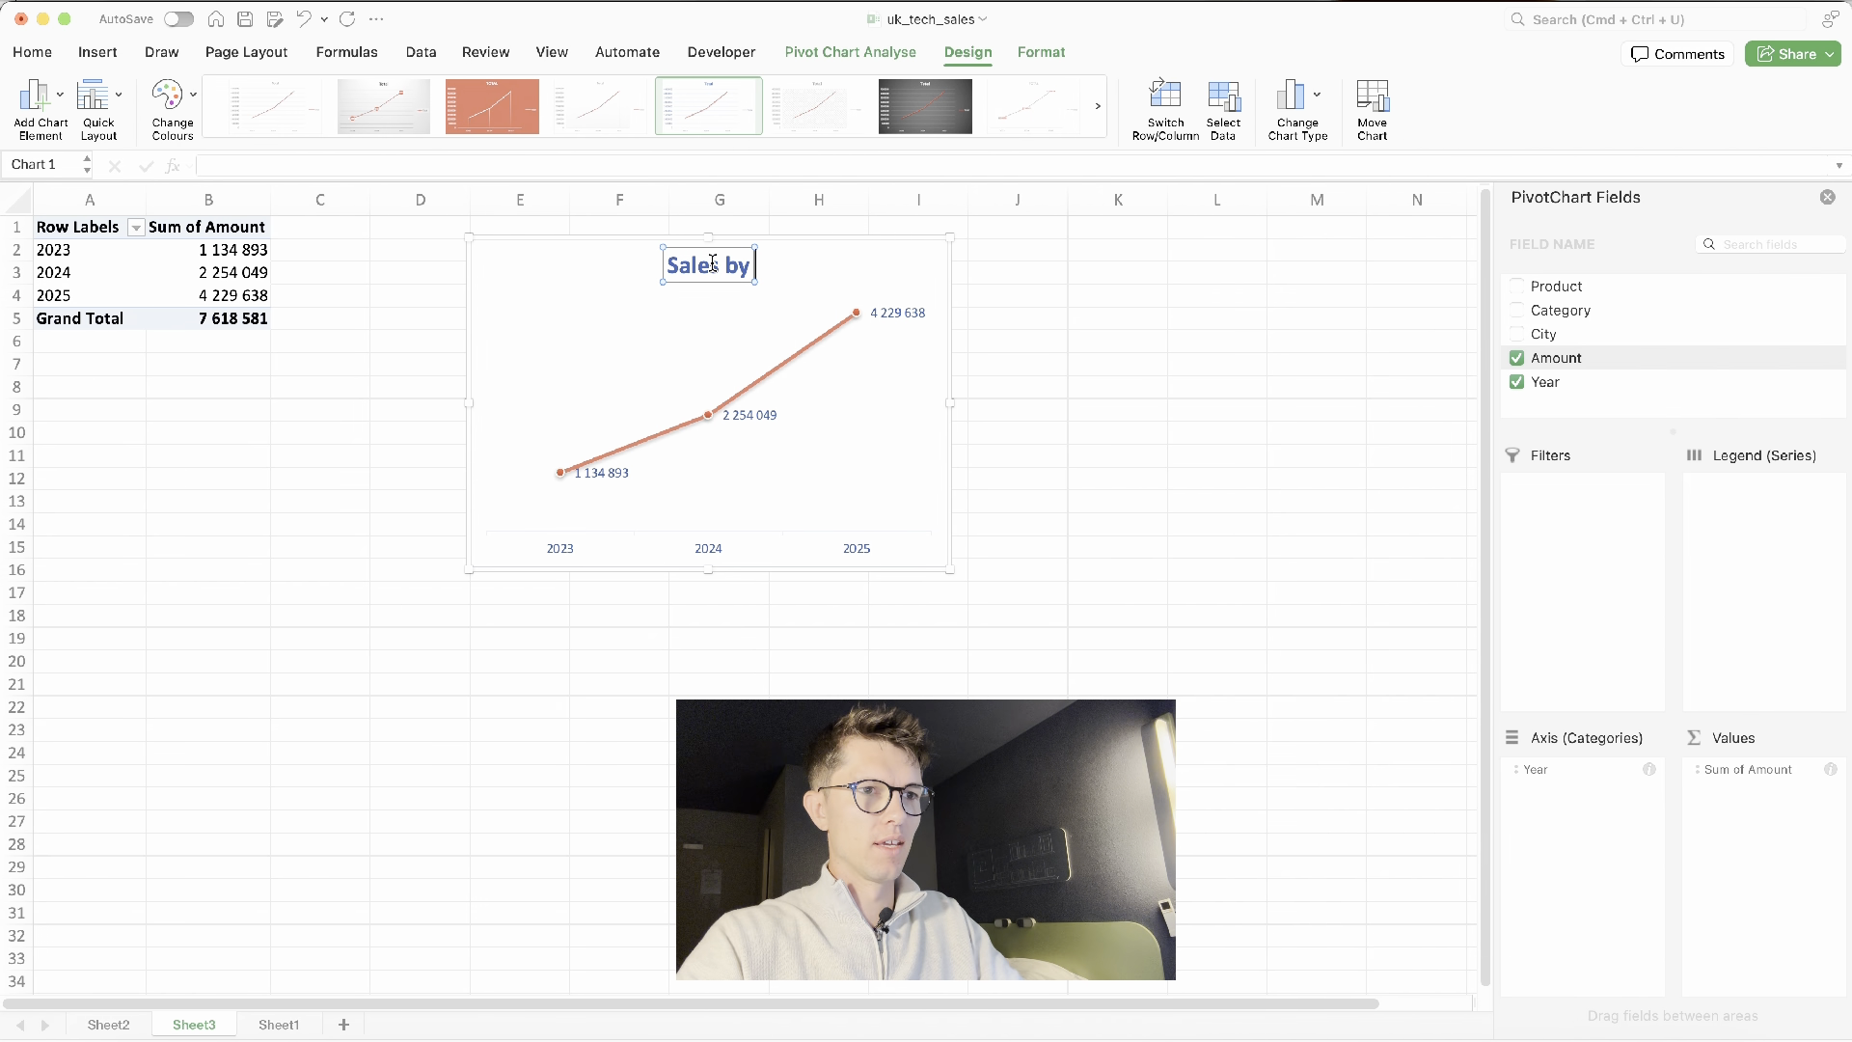
pyautogui.write(' year (')
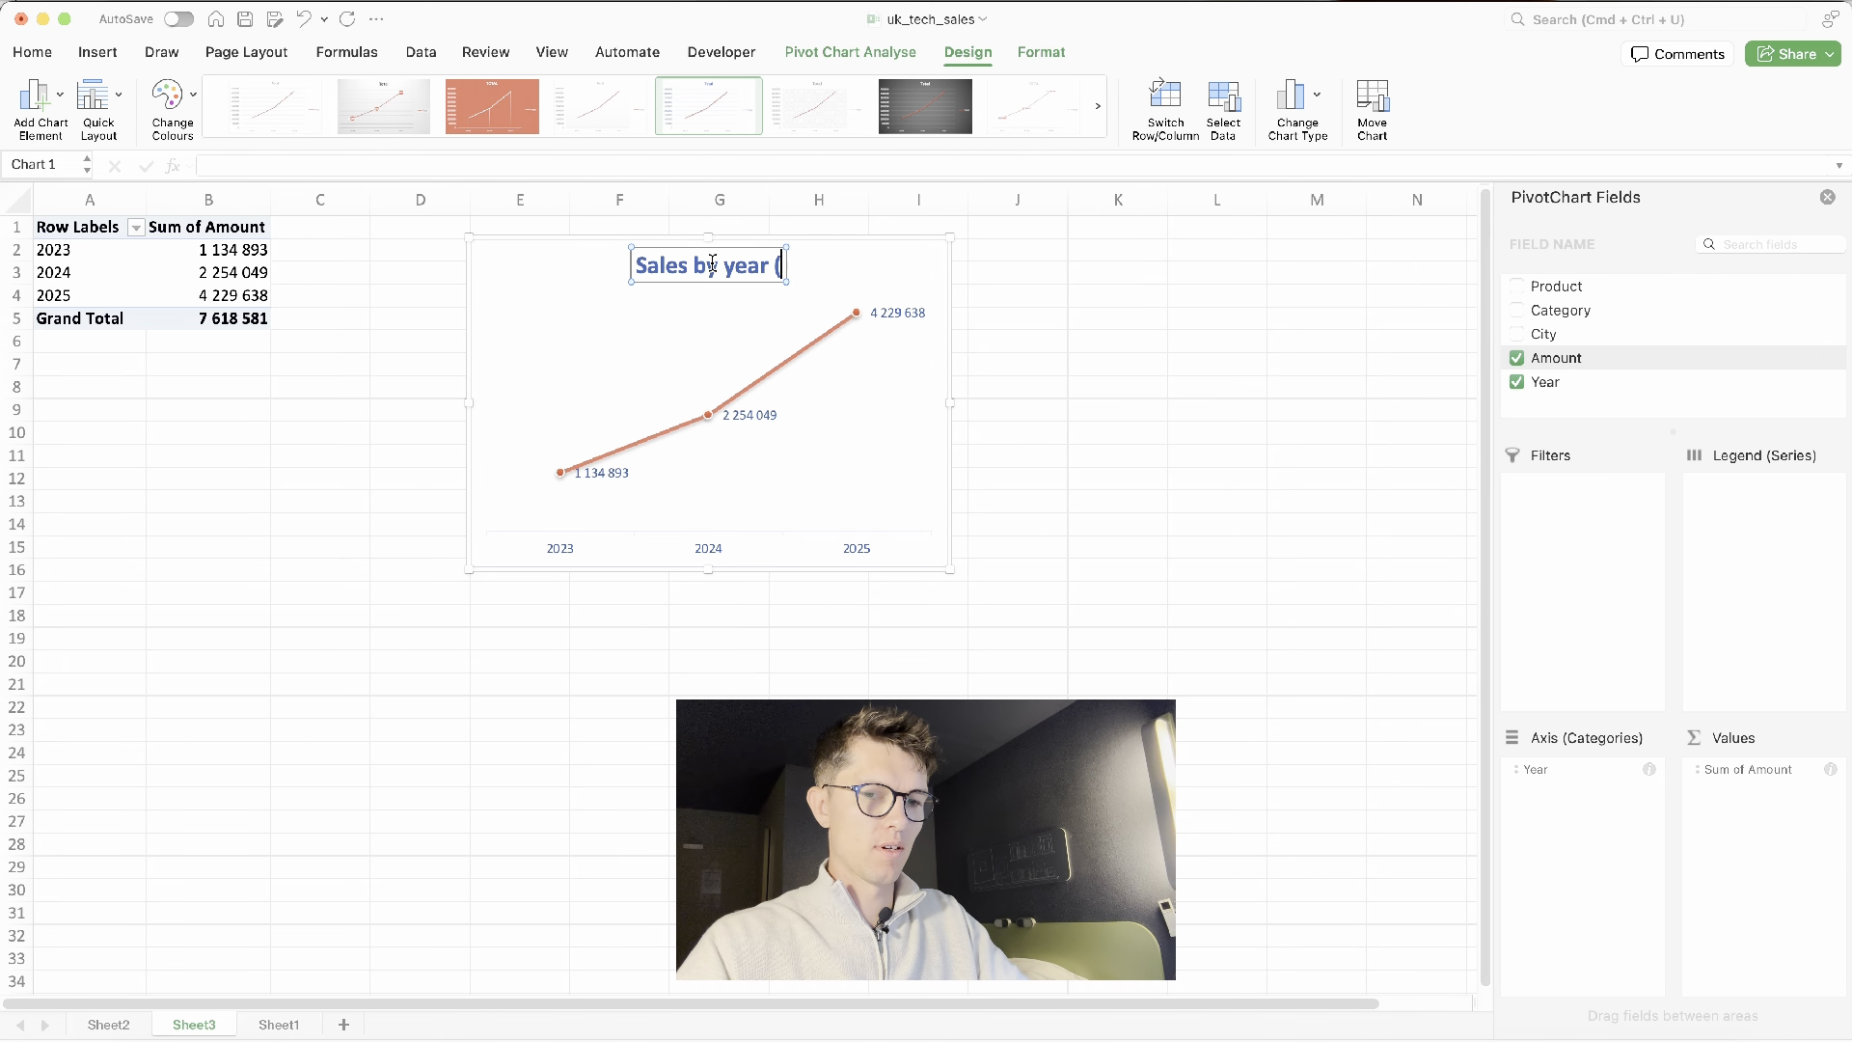
pyautogui.write('£)')
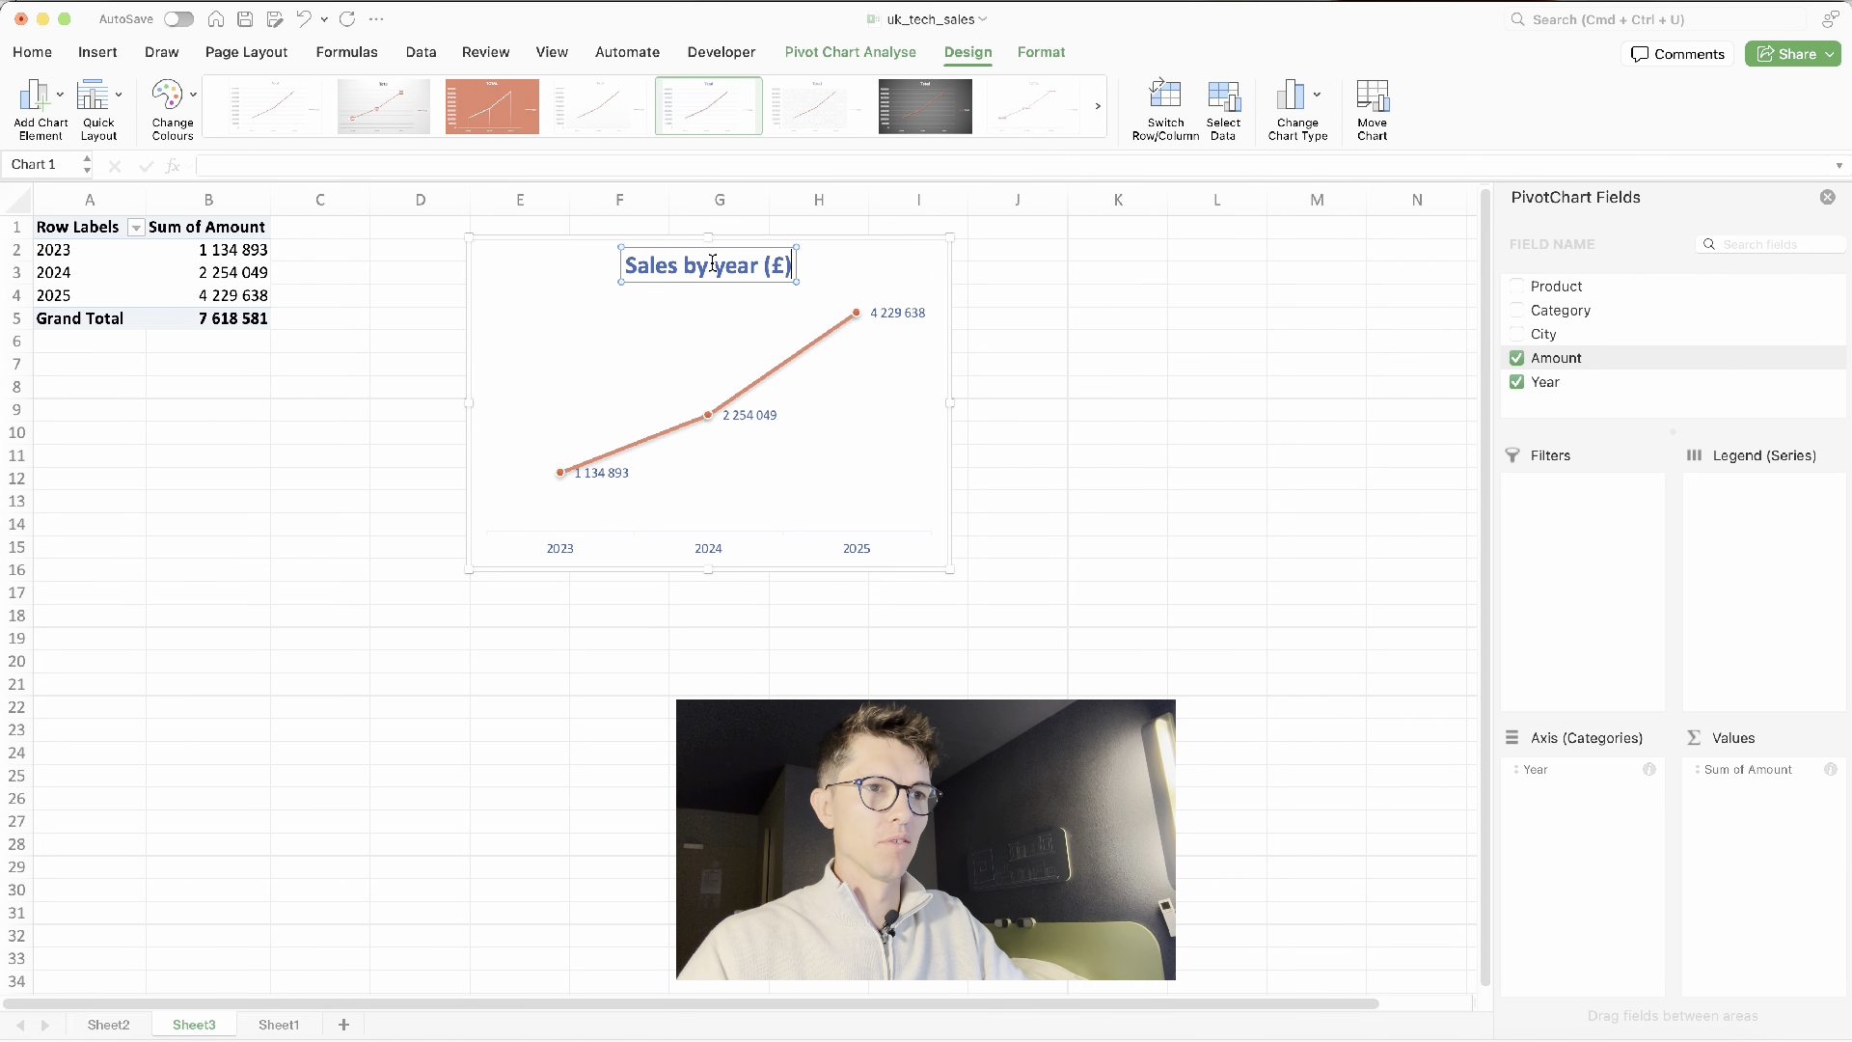
pyautogui.click(1077, 396)
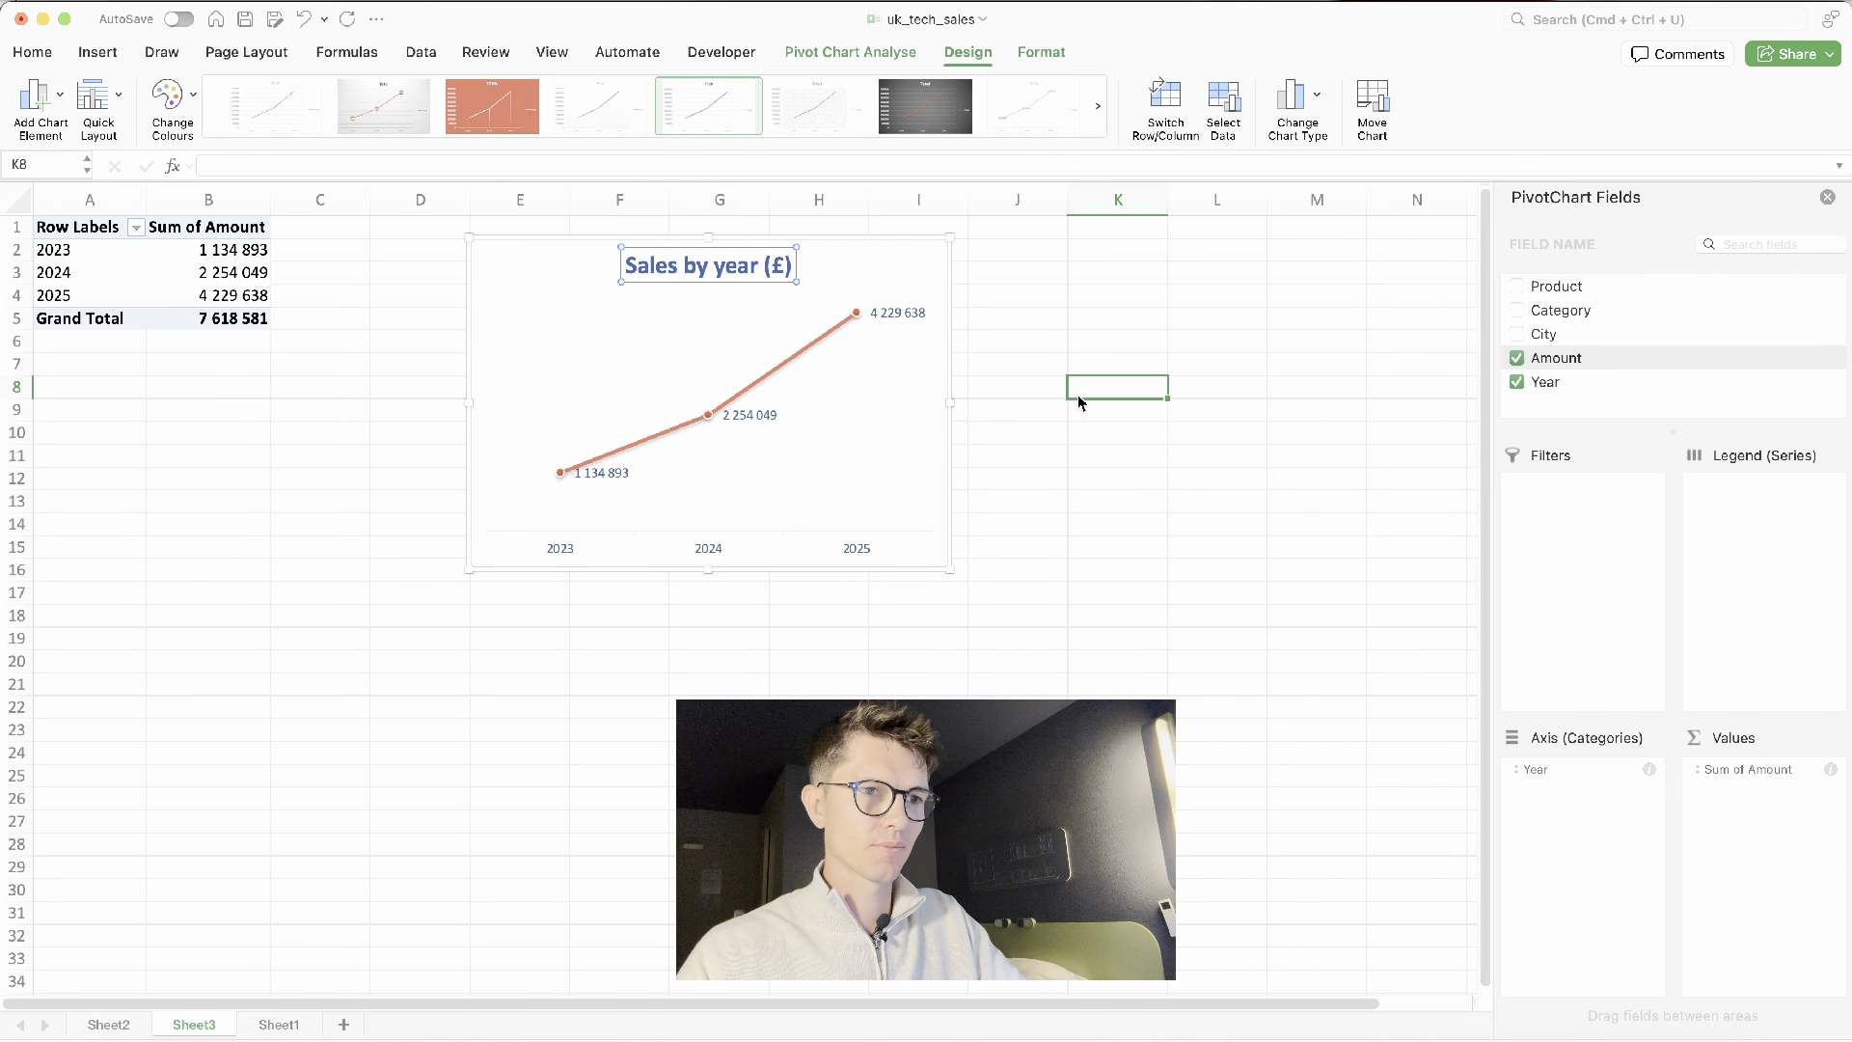
# Insert a third PivotChart from Table1 on Sheet1, placed on a new worksheet
pyautogui.click(289, 1021)
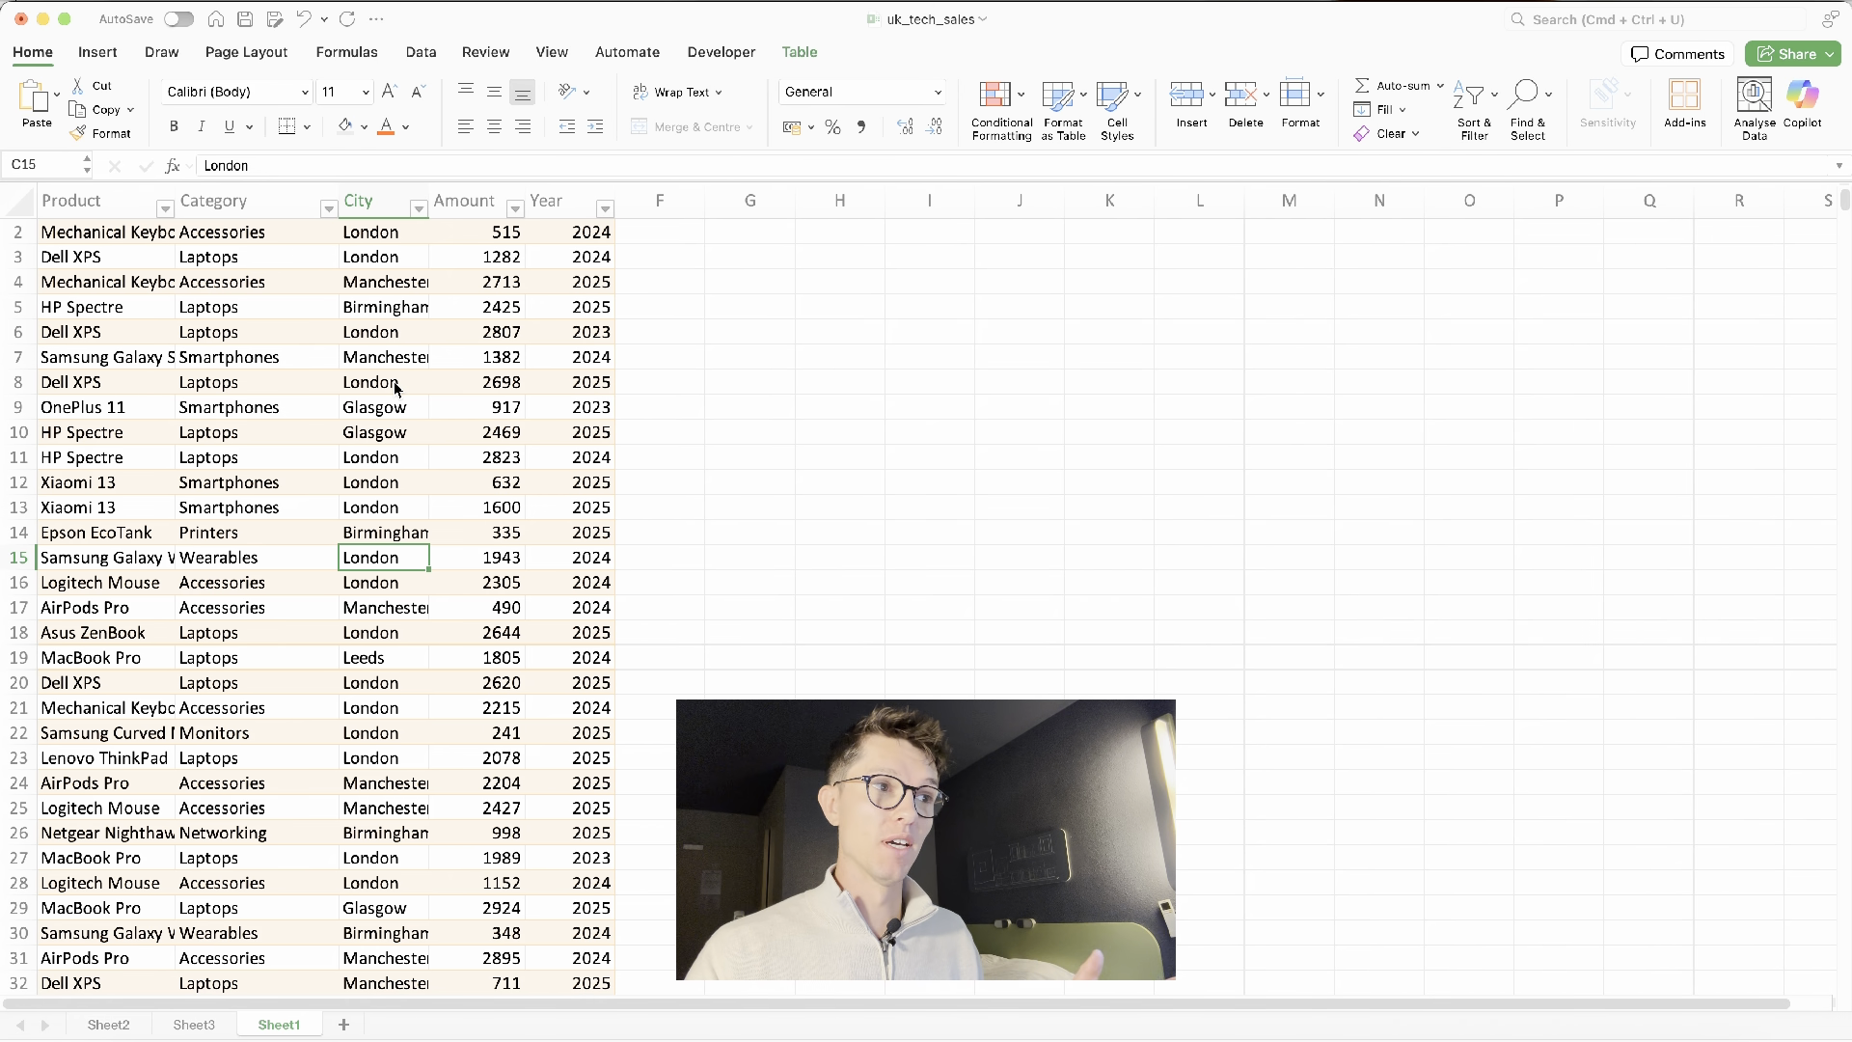
pyautogui.click(98, 52)
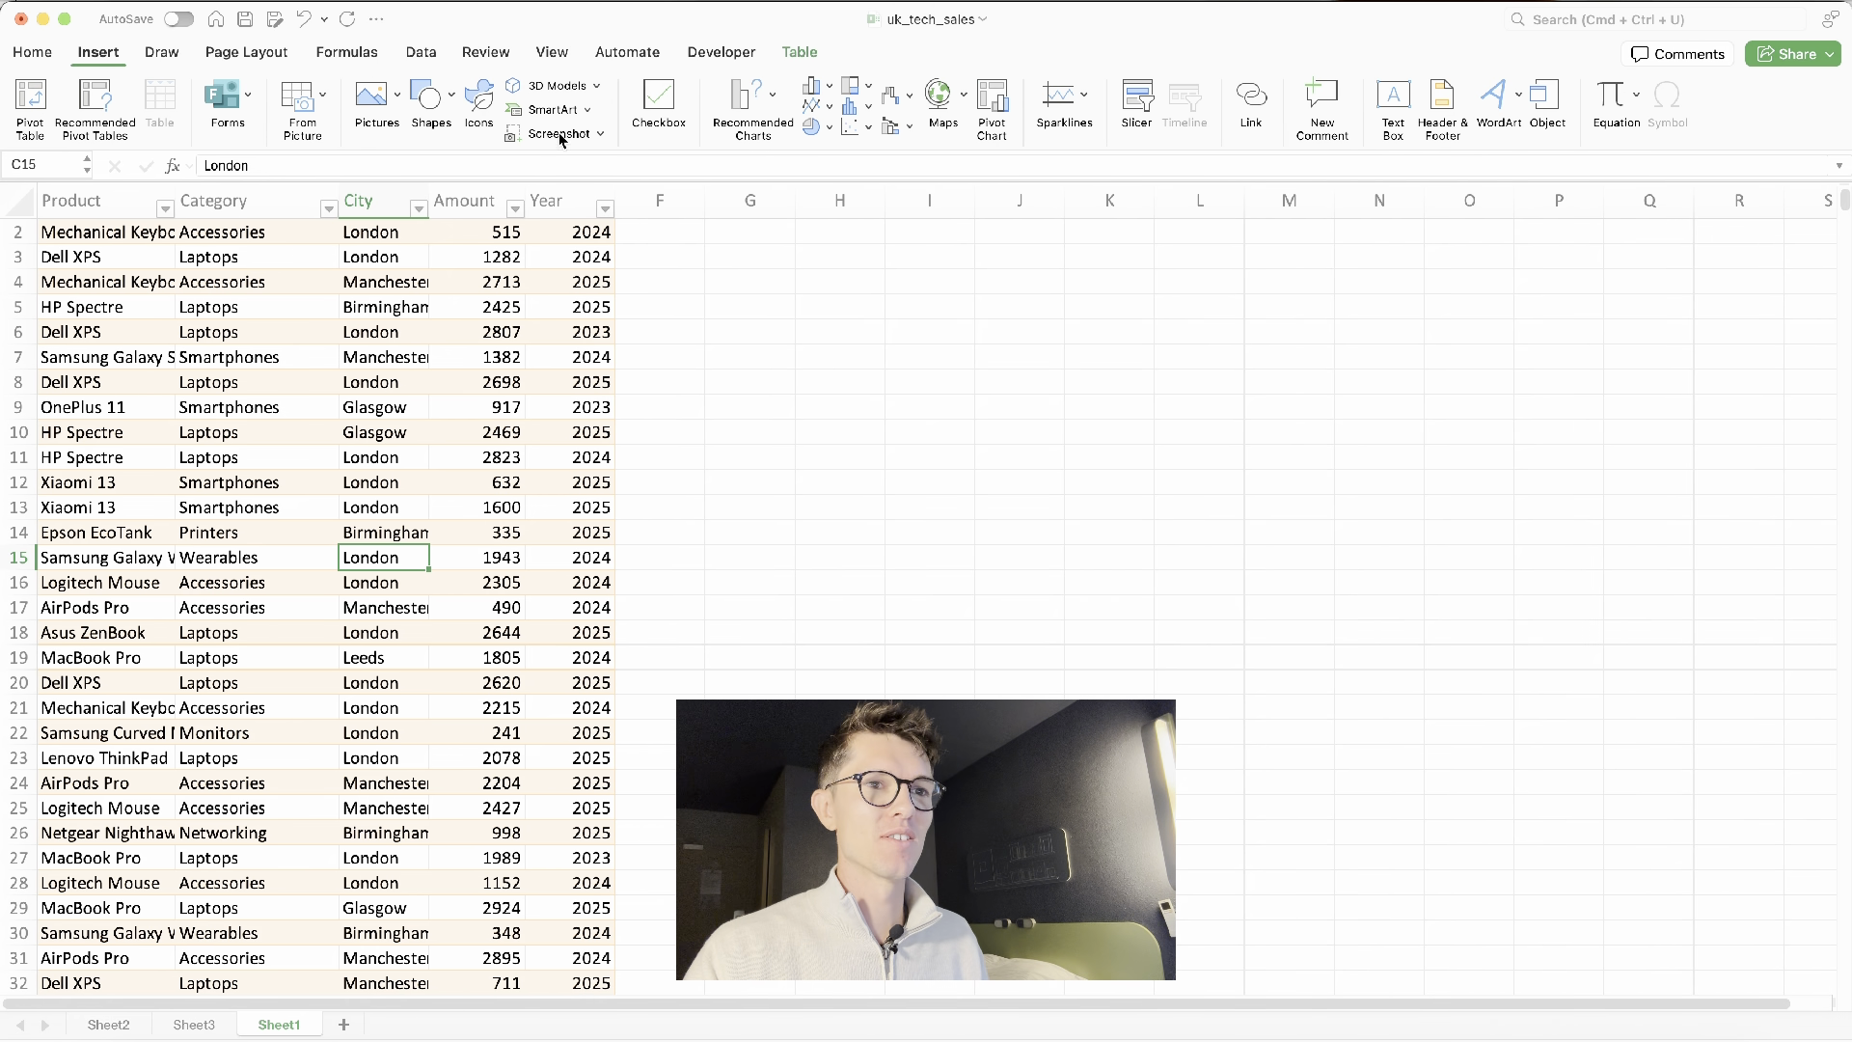
pyautogui.click(1001, 101)
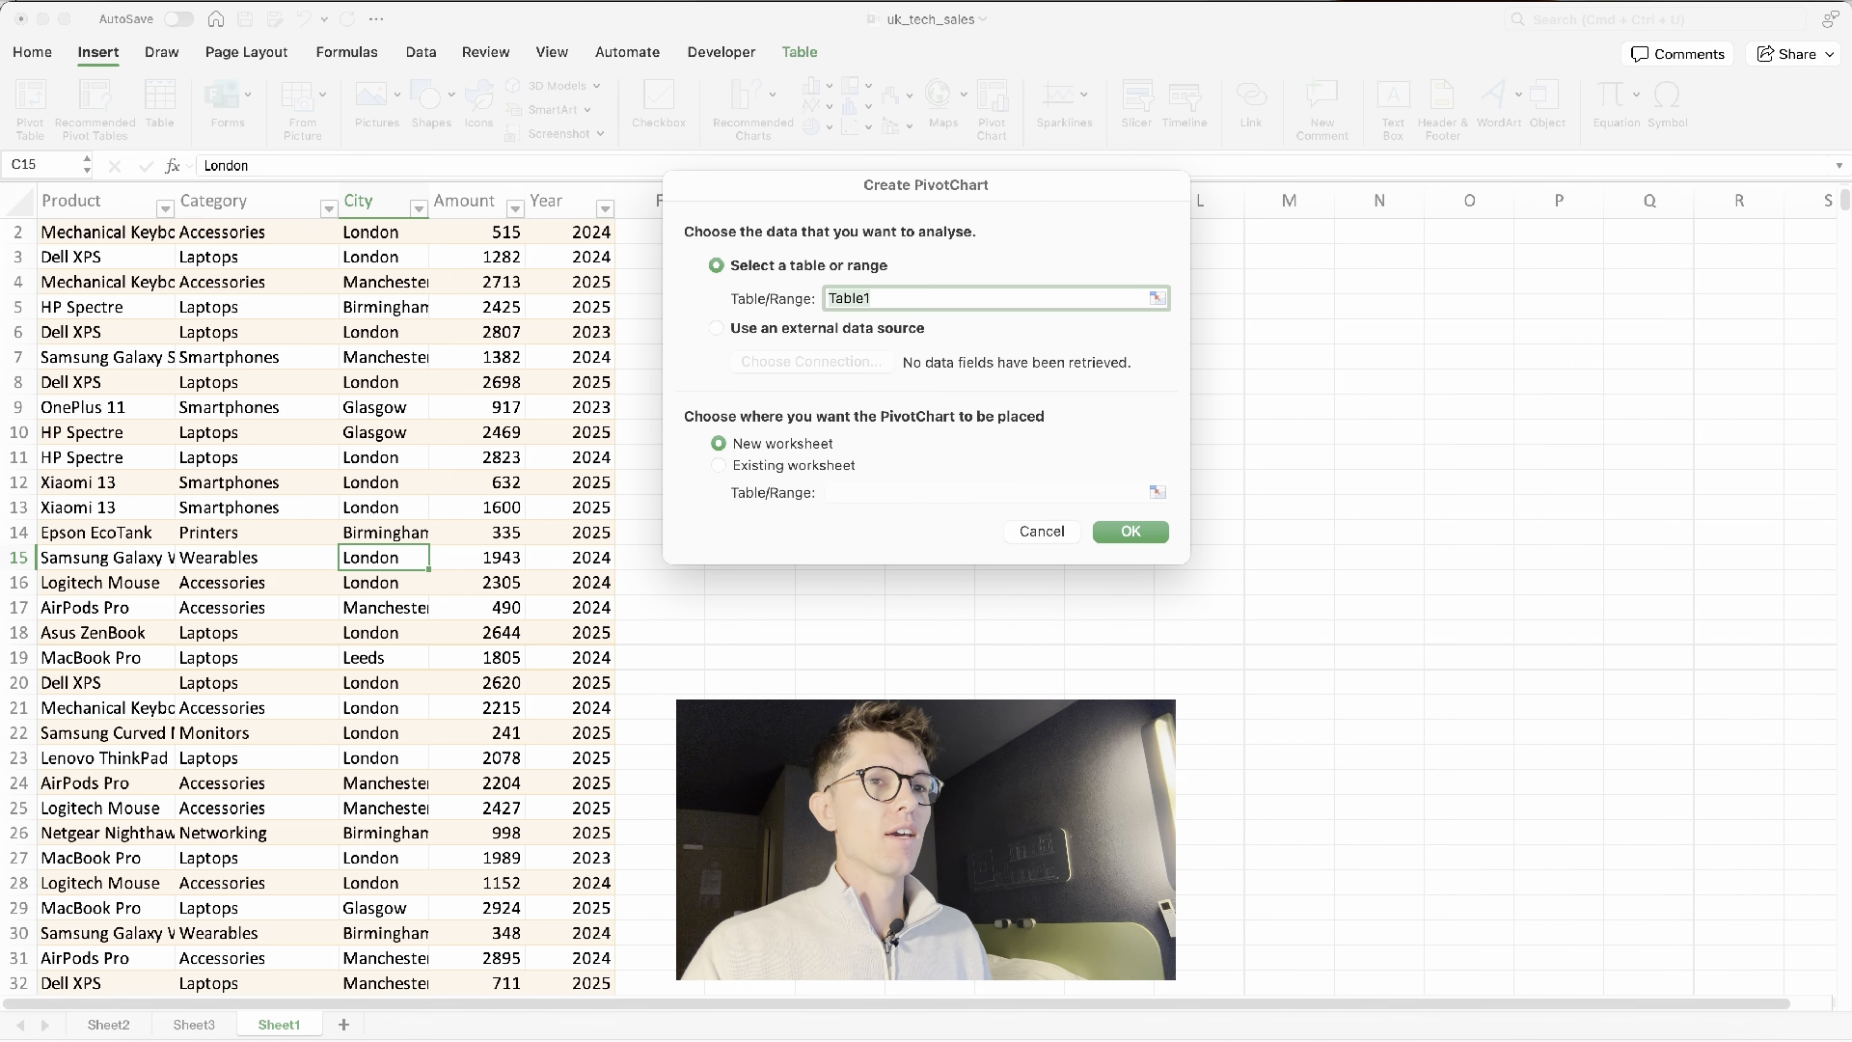
pyautogui.press('Return')
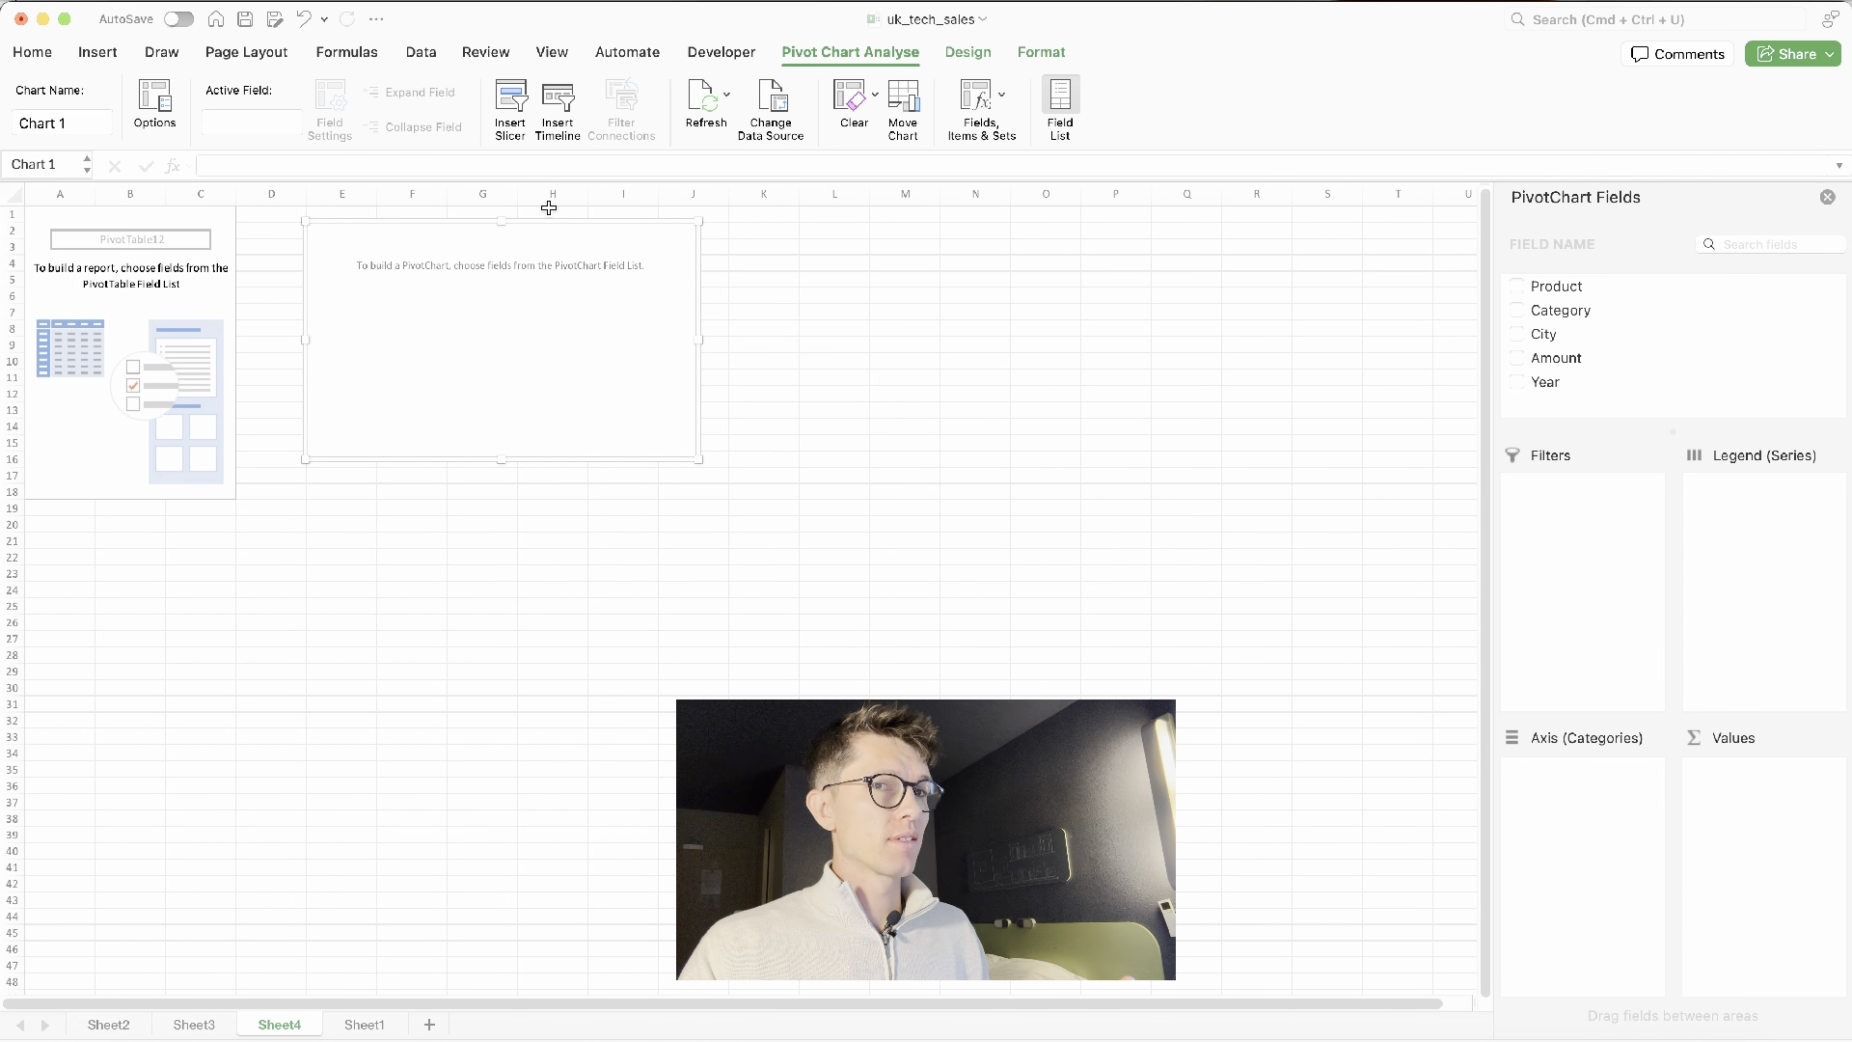
# Set Category as the axis and Sum of Amount as the values, and move the chart closer to the pivot table, starting in column C
pyautogui.click(1516, 310)
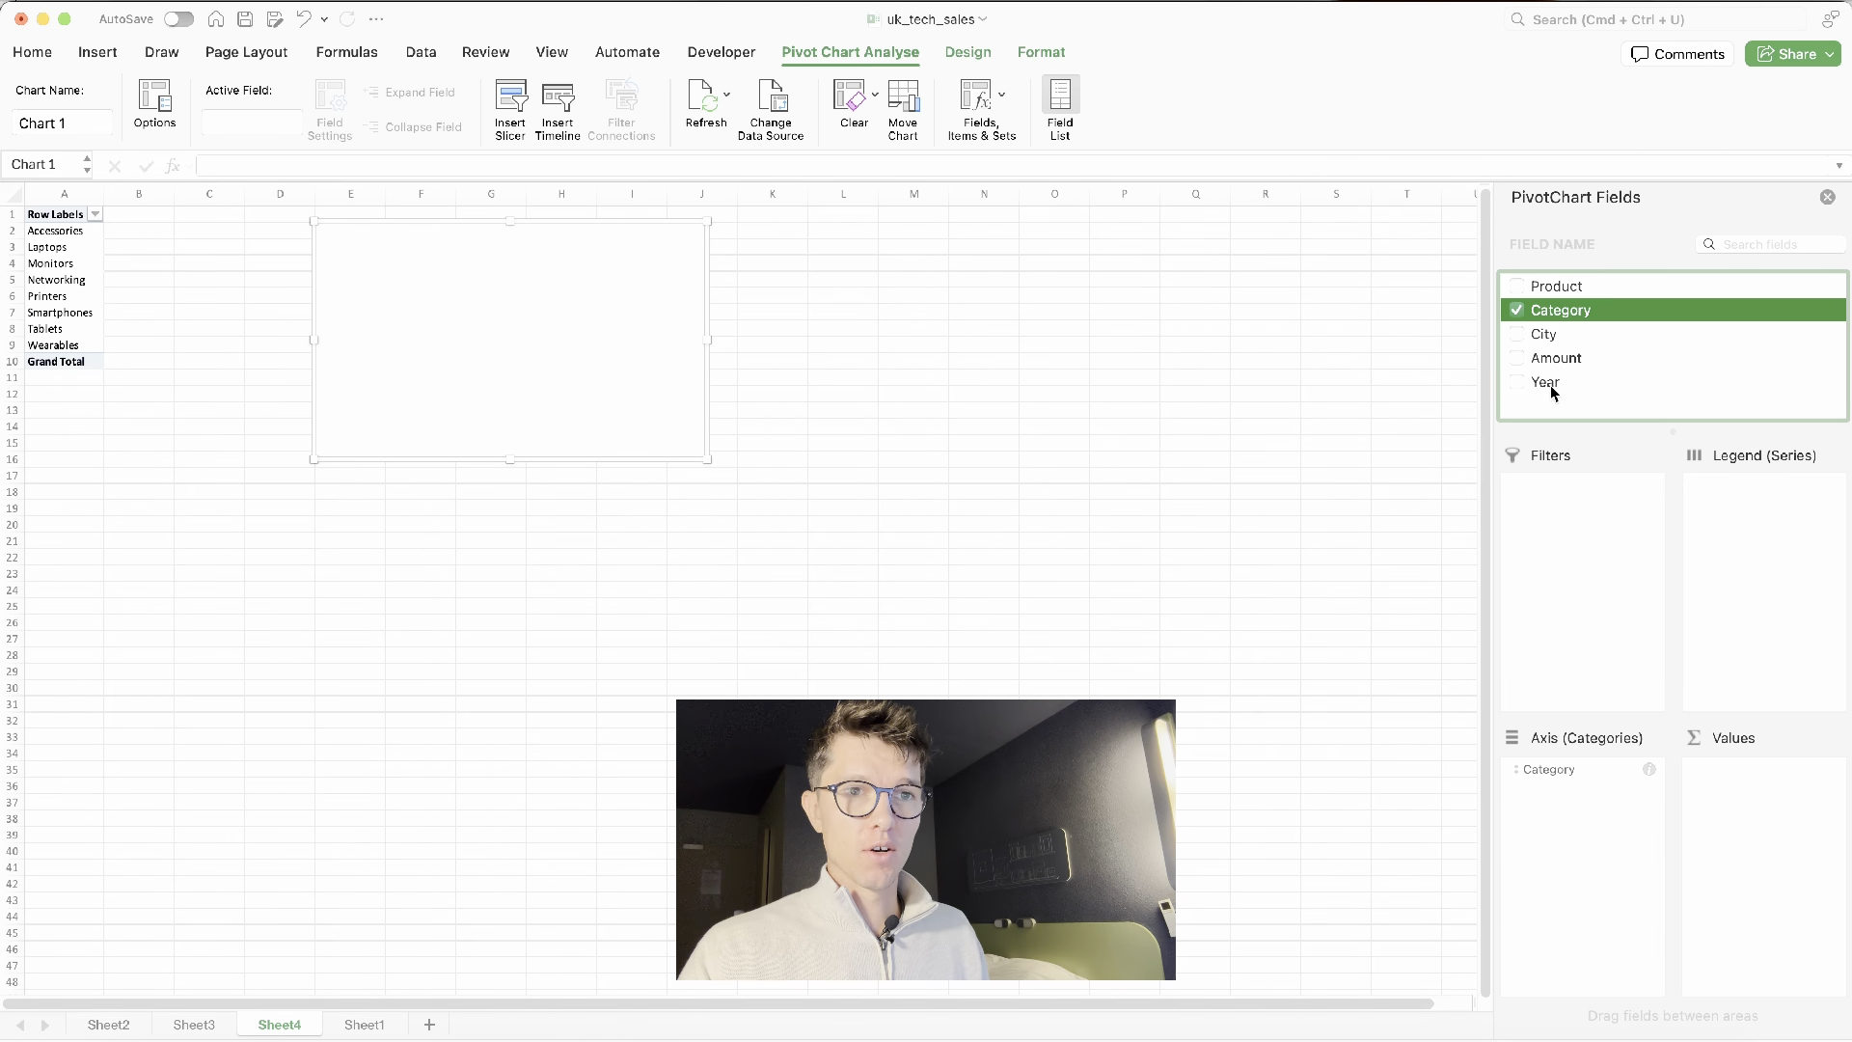
pyautogui.click(1526, 359)
pyautogui.scroll(5, 407, 471)
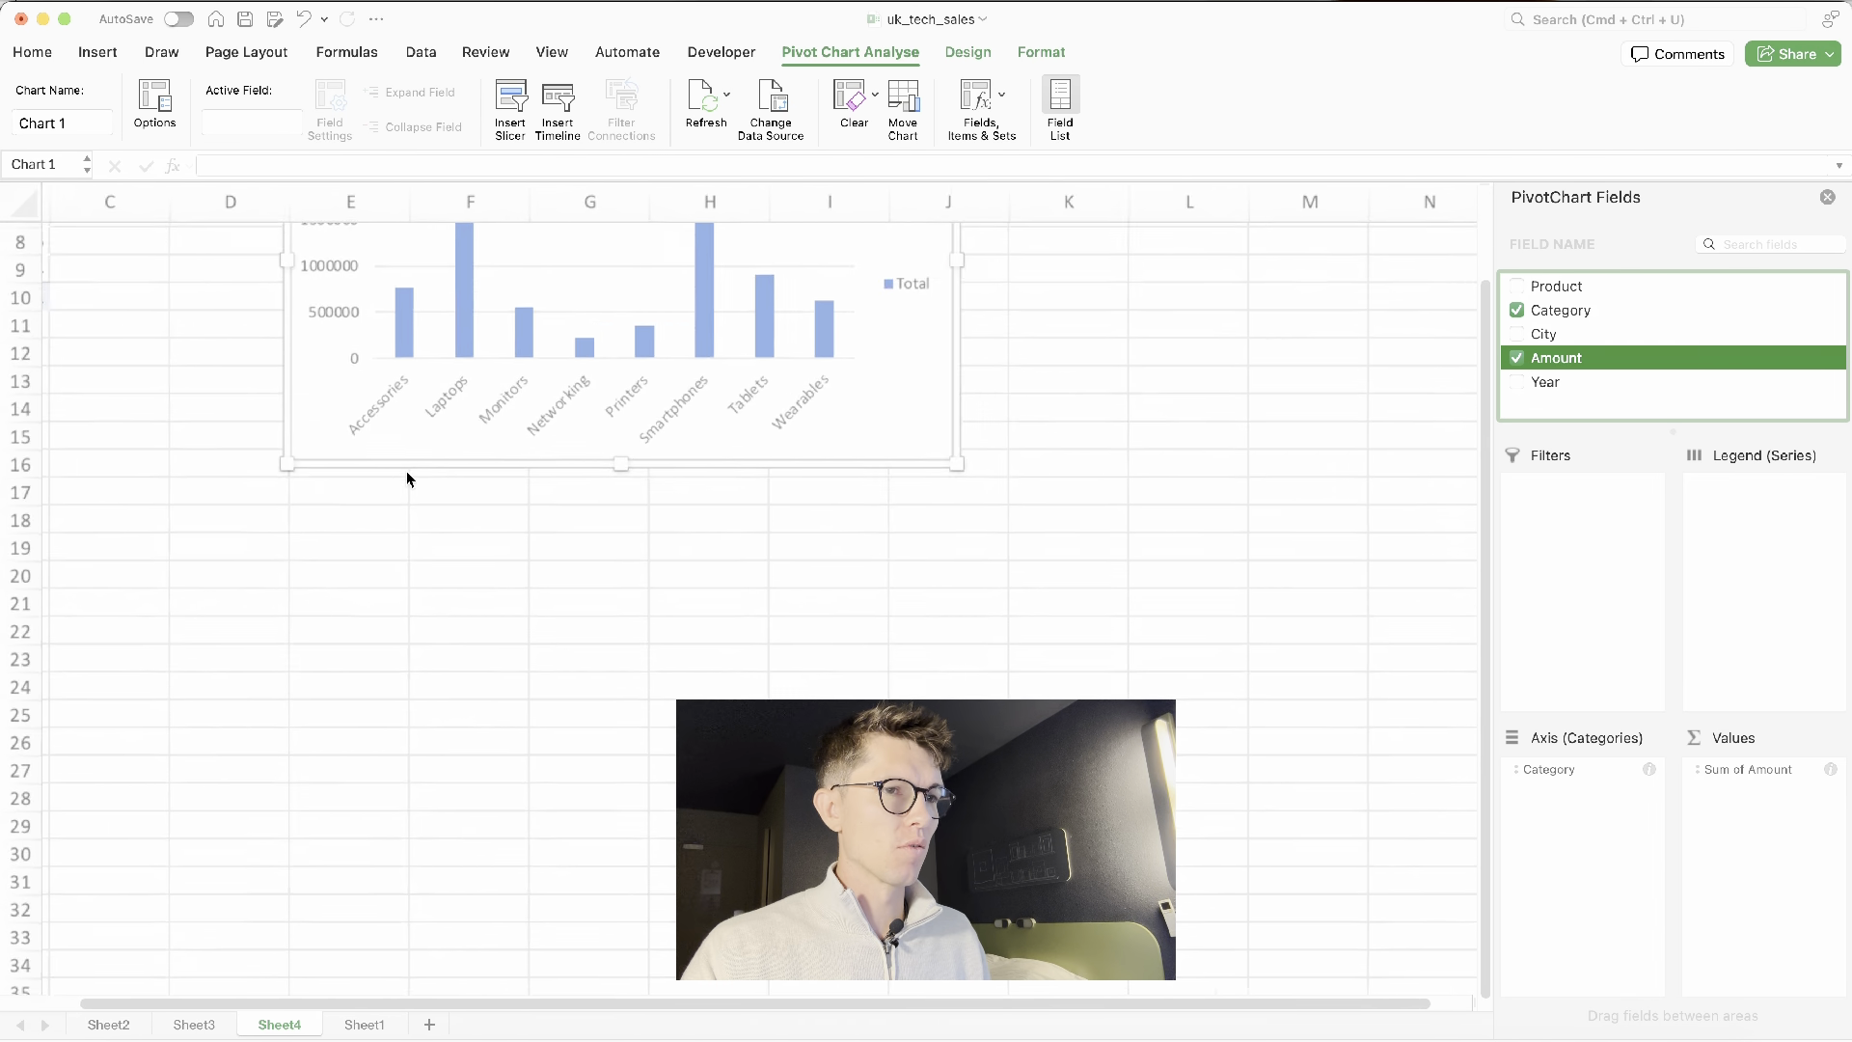
pyautogui.scroll(-3, 407, 479)
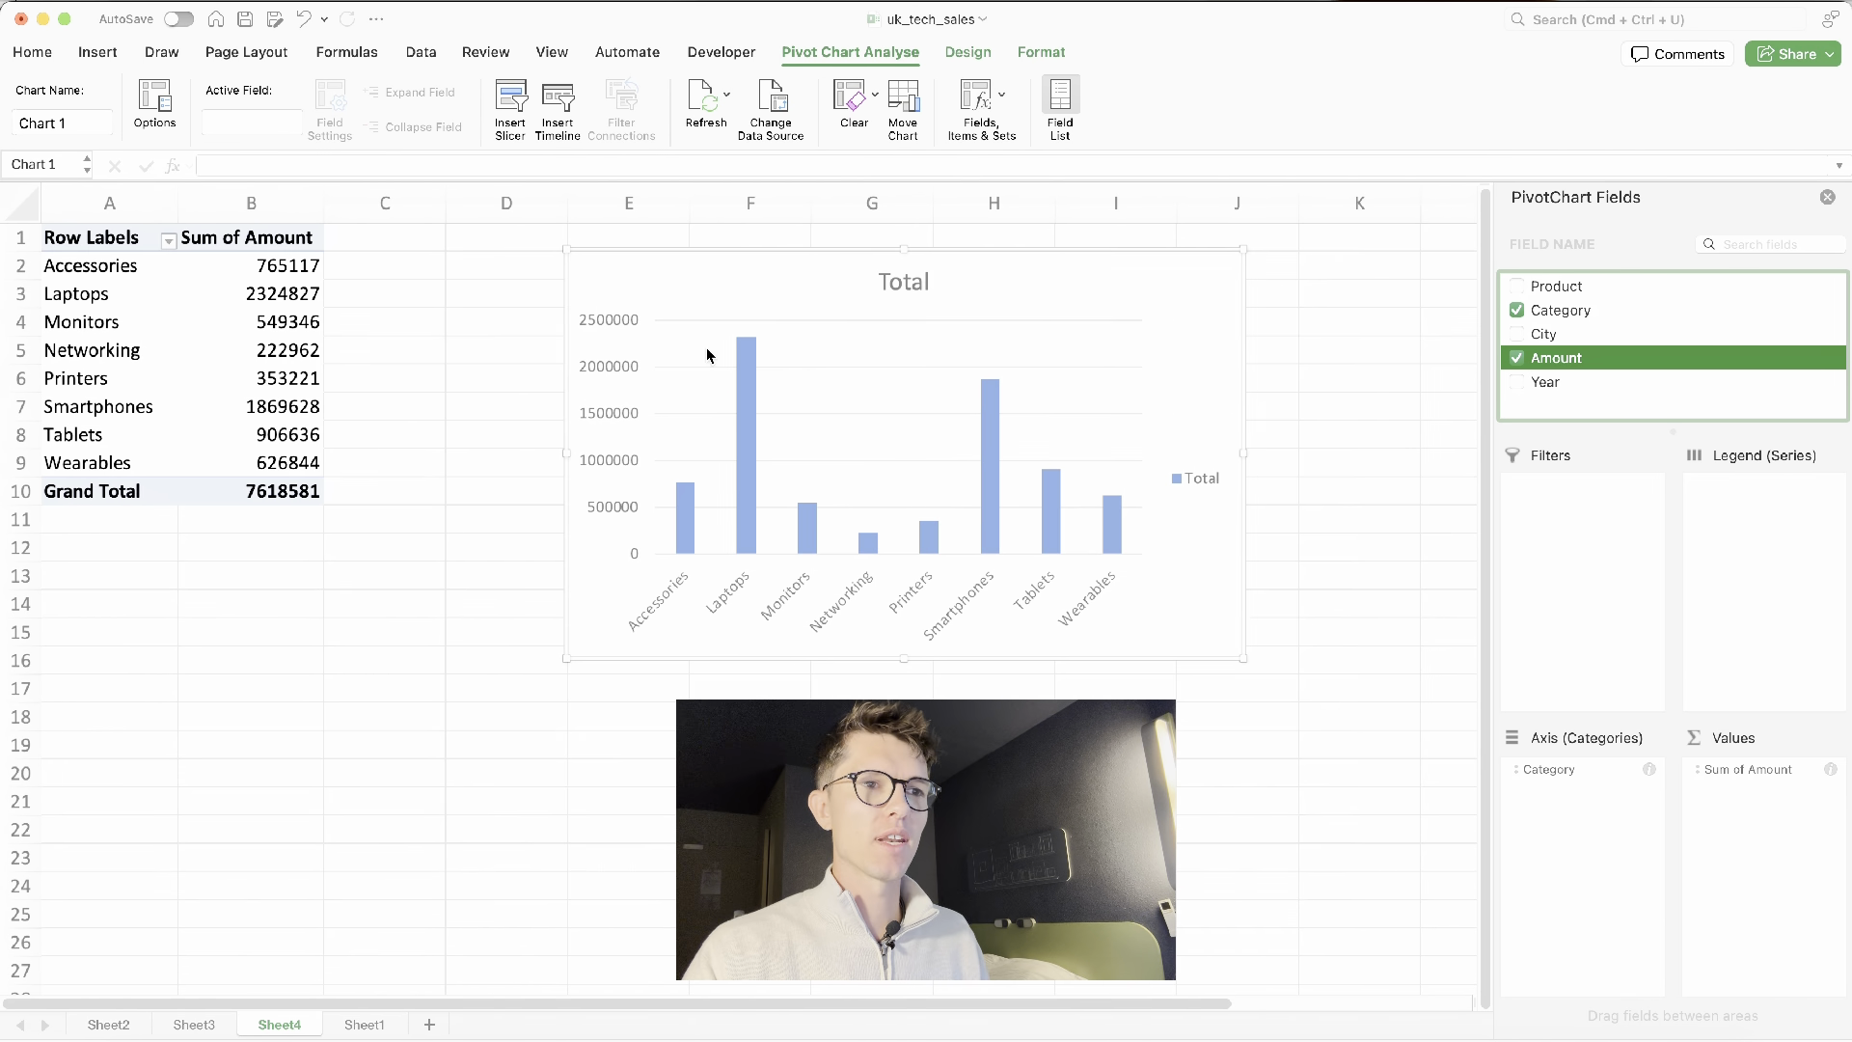
pyautogui.moveTo(826, 286); pyautogui.dragTo(688, 268)
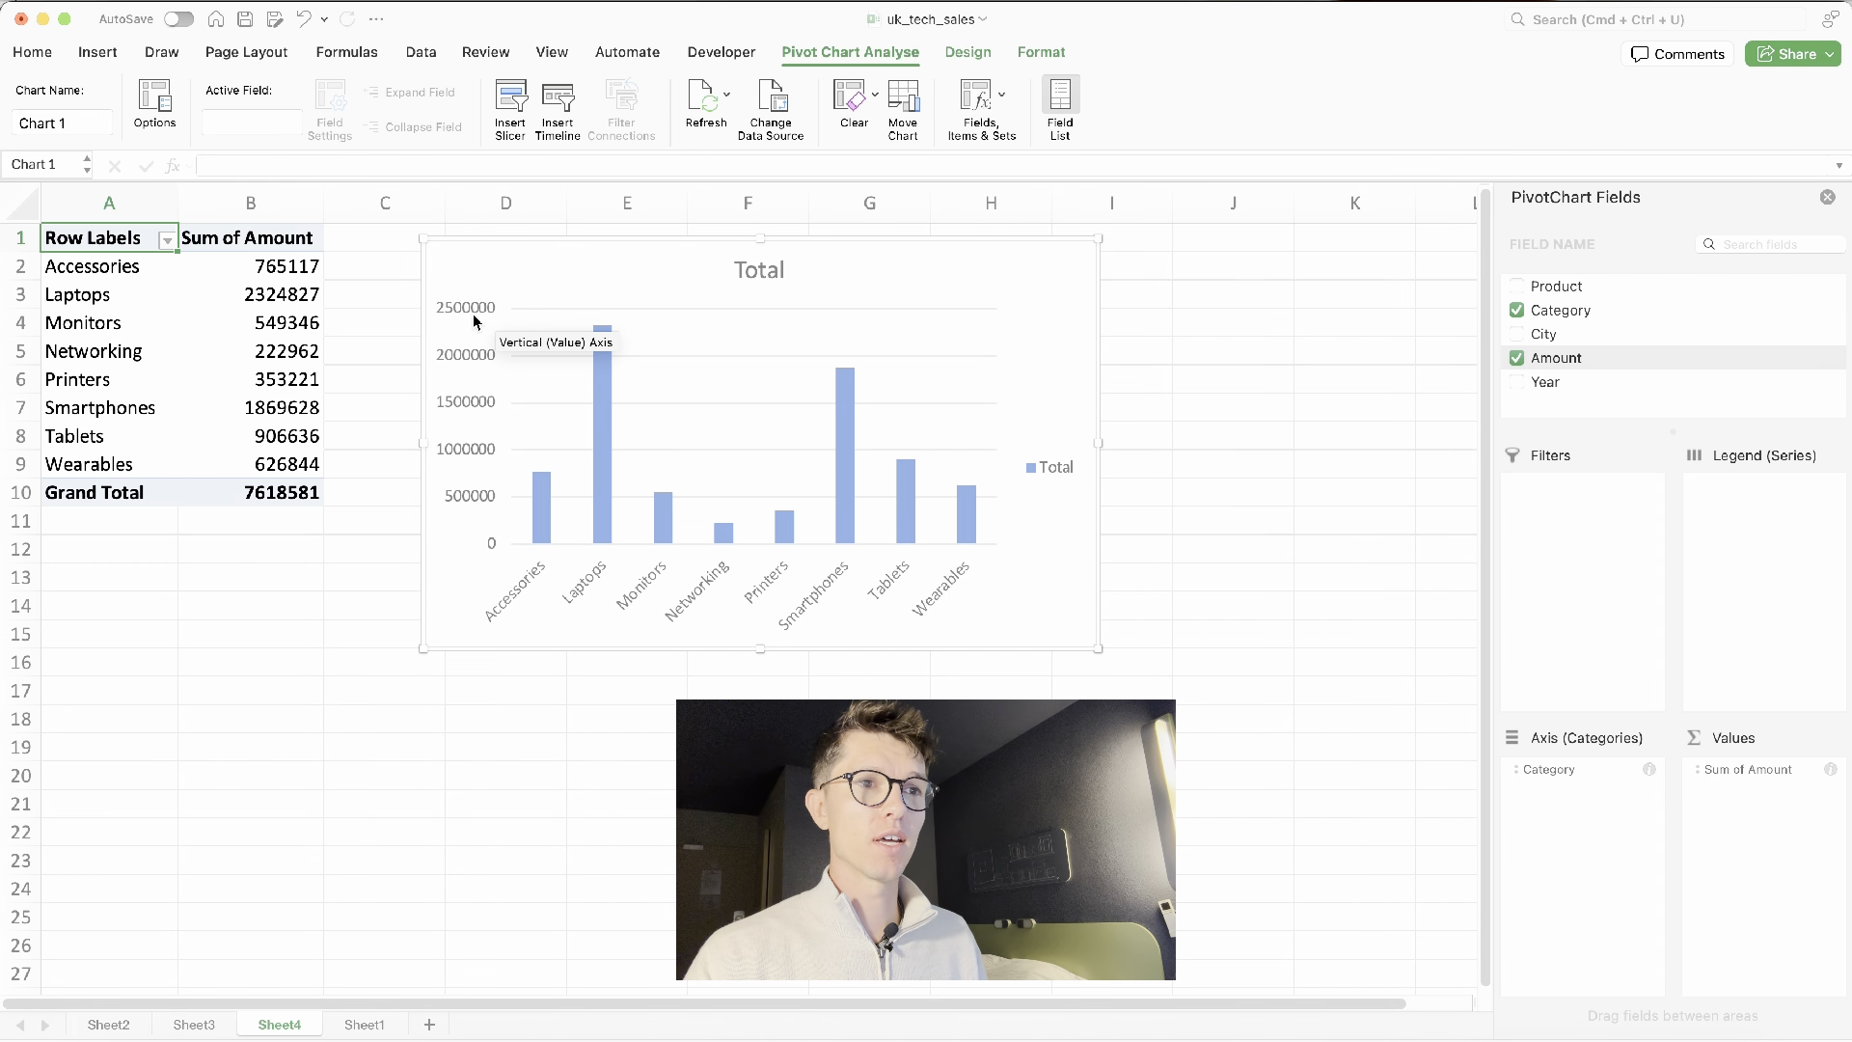
pyautogui.click(968, 52)
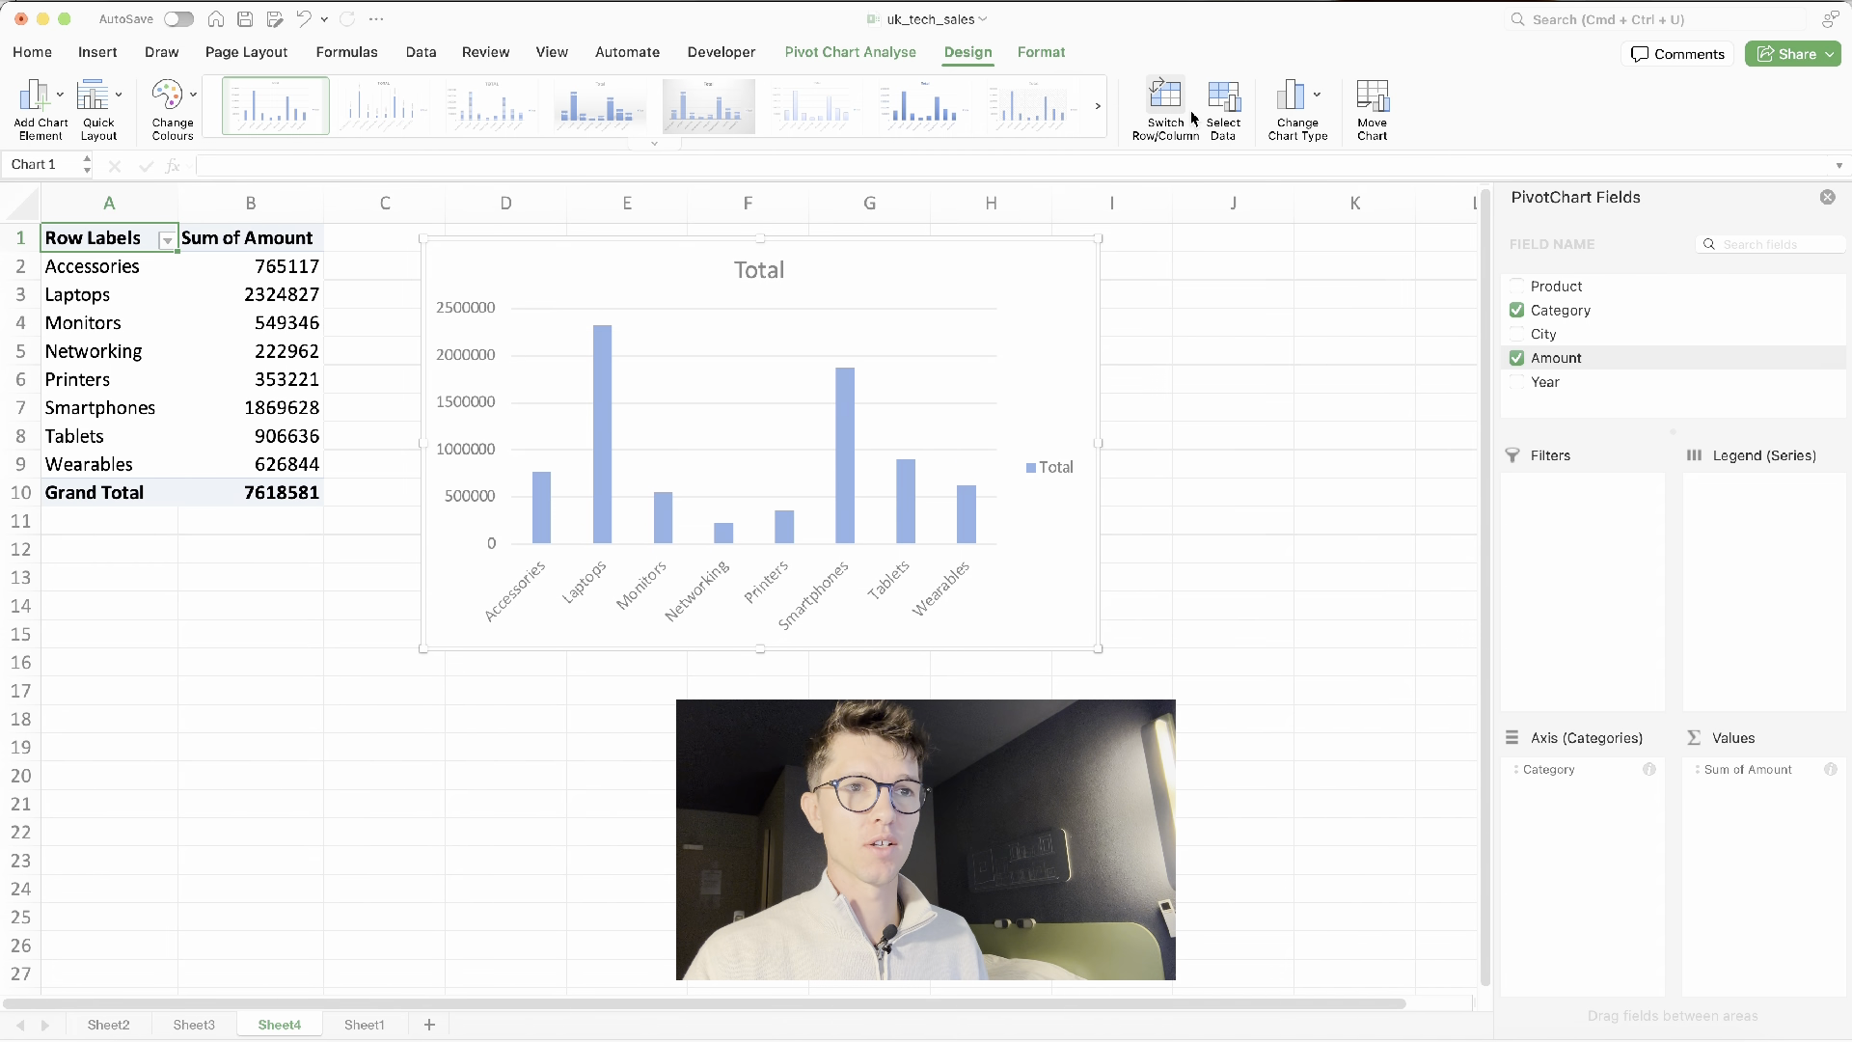
pyautogui.click(1295, 97)
pyautogui.moveTo(1374, 186)
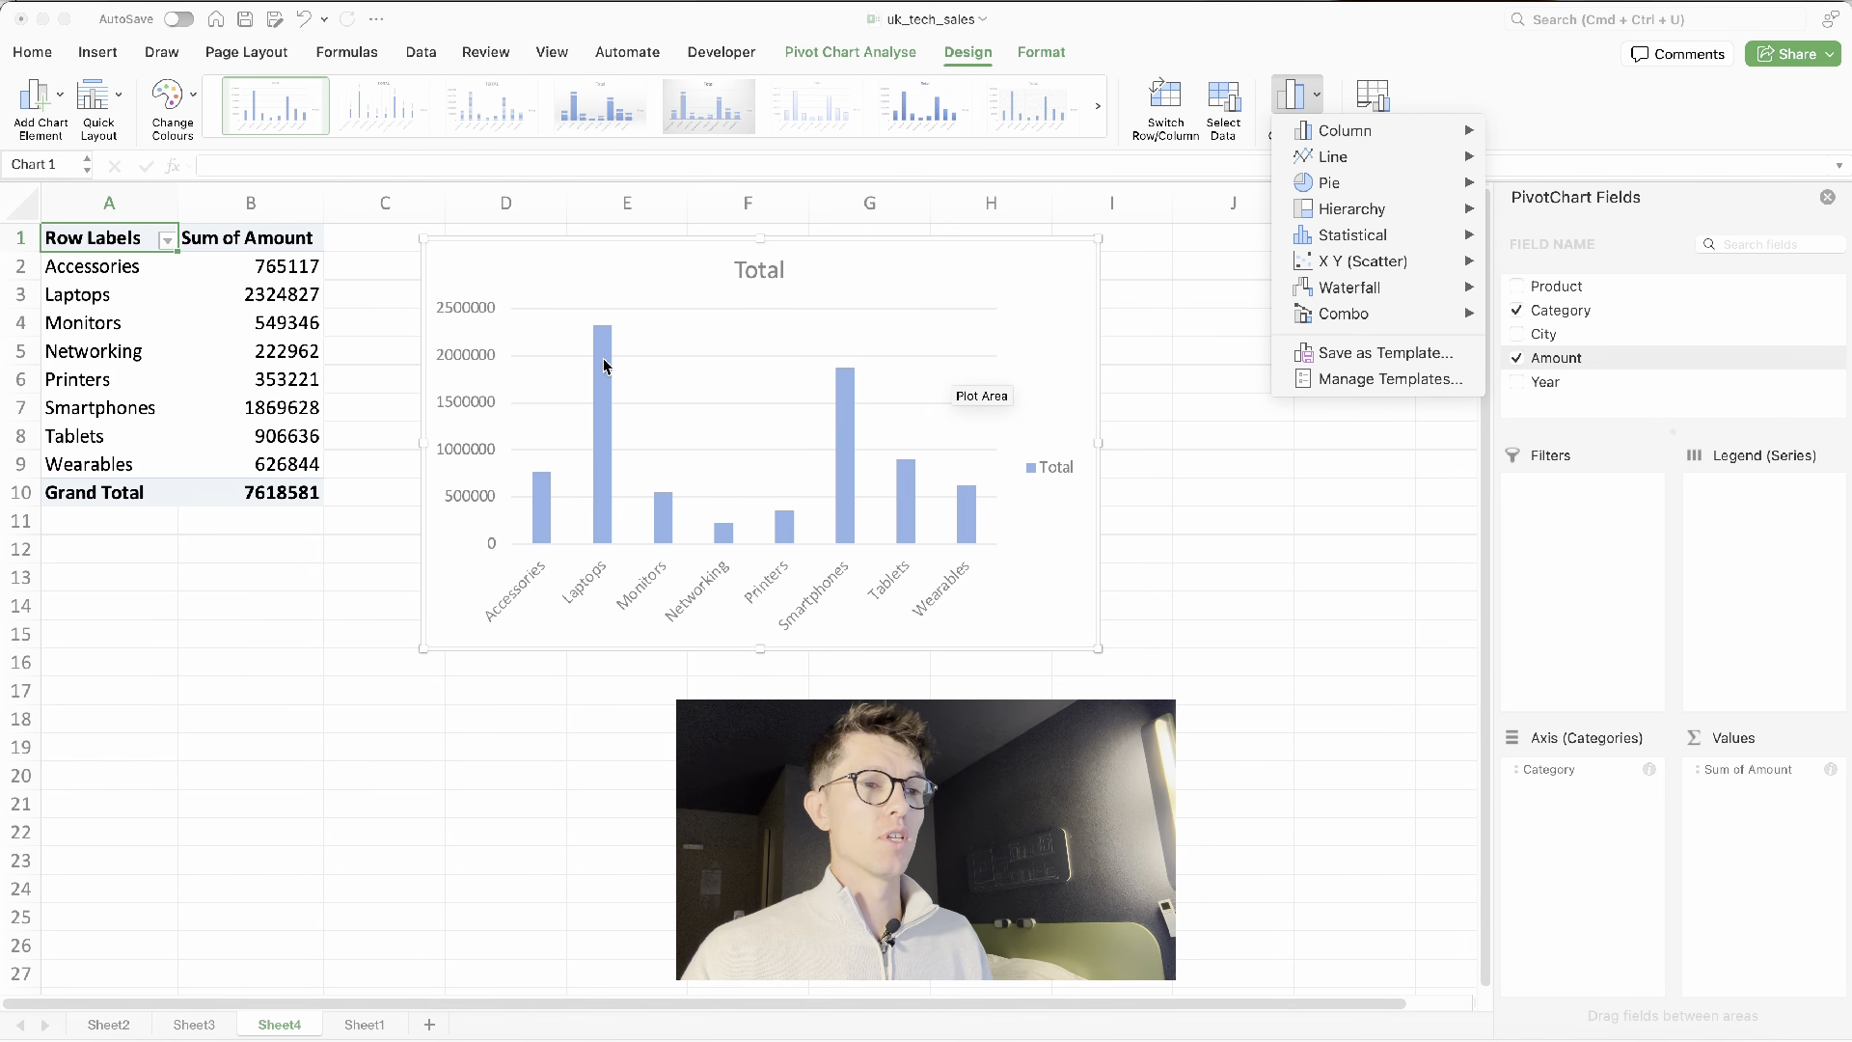
pyautogui.click(438, 360)
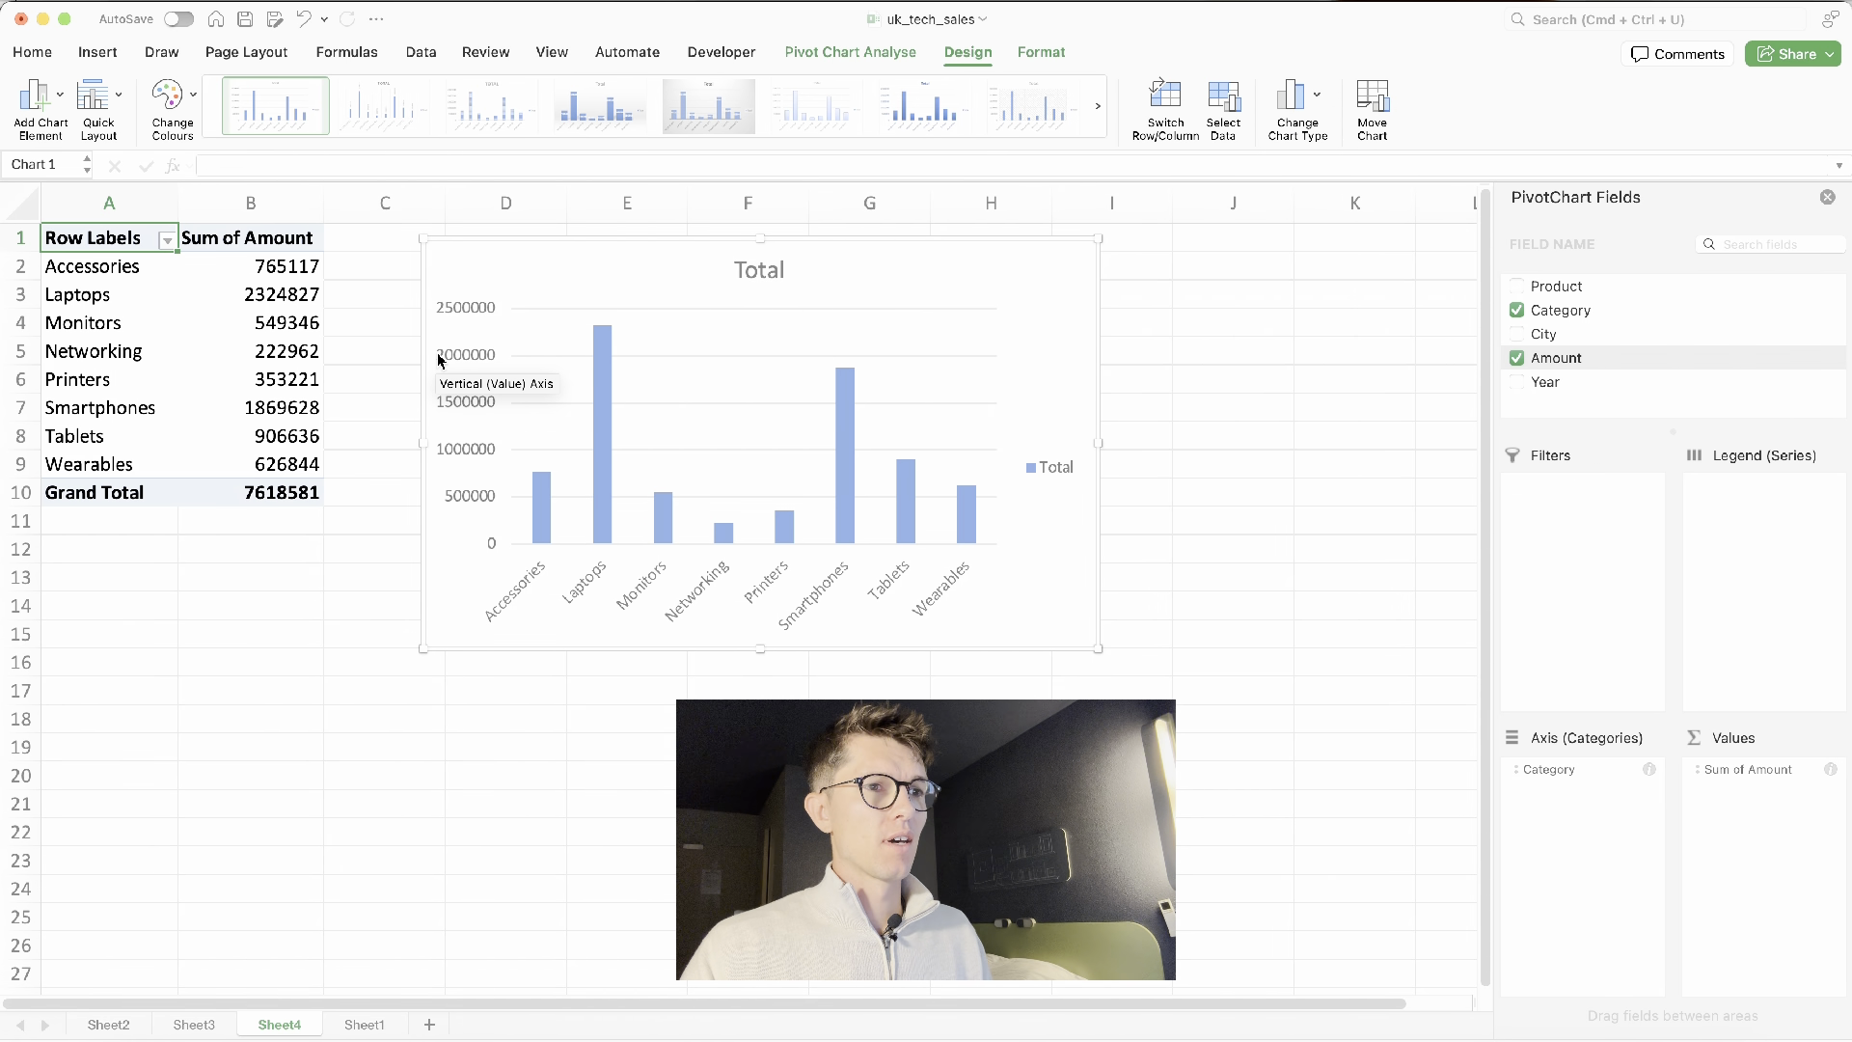
# Apply the chart style with blue-outlined pale columns and data labels above them to the category sales chart
pyautogui.click(502, 114)
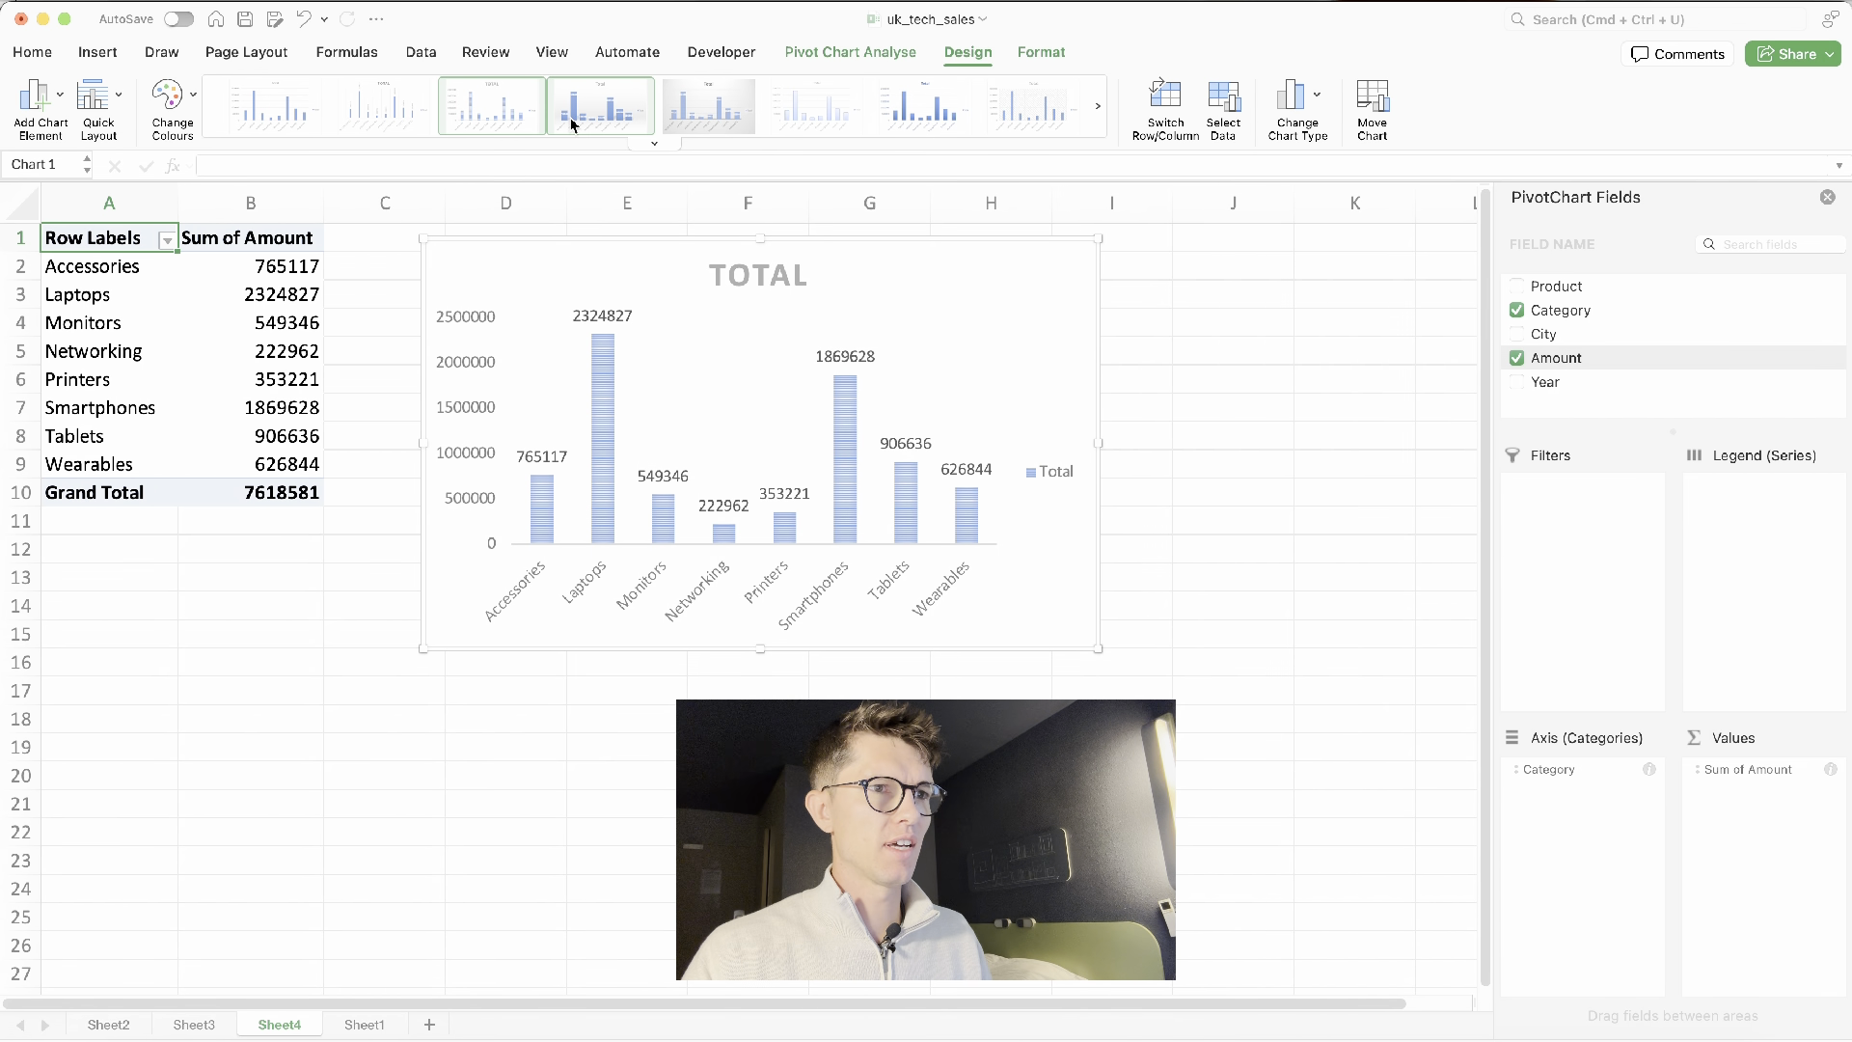
pyautogui.click(389, 106)
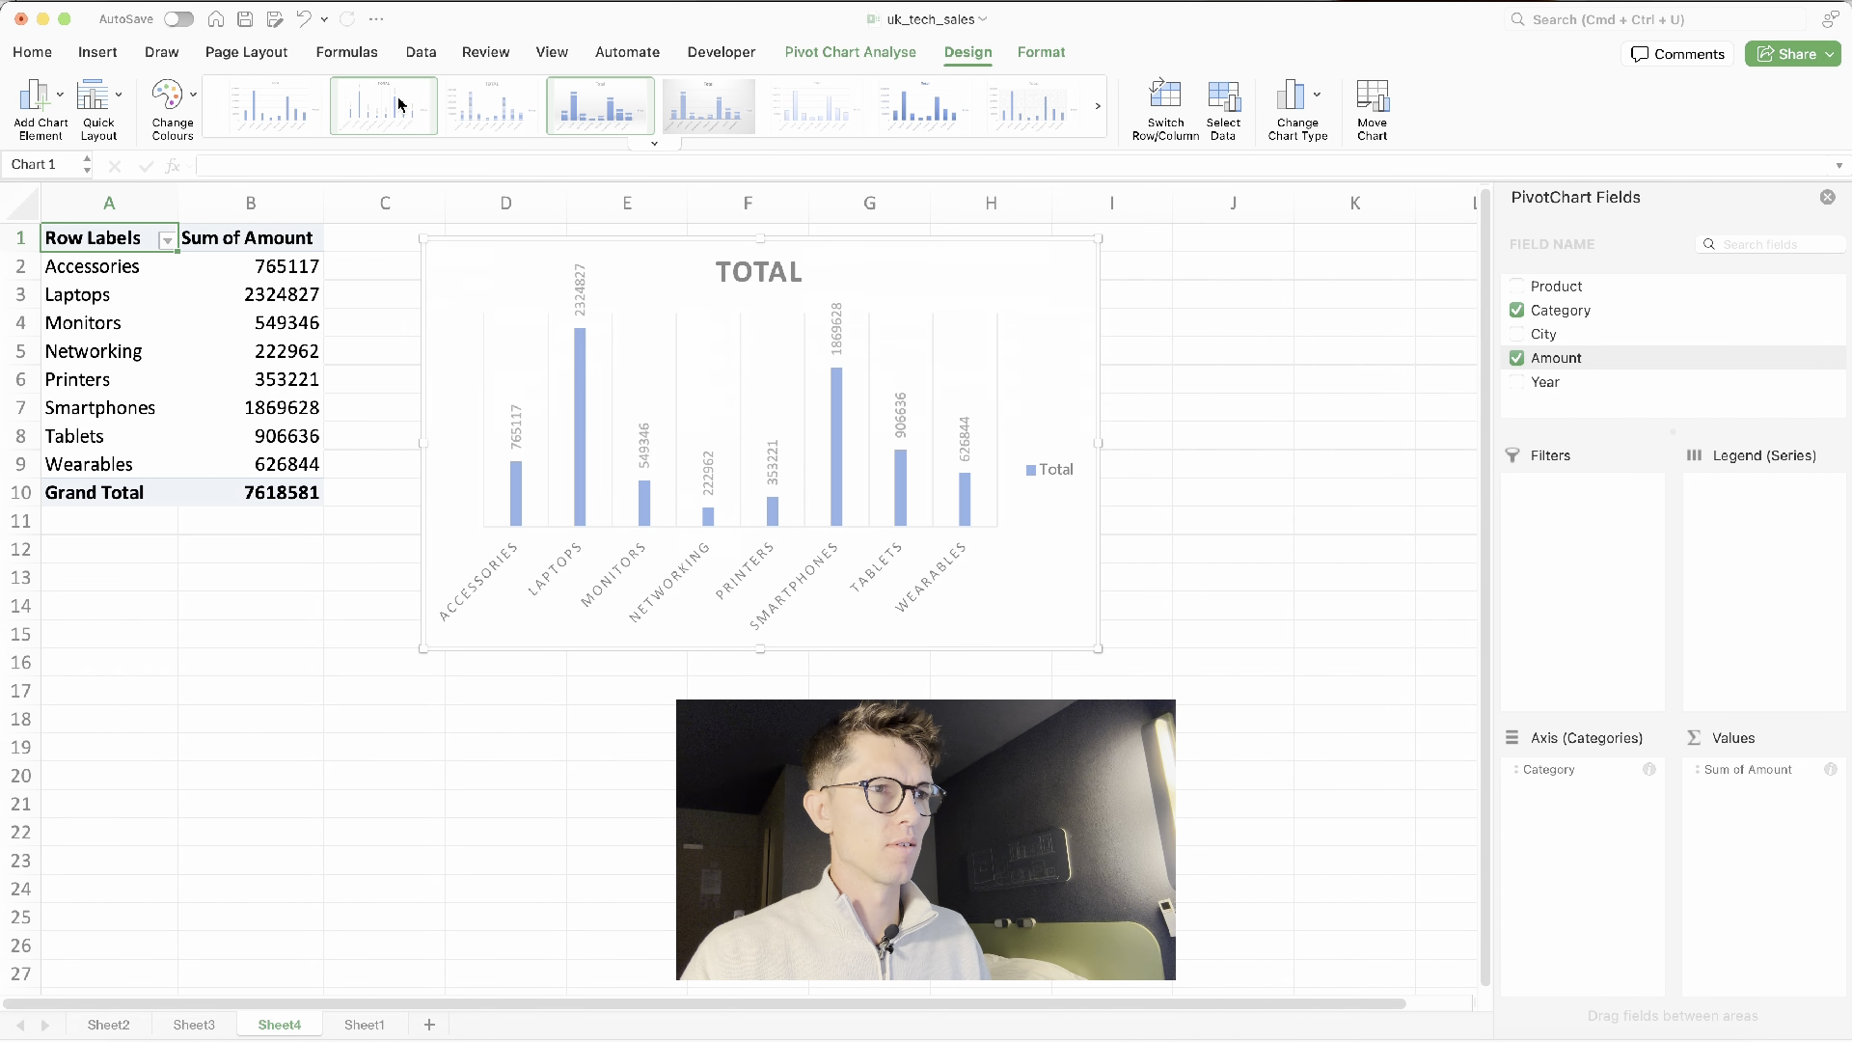
pyautogui.click(650, 144)
pyautogui.click(583, 195)
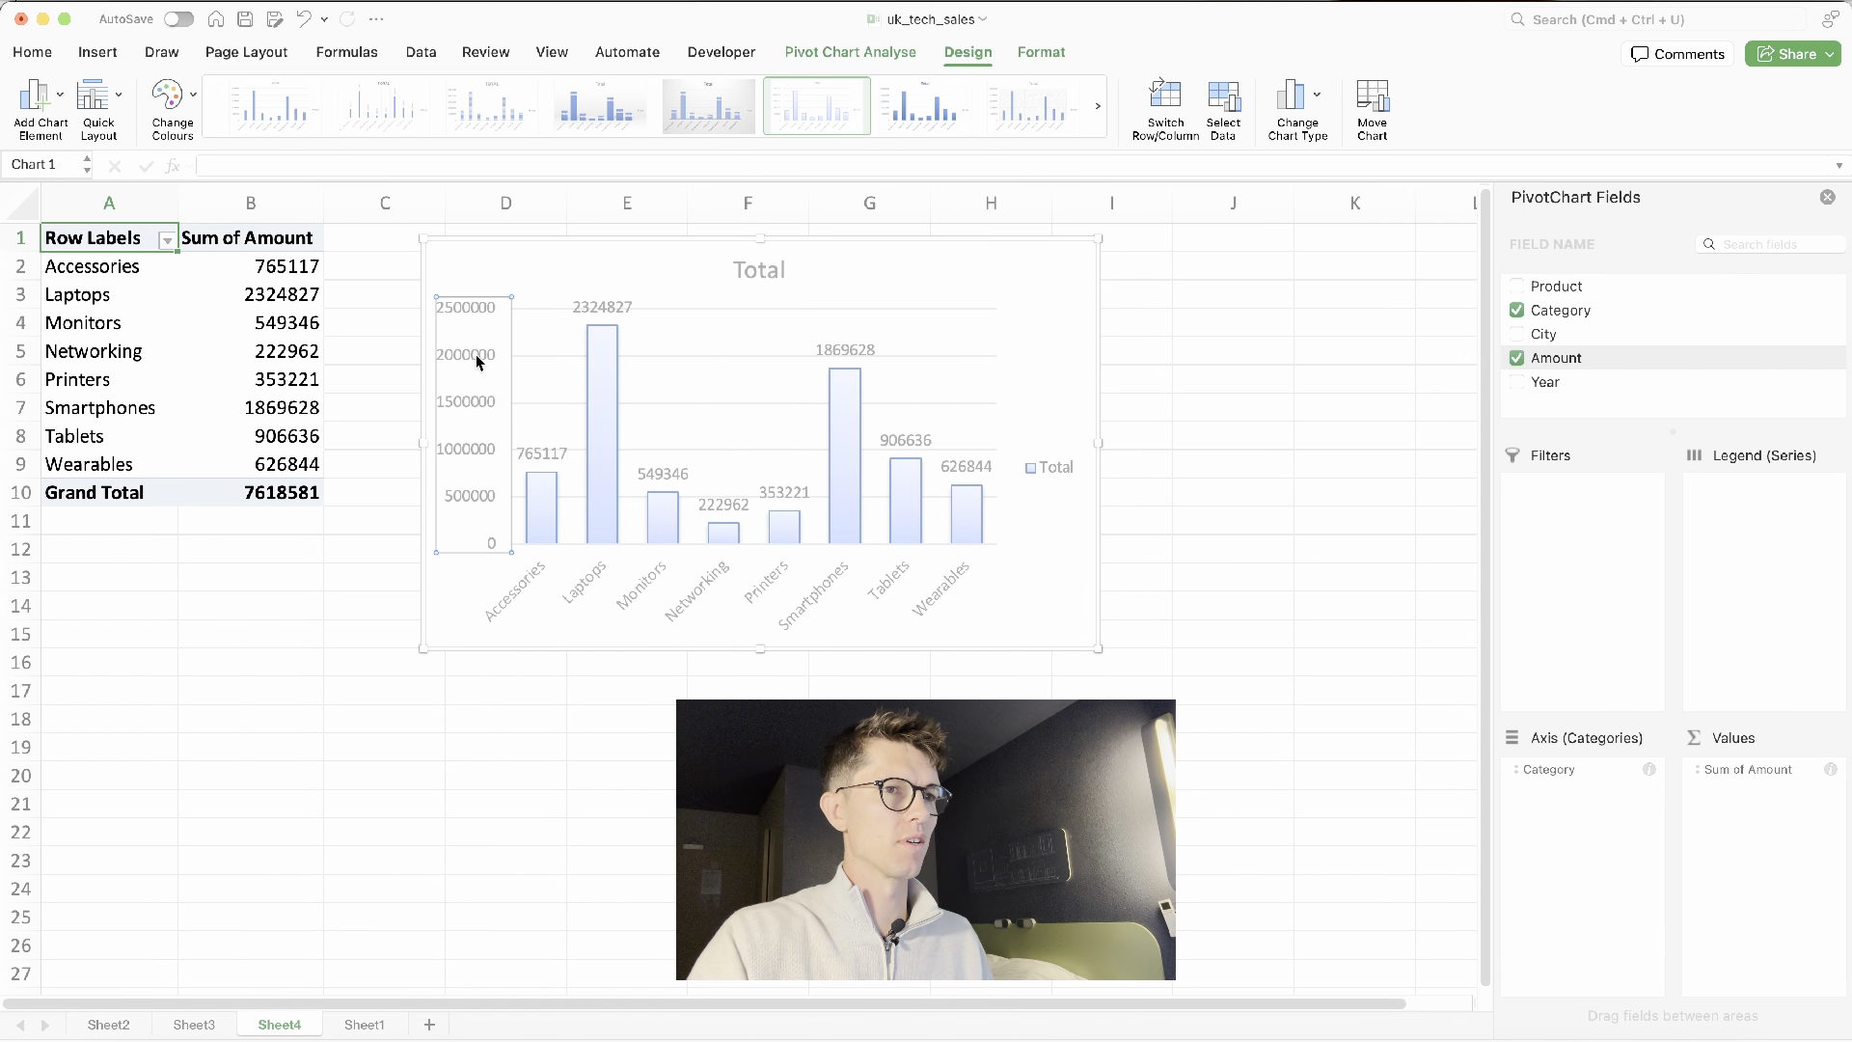
# Remove the vertical axis and the horizontal gridlines from the category sales chart
pyautogui.press('Delete')
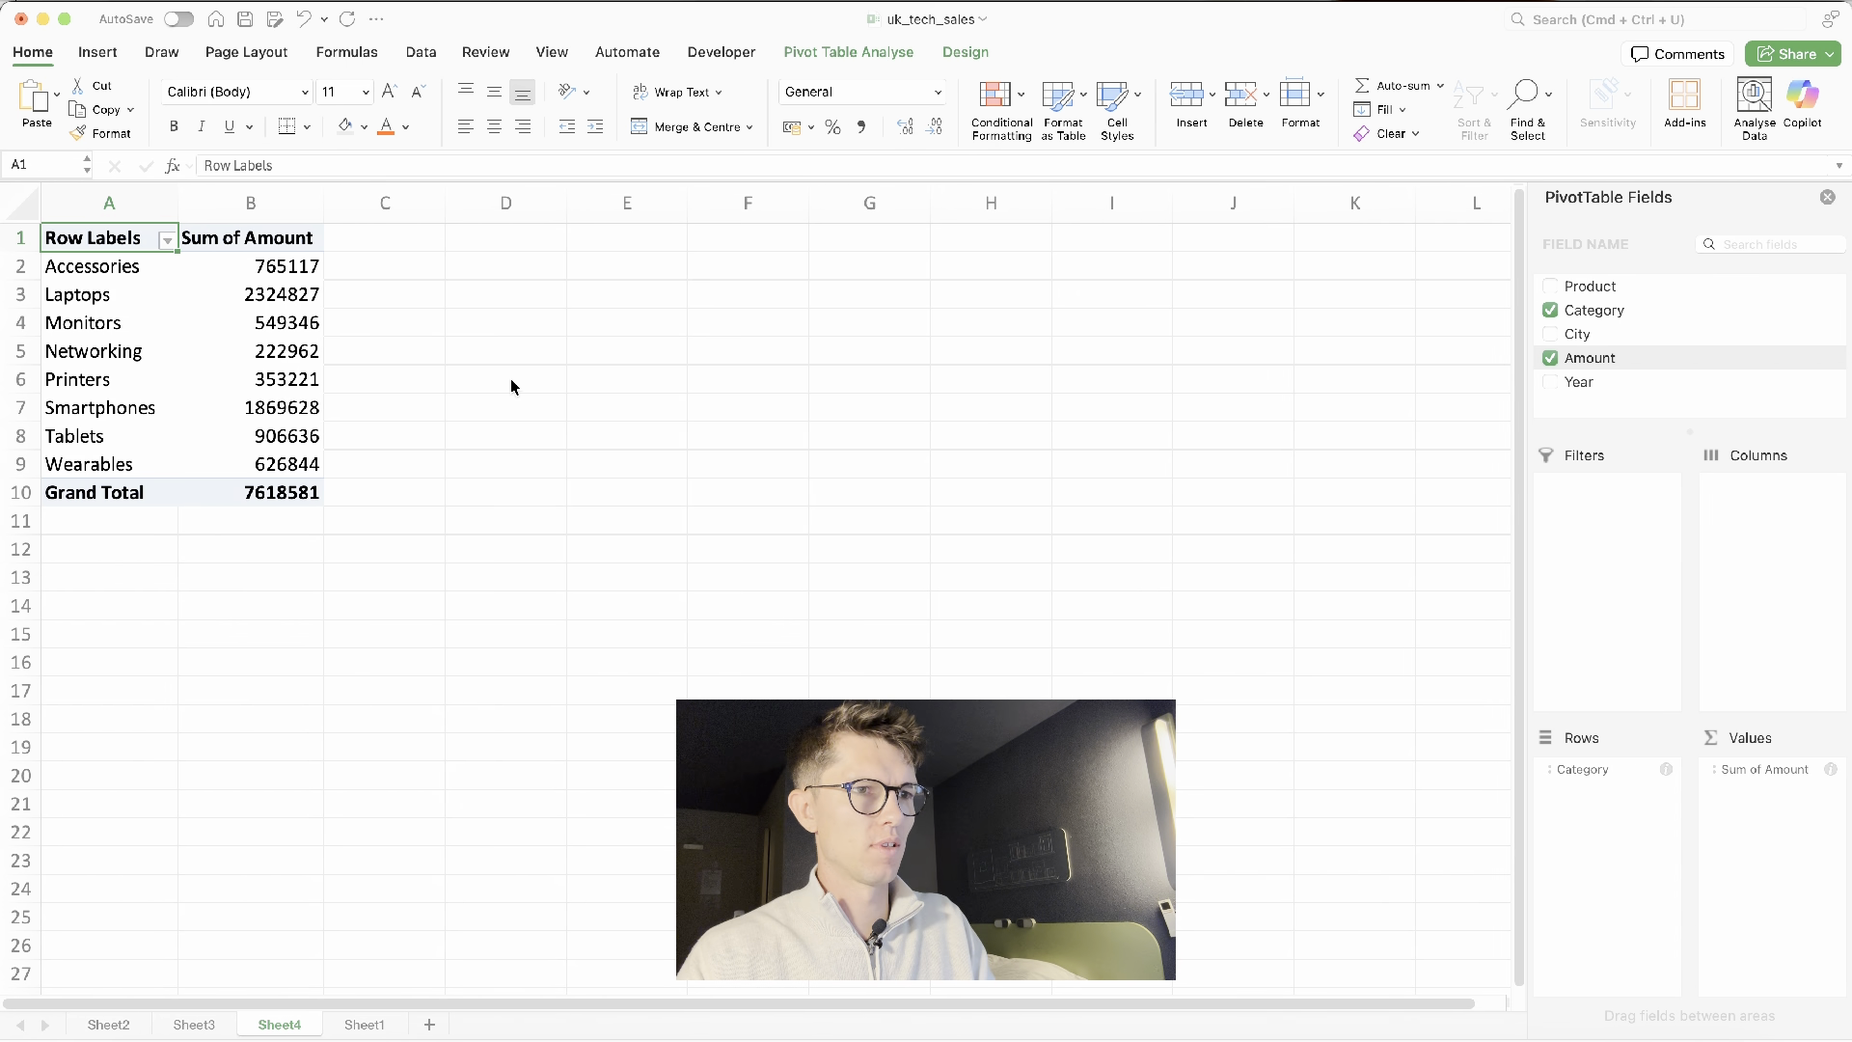
pyautogui.press('super+z')
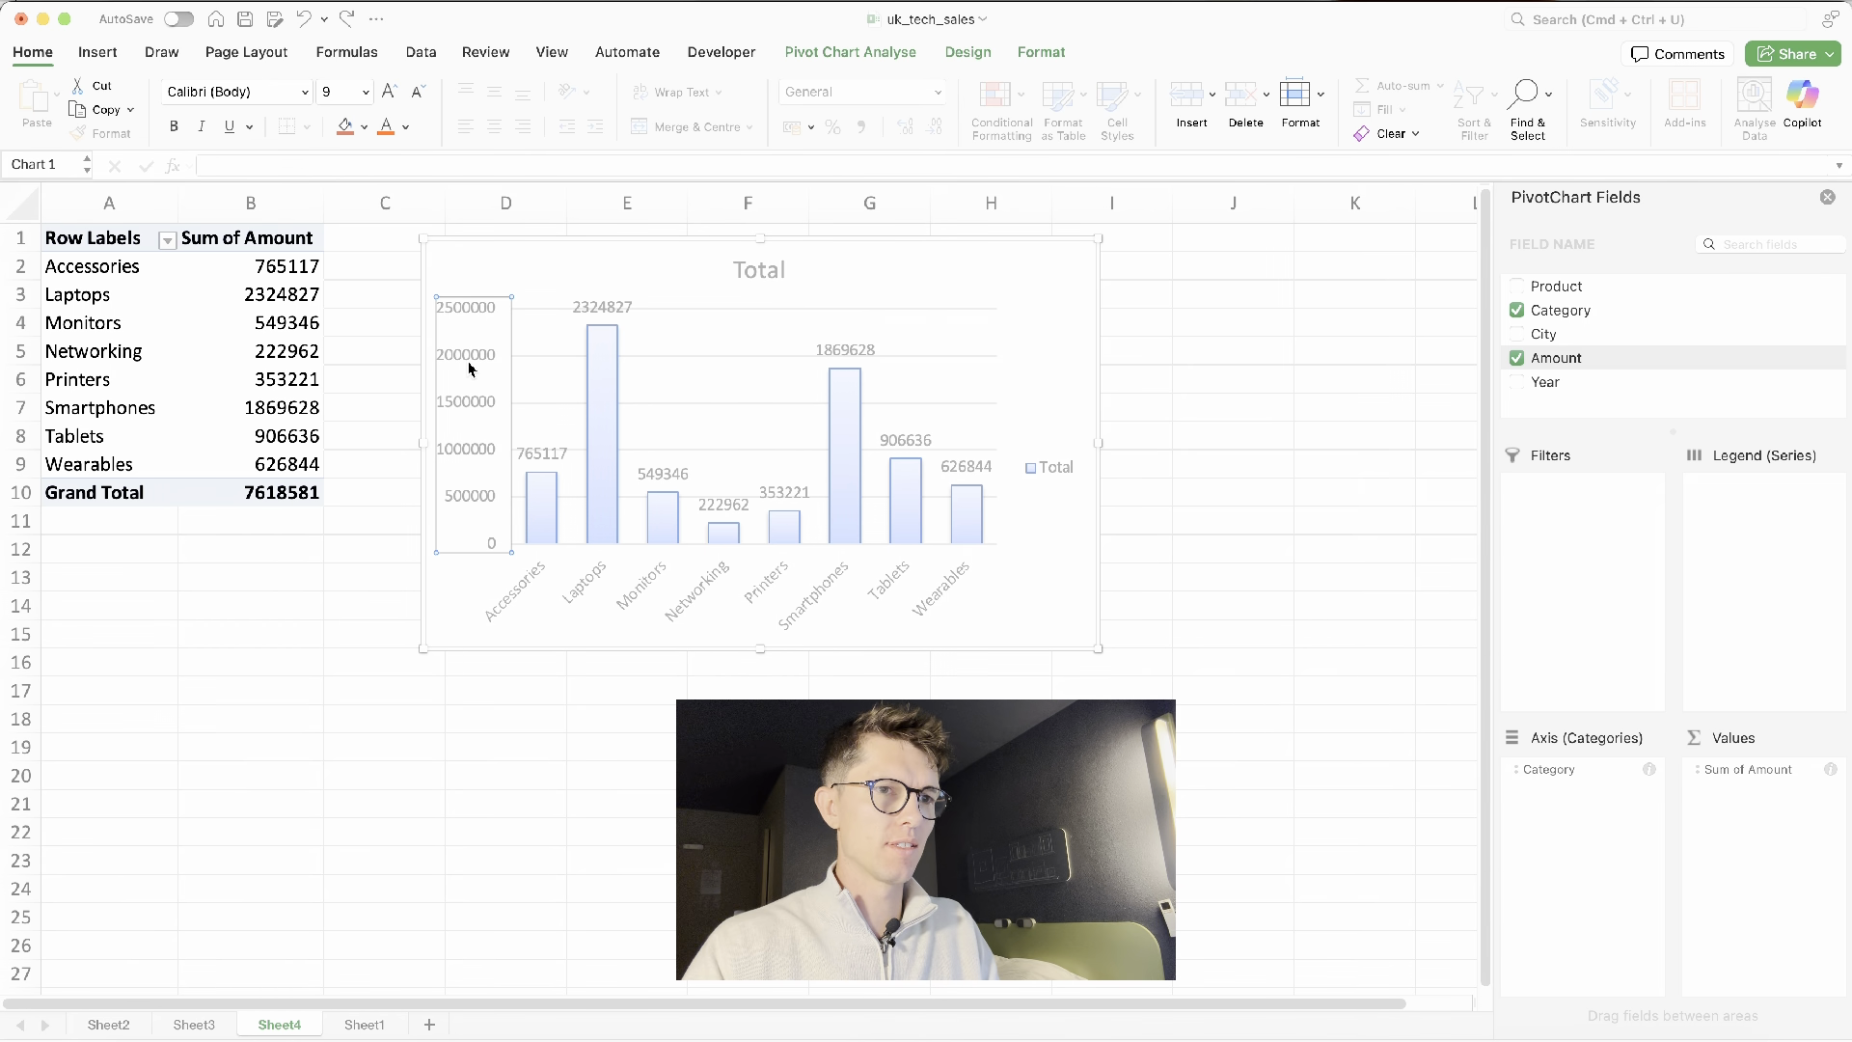
pyautogui.press('Delete')
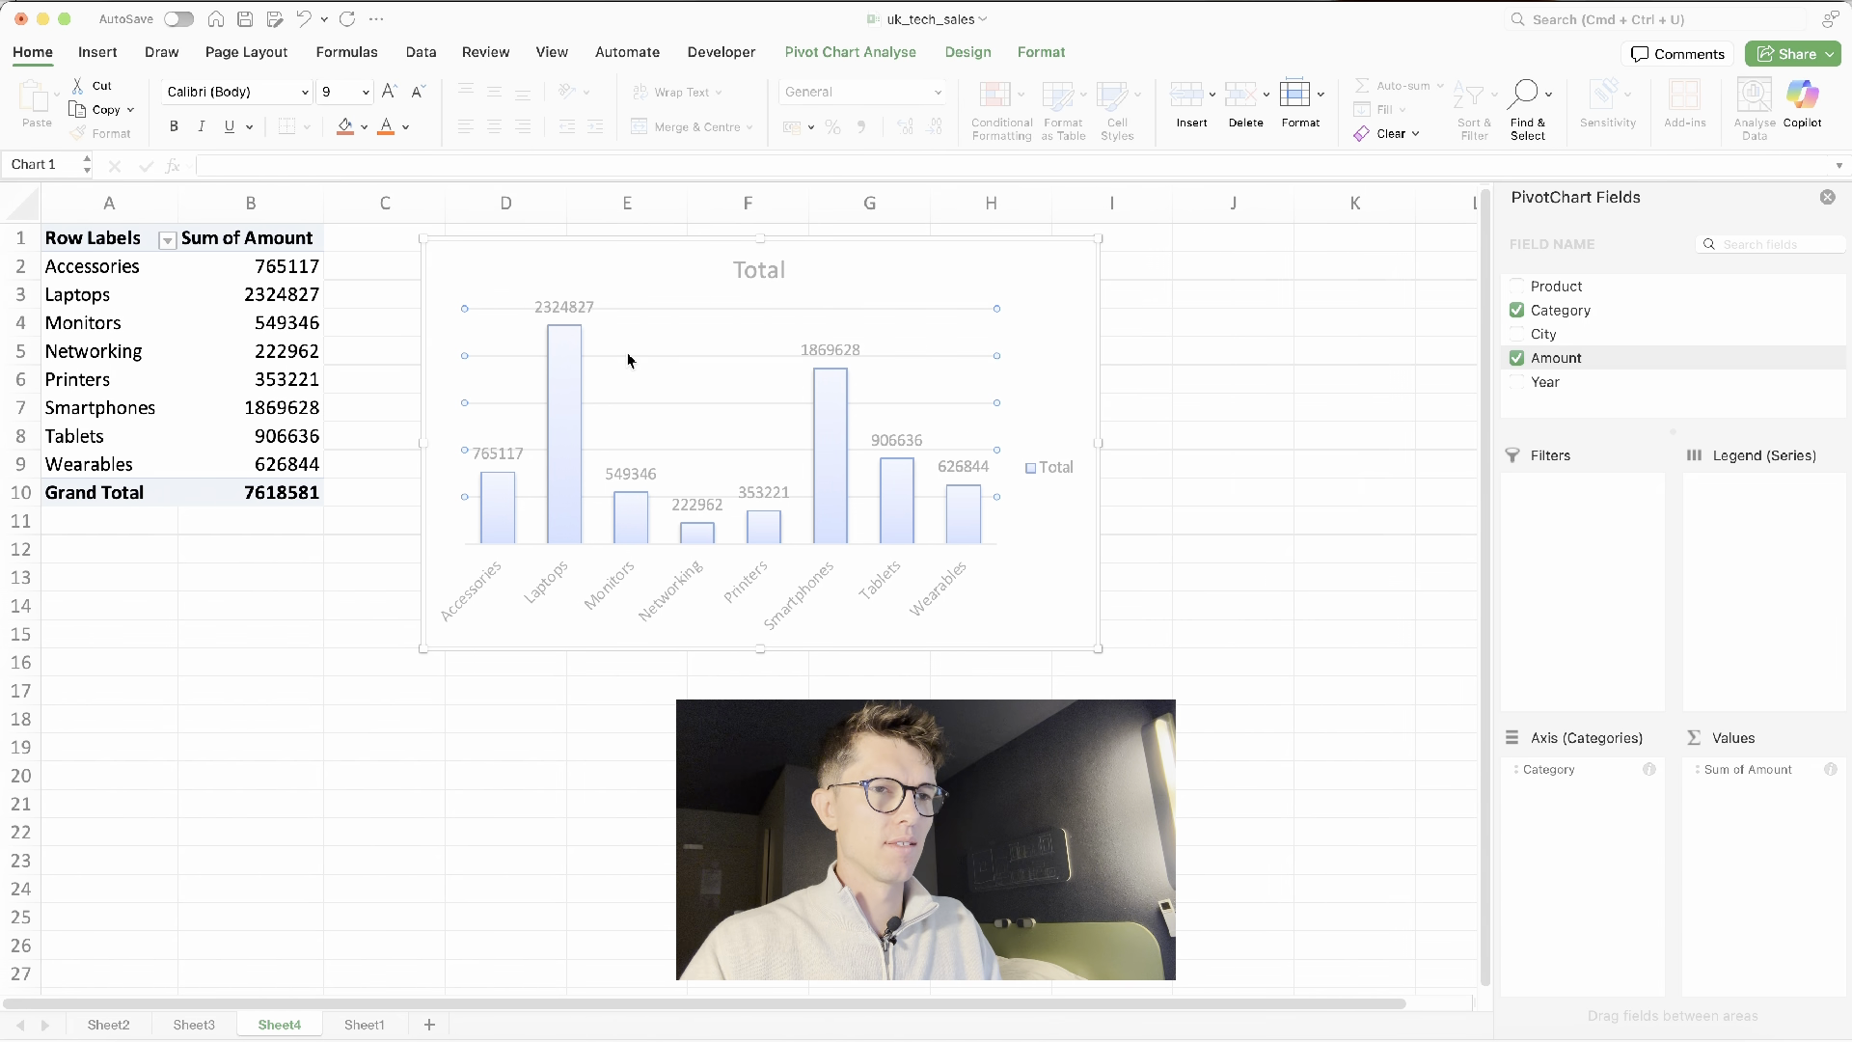
pyautogui.press('Delete')
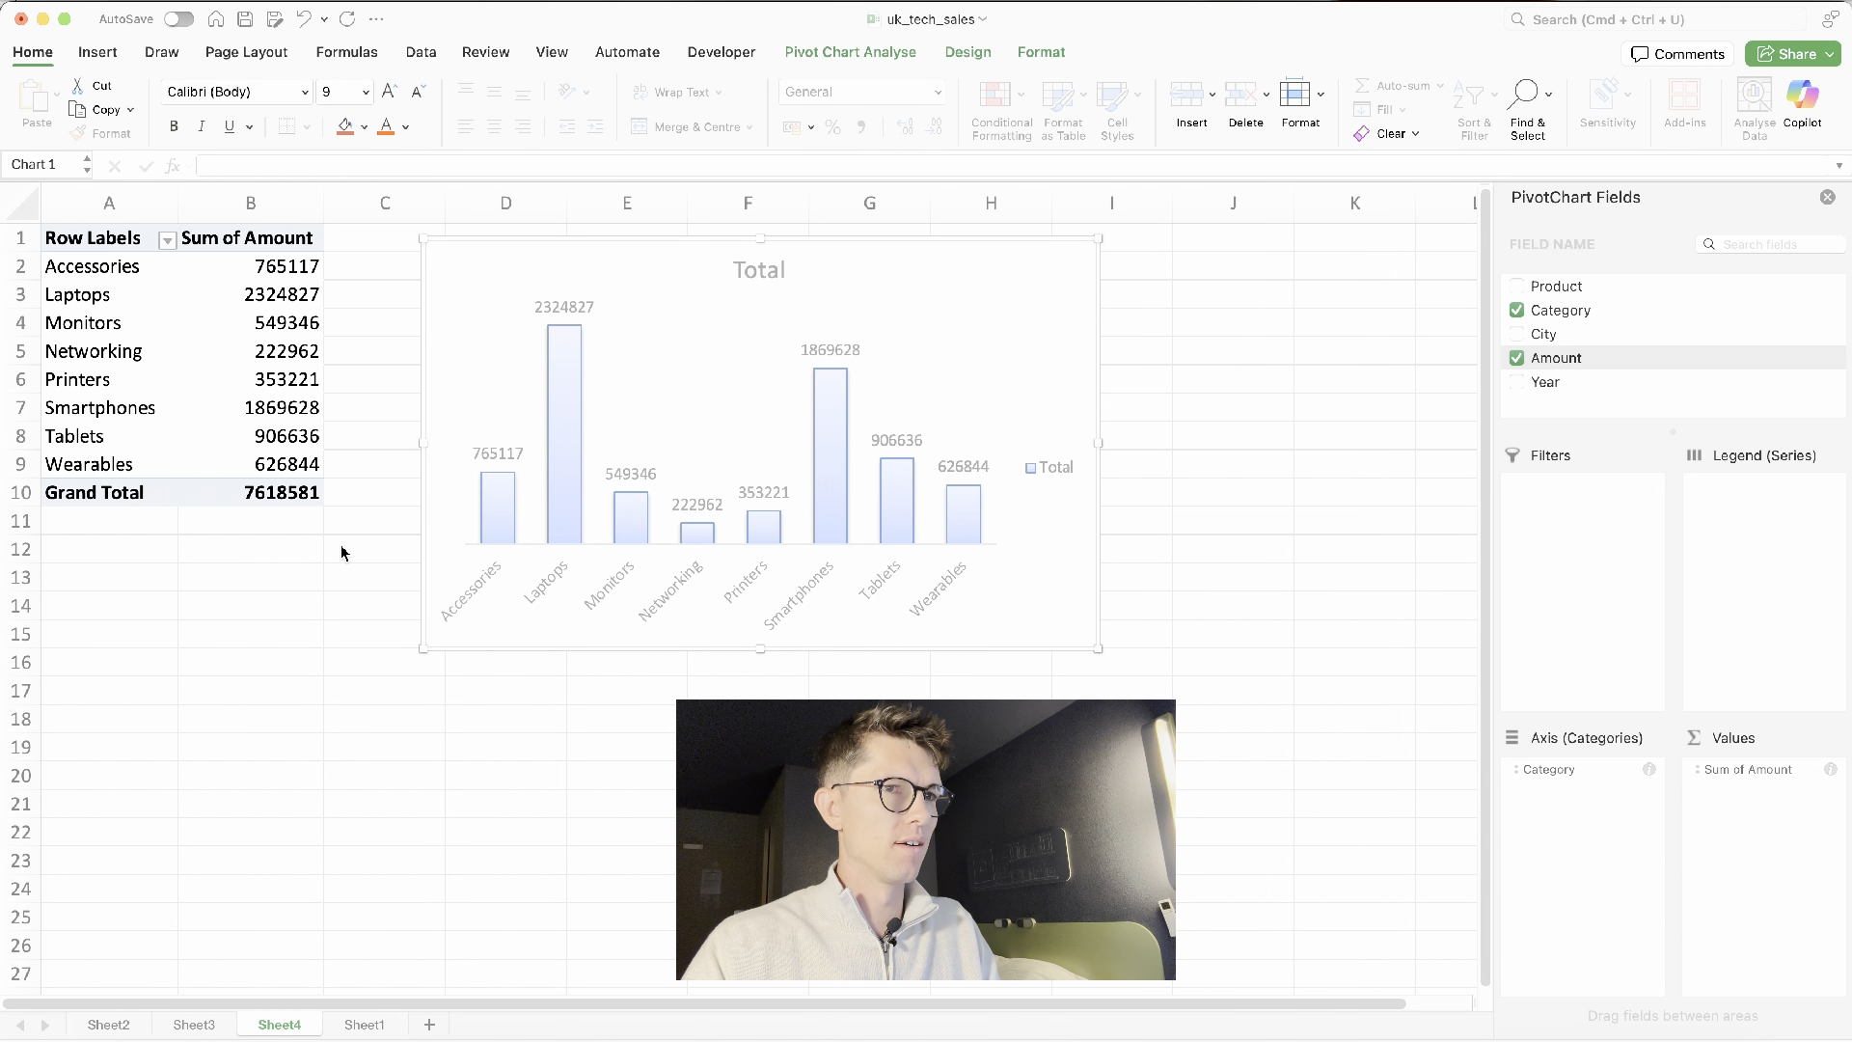
# Recolour the category sales chart with the colourful palette that starts with yellow-orange
pyautogui.click(879, 53)
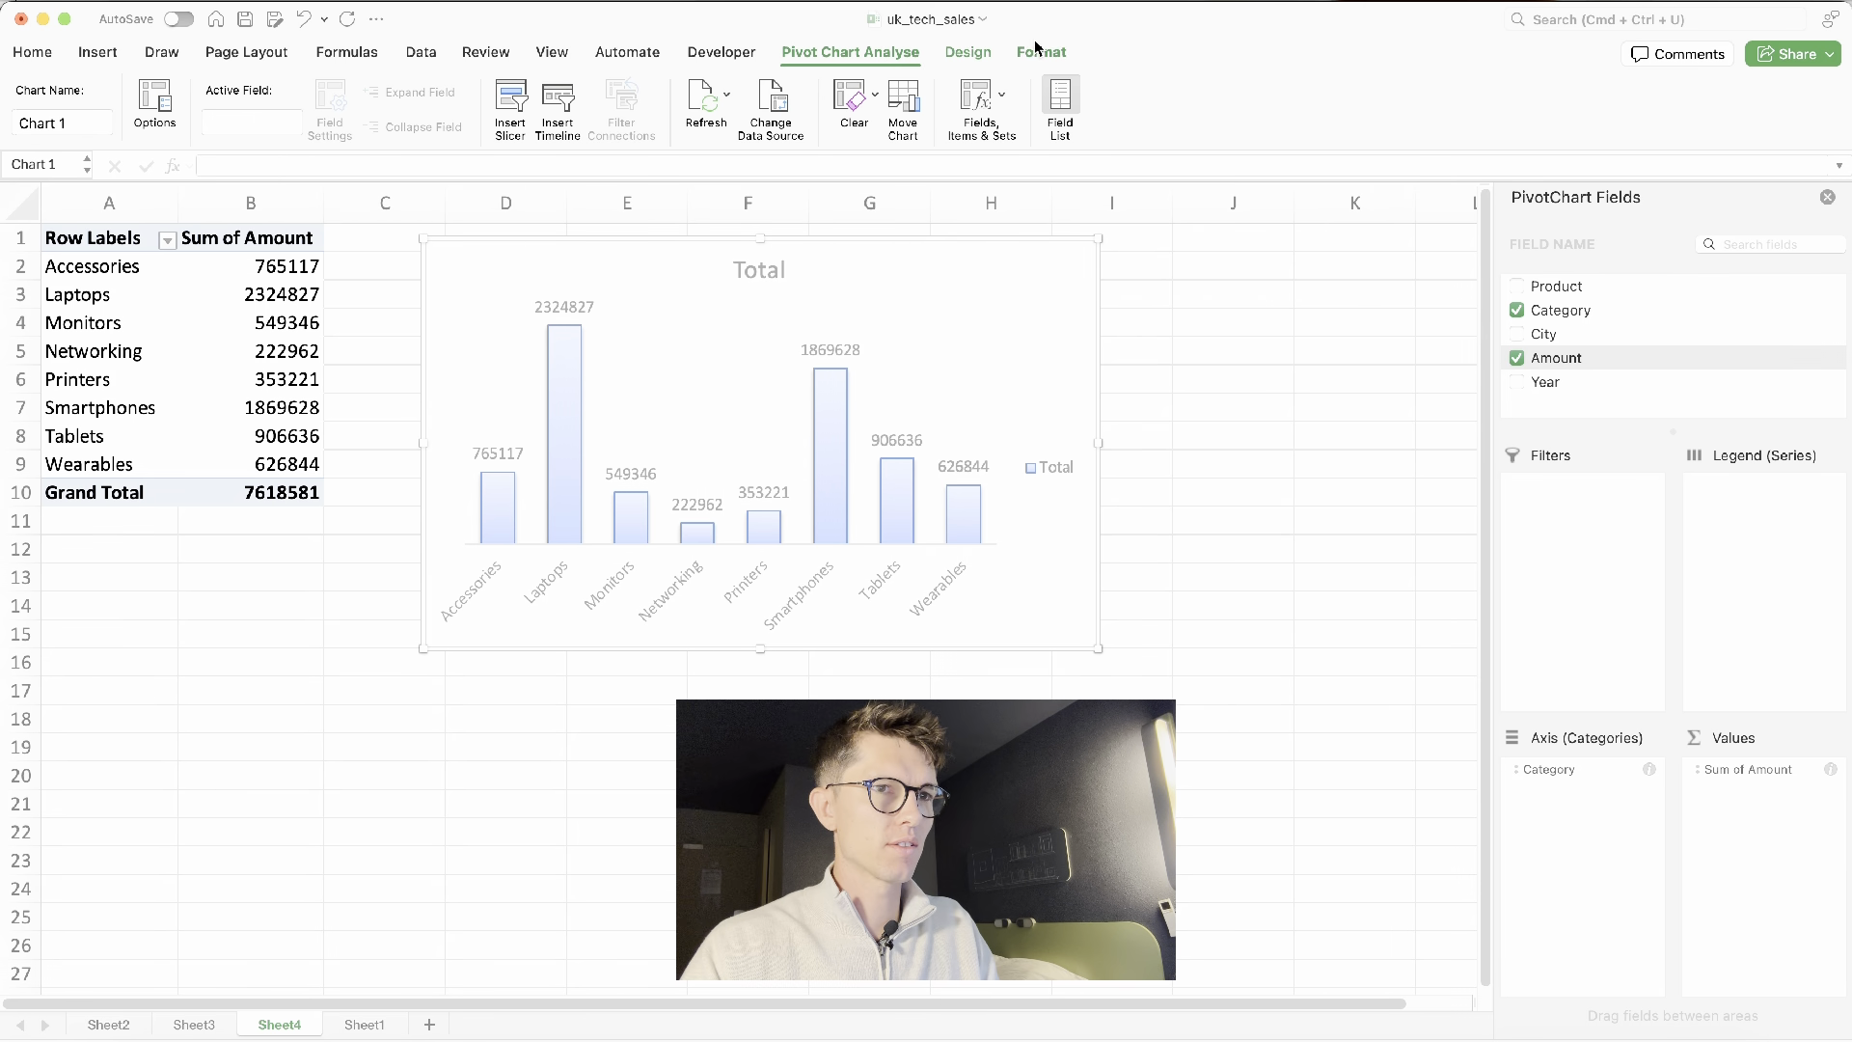
pyautogui.click(969, 55)
pyautogui.click(188, 95)
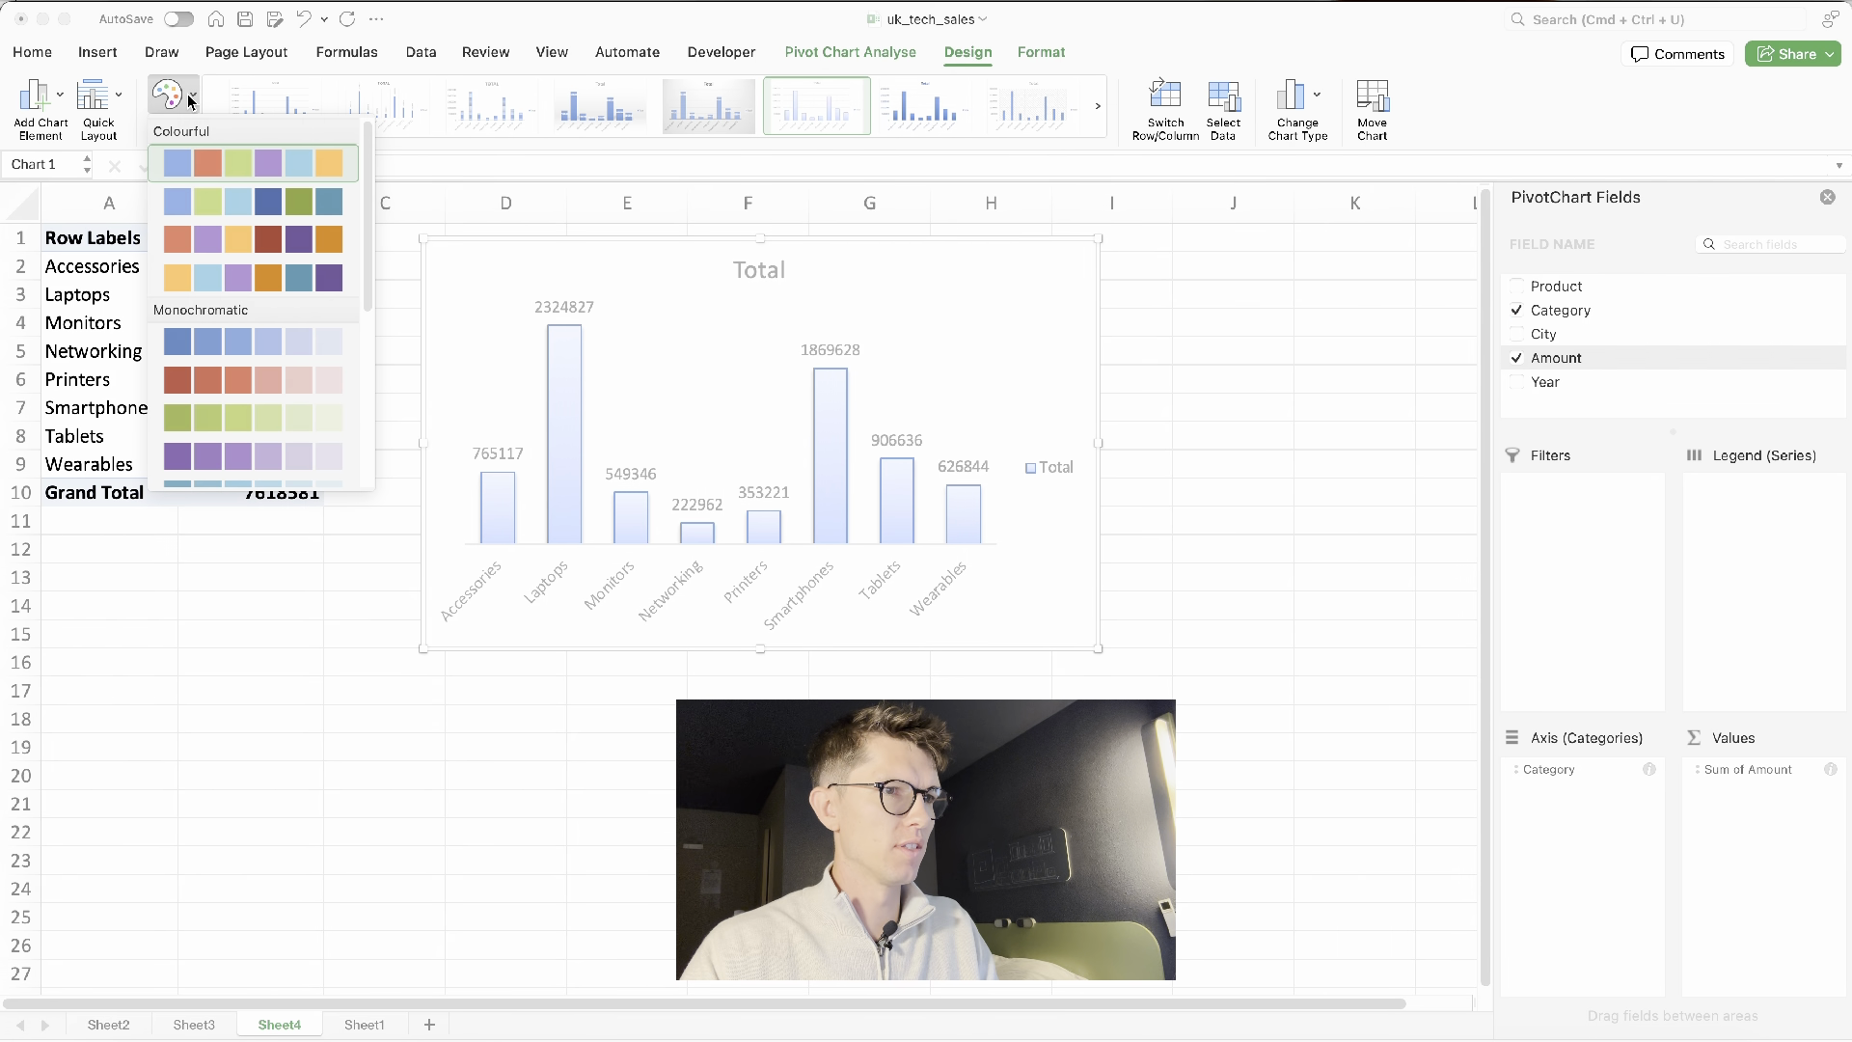
pyautogui.click(220, 280)
# Format the pivot table's Sum of Amount values as Number with 0 decimal places and a thousands separator
pyautogui.rightClick(294, 338)
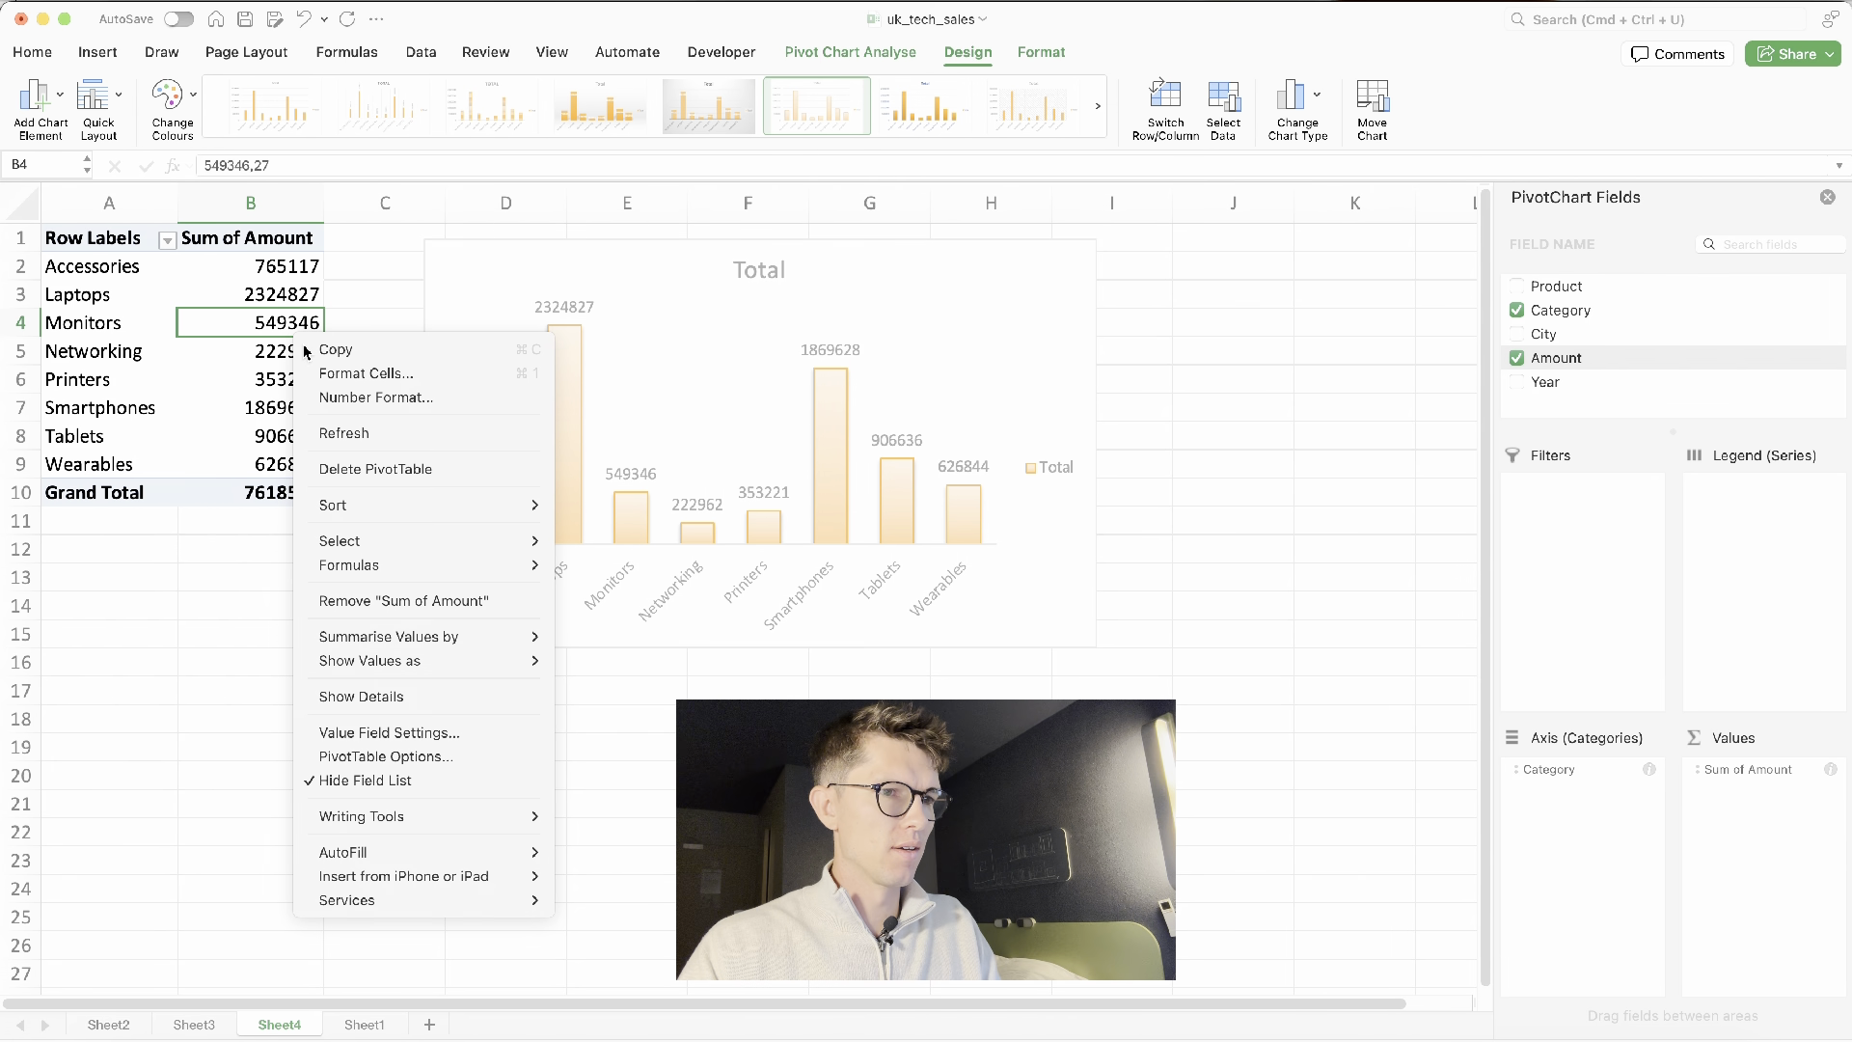
pyautogui.click(318, 733)
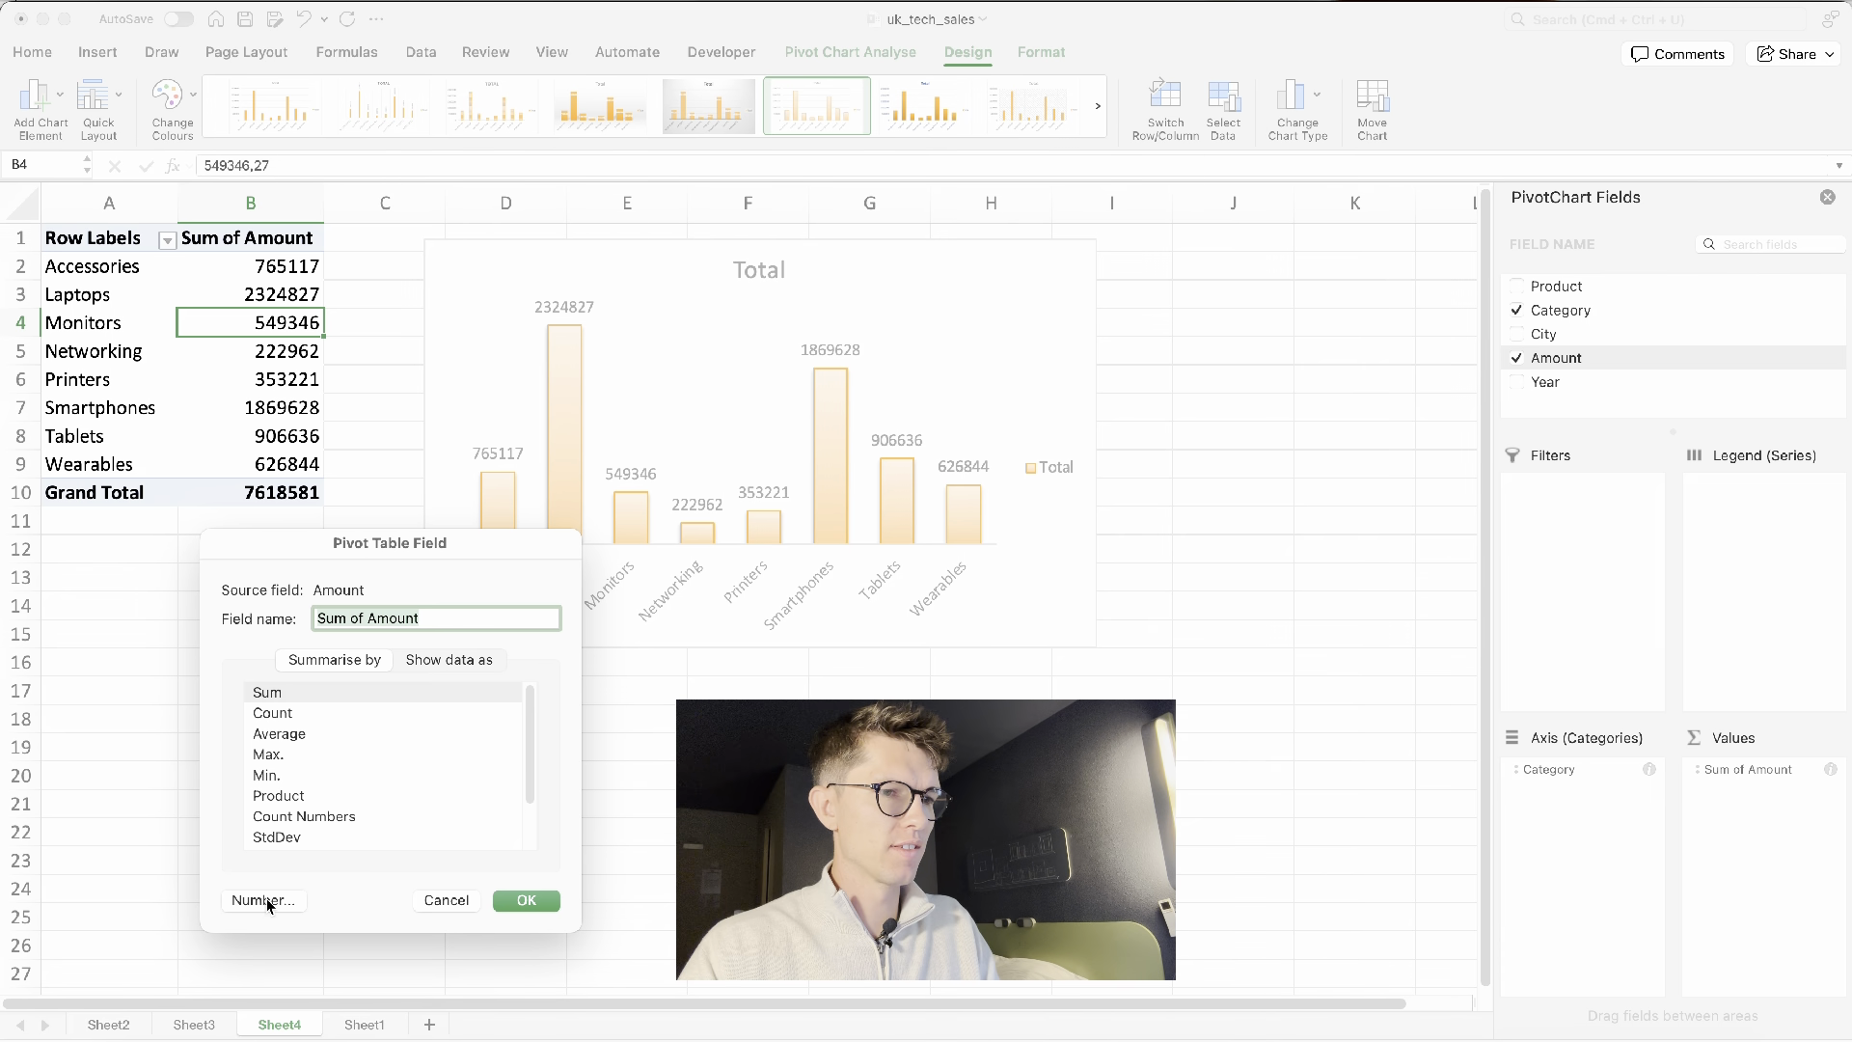
pyautogui.click(266, 900)
pyautogui.click(296, 614)
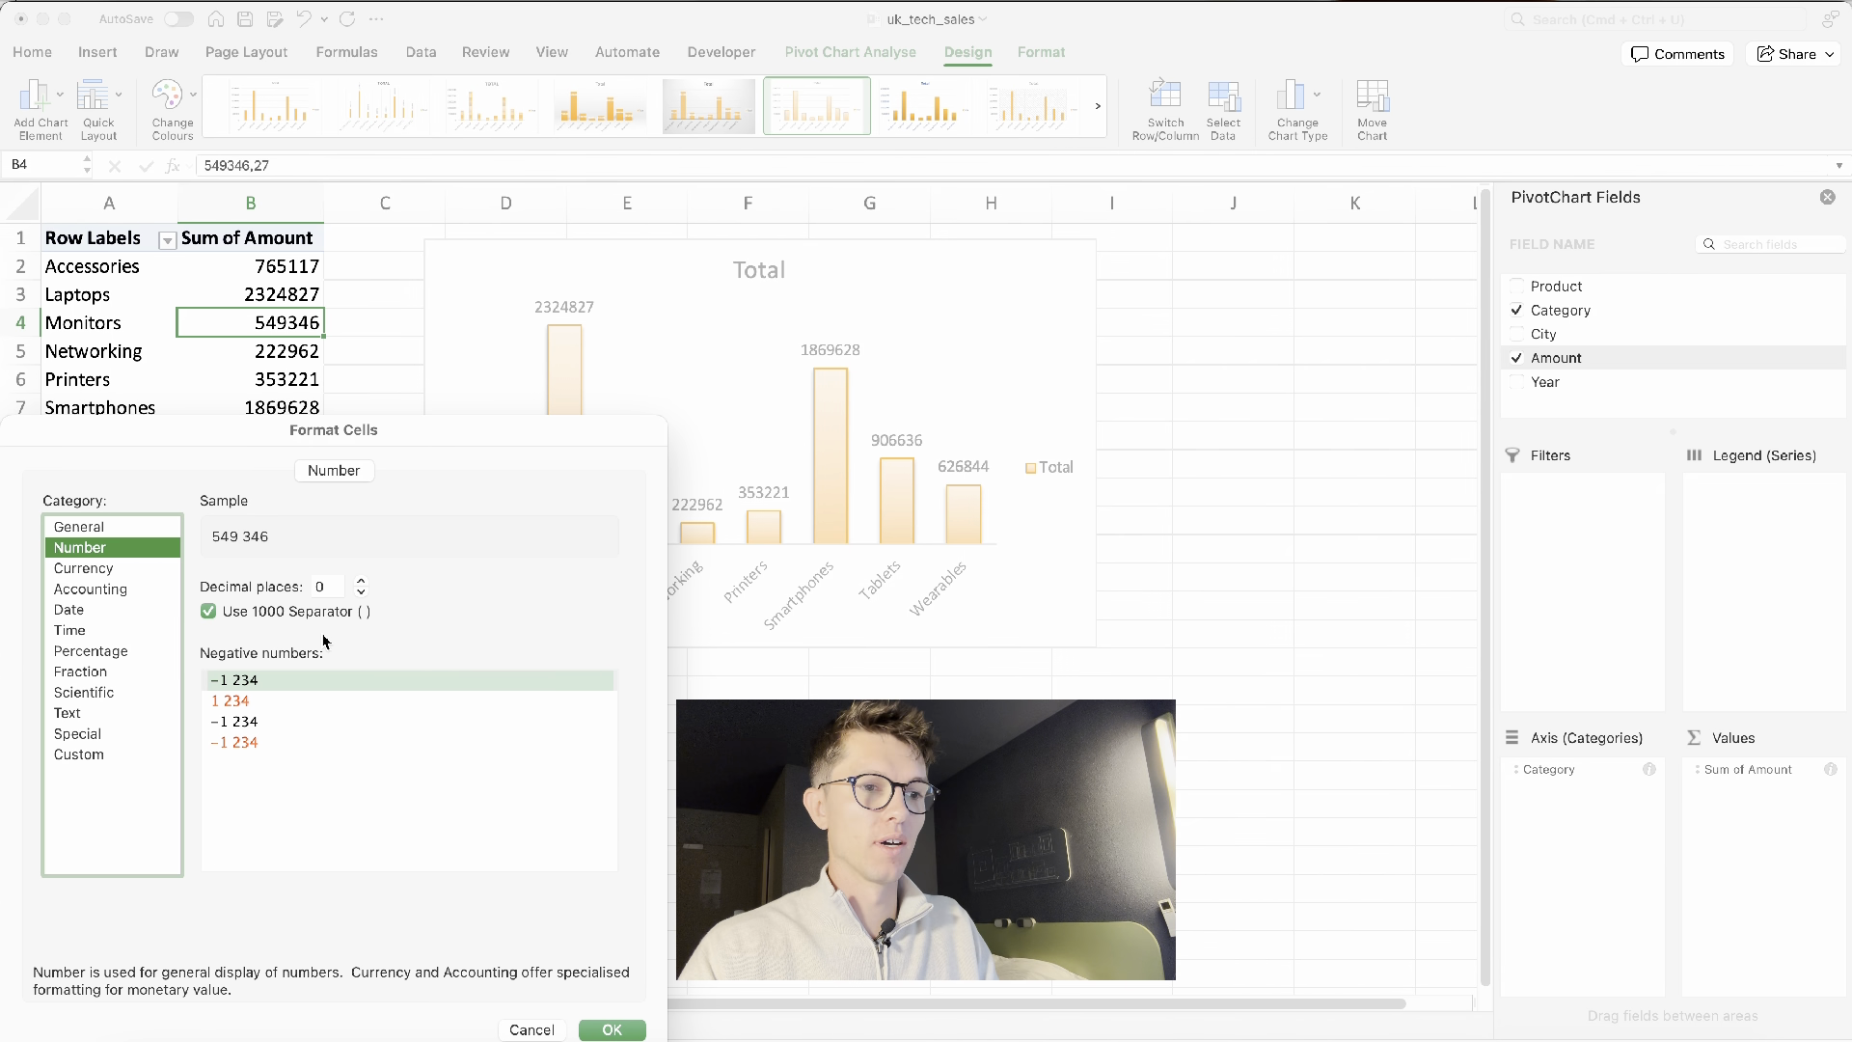
pyautogui.click(611, 1029)
pyautogui.click(546, 908)
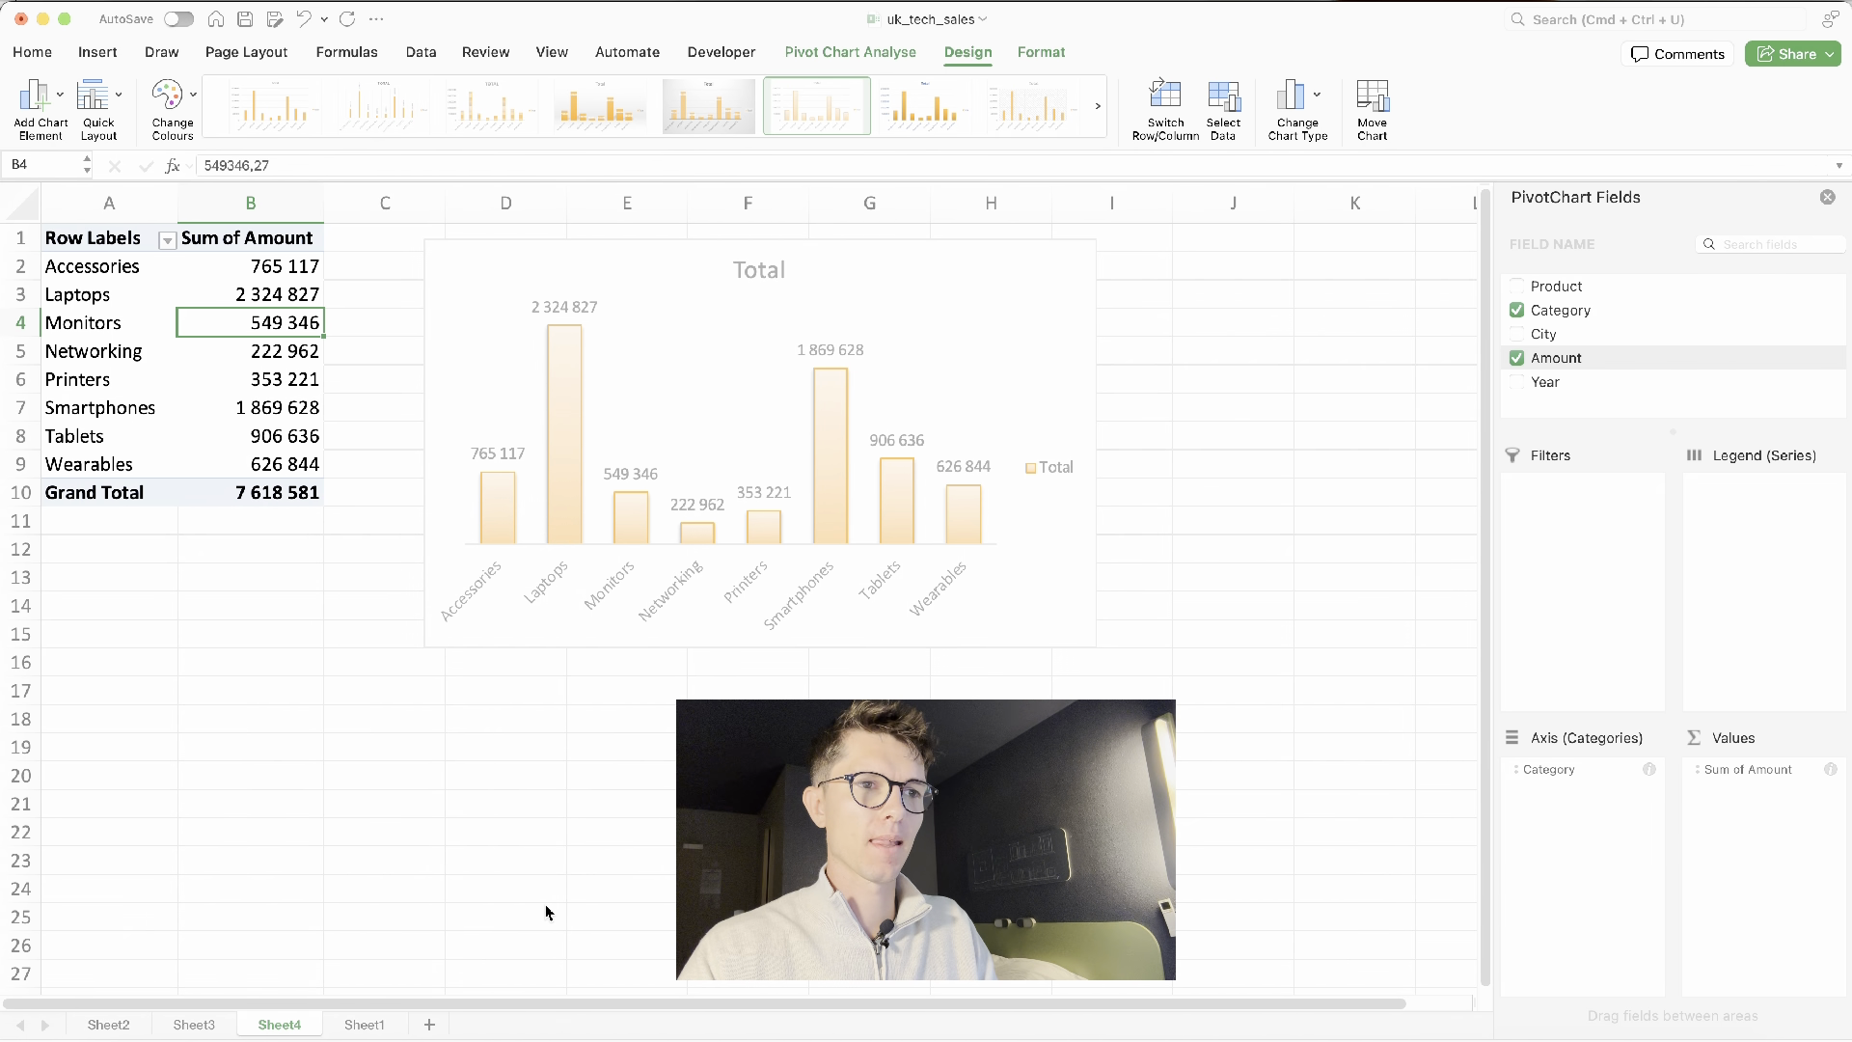
# Remove the category chart's legend and sort the pivot table's amounts from largest to smallest
pyautogui.click(1077, 476)
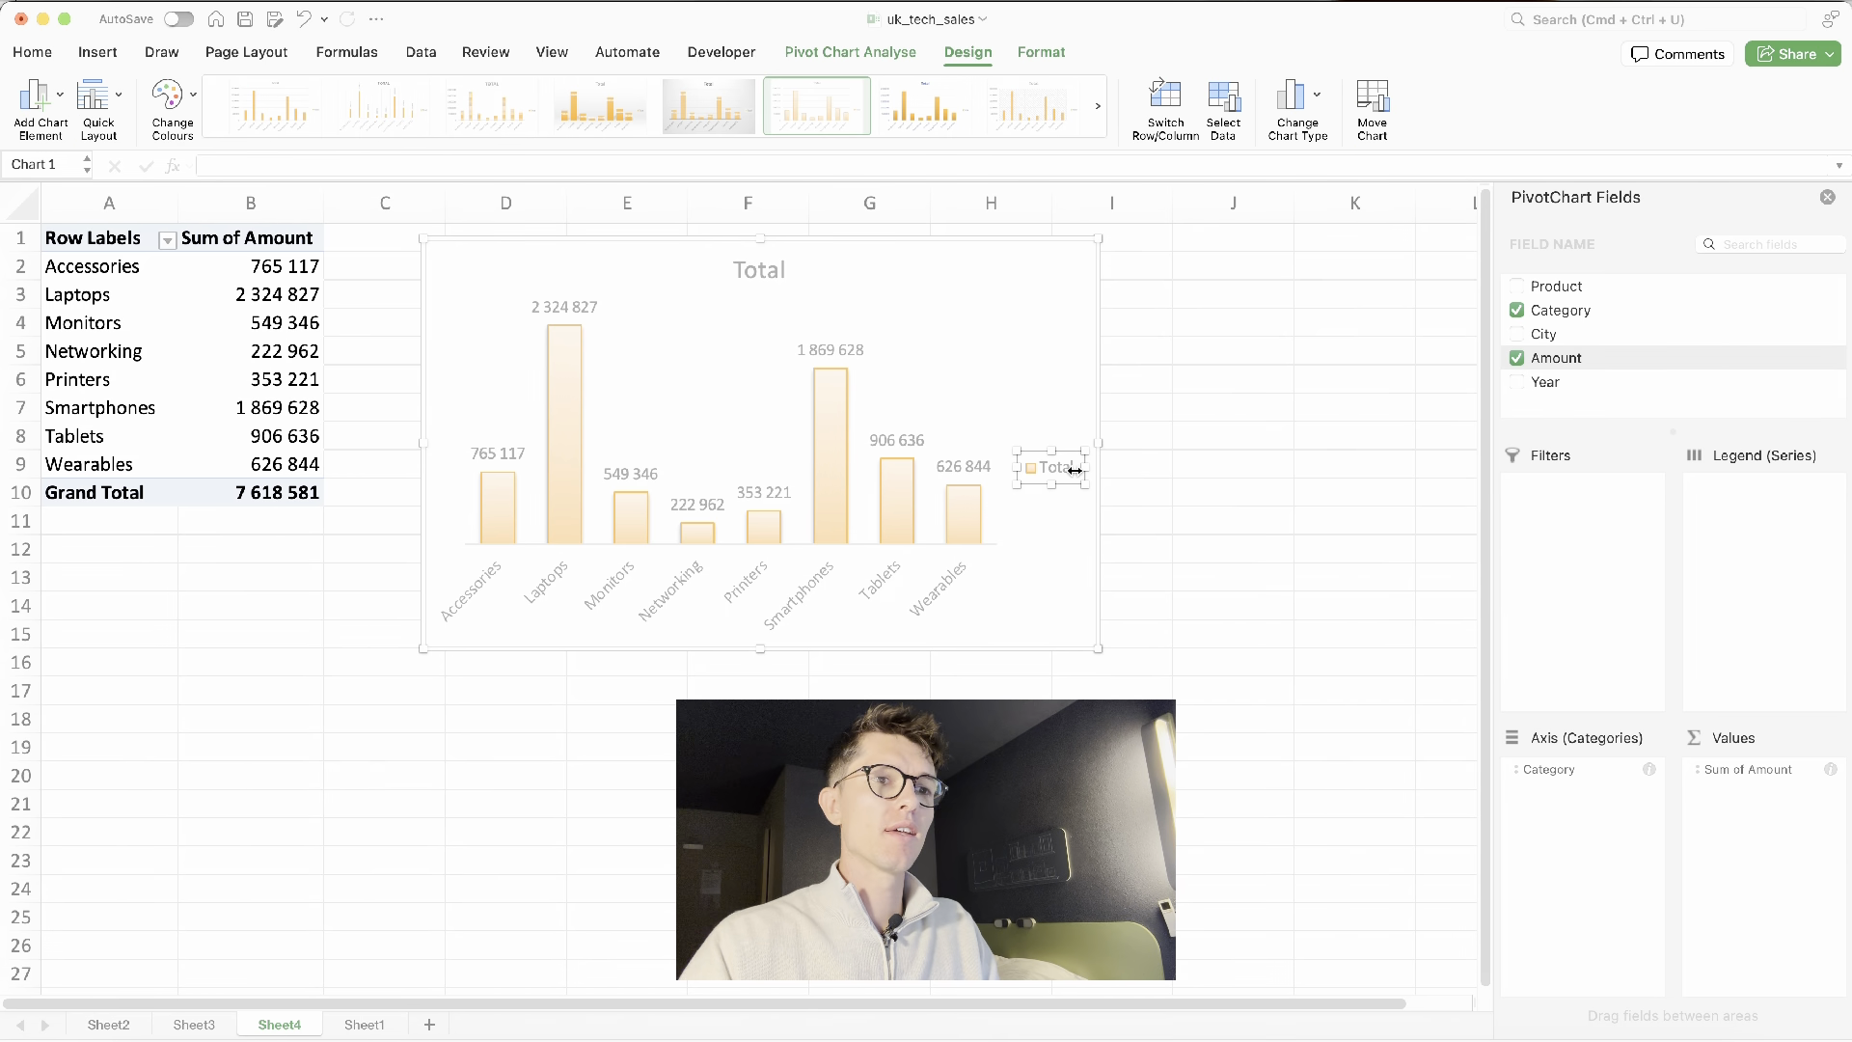
pyautogui.press('Delete')
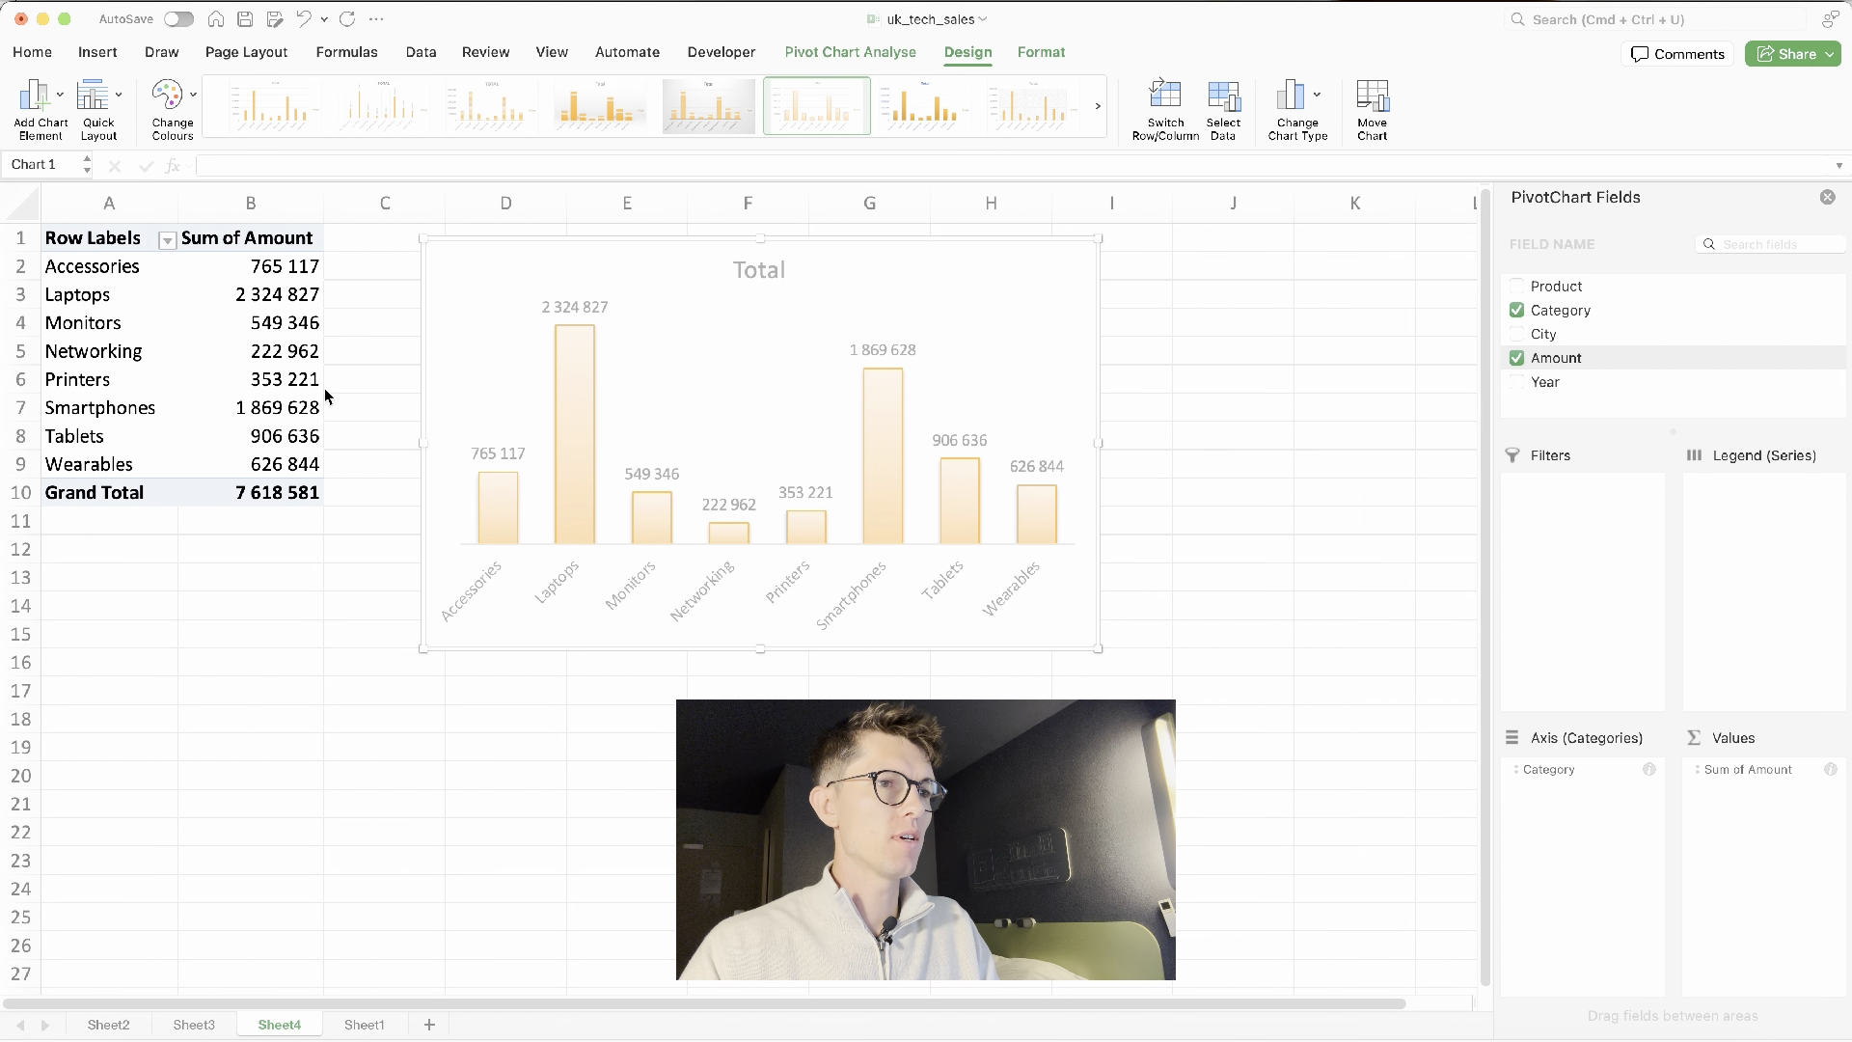
pyautogui.rightClick(294, 378)
pyautogui.moveTo(419, 542)
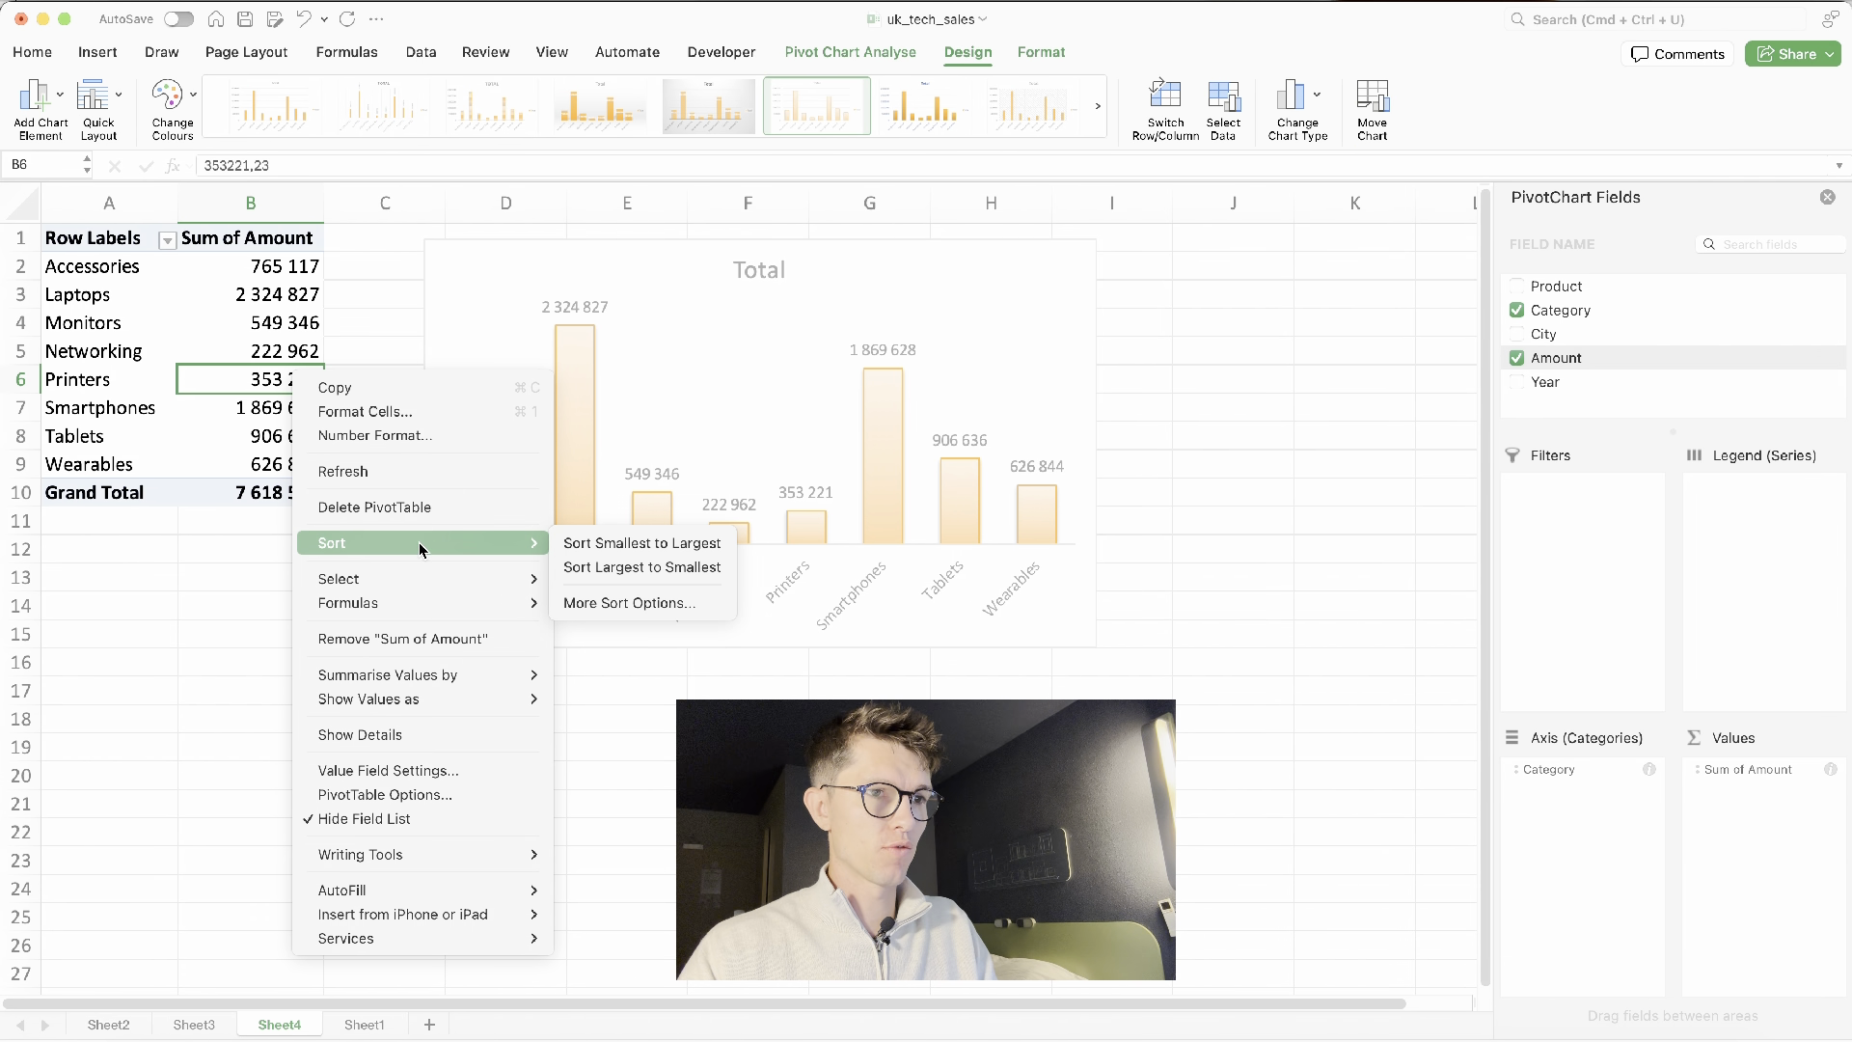
pyautogui.click(575, 567)
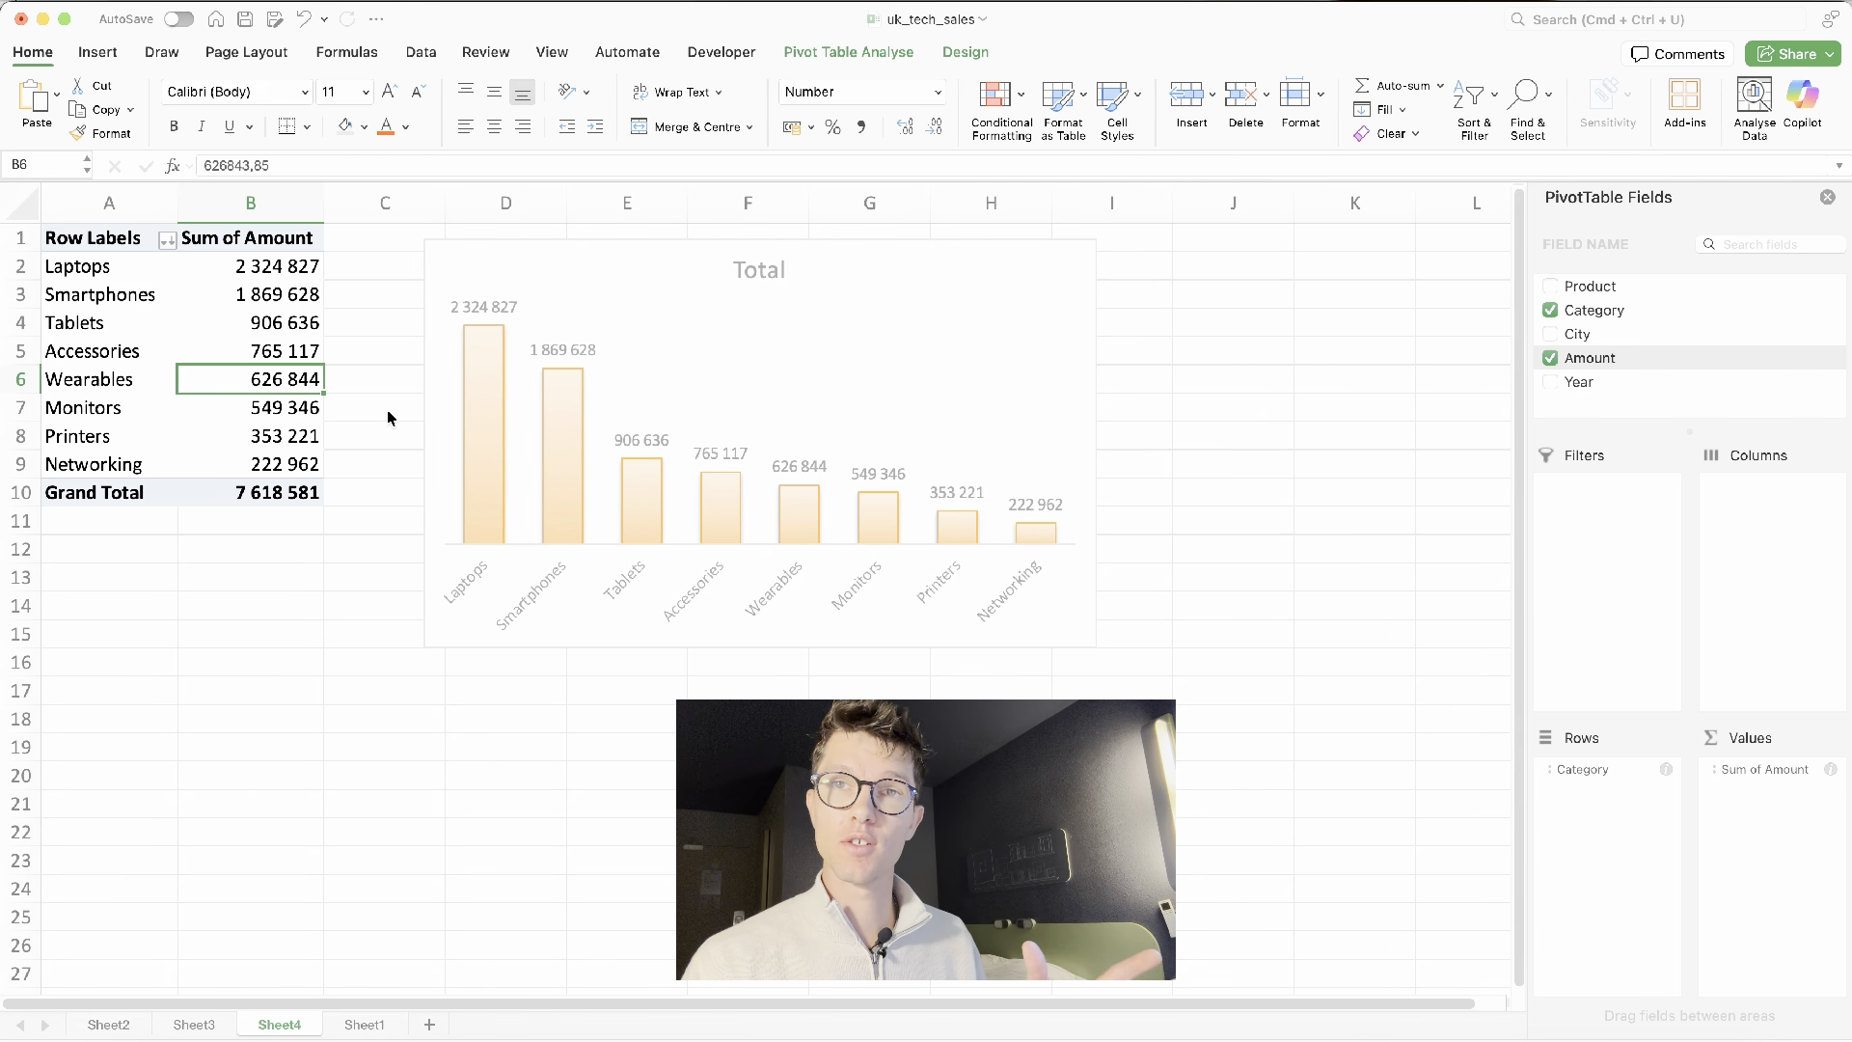
# Show the Sum of Amount values in the category pivot table as % of Grand Total
pyautogui.rightClick(289, 349)
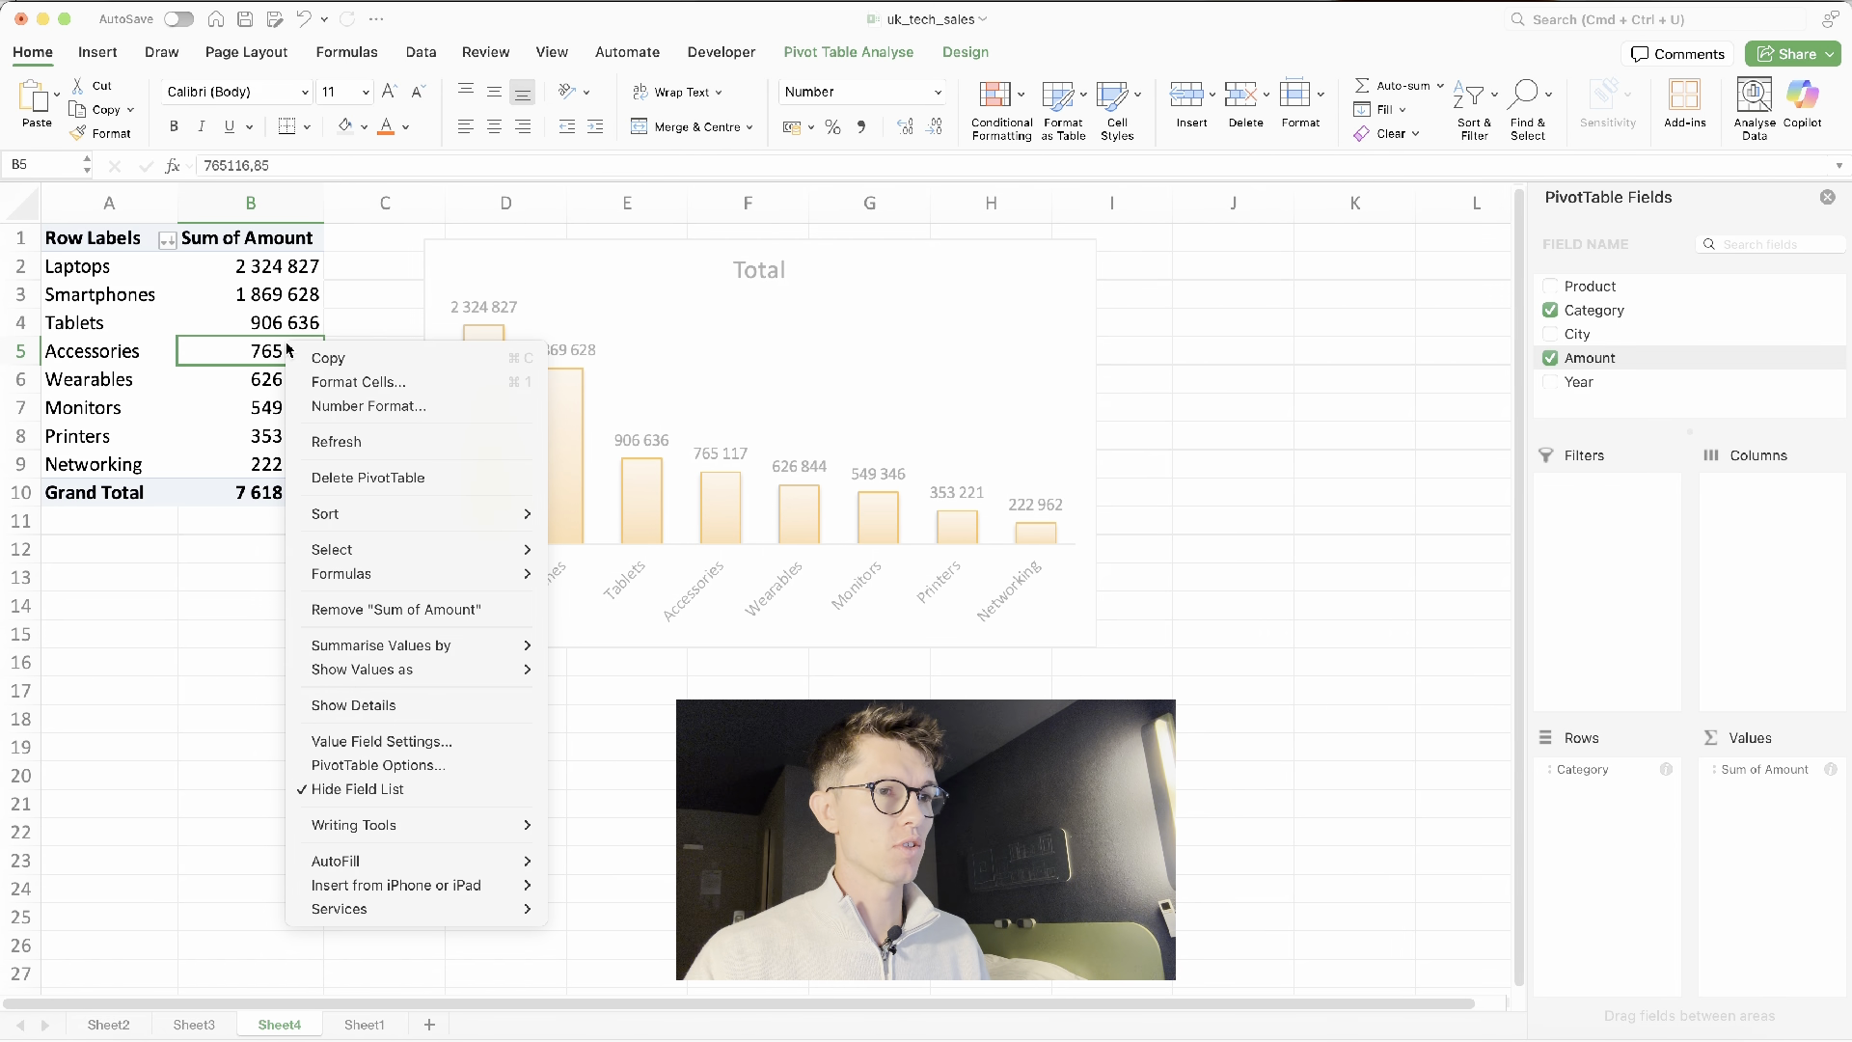
pyautogui.click(396, 740)
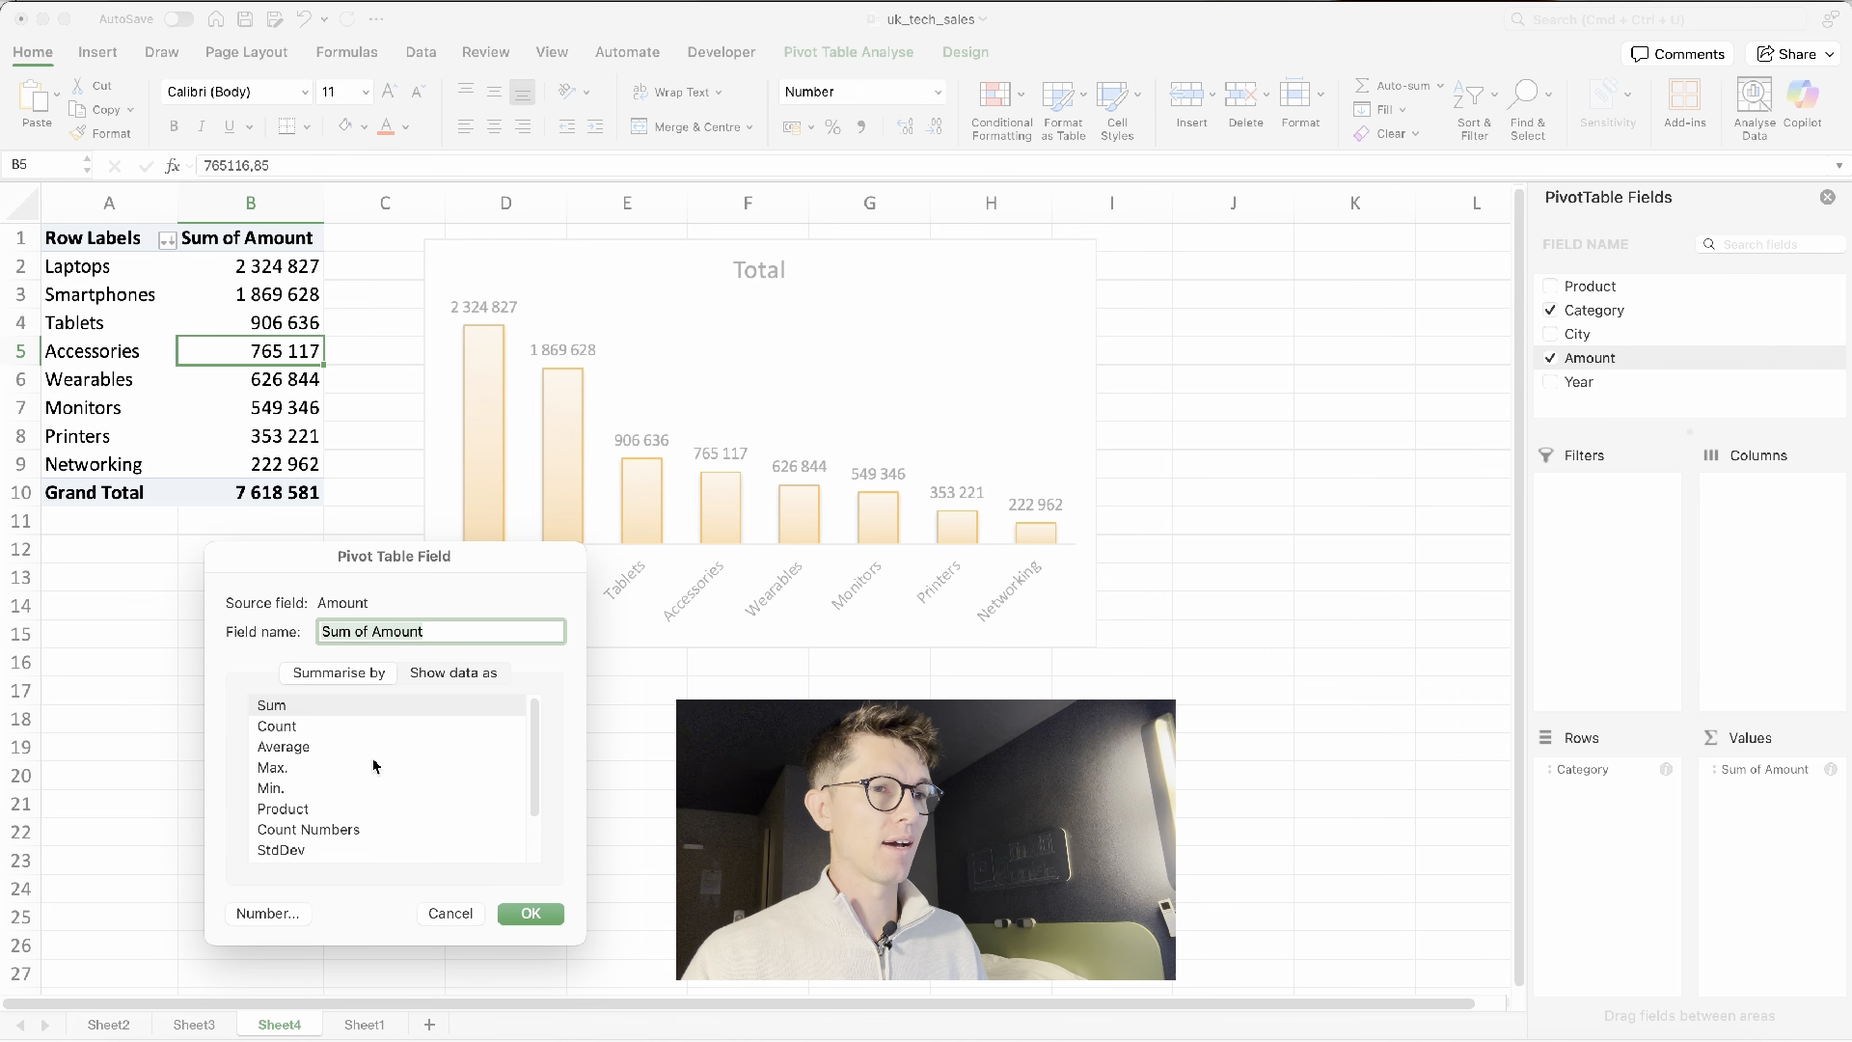
pyautogui.click(473, 676)
pyautogui.click(433, 715)
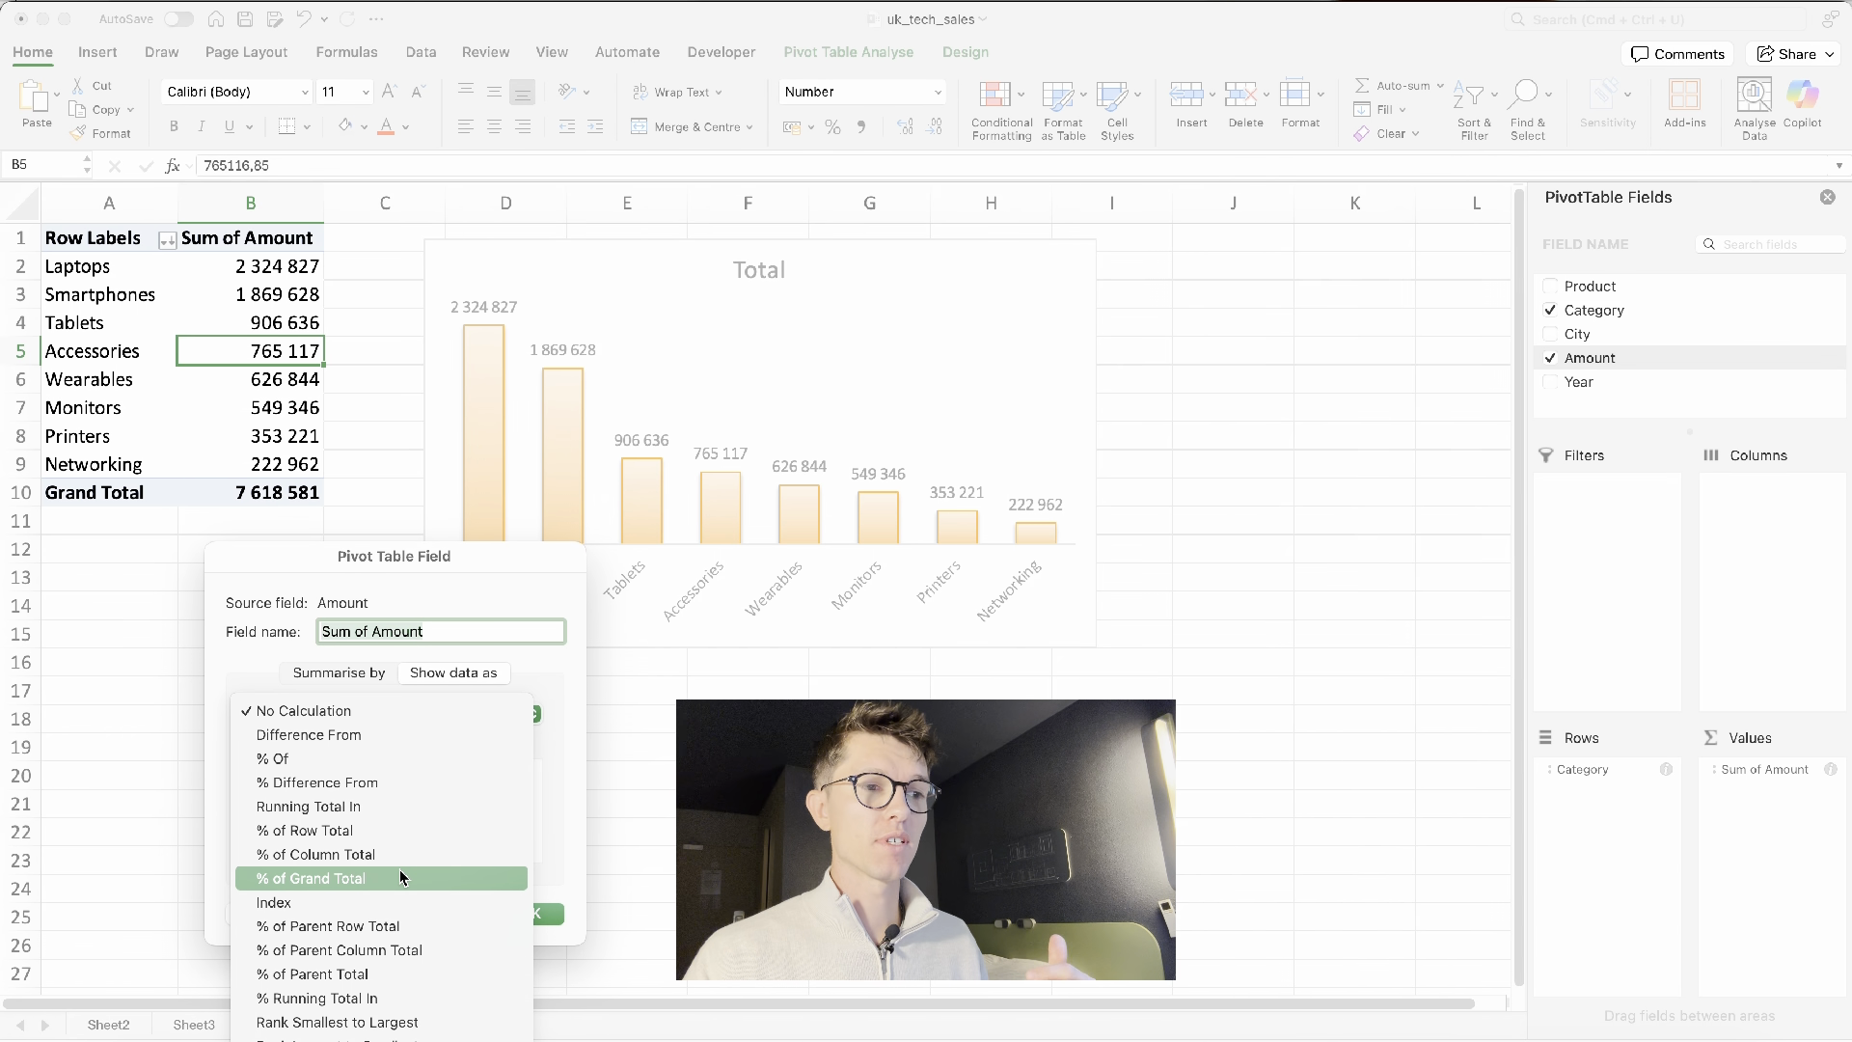
pyautogui.click(400, 876)
pyautogui.click(518, 914)
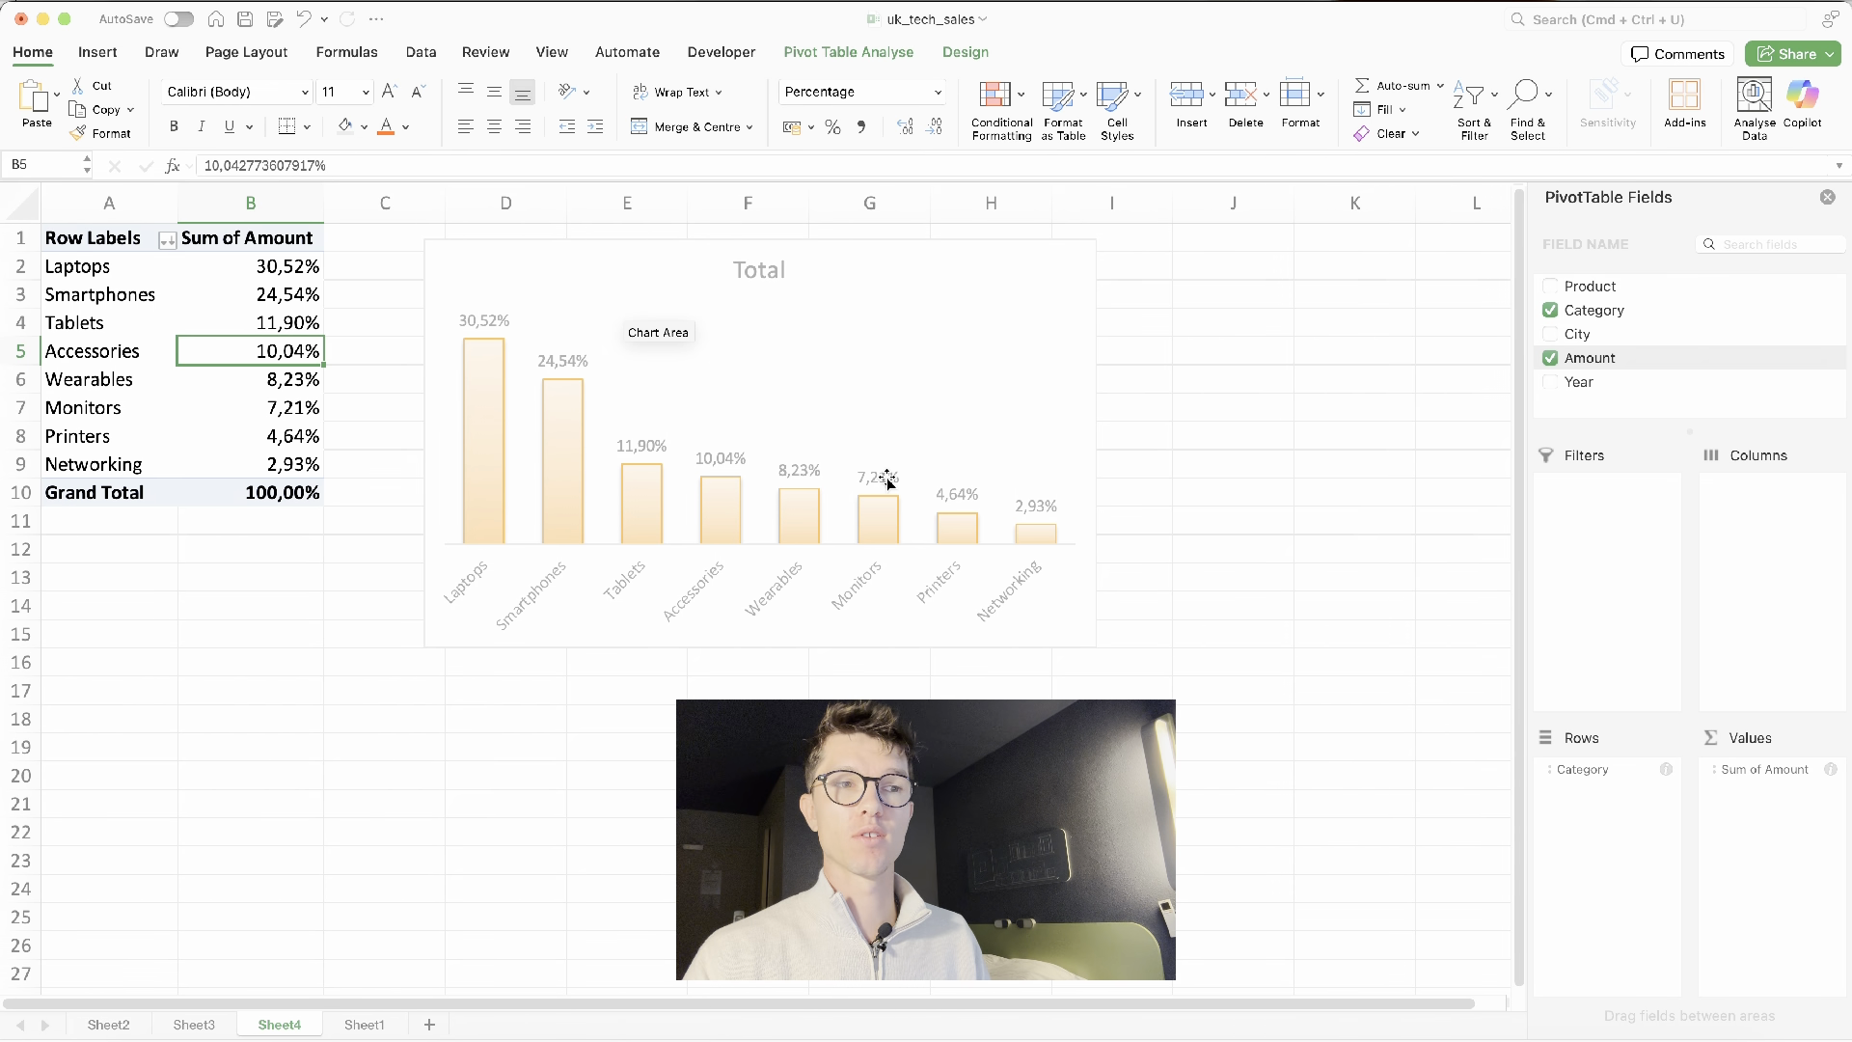
# Title the category column chart "% by category"
pyautogui.click(755, 275)
pyautogui.doubleClick(754, 279)
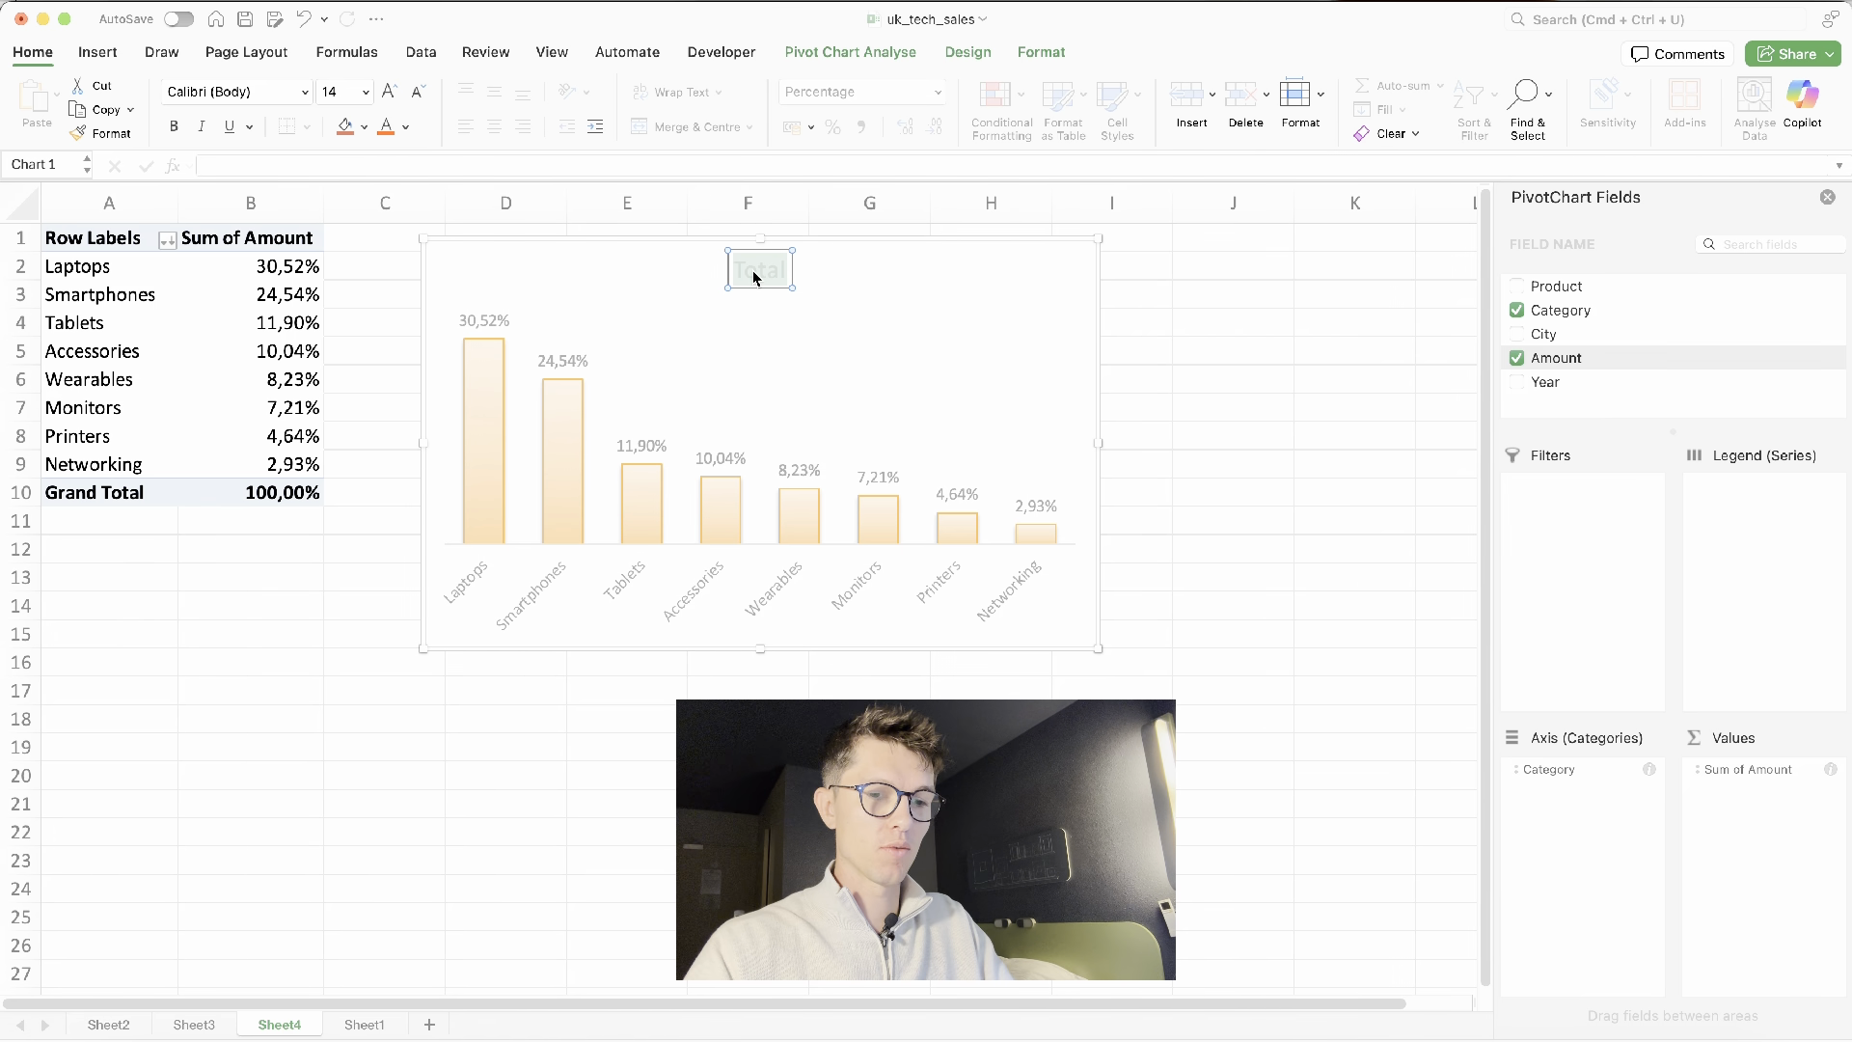
pyautogui.write('%')
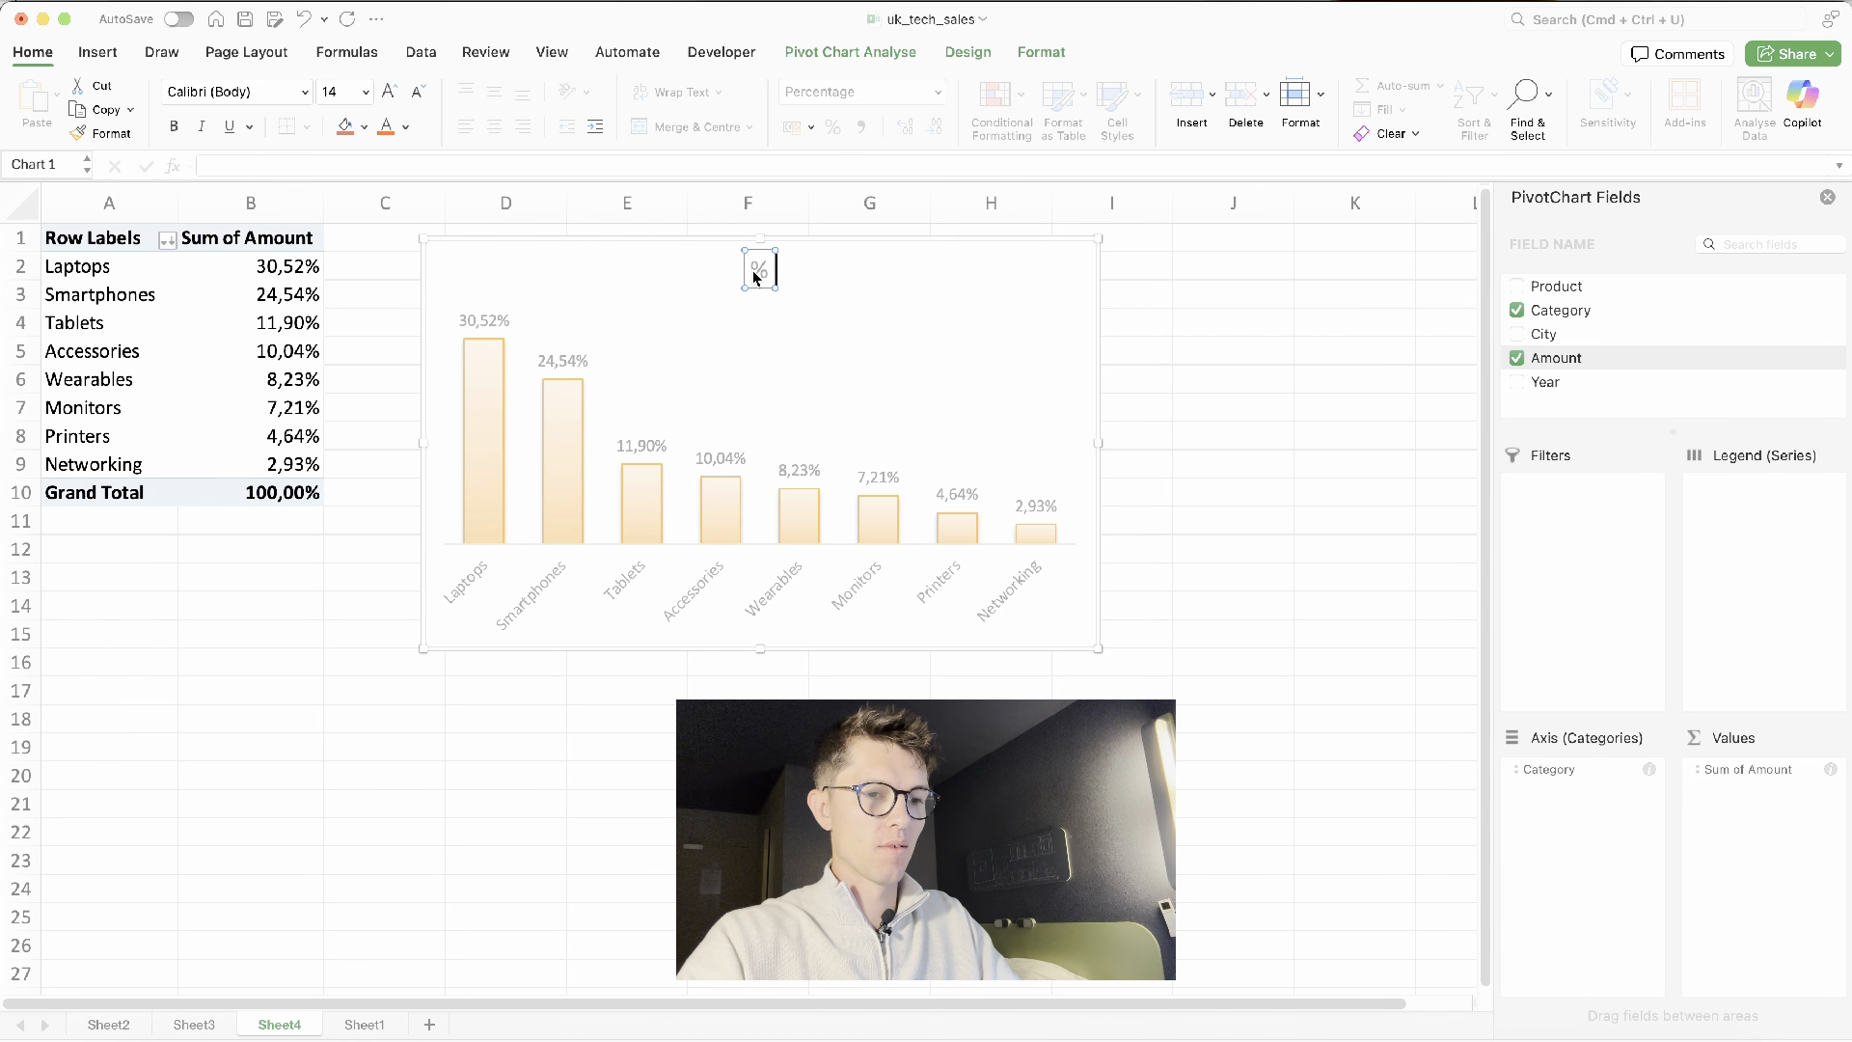
pyautogui.write(' by cate')
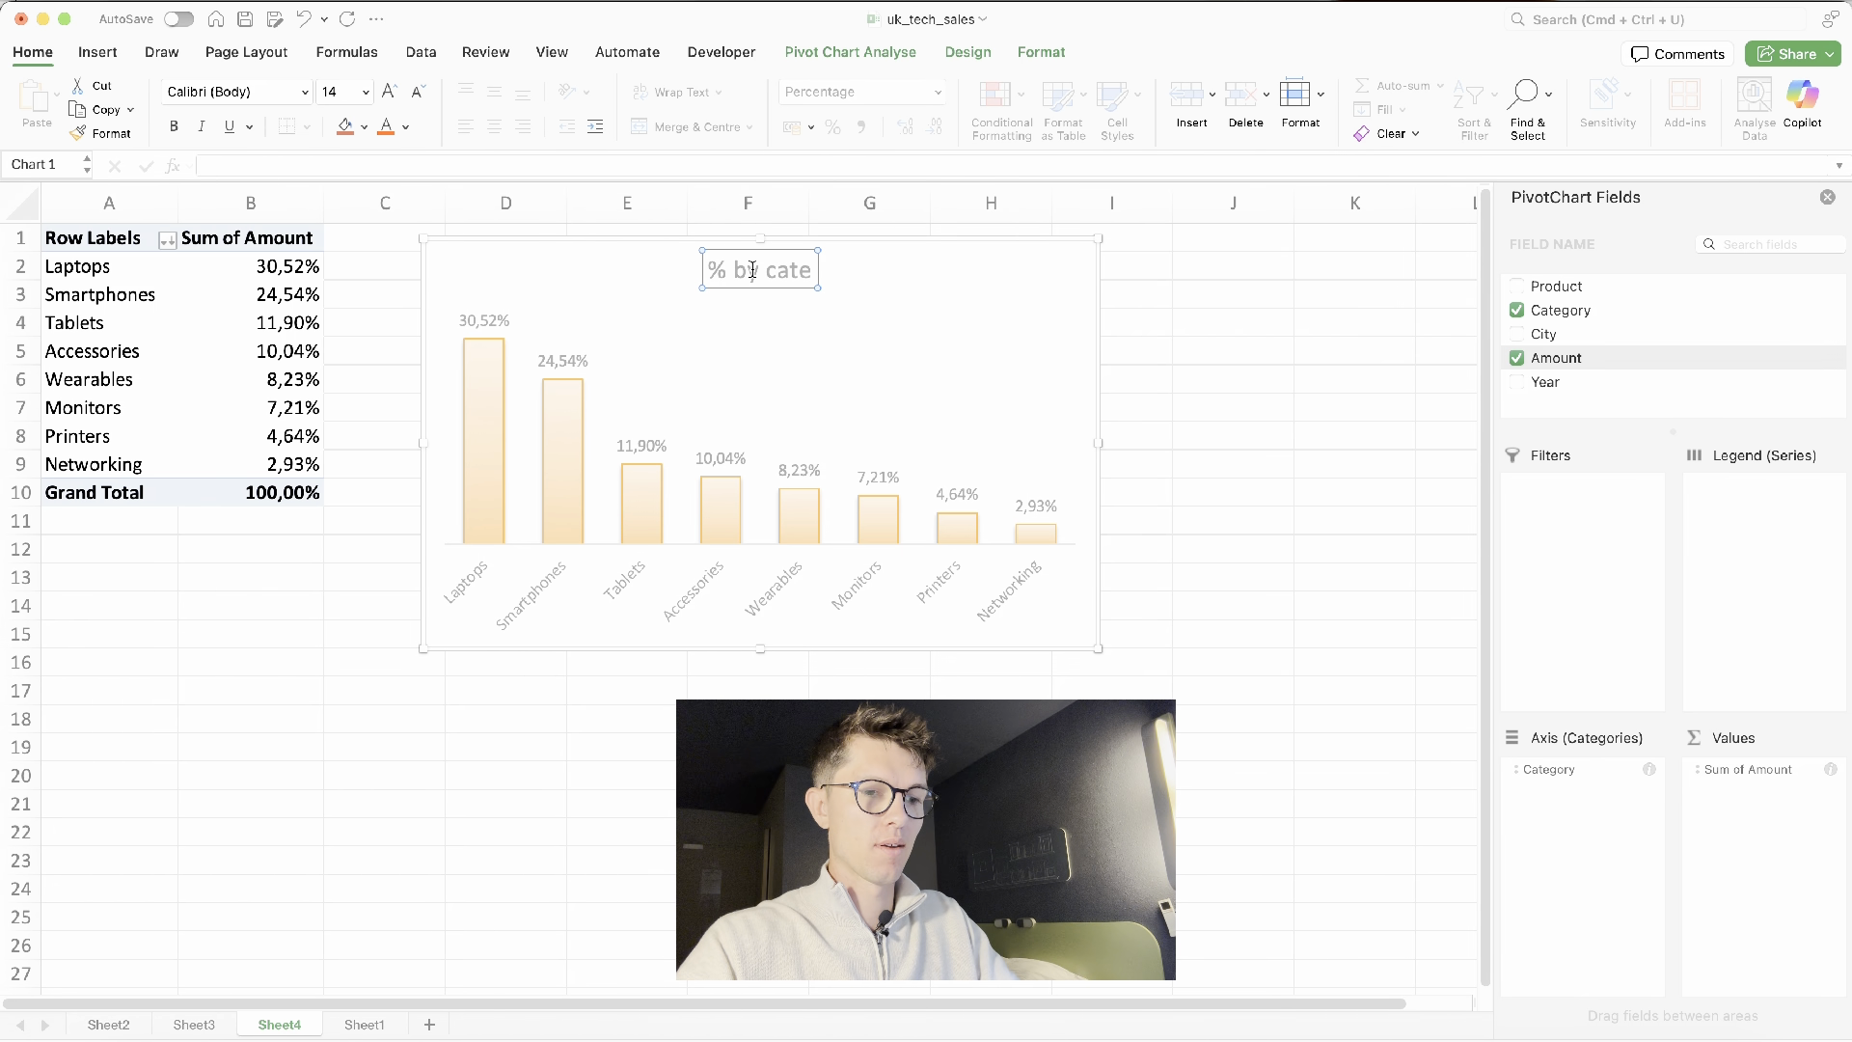
pyautogui.write('gory')
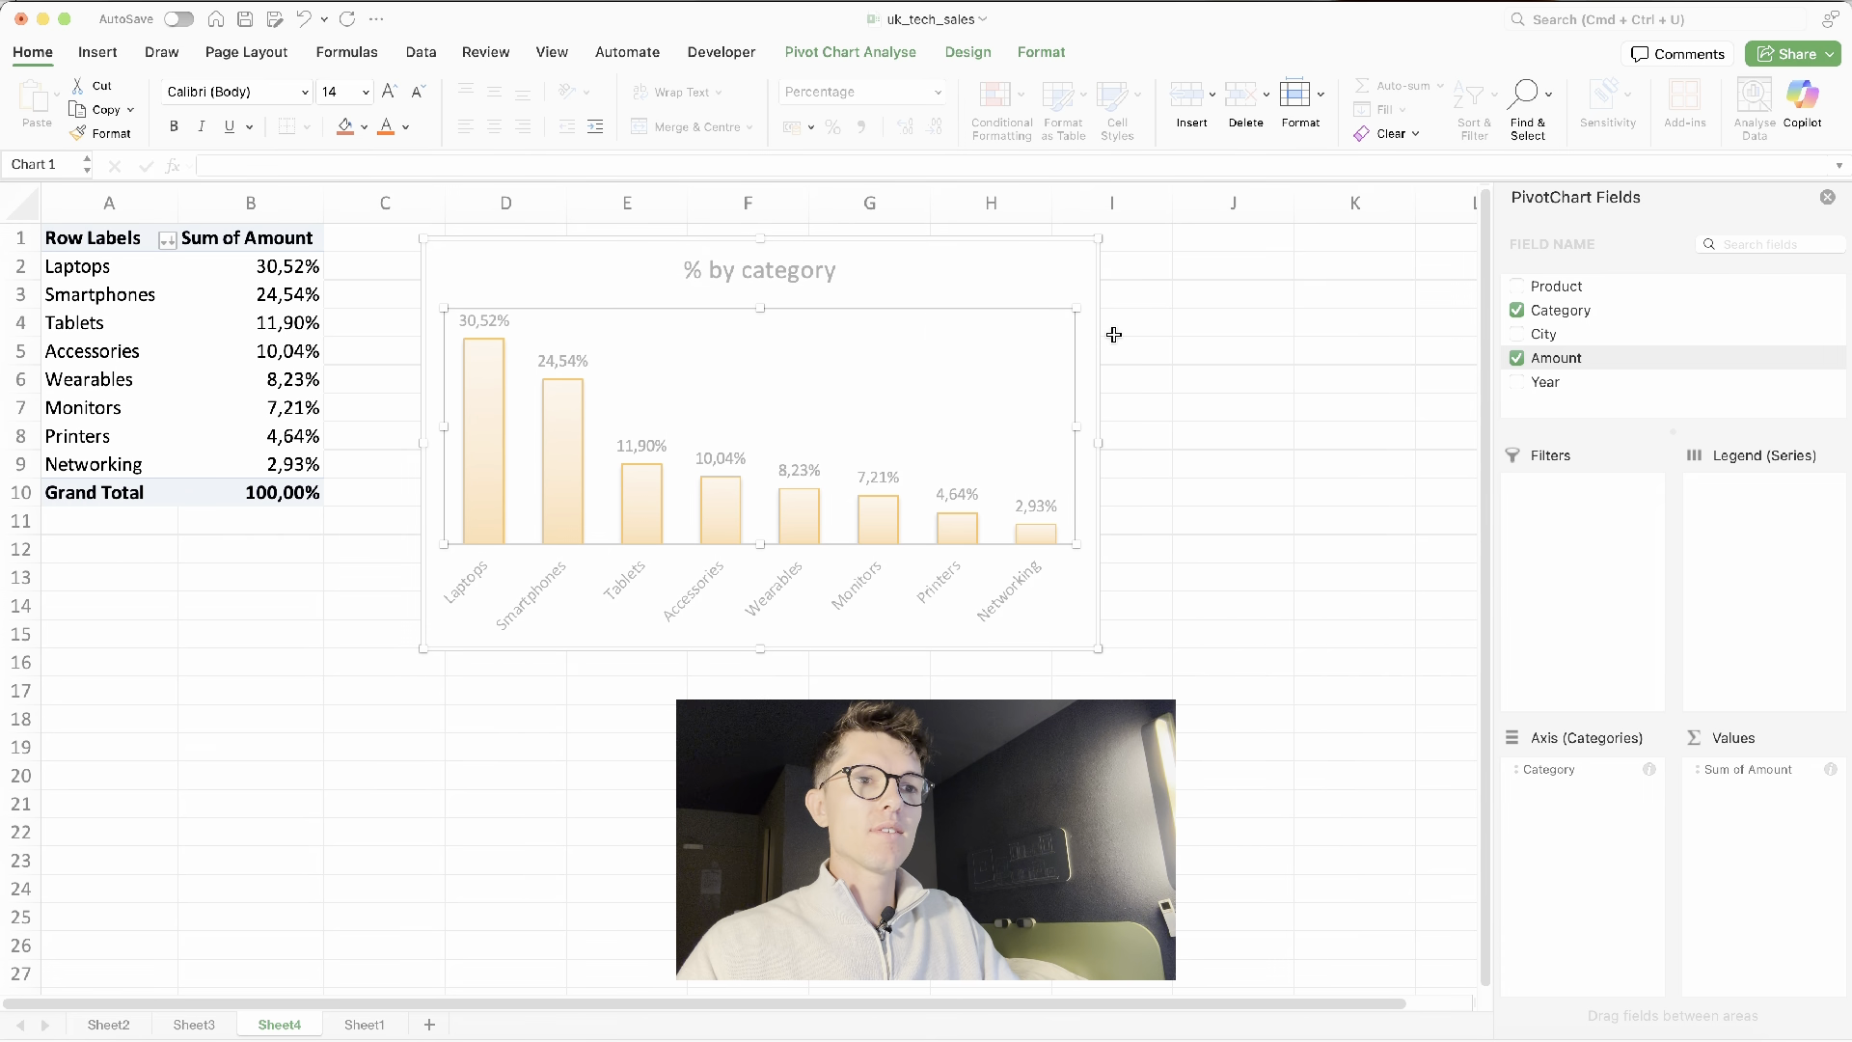
pyautogui.click(1200, 345)
pyautogui.click(1087, 272)
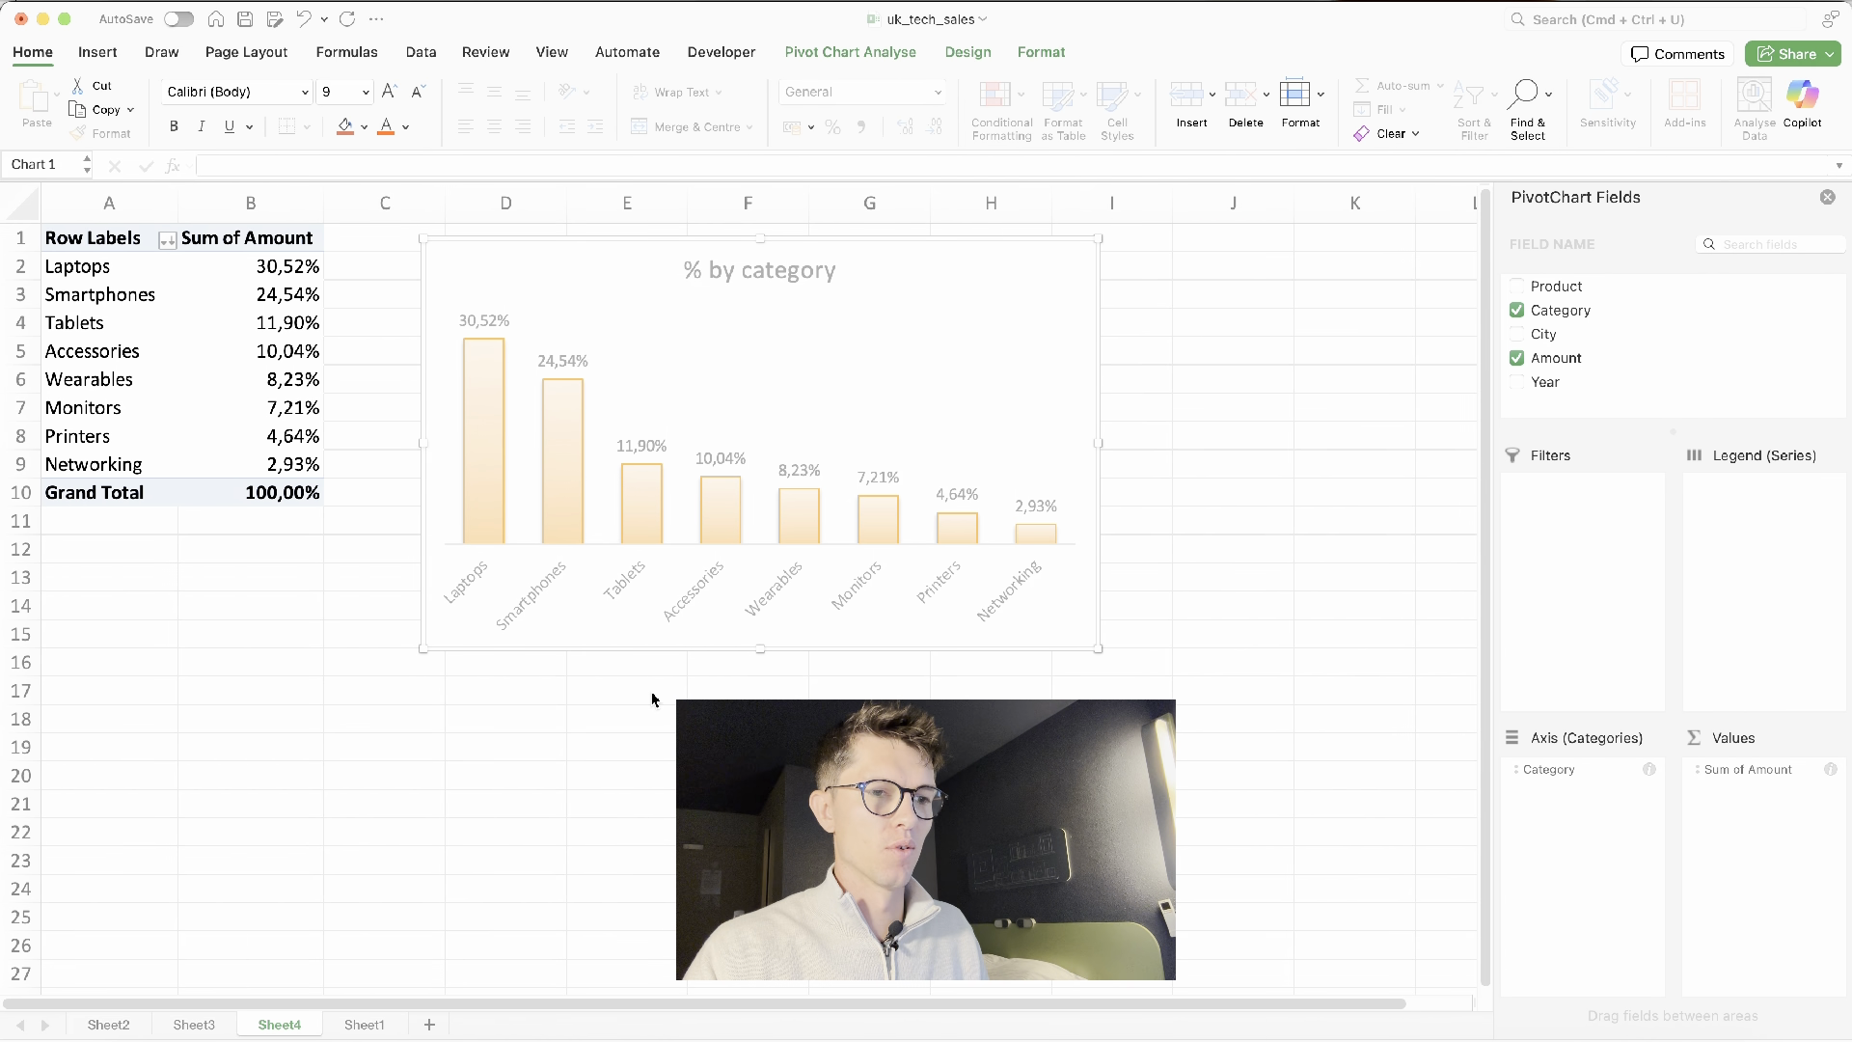
# Switch to the uk_tech_sales demo workbook to examine how the charts fit the finished dashboard, and return to uk_tech_sales
pyautogui.rightClick(740, 1041)
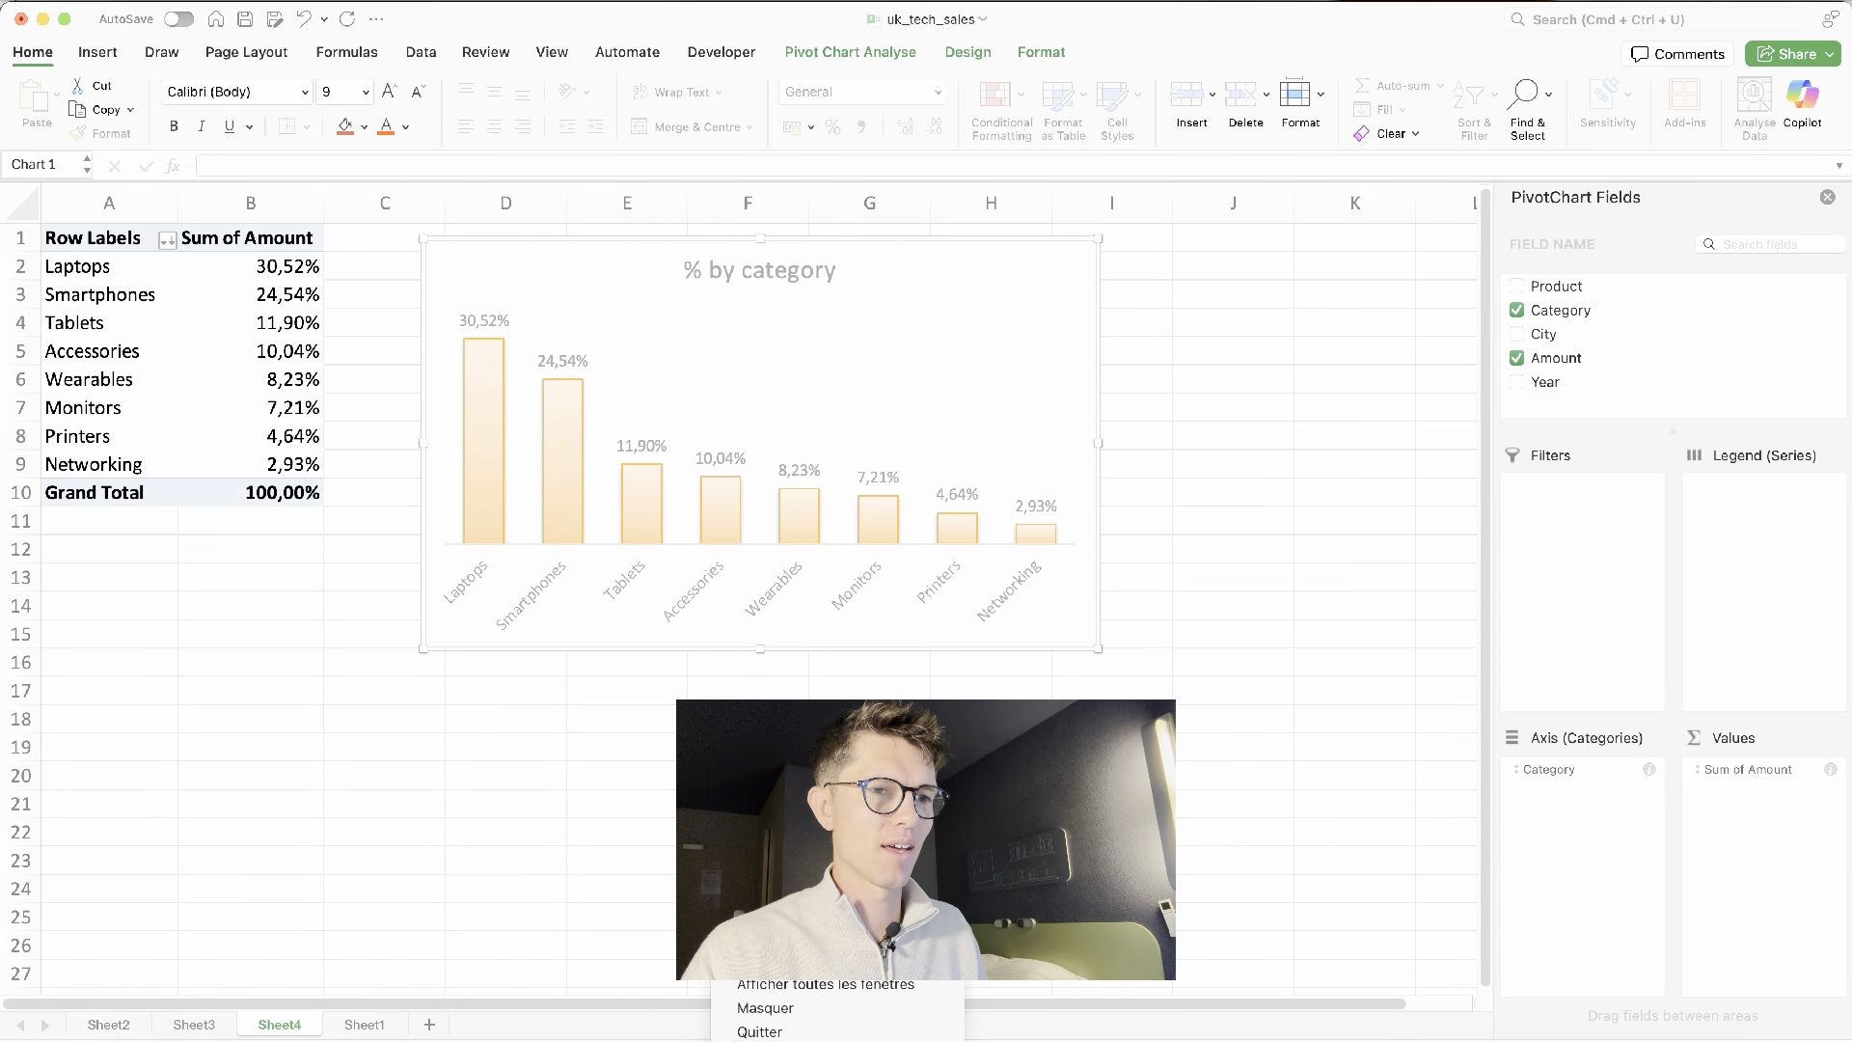
pyautogui.click(771, 883)
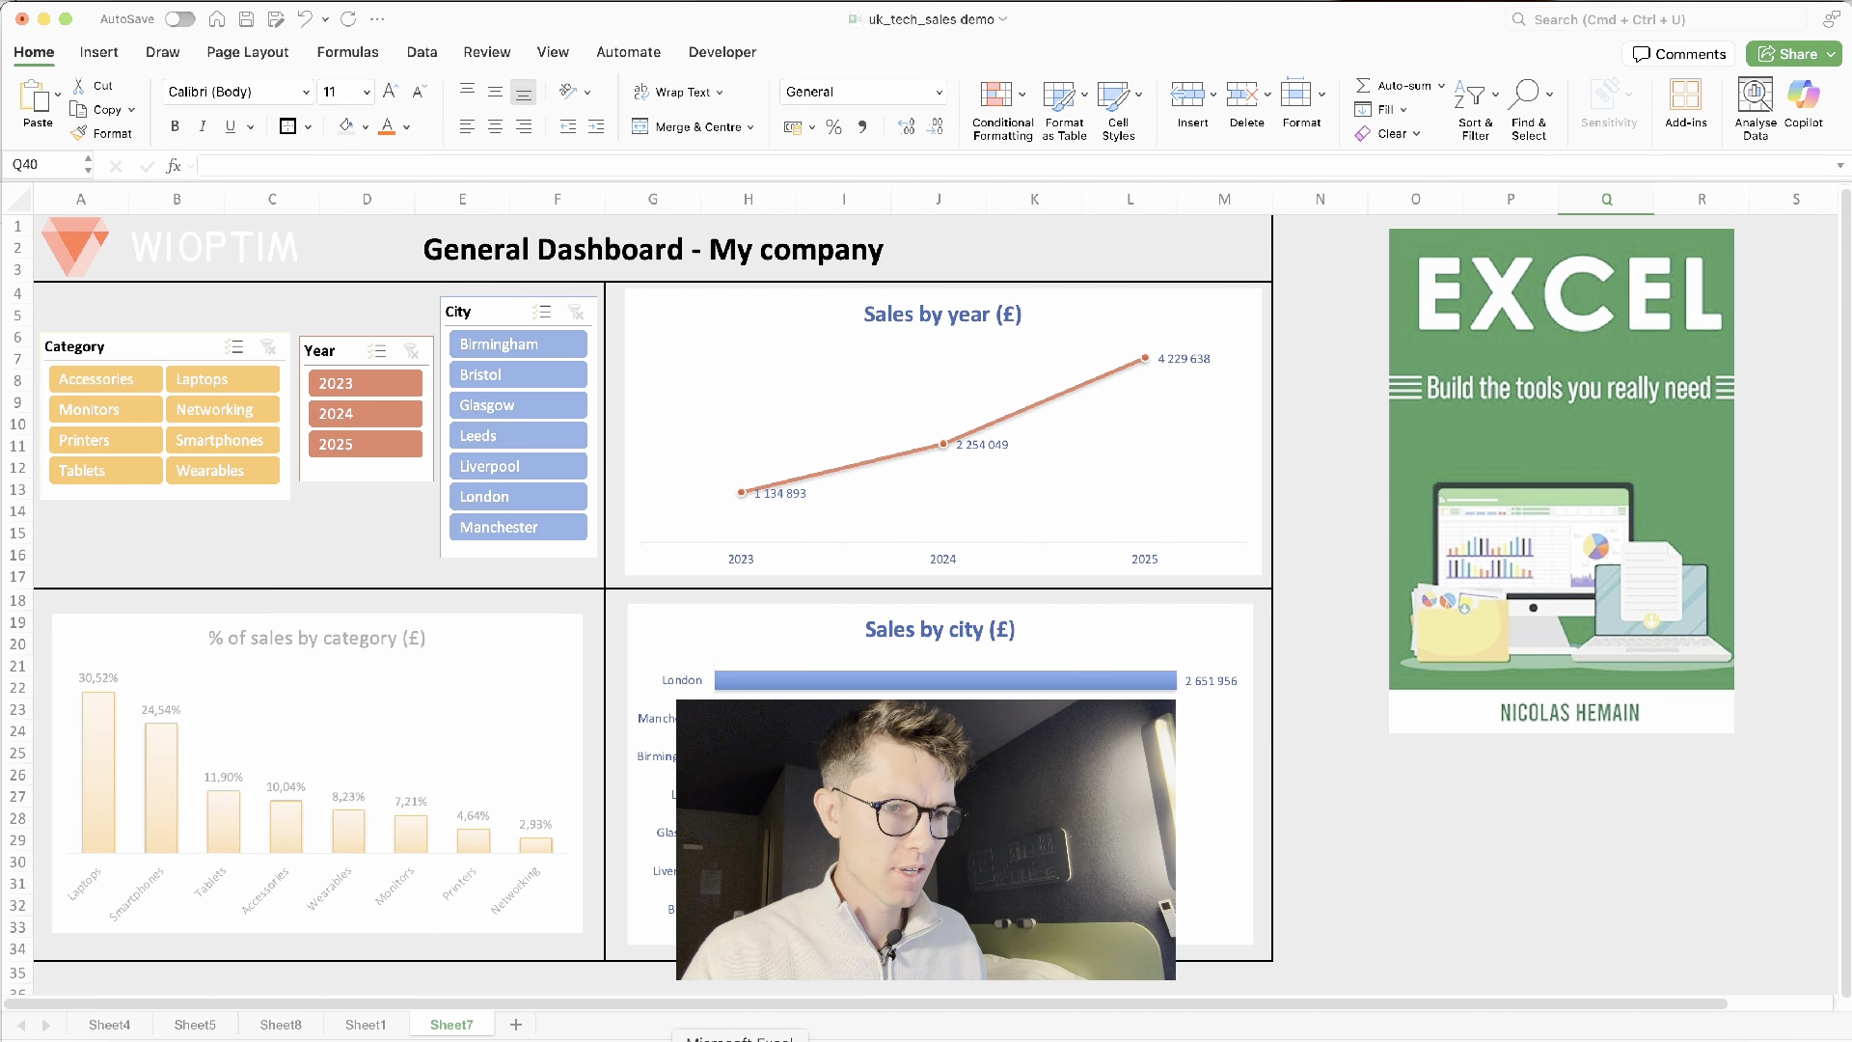
pyautogui.rightClick(739, 1040)
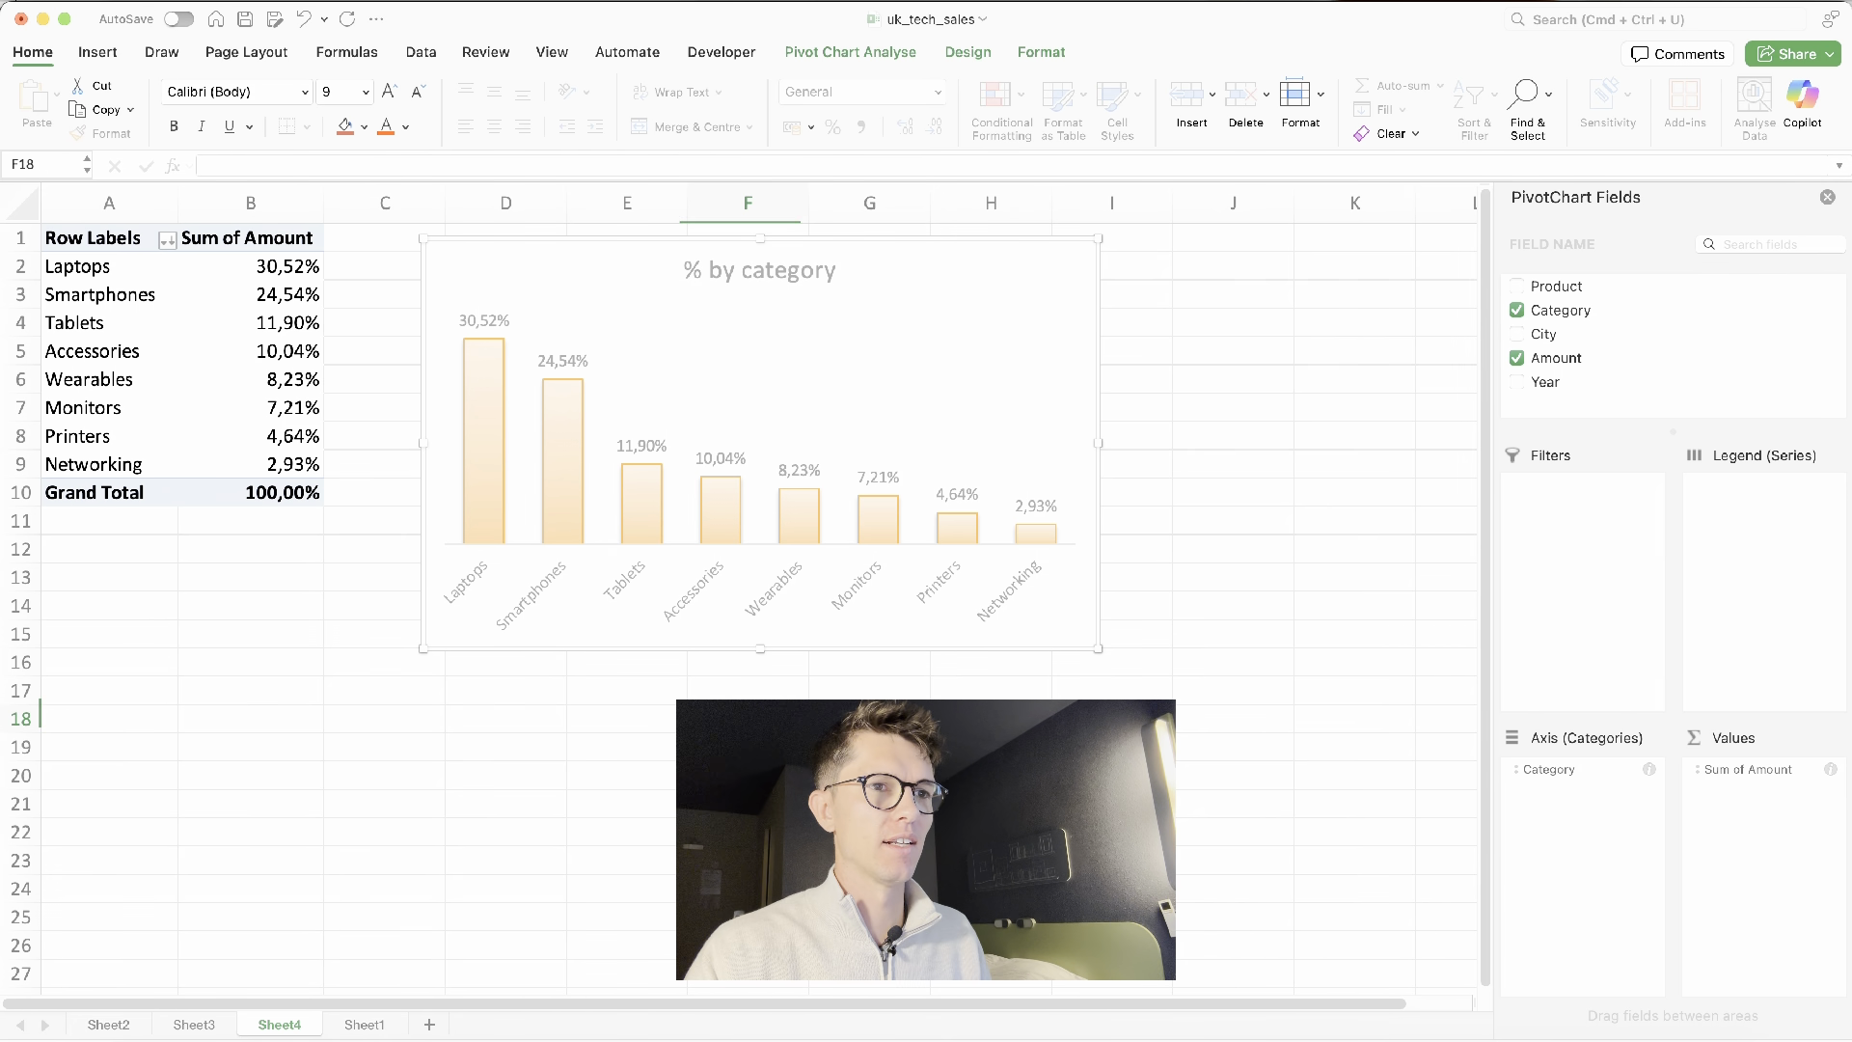
# Narrow the category chart from its outer side so that it ends within column H, and deselect it
pyautogui.click(1080, 349)
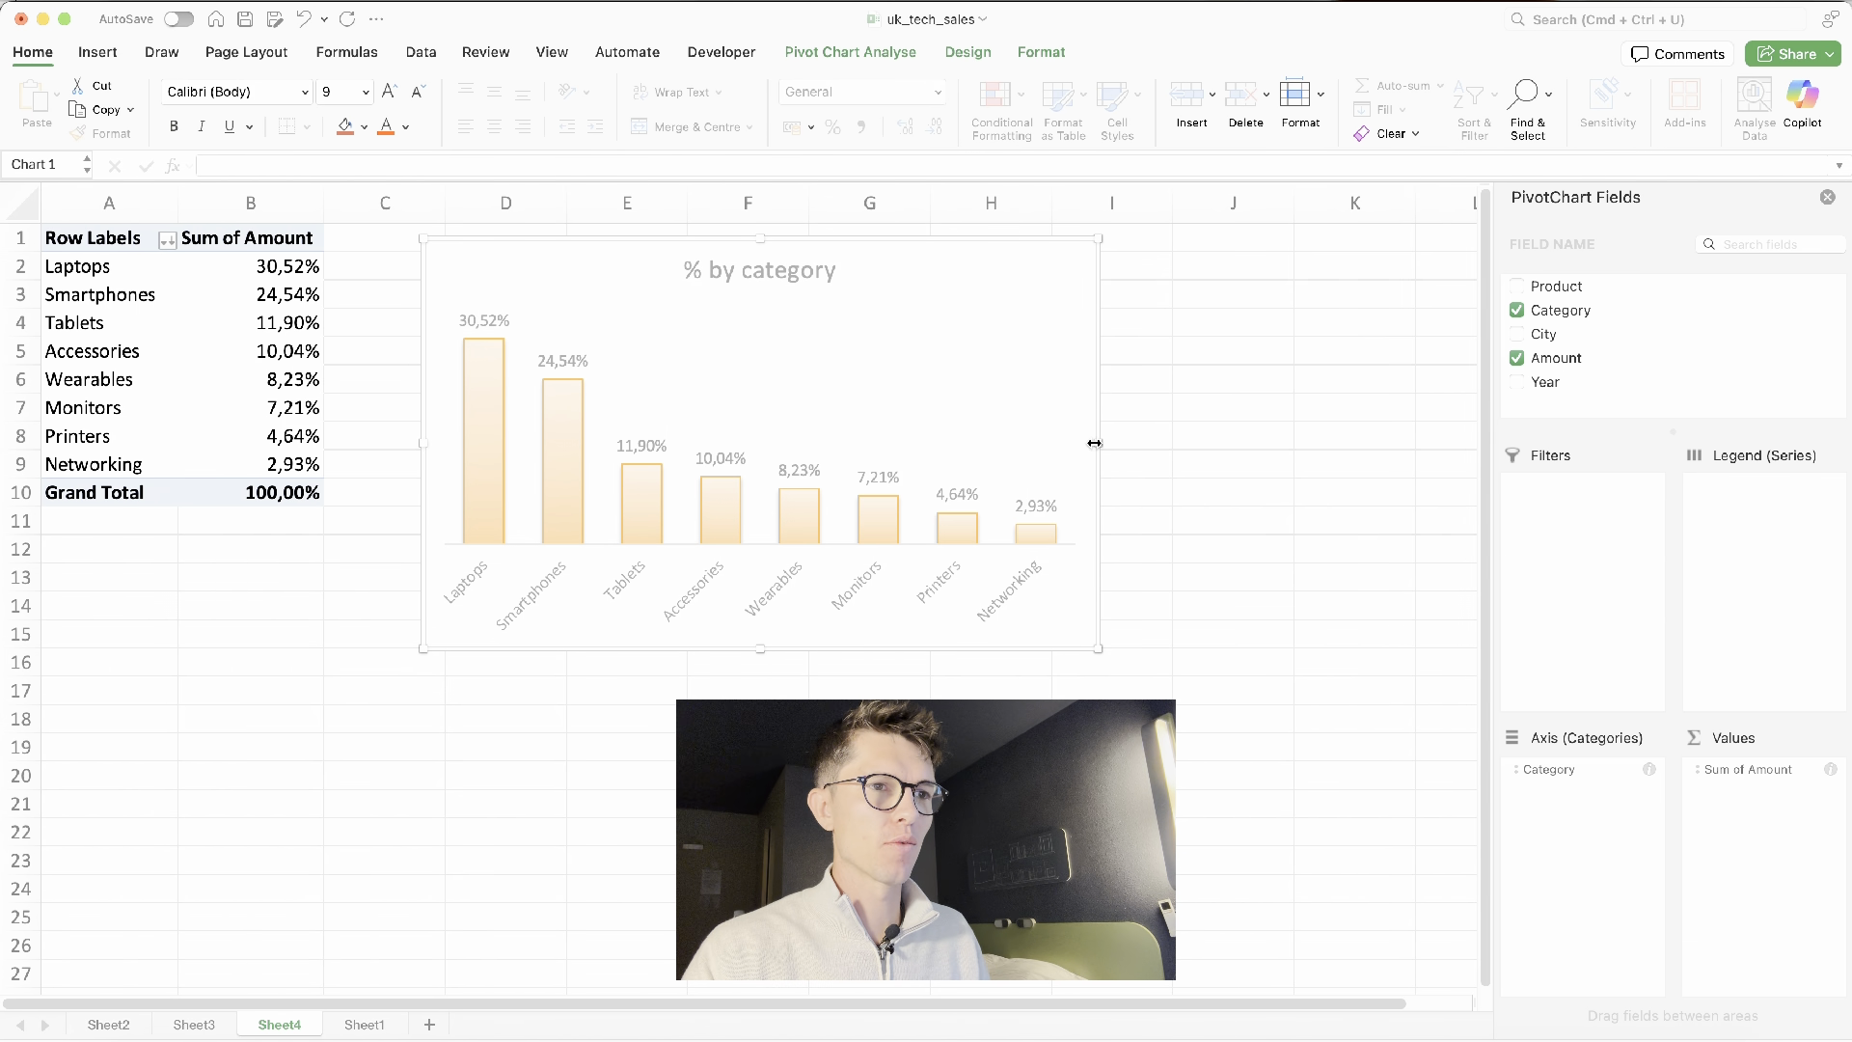
pyautogui.moveTo(1095, 442); pyautogui.dragTo(1020, 444)
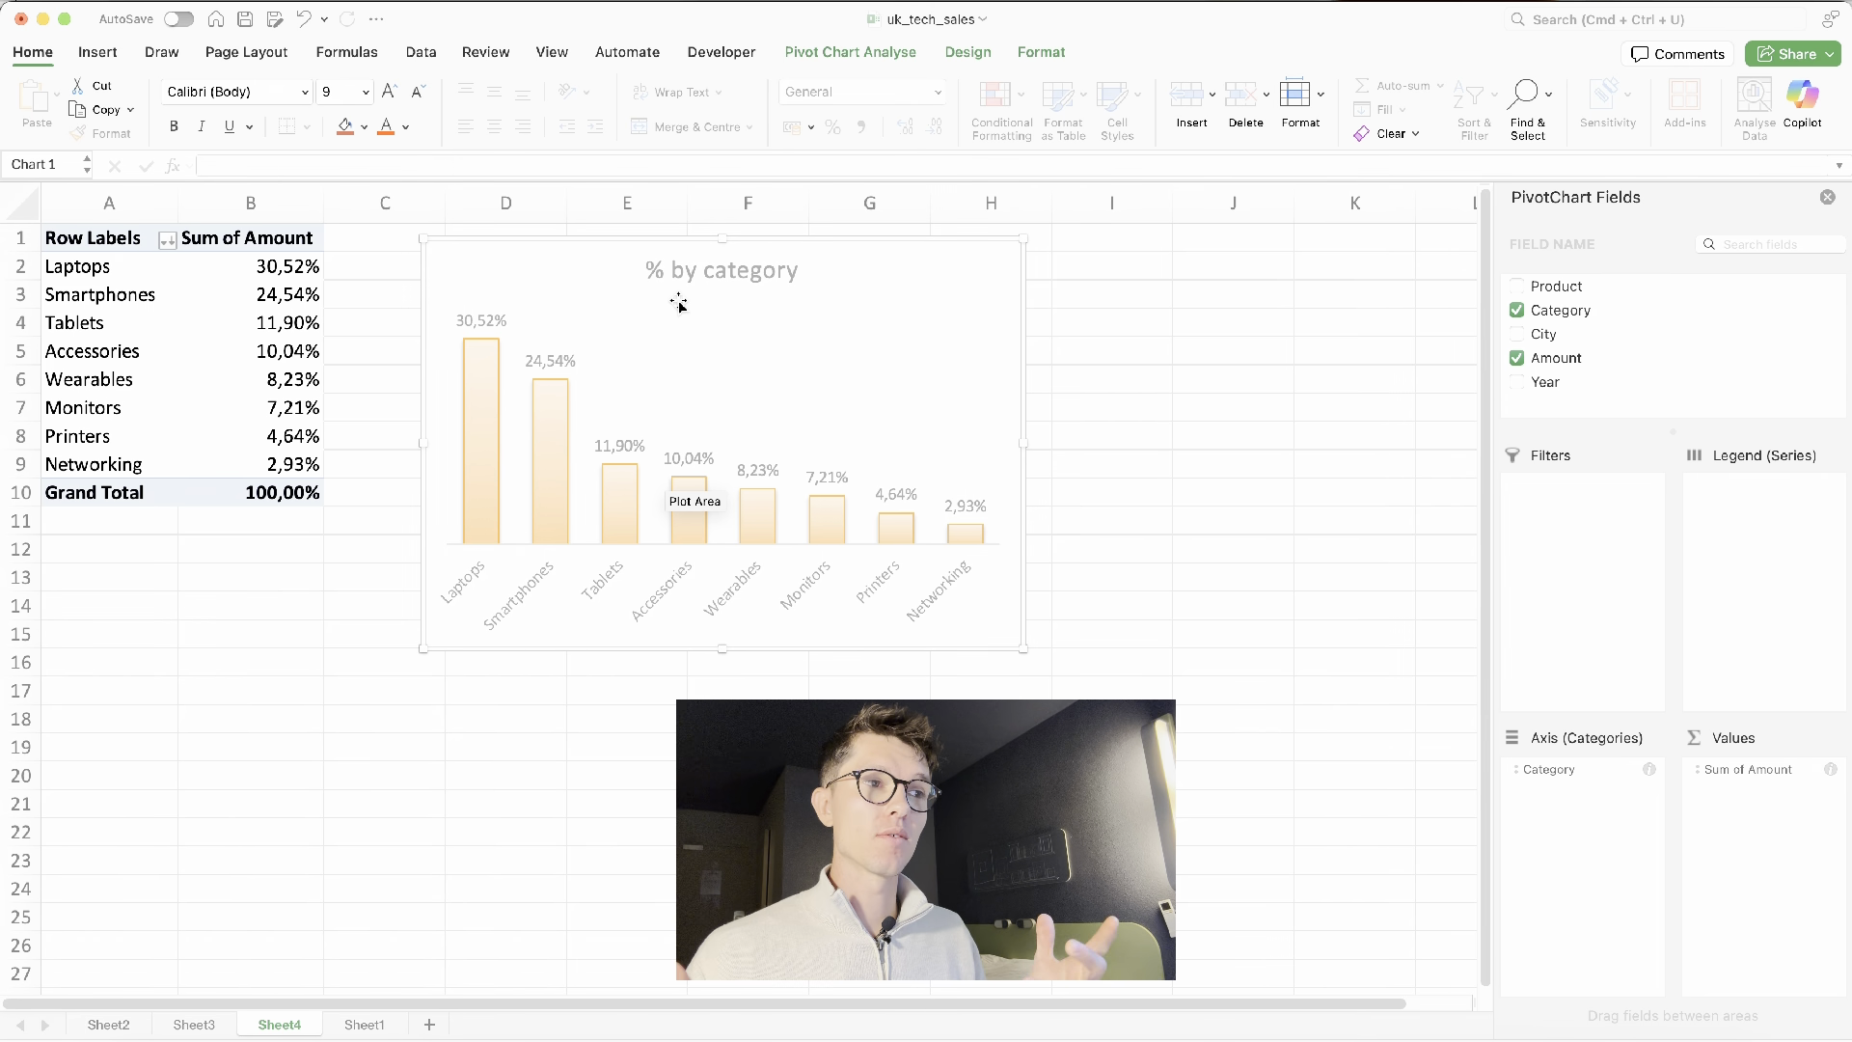
pyautogui.click(221, 270)
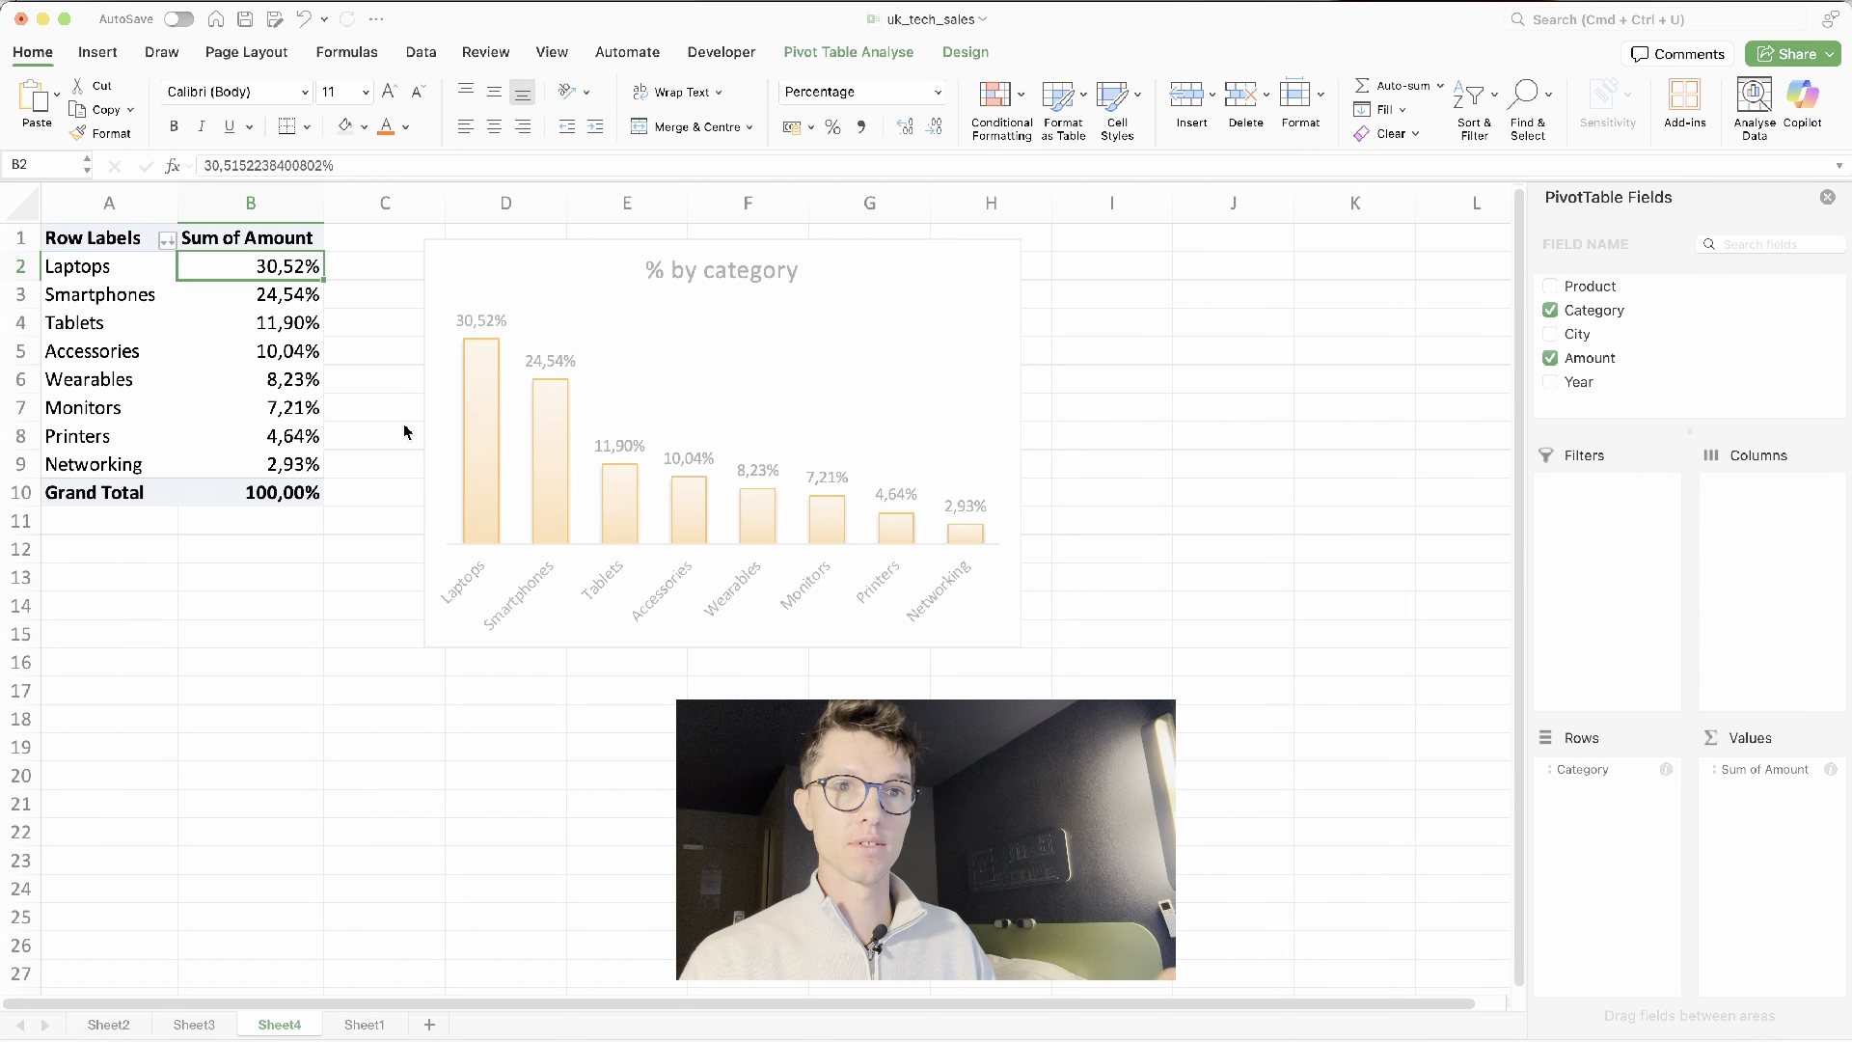
# Add a new blank worksheet between Sheet4 and Sheet1
pyautogui.click(431, 1024)
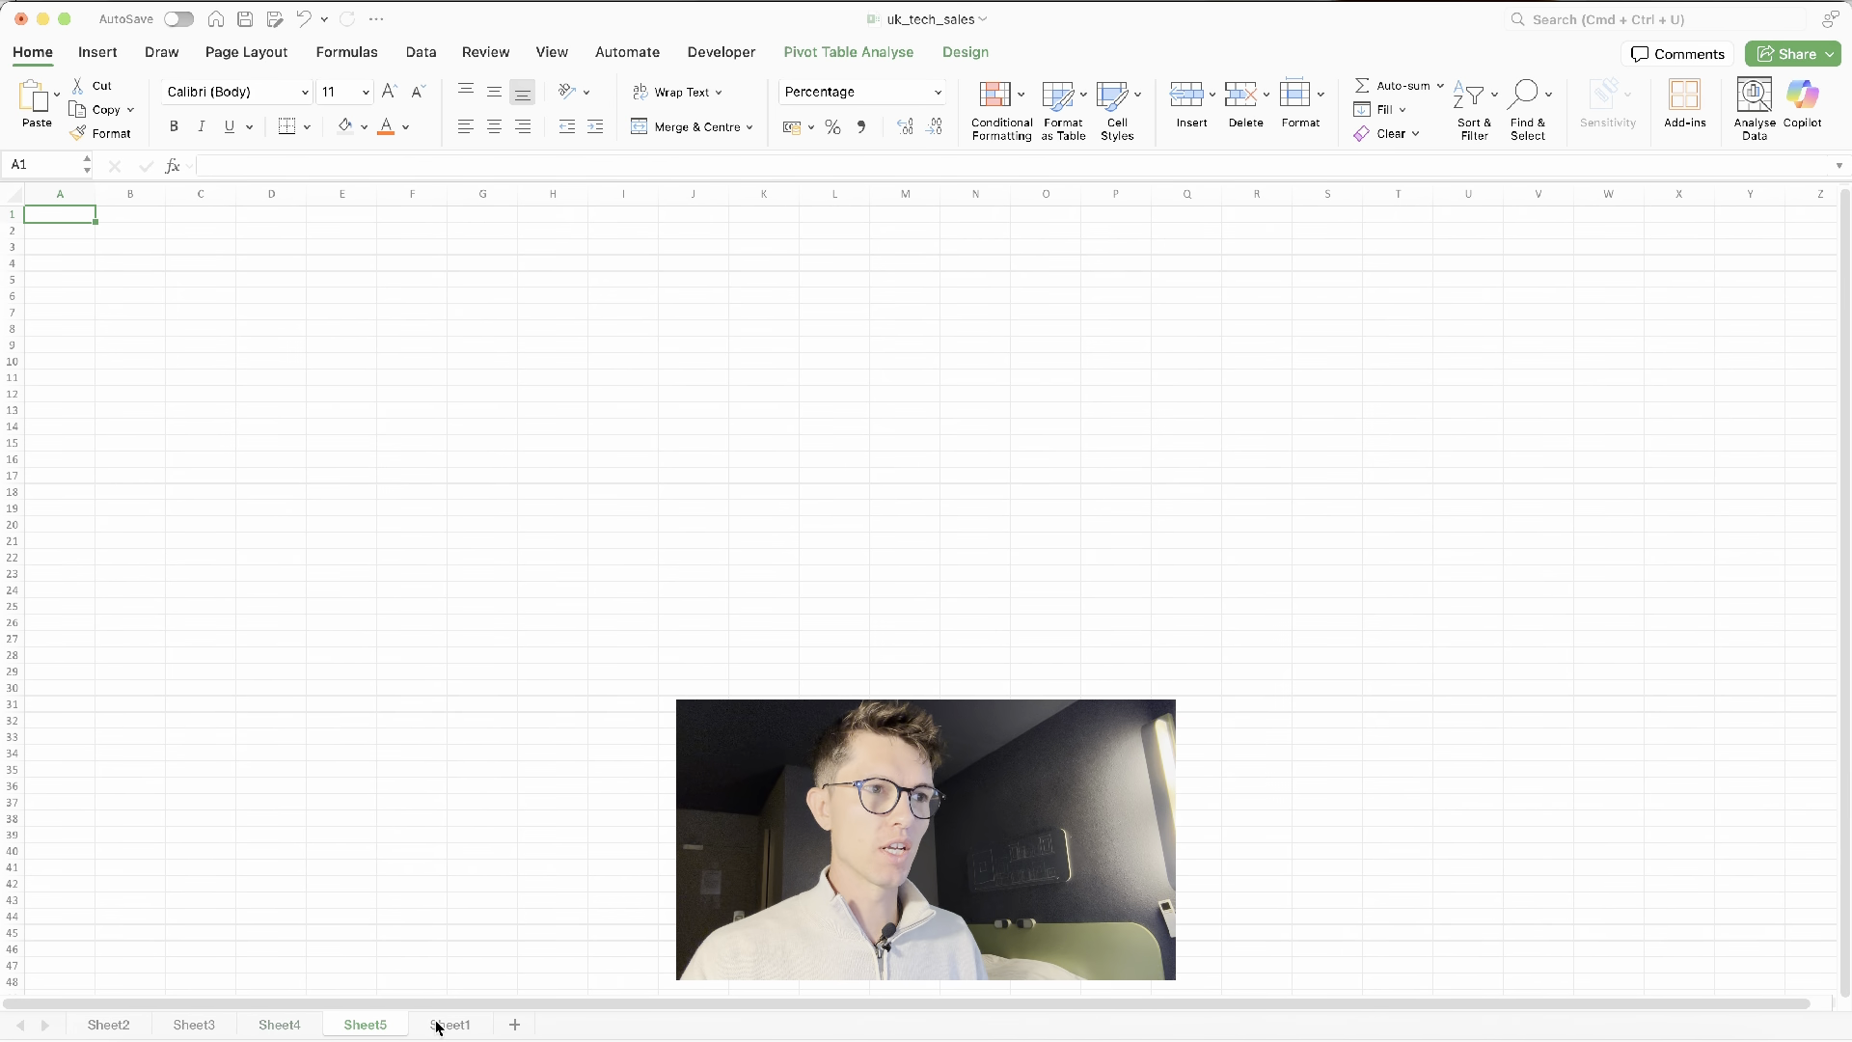
pyautogui.scroll(4, 184, 328)
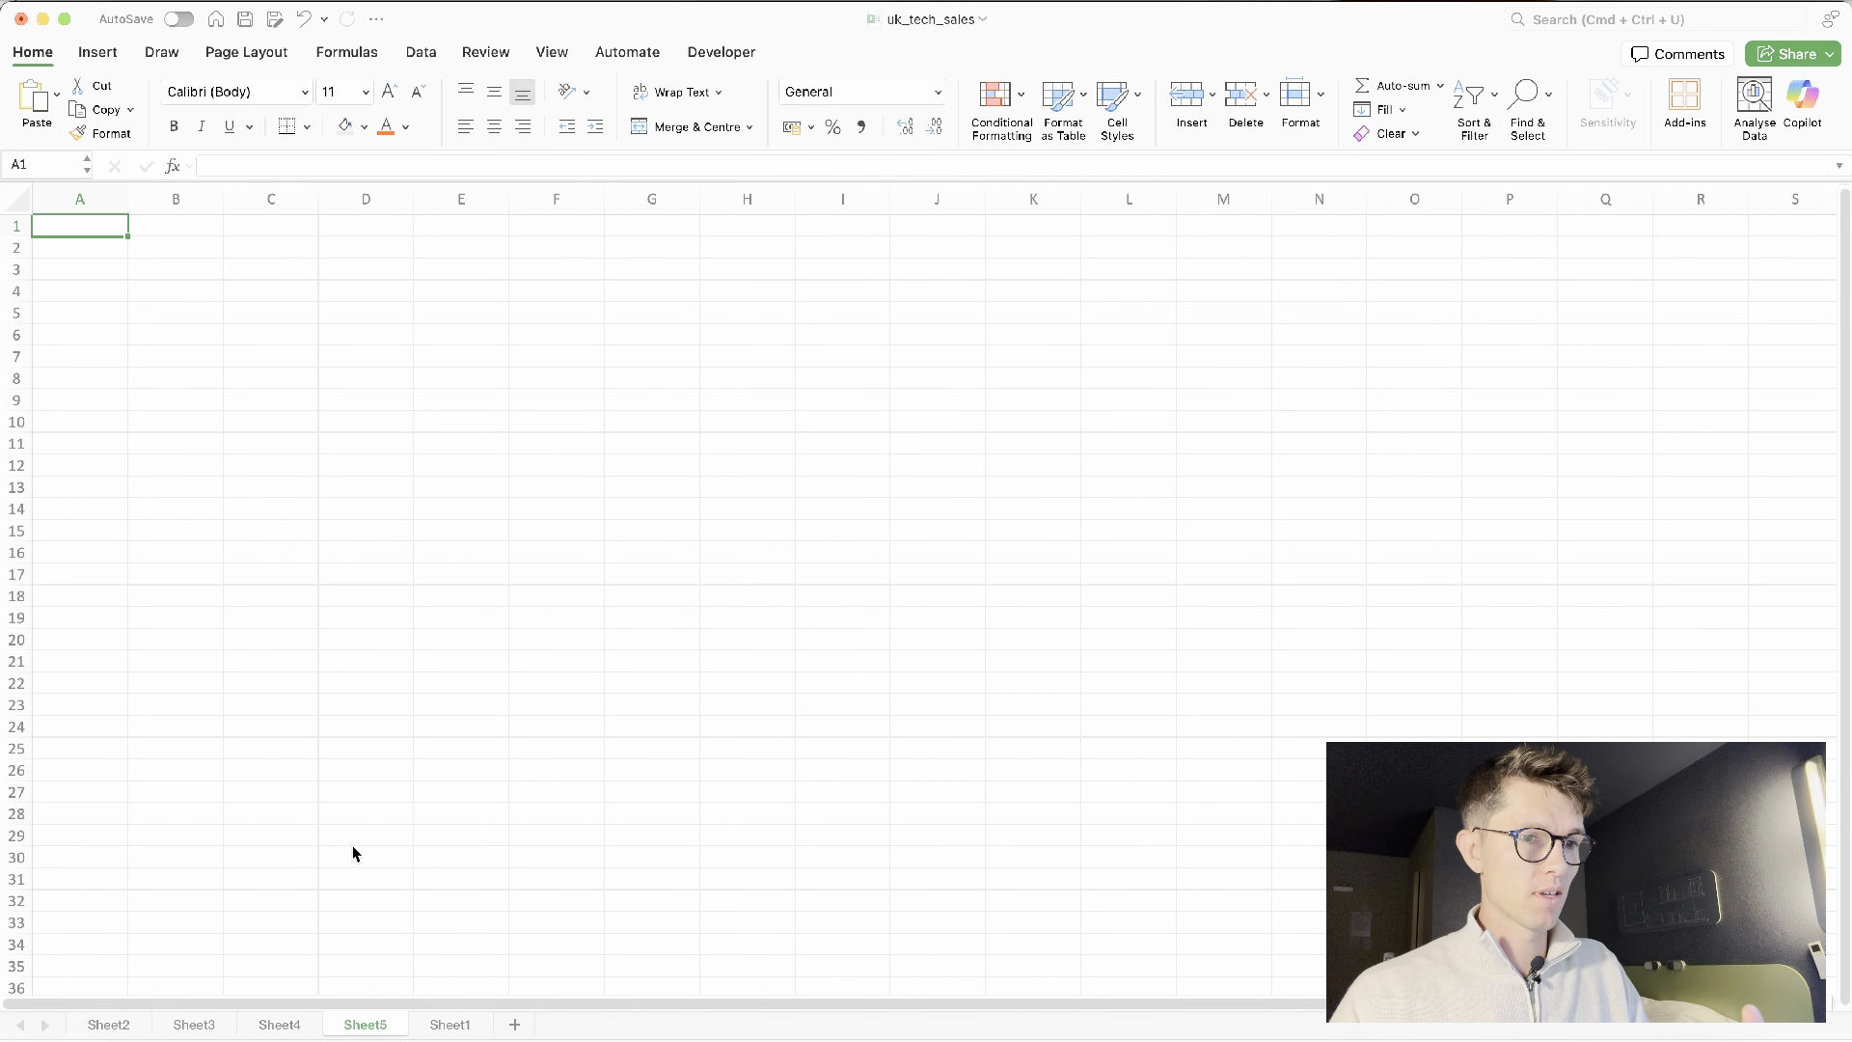
# Examine the layout of the title, slicers and charts on the uk_tech_sales demo dashboard, and return to the blank sheet in uk_tech_sales
pyautogui.rightClick(752, 1041)
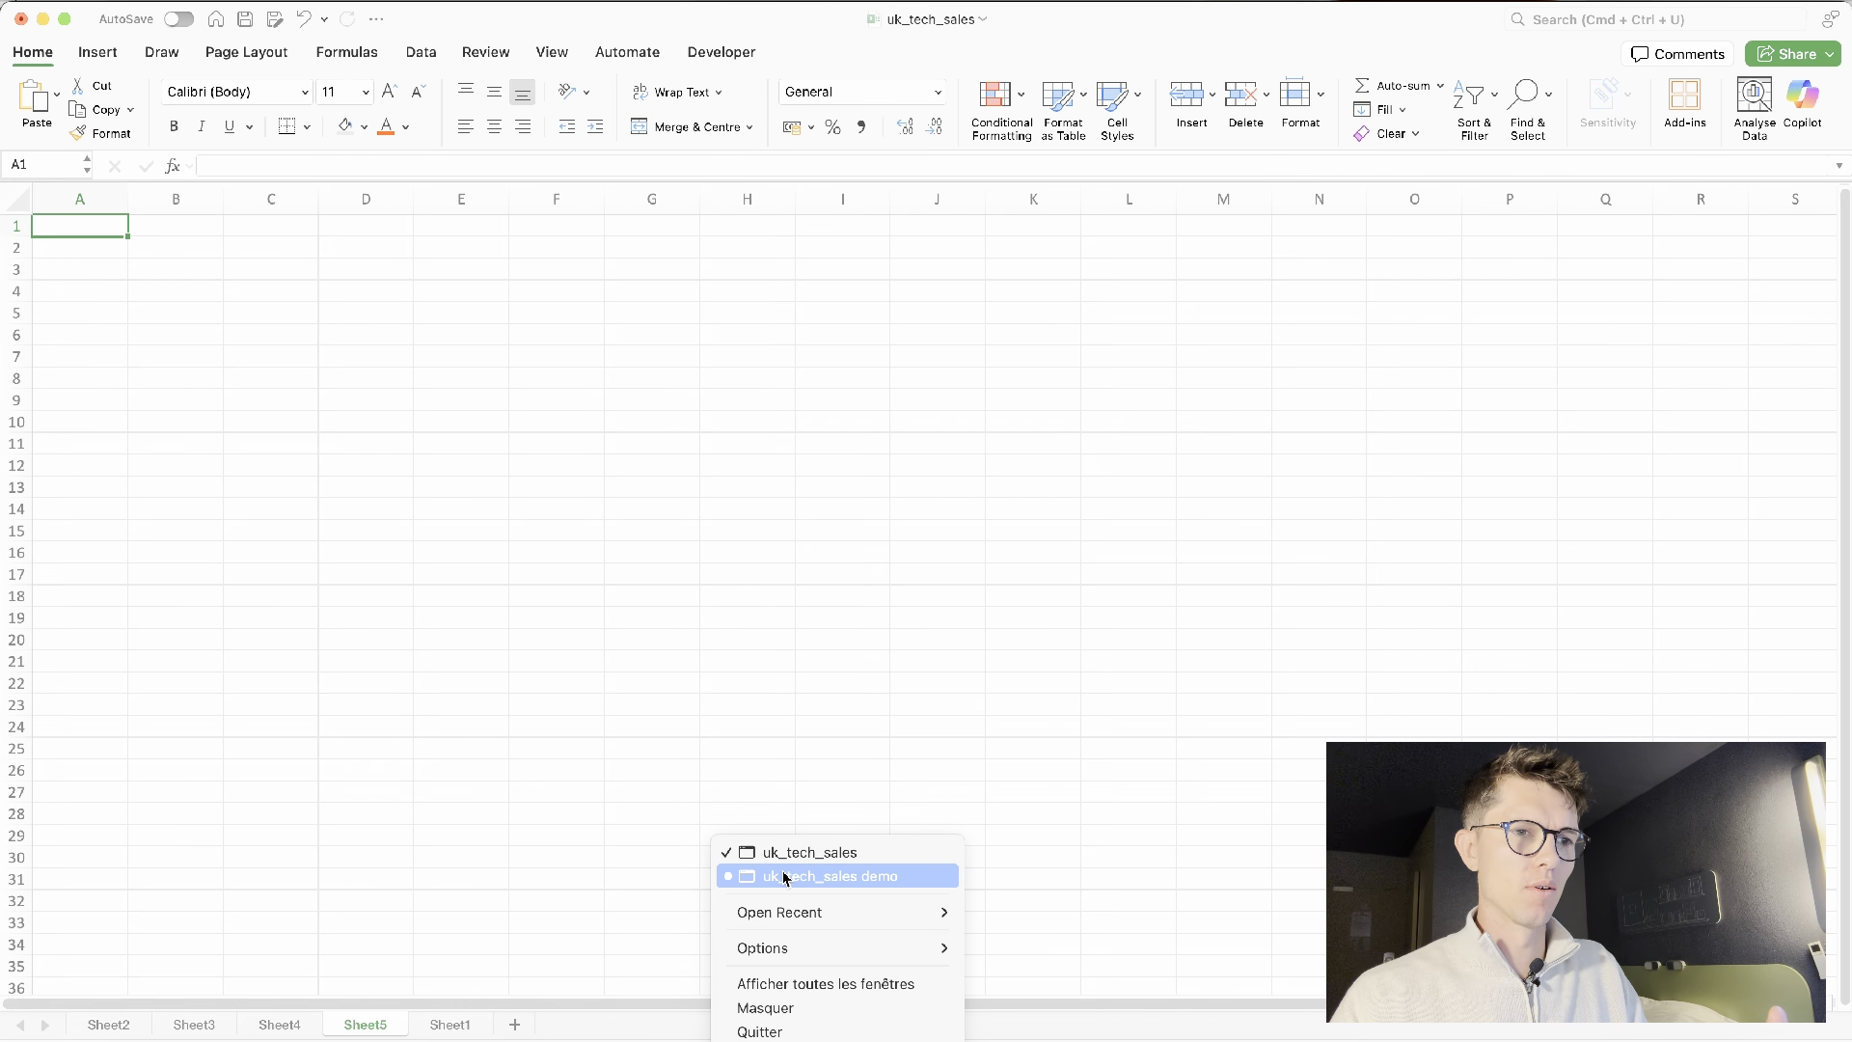
pyautogui.click(769, 875)
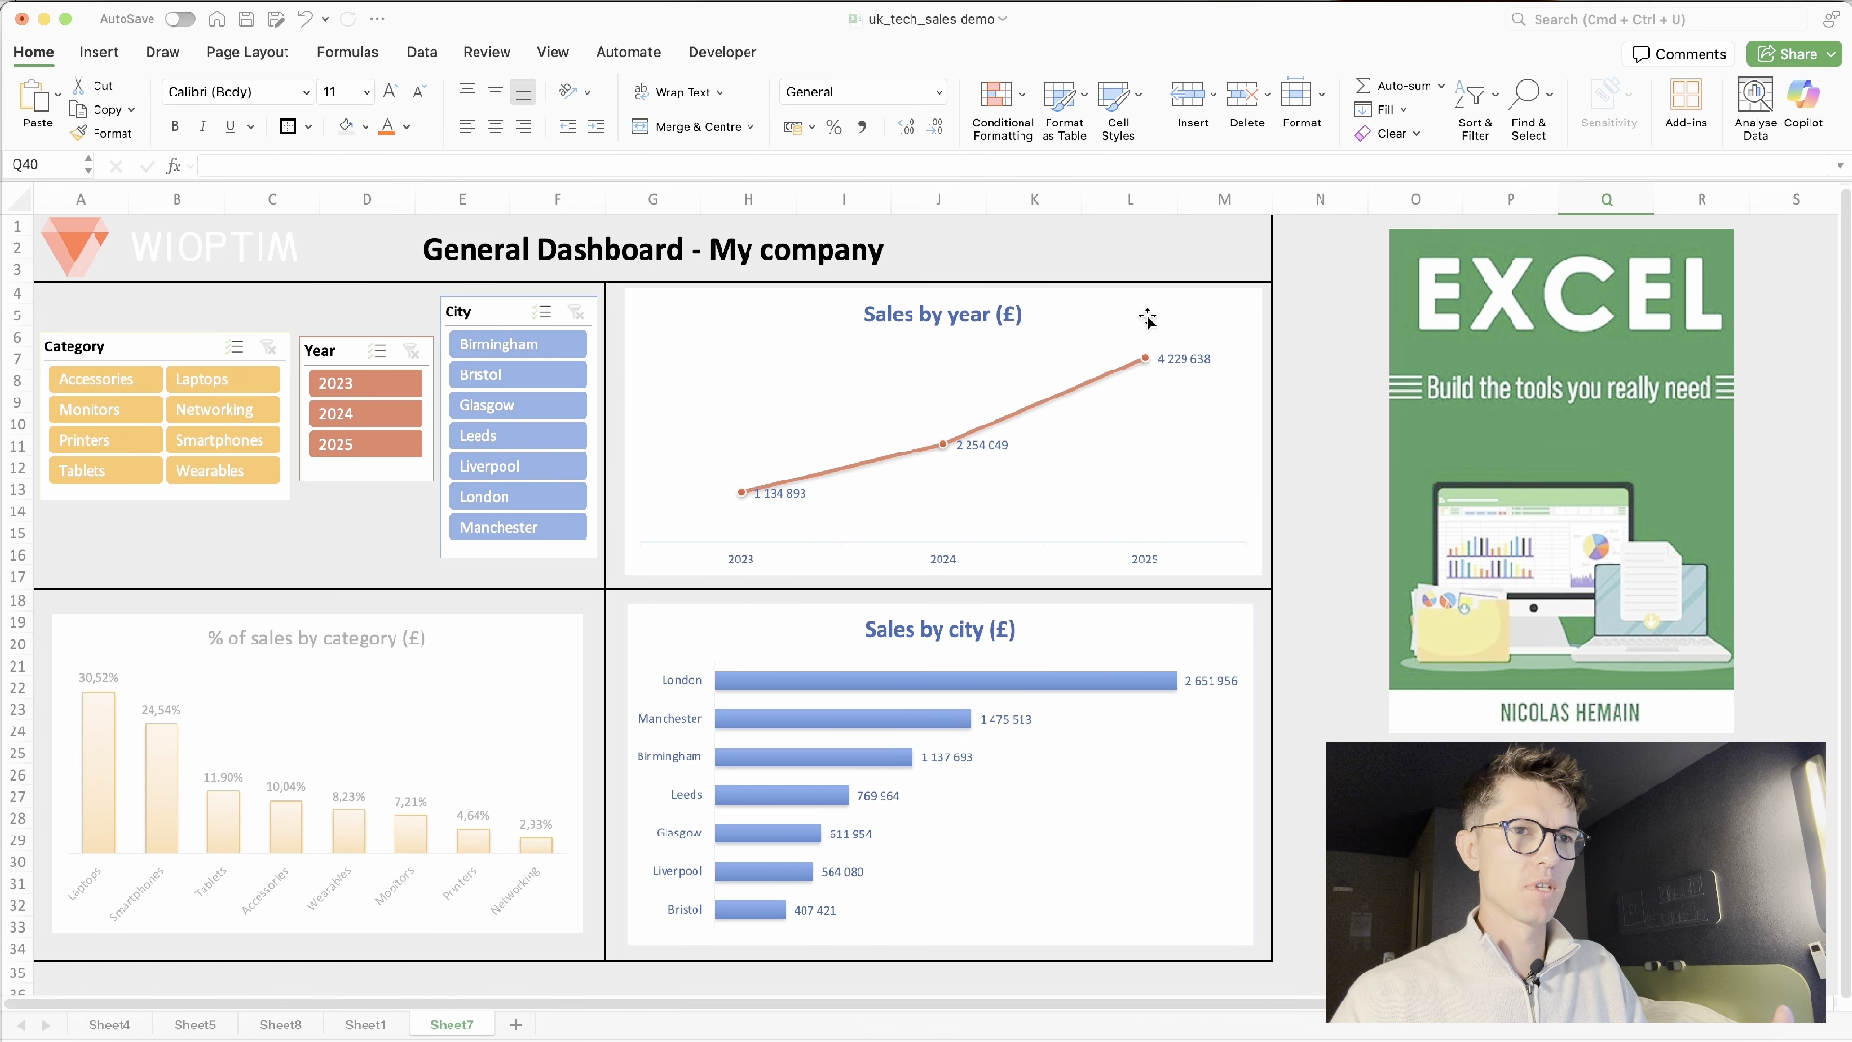
pyautogui.rightClick(743, 1040)
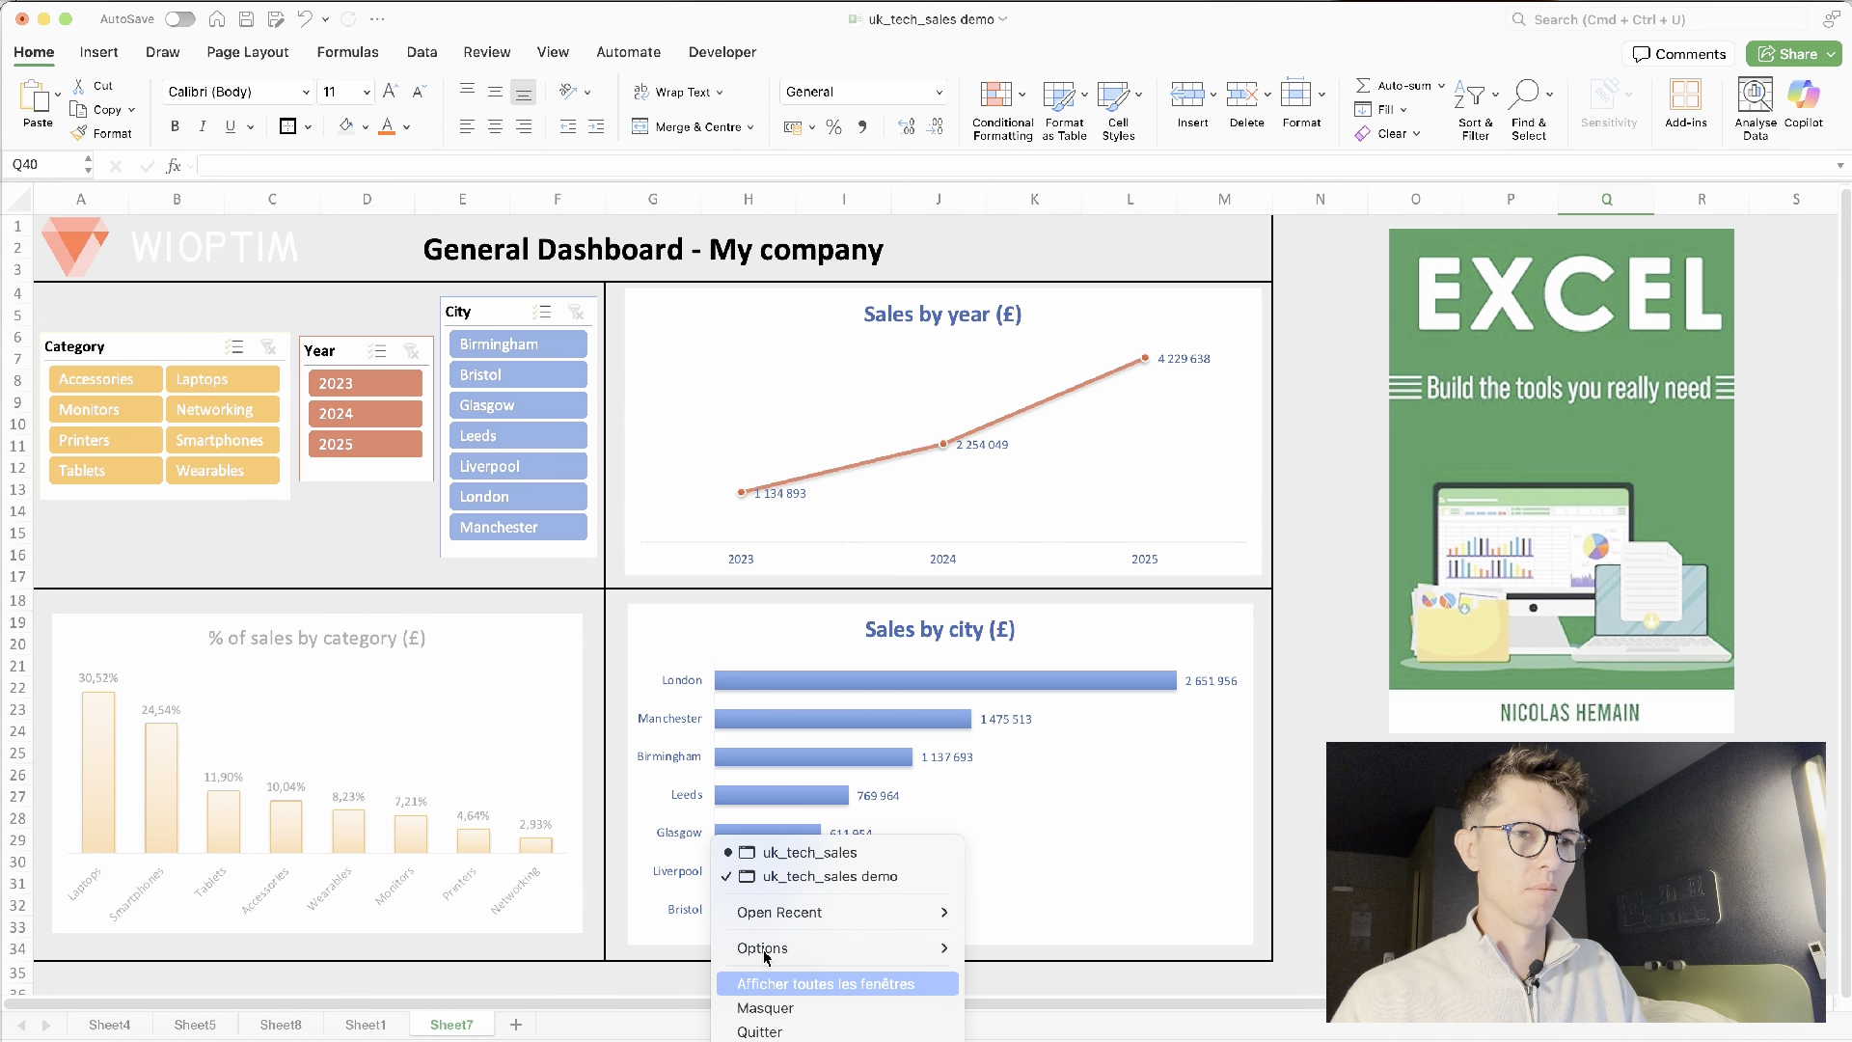
pyautogui.click(786, 836)
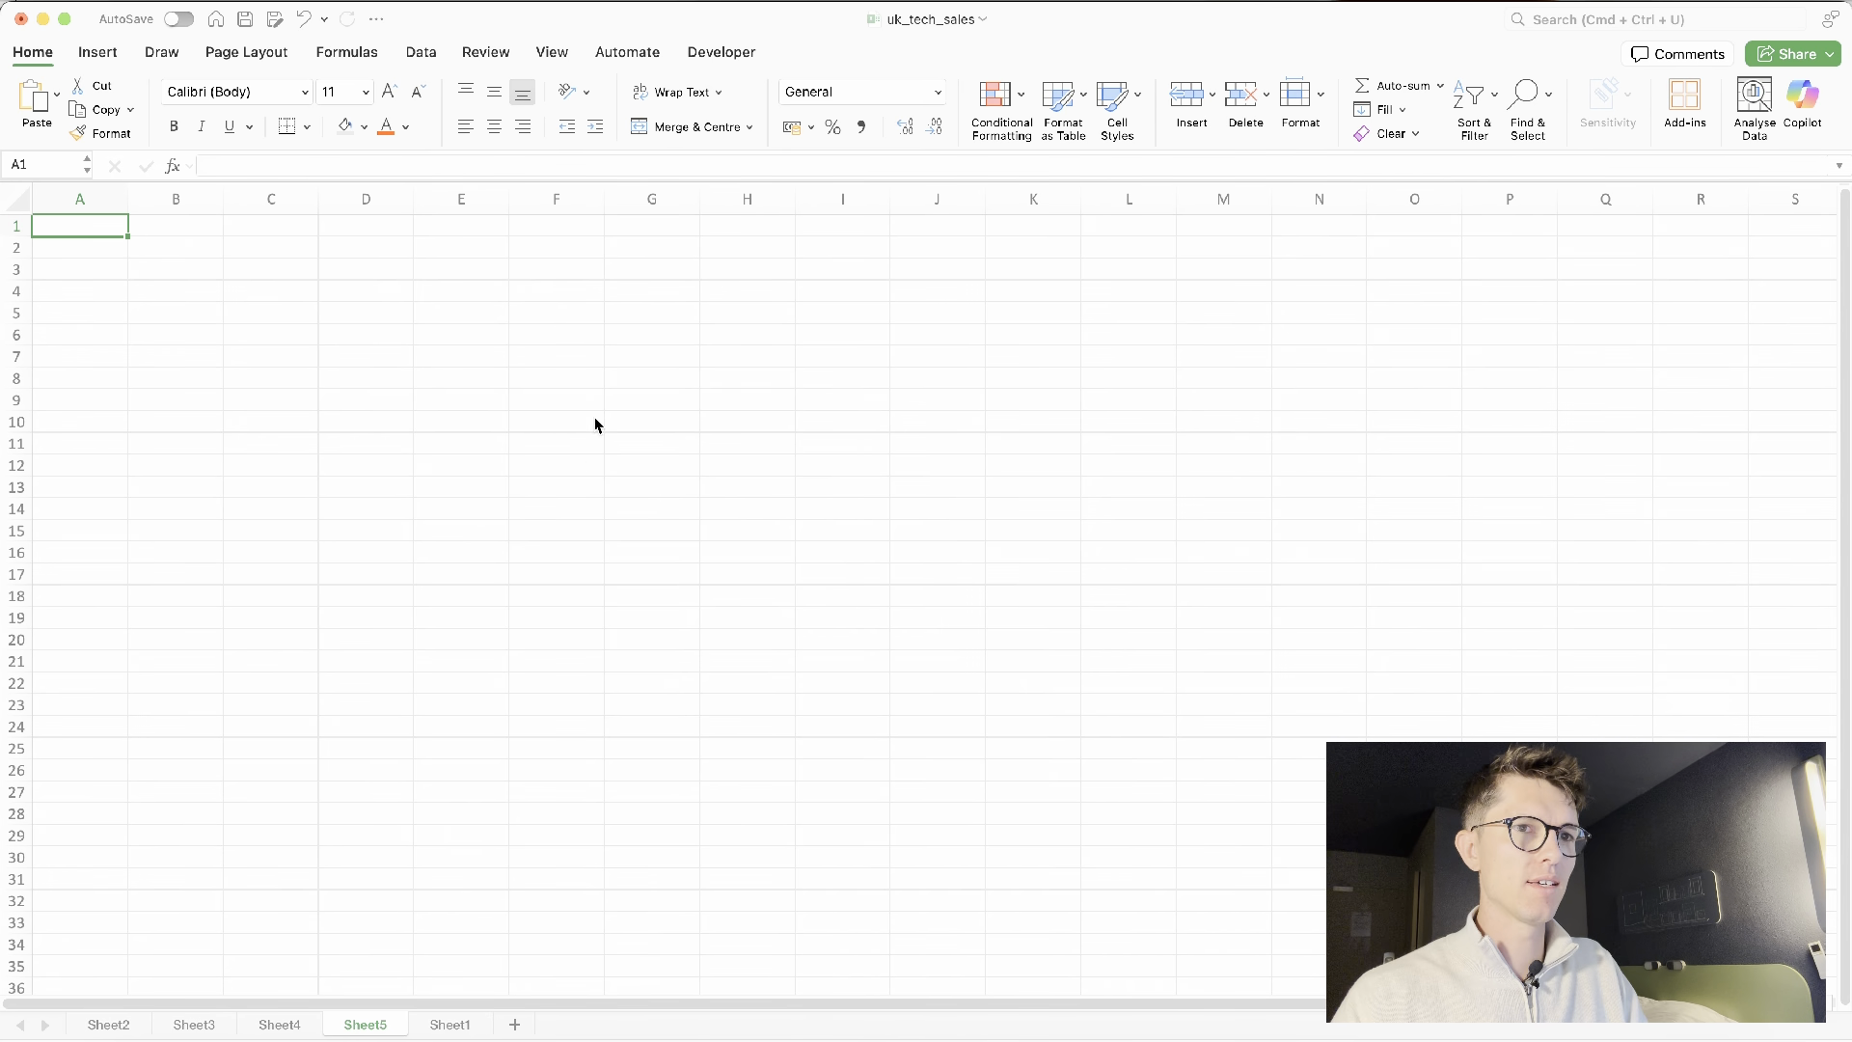
# Merge and centre cells A1:M3 and enter the title "Dashboard - My company" in them
pyautogui.moveTo(1240, 231); pyautogui.dragTo(49, 281)
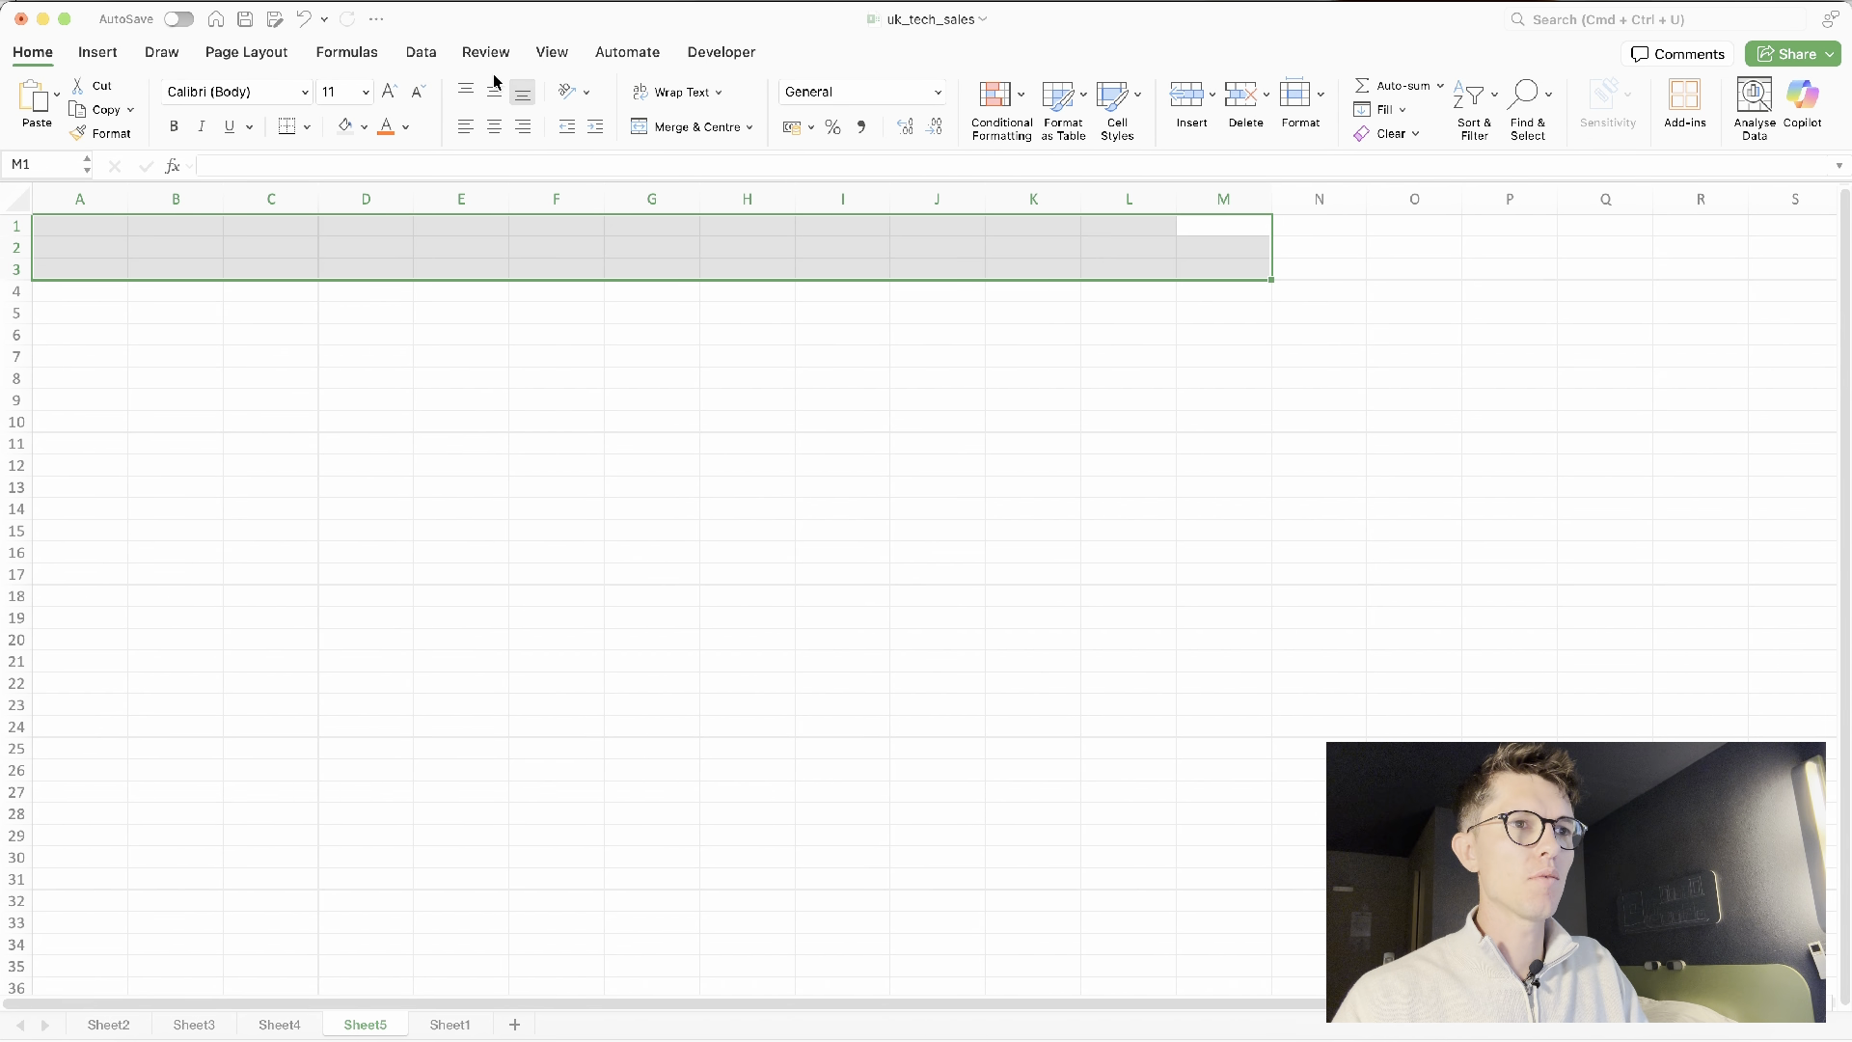
pyautogui.click(651, 129)
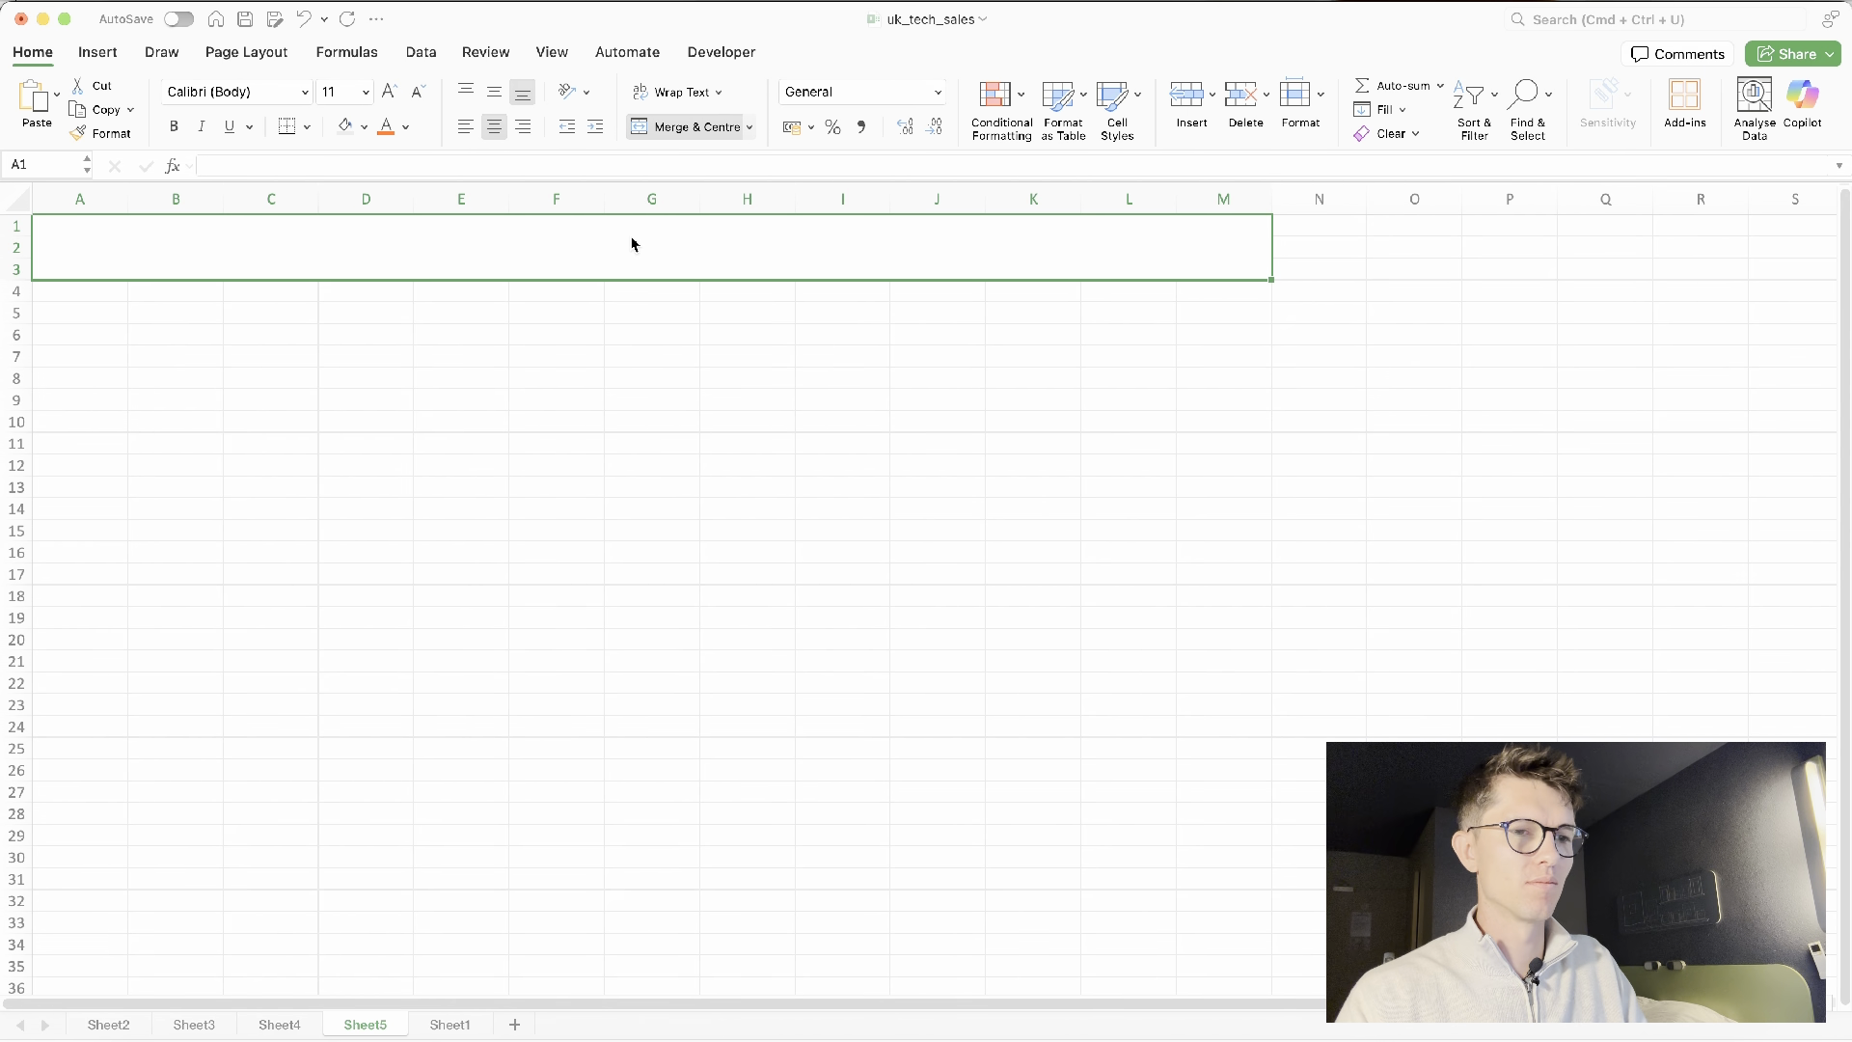
pyautogui.write('D')
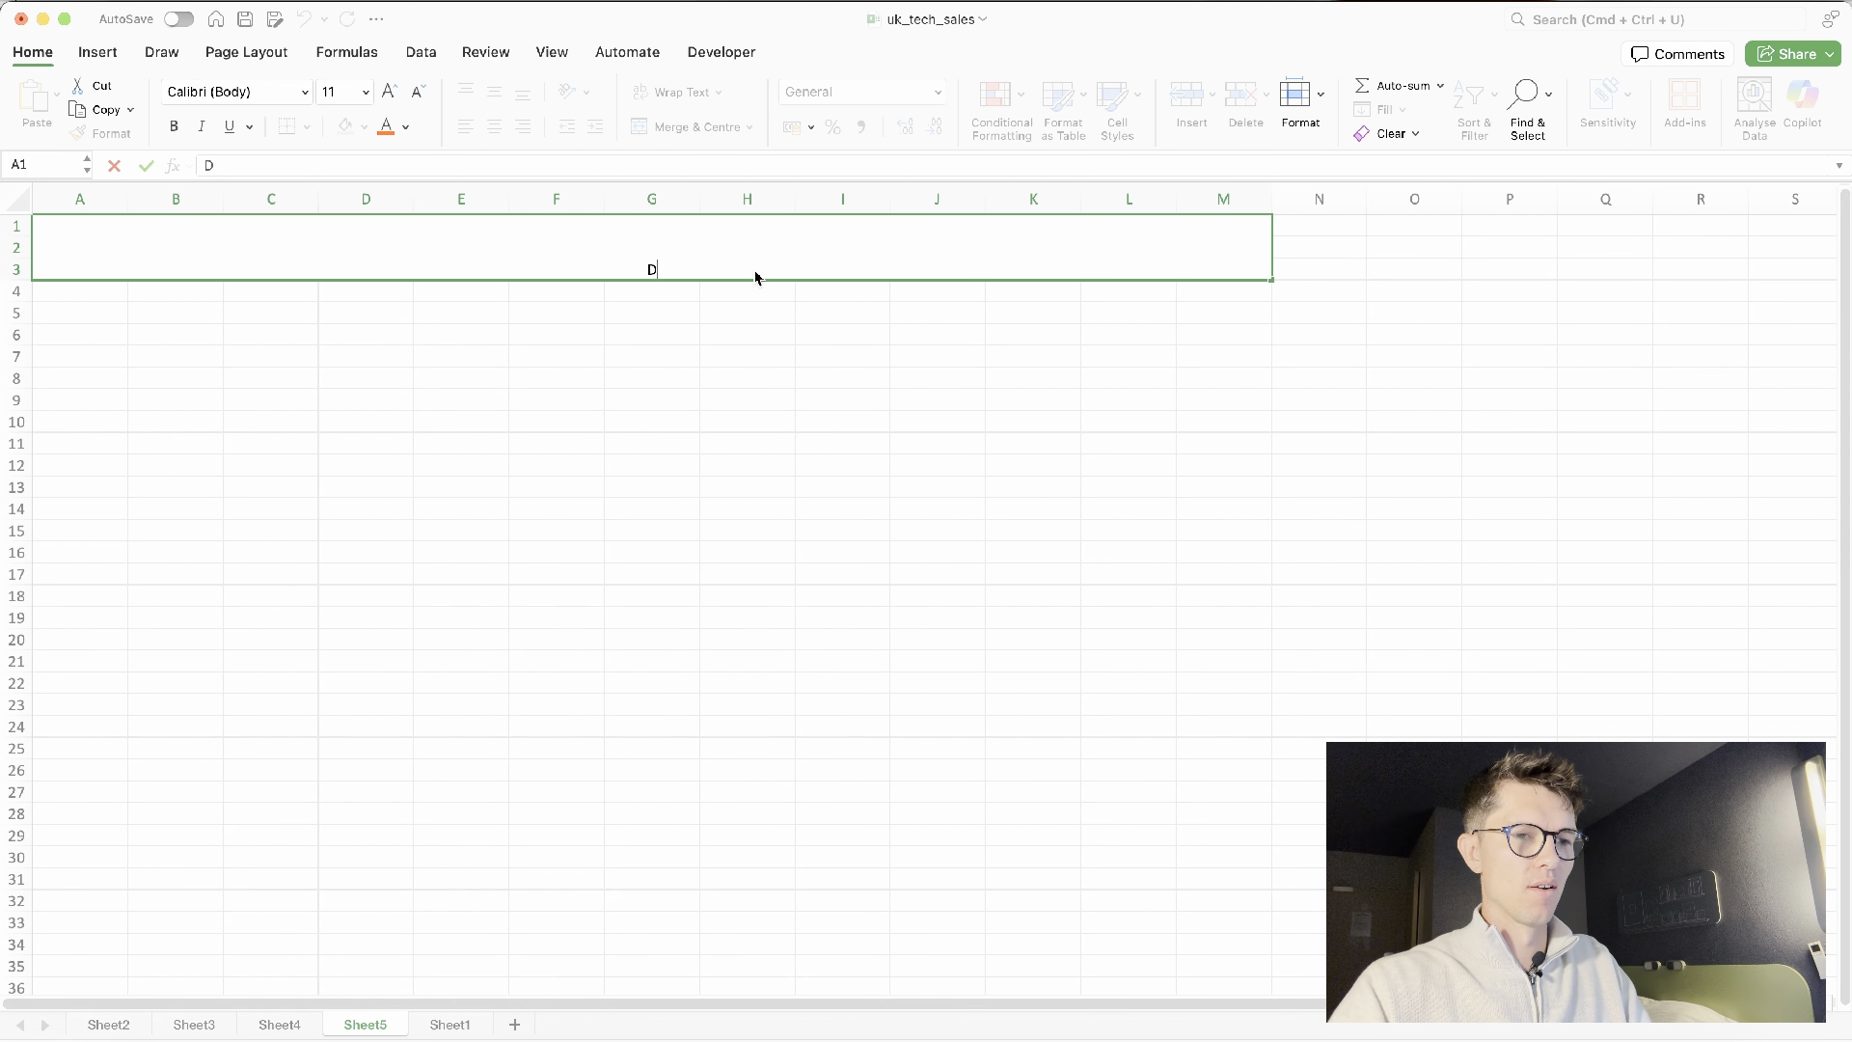
pyautogui.write('ashbo')
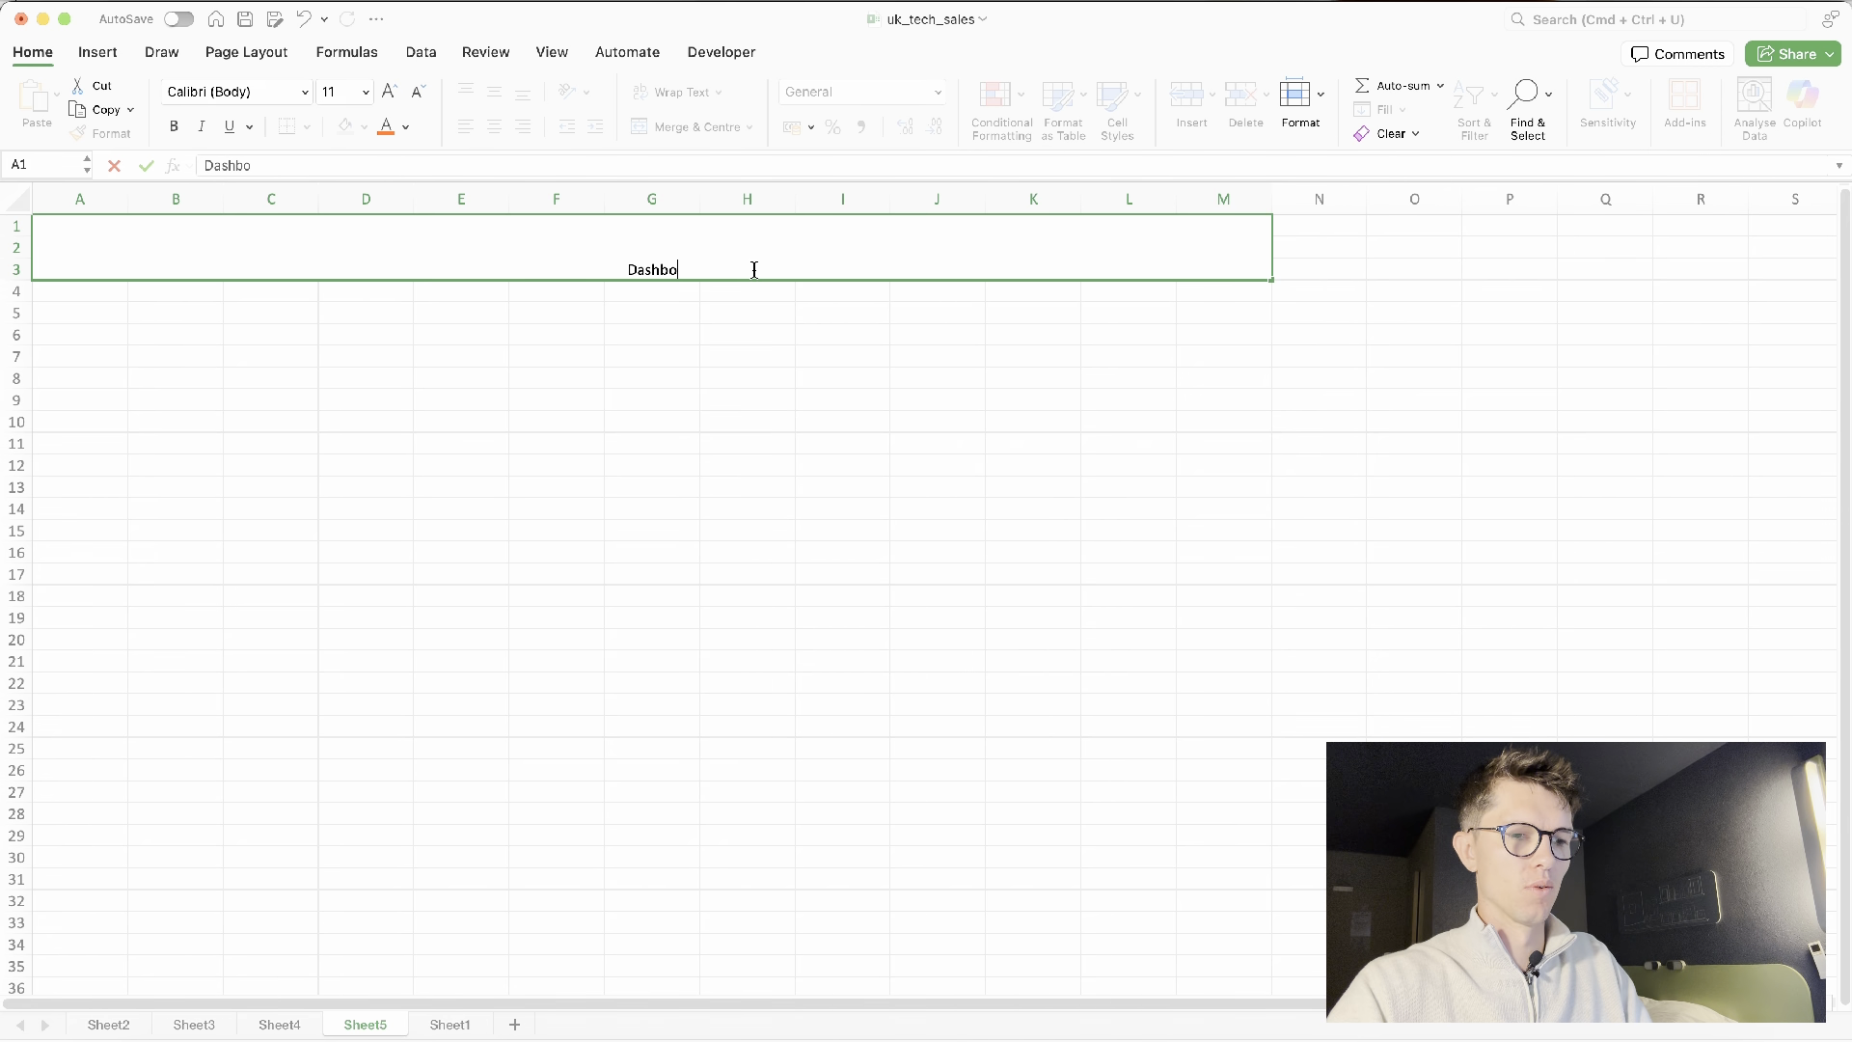
pyautogui.write('ard')
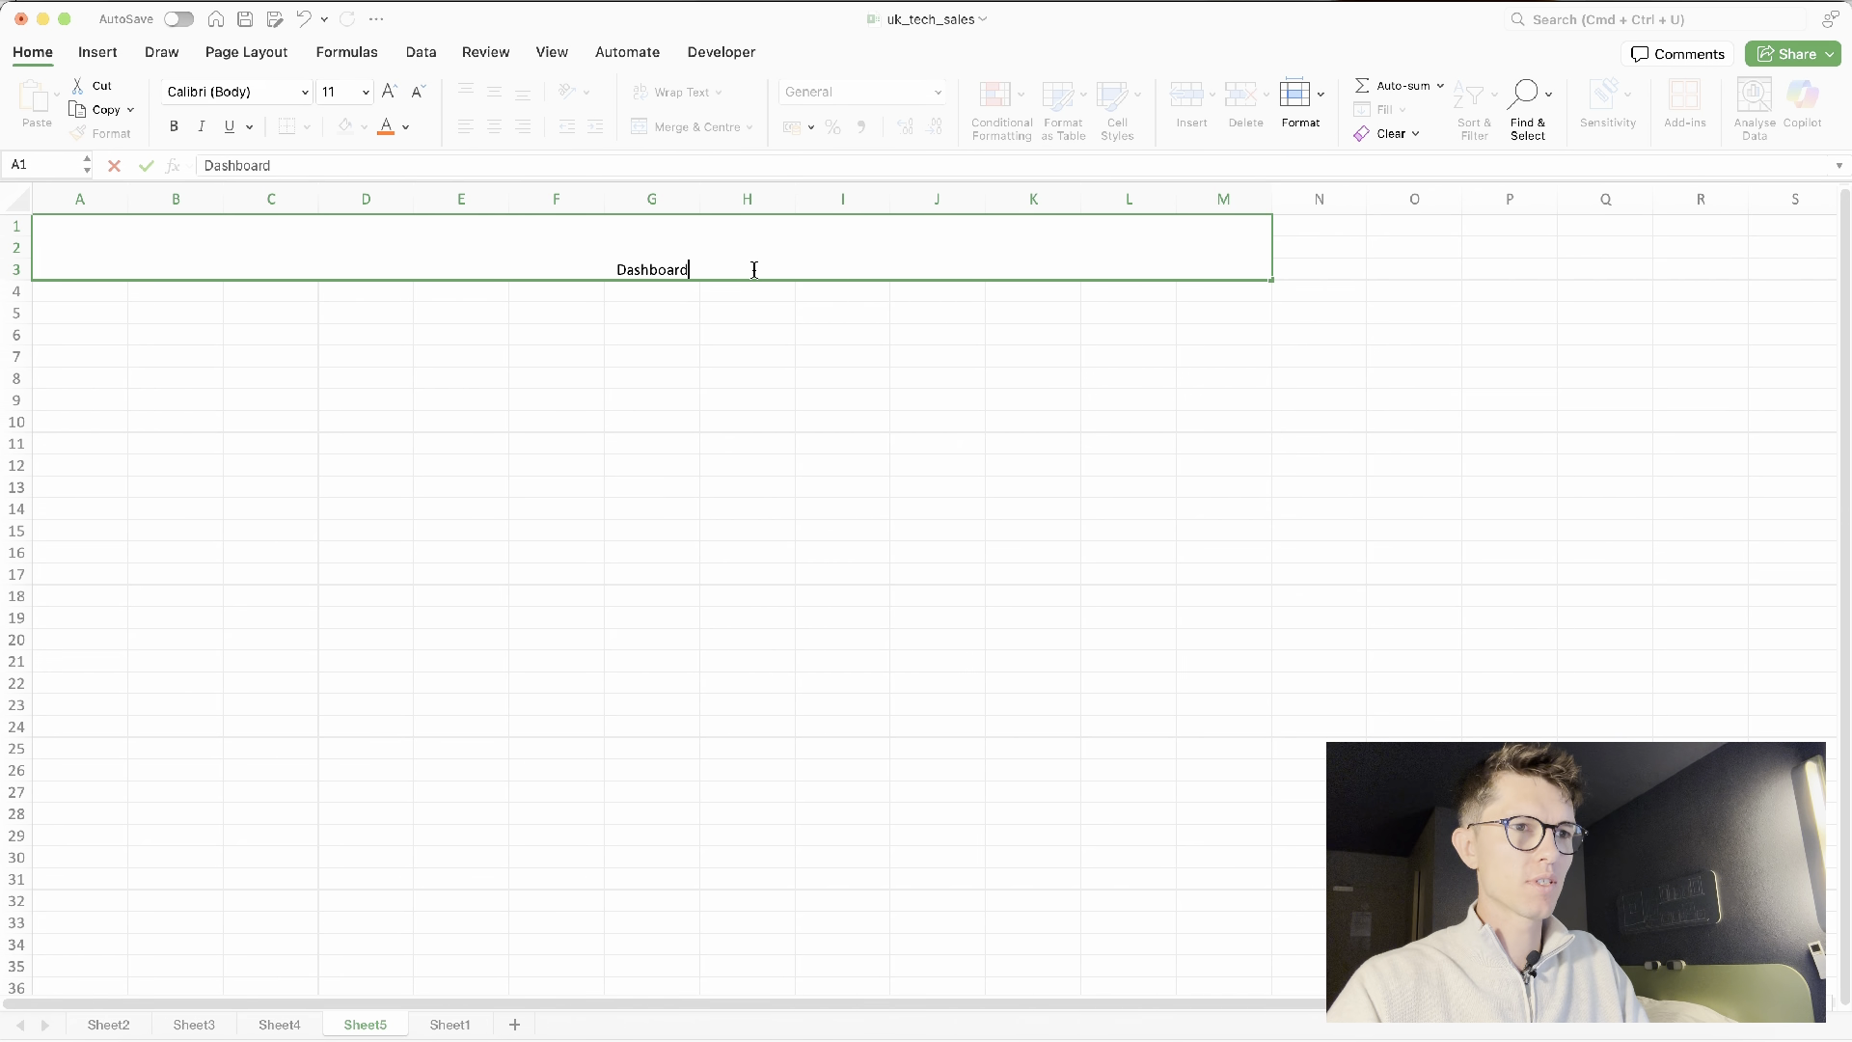
pyautogui.write(' - ')
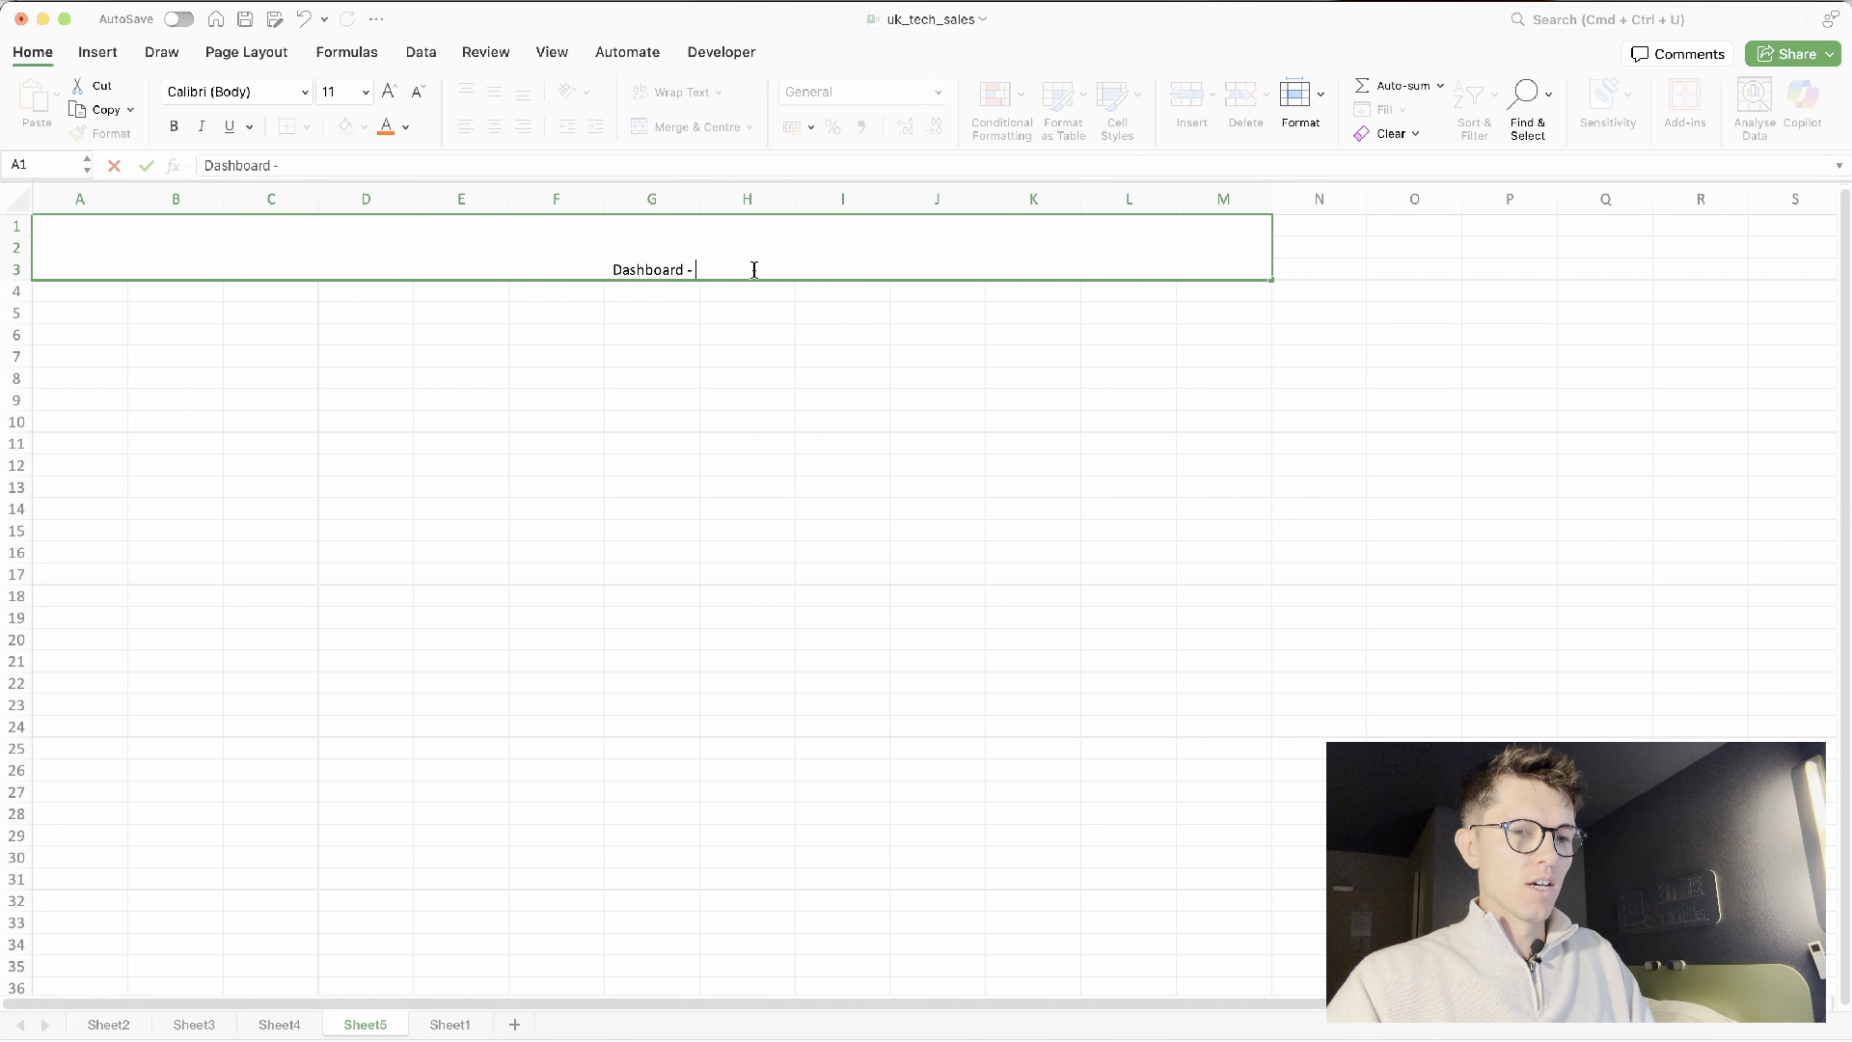
pyautogui.write('My compa')
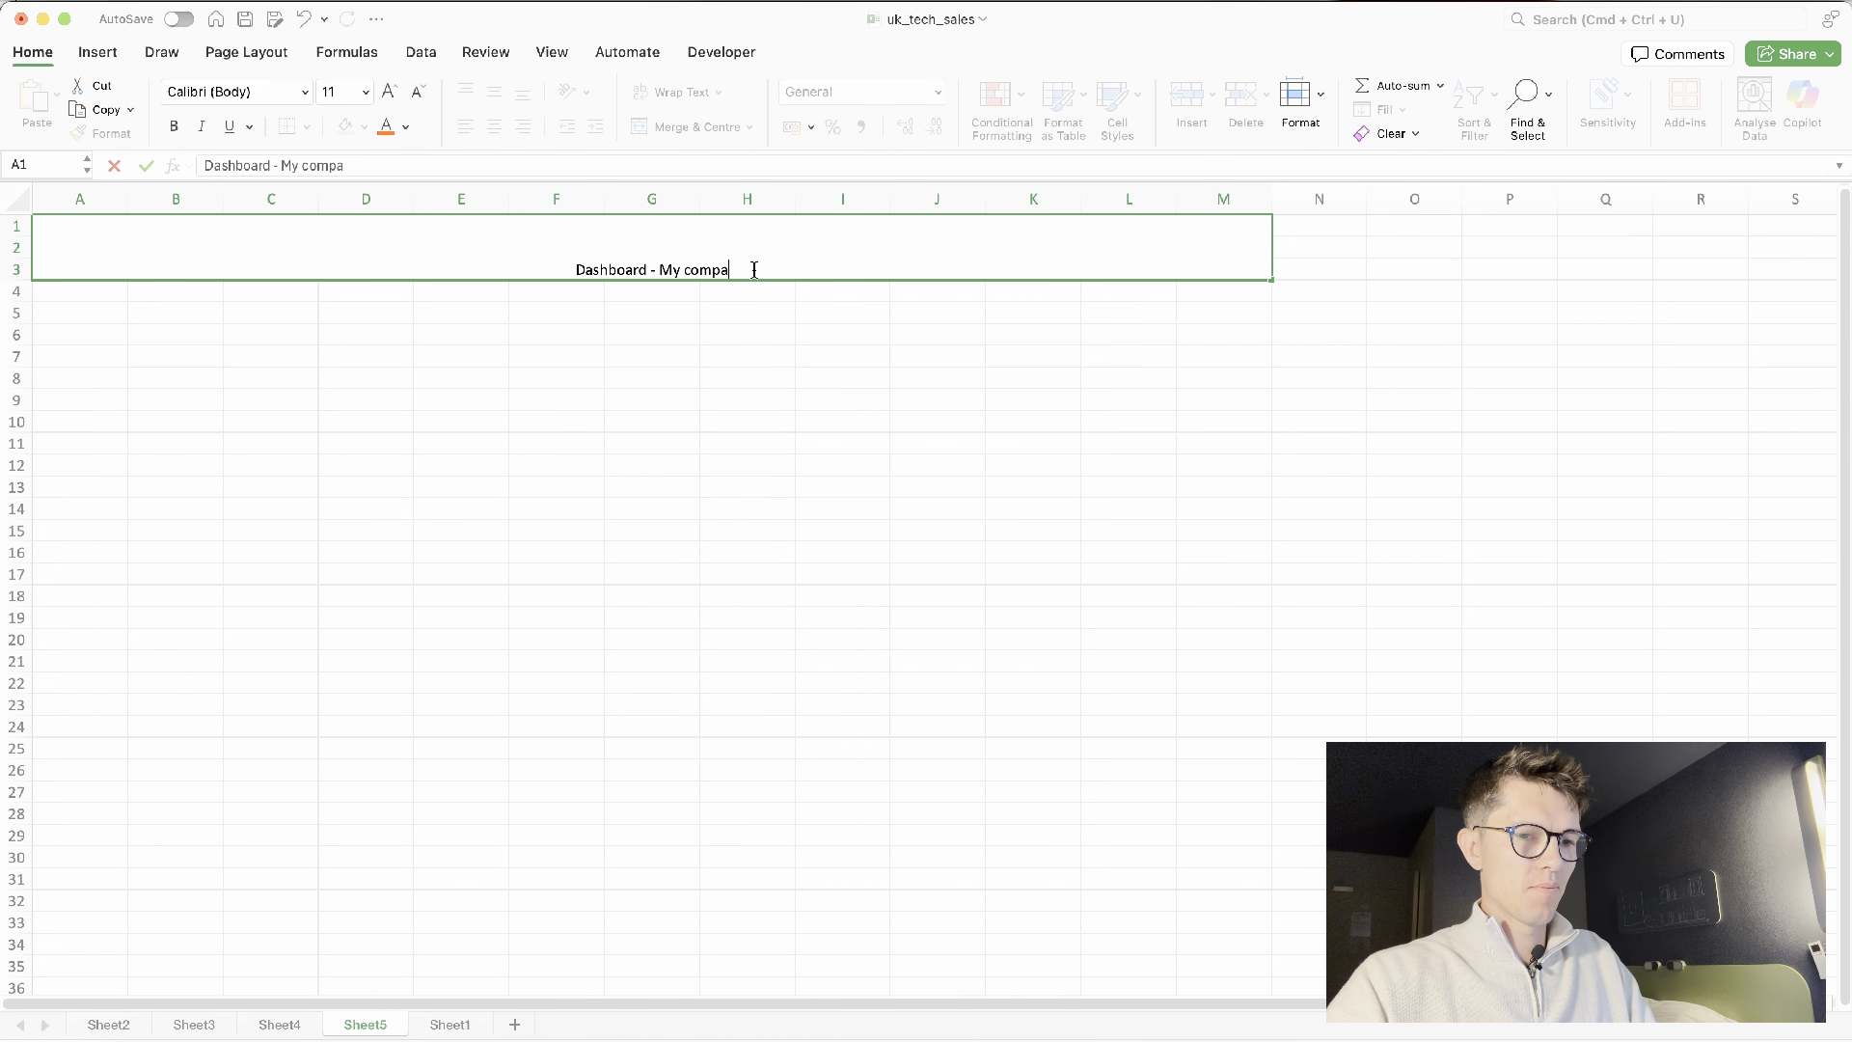
pyautogui.write('ny')
pyautogui.press('Return')
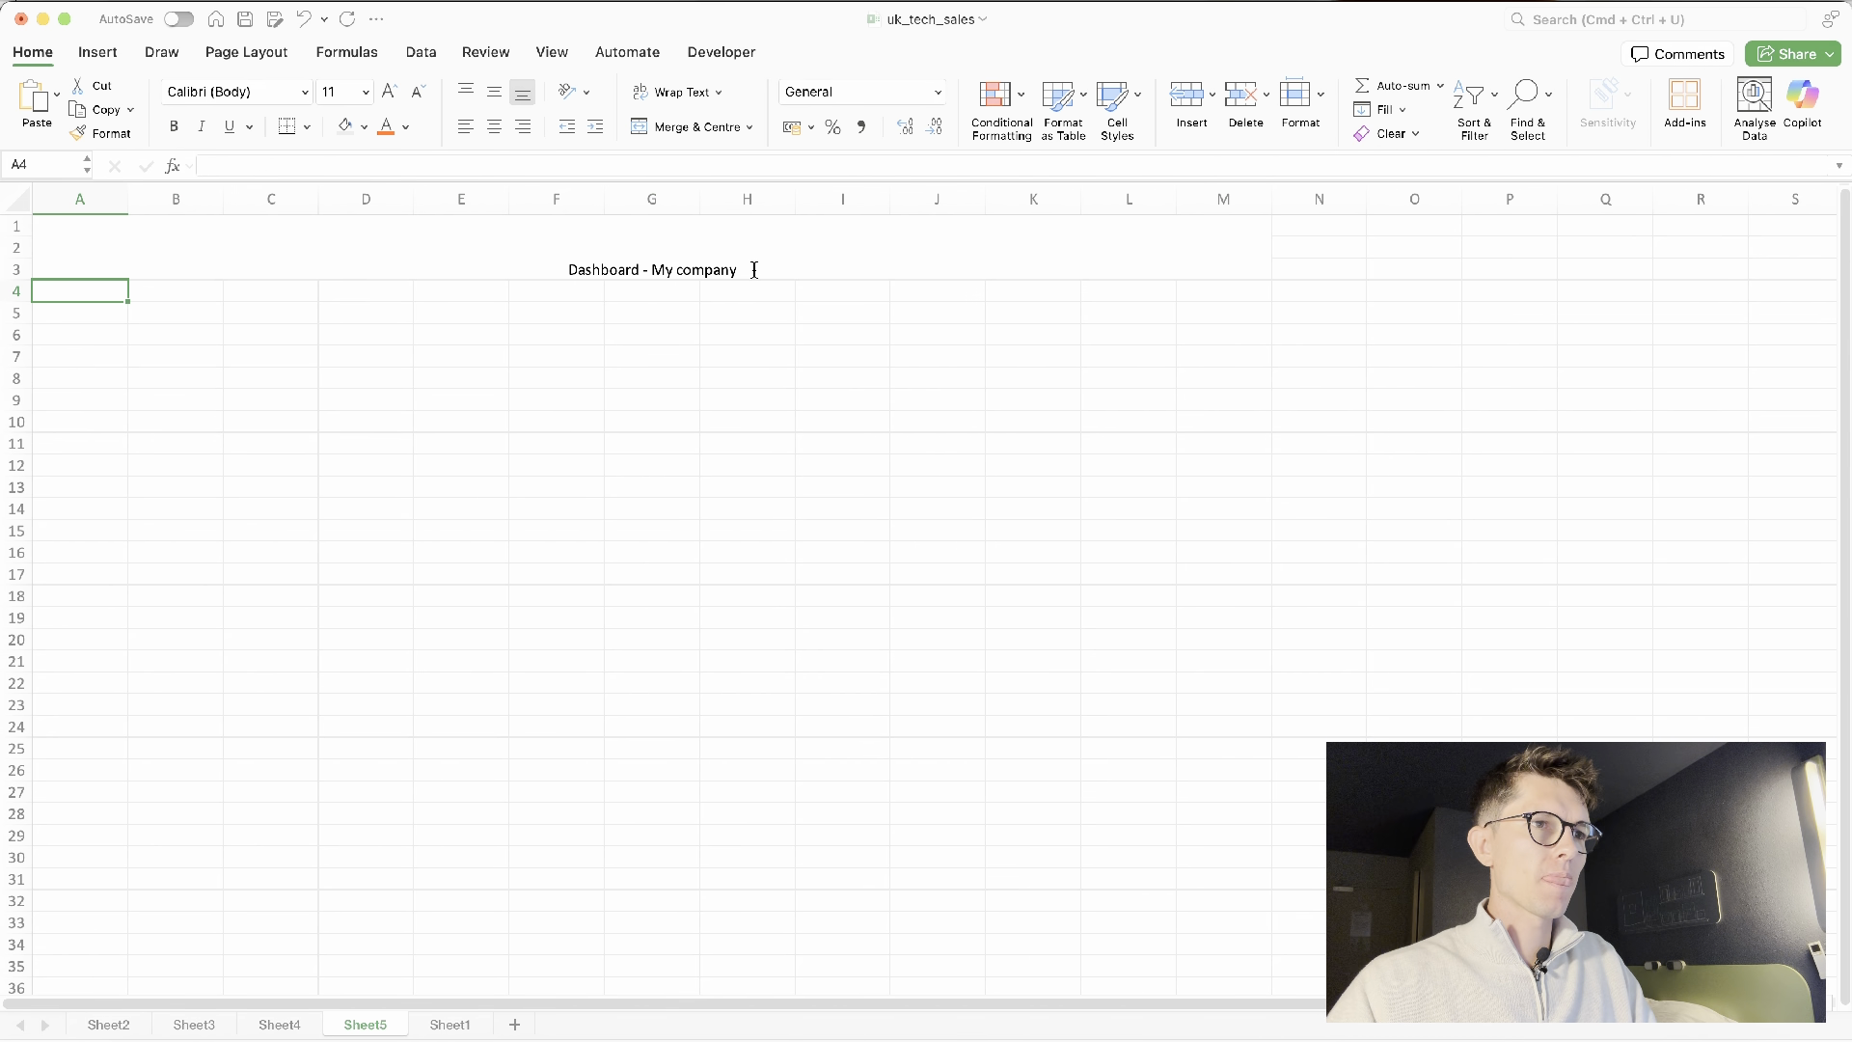
# Format the merged dashboard title as bold, size 18 and vertically centred
pyautogui.click(604, 271)
pyautogui.click(494, 91)
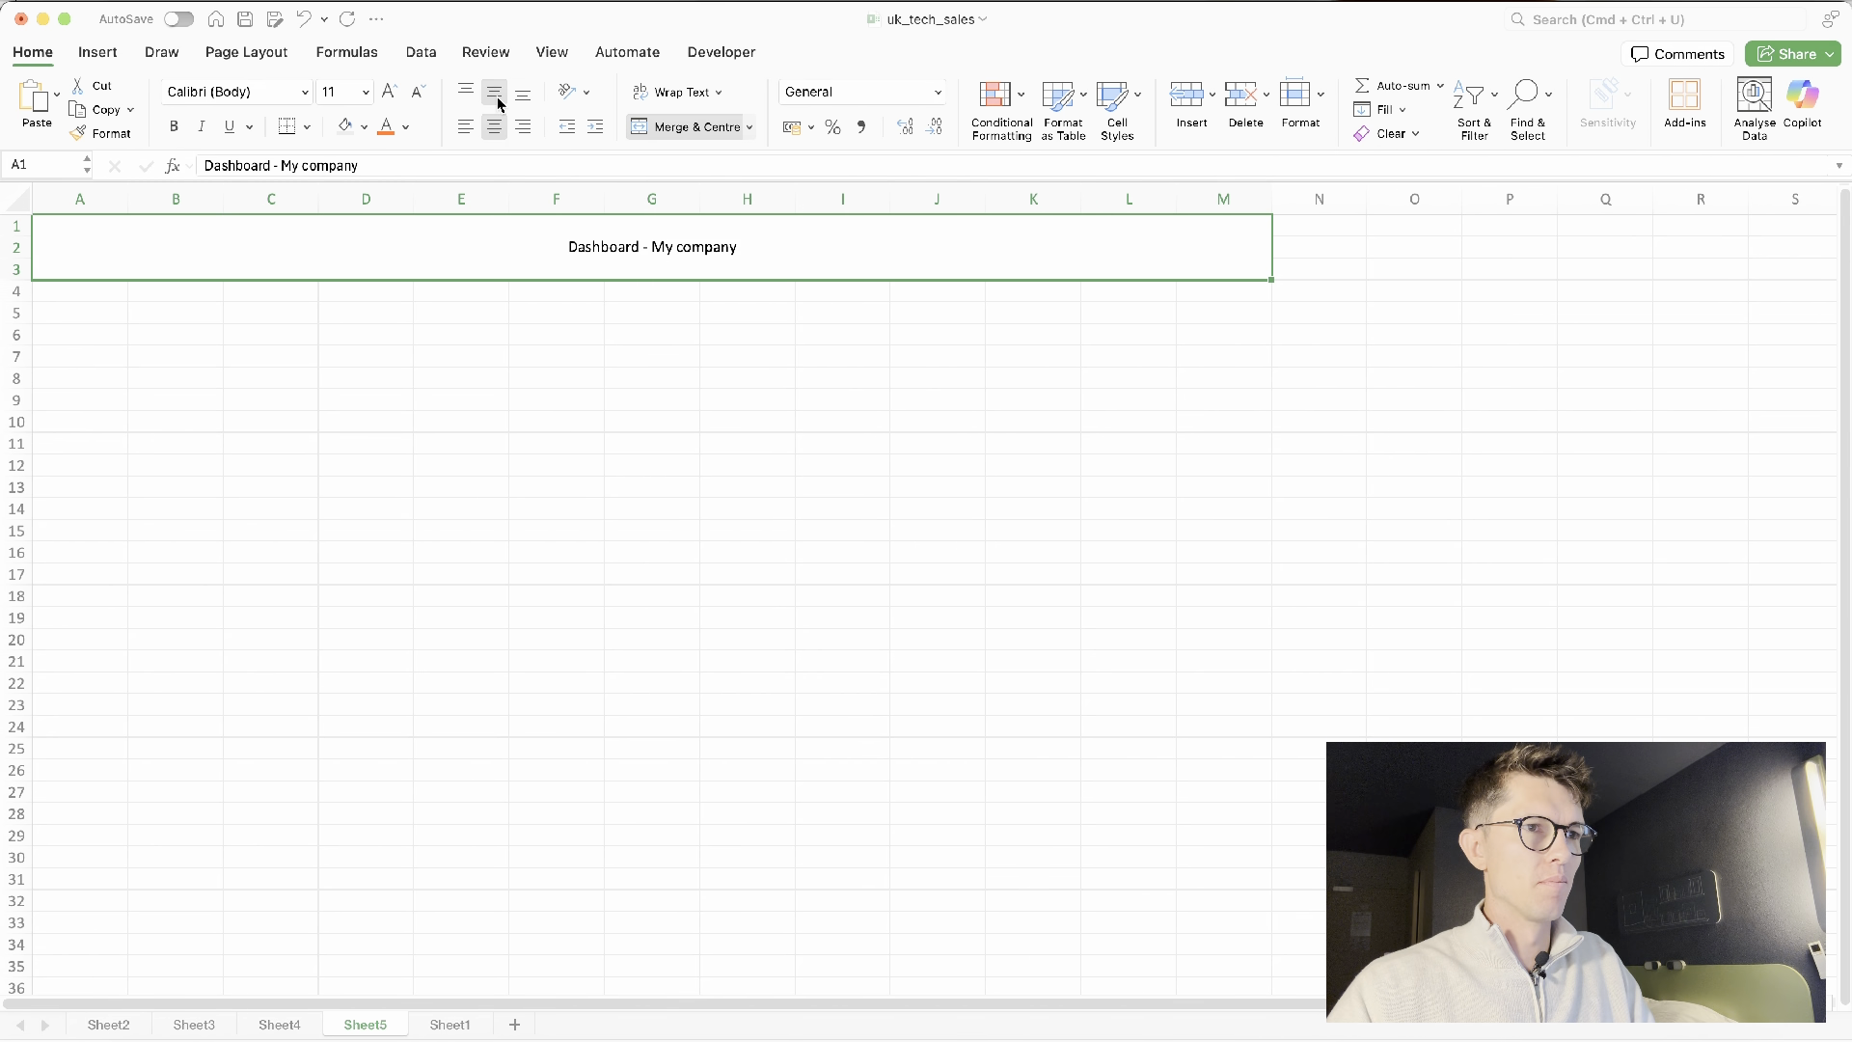
pyautogui.click(390, 92)
pyautogui.click(390, 92)
pyautogui.click(390, 92)
pyautogui.press('super+b')
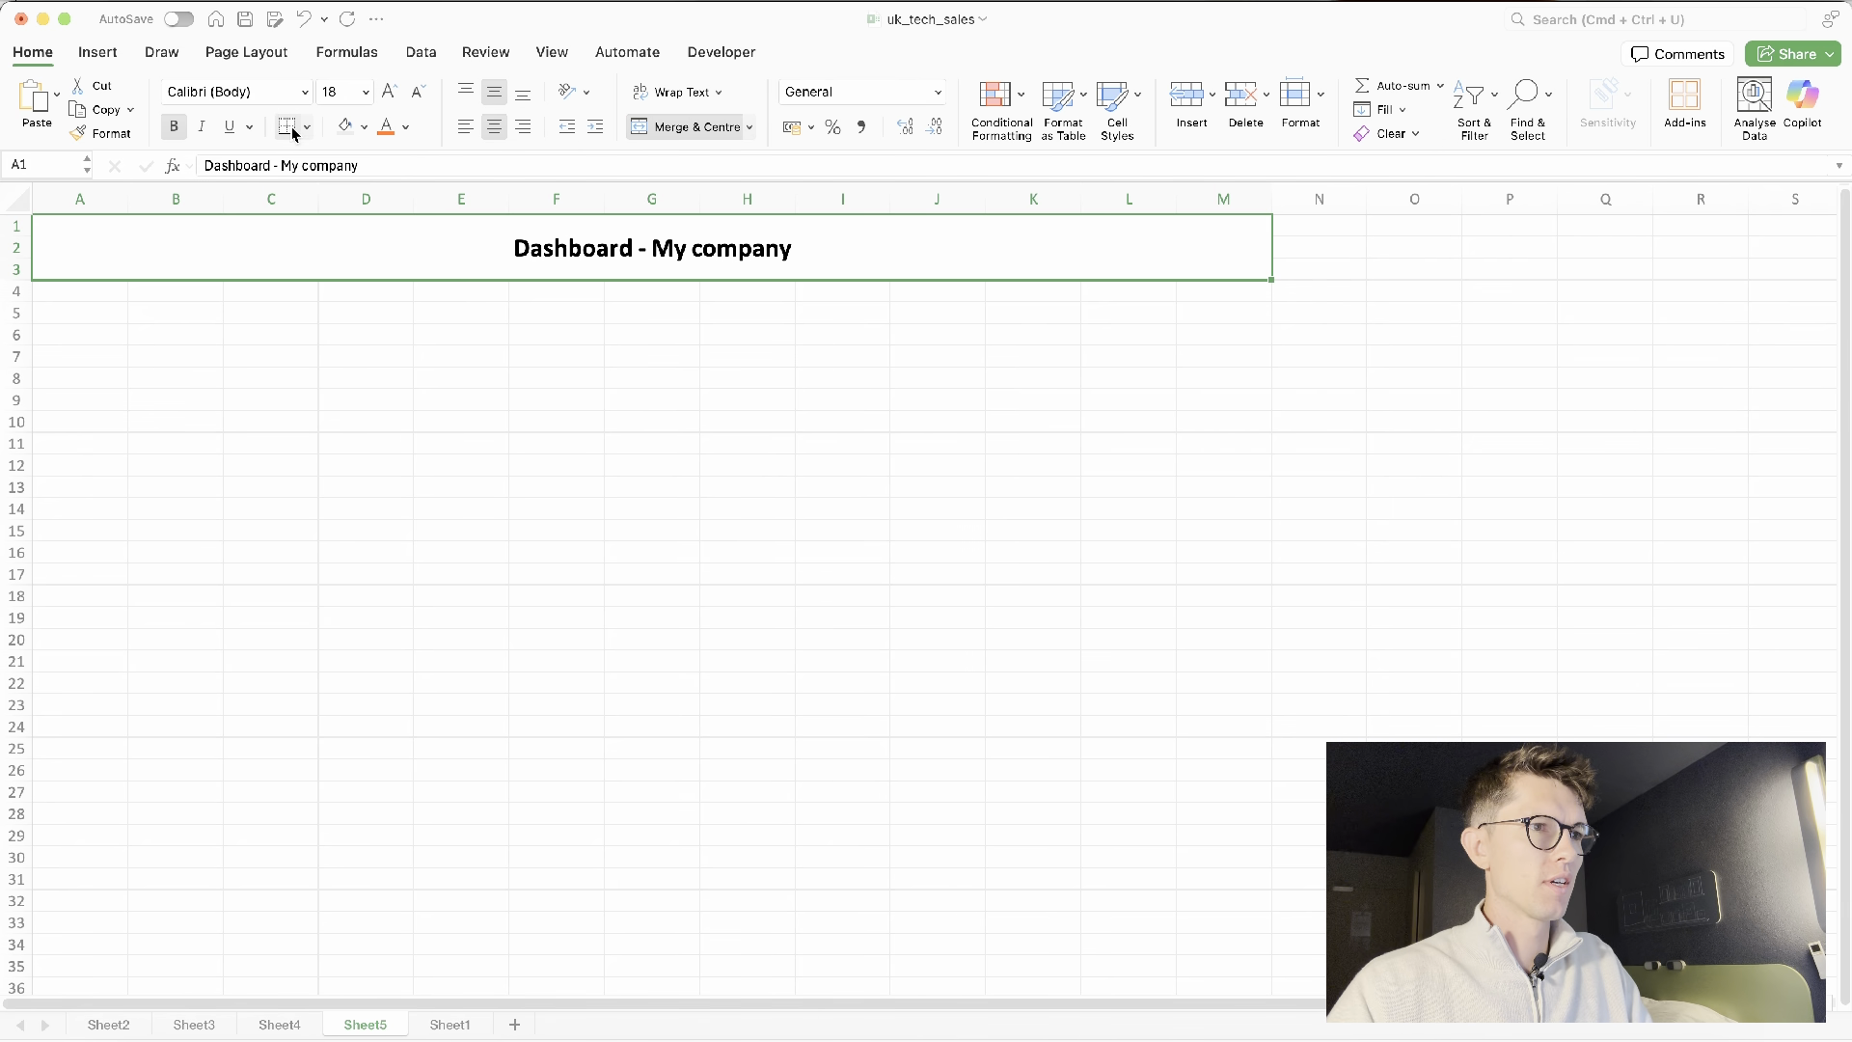
# Fill the entire sheet with a light grey background
pyautogui.click(24, 203)
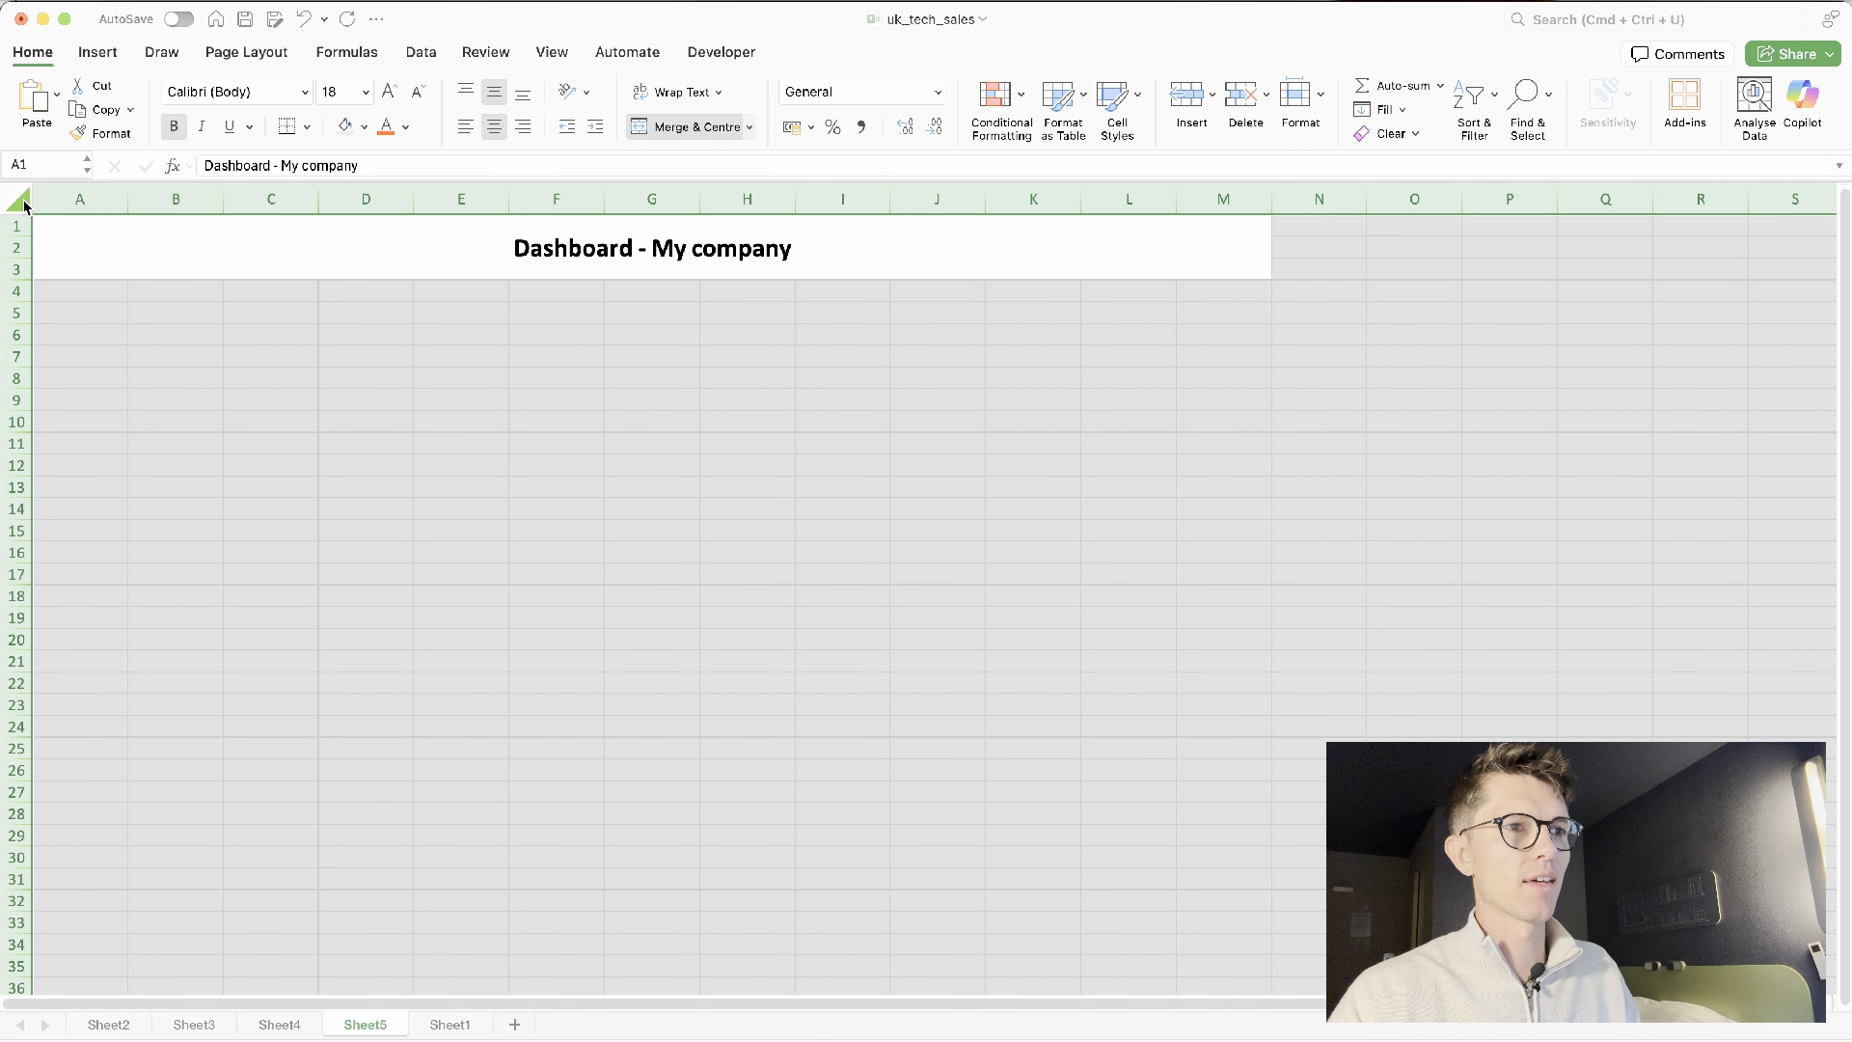
pyautogui.click(345, 127)
pyautogui.click(433, 277)
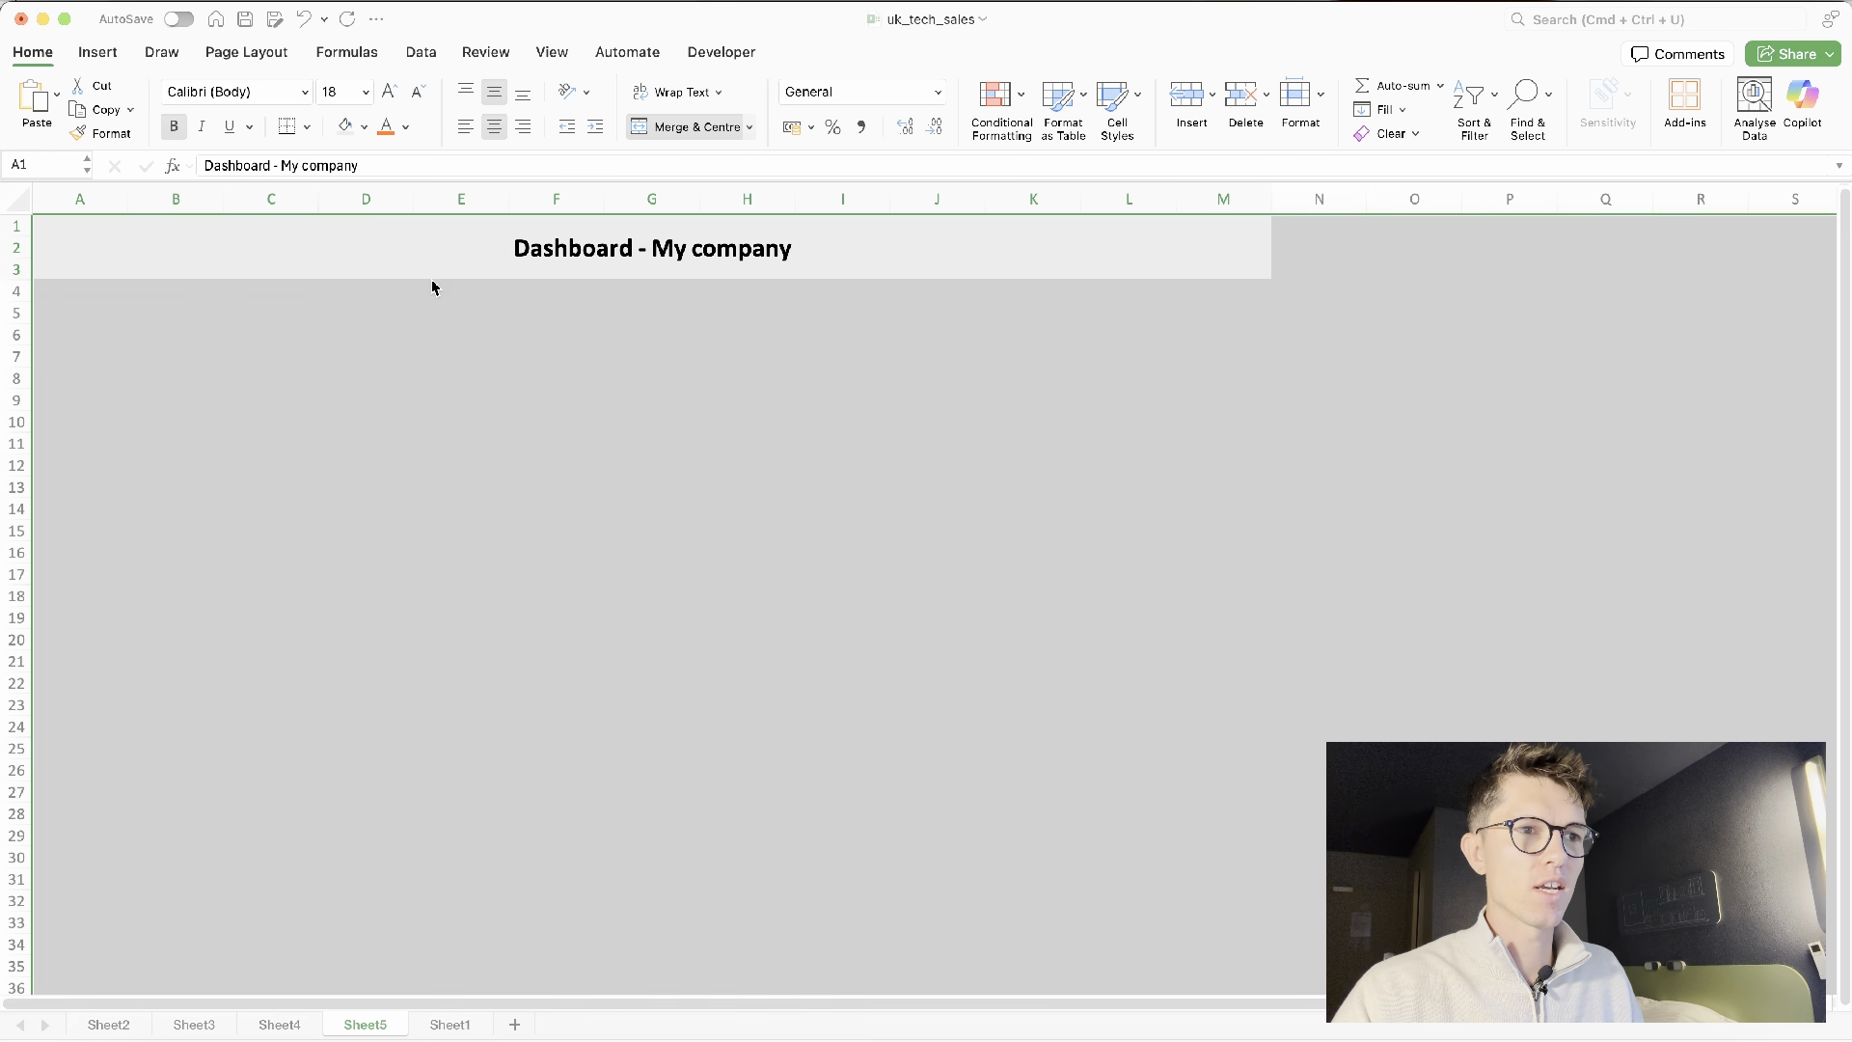
# Apply a thick box border around A1:M35 and another around the merged title in A1:M3
pyautogui.moveTo(433, 266); pyautogui.dragTo(353, 961)
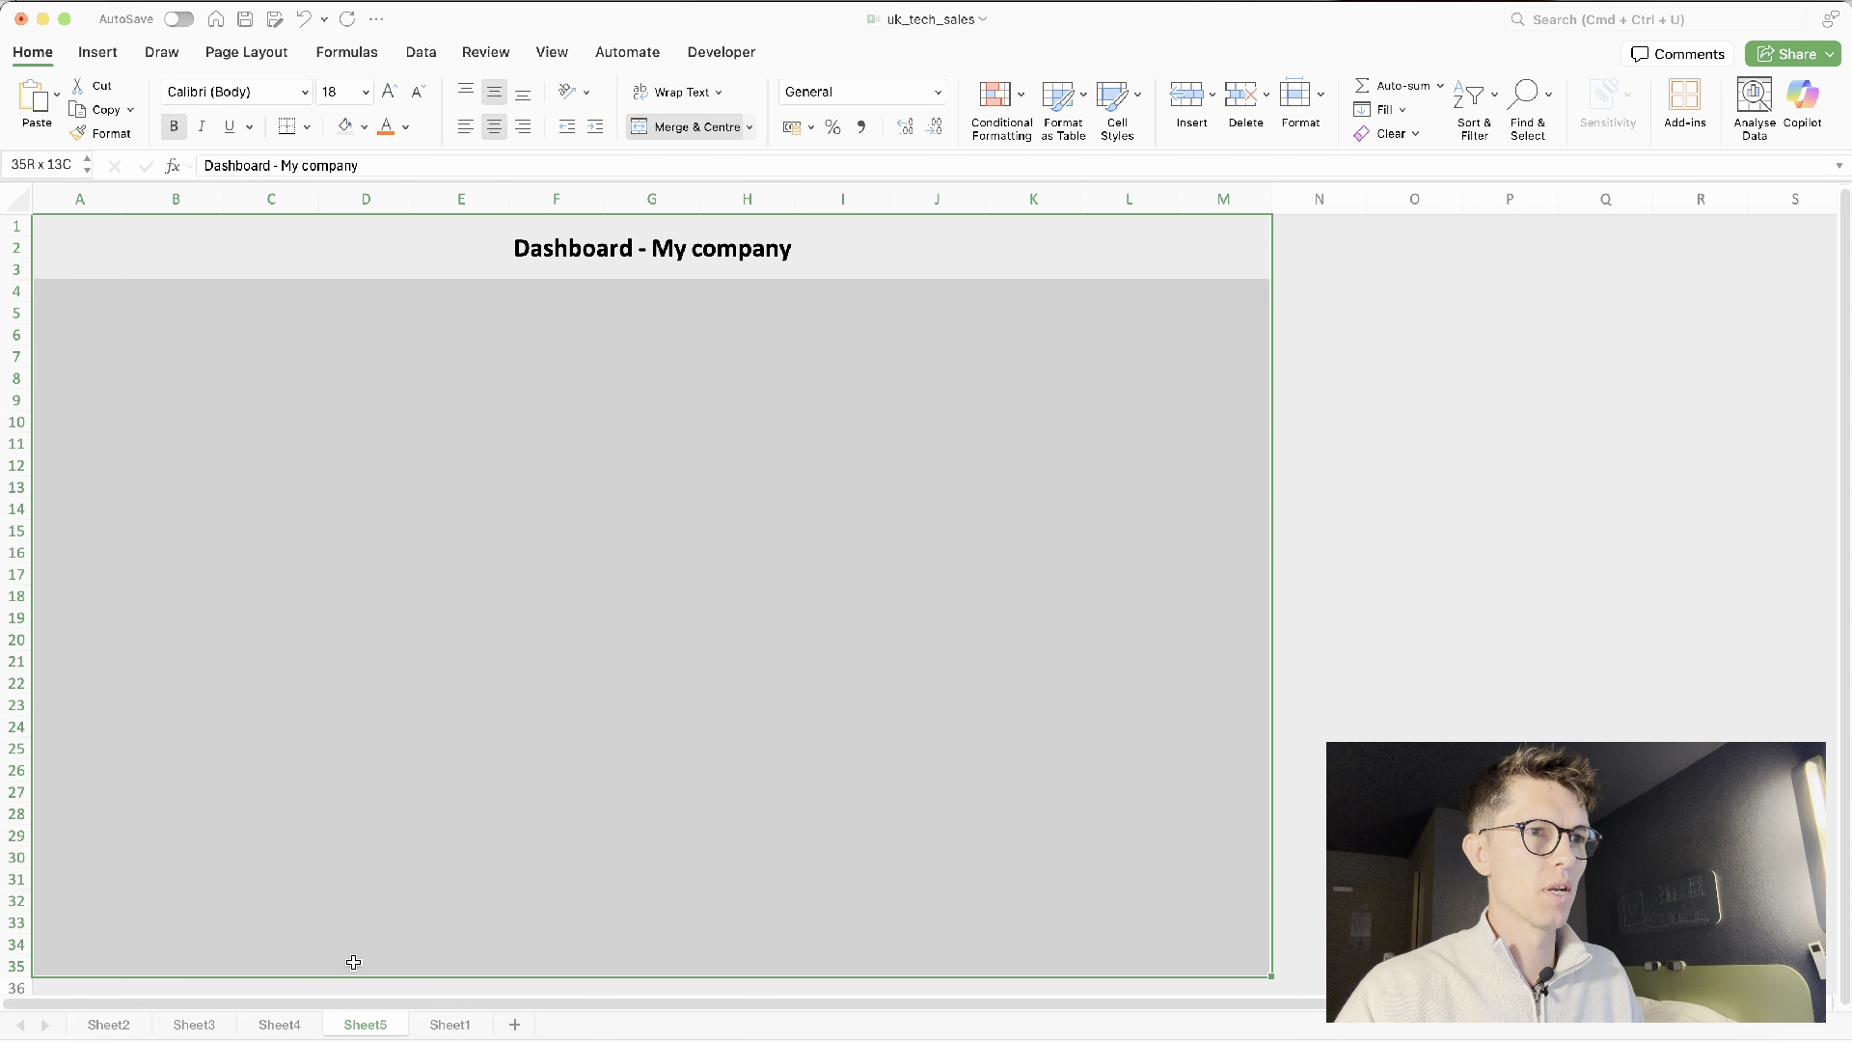
pyautogui.click(307, 127)
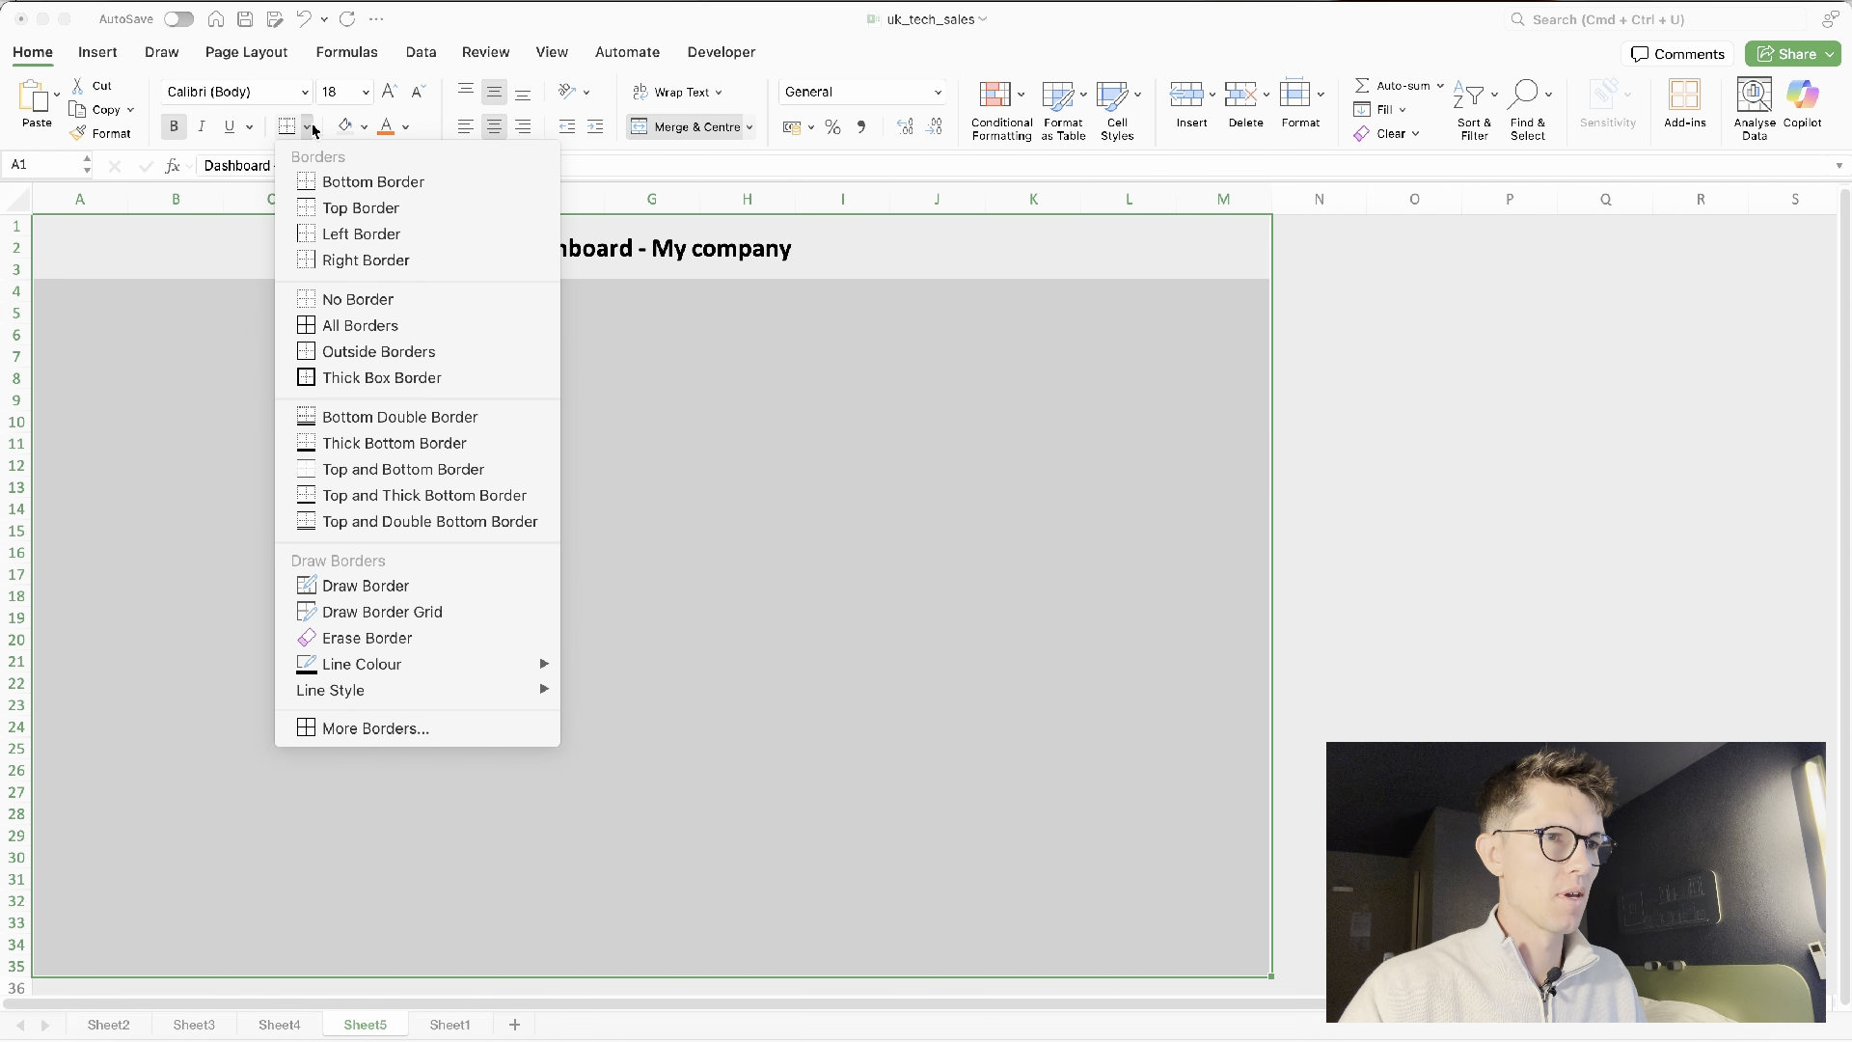
pyautogui.click(385, 377)
pyautogui.click(429, 266)
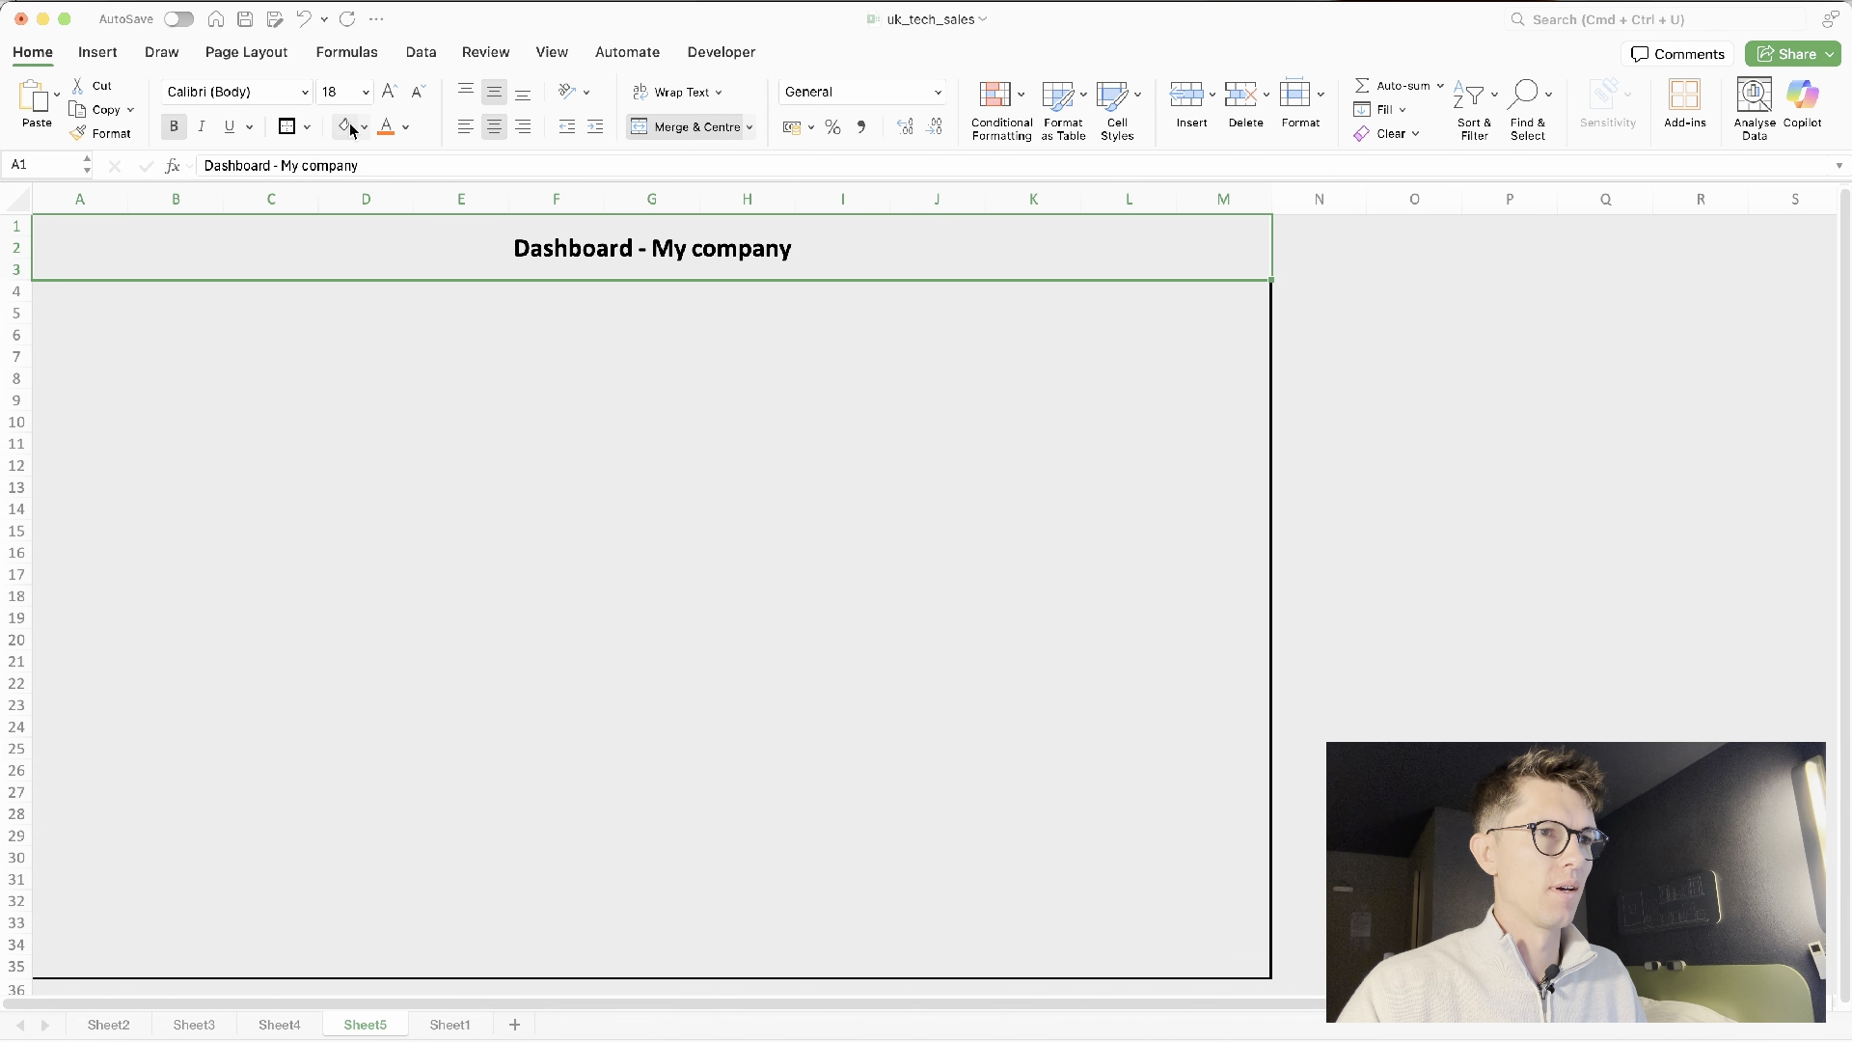
pyautogui.click(295, 129)
pyautogui.click(314, 299)
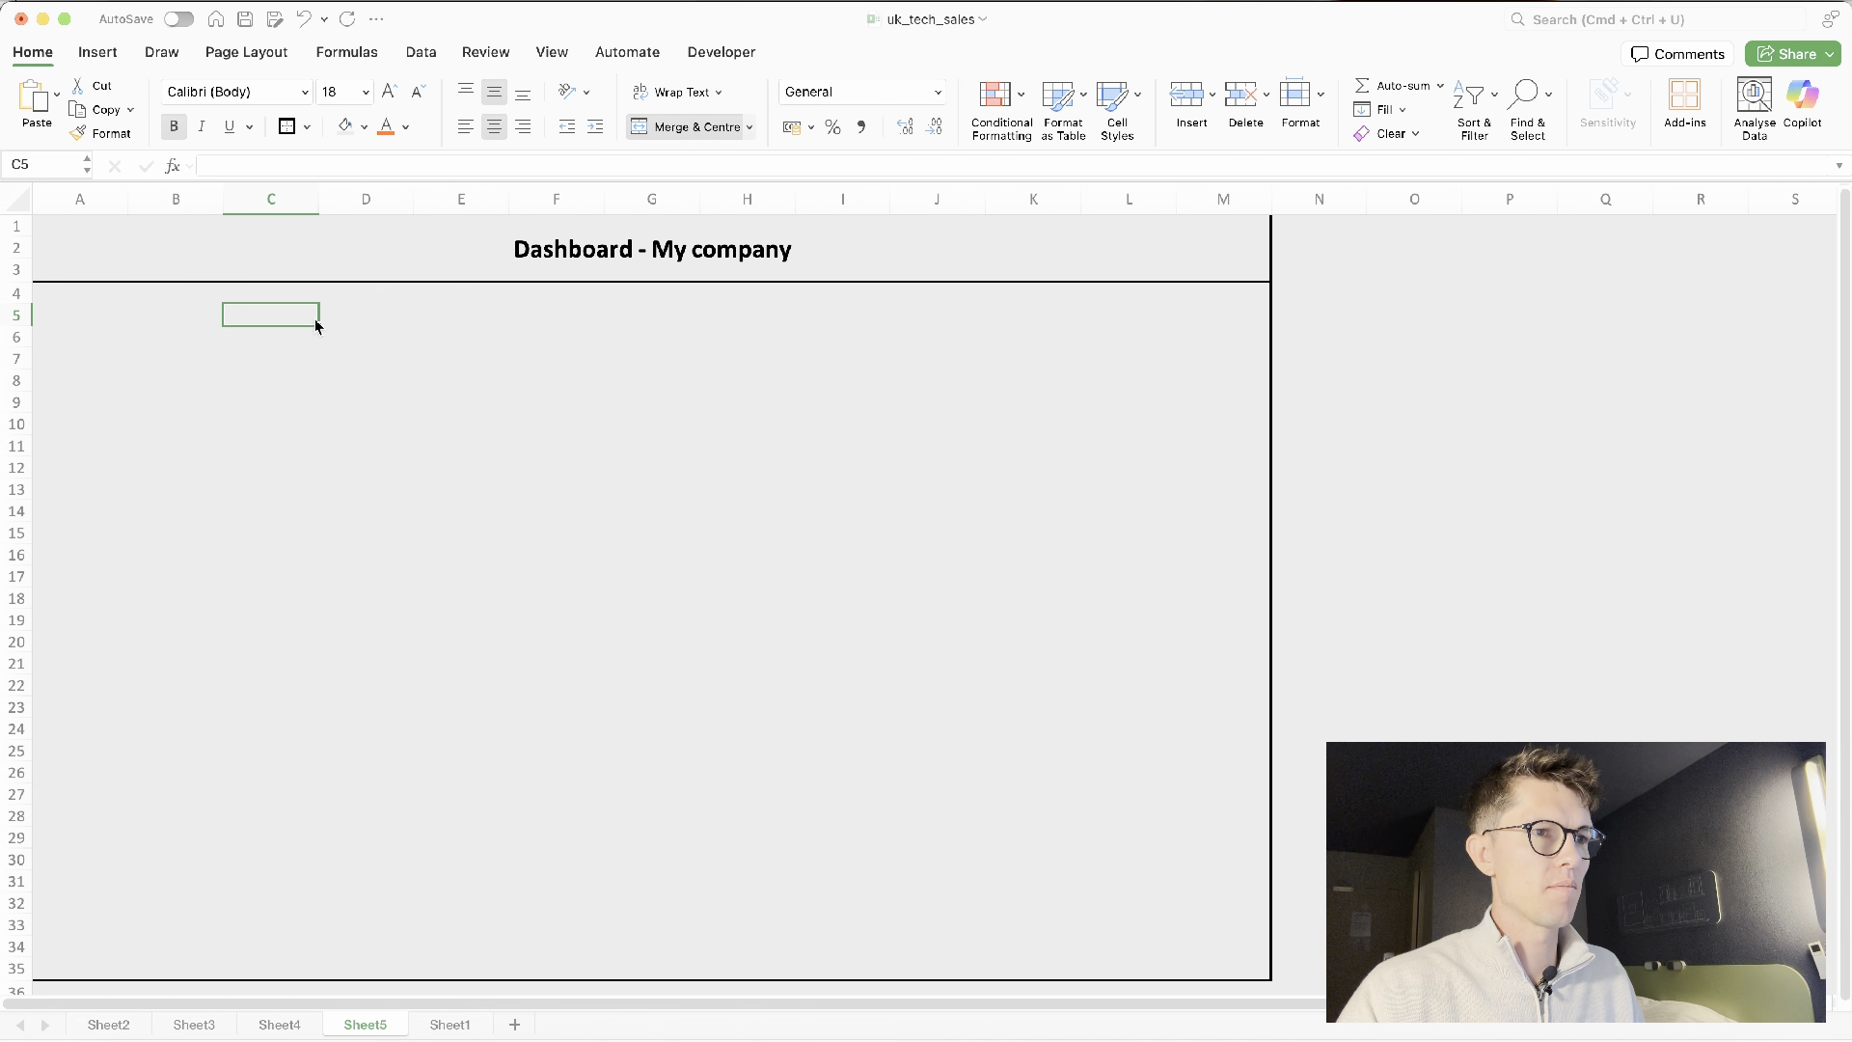
pyautogui.click(331, 298)
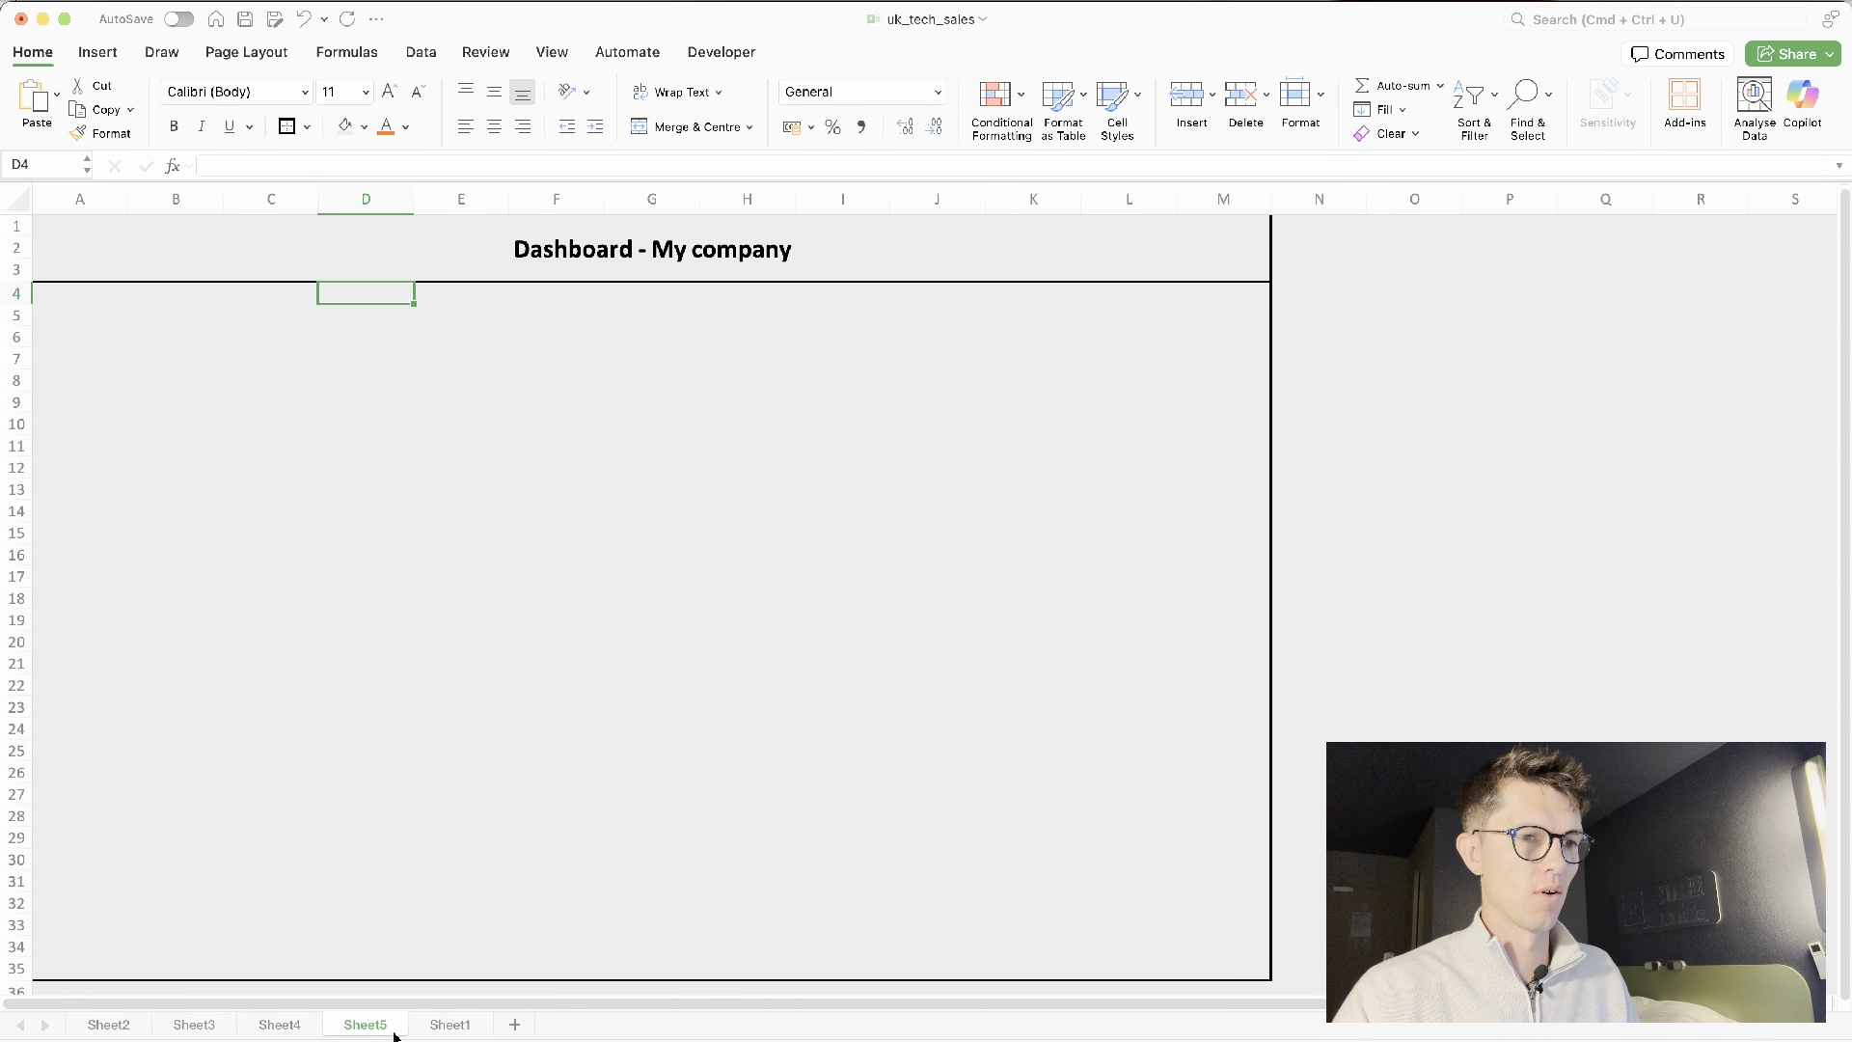
# Move Sheet5 after Sheet1, and copy the % by category chart from Sheet4 onto it, just below the title across columns I to M
pyautogui.moveTo(523, 1021); pyautogui.dragTo(521, 1021)
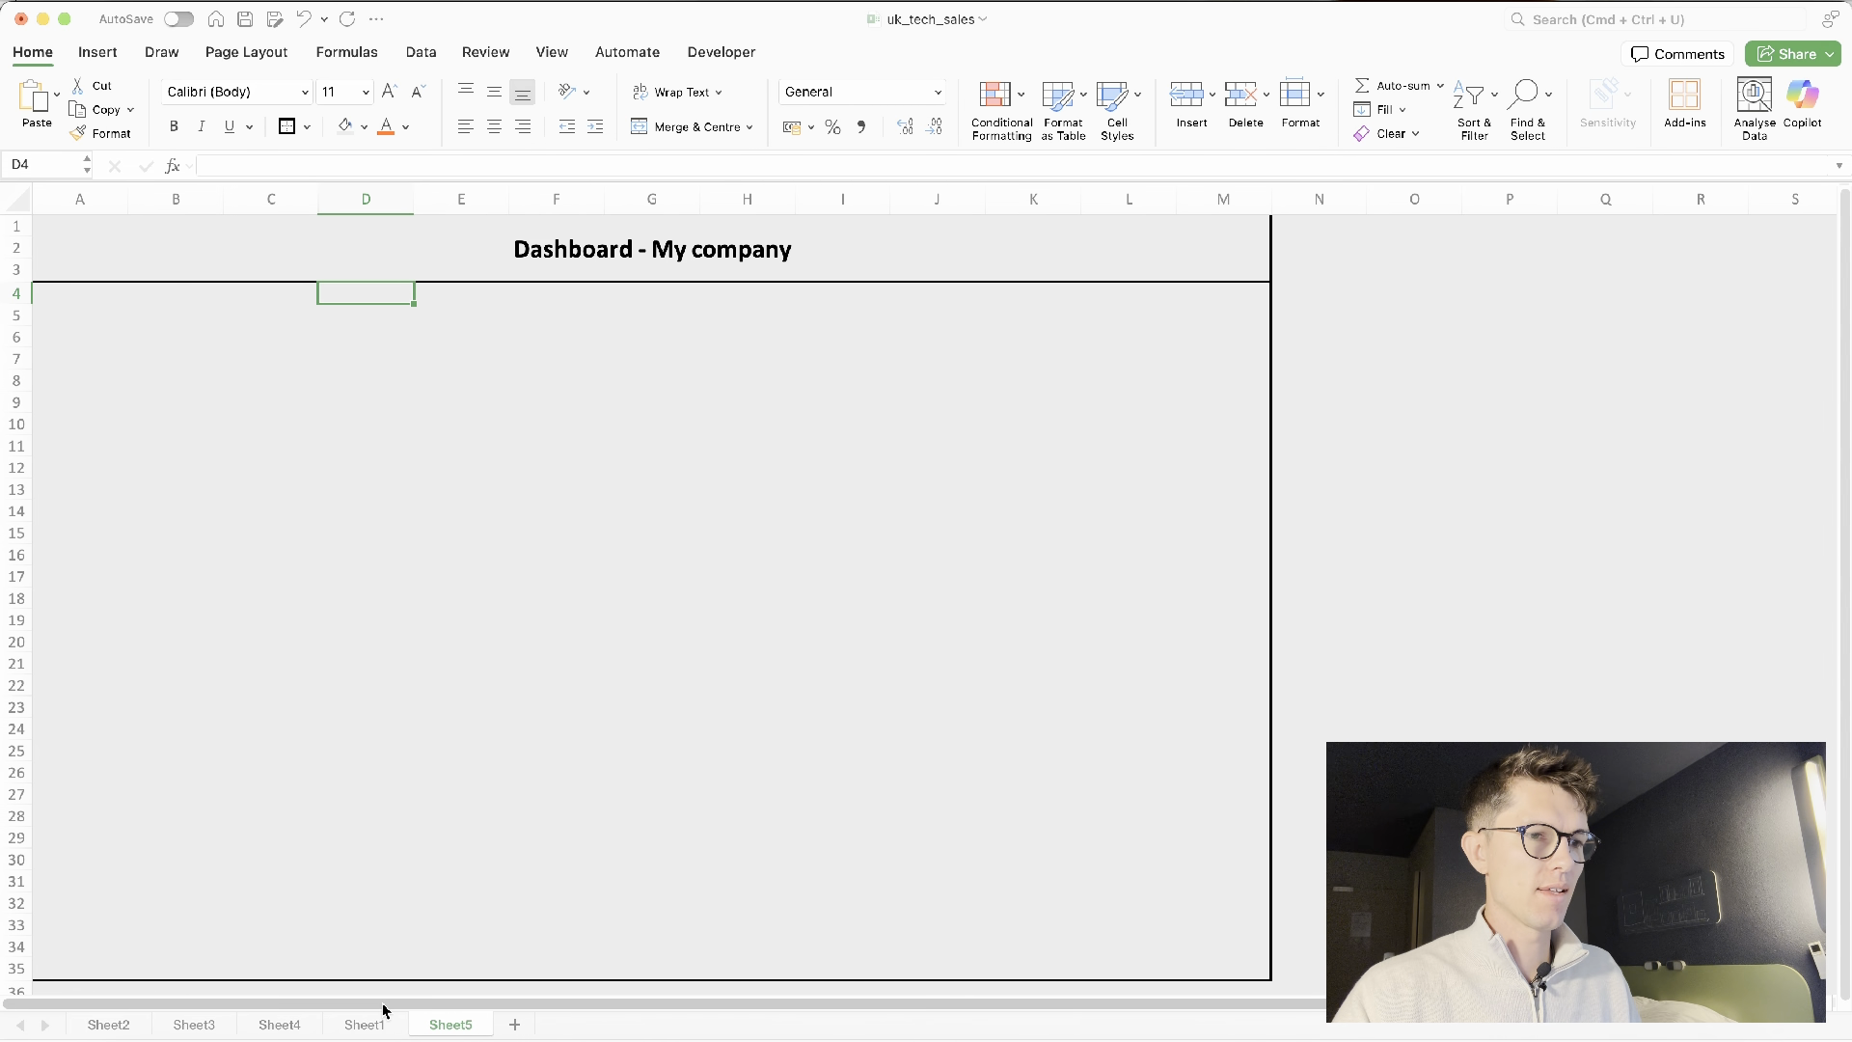
pyautogui.click(289, 1024)
pyautogui.click(975, 282)
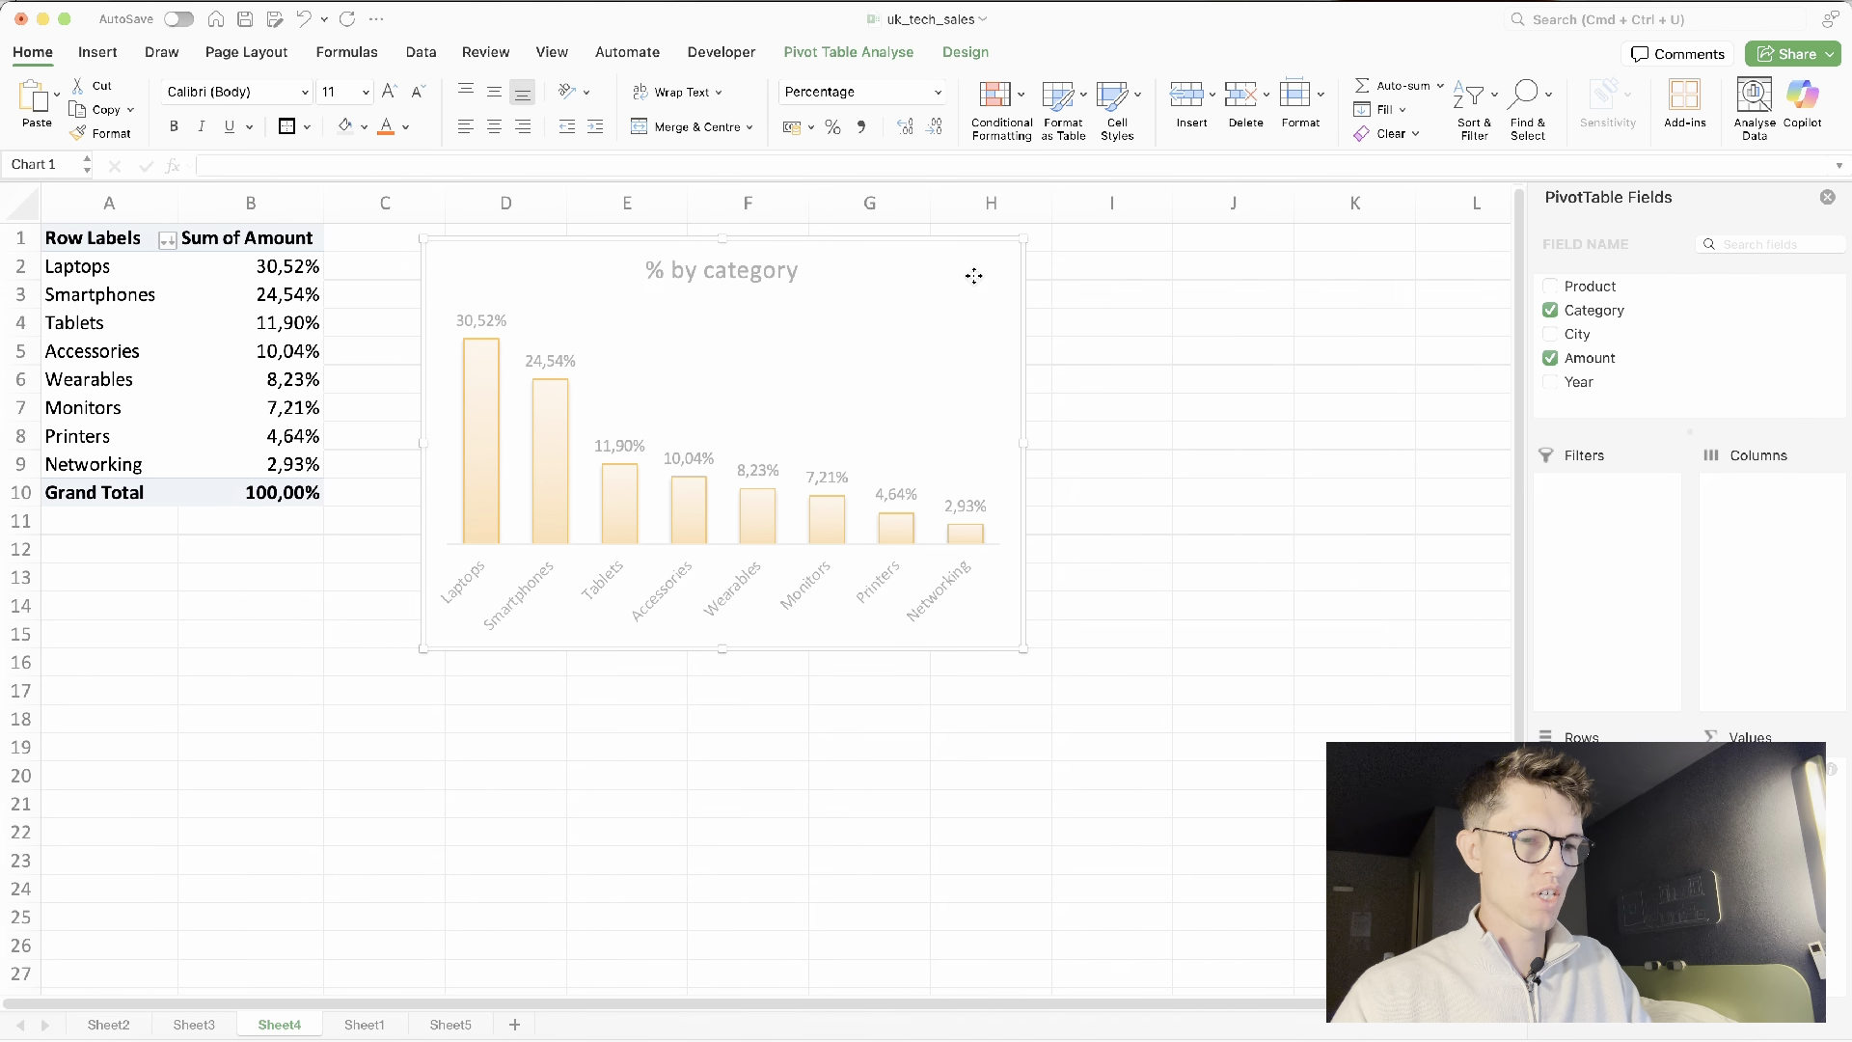
pyautogui.press('super+c')
pyautogui.click(454, 1024)
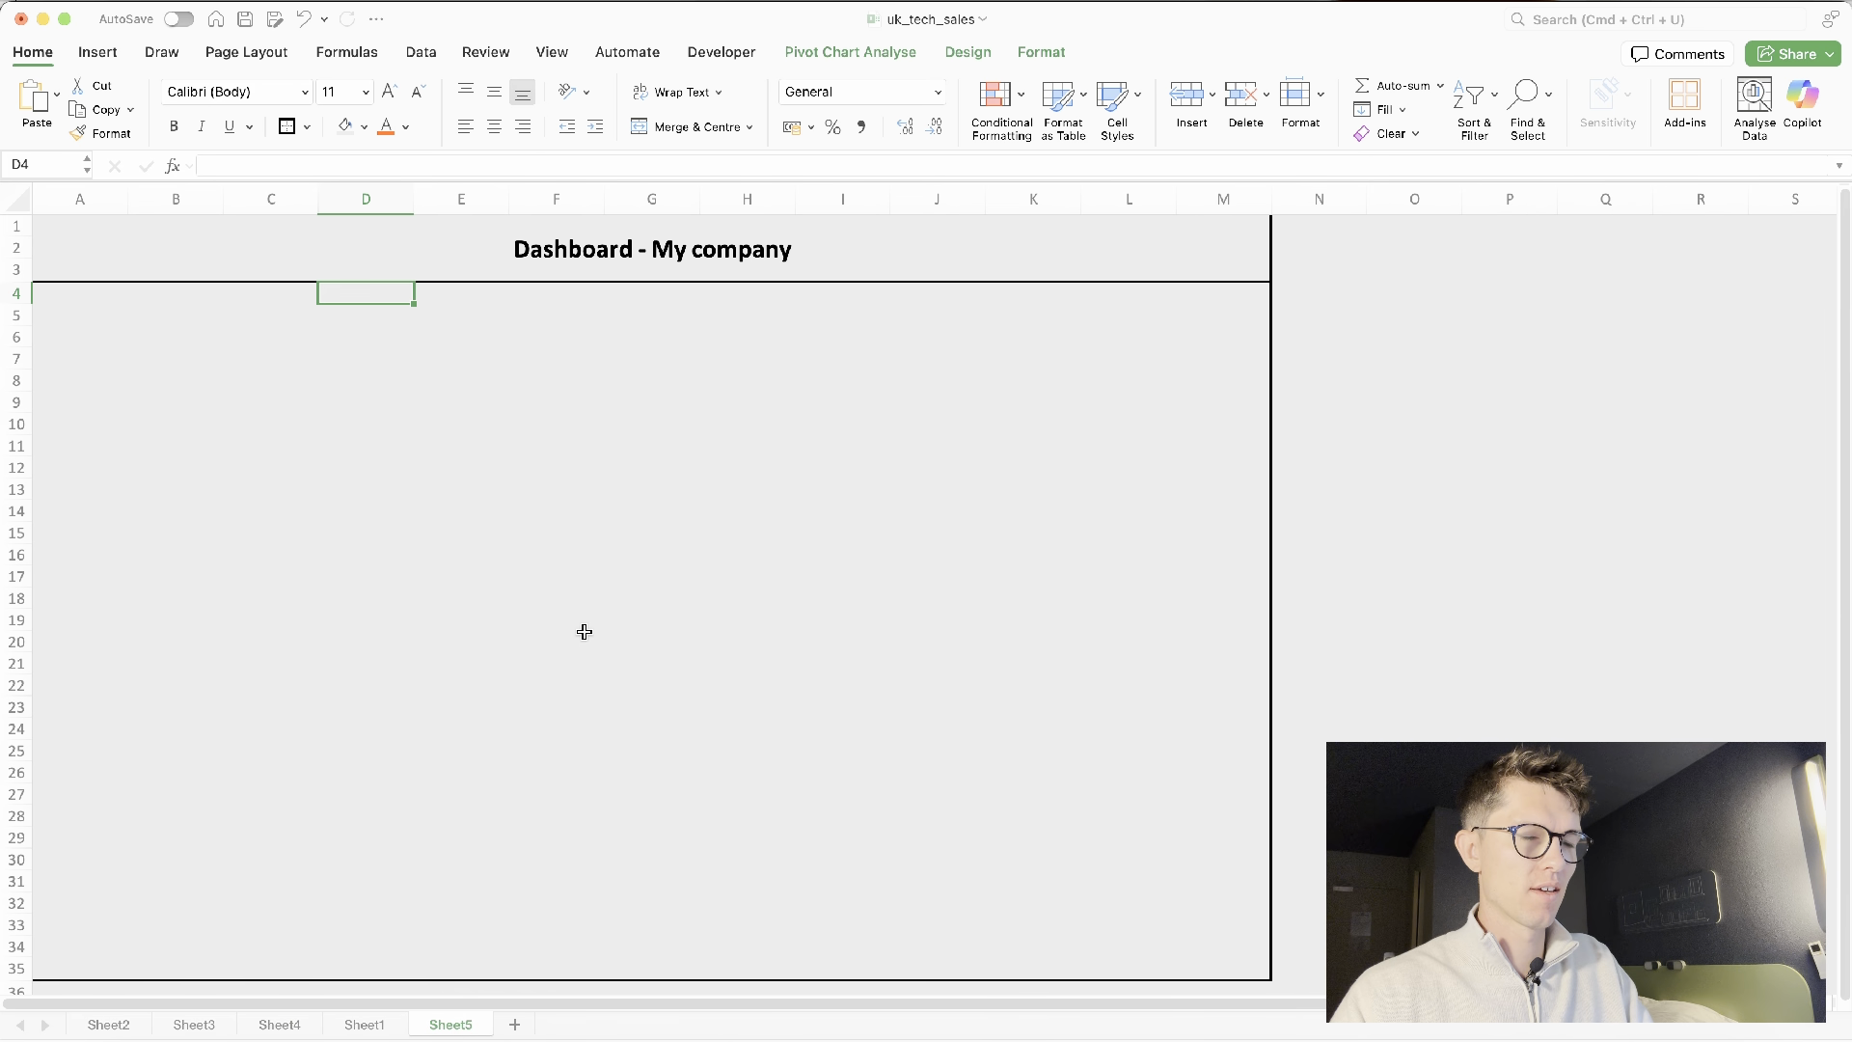
pyautogui.press('super+v')
pyautogui.moveTo(768, 339); pyautogui.dragTo(933, 405)
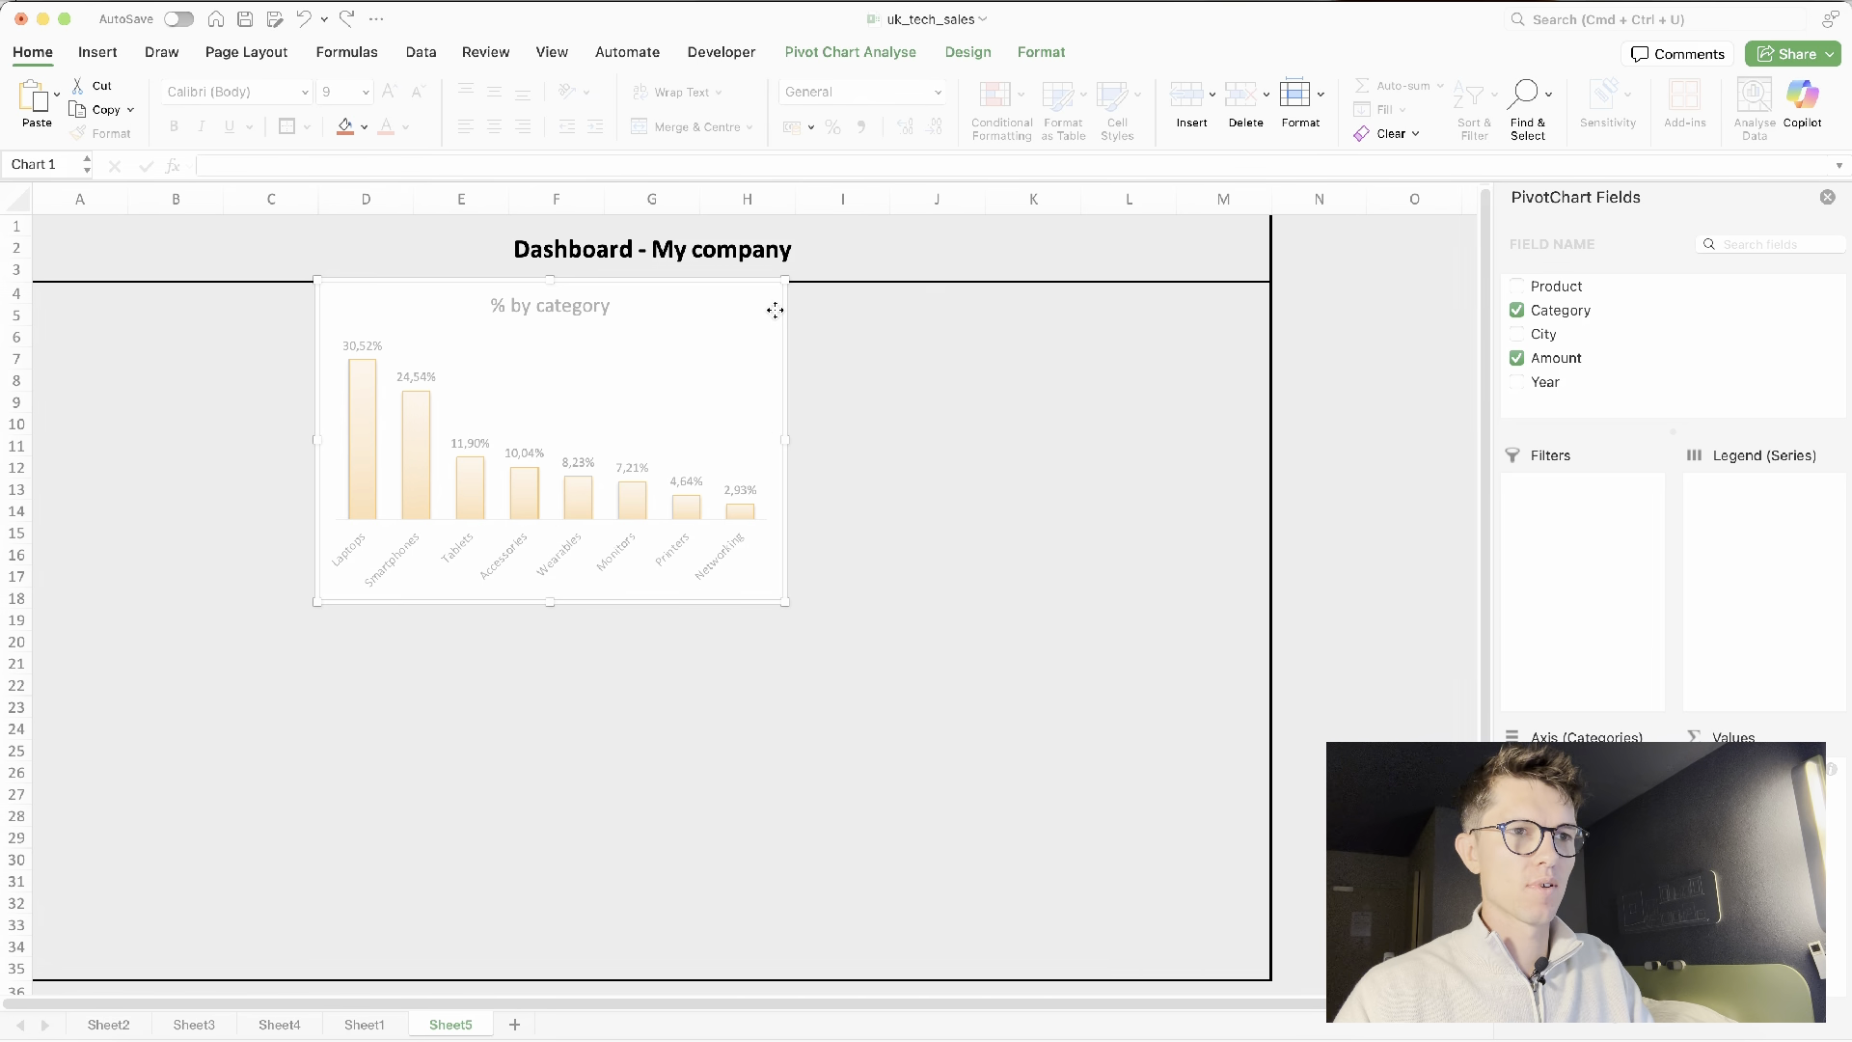
pyautogui.moveTo(771, 311); pyautogui.dragTo(1244, 325)
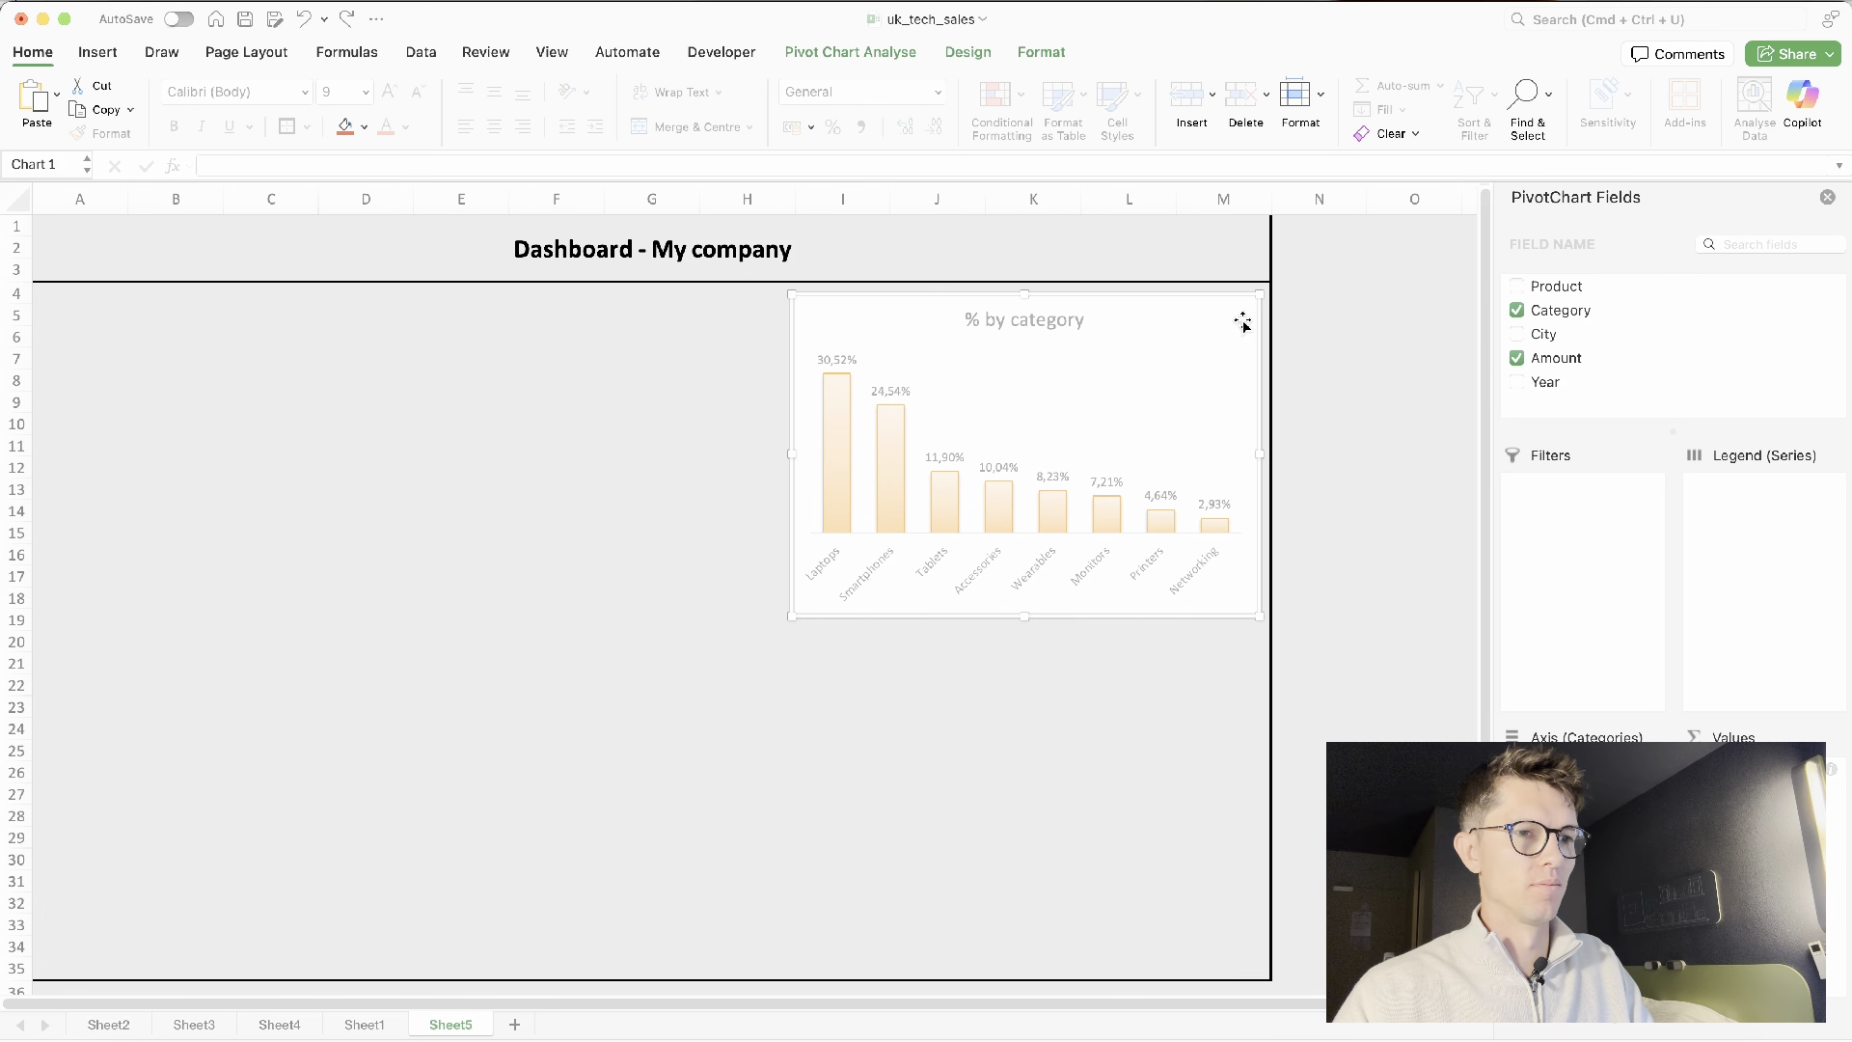
# Copy the Sales by year (£) chart from Sheet3 onto Sheet5 and place it just beneath the category chart
pyautogui.click(325, 1030)
pyautogui.click(307, 1028)
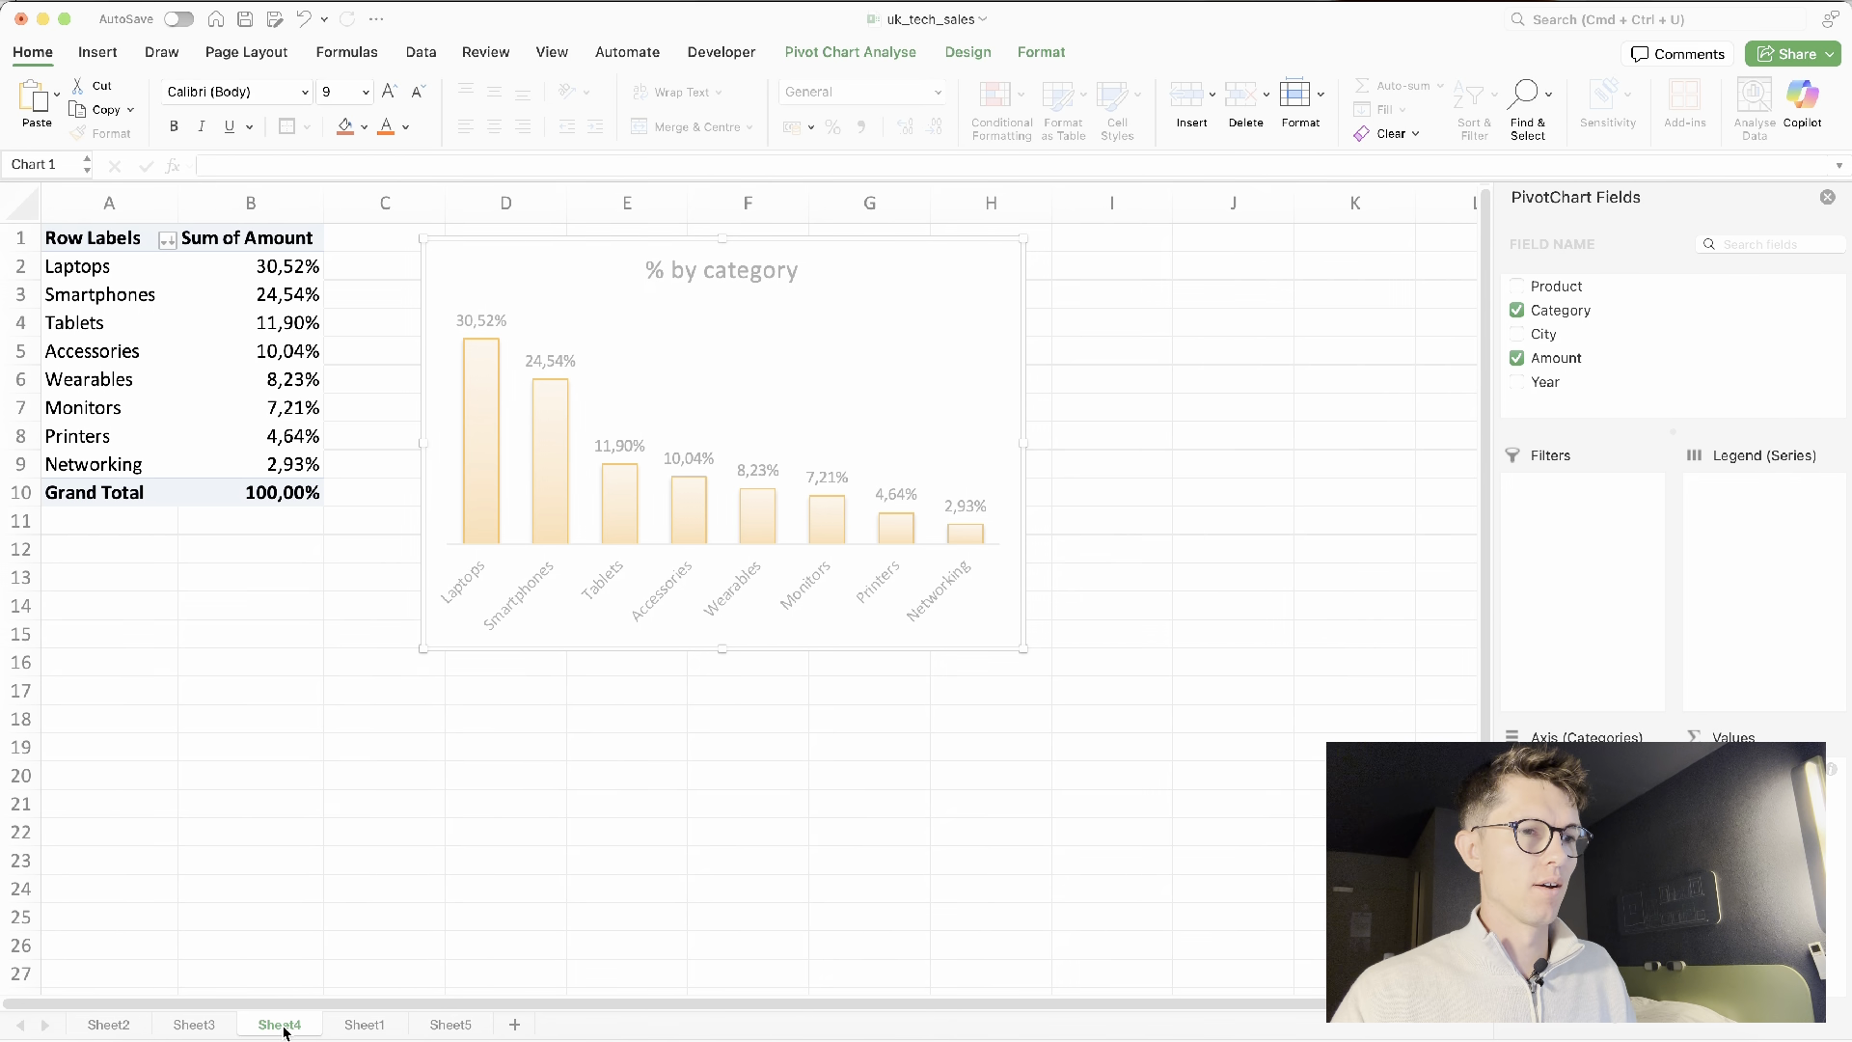
pyautogui.click(224, 1025)
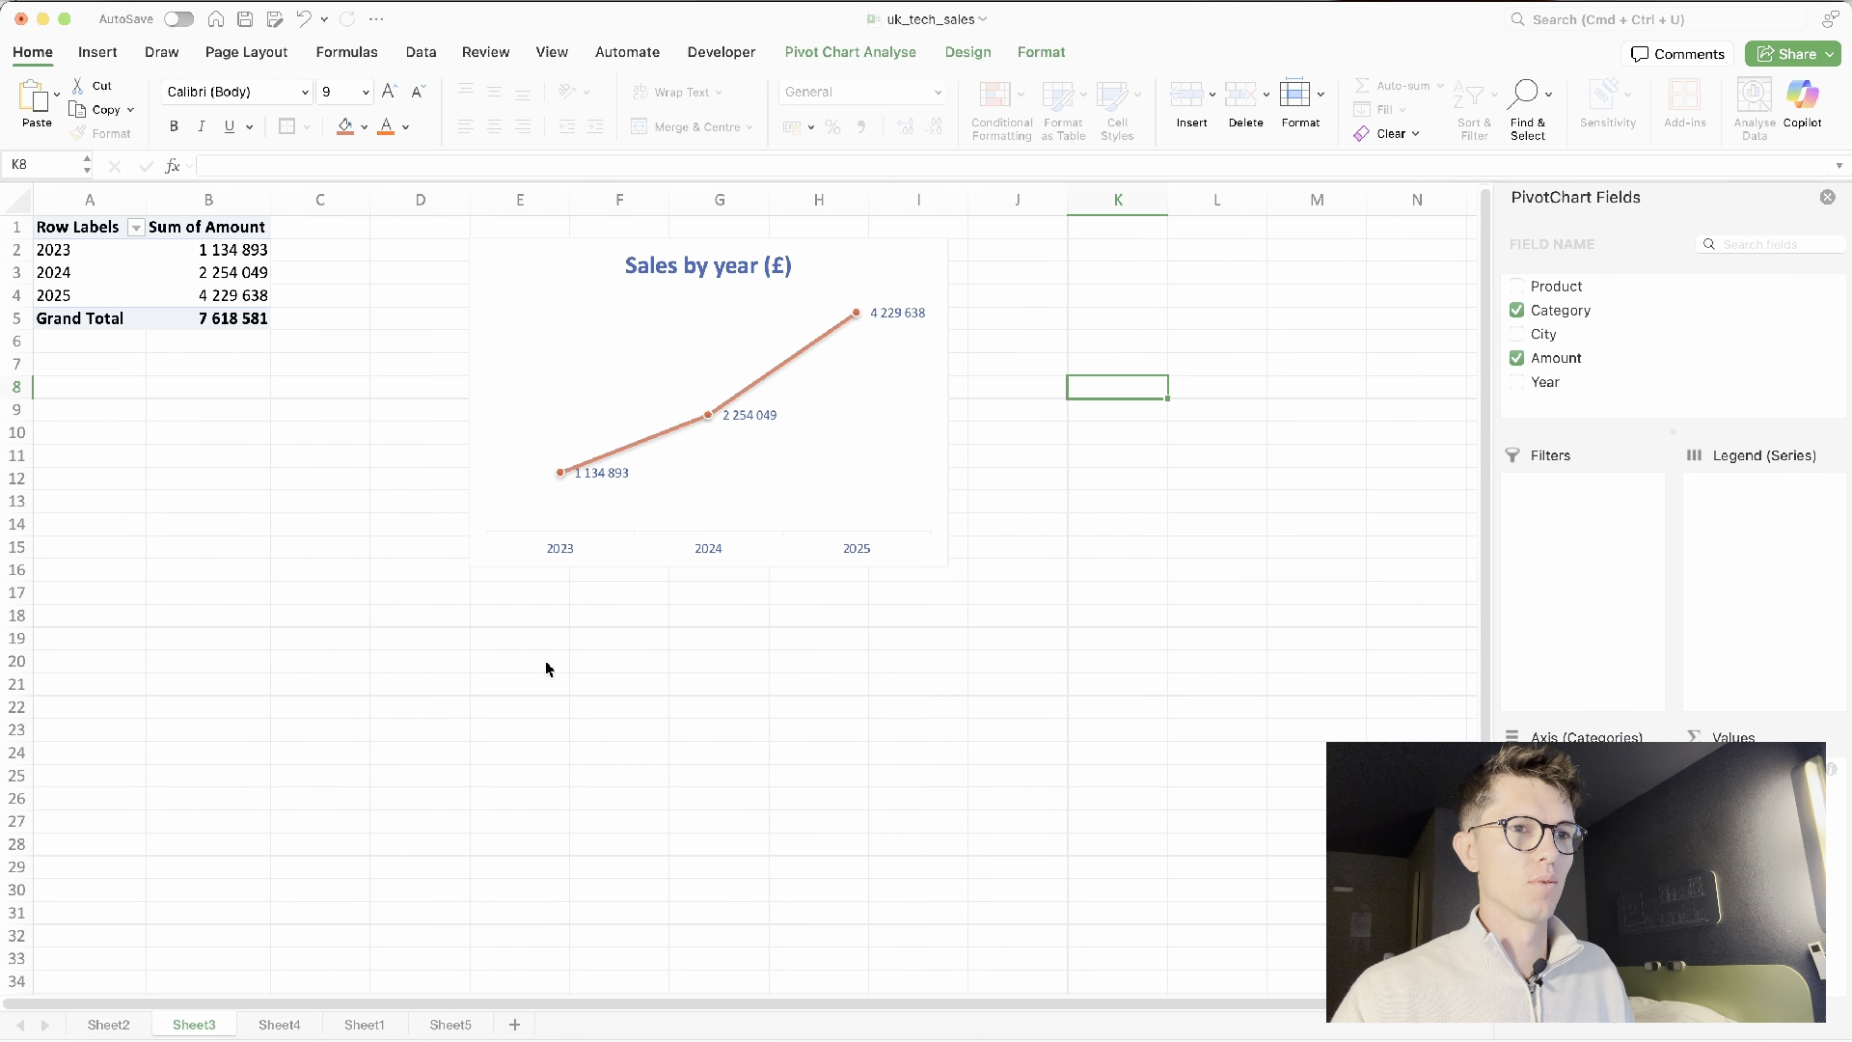
pyautogui.click(931, 556)
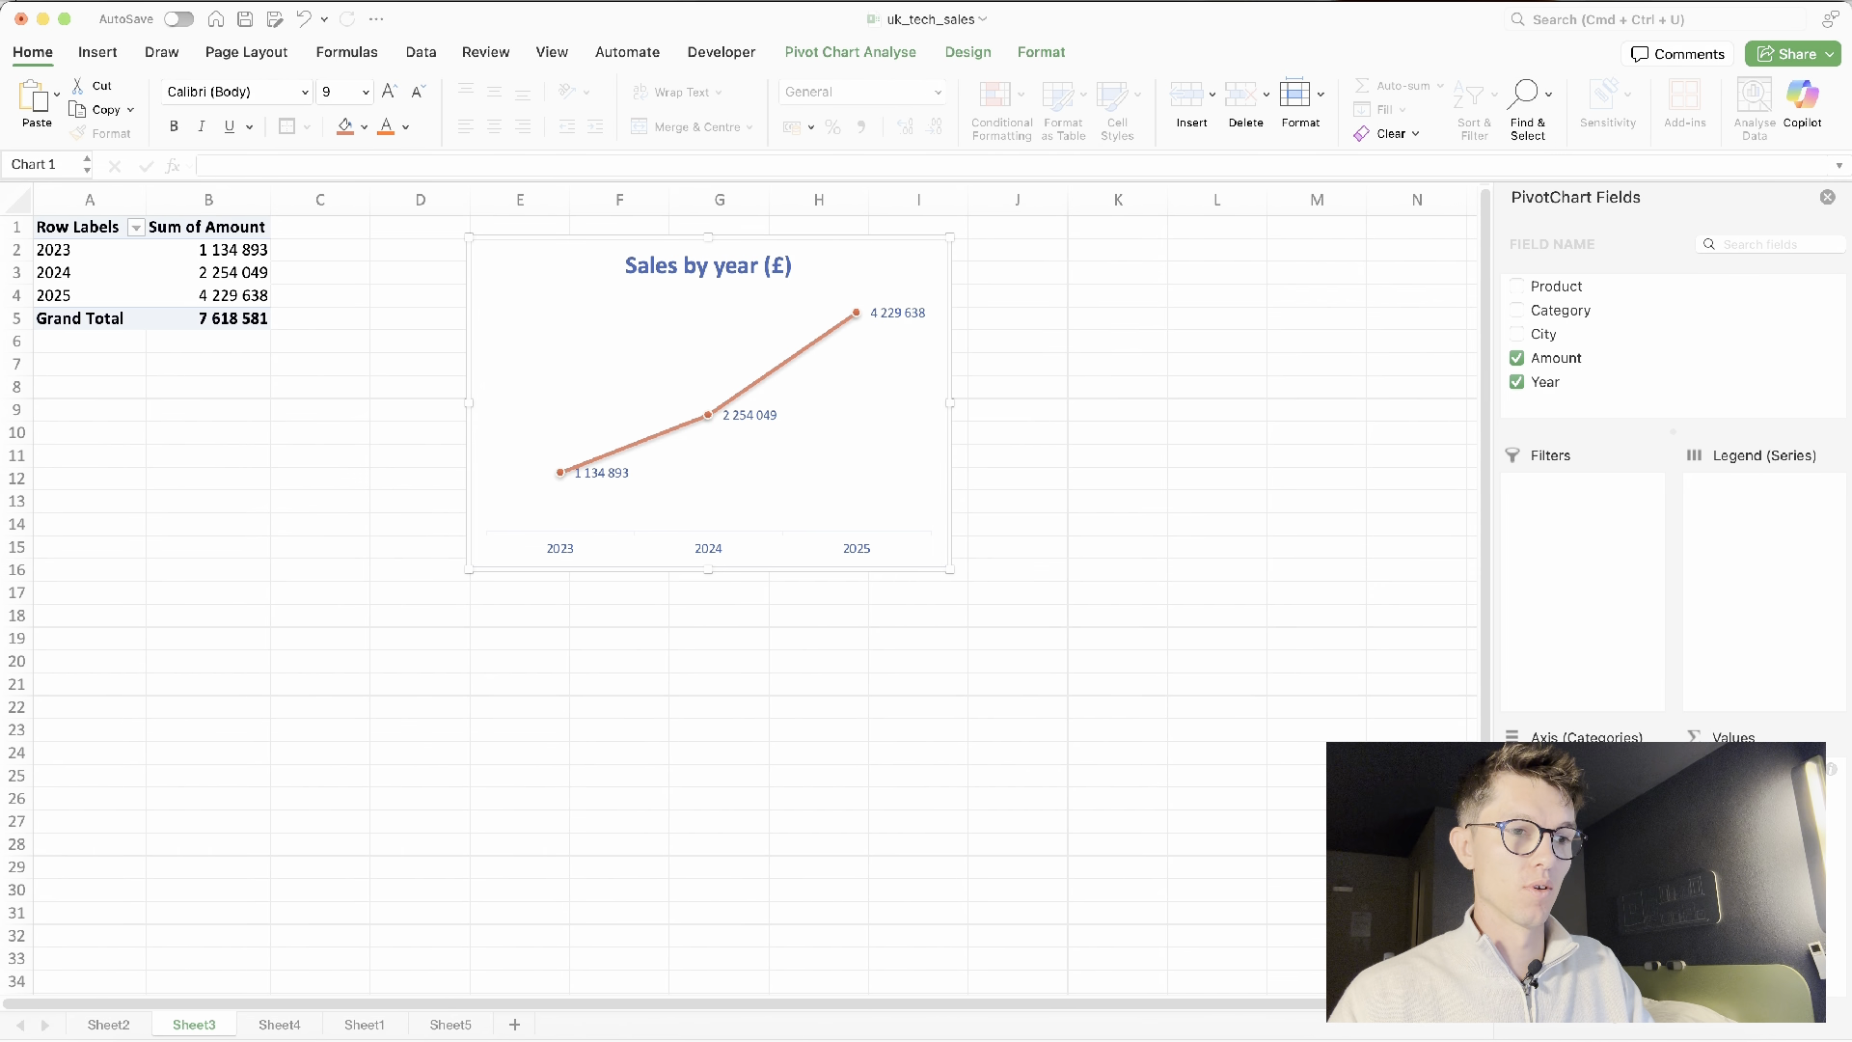
pyautogui.click(428, 1025)
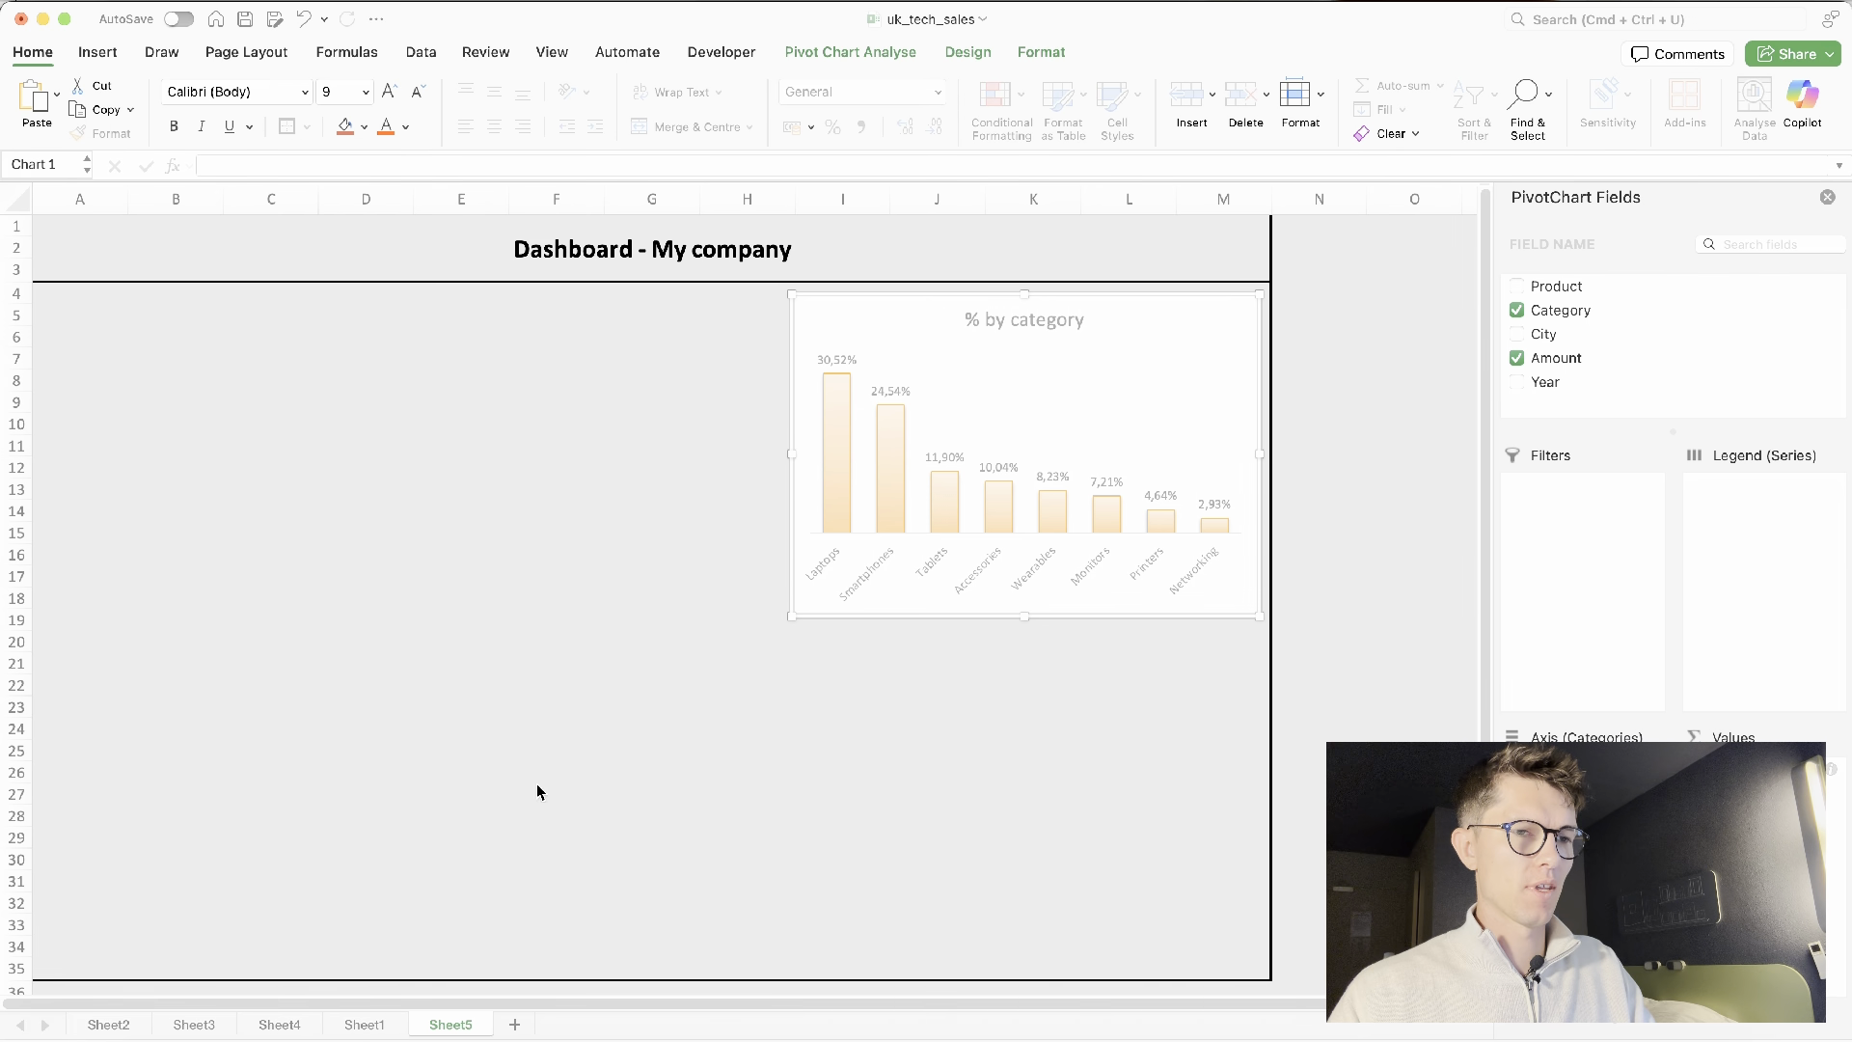
pyautogui.click(752, 796)
pyautogui.click(737, 720)
pyautogui.press('super+v')
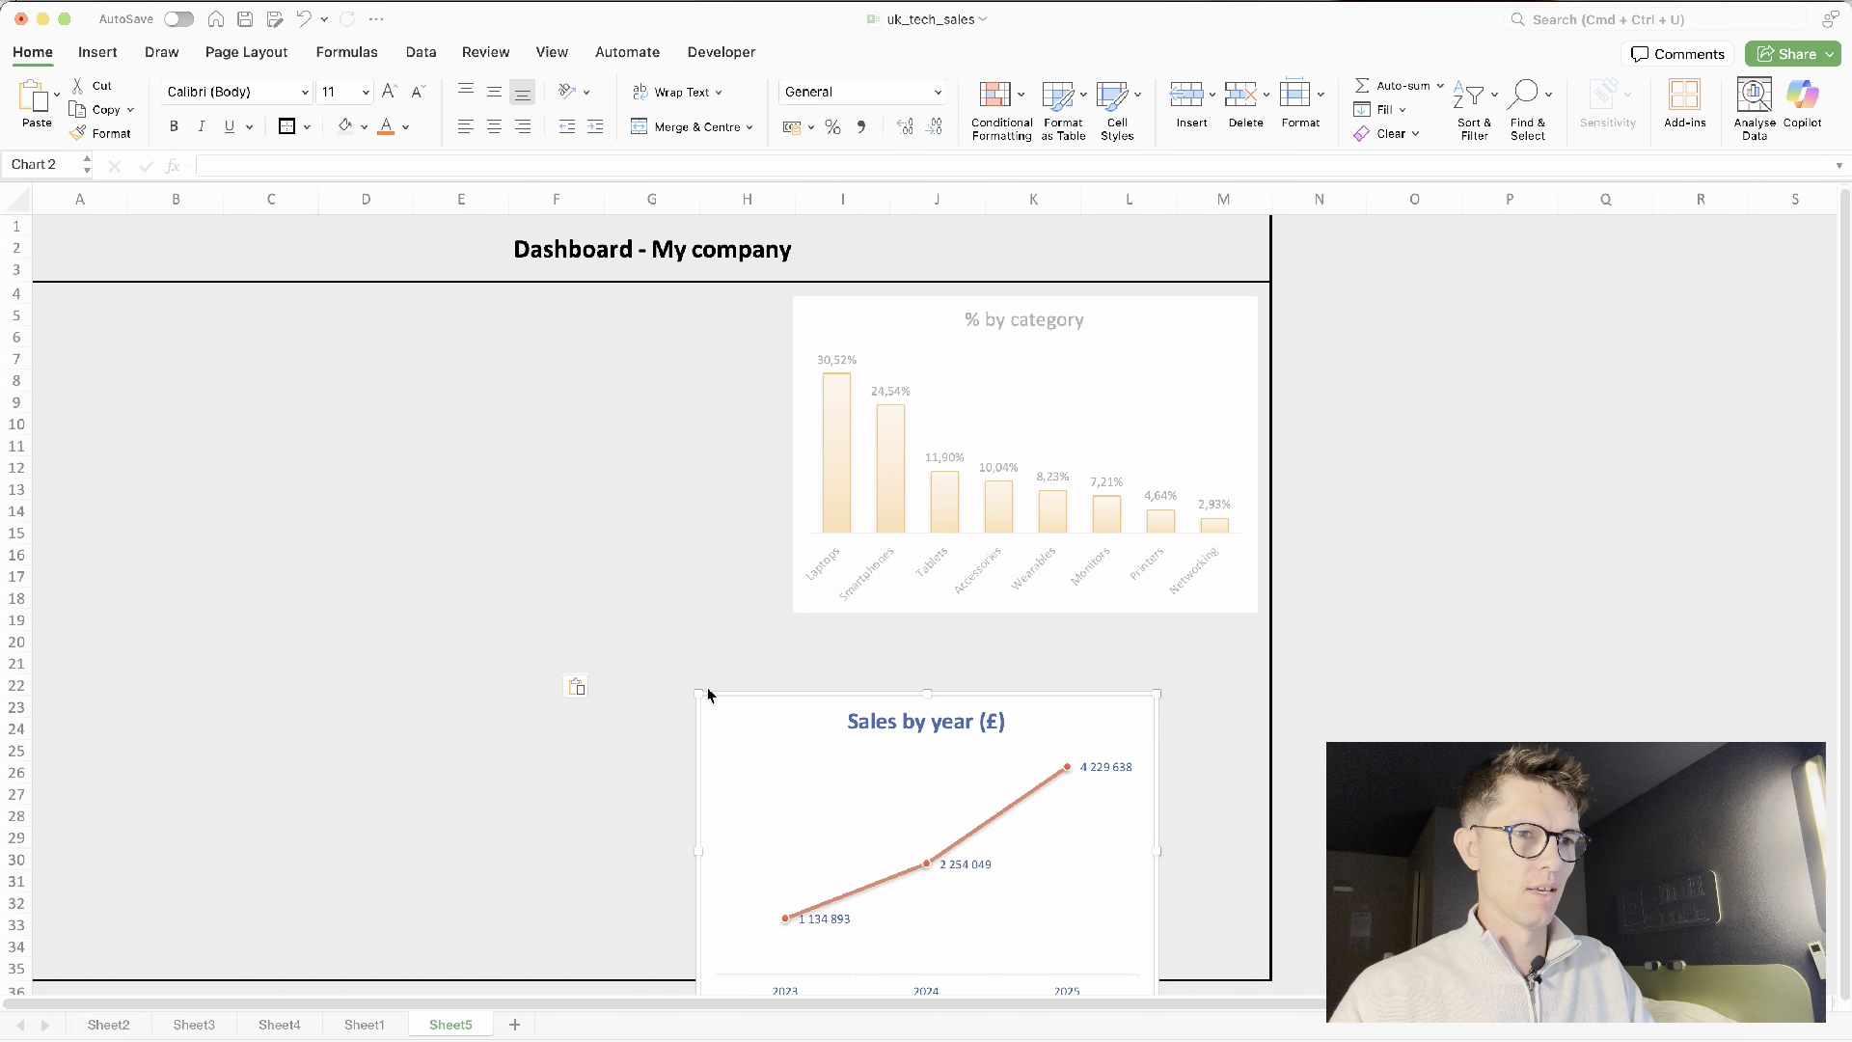
pyautogui.click(710, 703)
pyautogui.moveTo(711, 703); pyautogui.dragTo(711, 628)
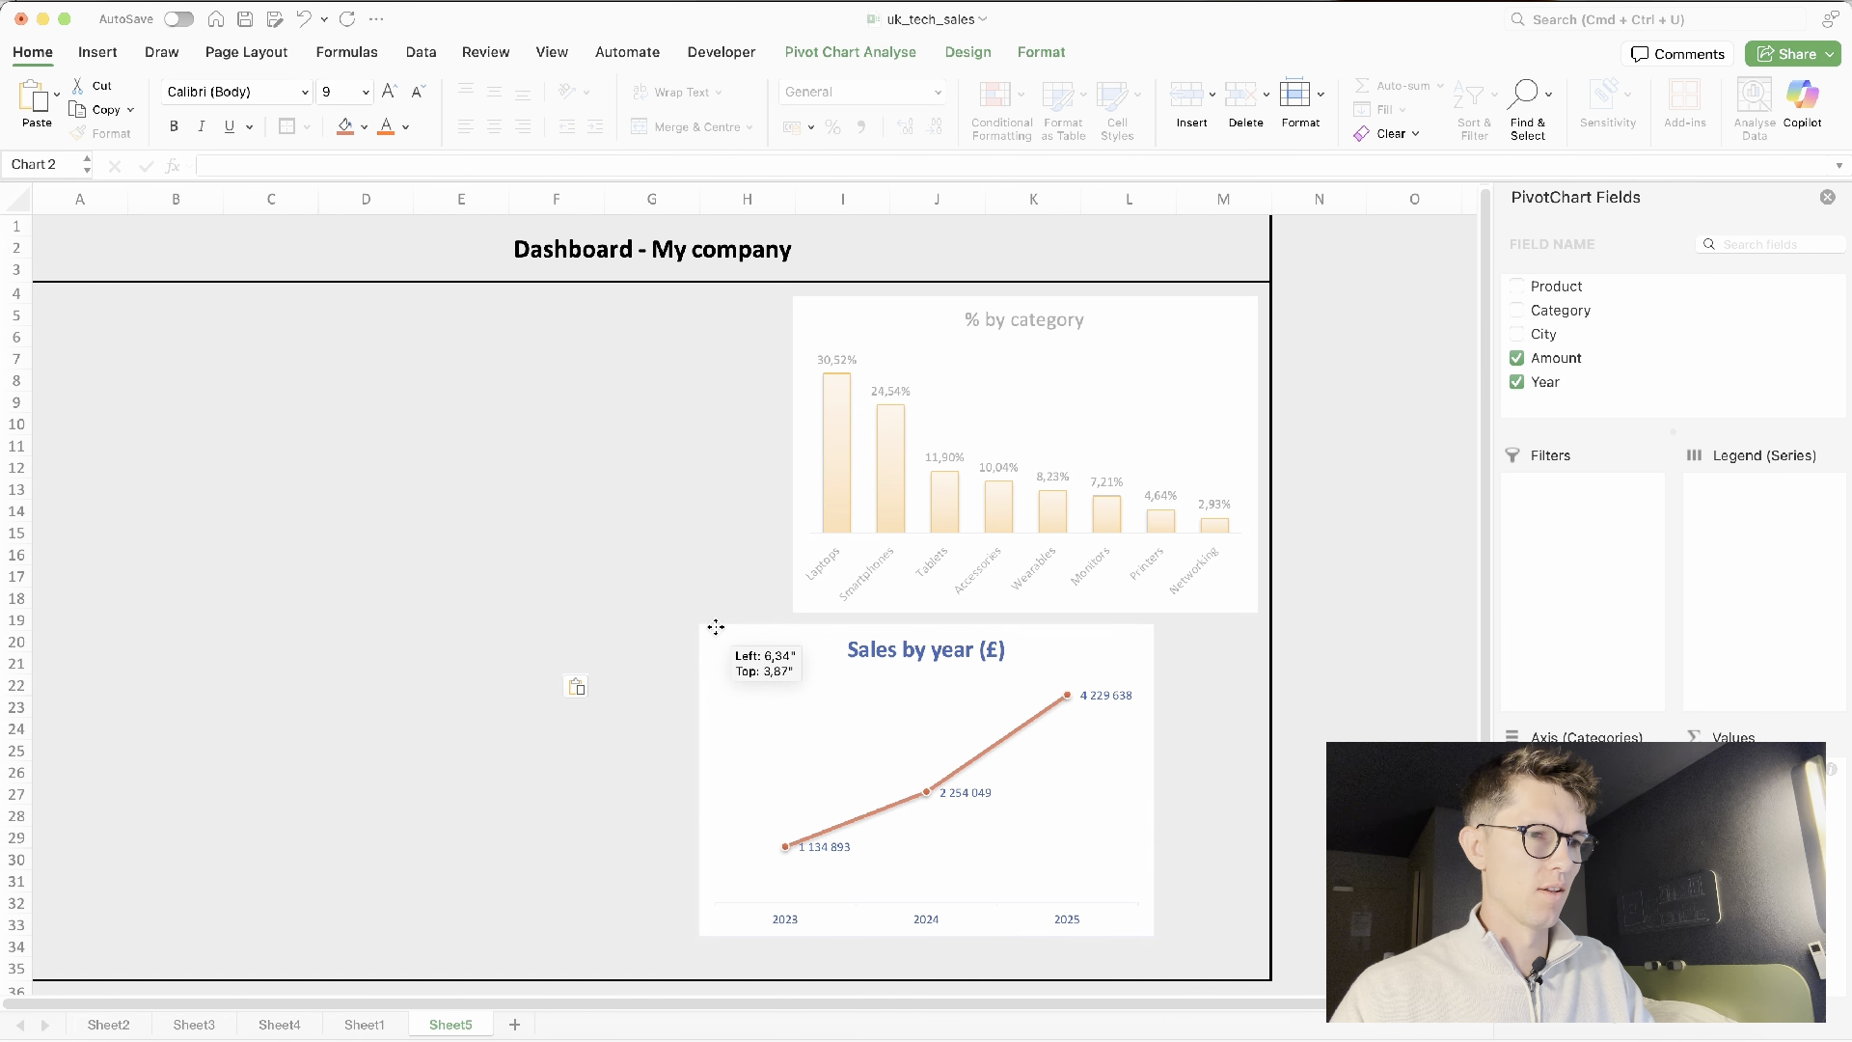
# Copy the Sales by city (£) chart from Sheet2 and paste it onto the Sheet5 dashboard
pyautogui.click(108, 1024)
pyautogui.click(929, 608)
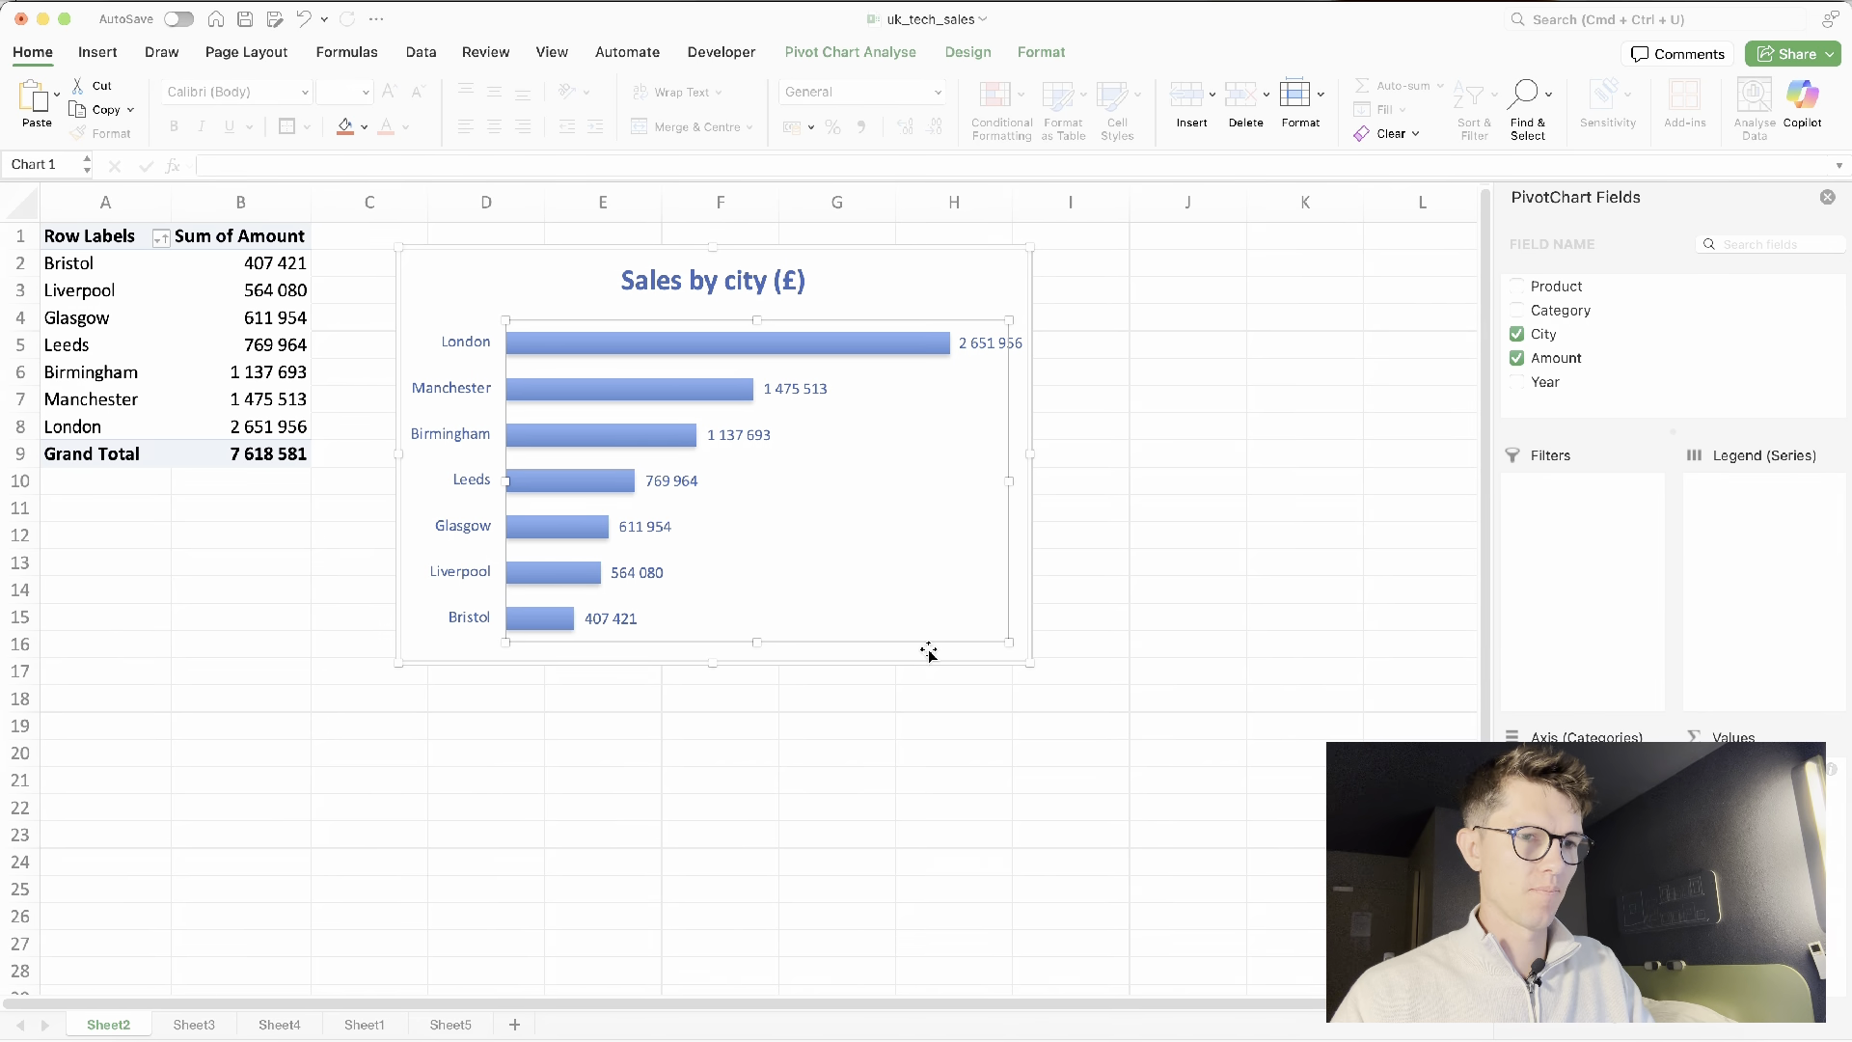
pyautogui.click(397, 1028)
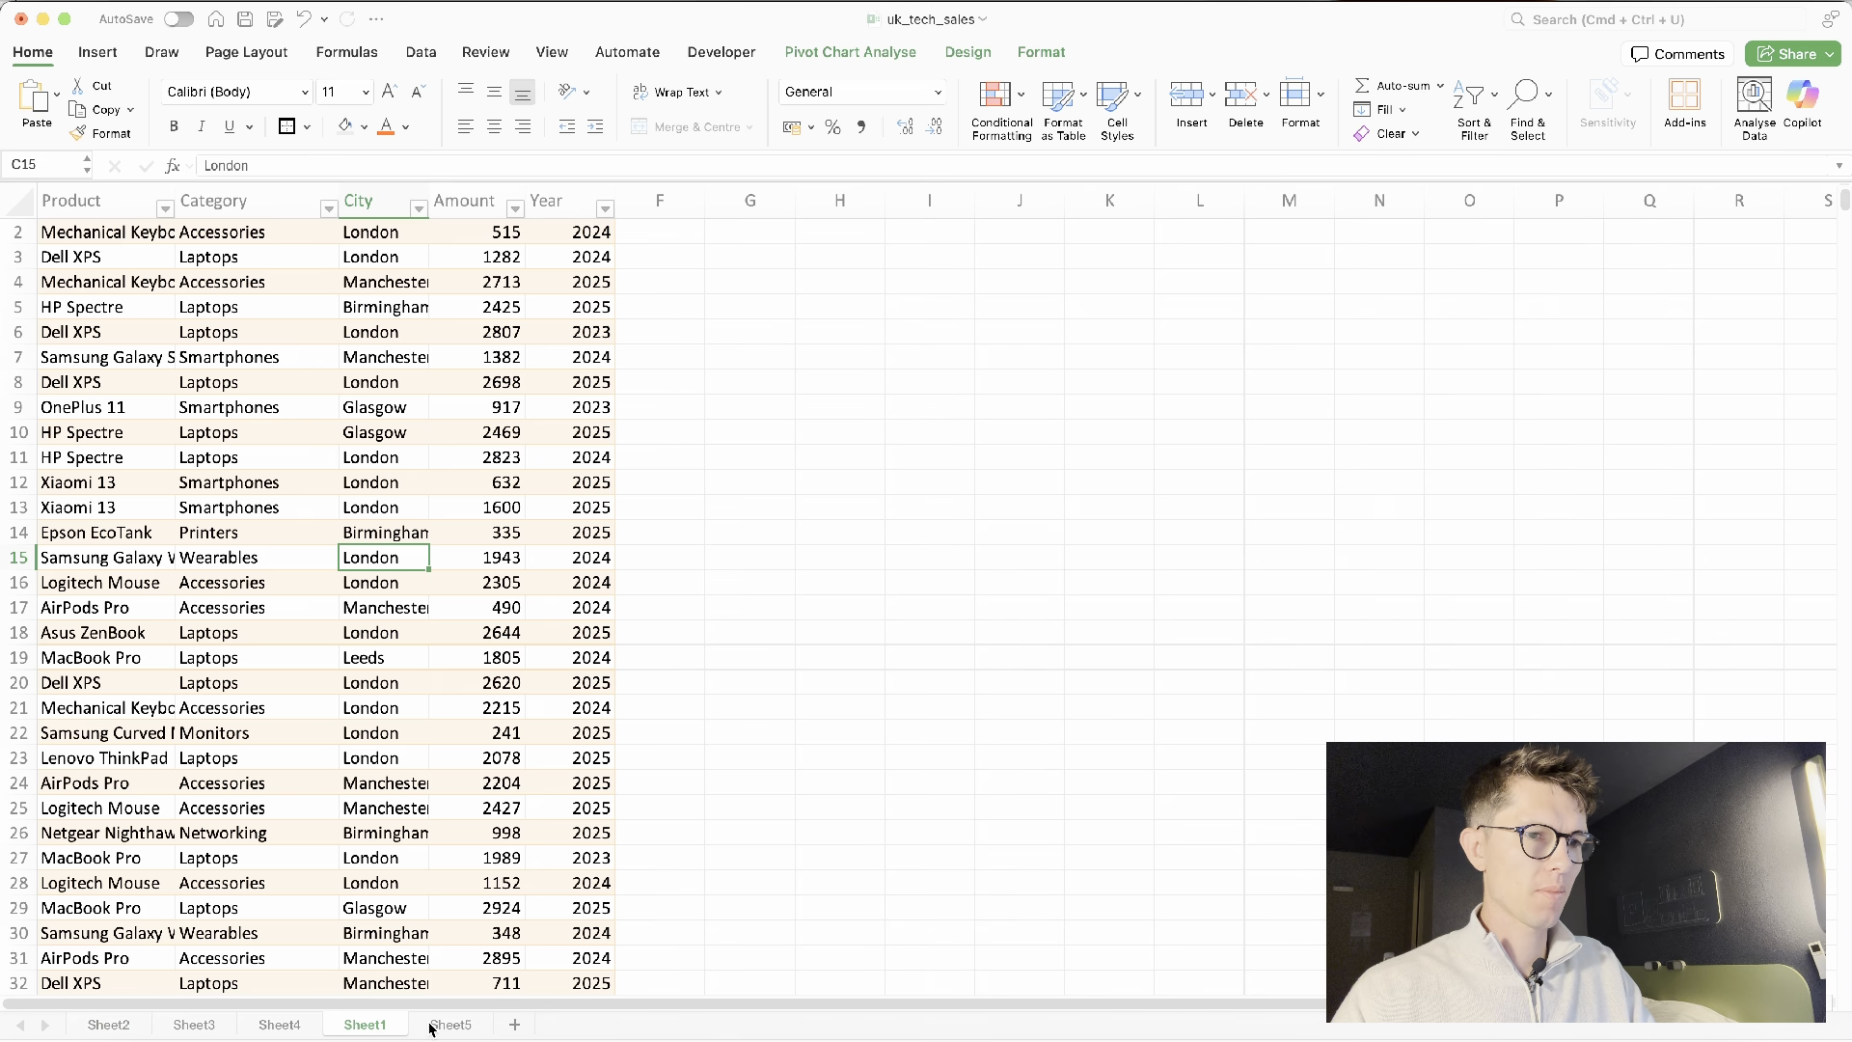
pyautogui.click(444, 1024)
pyautogui.click(511, 707)
pyautogui.press('super+v')
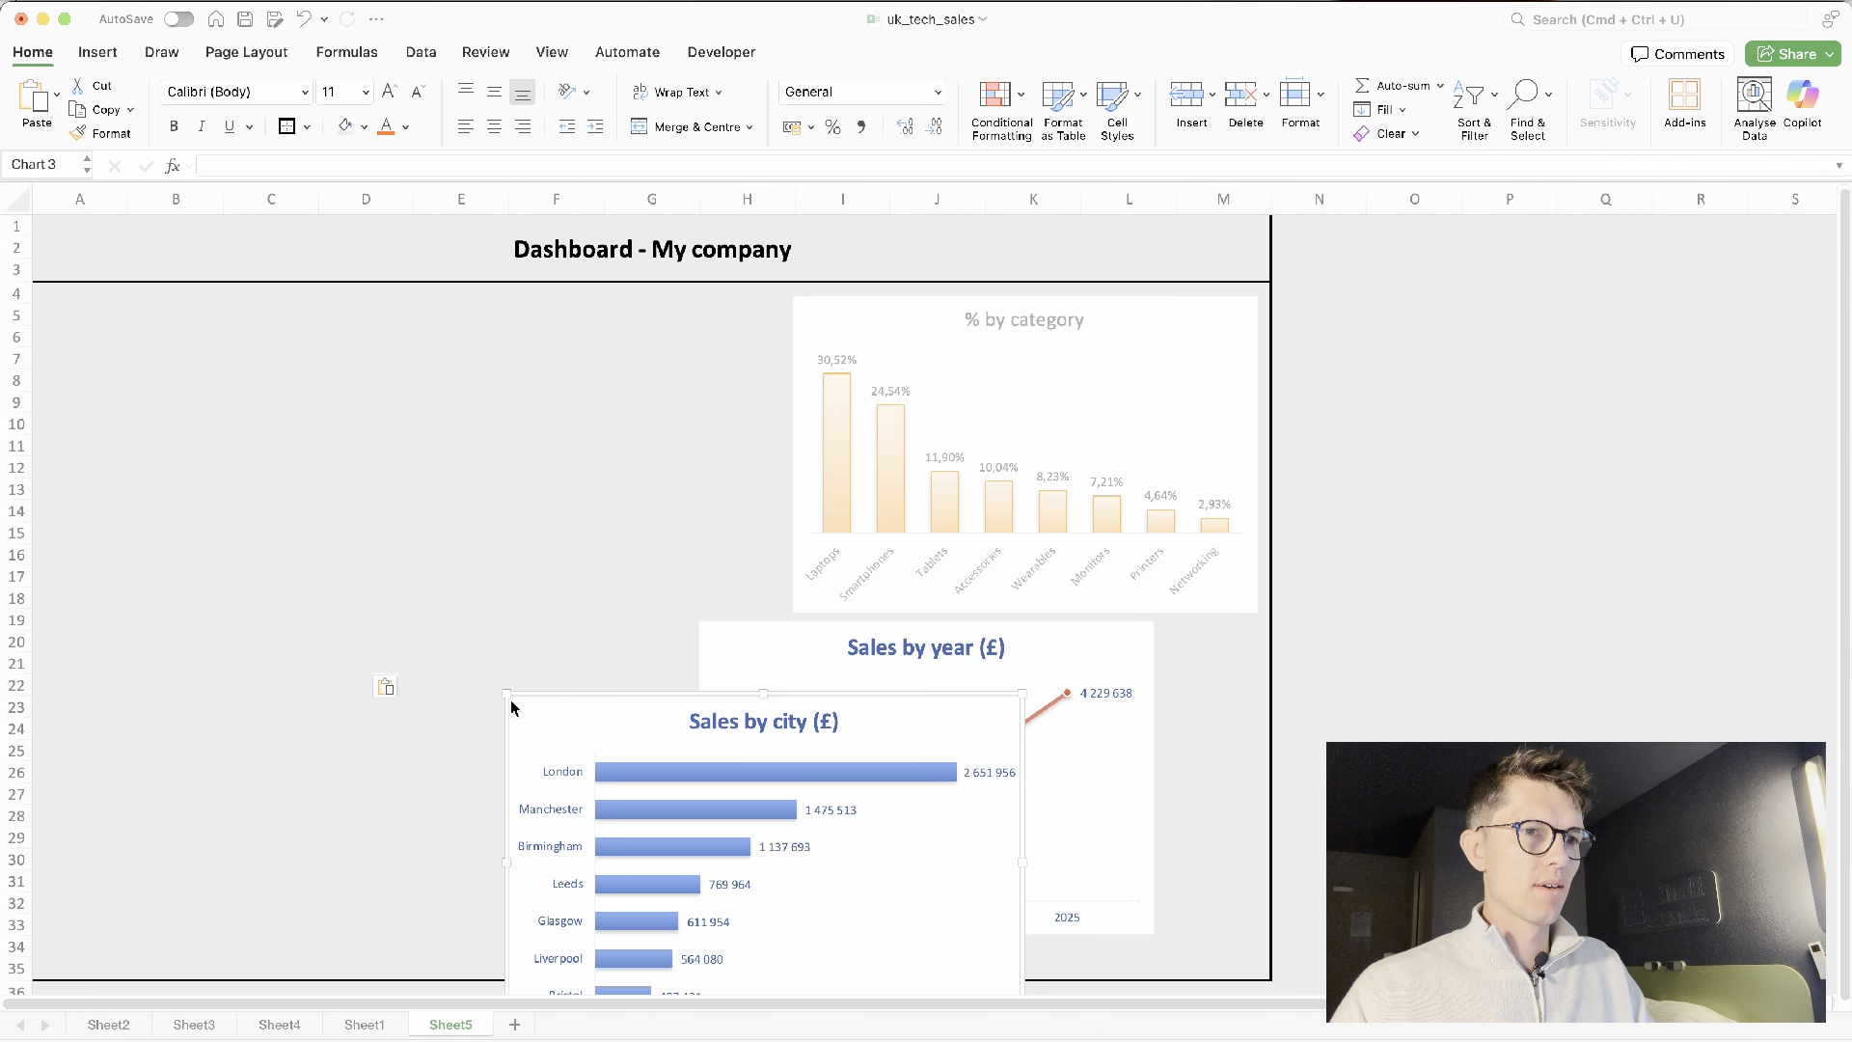
# Arrange the charts with Sales by year under the title in columns H to M, Sales by city below it, and % by category in columns A to F beside it
pyautogui.moveTo(620, 714); pyautogui.dragTo(446, 606)
pyautogui.moveTo(1188, 329); pyautogui.dragTo(434, 642)
pyautogui.moveTo(1094, 633); pyautogui.dragTo(1149, 311)
pyautogui.moveTo(737, 596); pyautogui.dragTo(1114, 633)
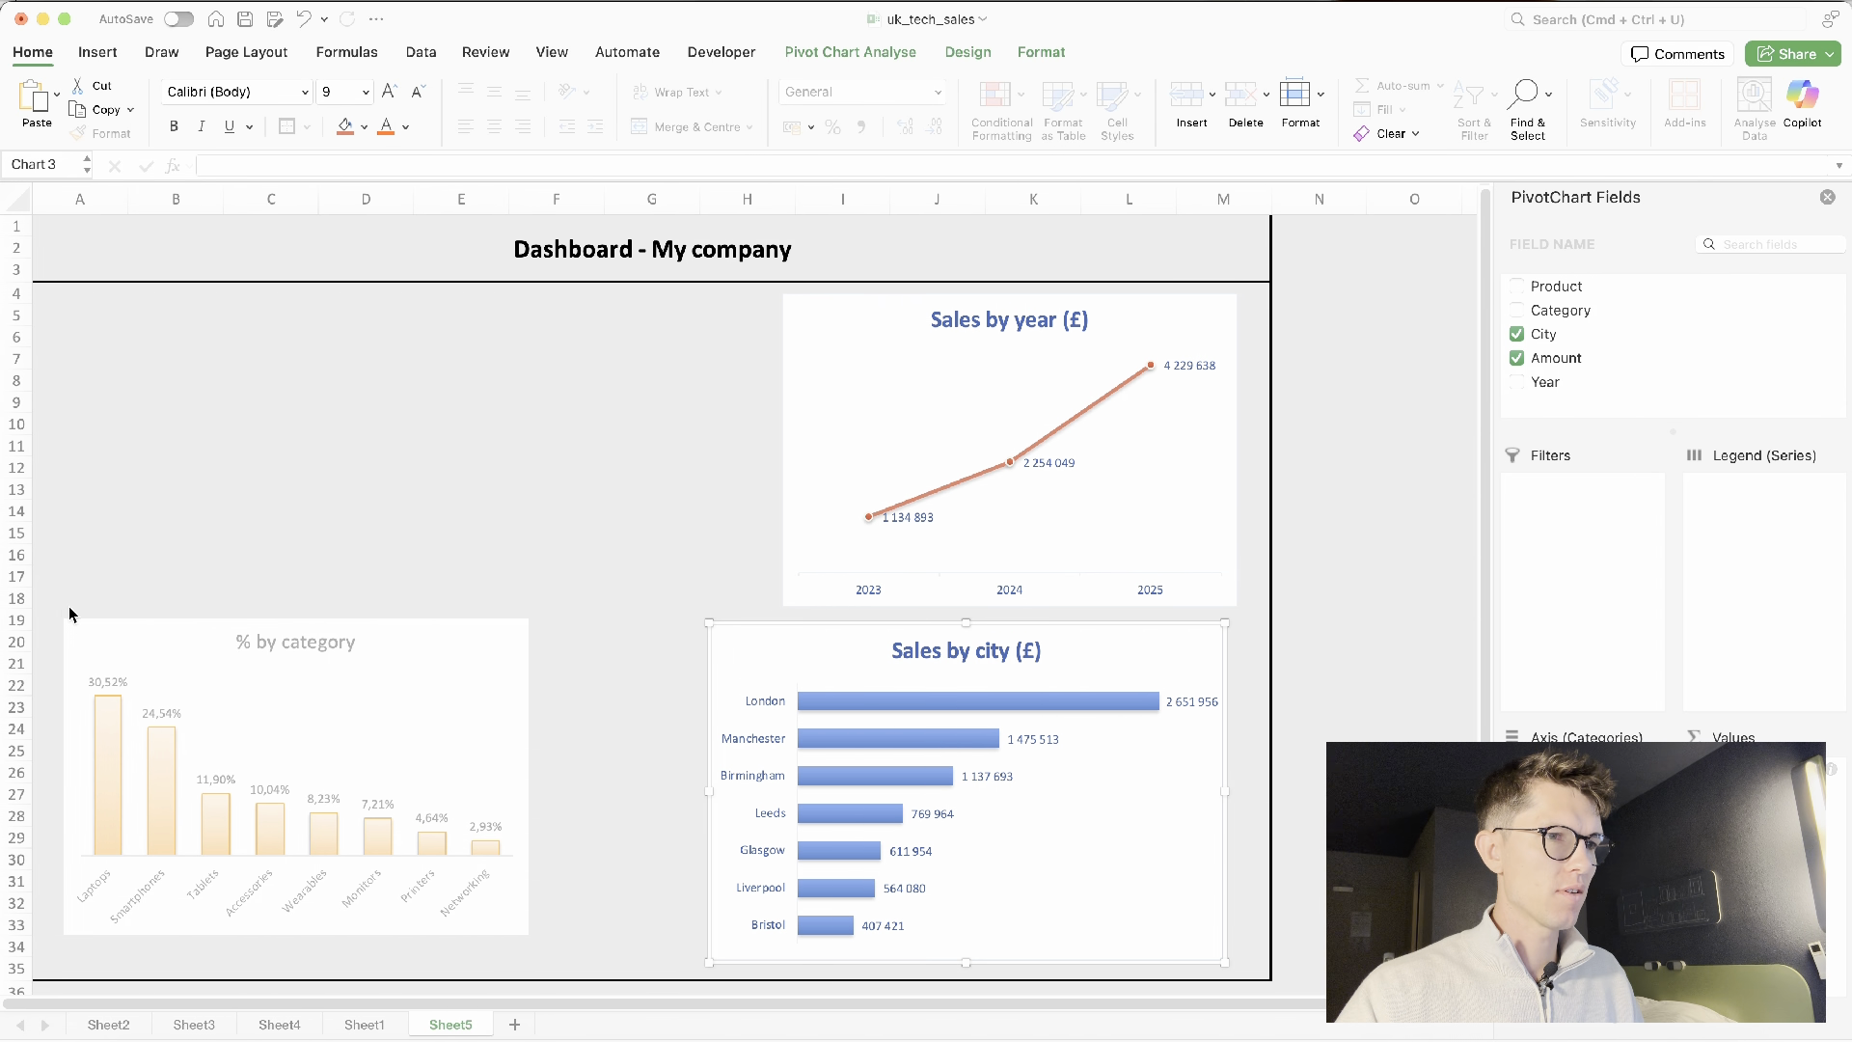
# Apply a thick box border around A19:M35, framing the category and city charts
pyautogui.moveTo(70, 608); pyautogui.dragTo(970, 837)
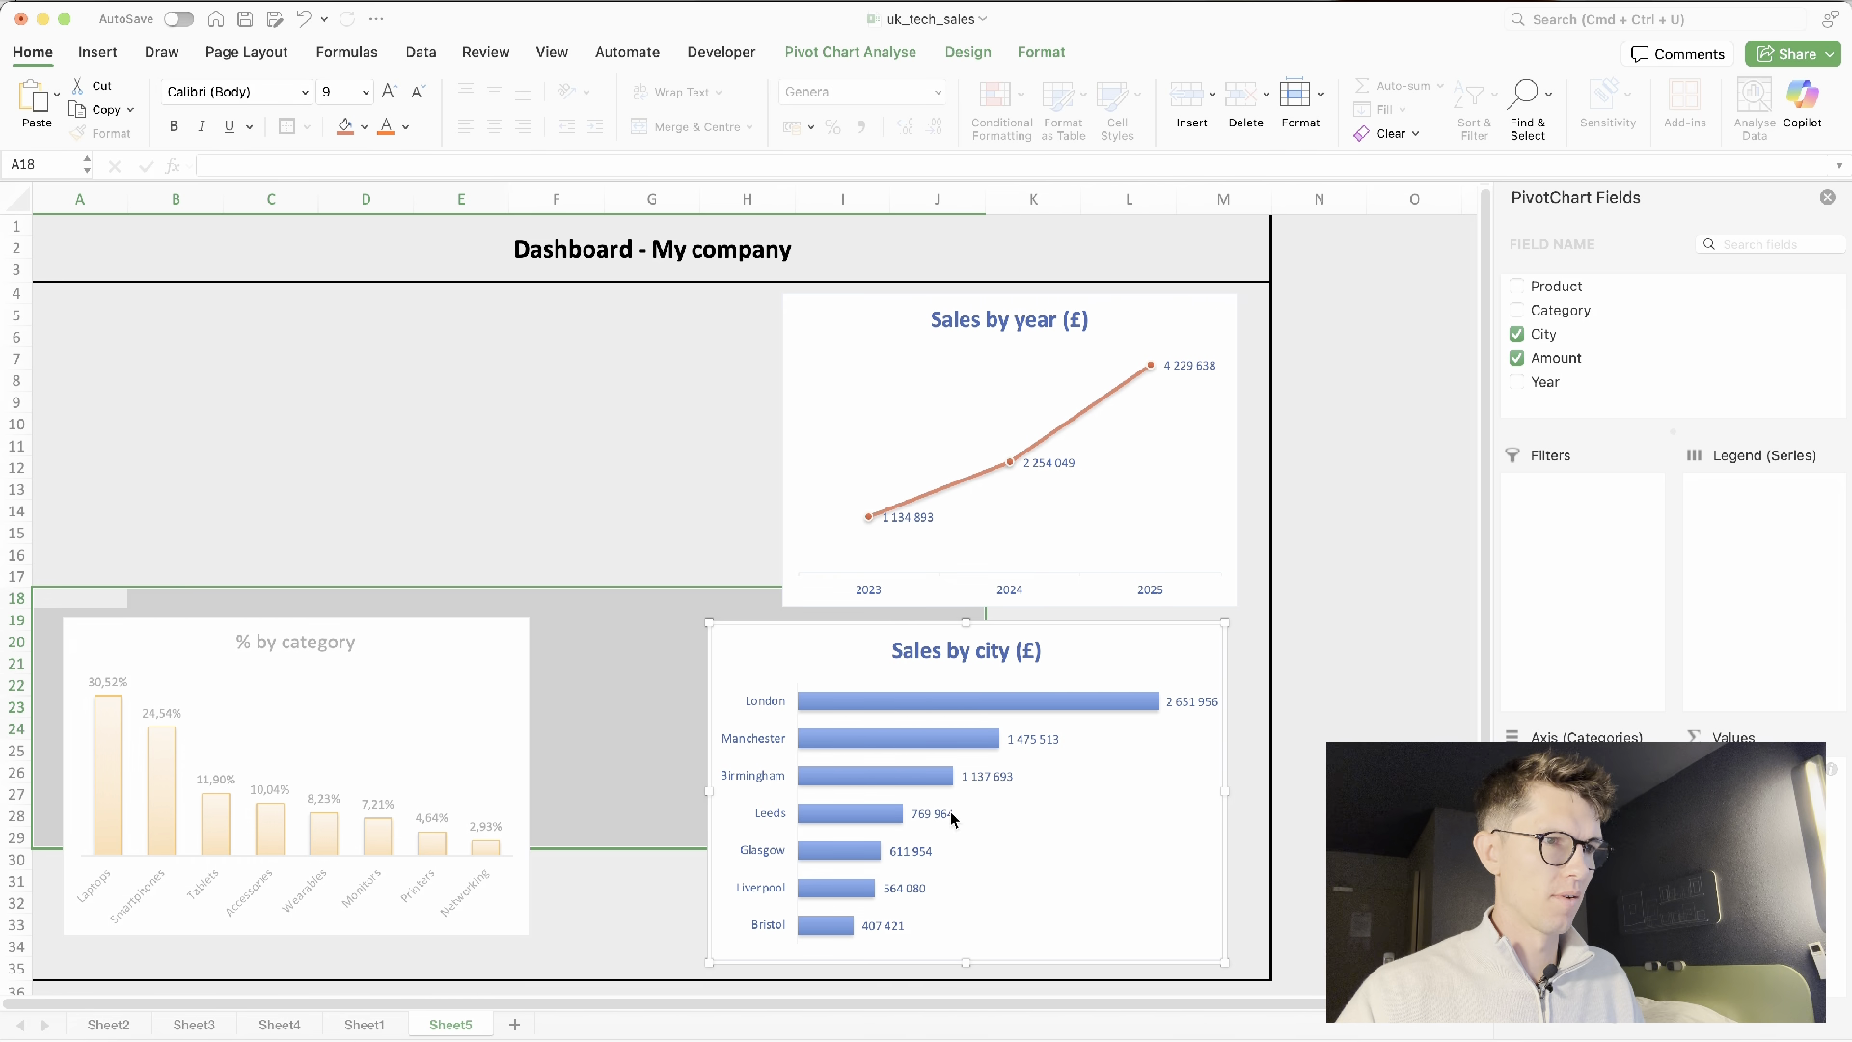
pyautogui.moveTo(48, 622); pyautogui.dragTo(1233, 976)
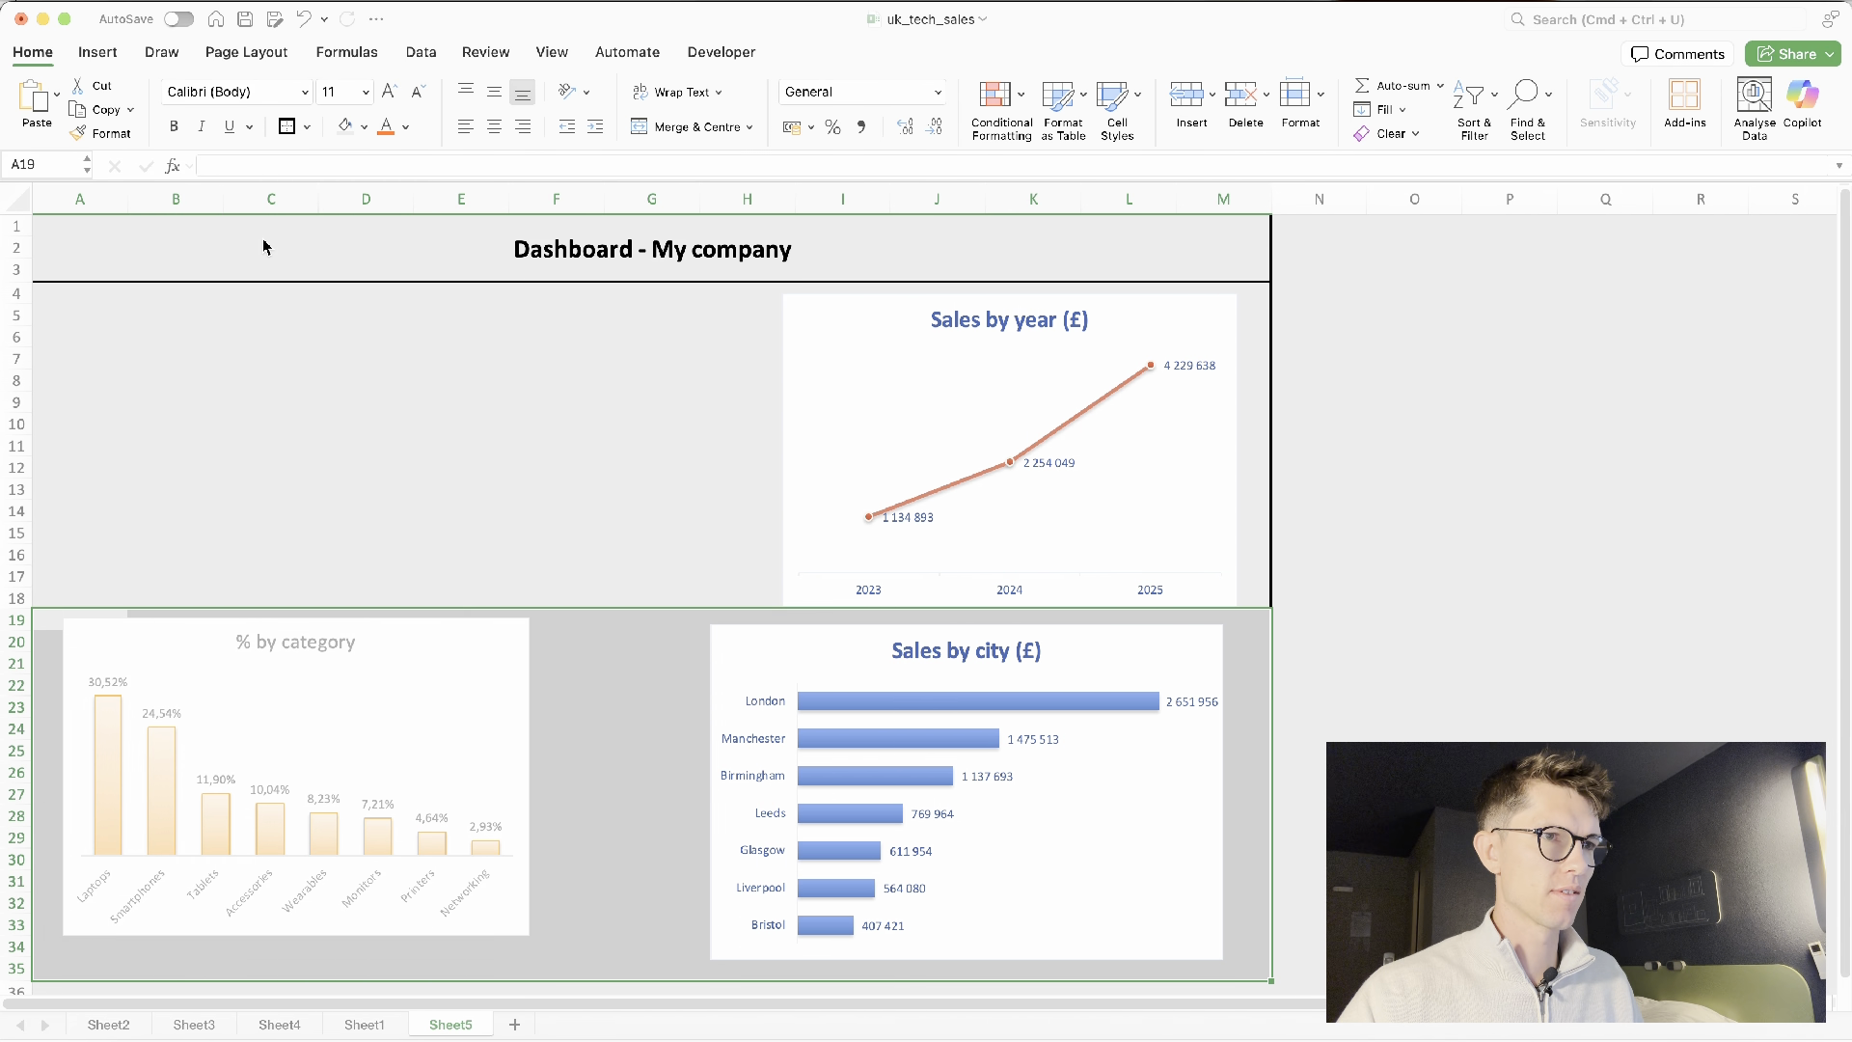
pyautogui.click(470, 337)
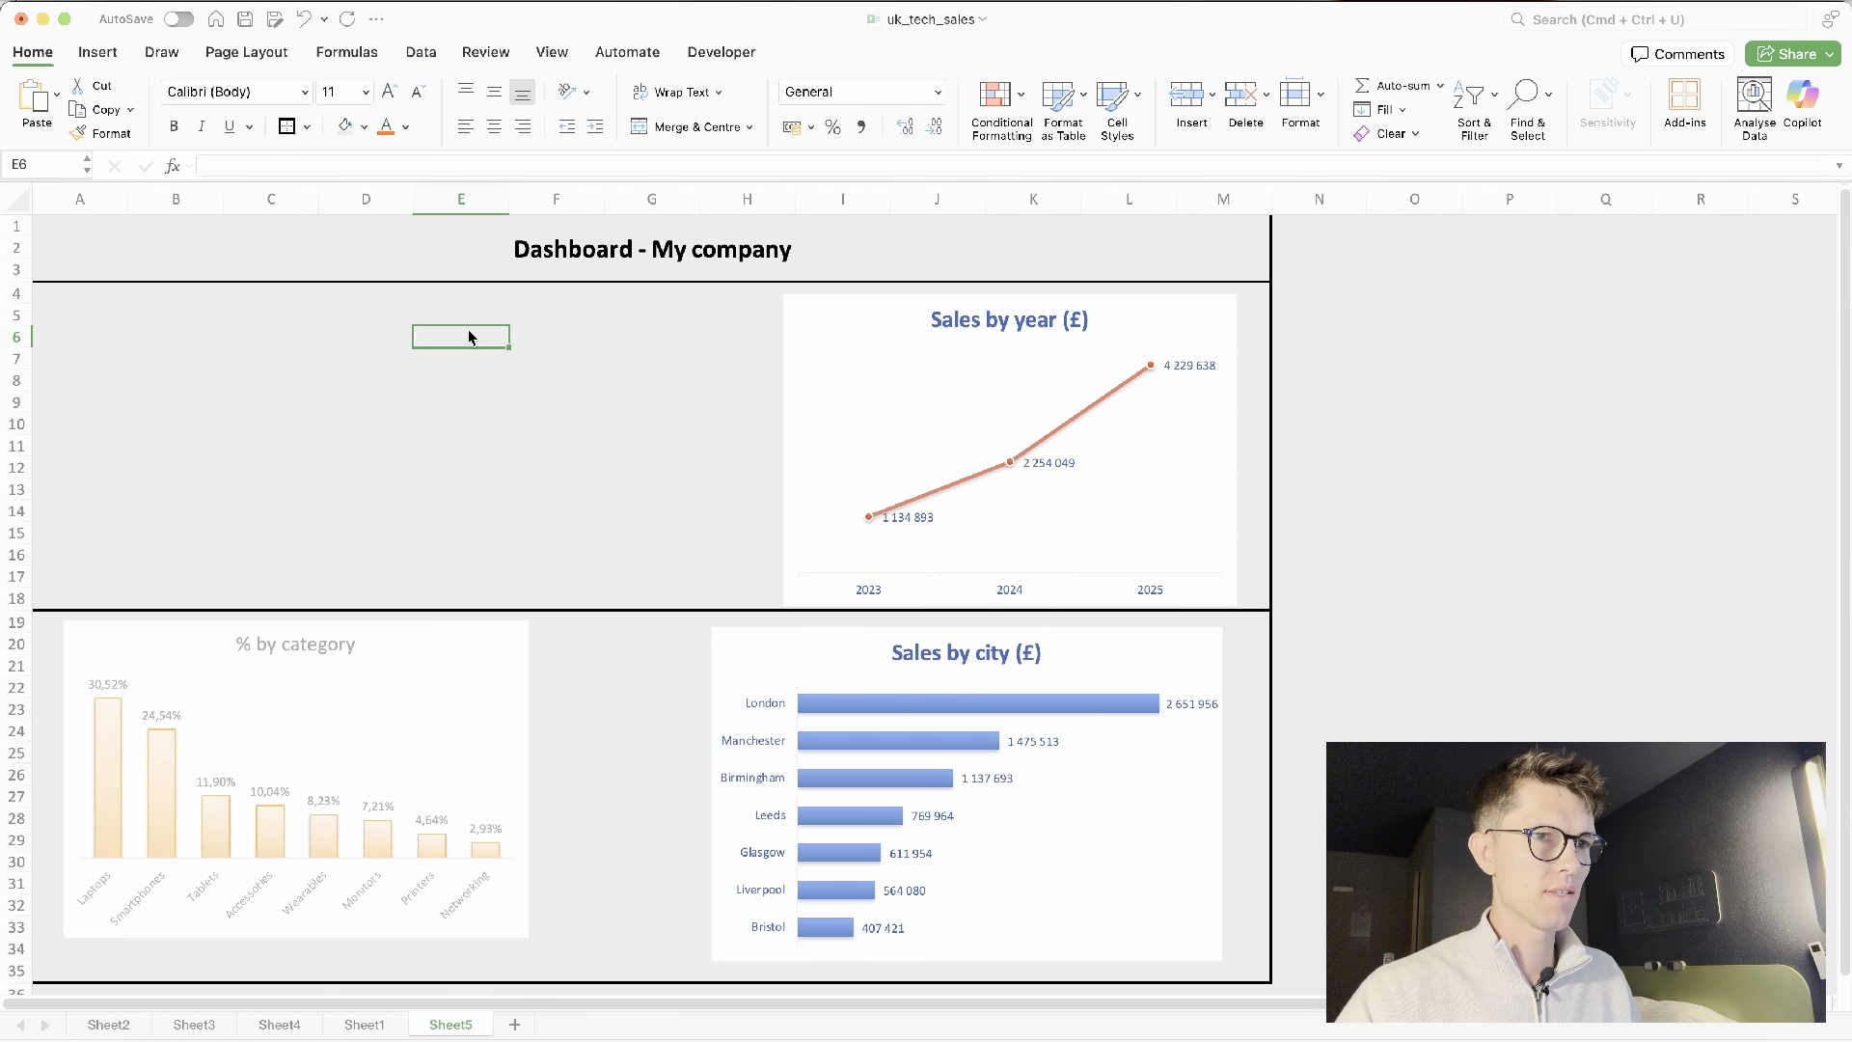
# Apply a thick box border around A4:G35 to divide the dashboard between columns G and H
pyautogui.moveTo(639, 299)
pyautogui.mouseDown()
pyautogui.moveTo(397, 495)
pyautogui.moveTo(46, 954)
pyautogui.mouseUp()
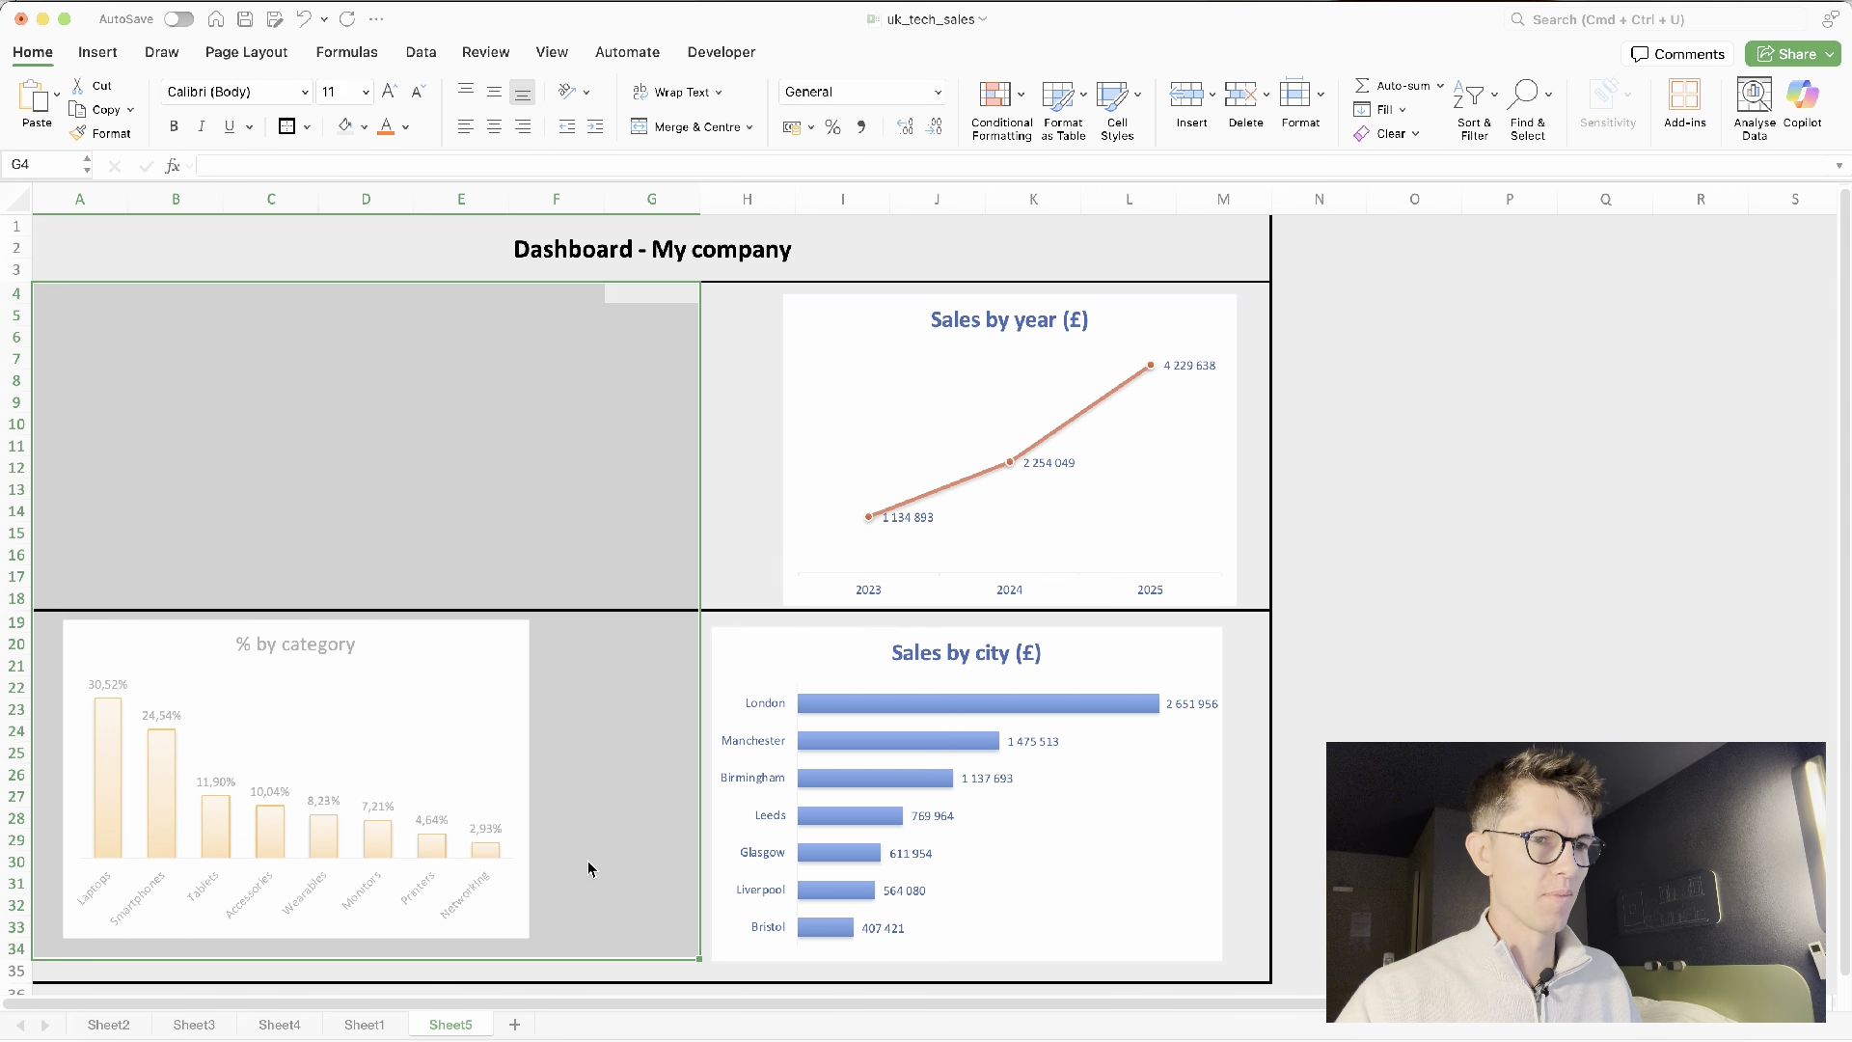
pyautogui.moveTo(659, 976); pyautogui.dragTo(53, 294)
pyautogui.click(286, 127)
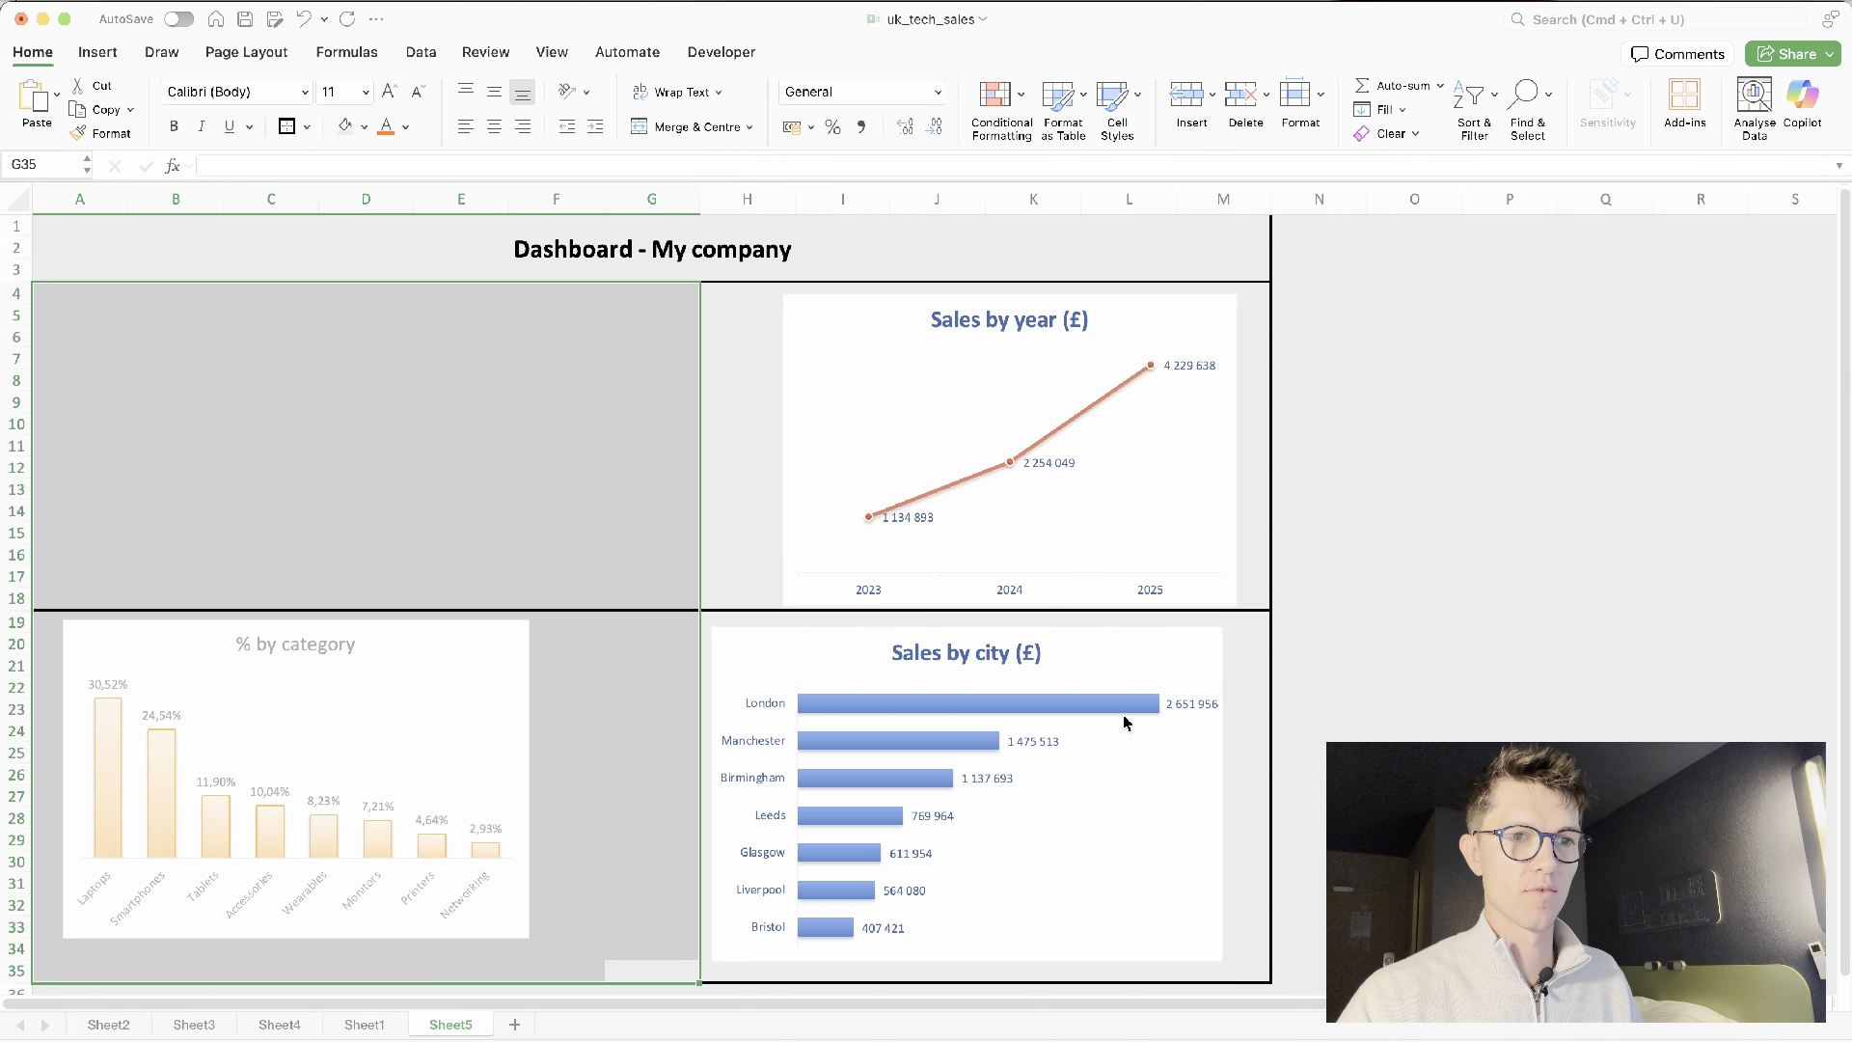
# Enlarge the Sales by city (£) and % by category charts to fill their bordered sections in rows 19 to 35
pyautogui.click(1214, 632)
pyautogui.moveTo(1224, 625); pyautogui.dragTo(1259, 622)
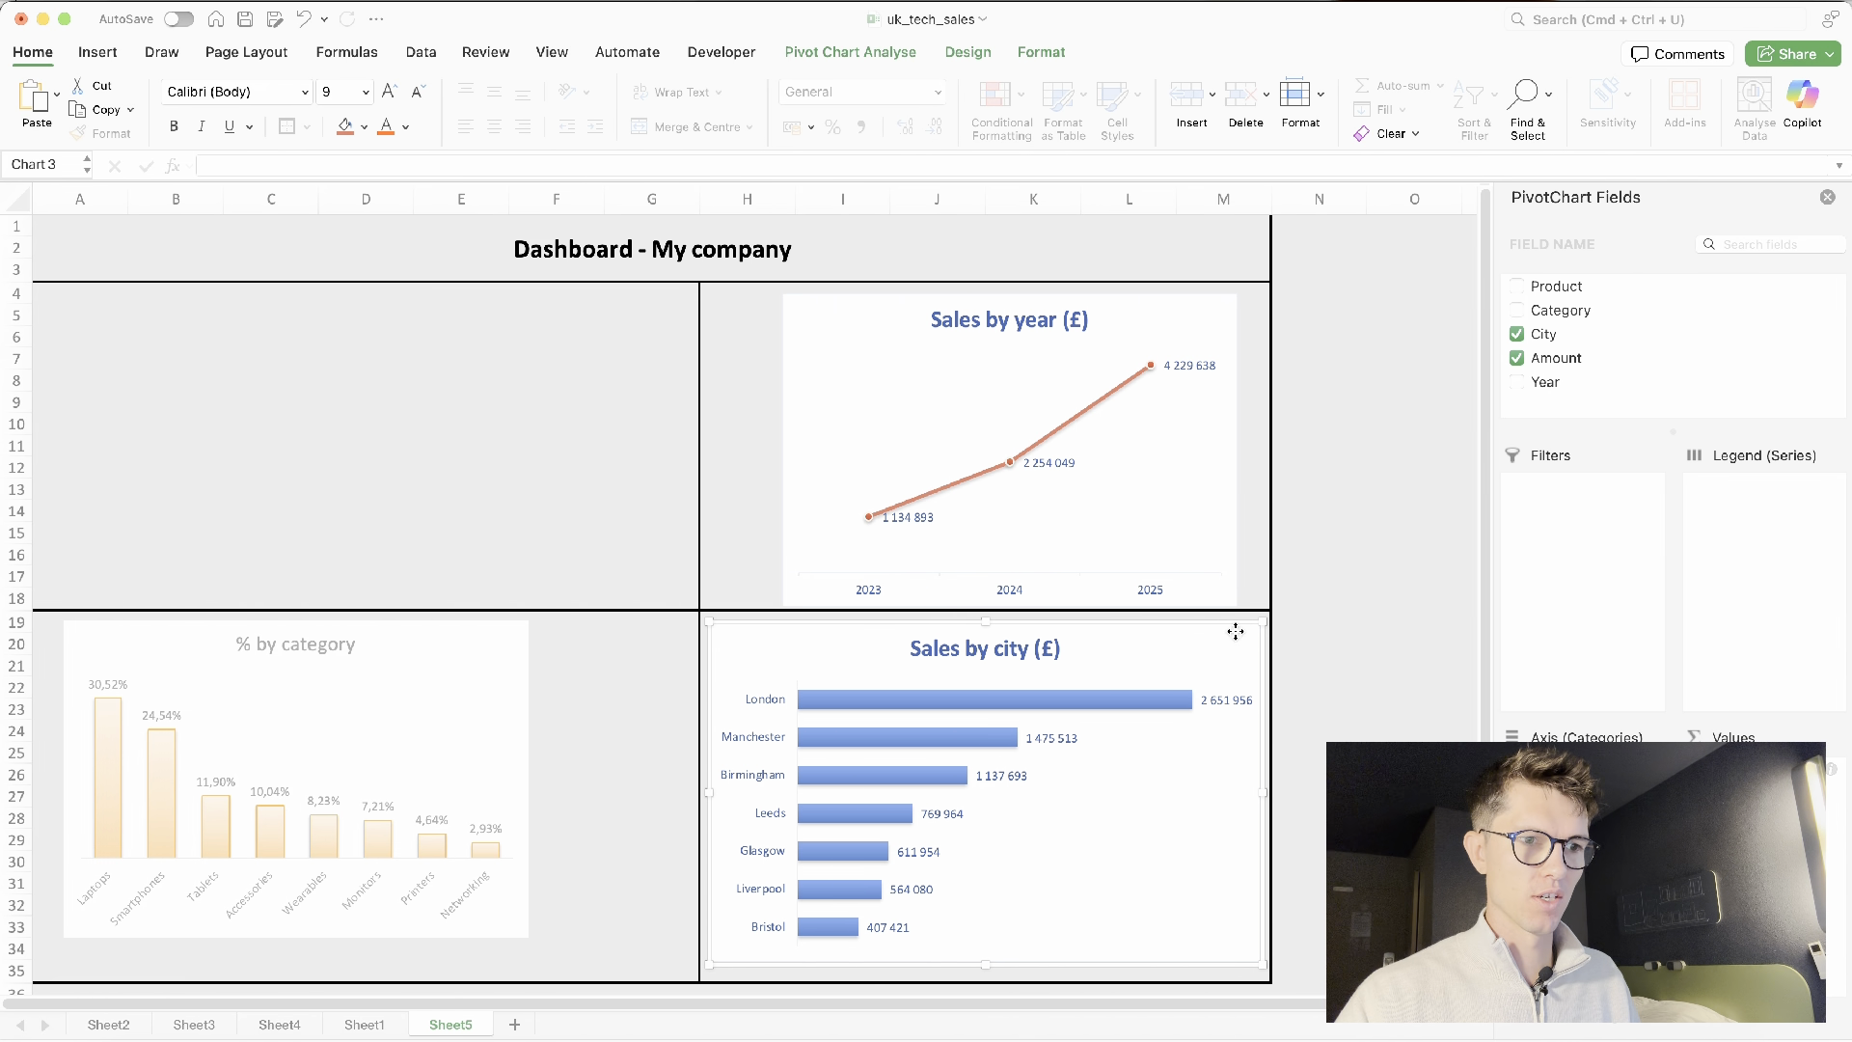
pyautogui.click(505, 880)
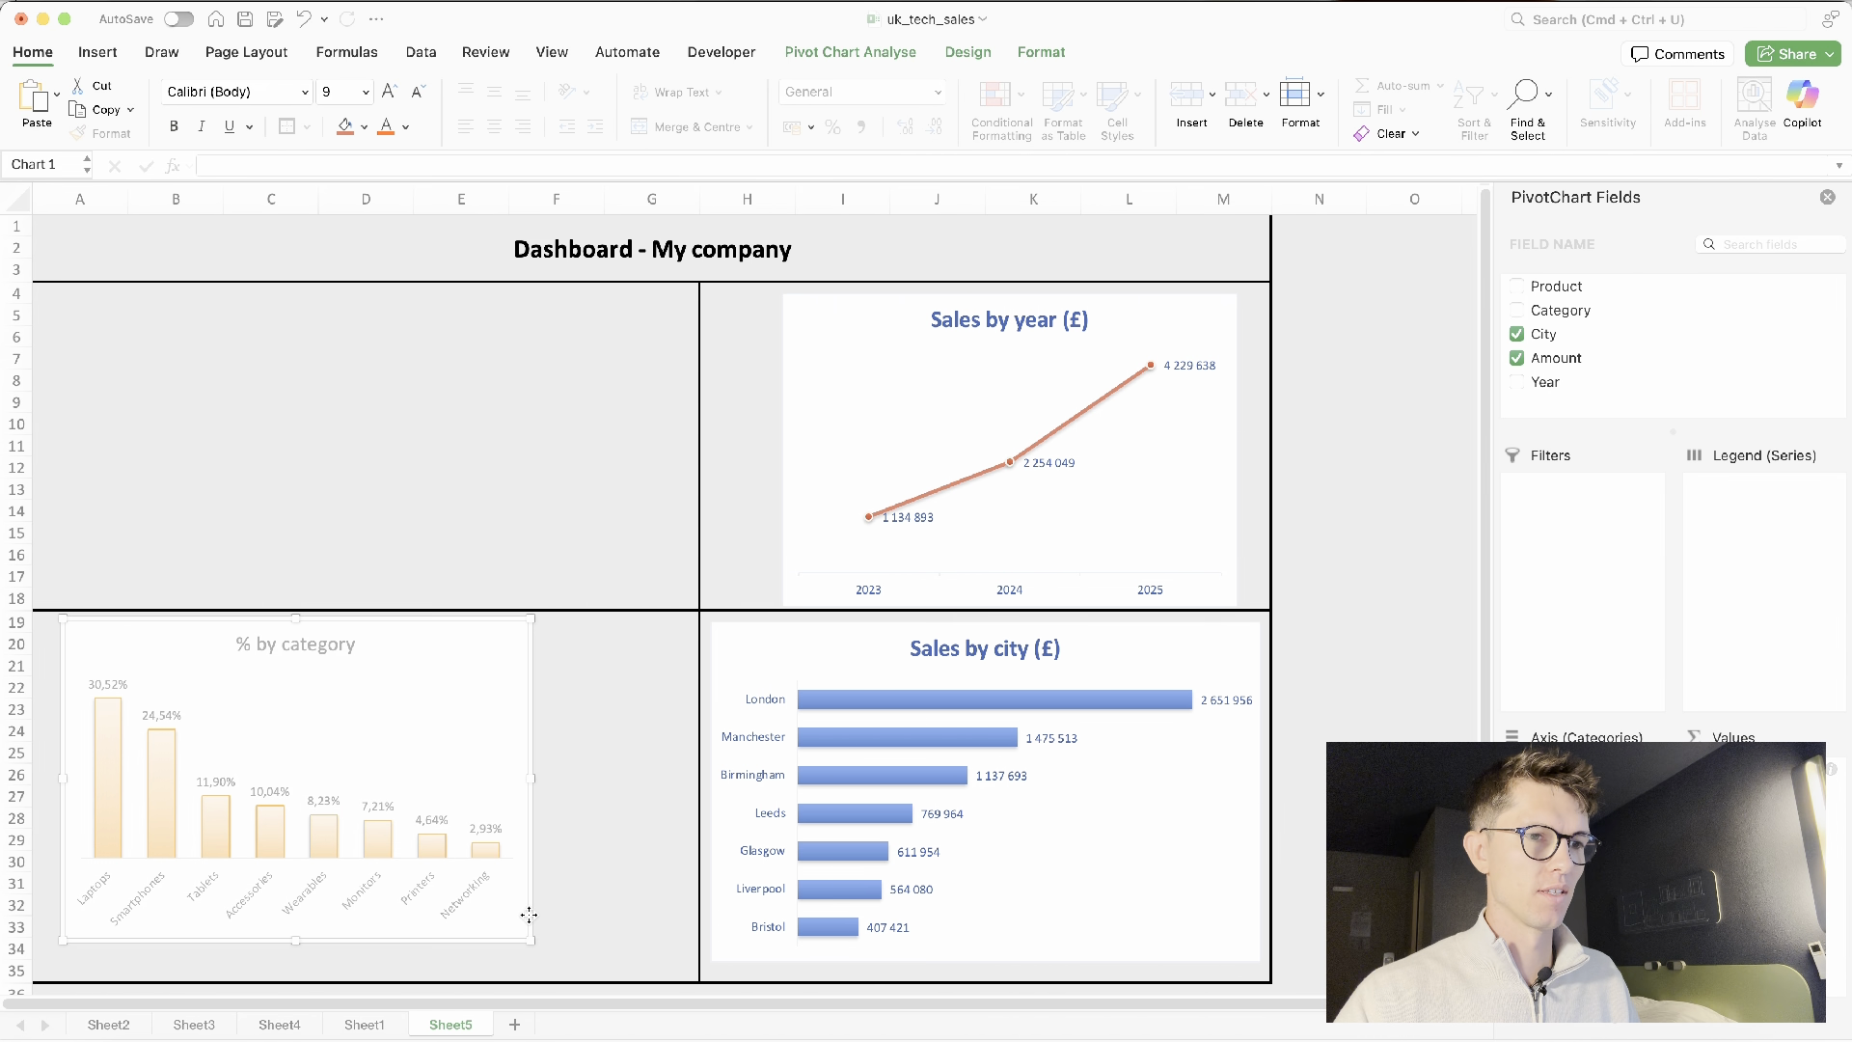
pyautogui.moveTo(533, 939); pyautogui.dragTo(701, 976)
pyautogui.moveTo(269, 637); pyautogui.dragTo(249, 636)
# Widen the Sales by year (£) chart across columns H to M and shorten it slightly to fit inside its border
pyautogui.click(779, 407)
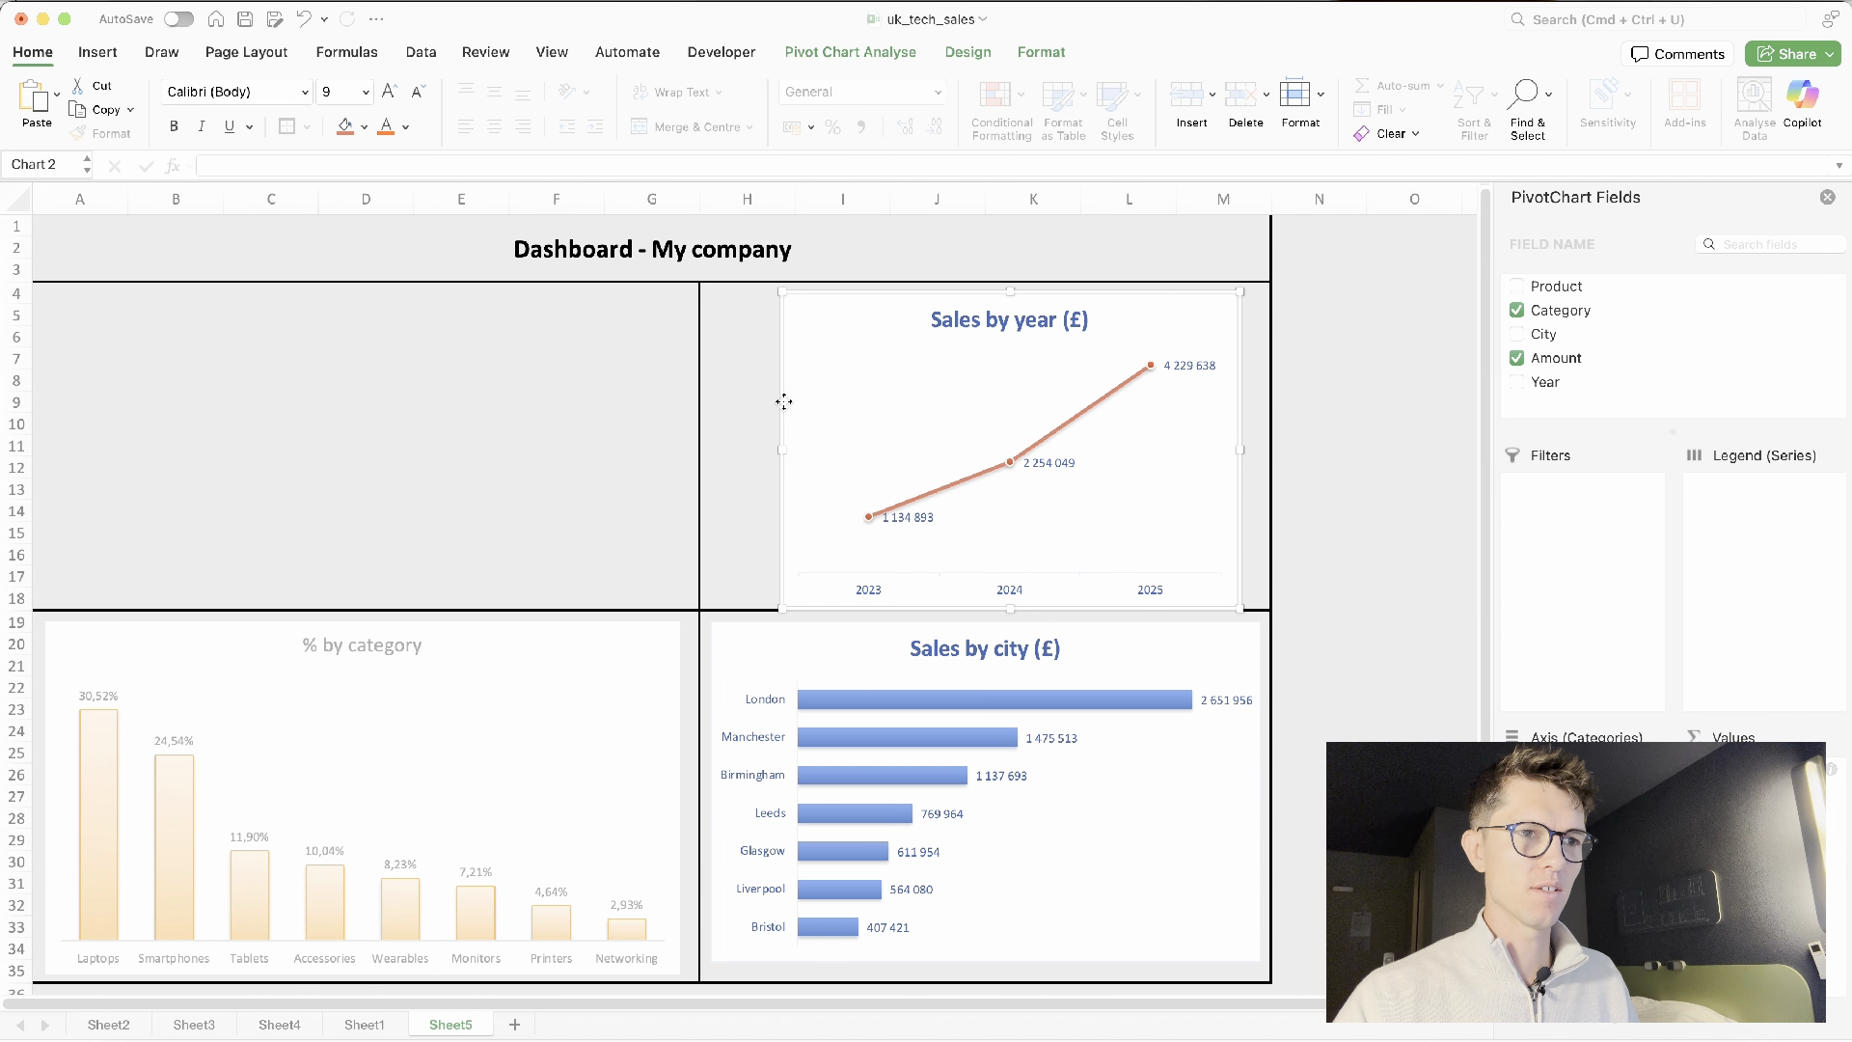
pyautogui.moveTo(781, 446); pyautogui.dragTo(709, 445)
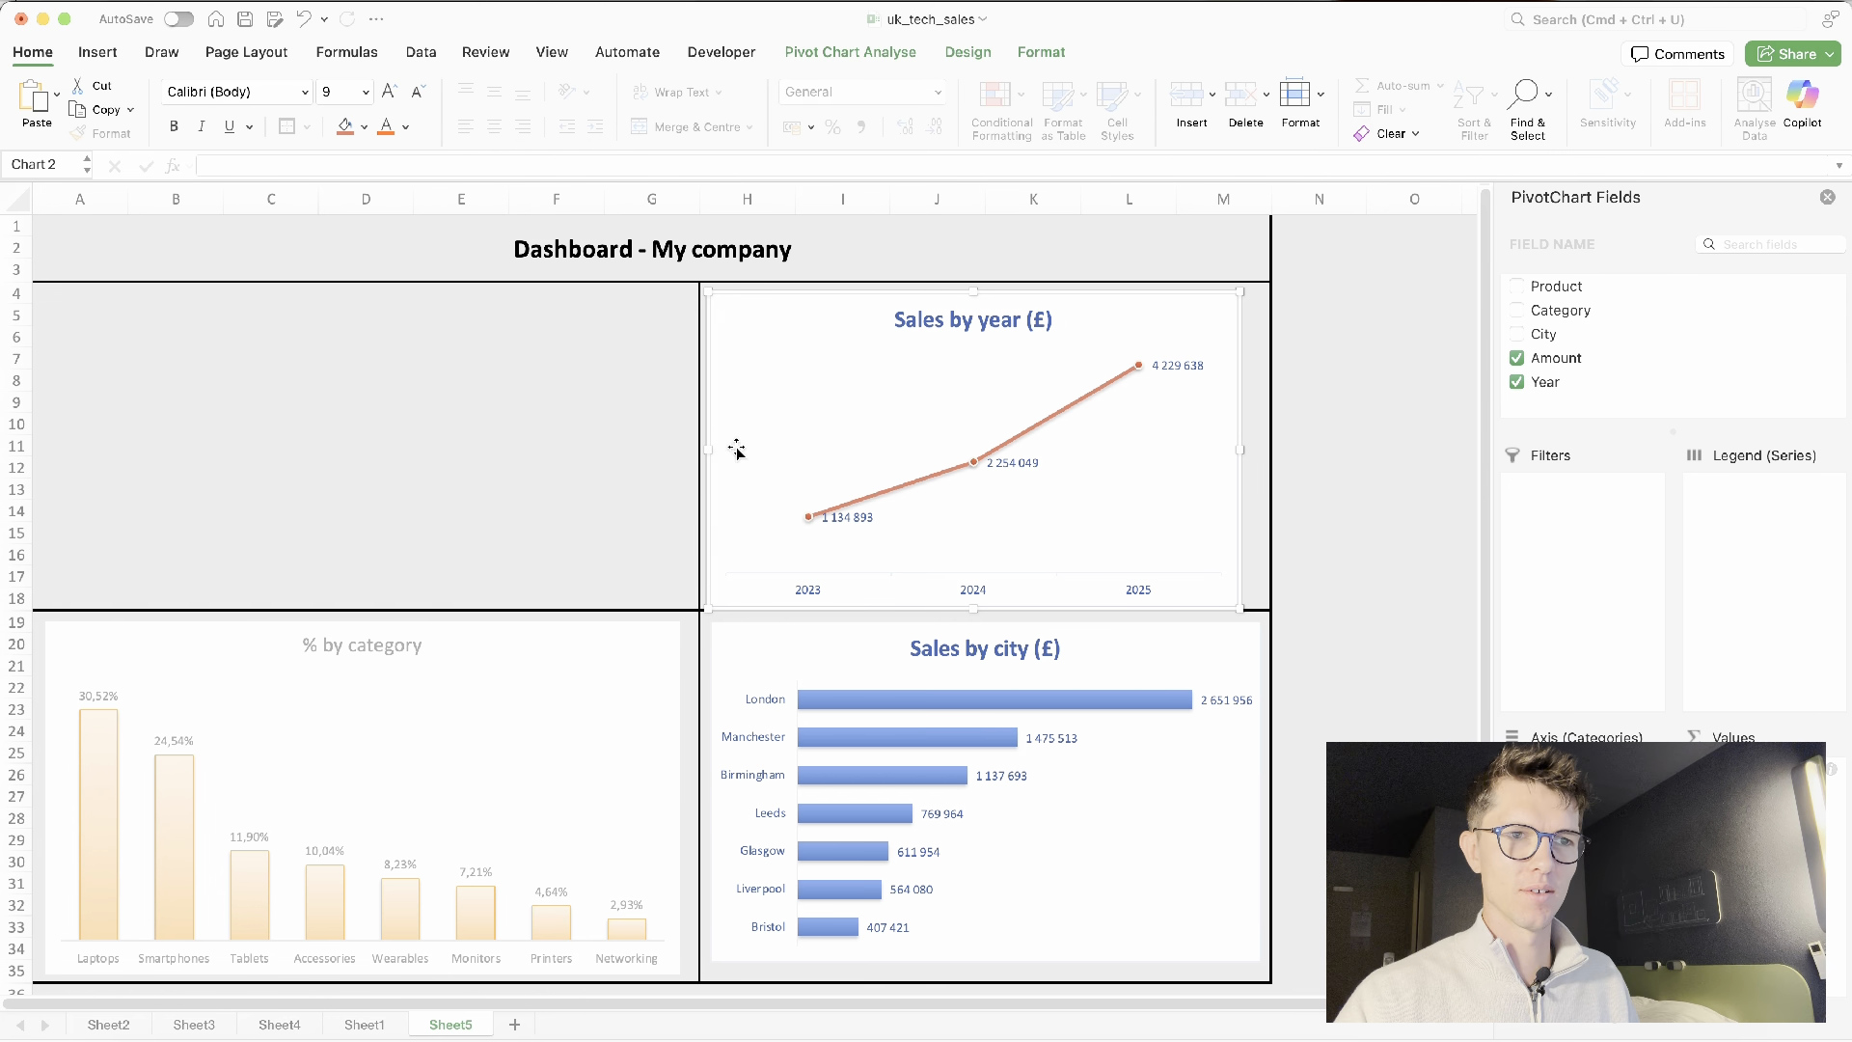
pyautogui.moveTo(1242, 451); pyautogui.dragTo(1260, 451)
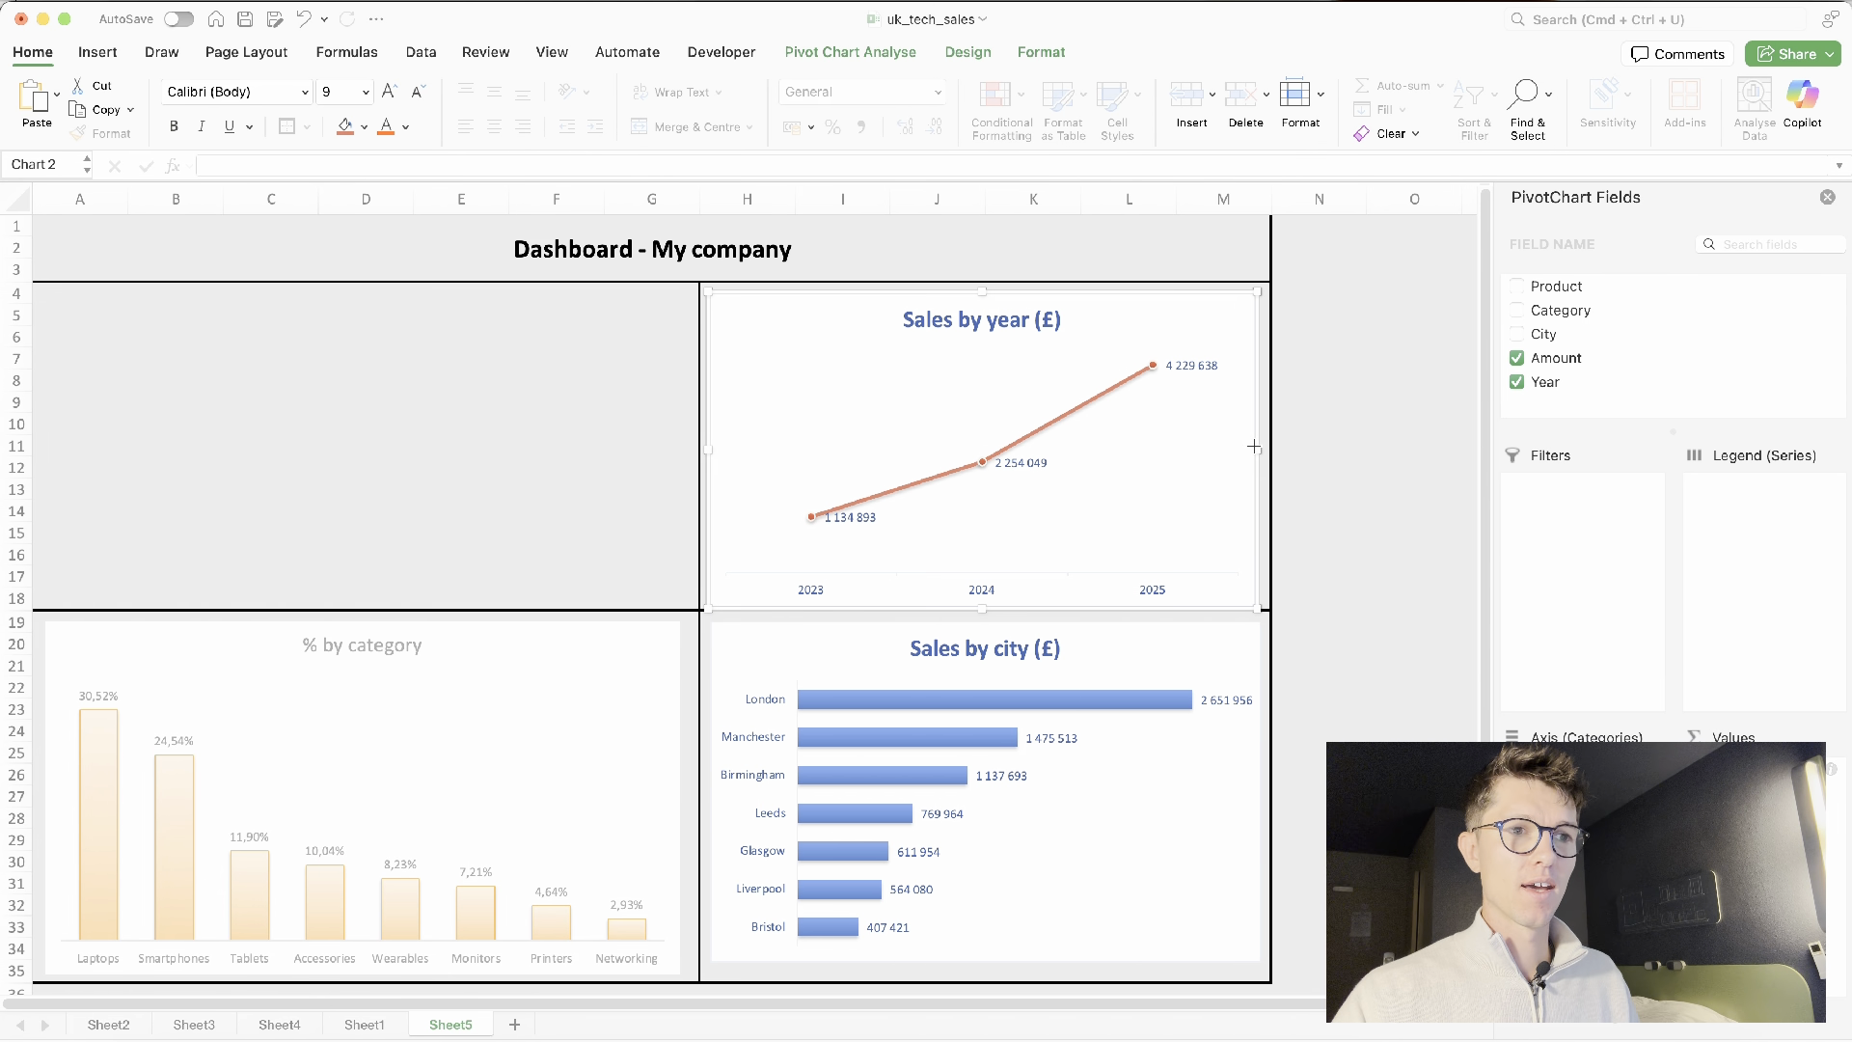
pyautogui.moveTo(984, 606); pyautogui.dragTo(986, 598)
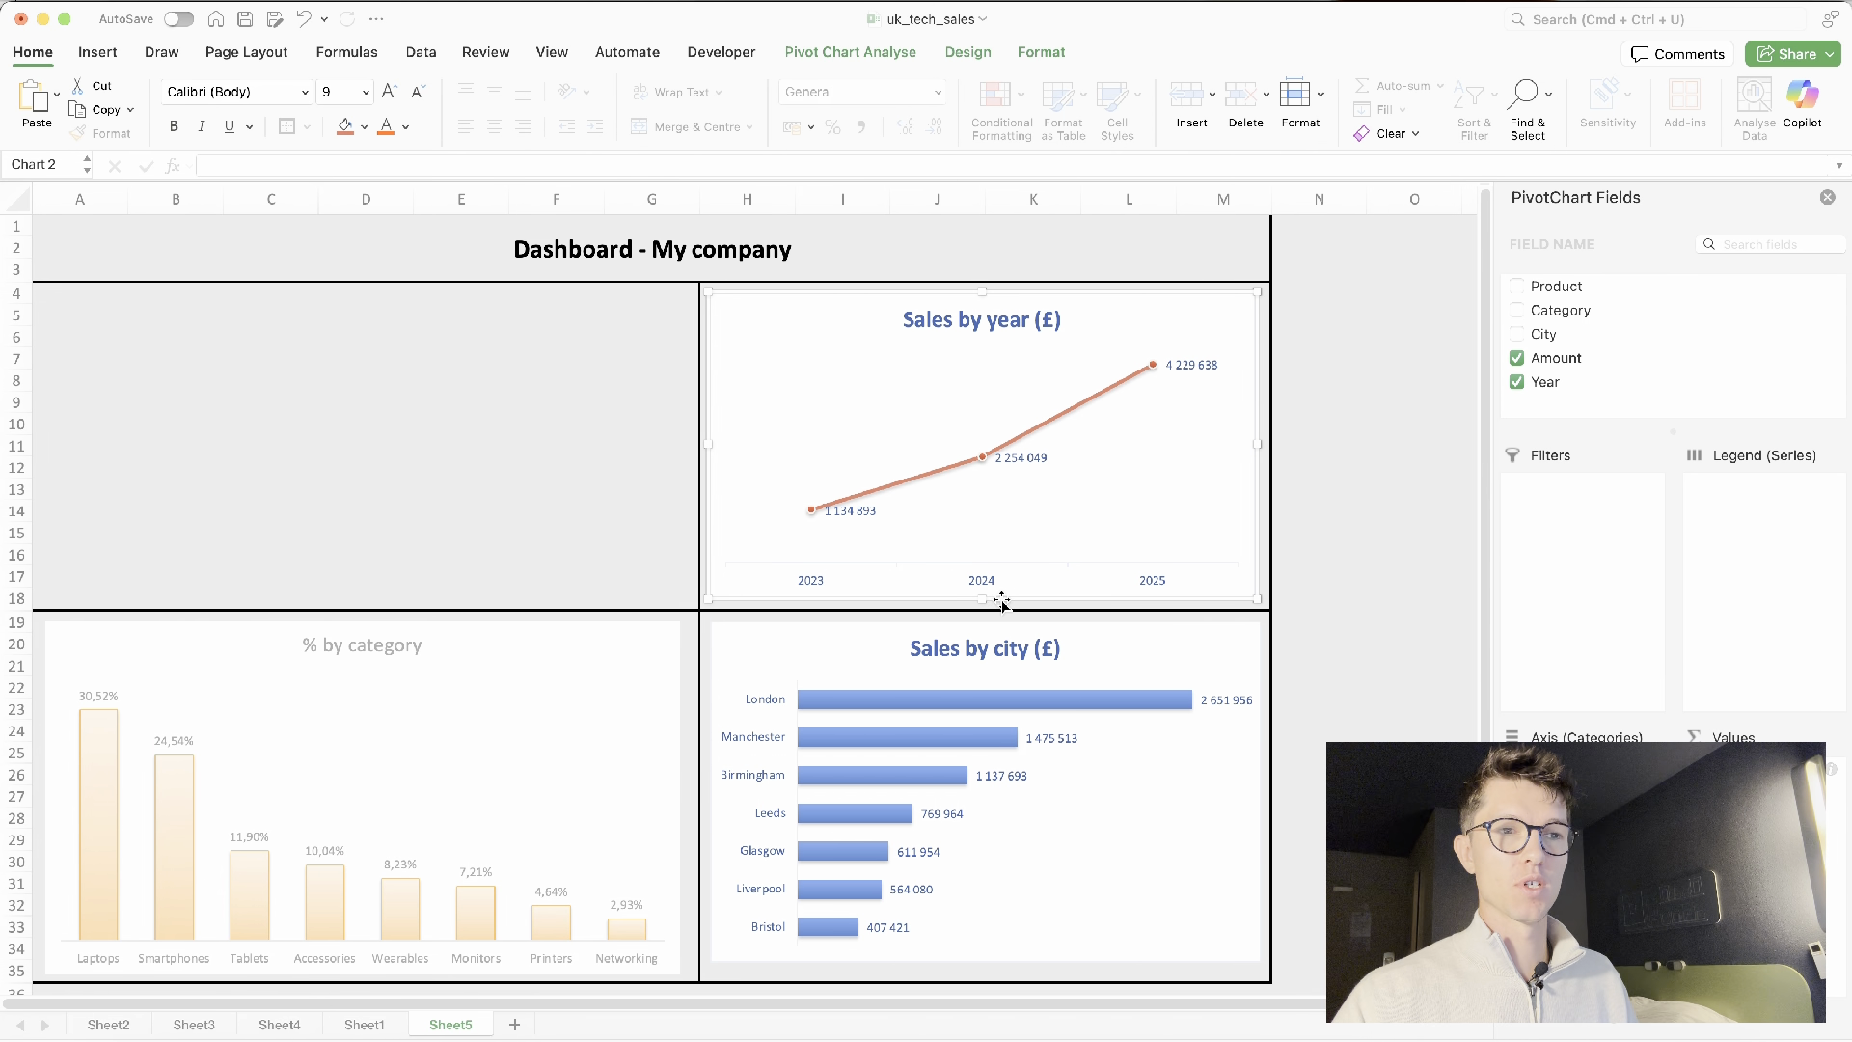
pyautogui.click(1287, 604)
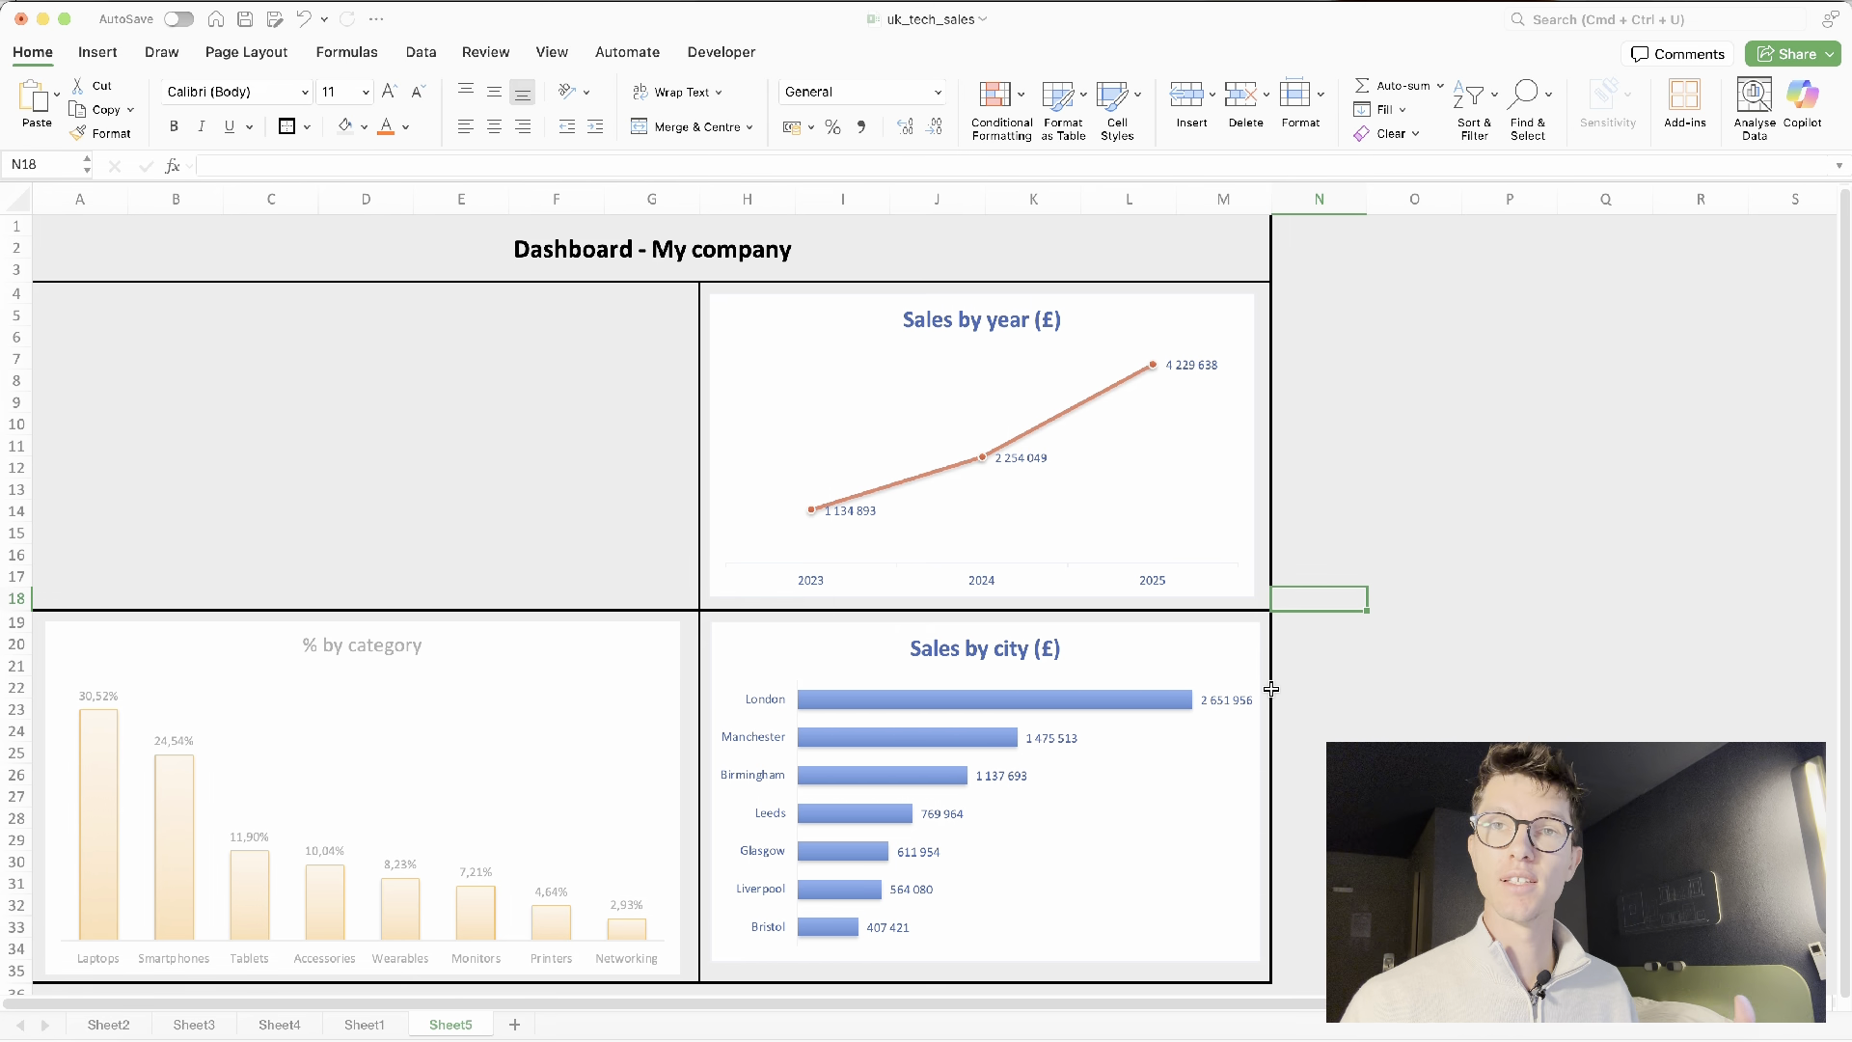
# Insert slicers for Category, City and Year from the Sales by year (£) chart
pyautogui.click(721, 321)
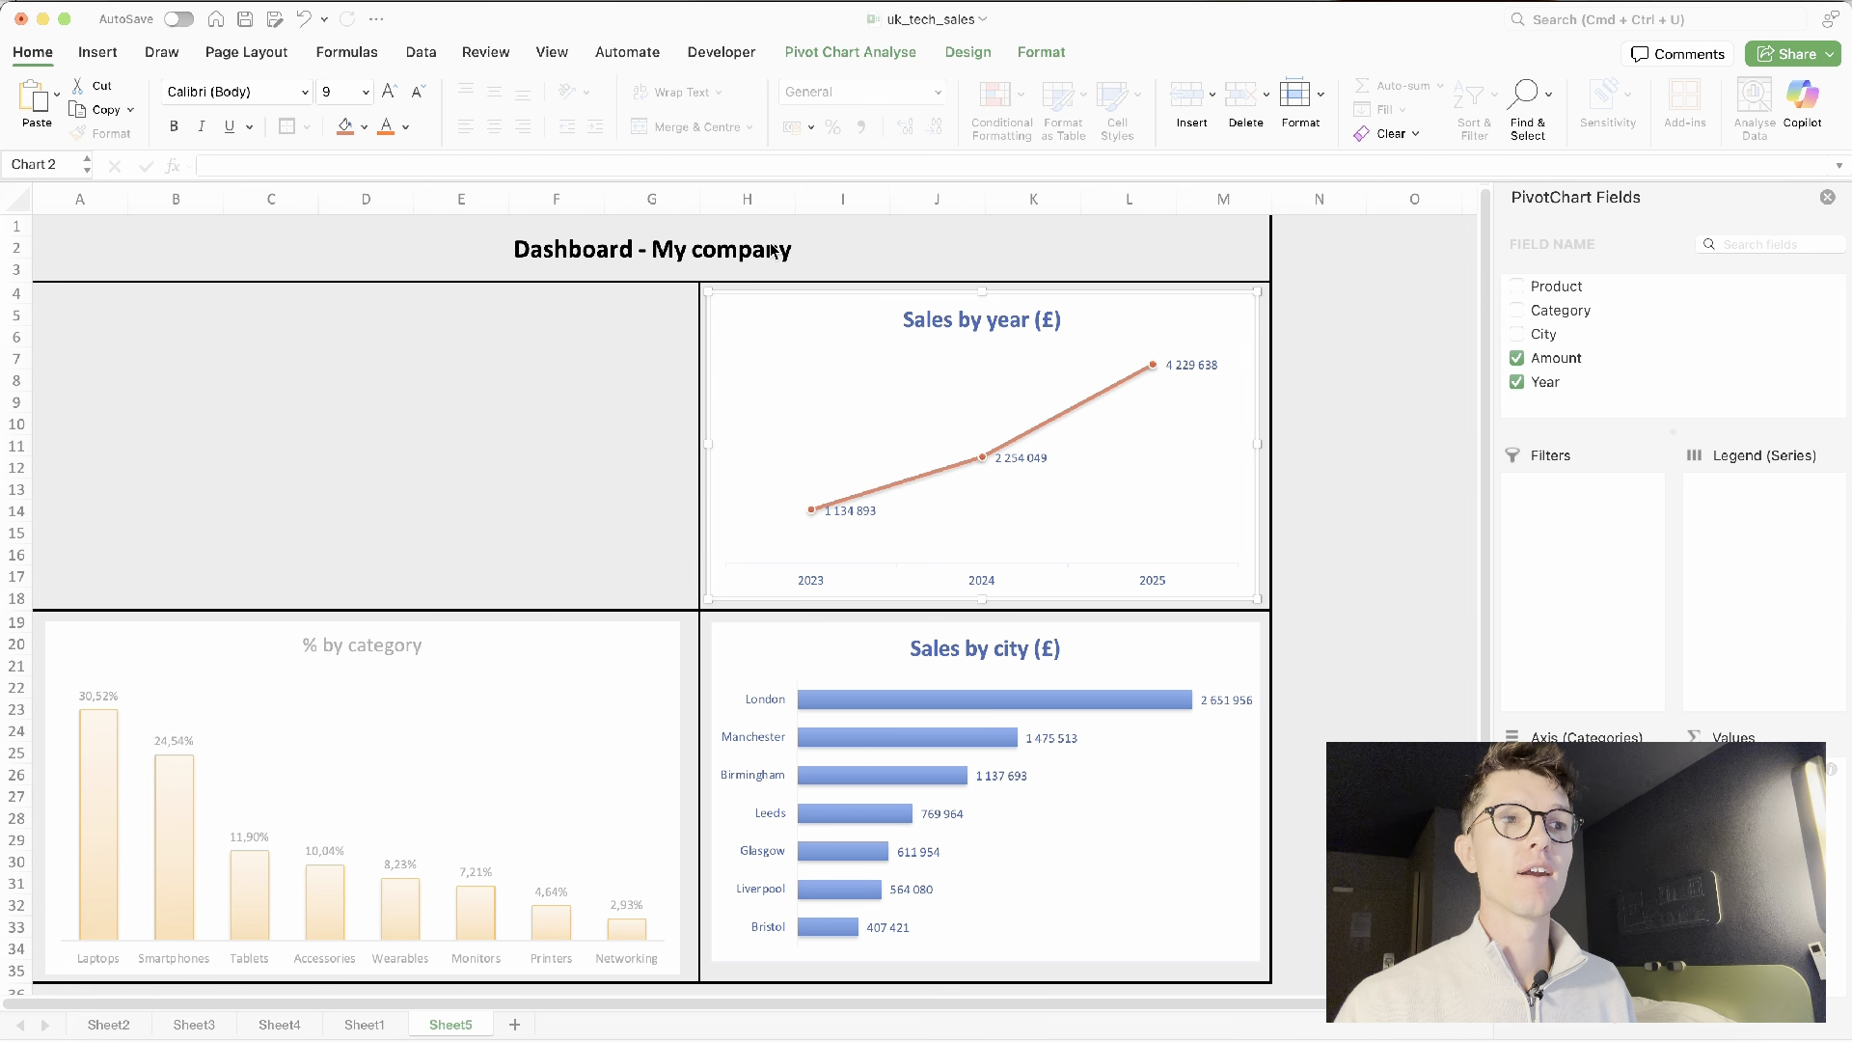
pyautogui.click(895, 53)
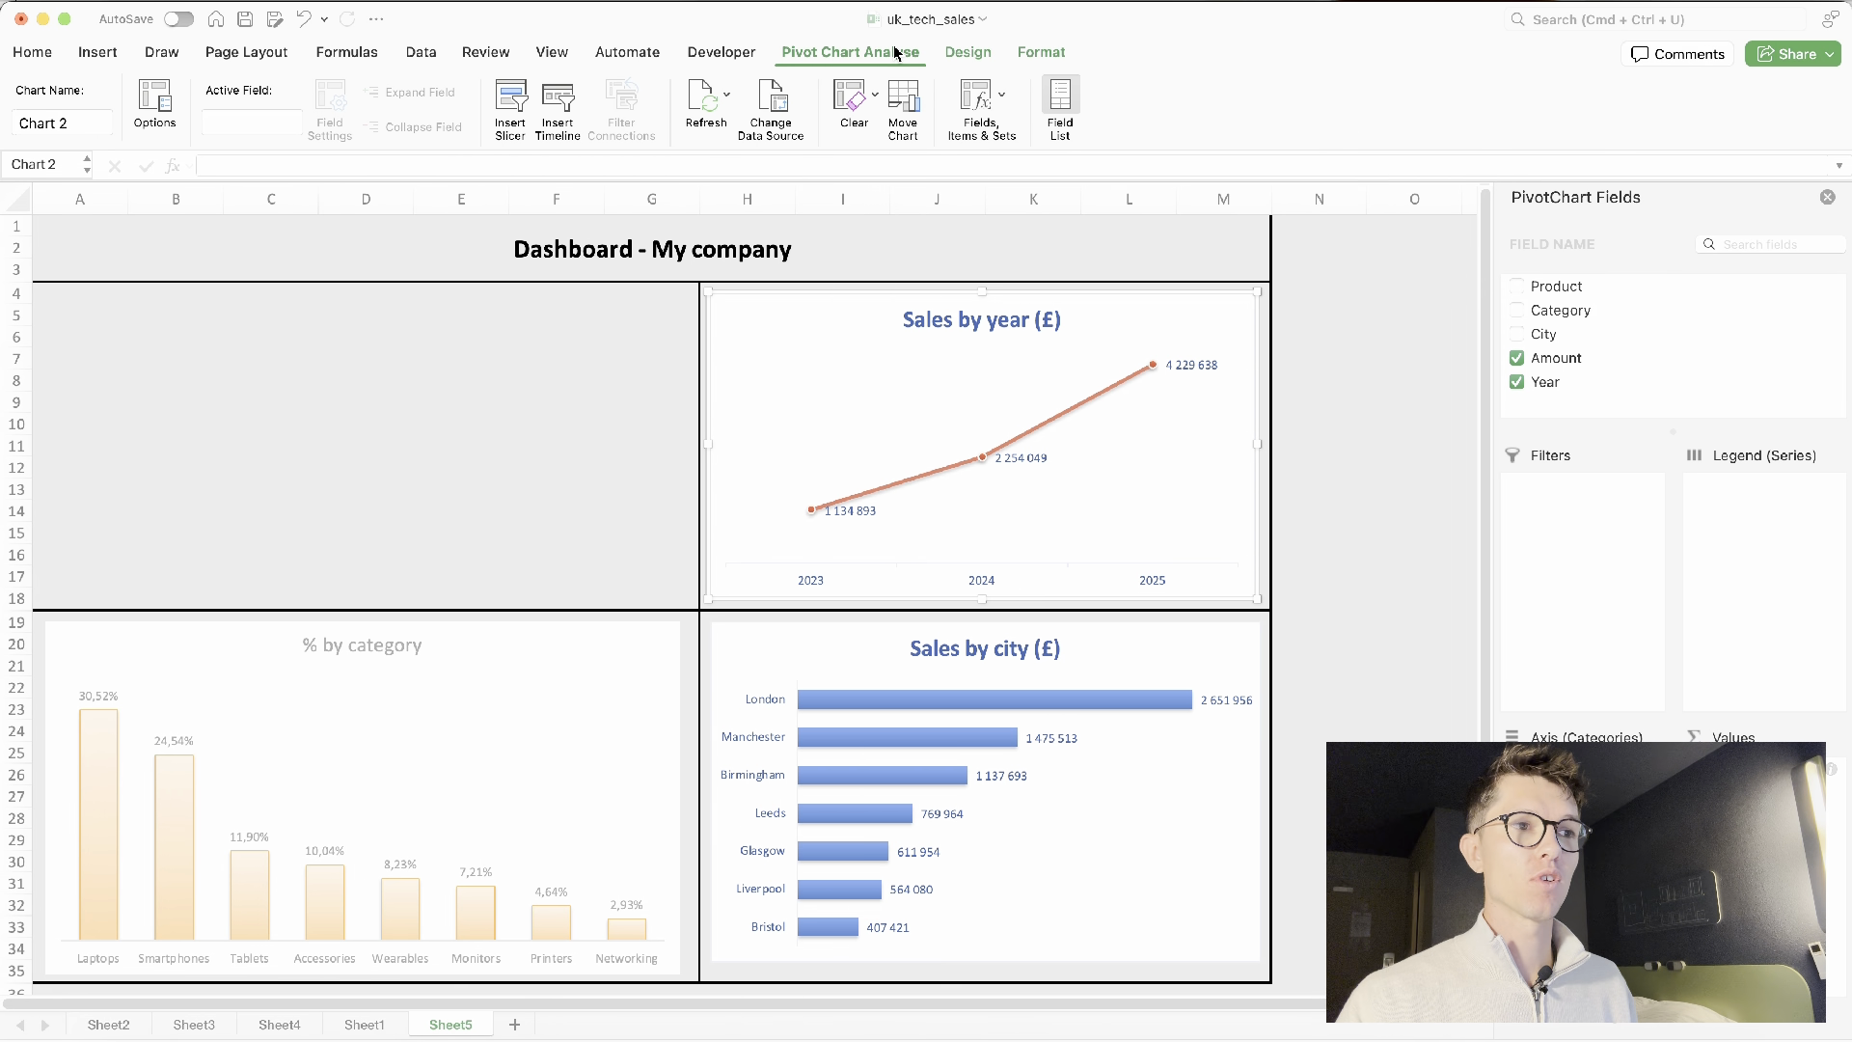
pyautogui.click(511, 103)
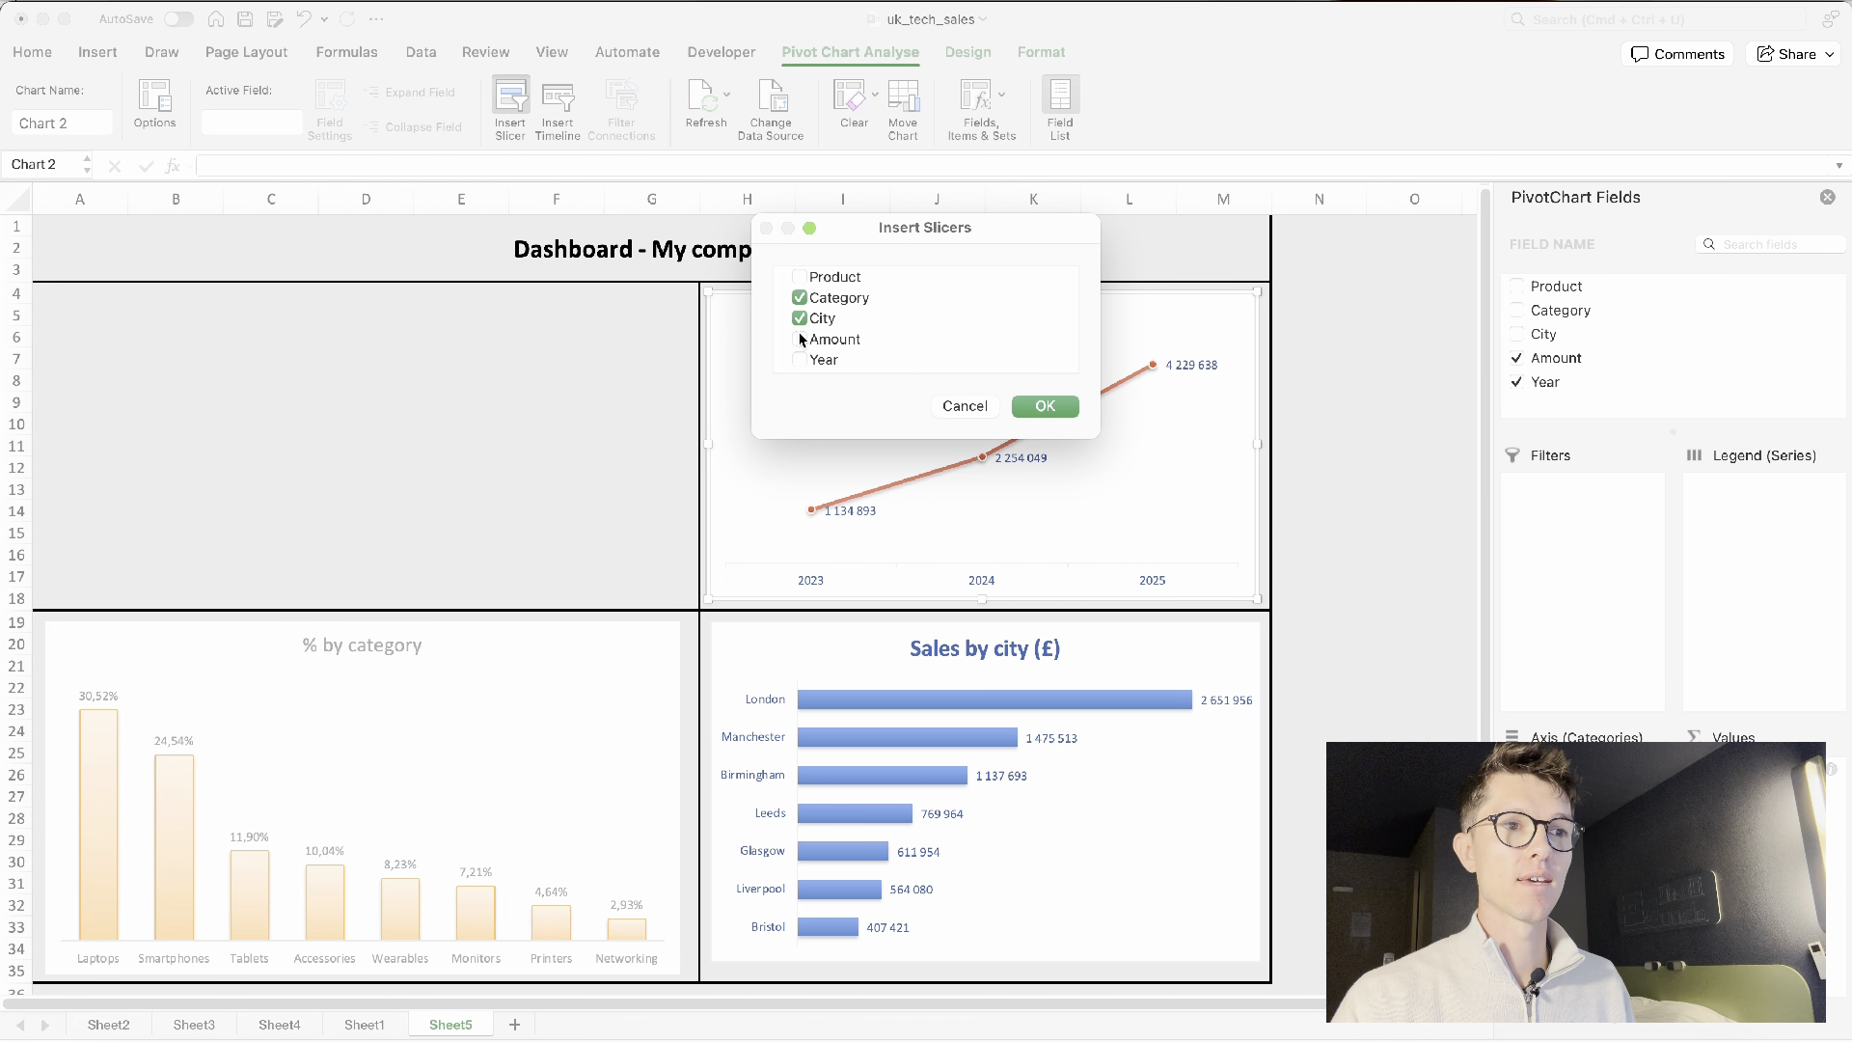
pyautogui.click(800, 360)
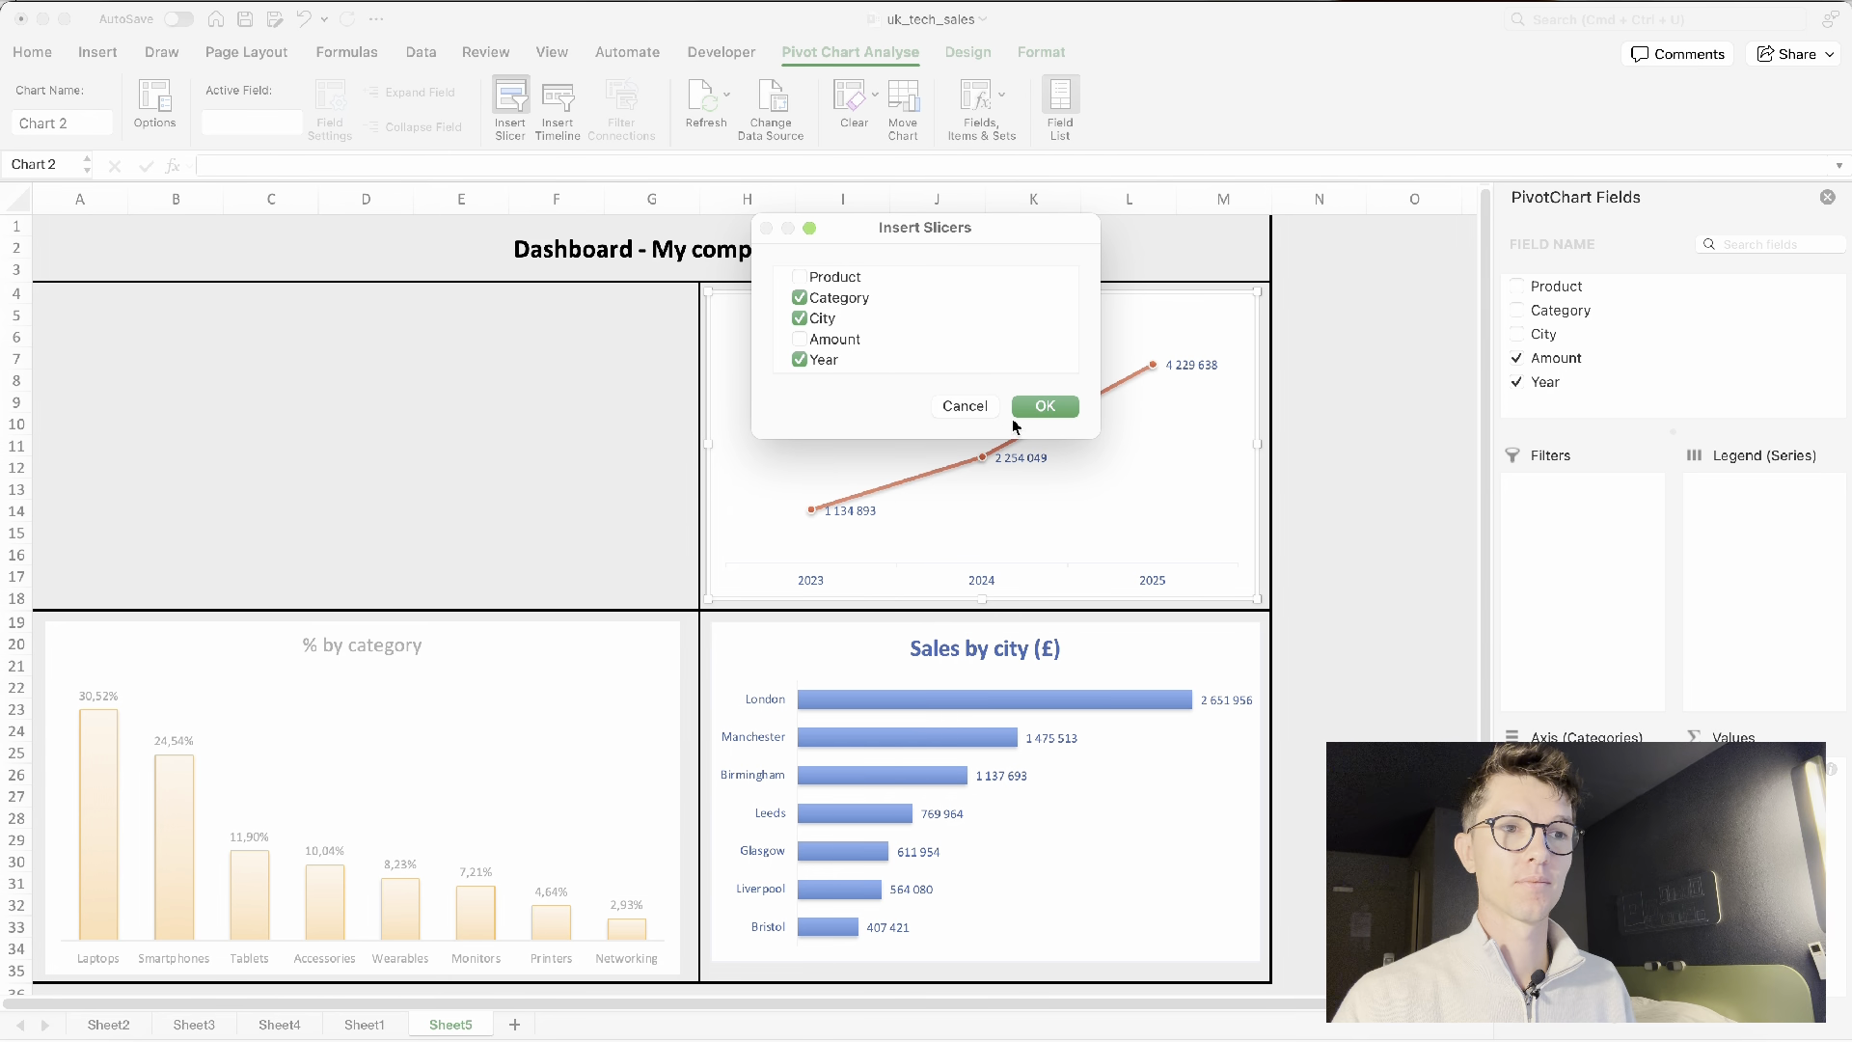
pyautogui.click(1033, 406)
# Place the Category and City slicers side by side in the empty section A4:G18, lengthening the Category slicer to 2.81"
pyautogui.moveTo(646, 435); pyautogui.dragTo(108, 320)
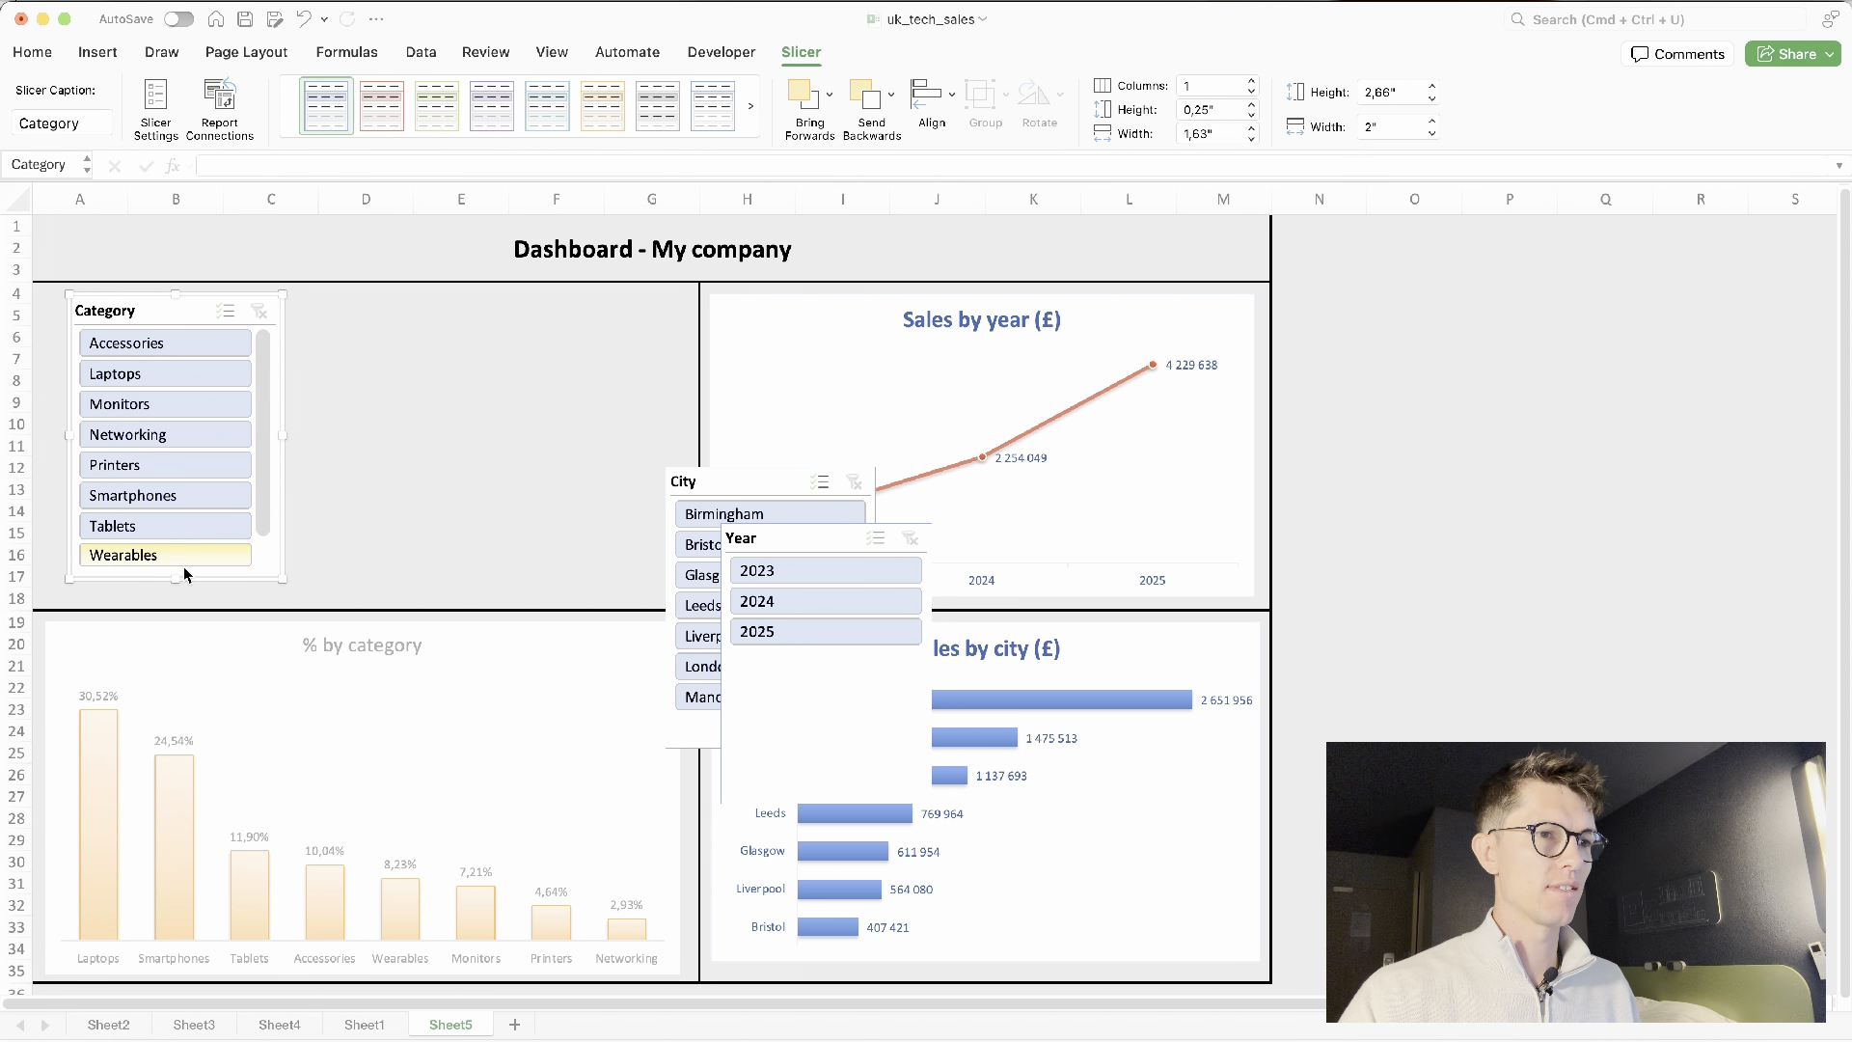
pyautogui.moveTo(176, 579); pyautogui.dragTo(175, 596)
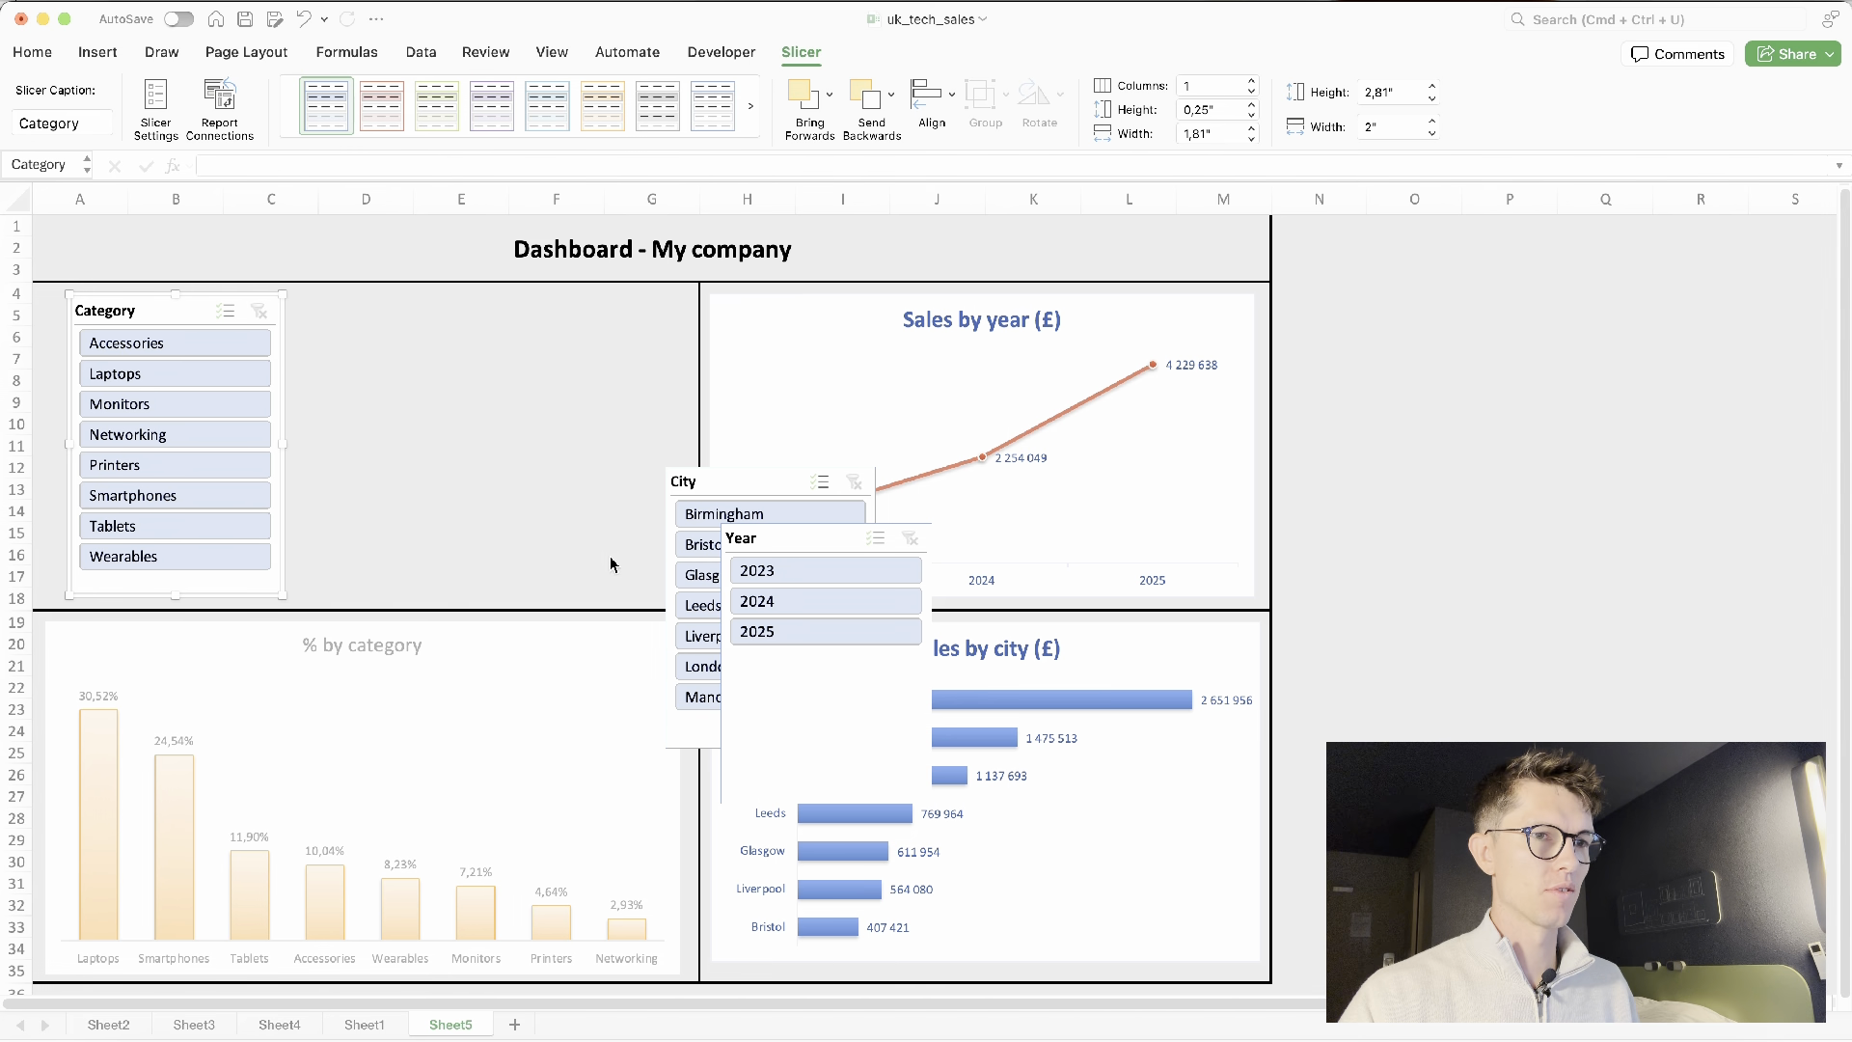
pyautogui.moveTo(765, 483); pyautogui.dragTo(413, 329)
# Lay out the Category slicer in 2 columns, widen it to 2.48" and shorten it to 1.6" in the section's upper corner
pyautogui.click(232, 578)
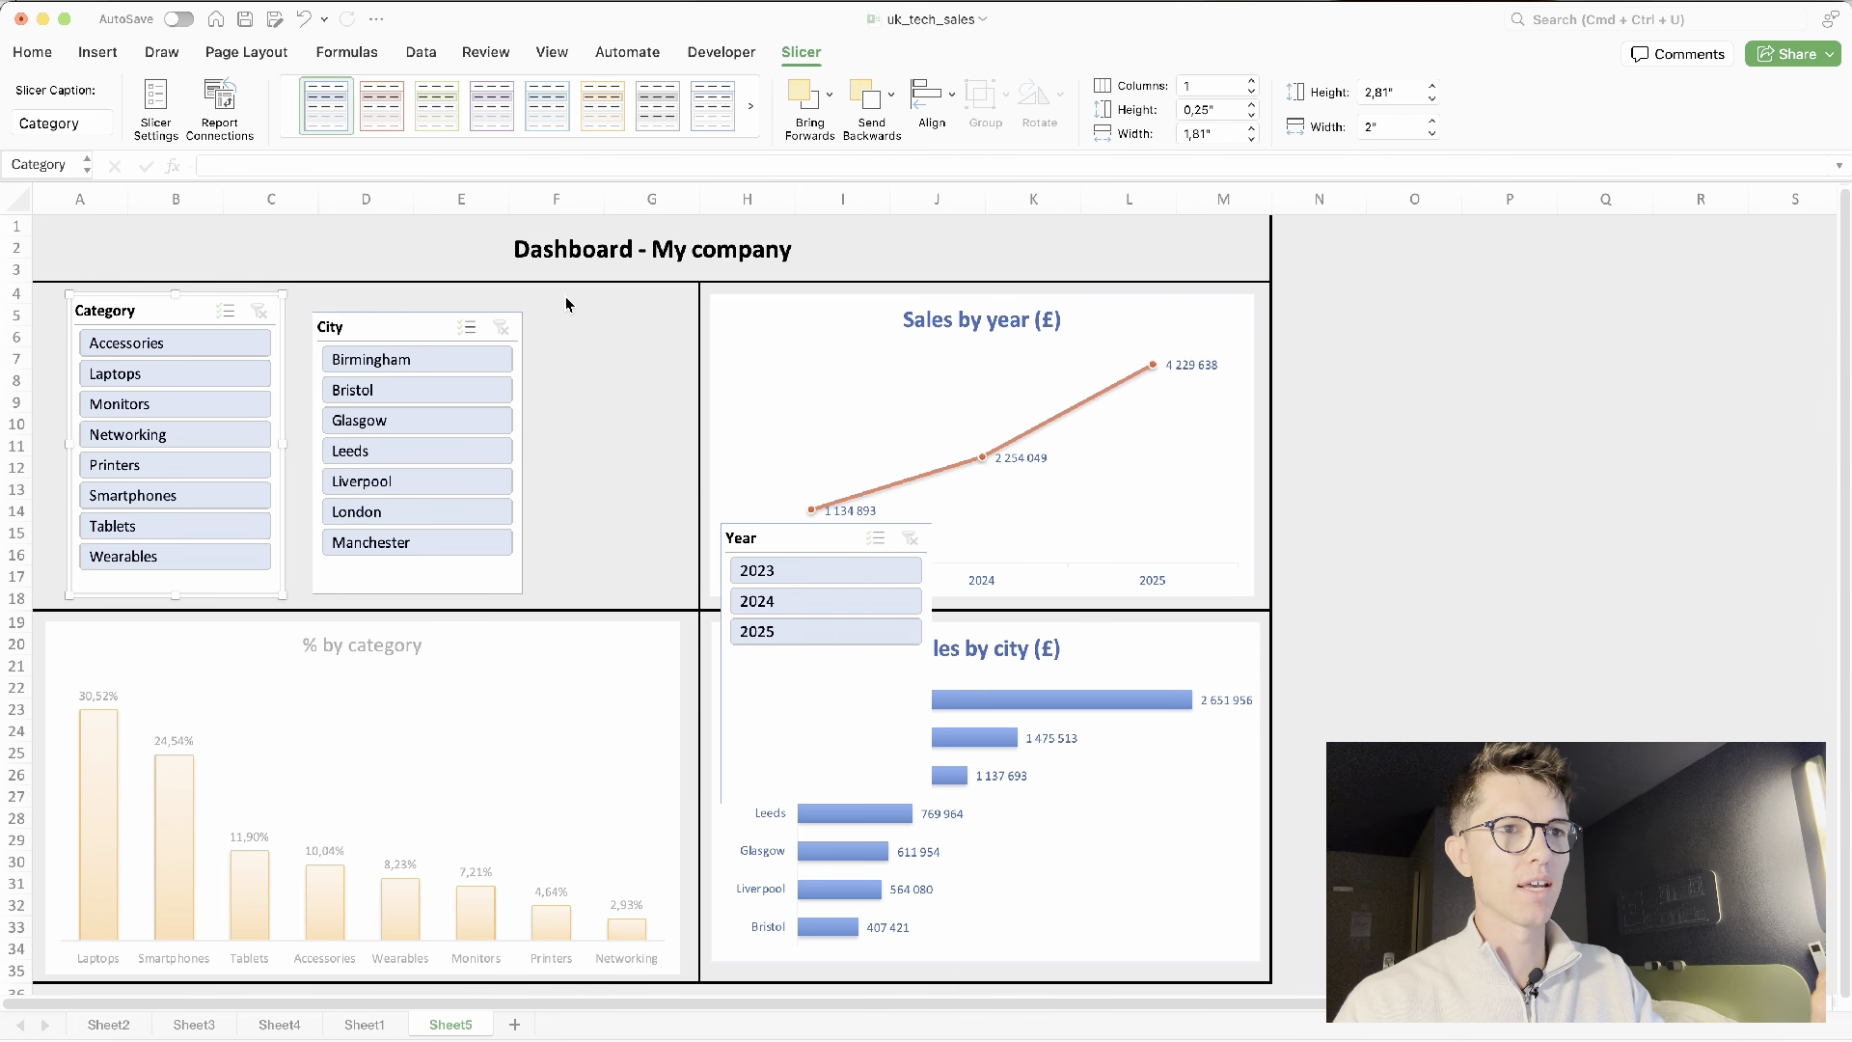
pyautogui.click(1252, 83)
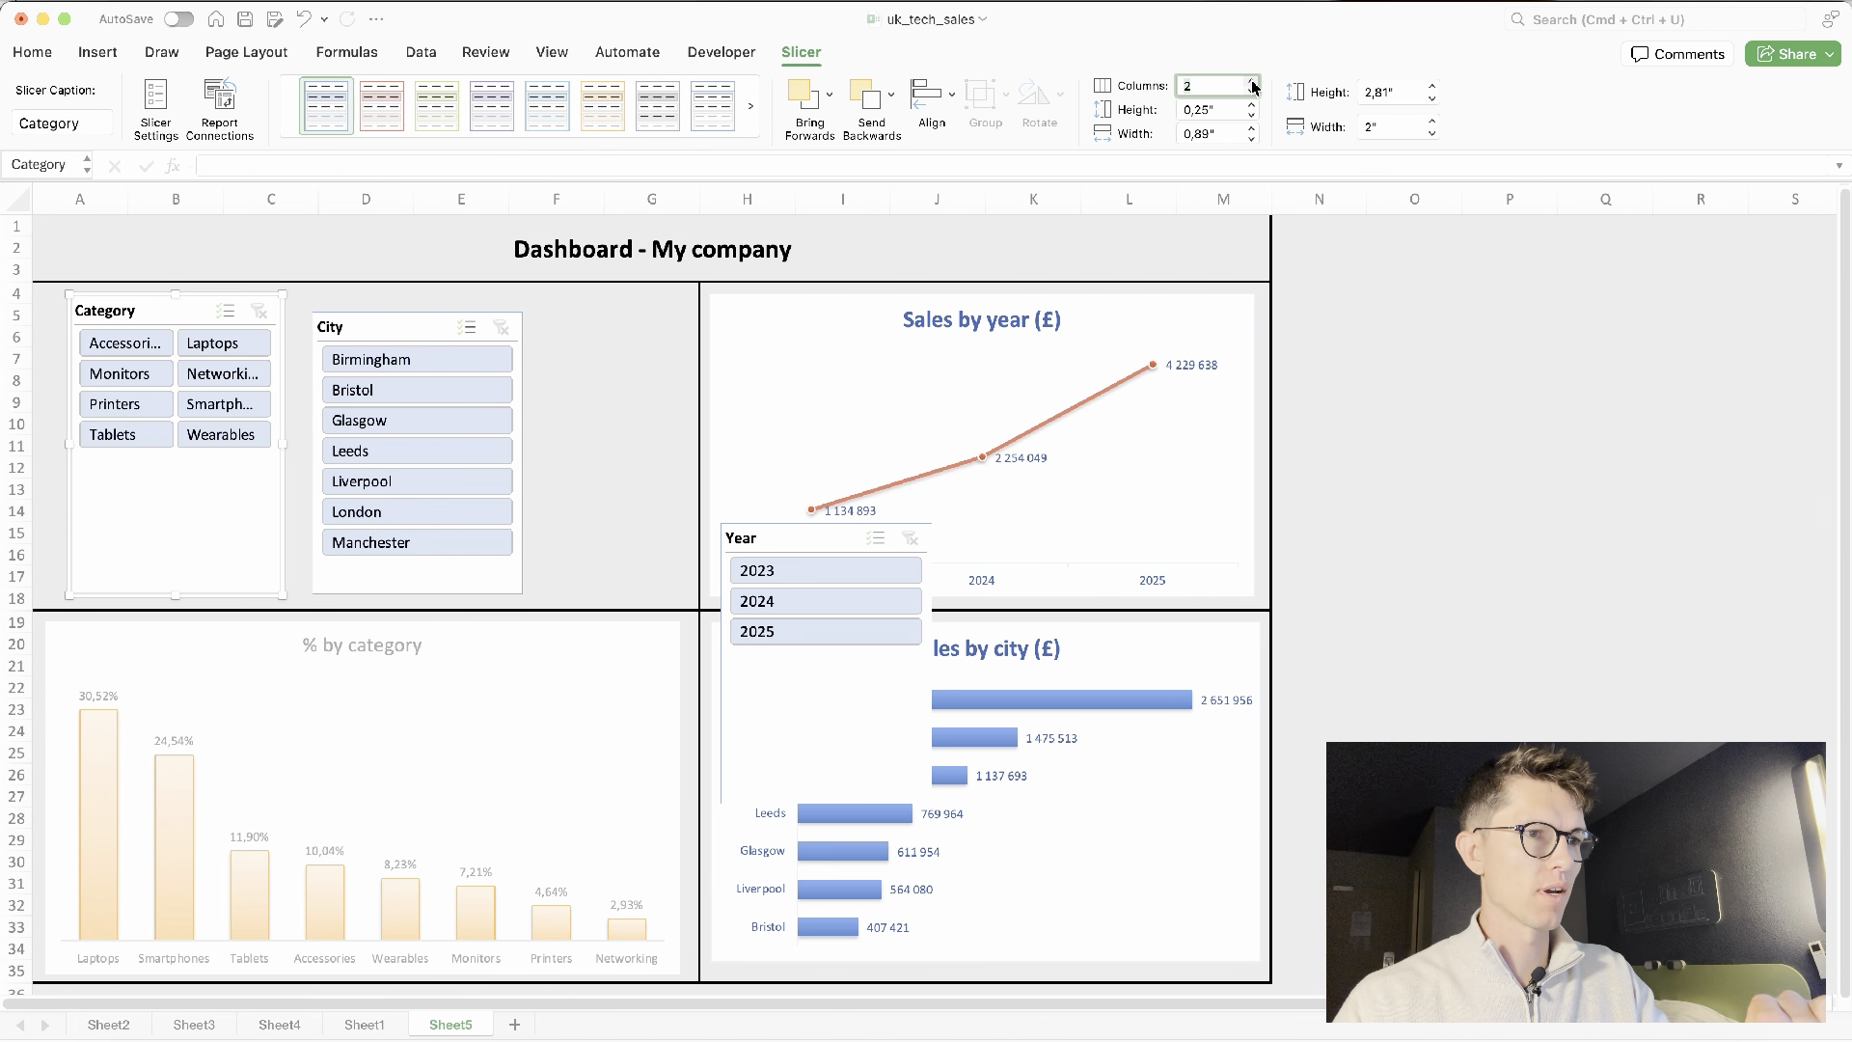
pyautogui.moveTo(283, 444); pyautogui.dragTo(333, 443)
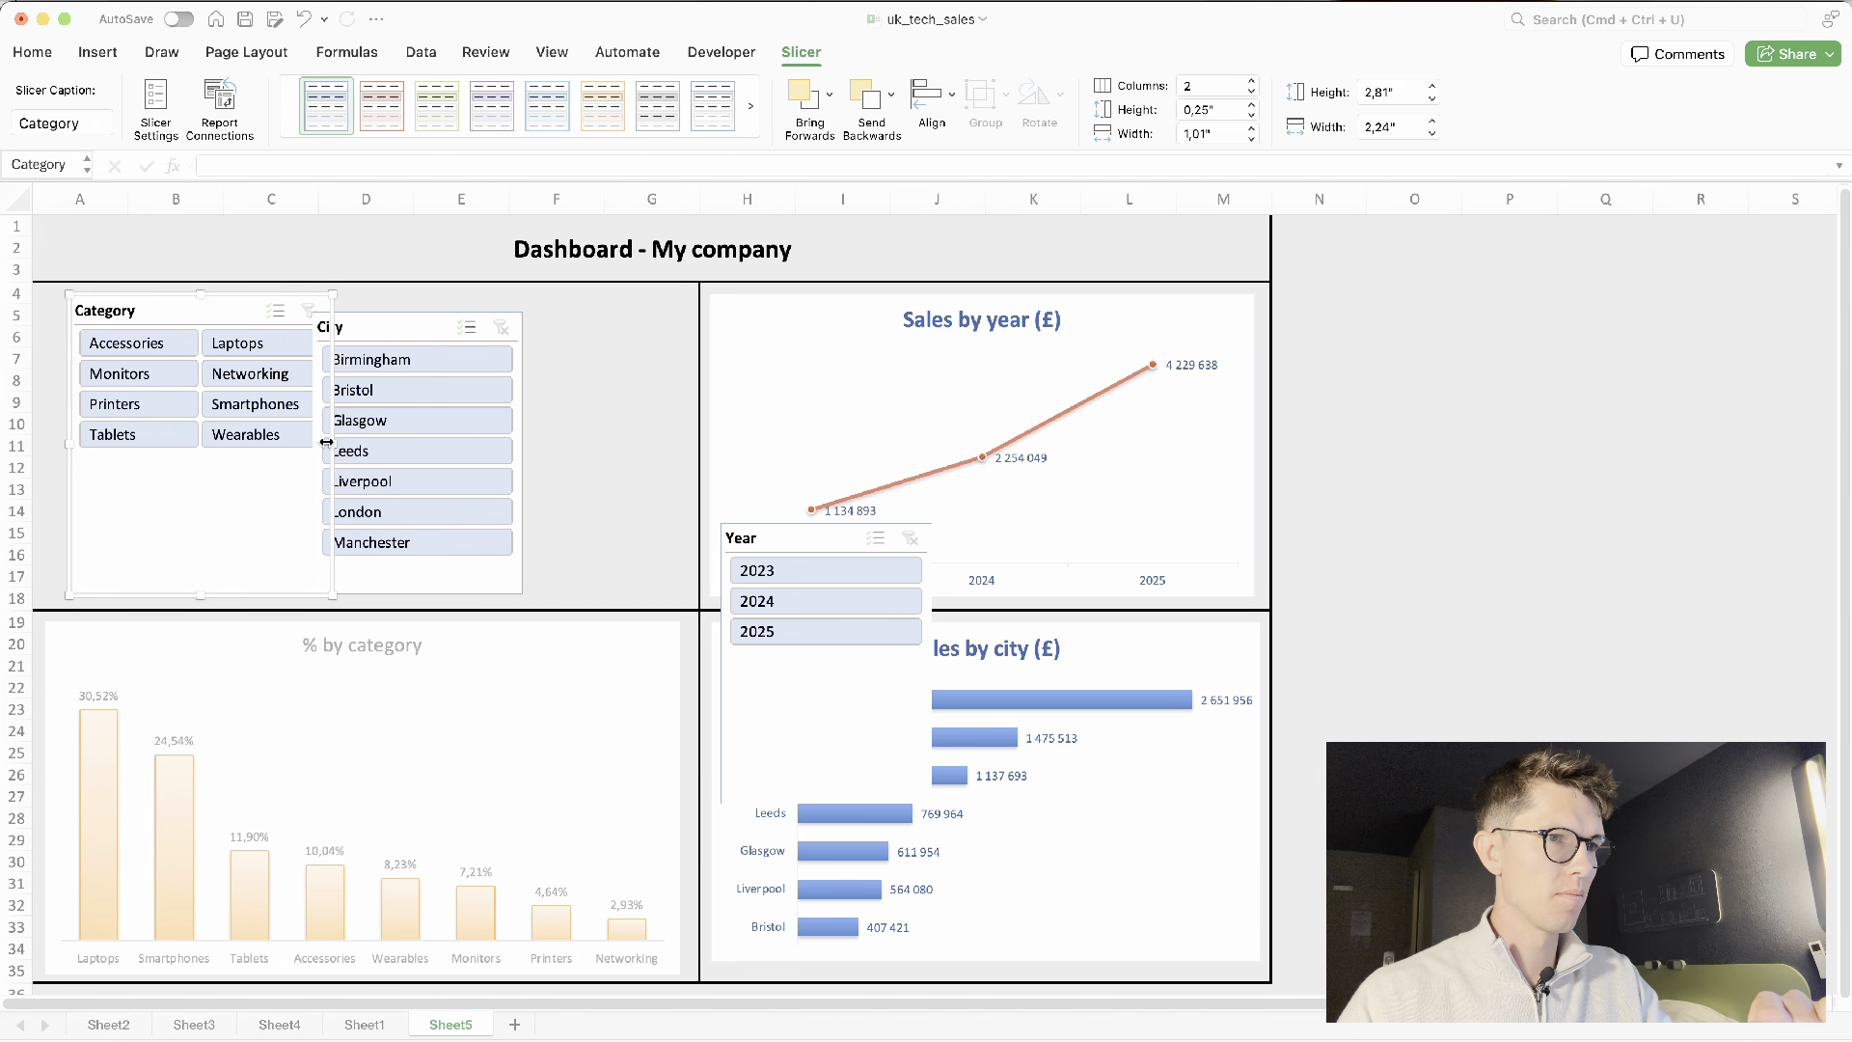
pyautogui.moveTo(199, 308); pyautogui.dragTo(171, 304)
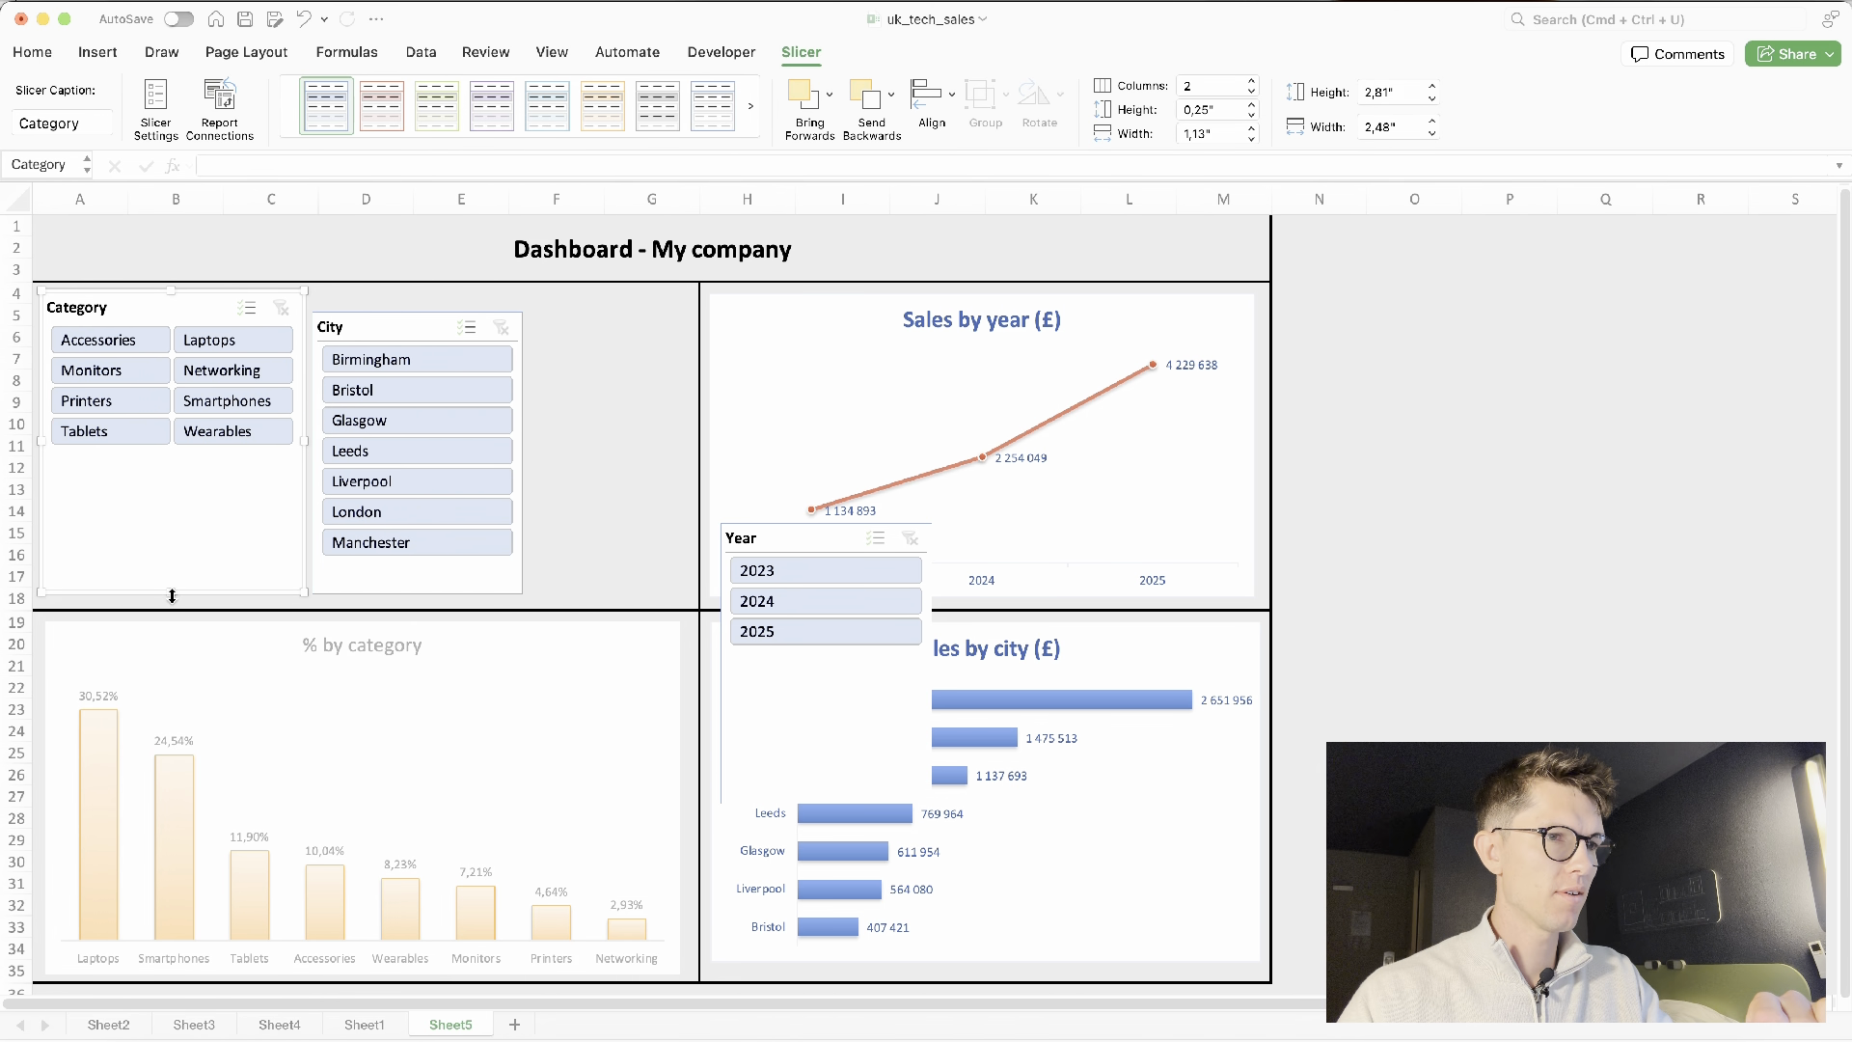
pyautogui.moveTo(171, 595); pyautogui.dragTo(172, 463)
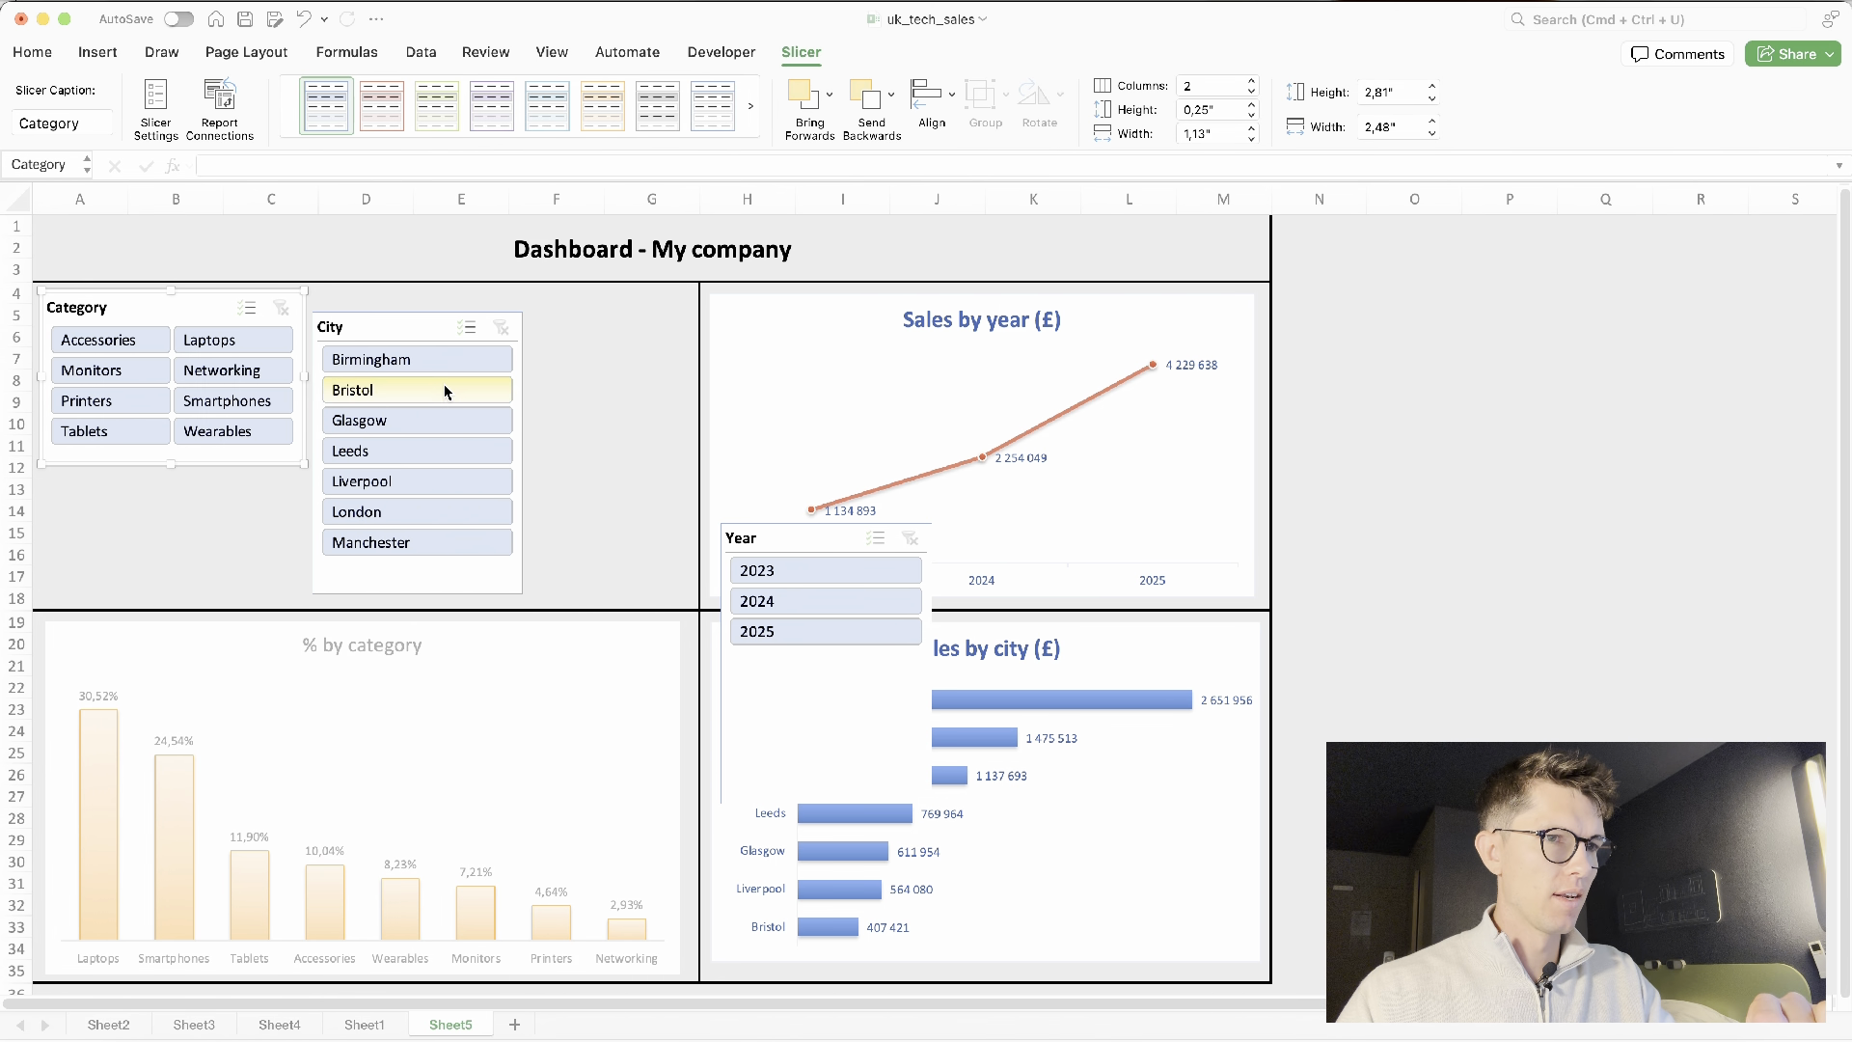
# Narrow the City slicer to 1.32" and reposition it beside the Category slicer, lowering Category to about row 7
pyautogui.click(441, 588)
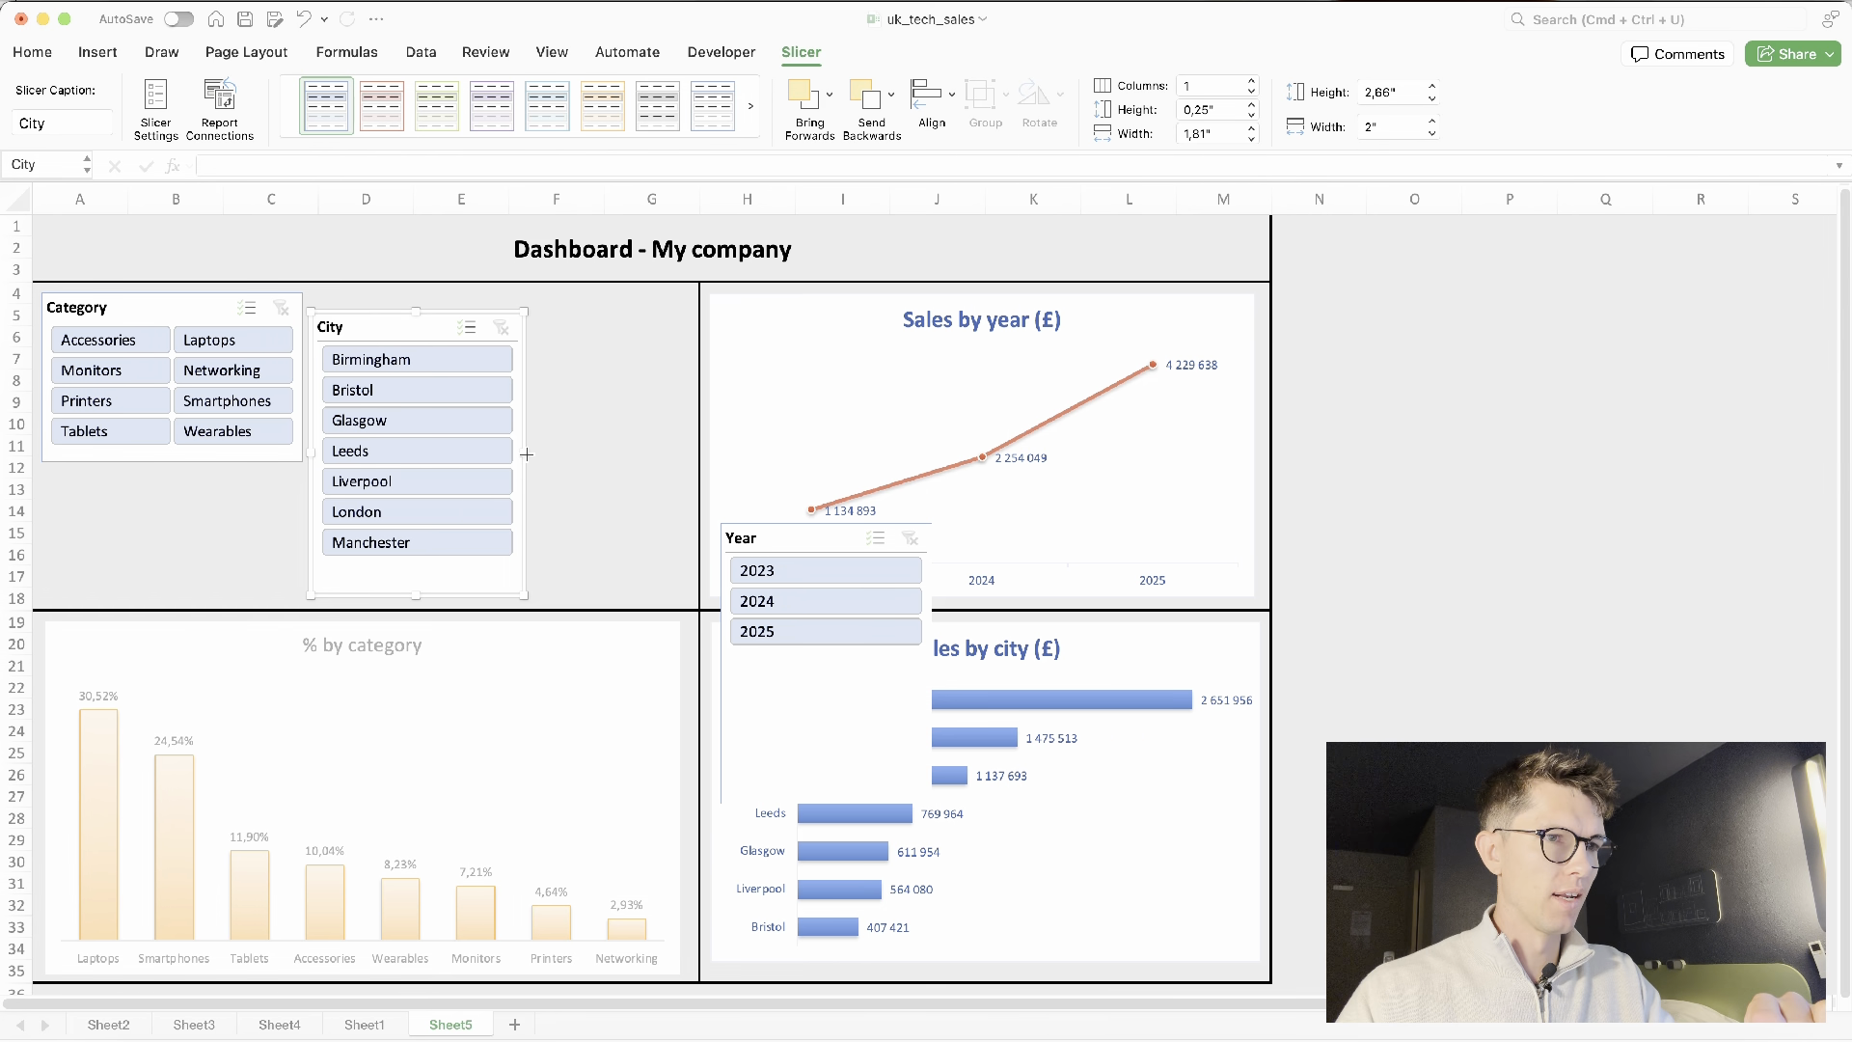
pyautogui.moveTo(526, 453); pyautogui.dragTo(453, 454)
pyautogui.moveTo(373, 333); pyautogui.dragTo(393, 322)
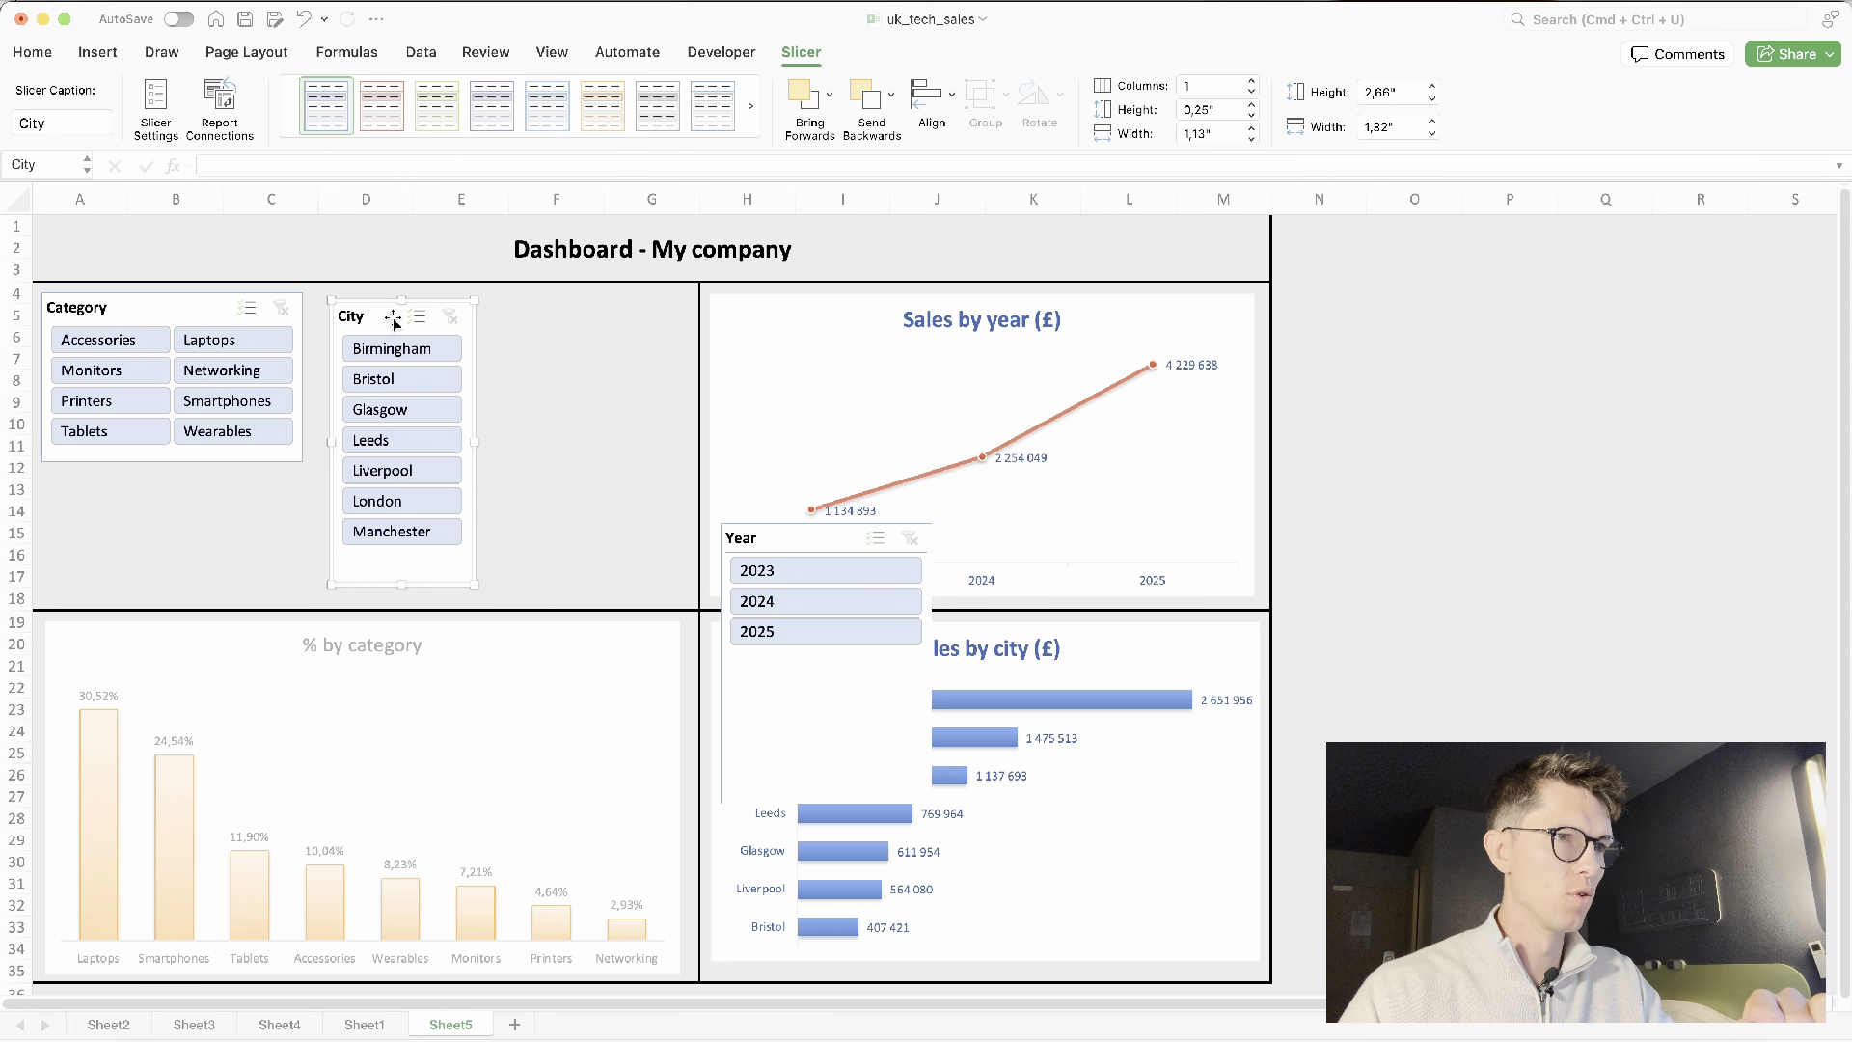
pyautogui.moveTo(217, 306); pyautogui.dragTo(220, 355)
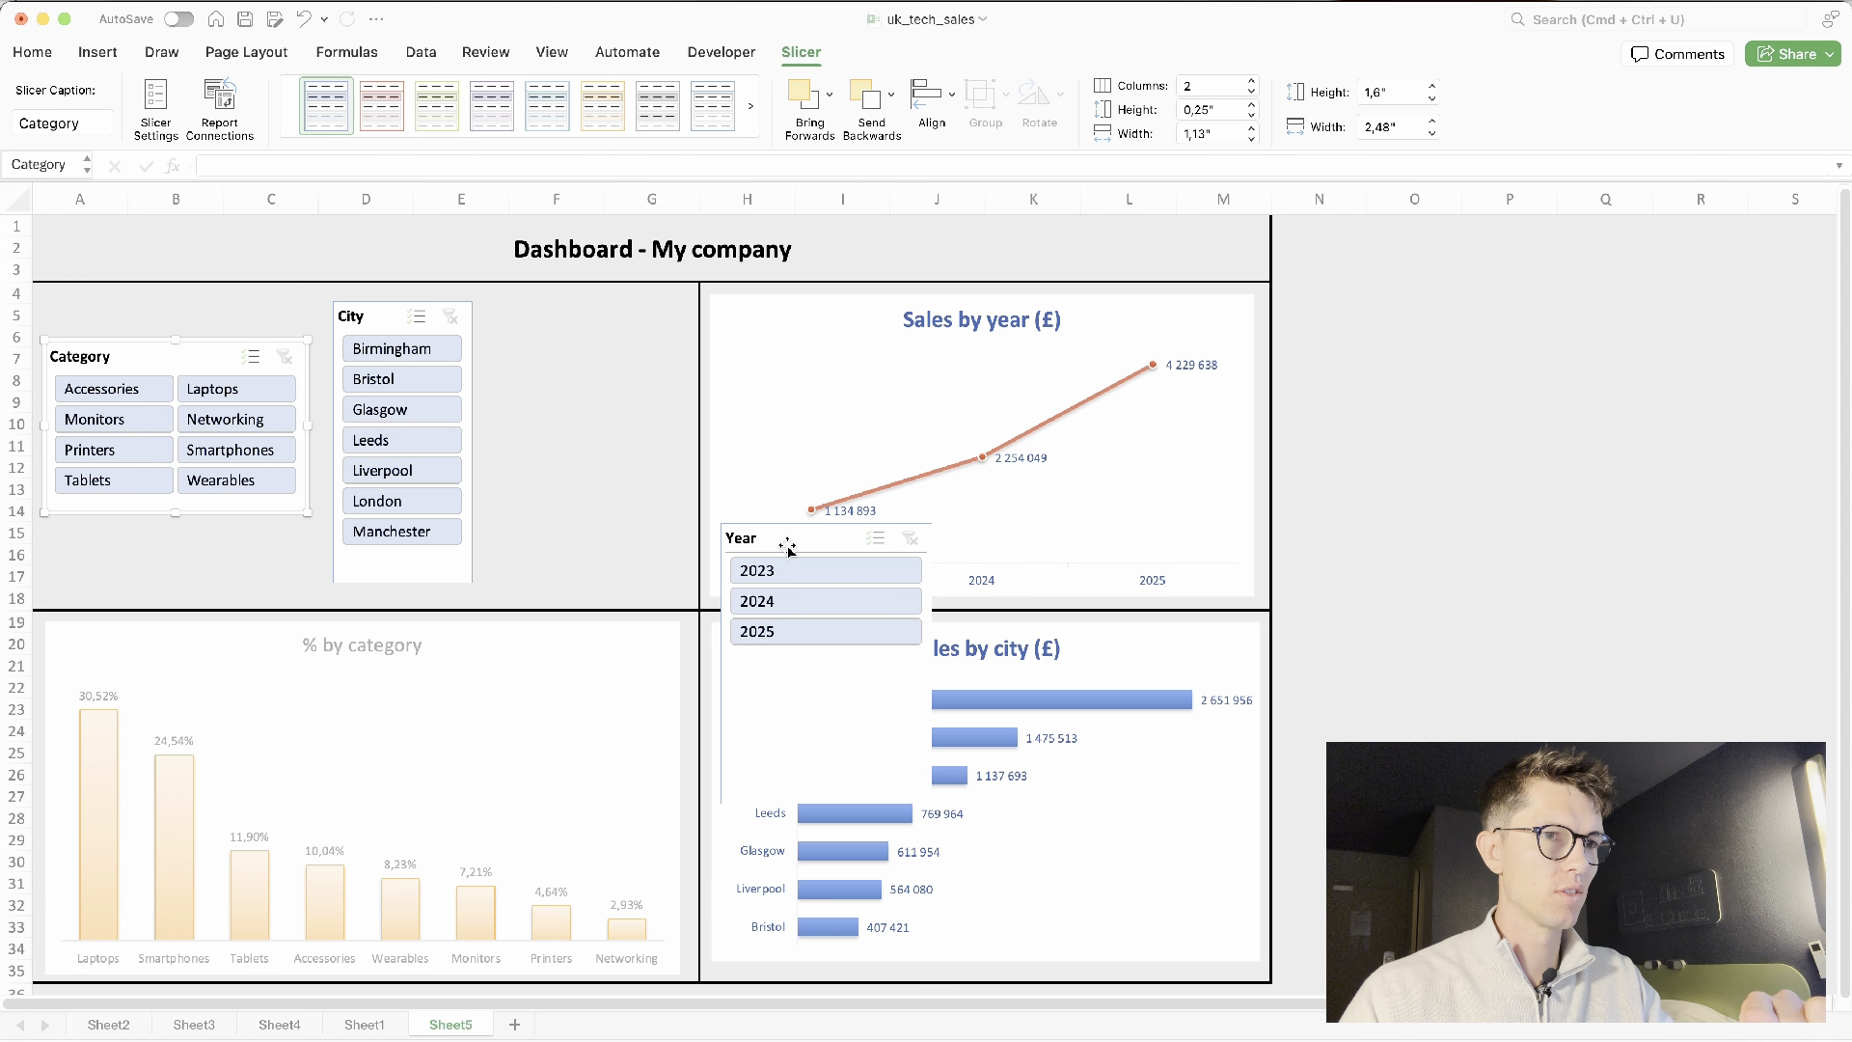
# Place the Year slicer beside City, shorten it to 1.37", and fine-tune the alignment of all three slicers
pyautogui.moveTo(788, 547); pyautogui.dragTo(548, 350)
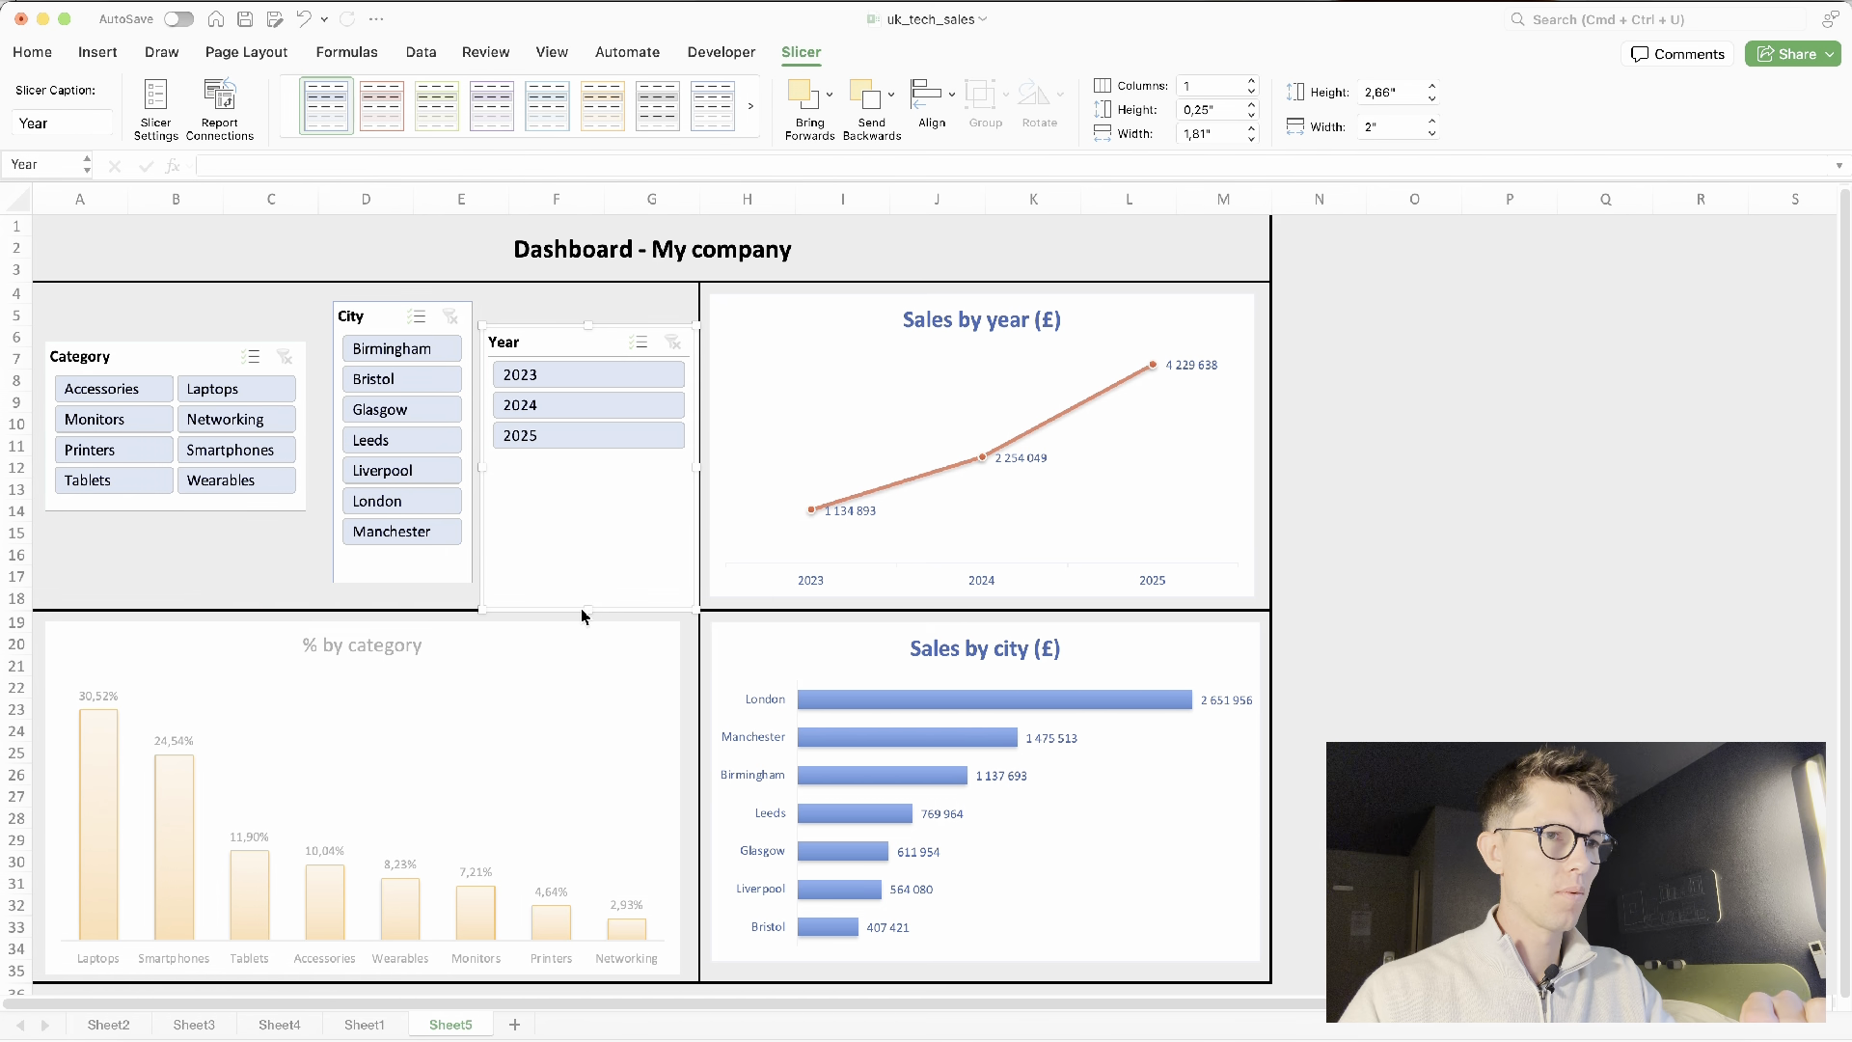
pyautogui.moveTo(584, 610); pyautogui.dragTo(587, 473)
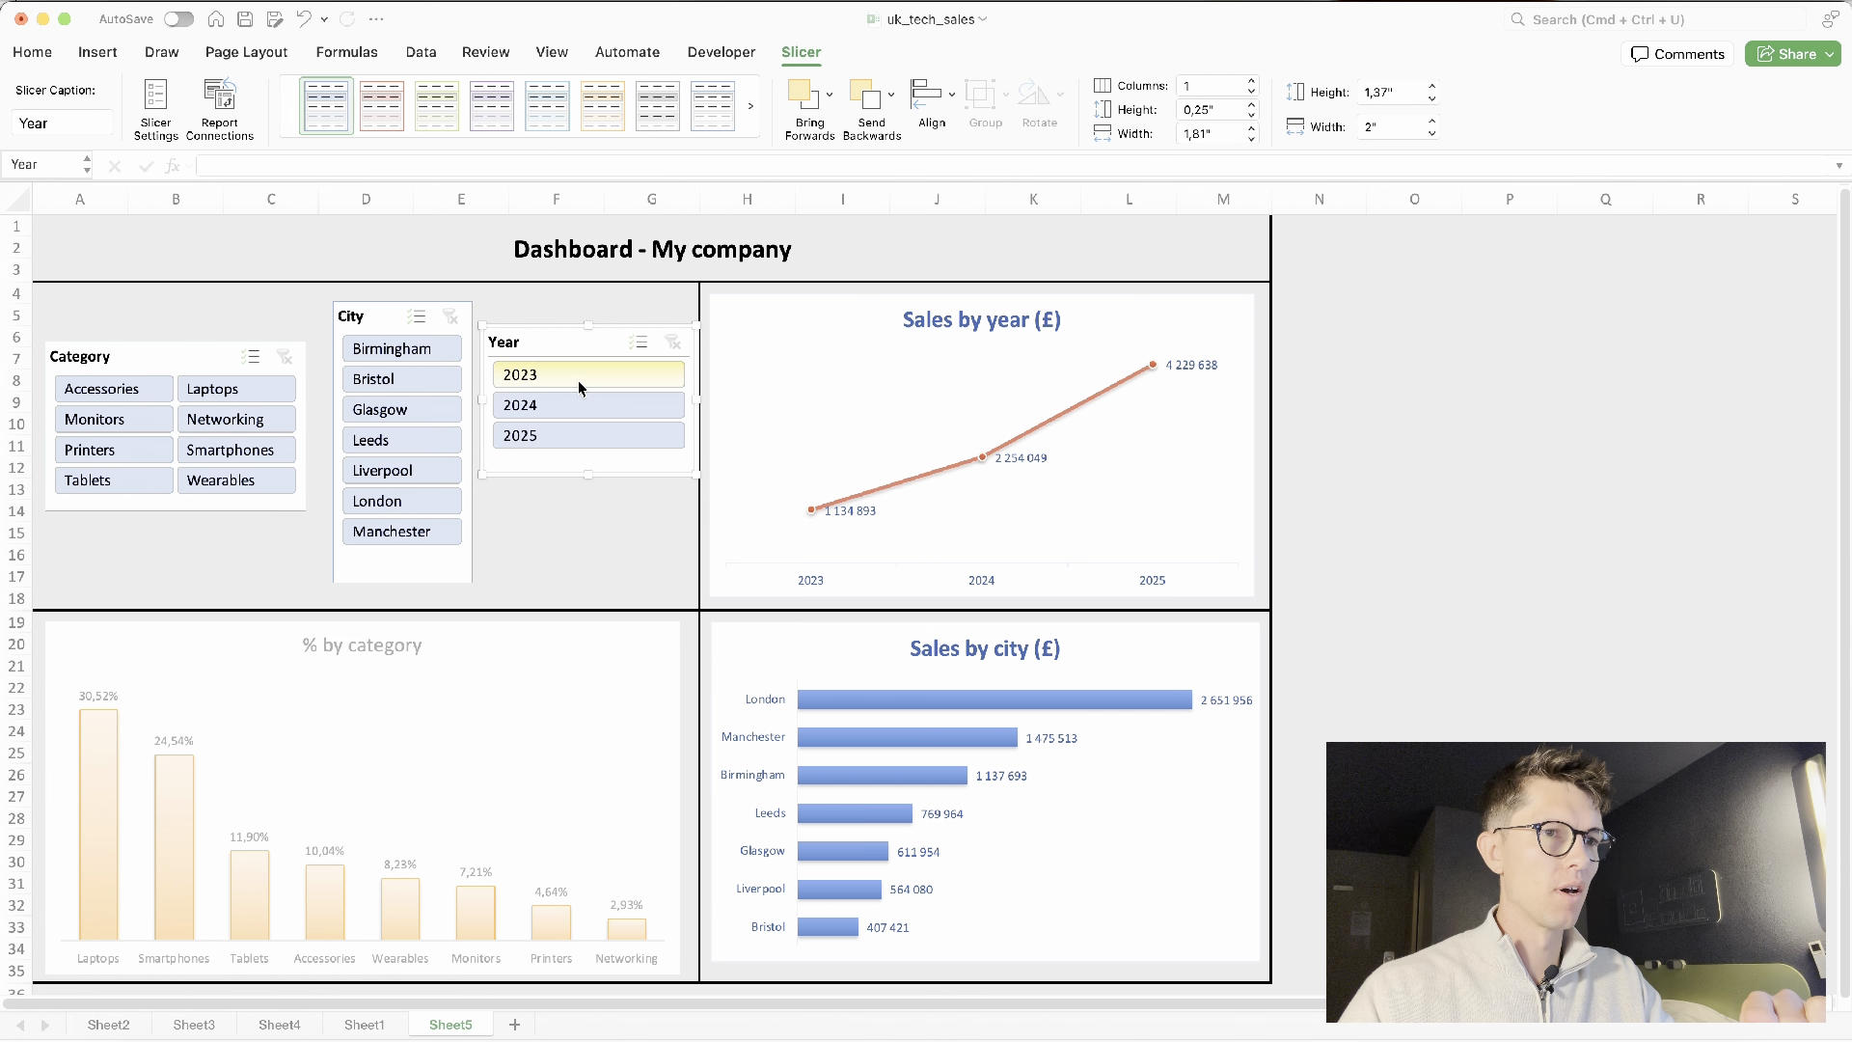
pyautogui.moveTo(568, 345); pyautogui.dragTo(564, 386)
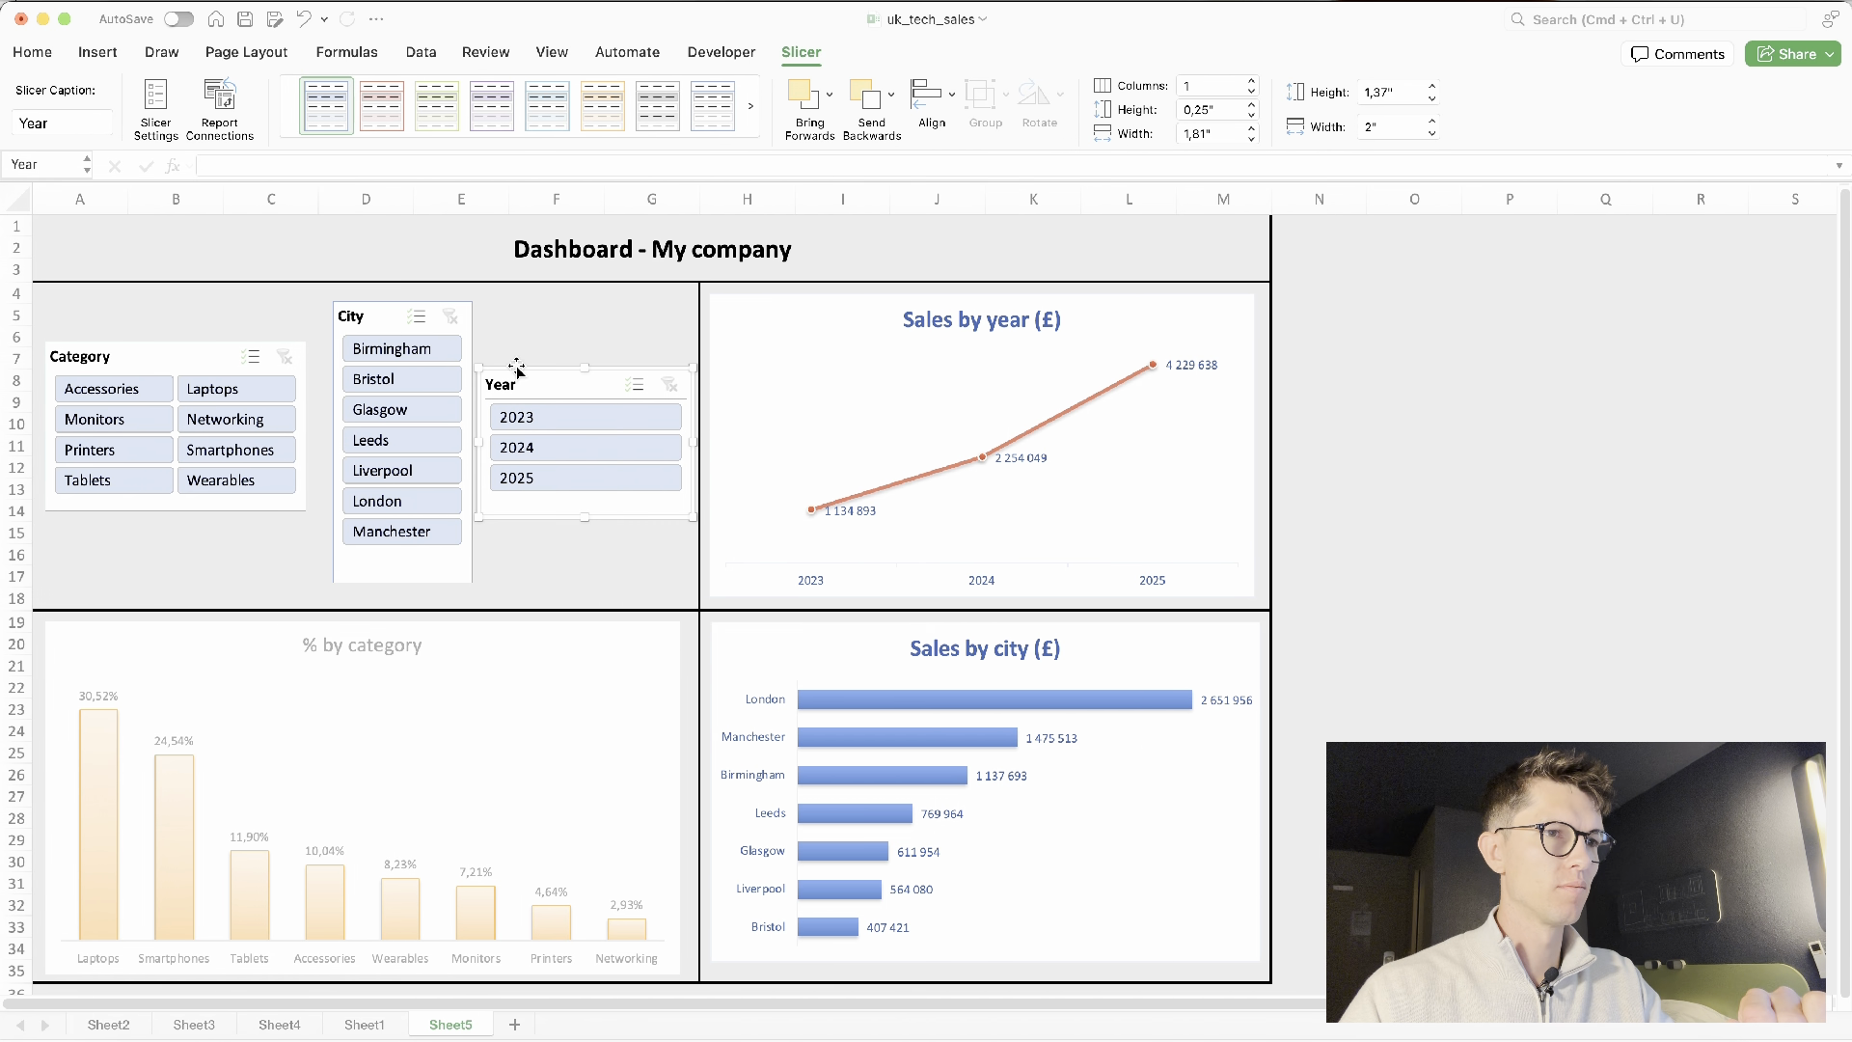
pyautogui.moveTo(378, 317); pyautogui.dragTo(367, 316)
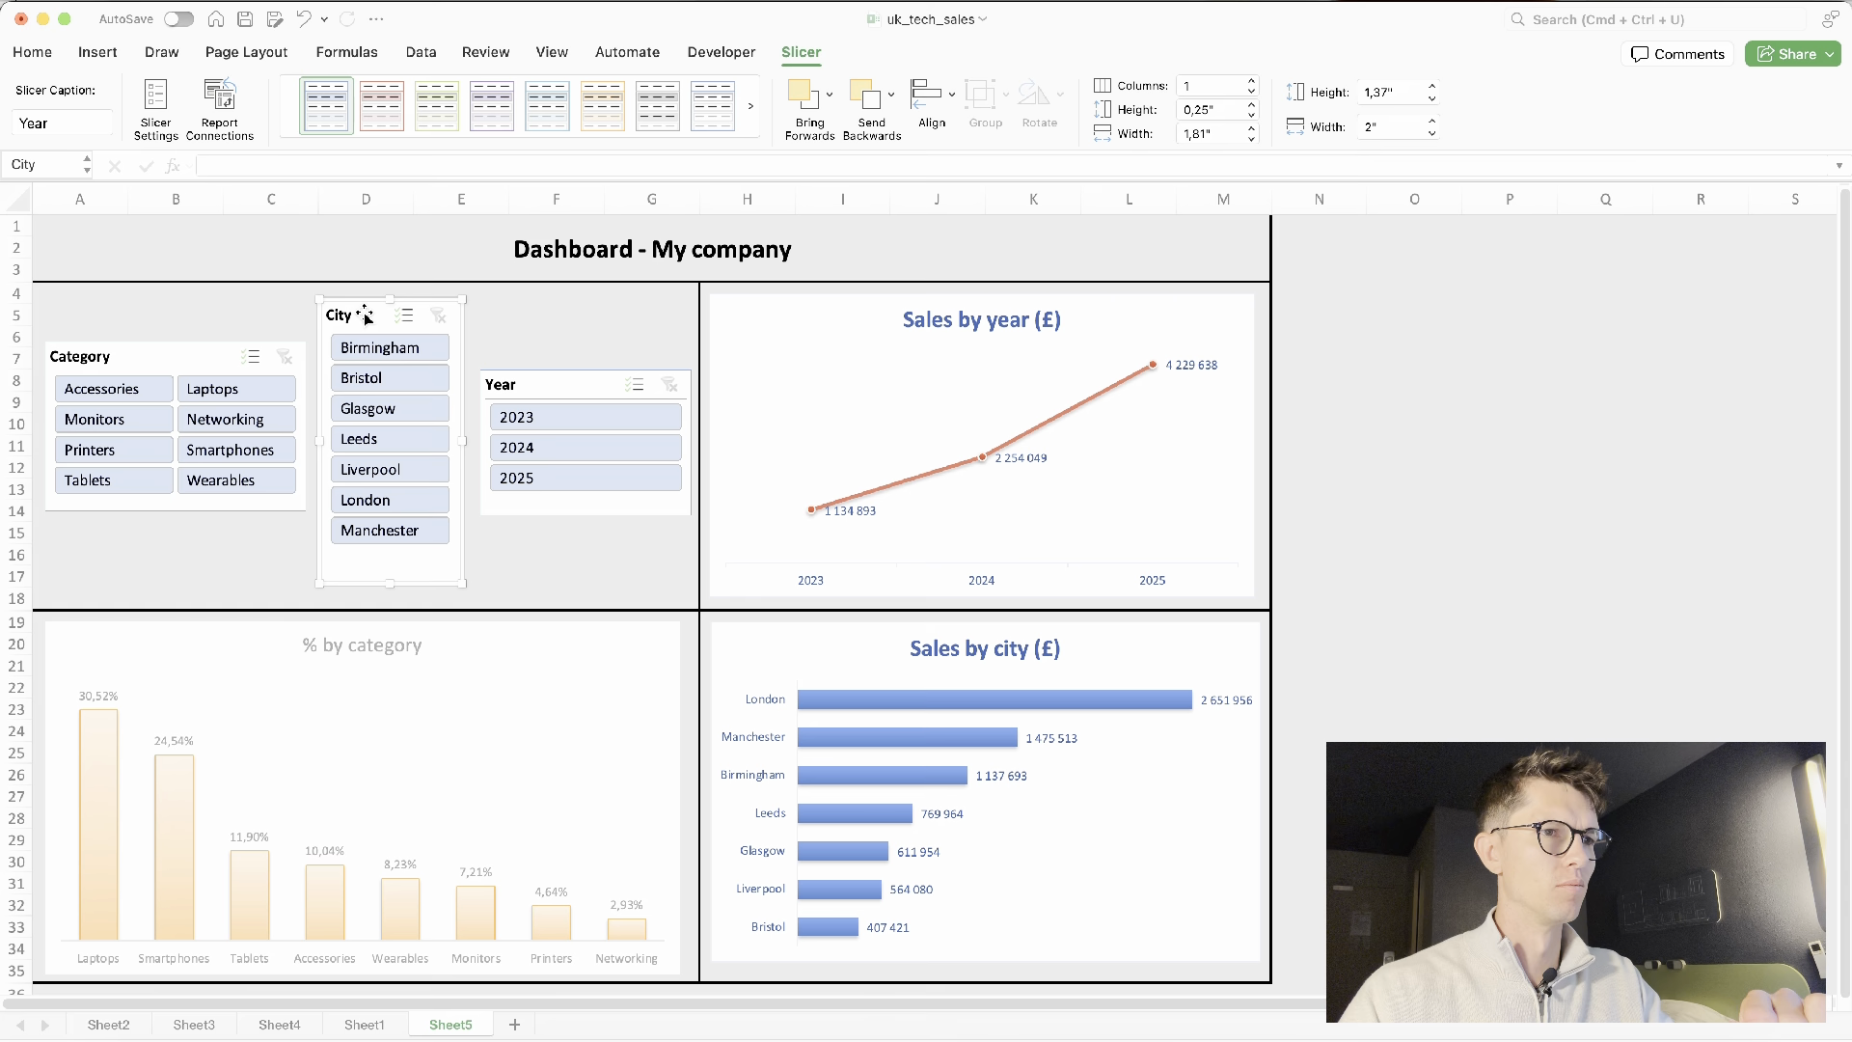
pyautogui.click(201, 365)
pyautogui.moveTo(202, 364); pyautogui.dragTo(202, 378)
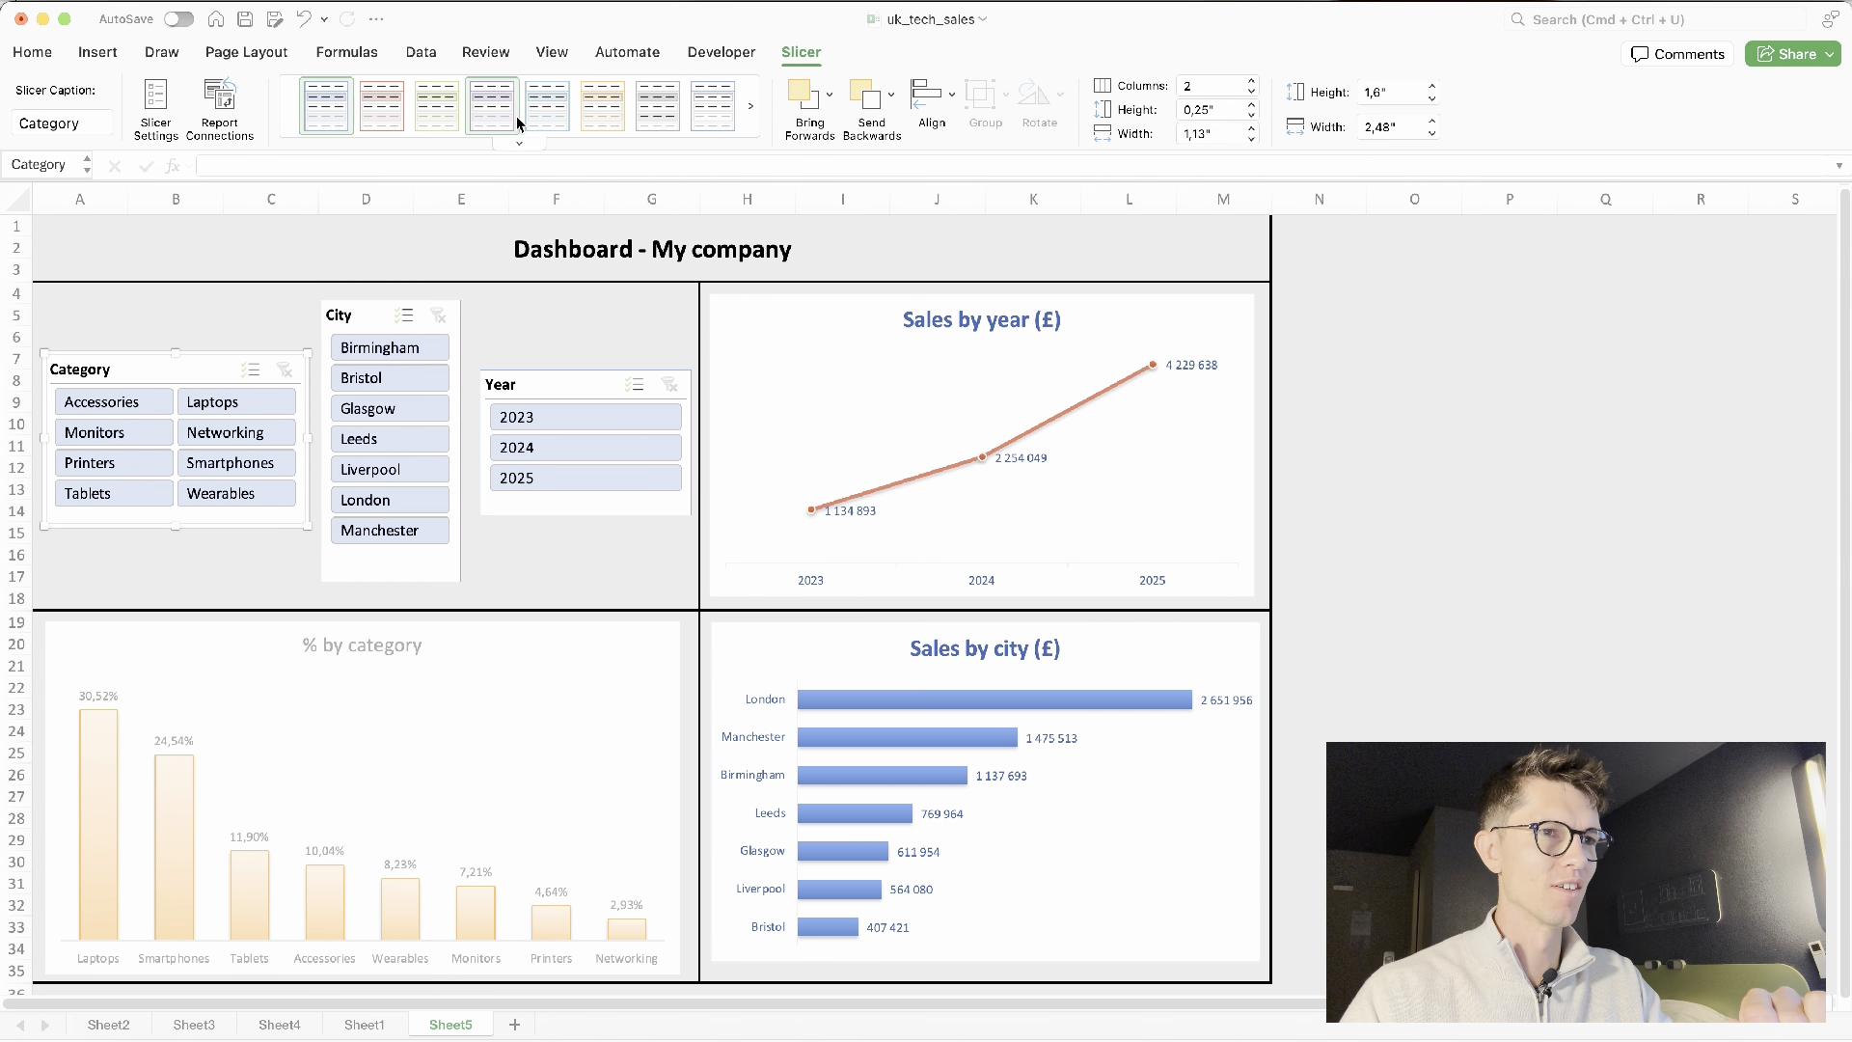
# Style the Category slicer with Light Orange, Slicer Style Dark 6 and the City slicer with the dark blue style
pyautogui.click(520, 142)
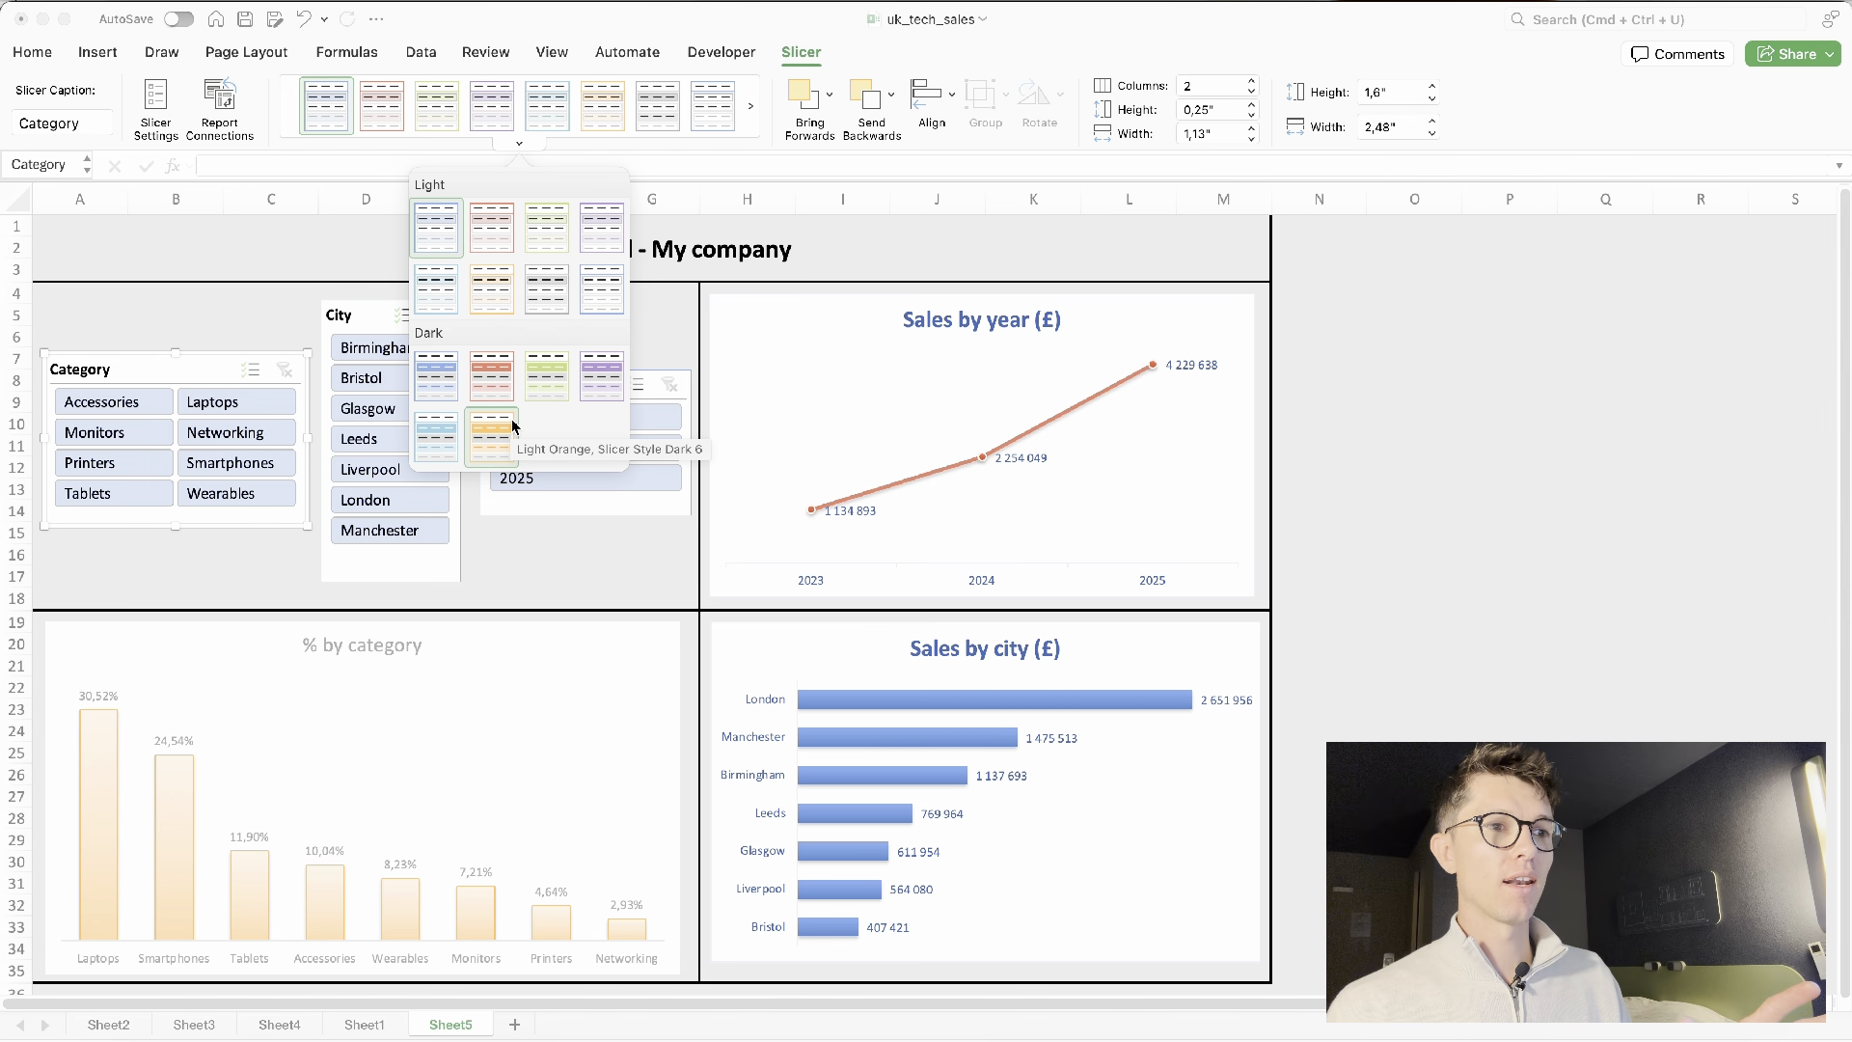
pyautogui.click(511, 434)
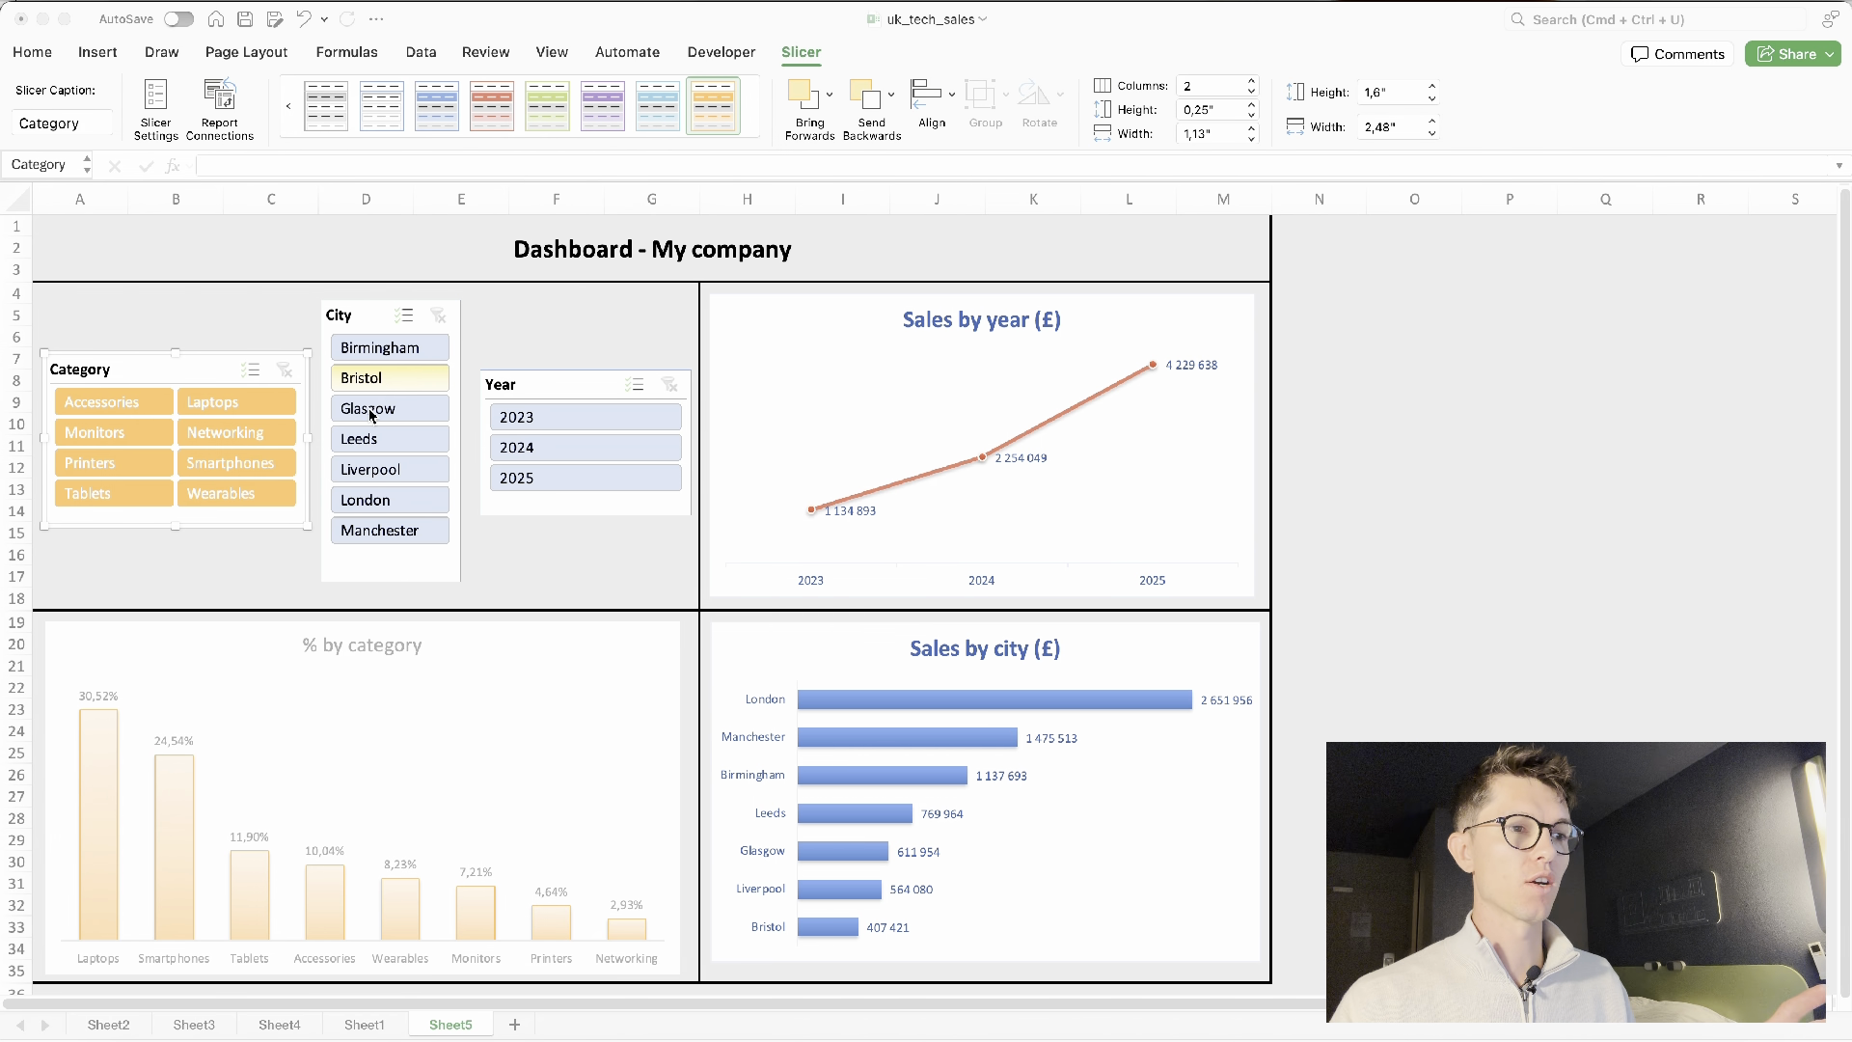
pyautogui.click(354, 322)
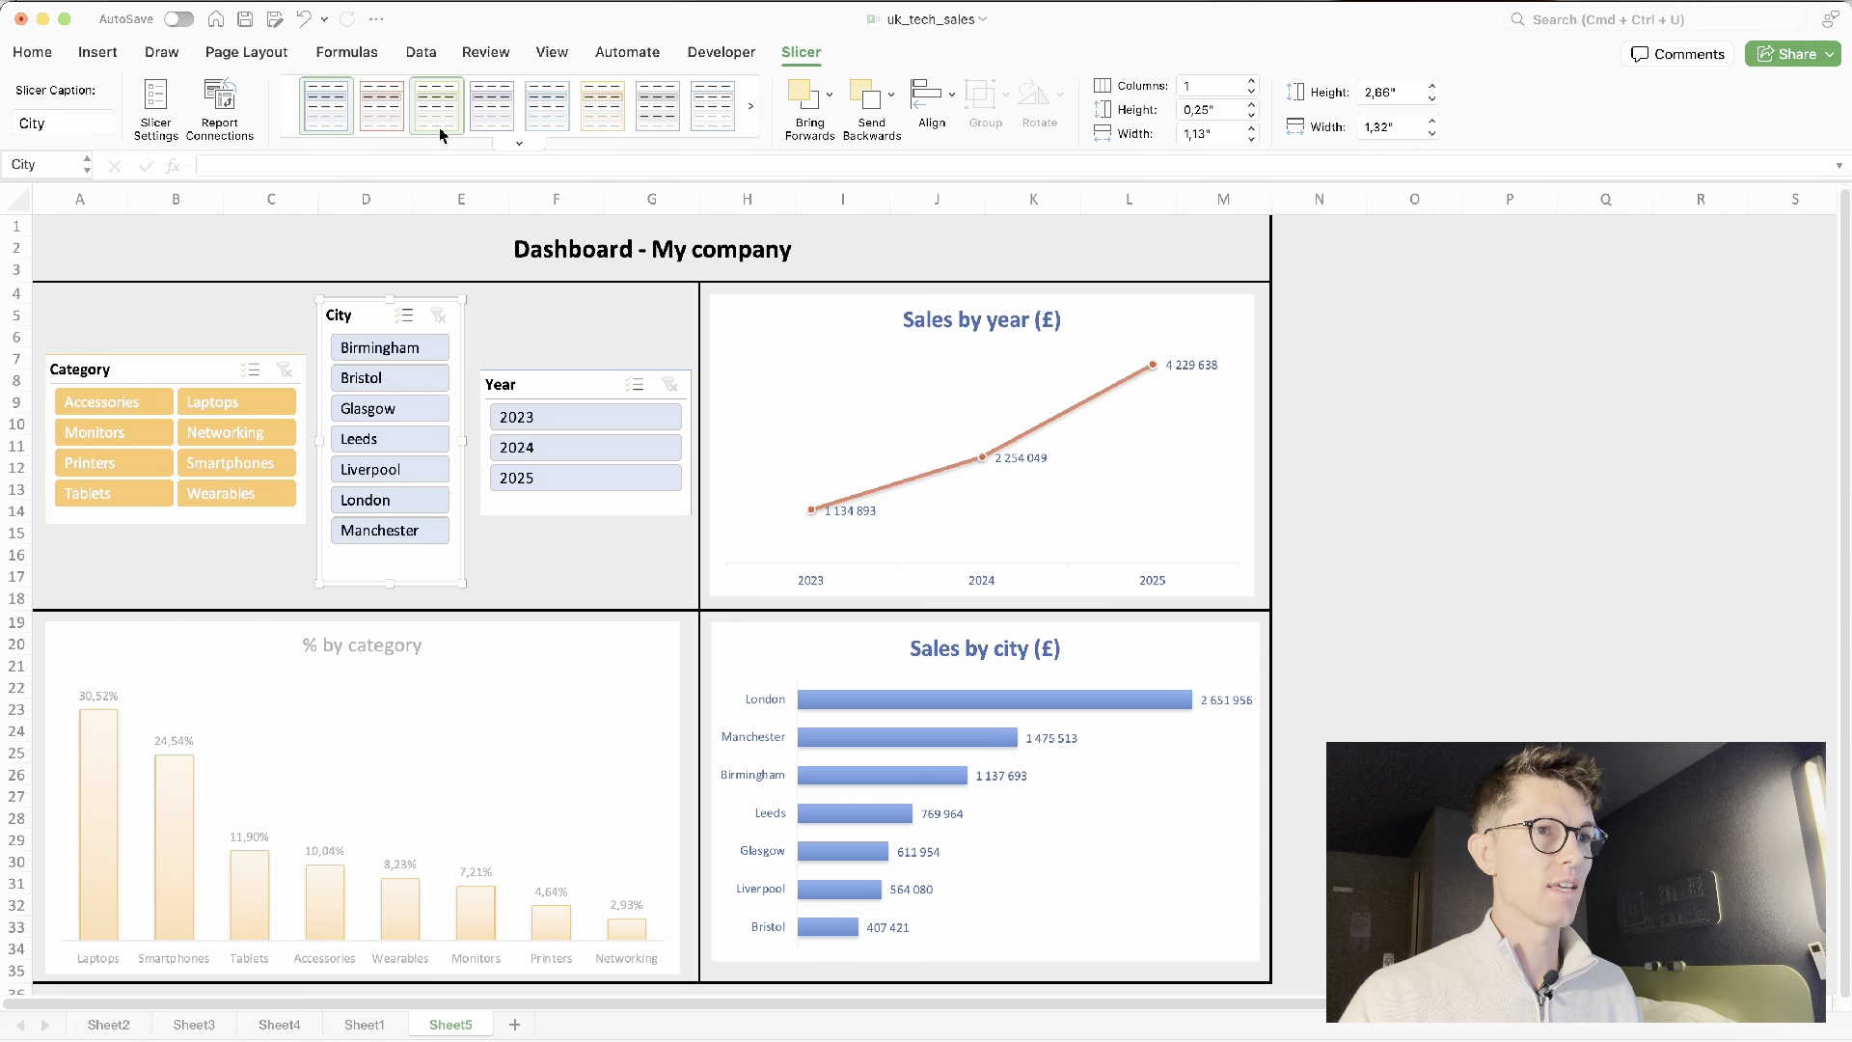
pyautogui.click(519, 144)
pyautogui.click(443, 371)
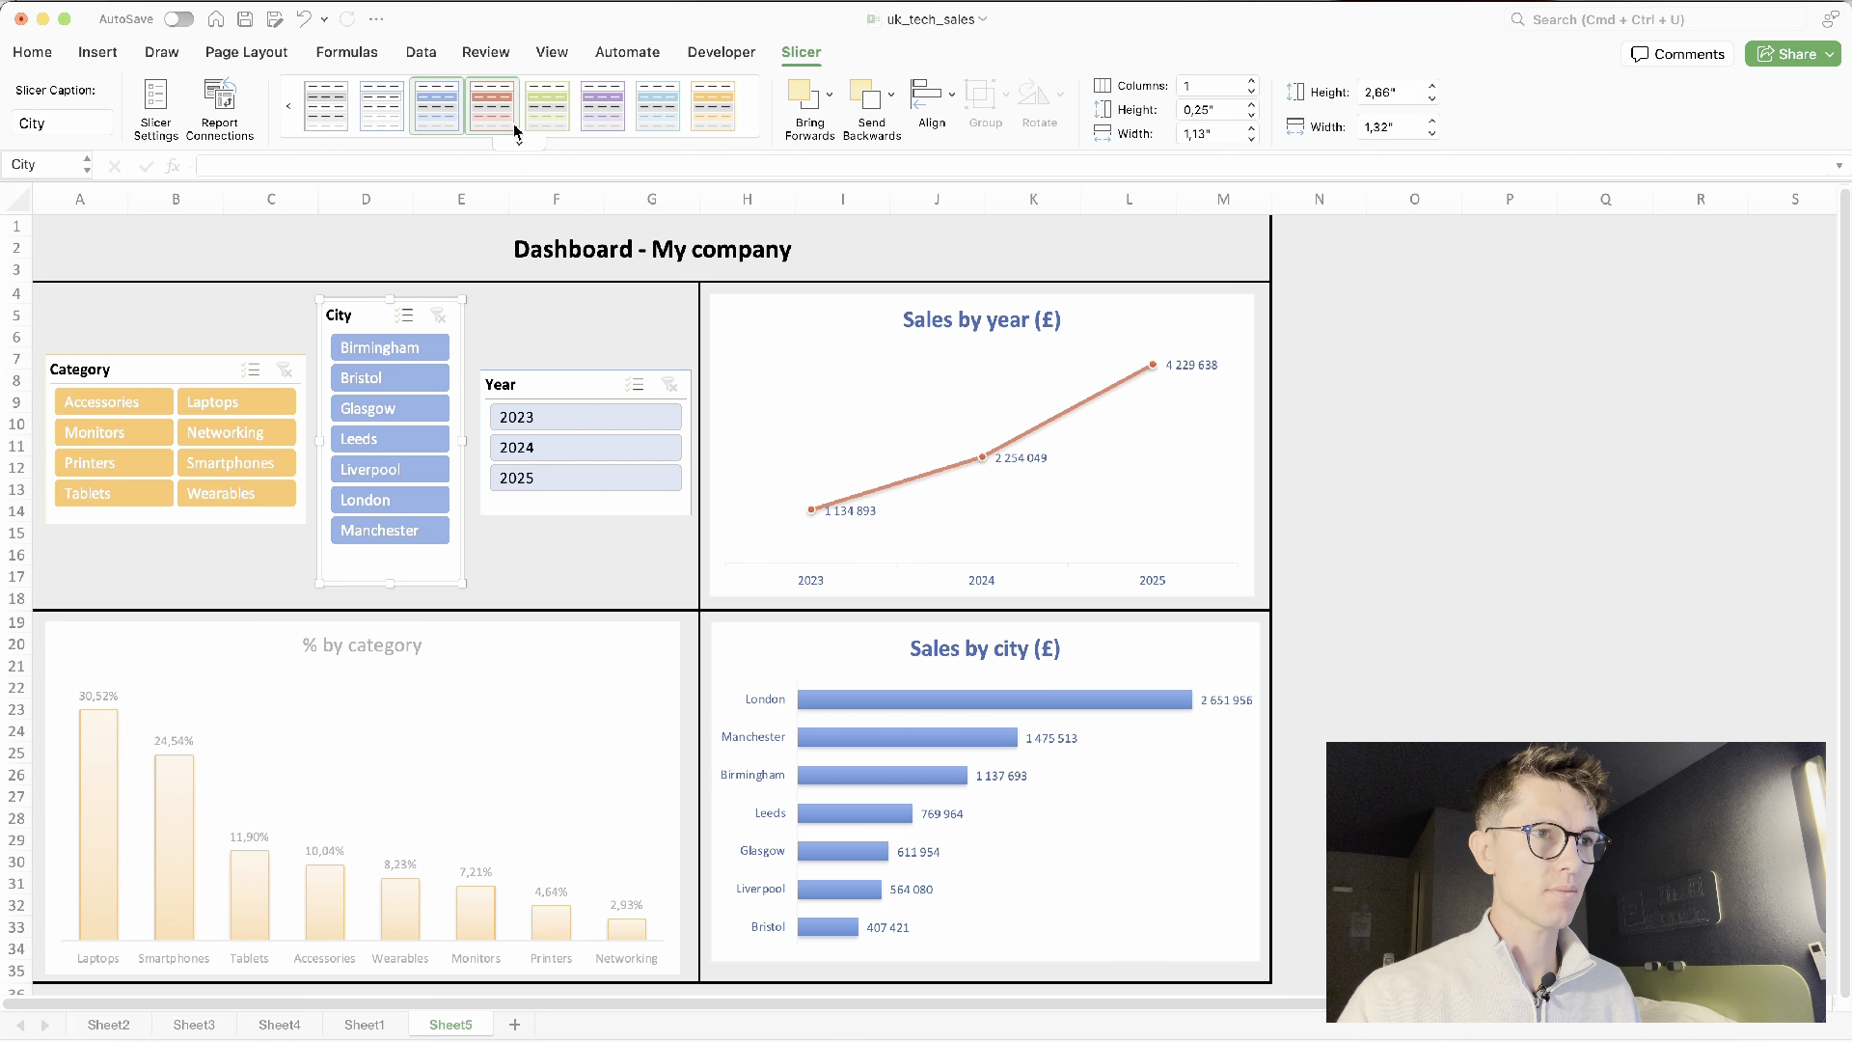
# Try the dark red-orange style on the City slicer and undo it
pyautogui.click(518, 144)
pyautogui.click(482, 395)
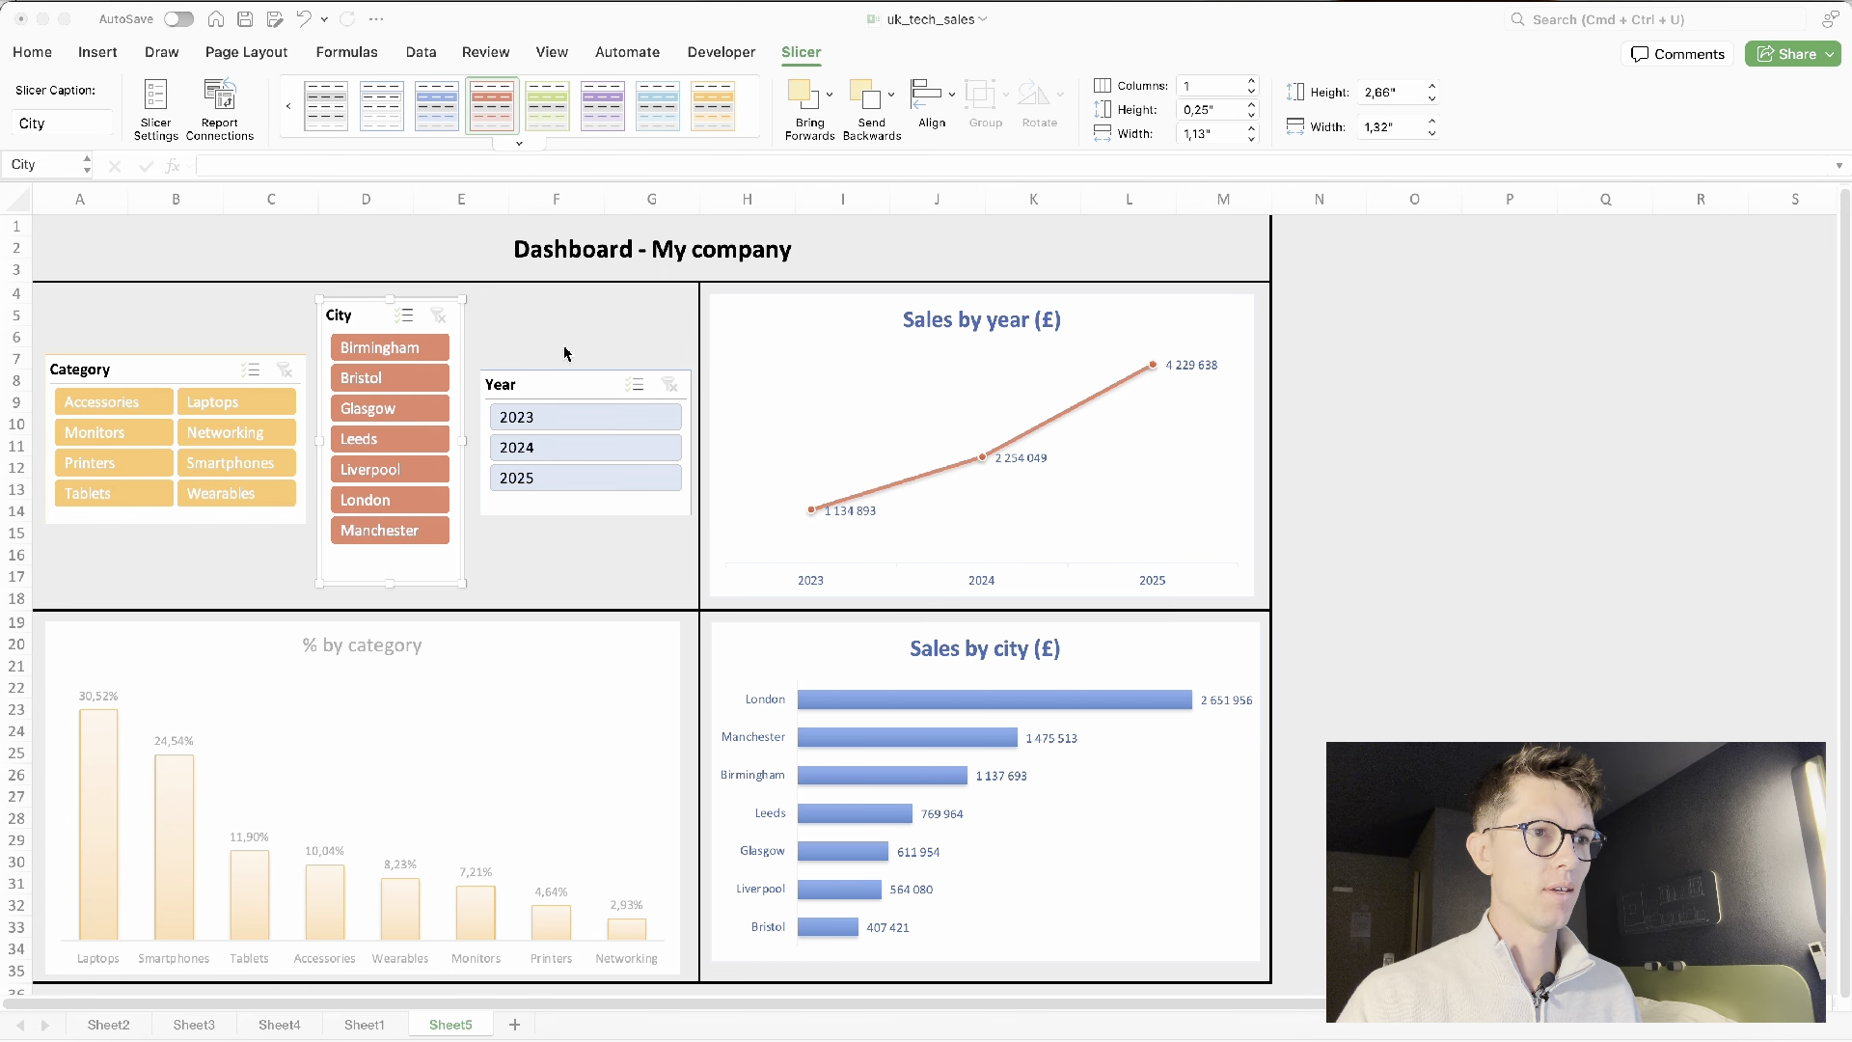
pyautogui.press('super+z')
# Apply the dark red-orange slicer style to the Year slicer
pyautogui.click(538, 382)
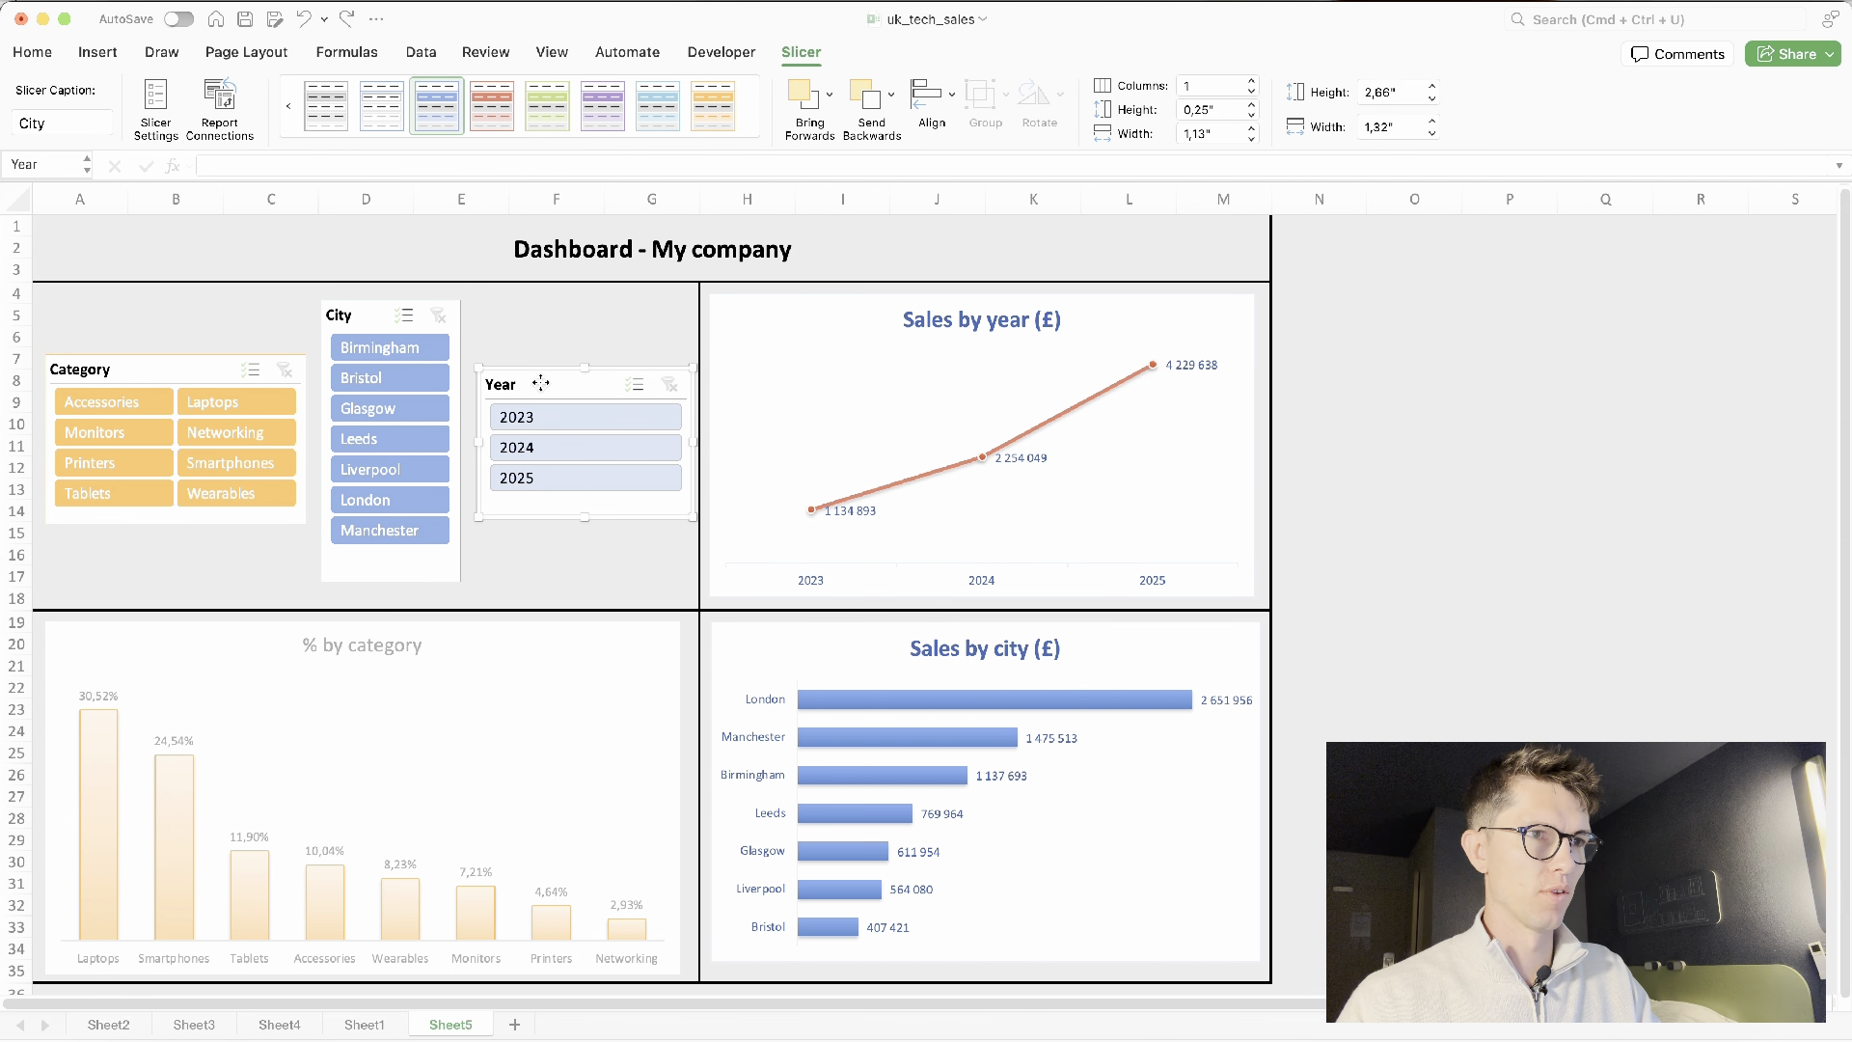
pyautogui.click(518, 144)
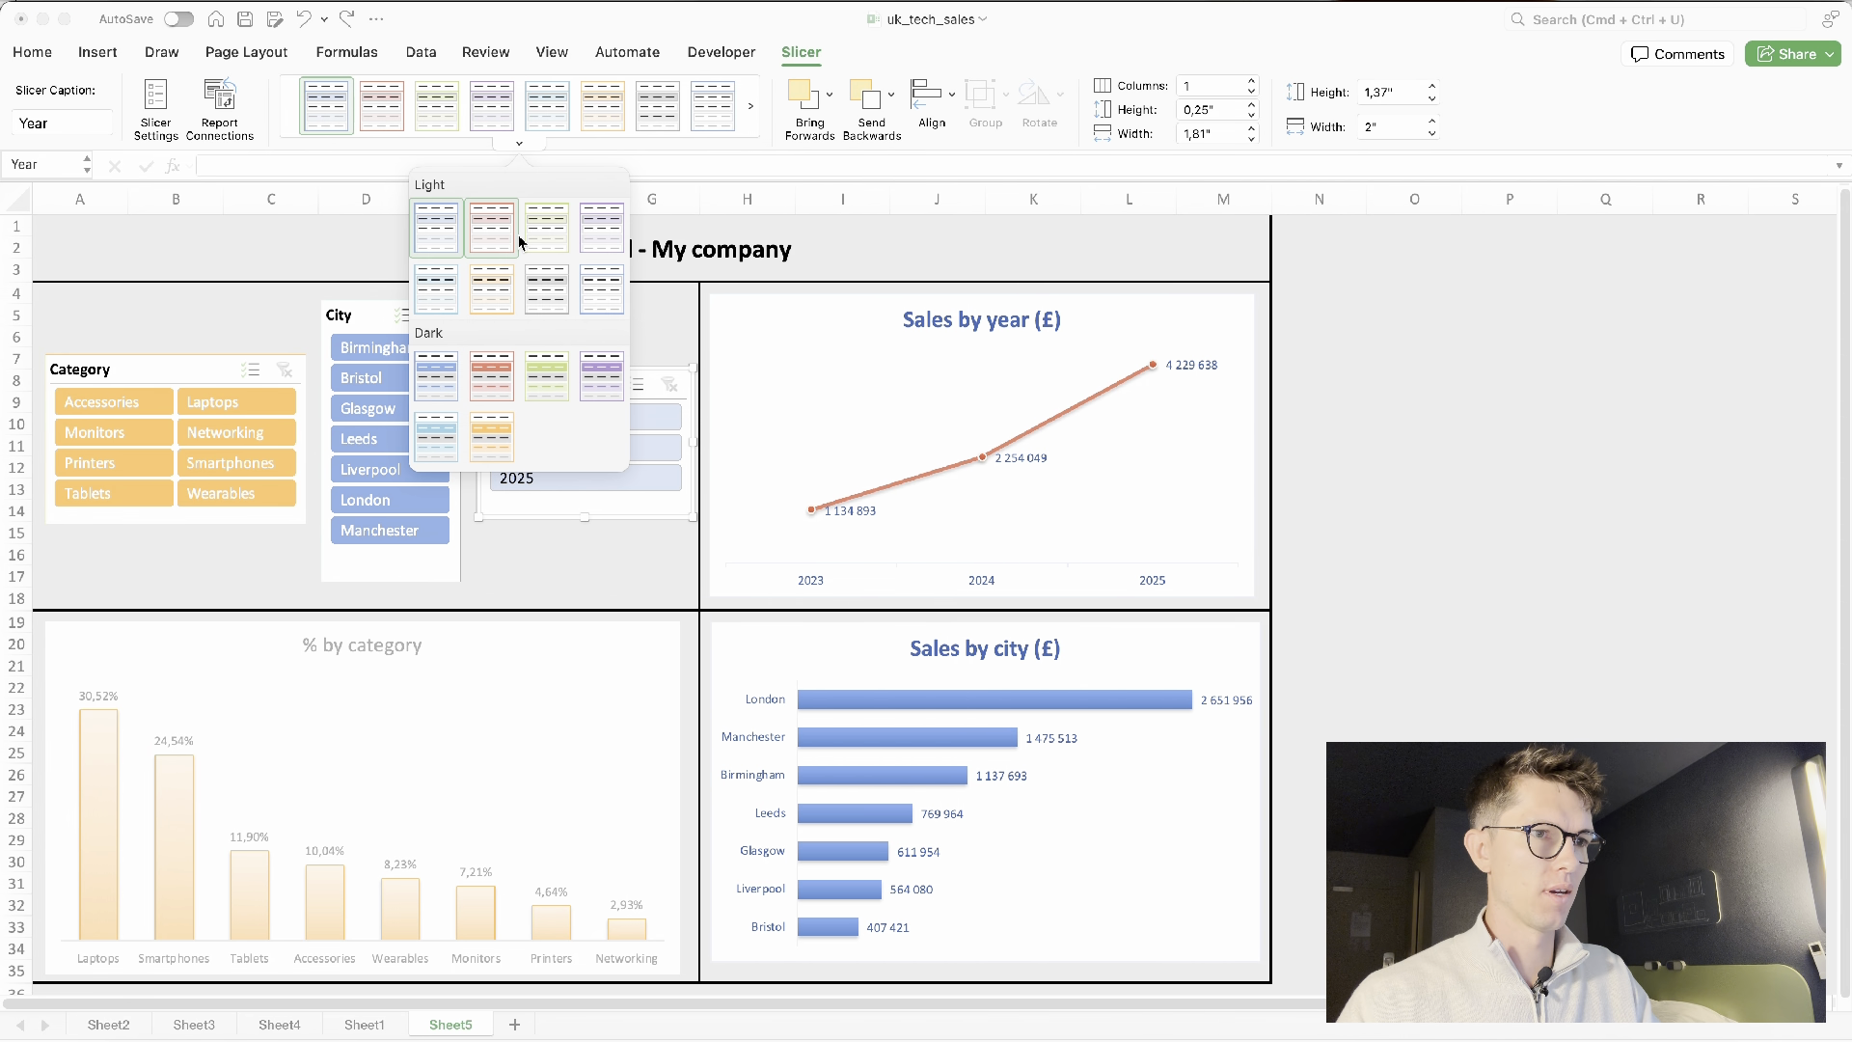
pyautogui.click(496, 384)
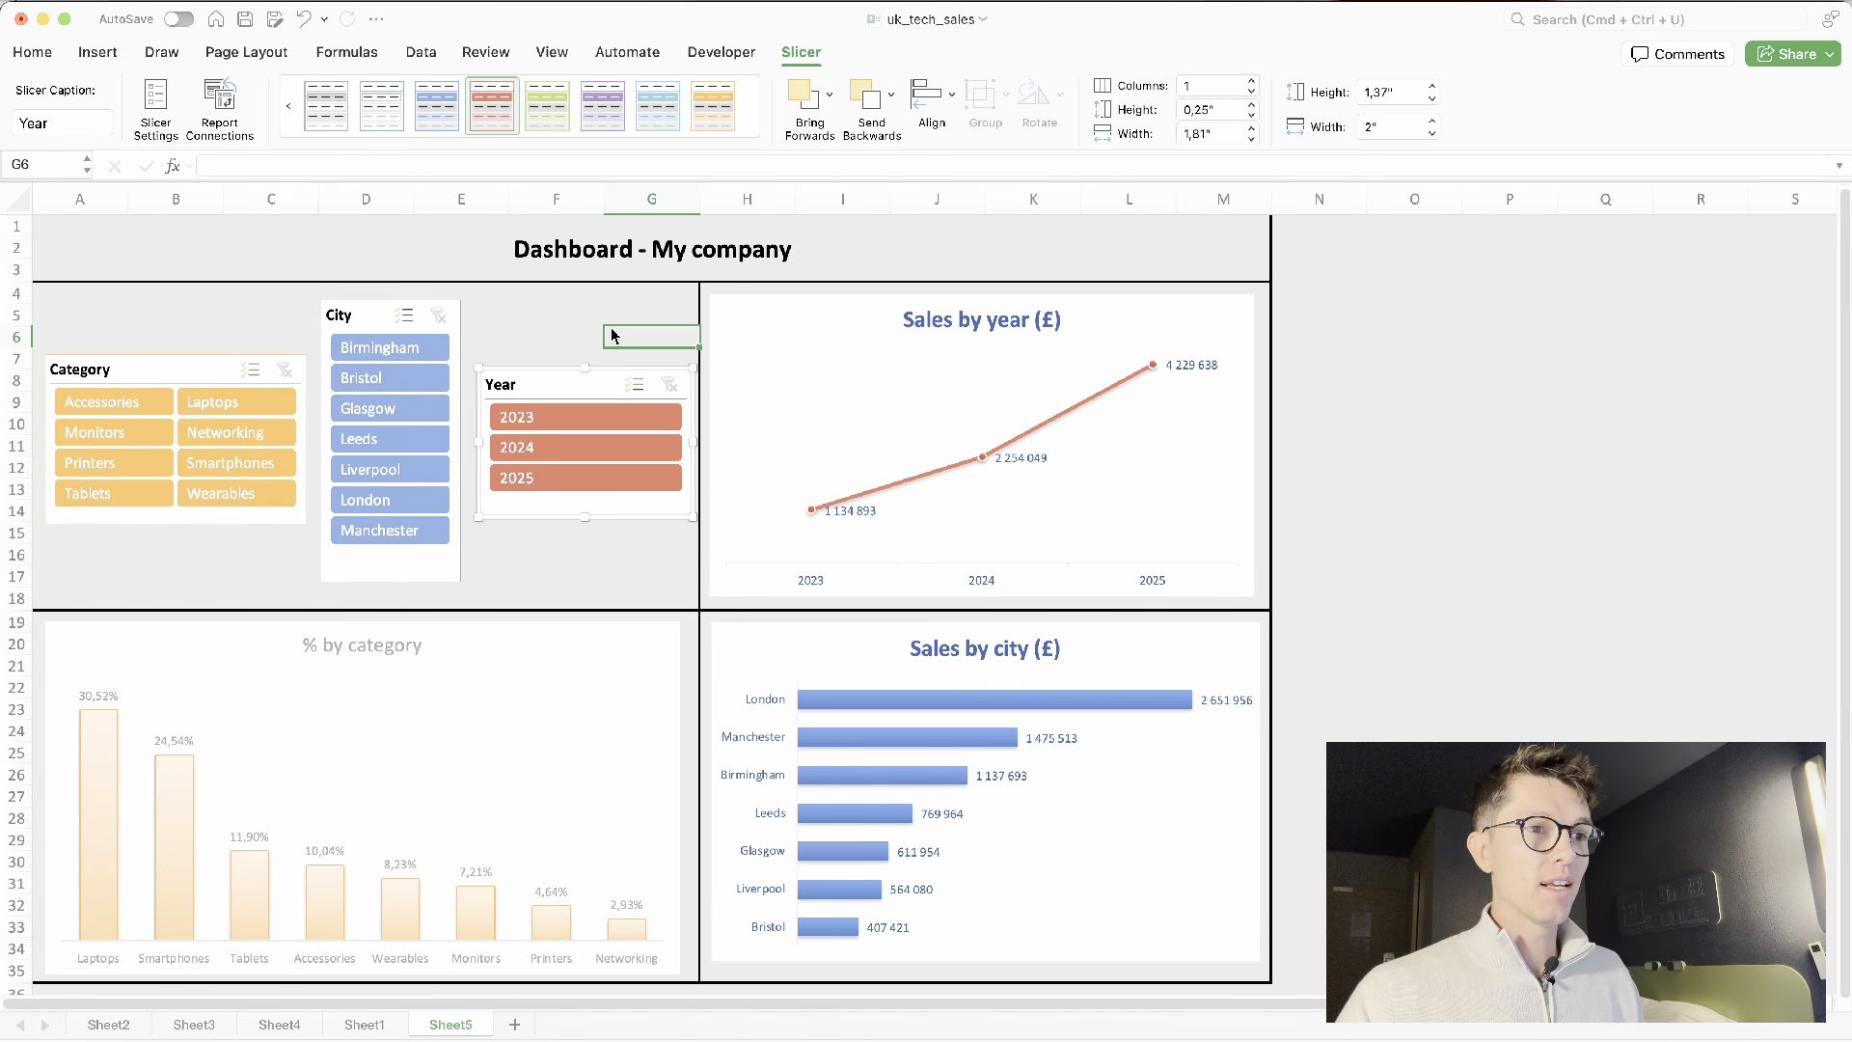
# Test the City slicer with Bristol and the Year slicer with 2023 and 2025, clearing each filter
pyautogui.click(612, 330)
pyautogui.click(421, 386)
pyautogui.click(521, 418)
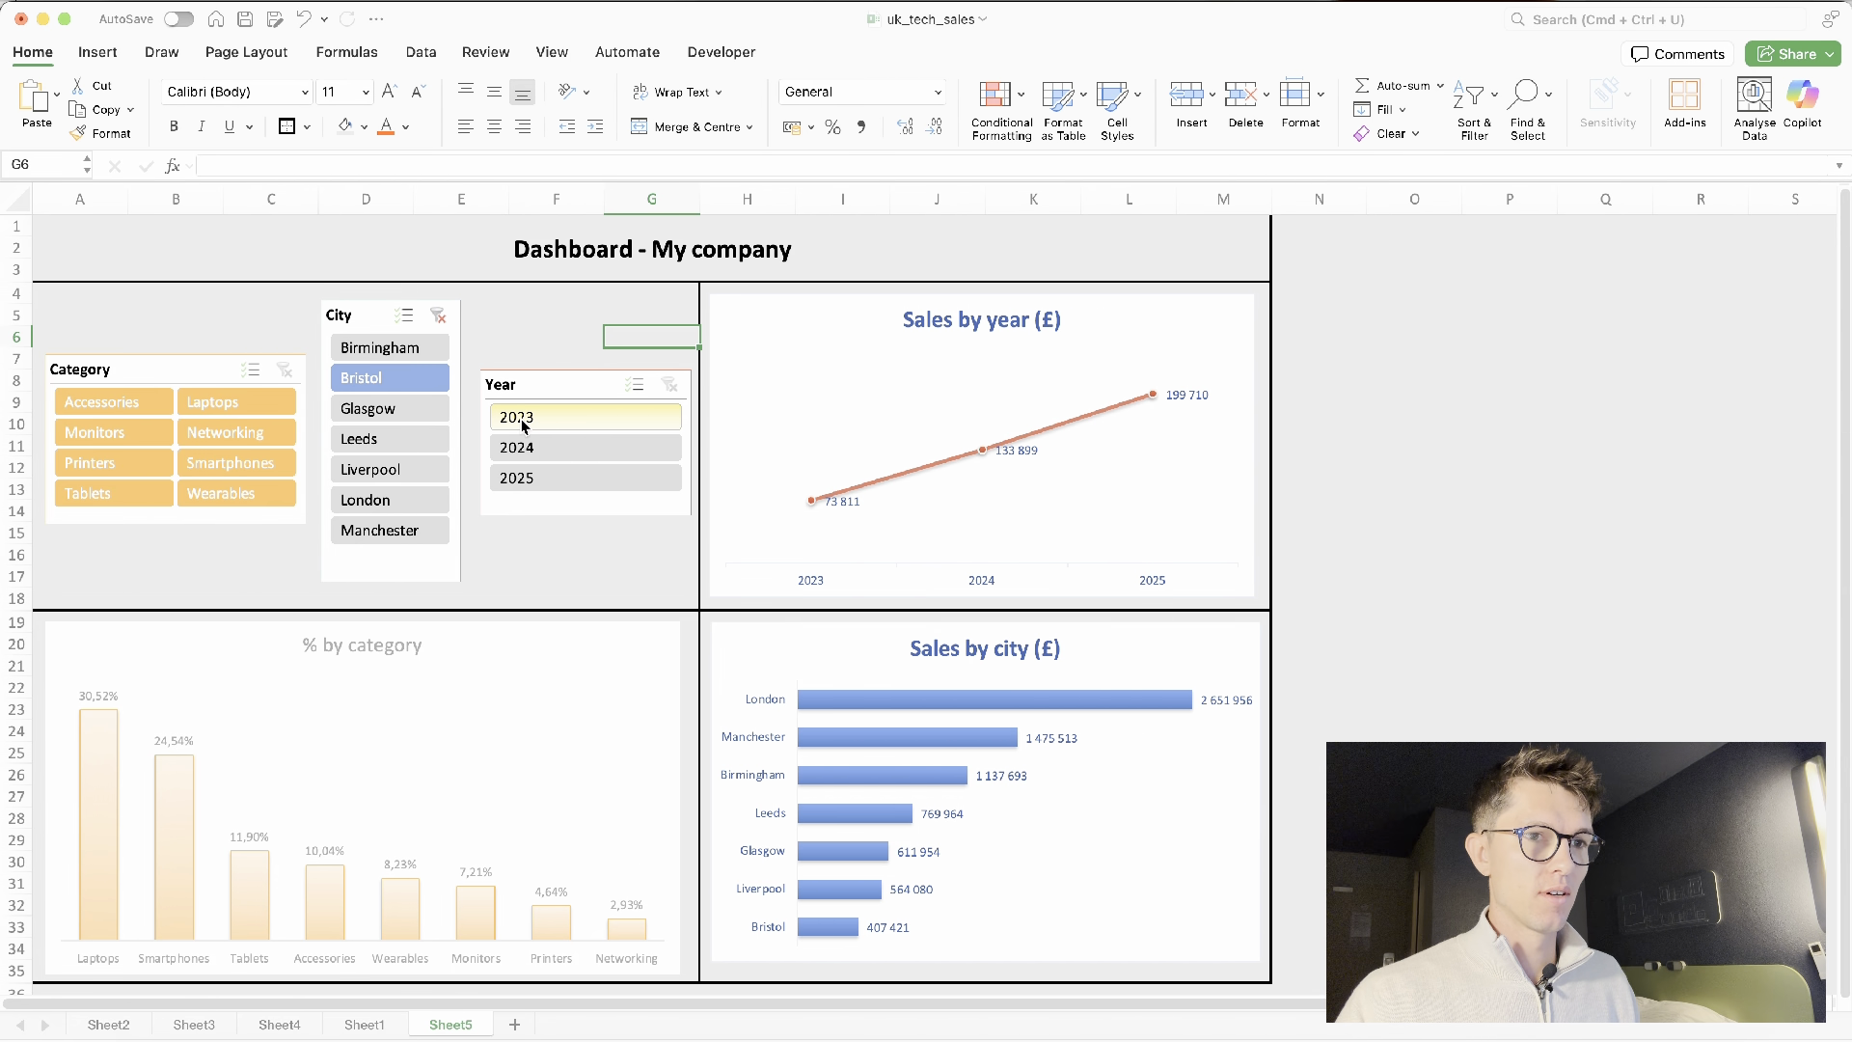
pyautogui.click(670, 388)
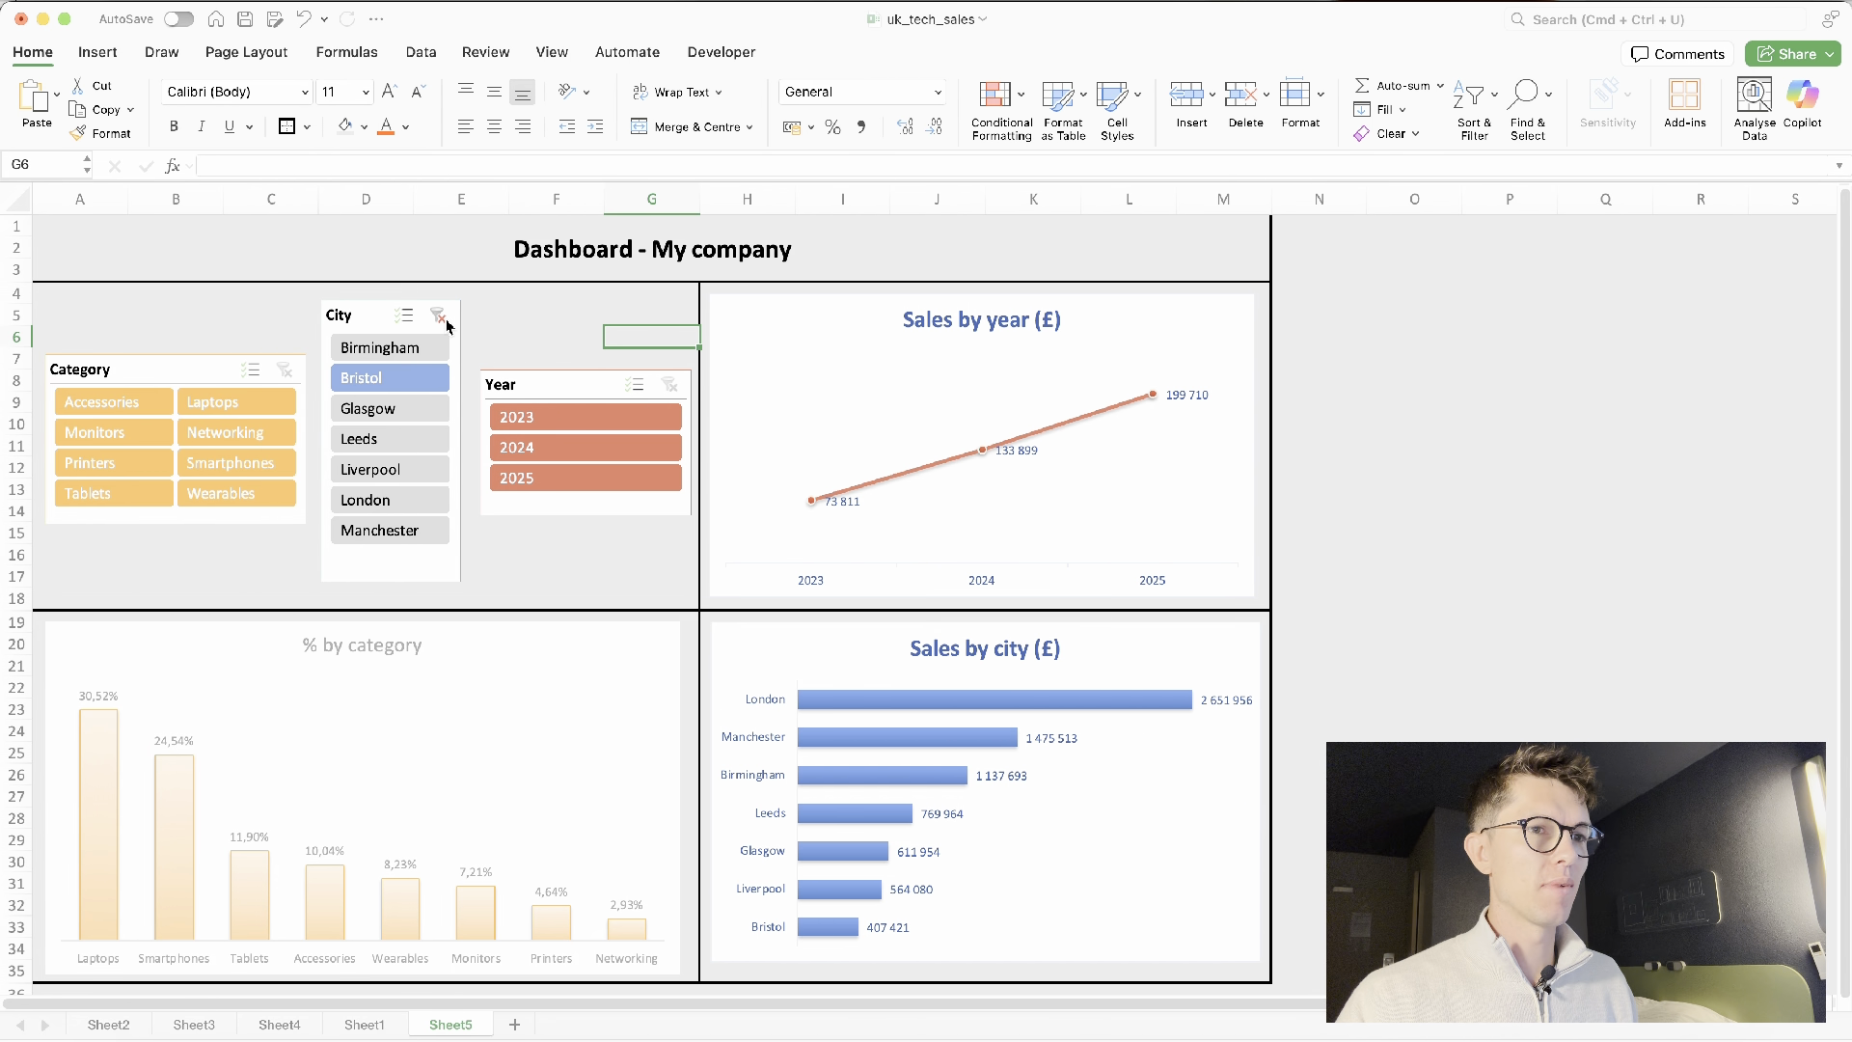
pyautogui.click(446, 324)
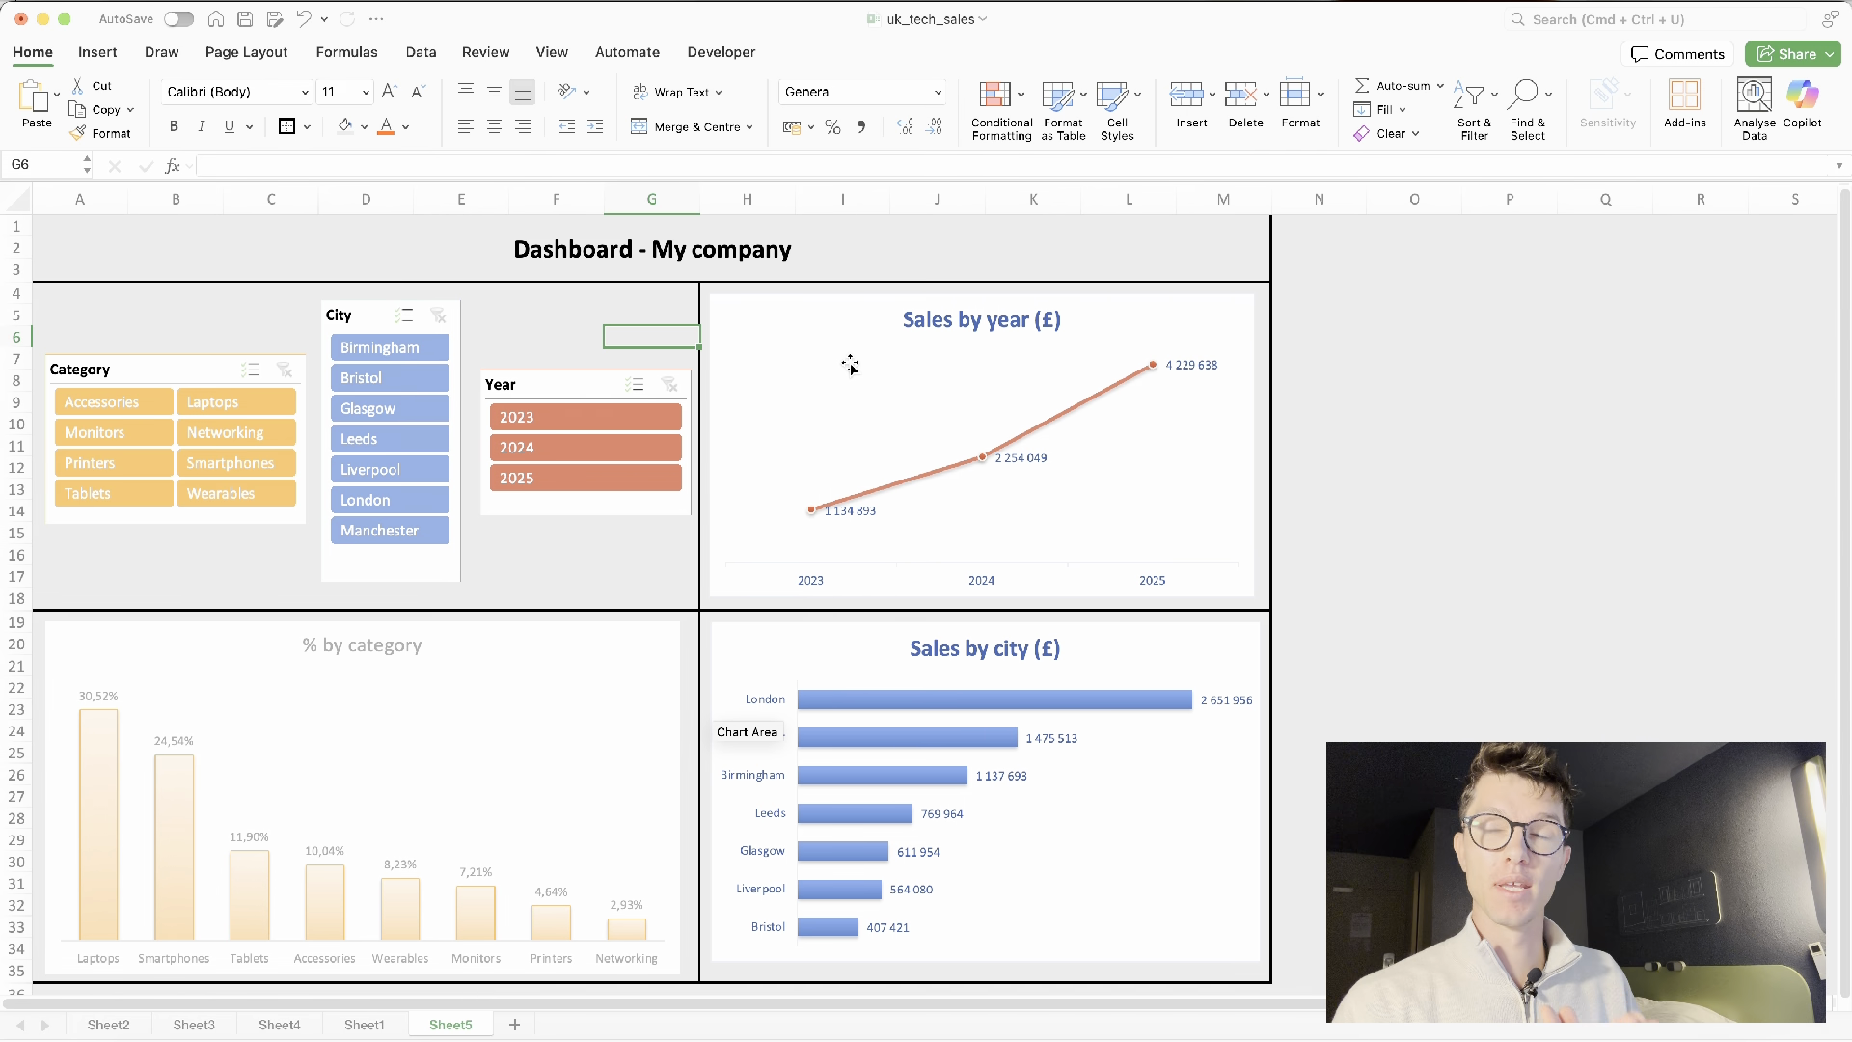
pyautogui.click(593, 479)
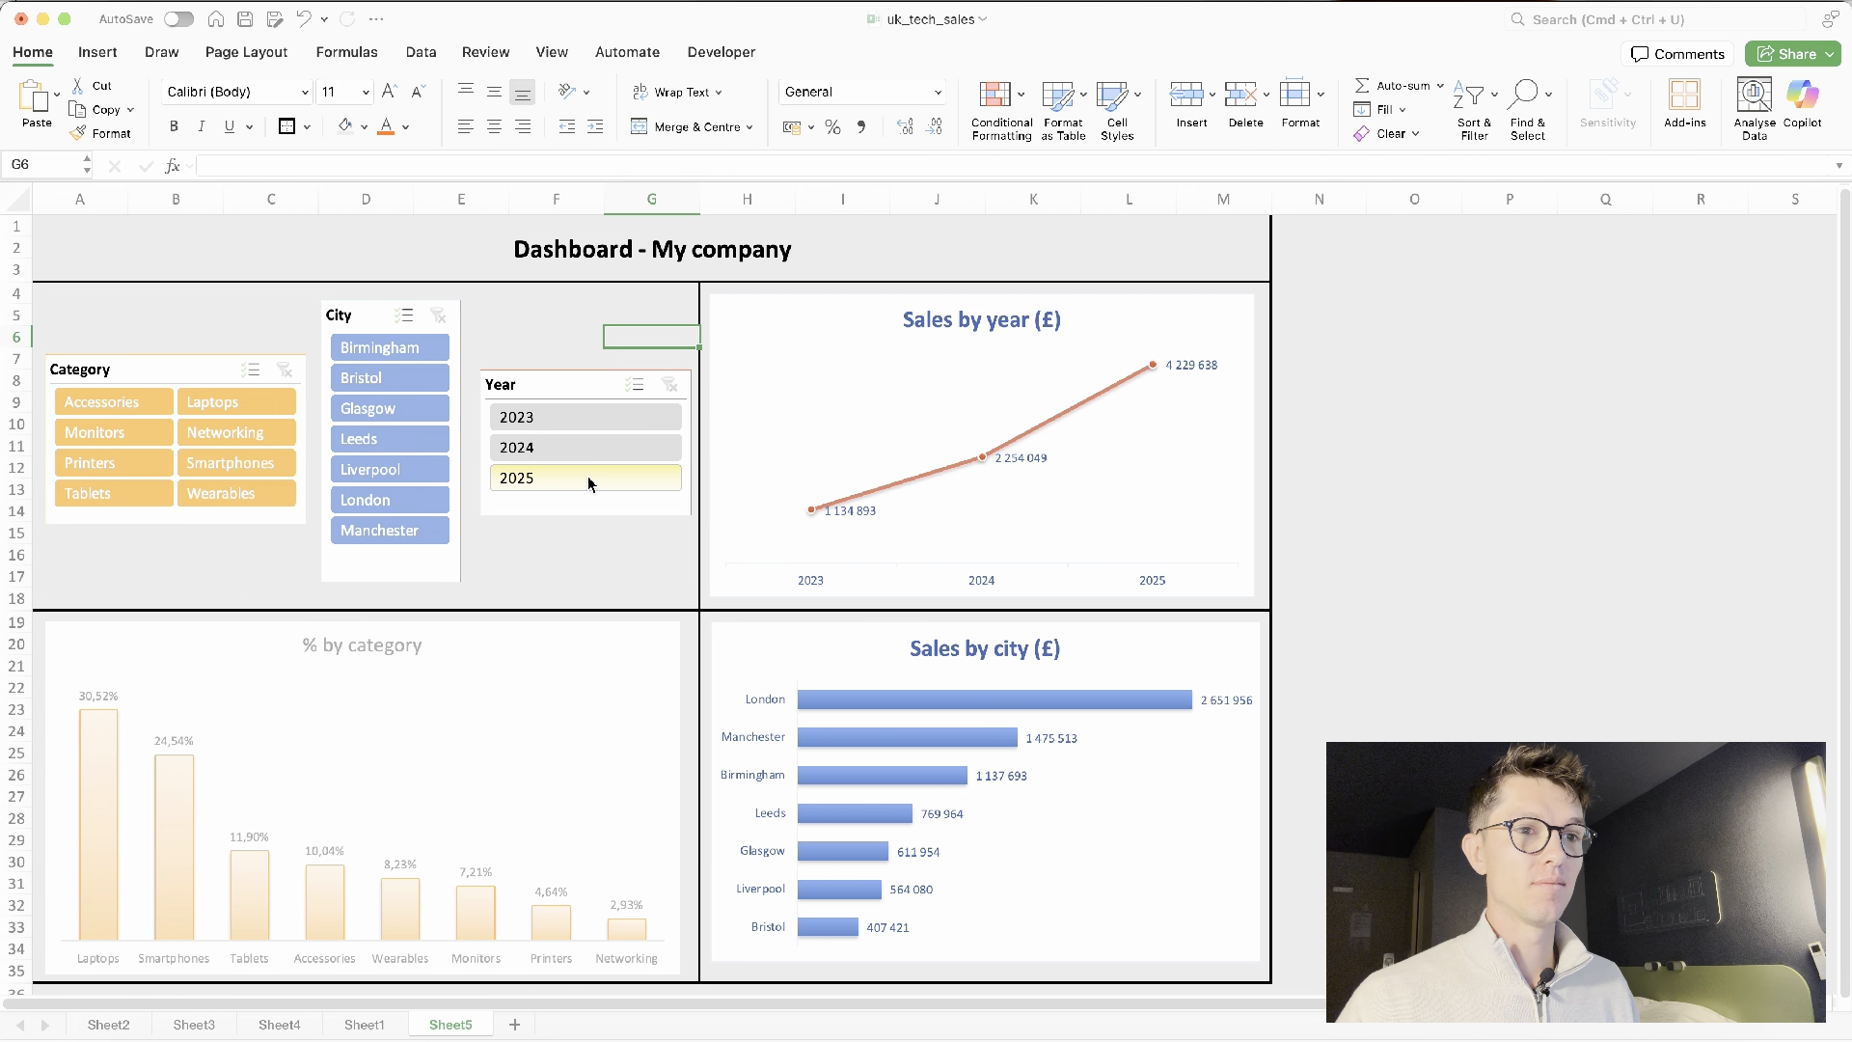
pyautogui.click(670, 386)
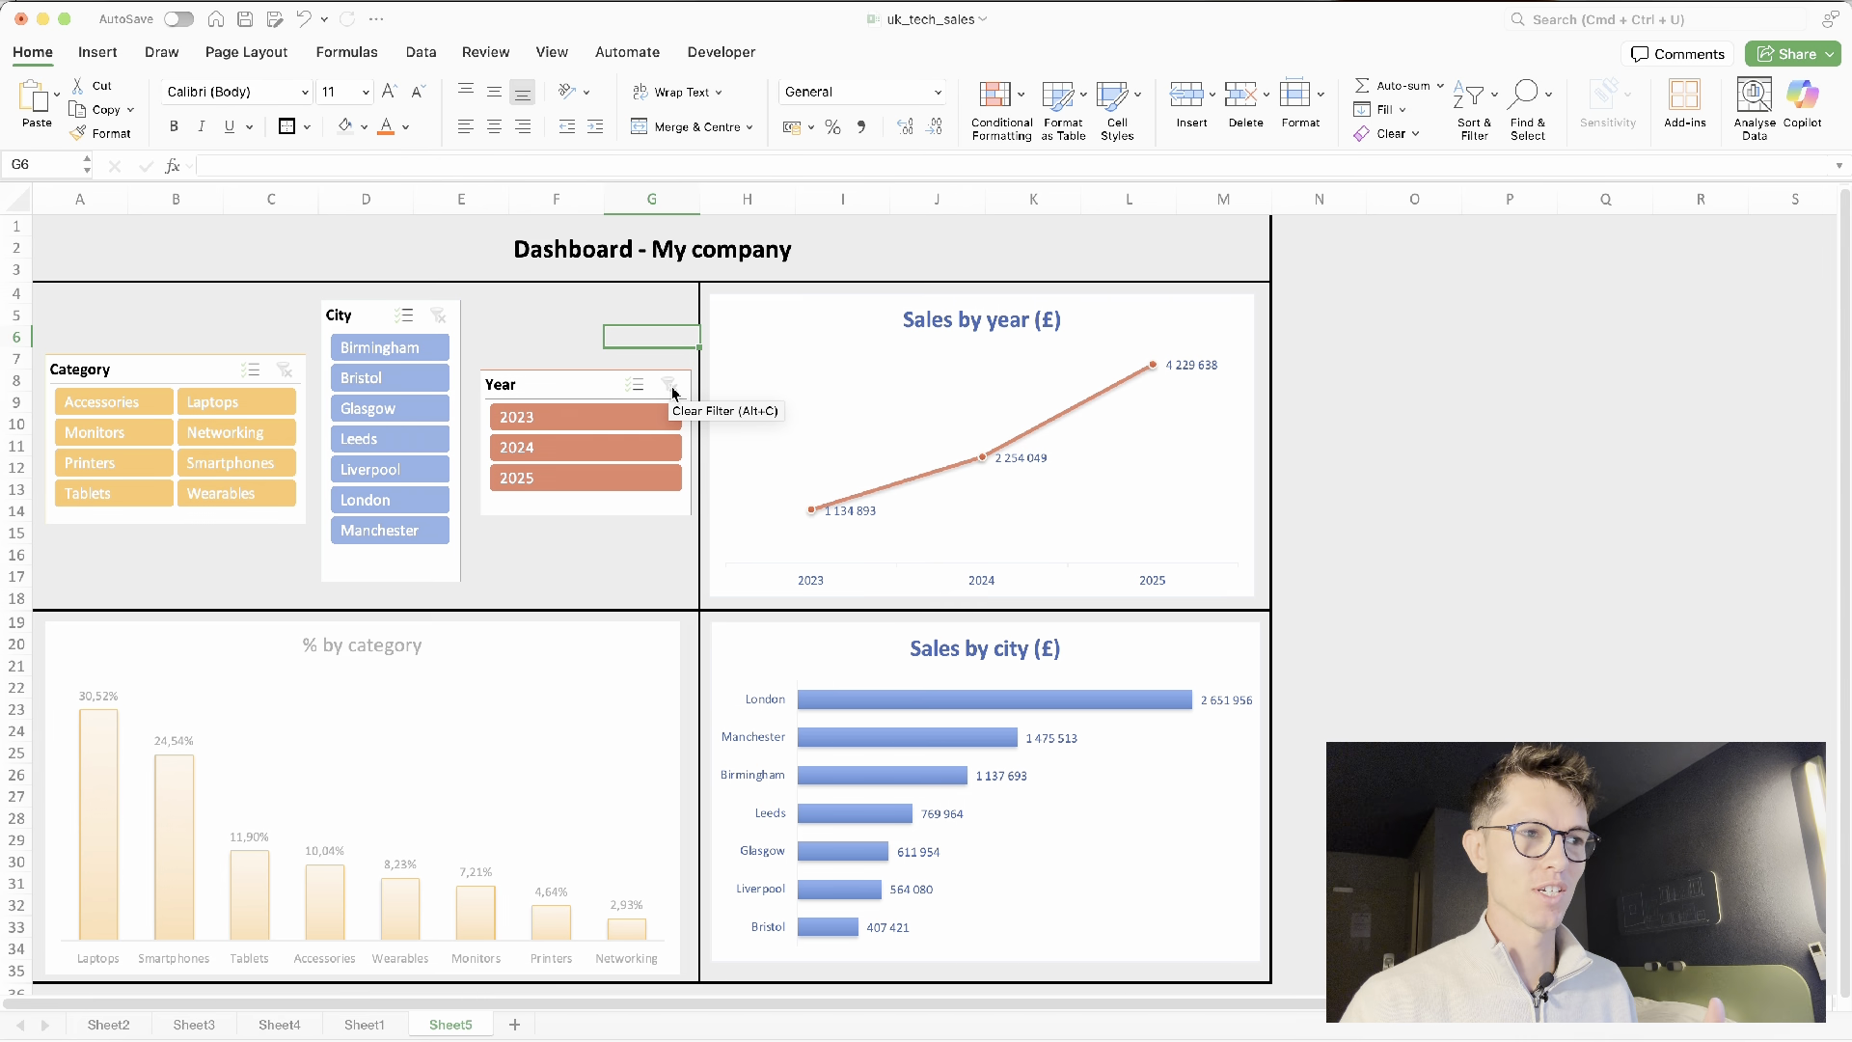
# Set the Year slicer's report connections to PivotTable10 and PivotTable12, disconnecting PivotTable11
pyautogui.click(160, 370)
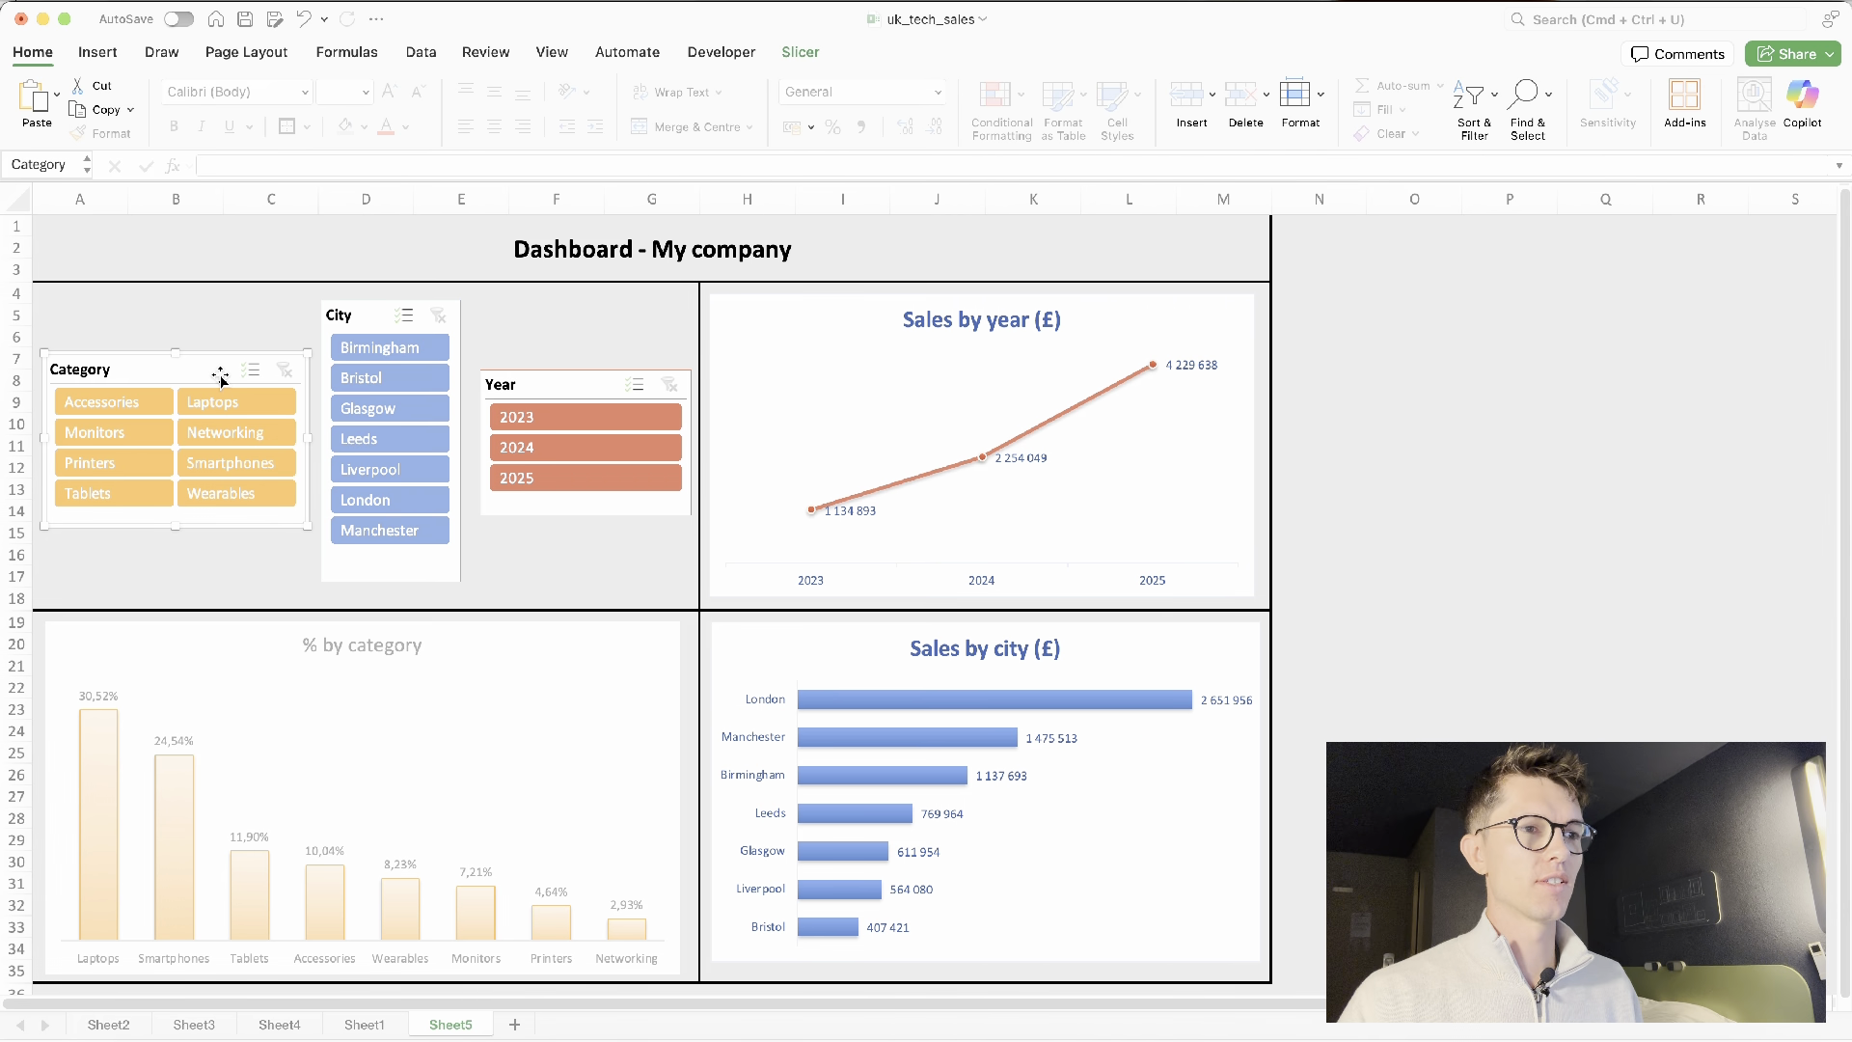
pyautogui.click(545, 381)
pyautogui.click(801, 53)
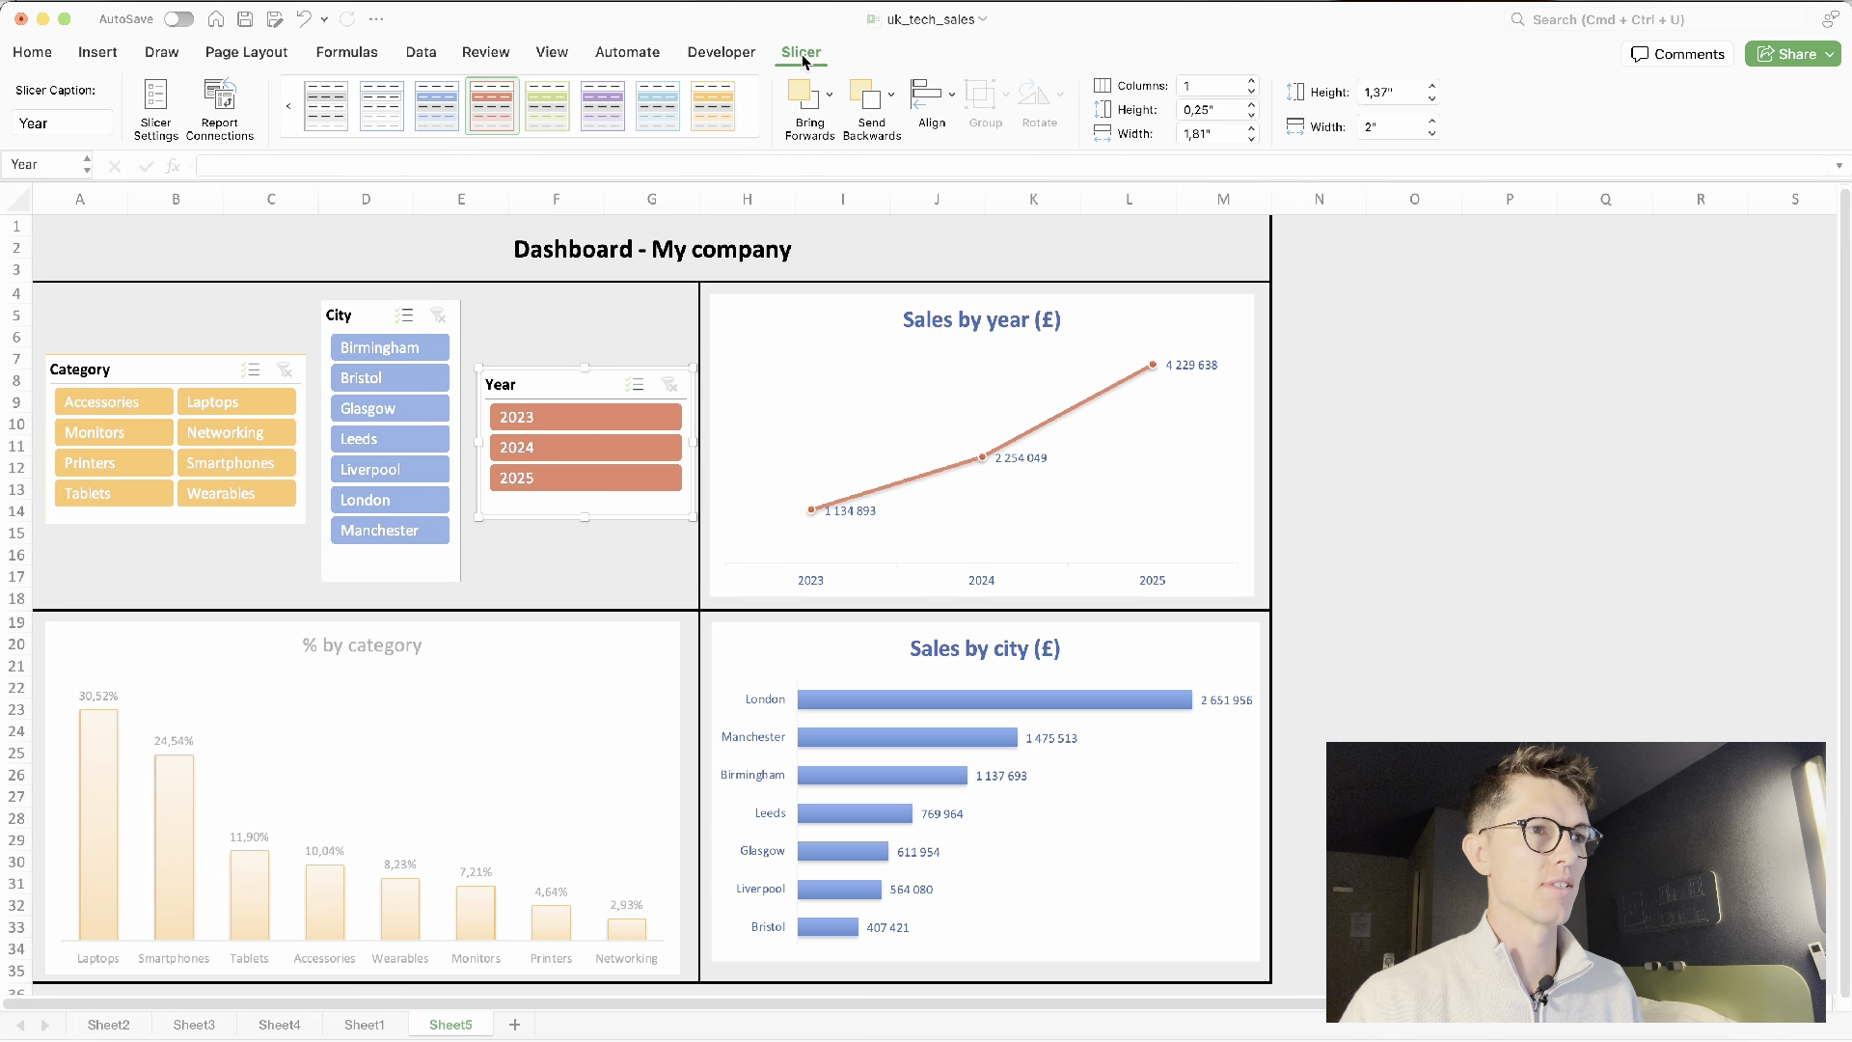
pyautogui.click(231, 104)
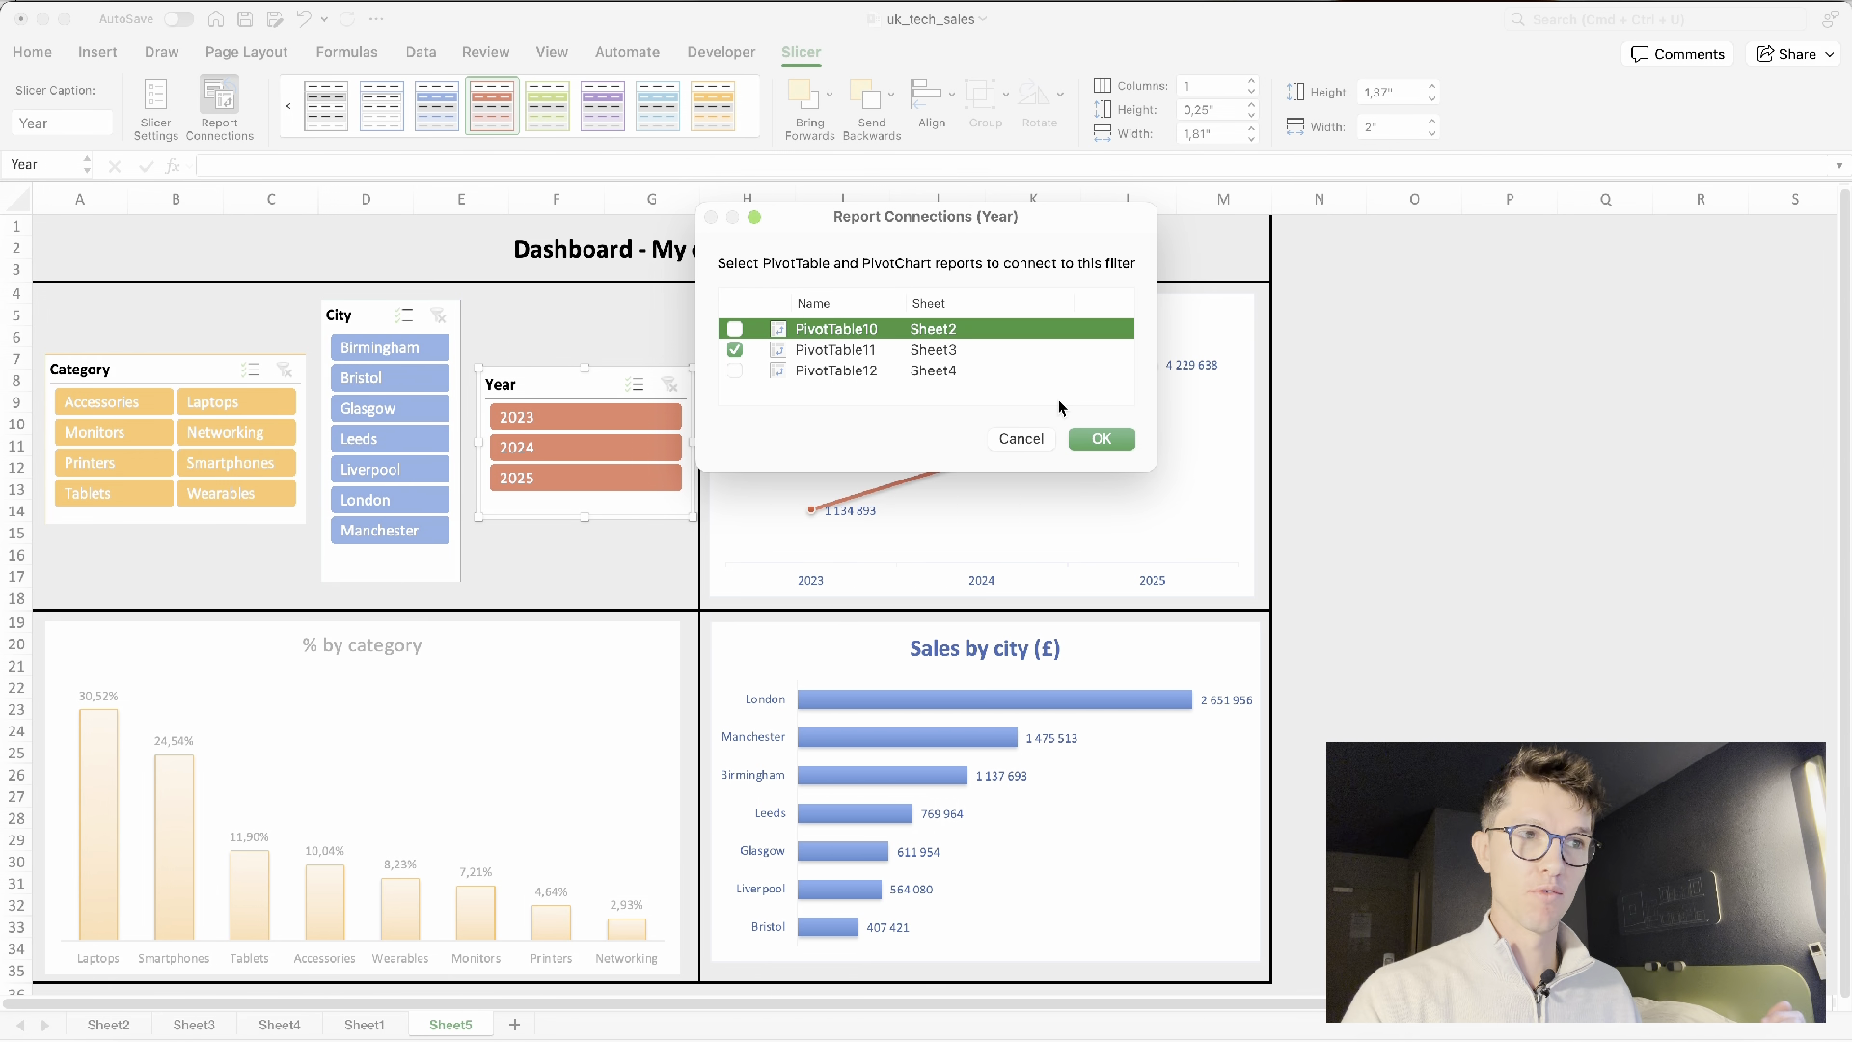
pyautogui.click(736, 351)
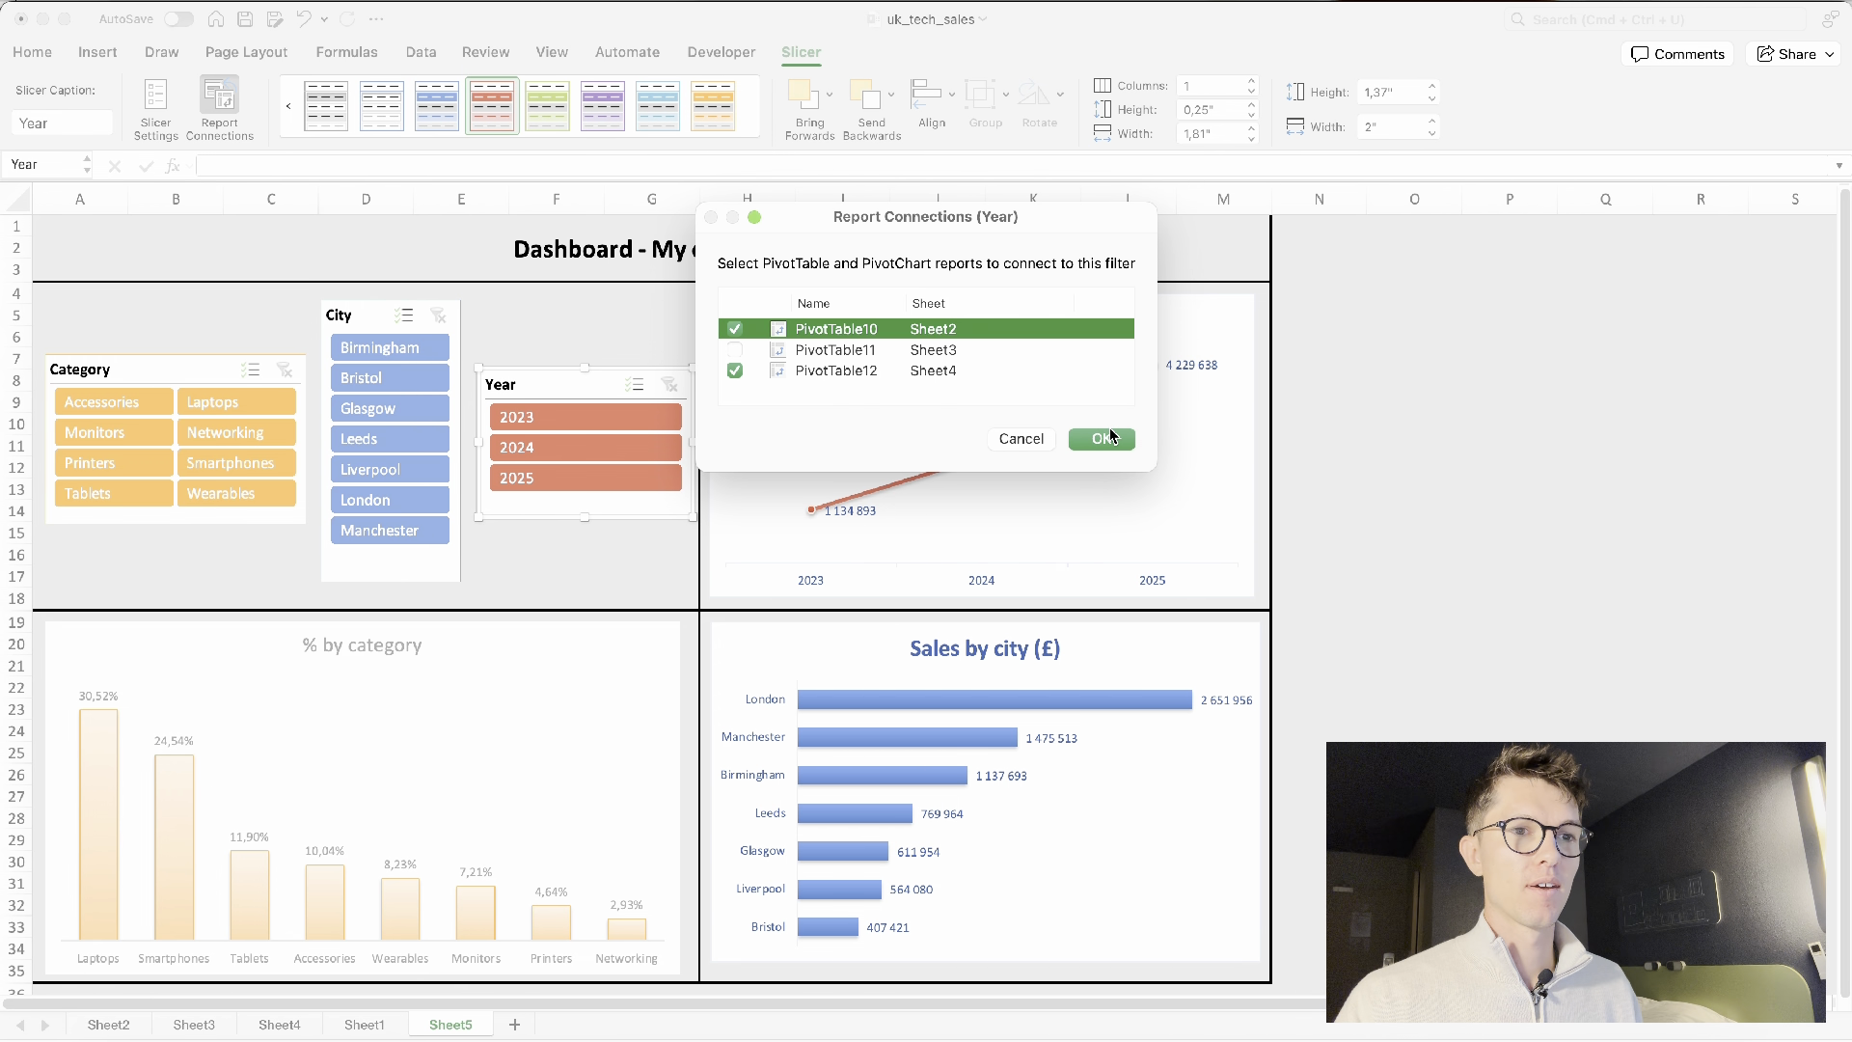
pyautogui.click(1104, 439)
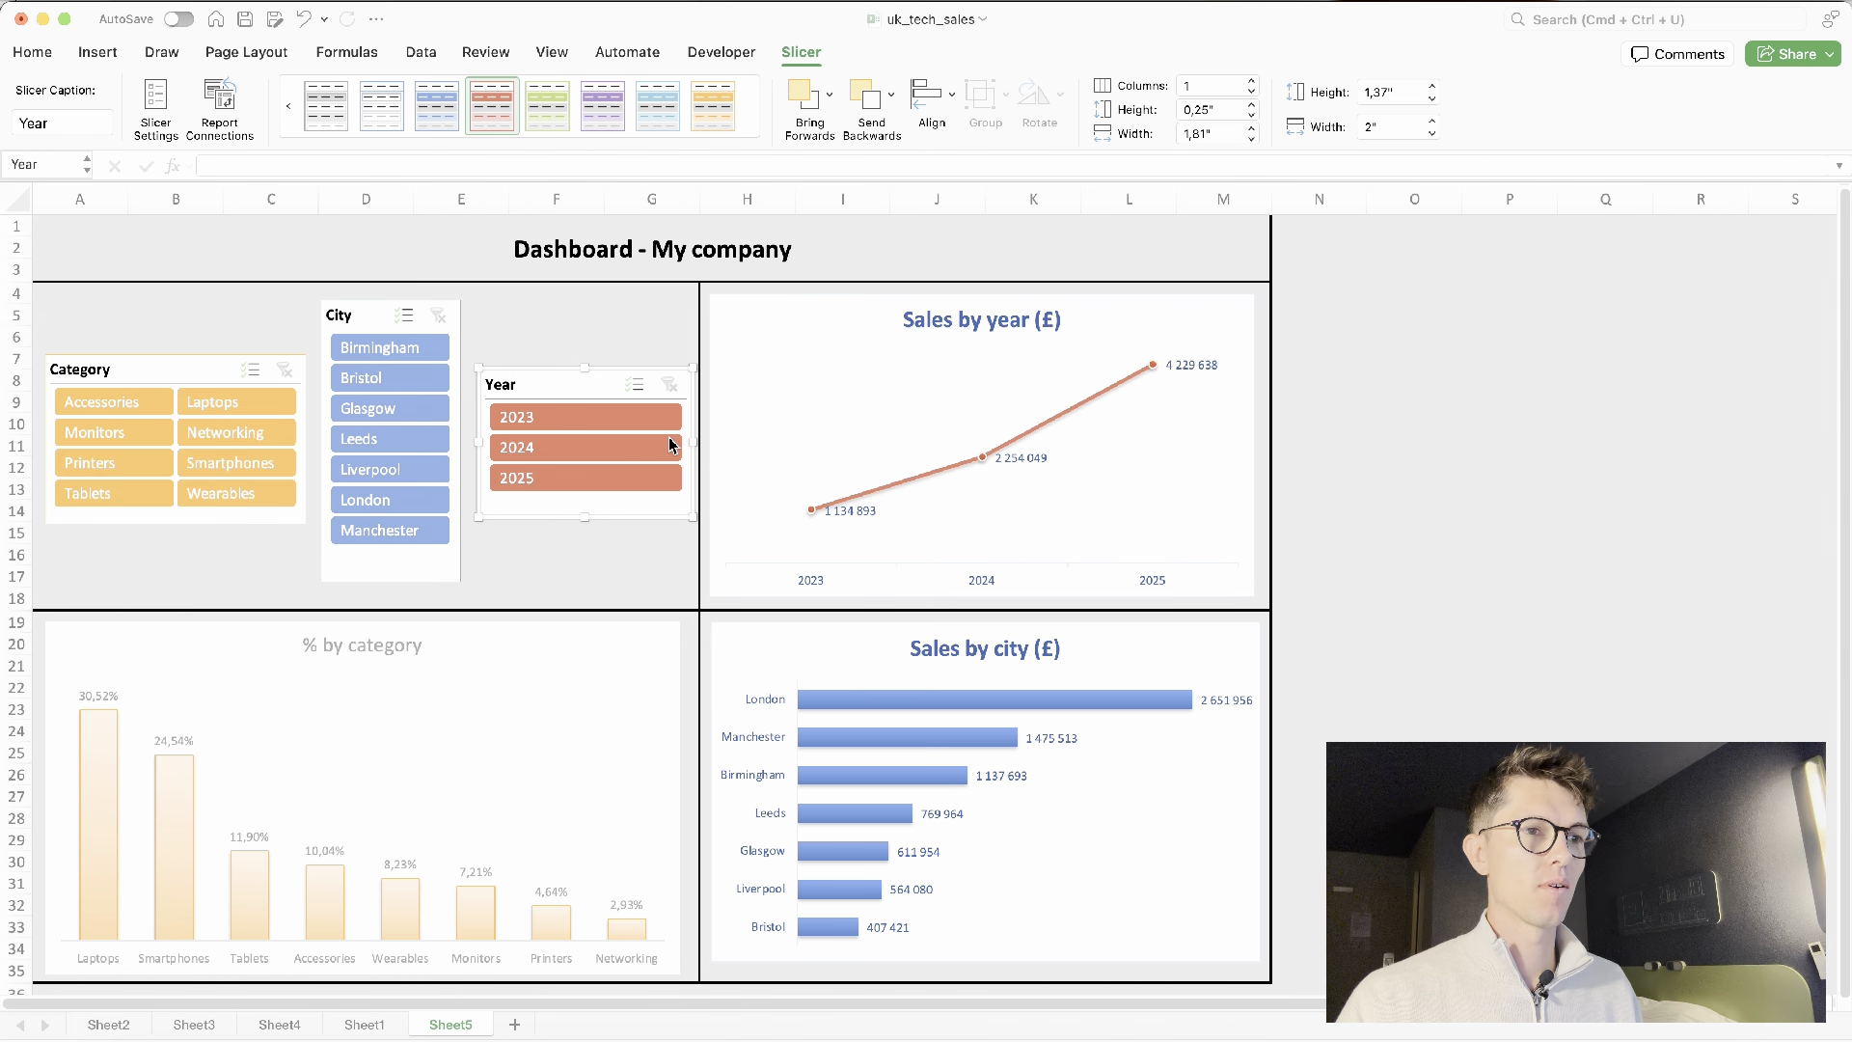
# Test the Year slicer by filtering the dashboard to 2025, 2024 and 2023, and clear the filter
pyautogui.click(627, 448)
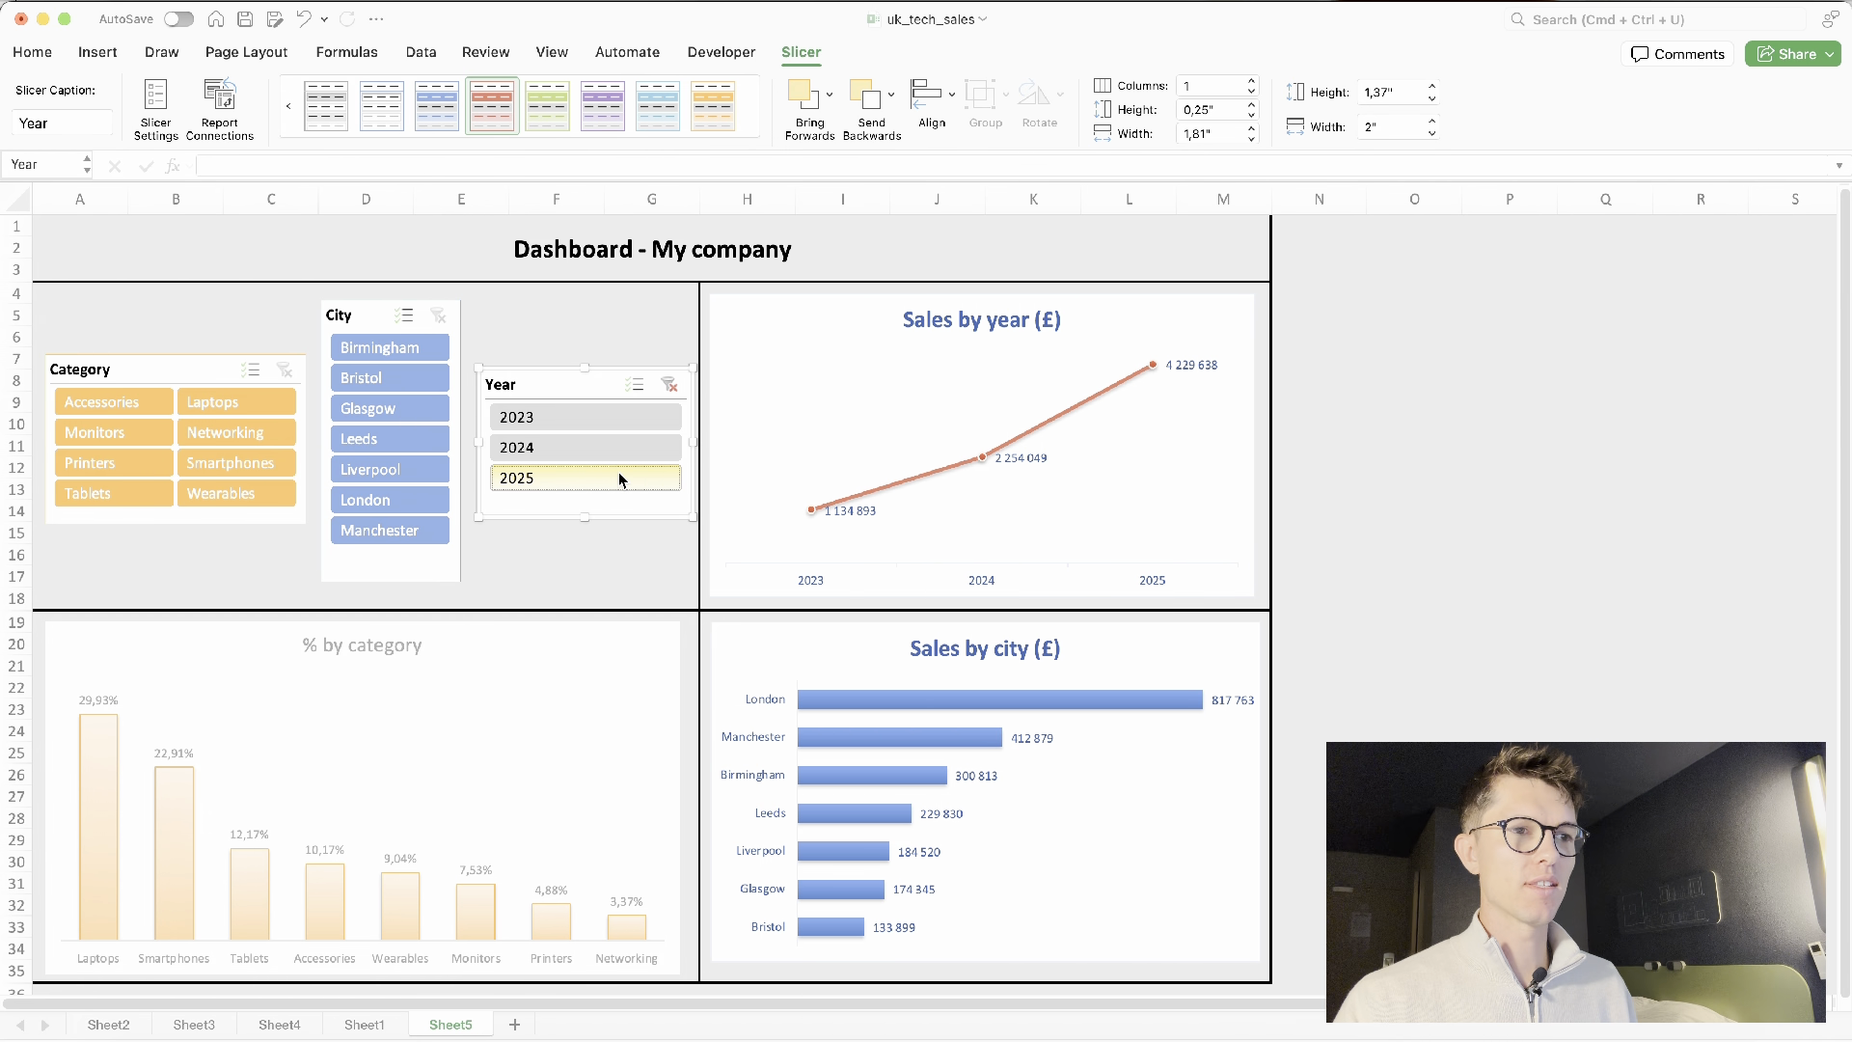
pyautogui.click(621, 480)
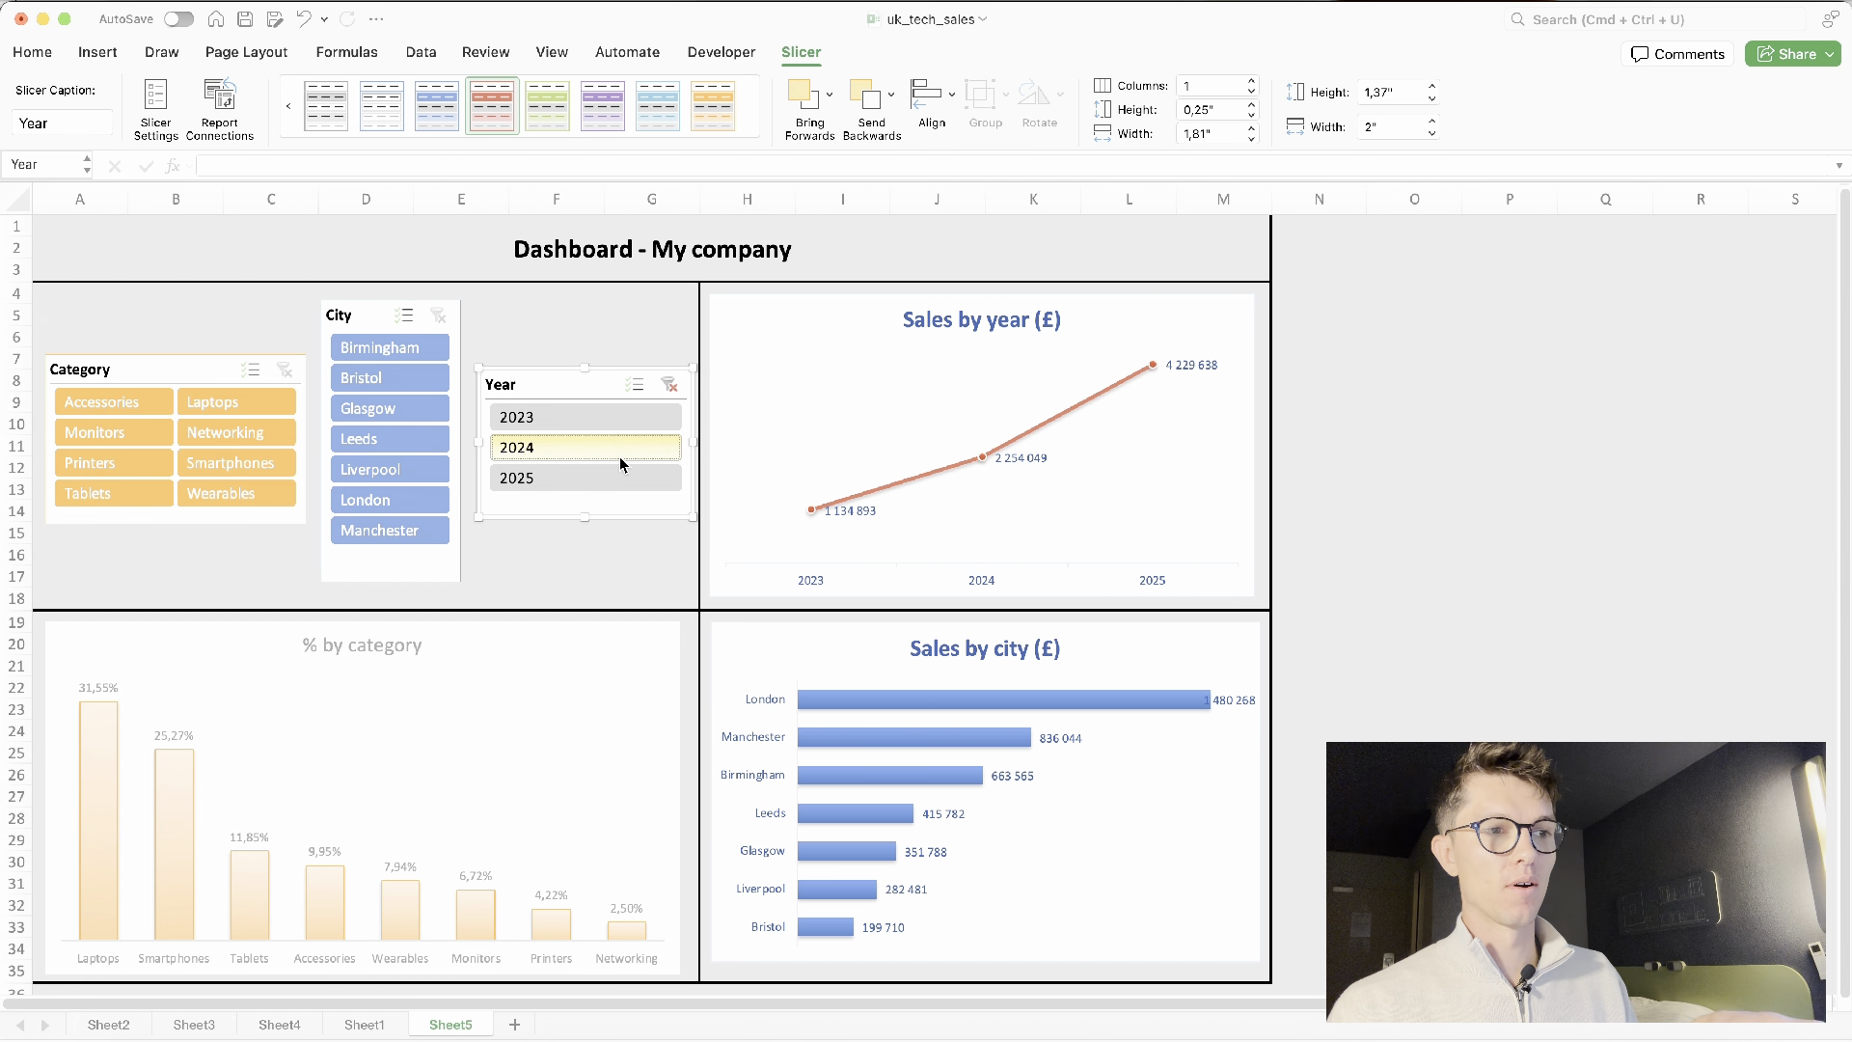
pyautogui.click(621, 459)
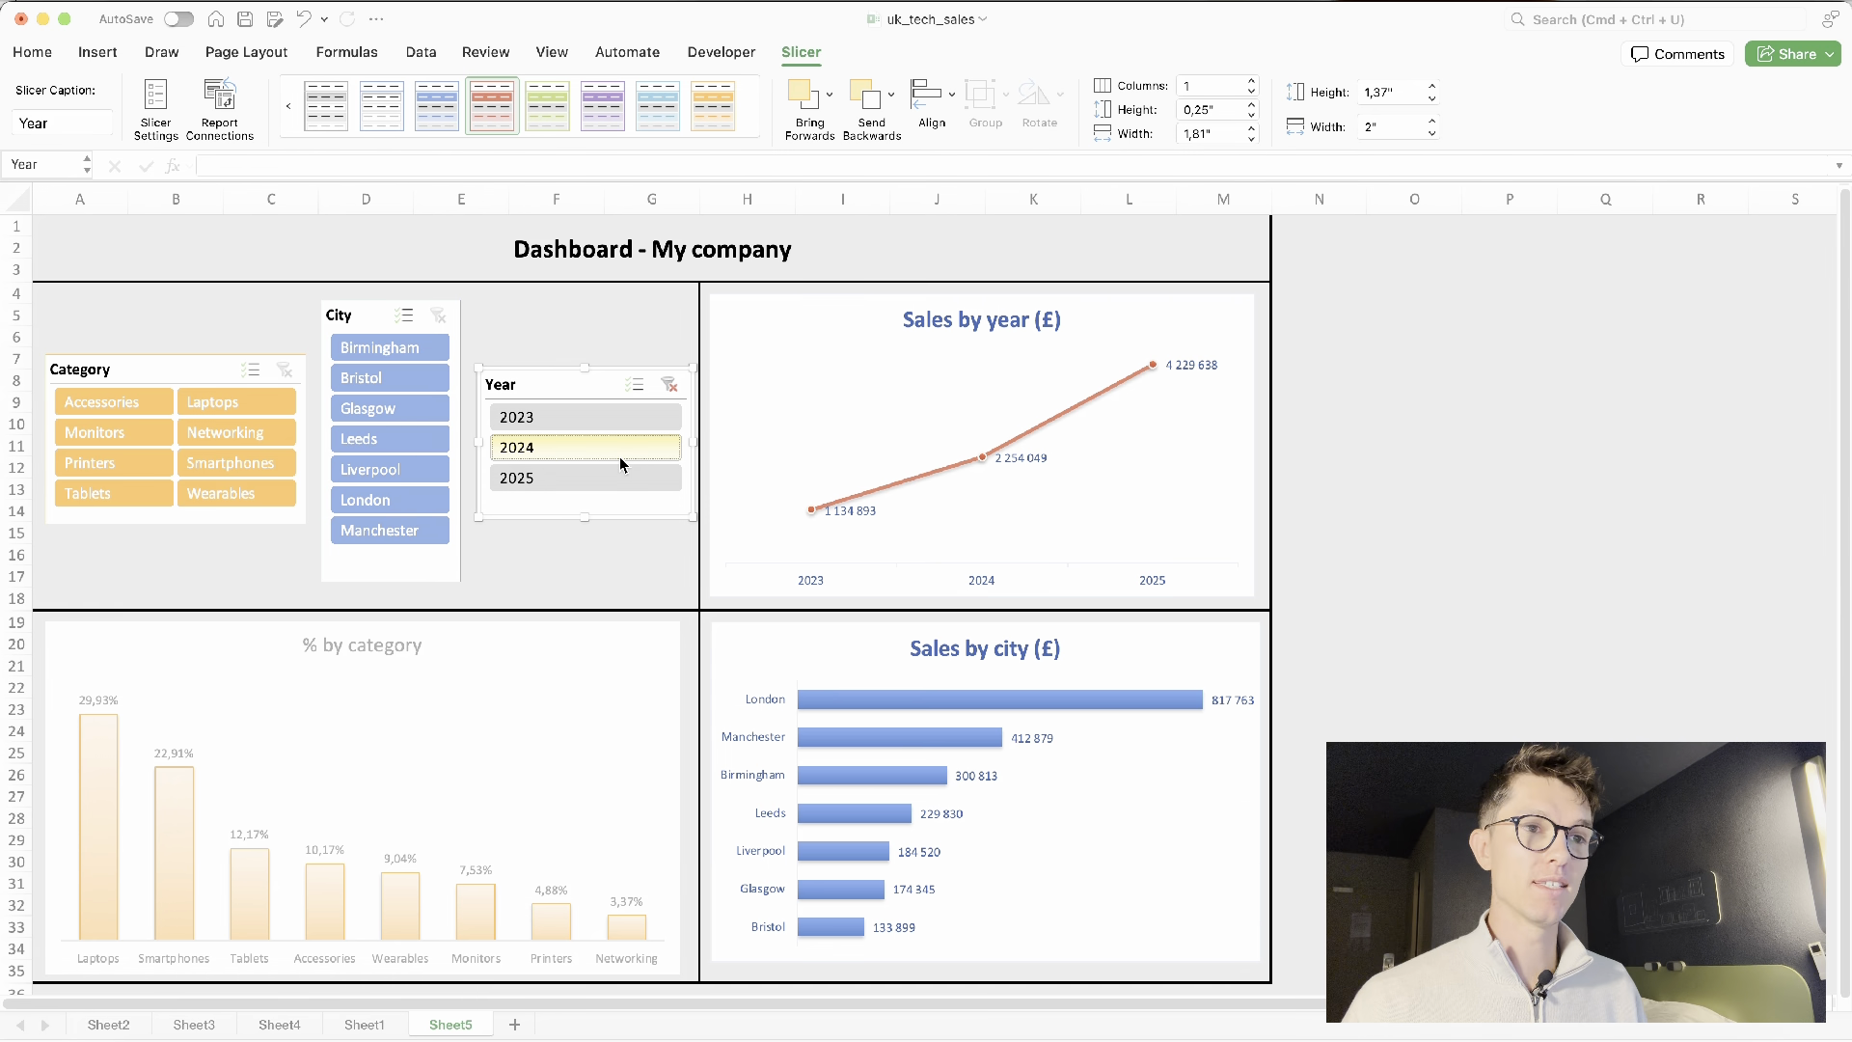
pyautogui.click(627, 418)
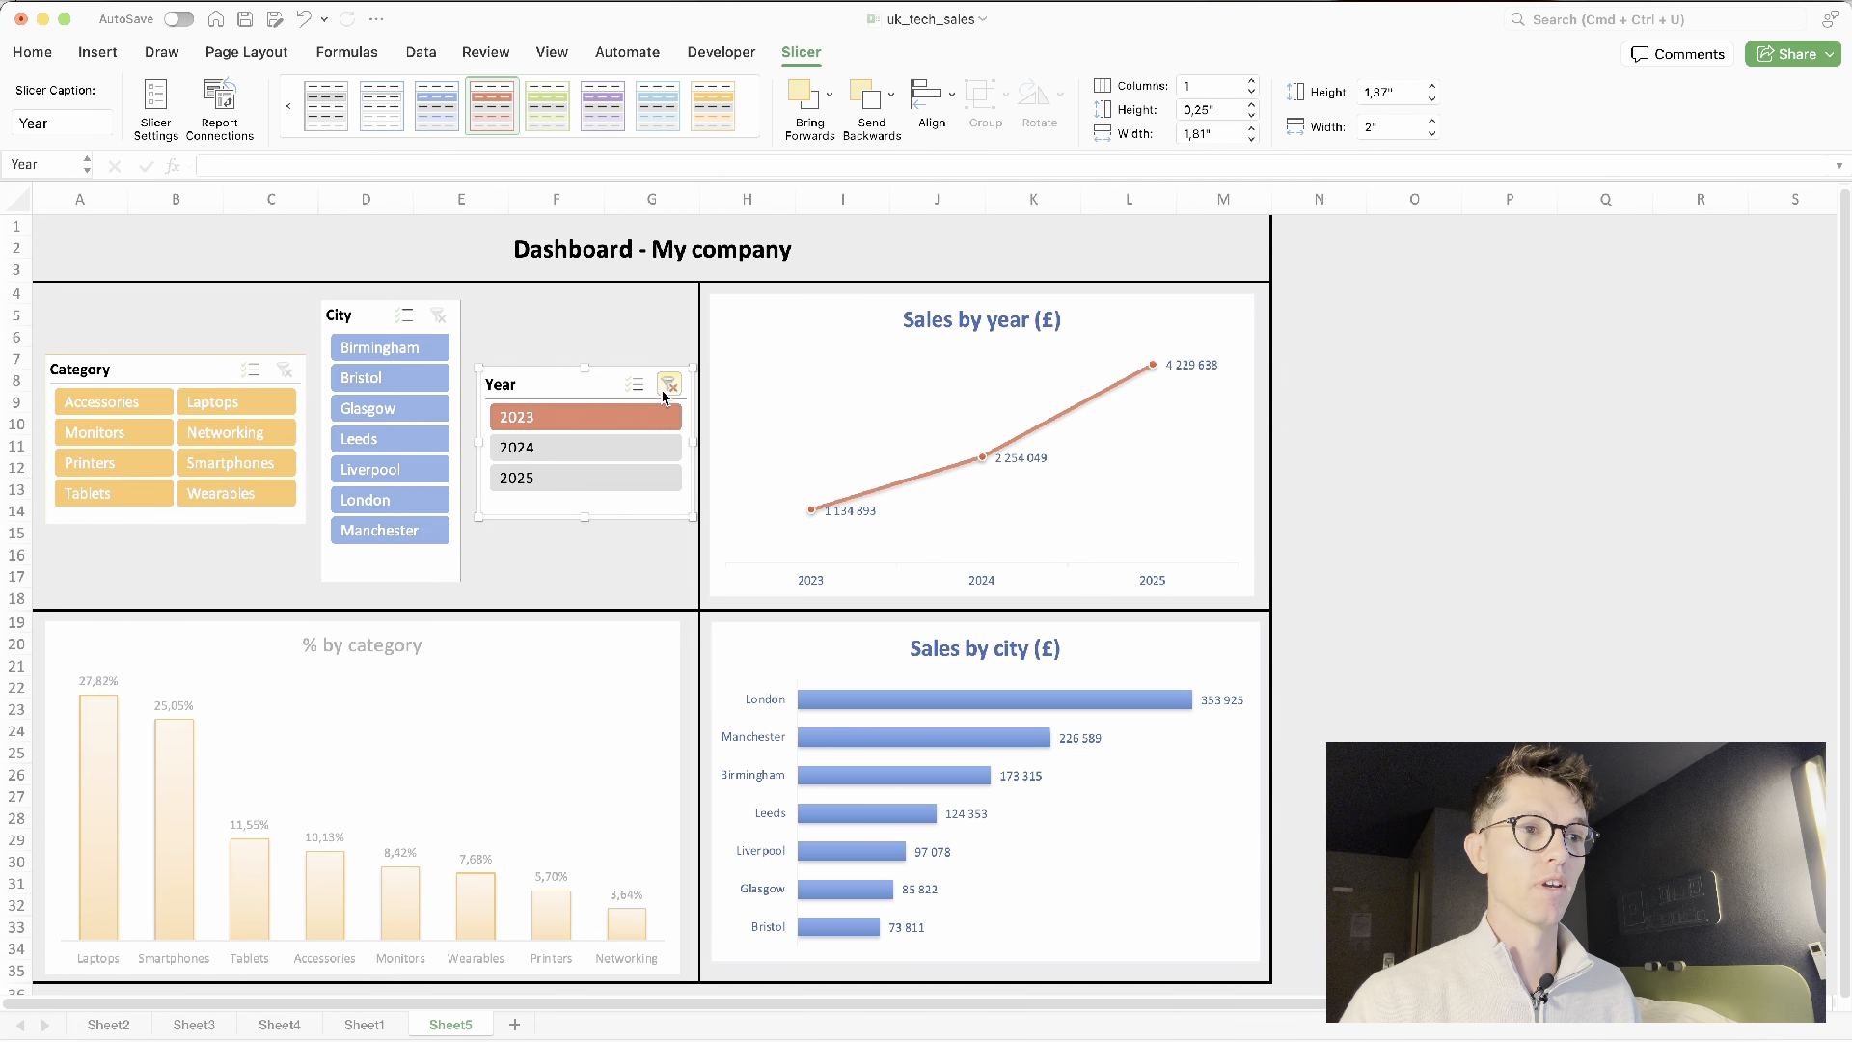
pyautogui.click(670, 384)
# Connect the City slicer to PivotTable12 in addition to PivotTable11, leaving PivotTable10 unconnected
pyautogui.click(366, 314)
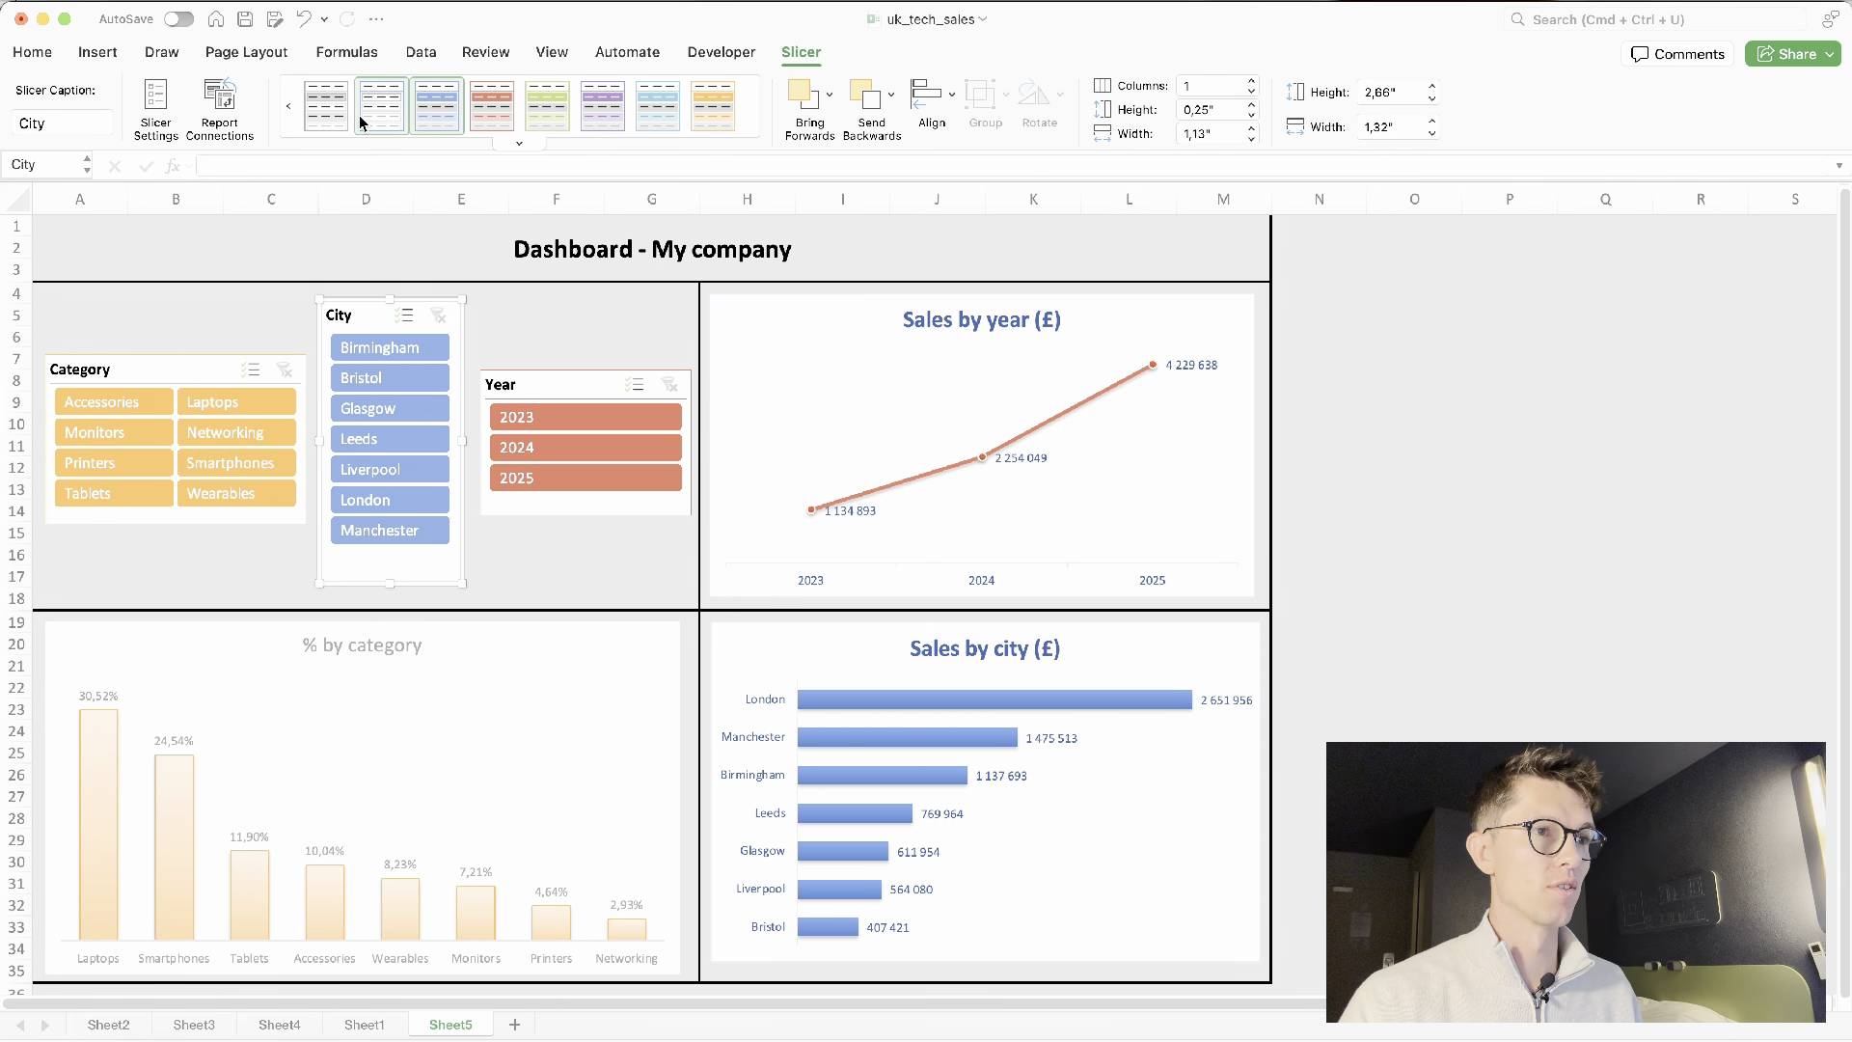
pyautogui.click(210, 102)
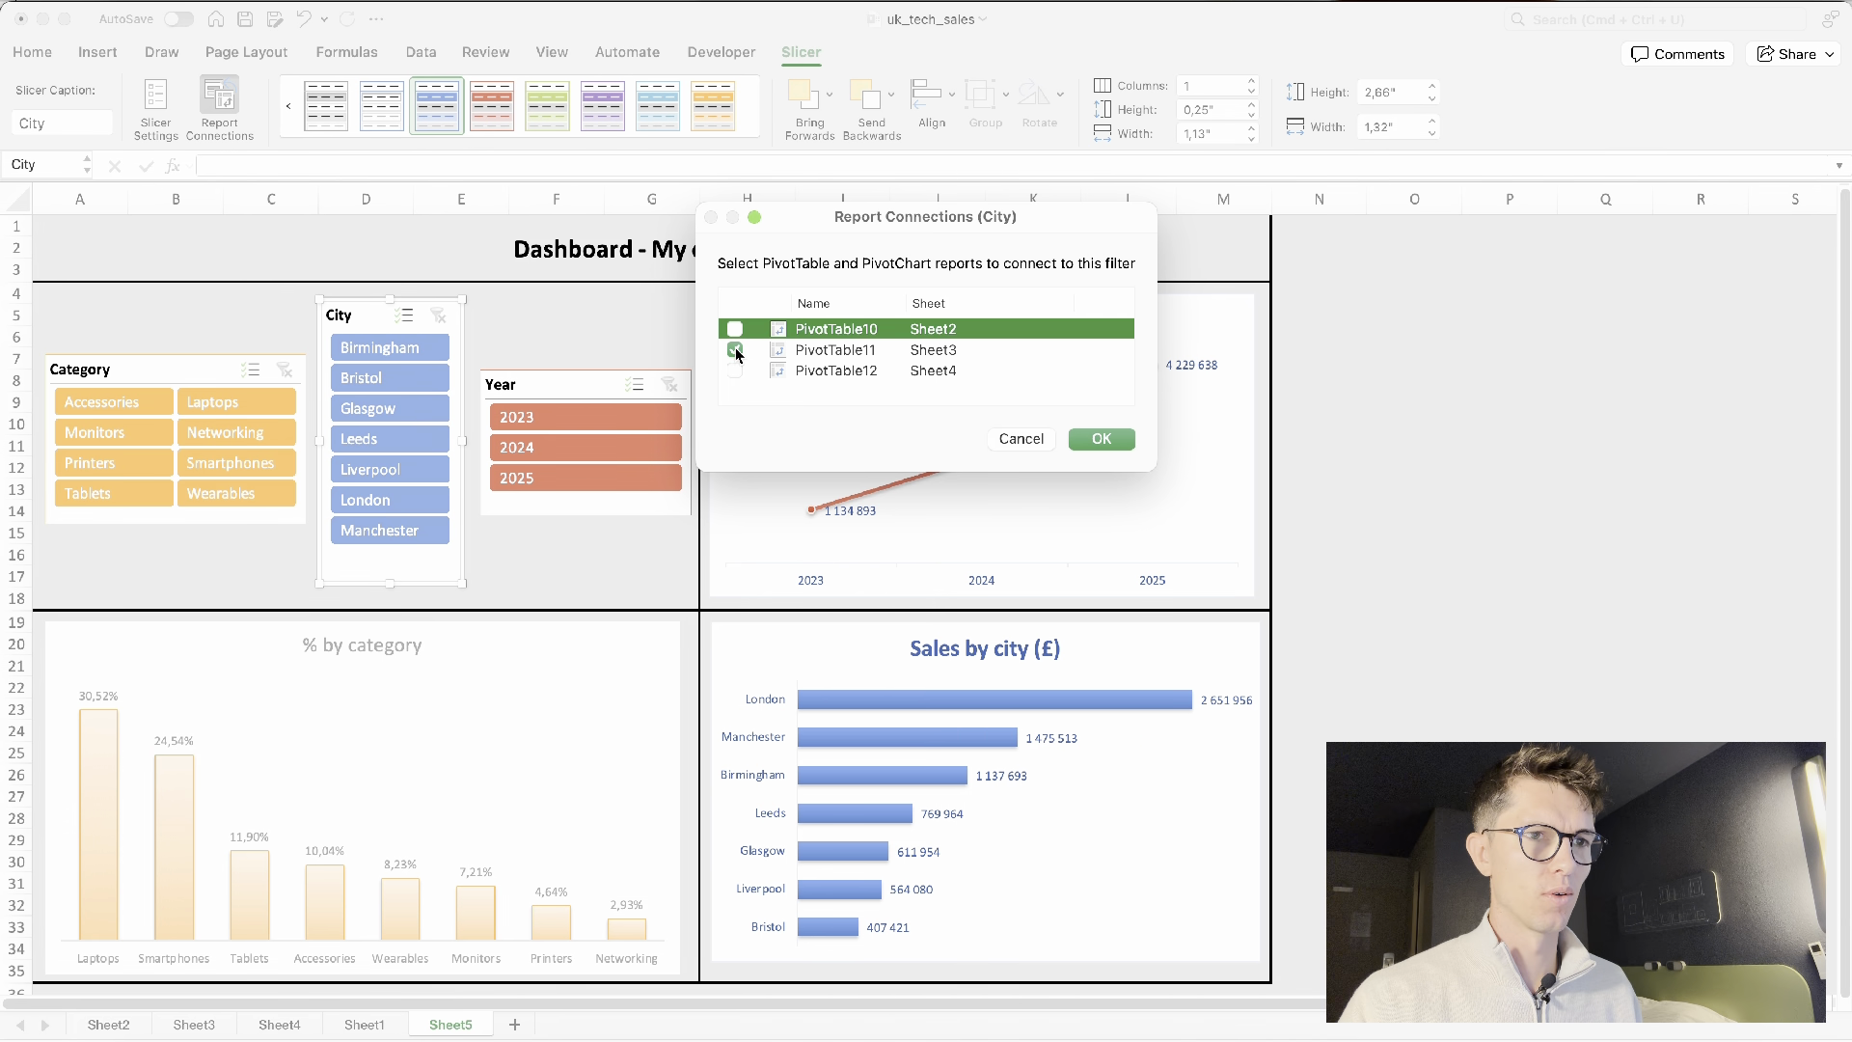
pyautogui.click(1073, 439)
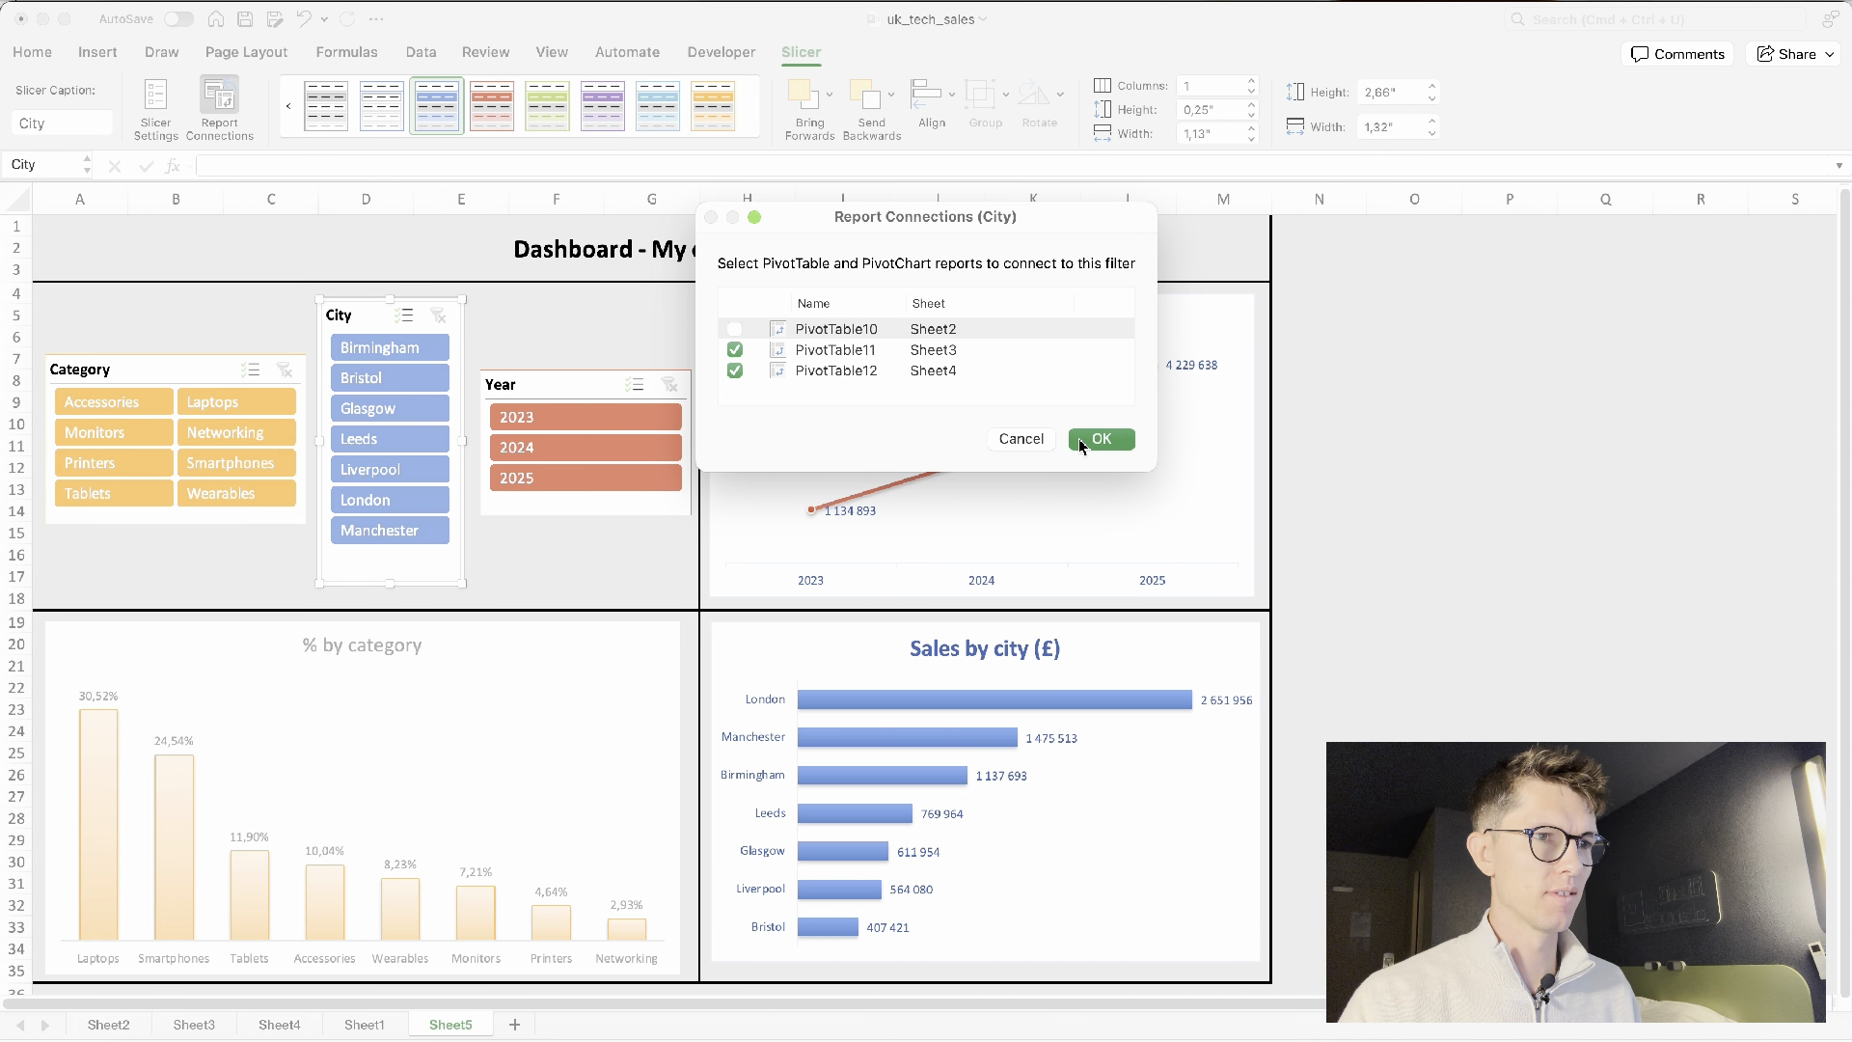
# Test the City slicer by filtering to individual cities such as Glasgow, Liverpool and London, and clear the filter
pyautogui.click(424, 410)
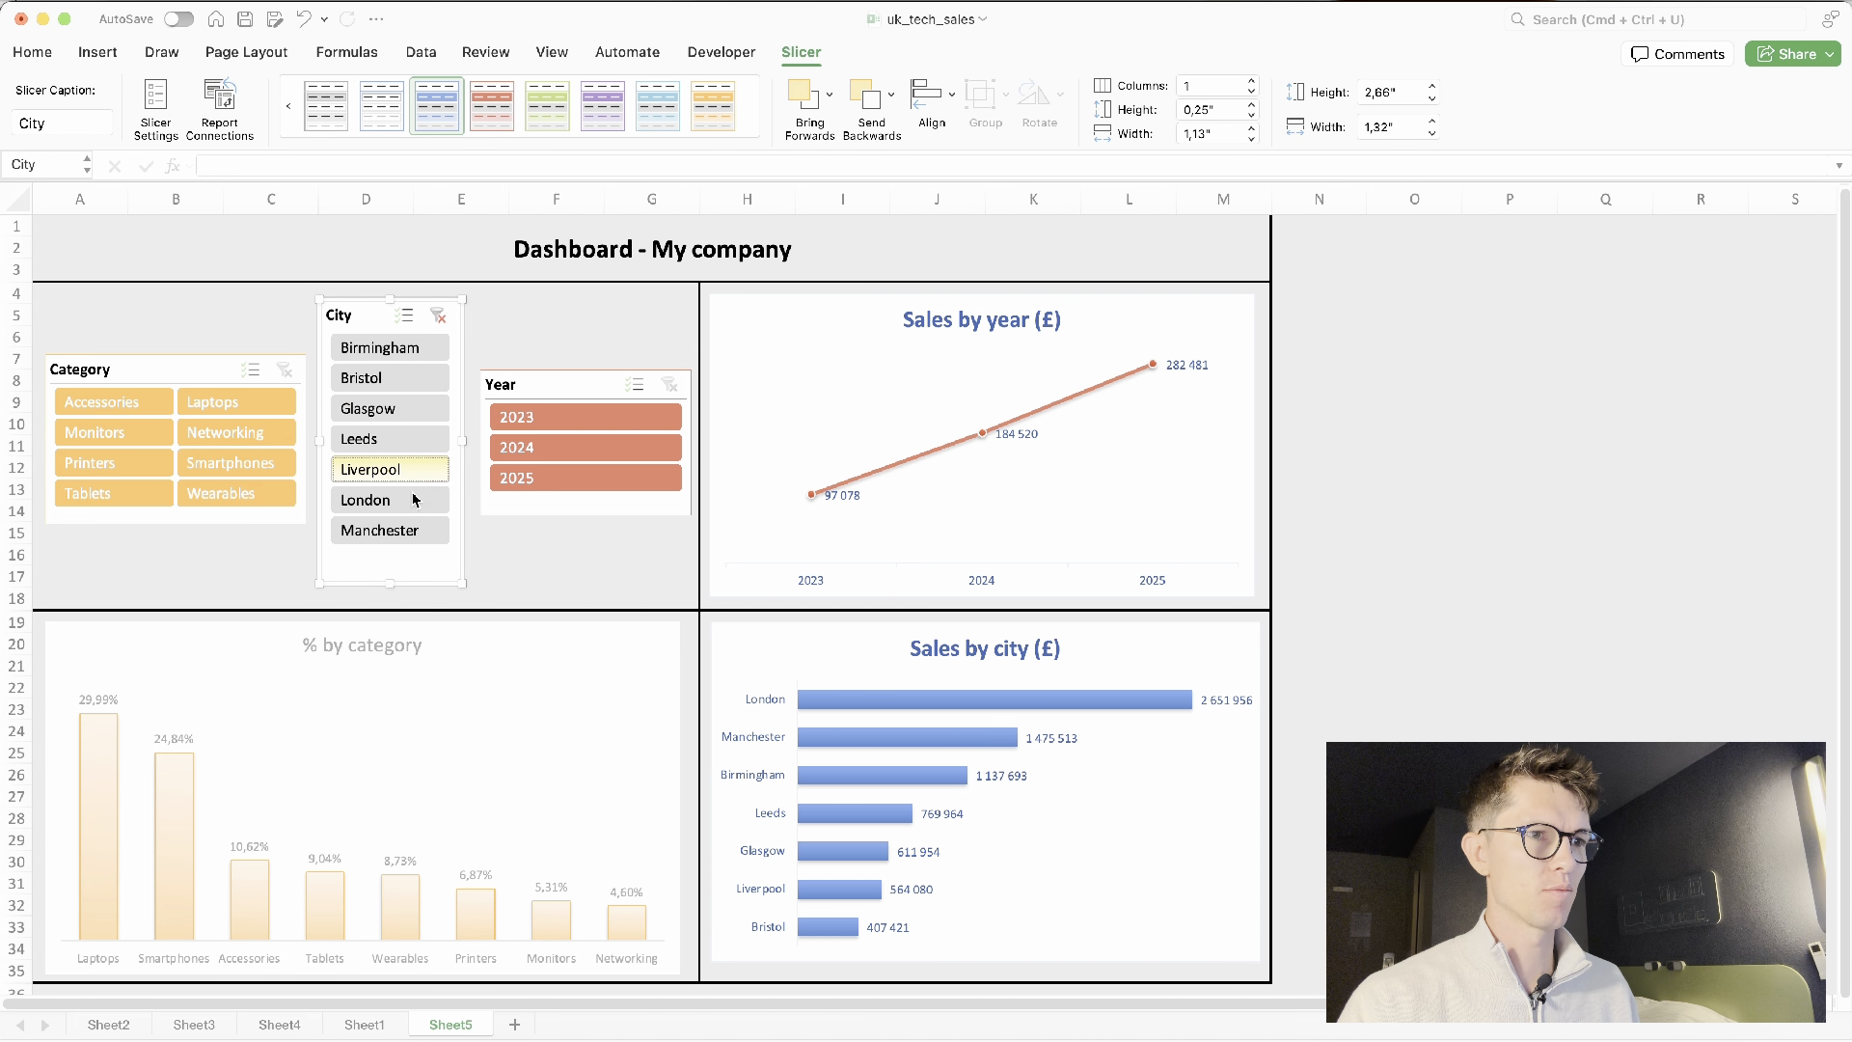
pyautogui.click(414, 500)
pyautogui.click(439, 316)
# Connect the Category slicer to PivotTable10 in addition to PivotTable11, leaving PivotTable12 unconnected
pyautogui.click(174, 369)
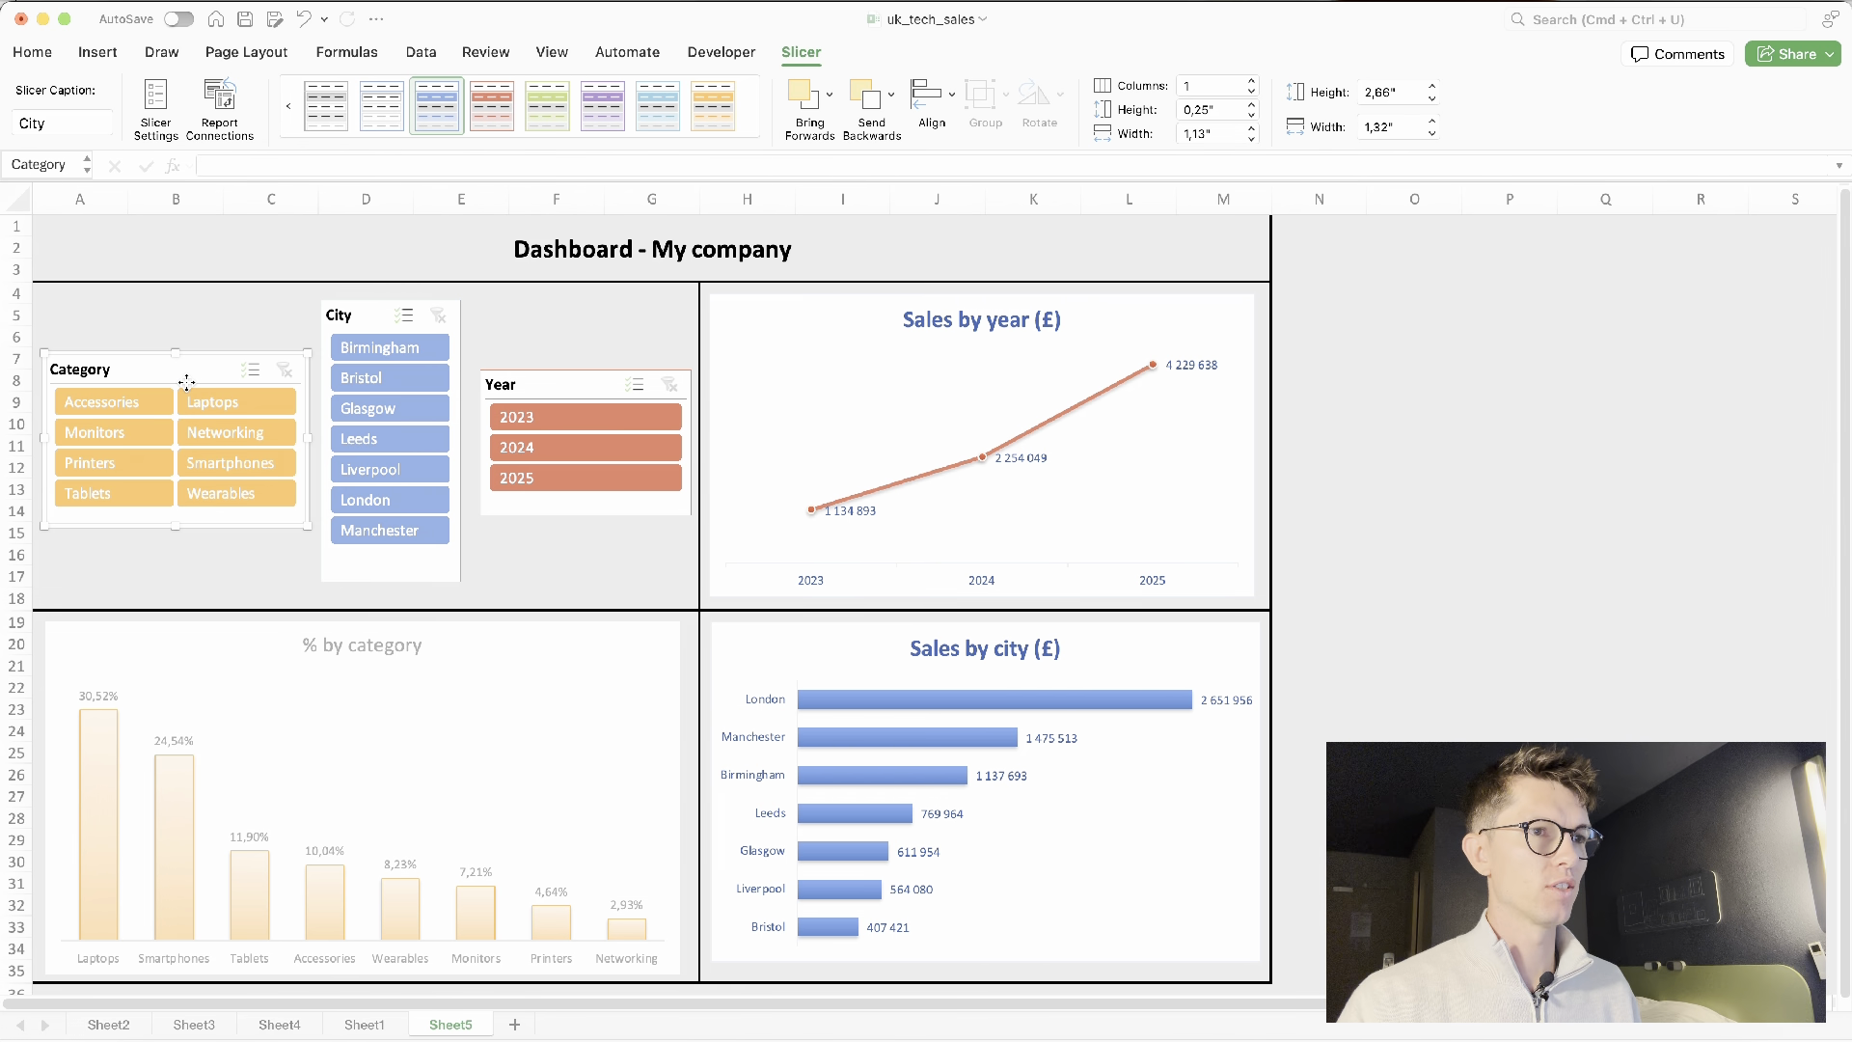
pyautogui.click(214, 129)
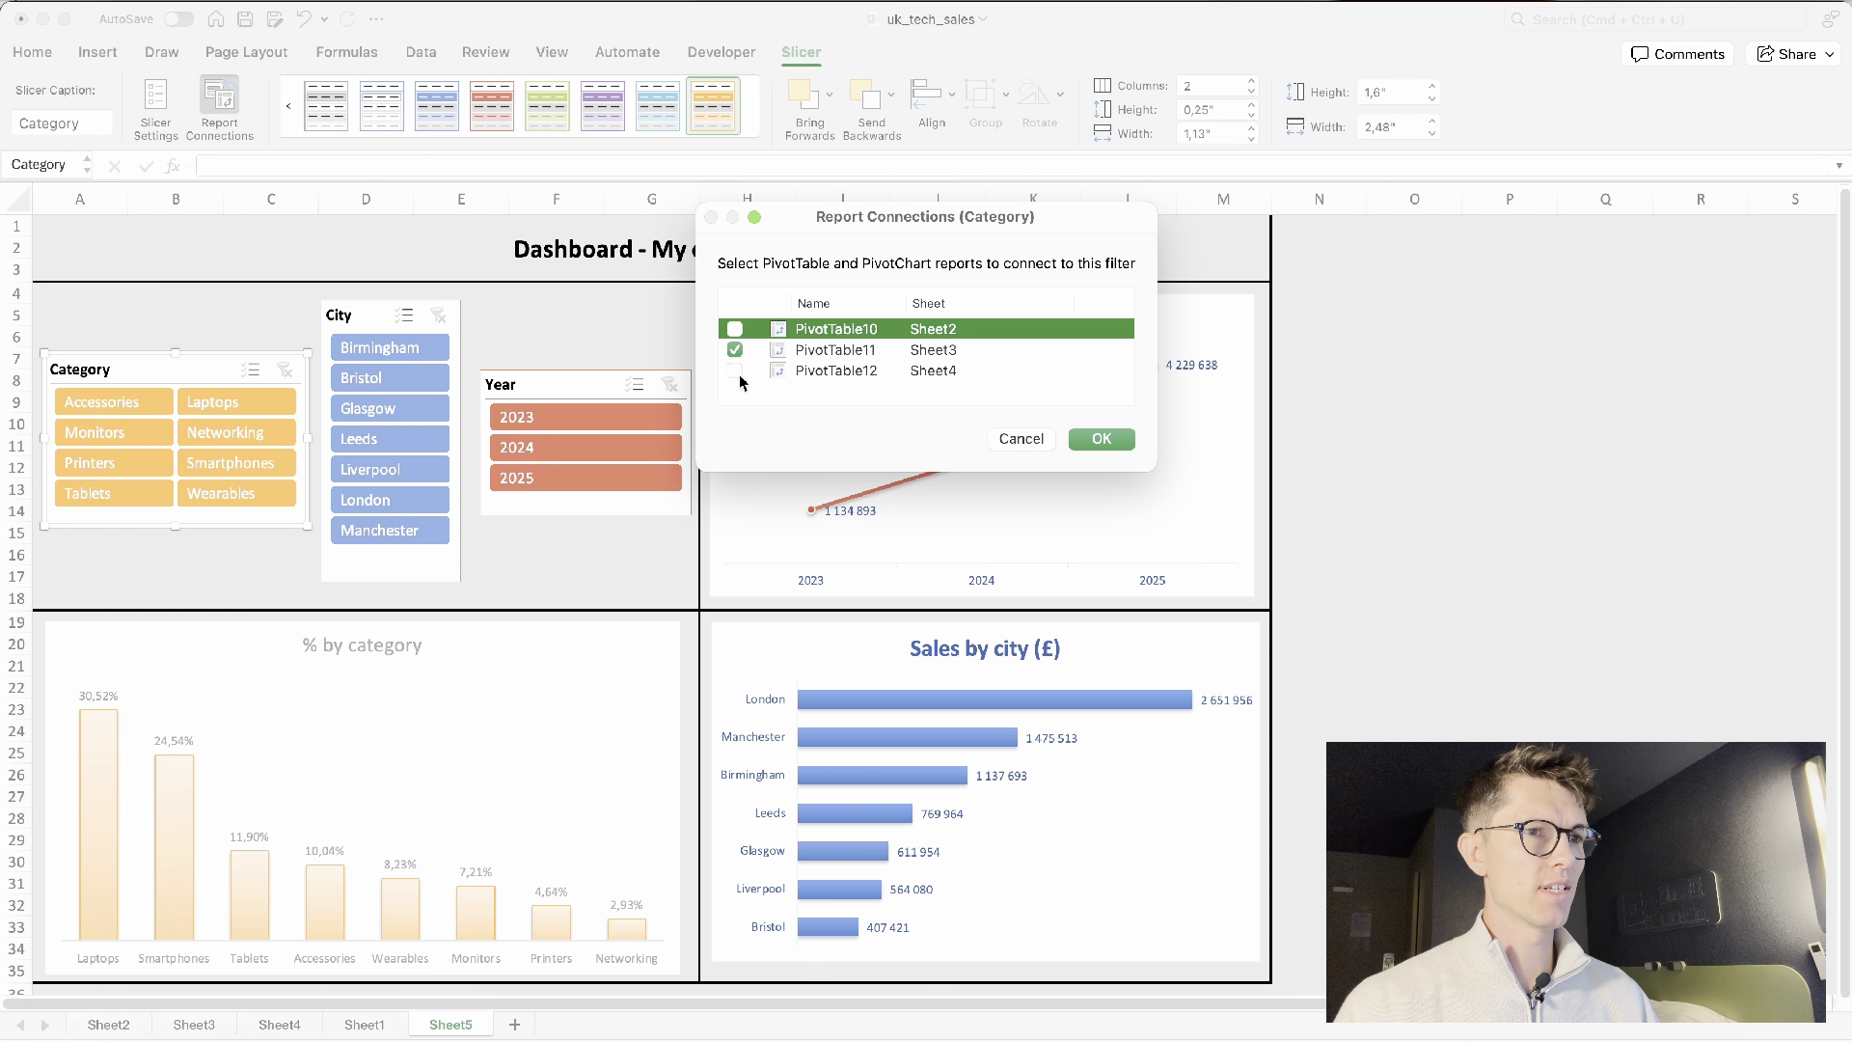
pyautogui.click(735, 330)
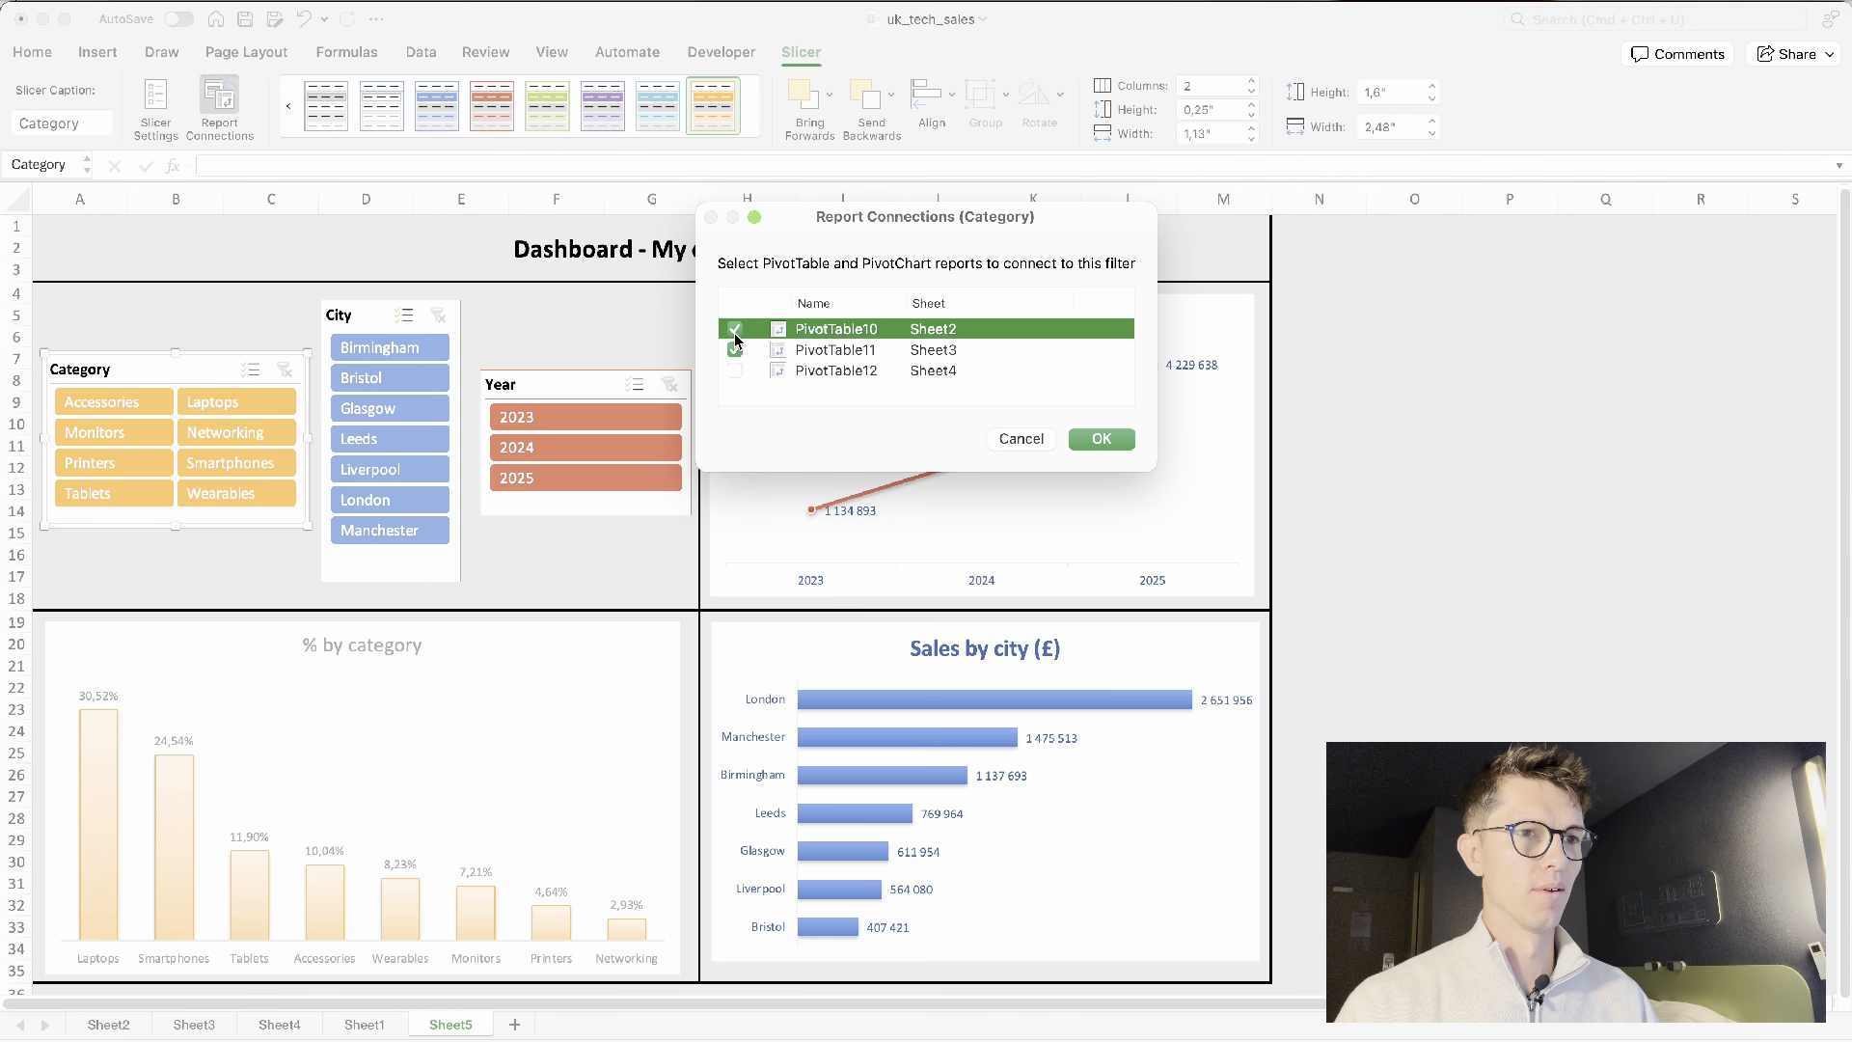
pyautogui.click(1092, 440)
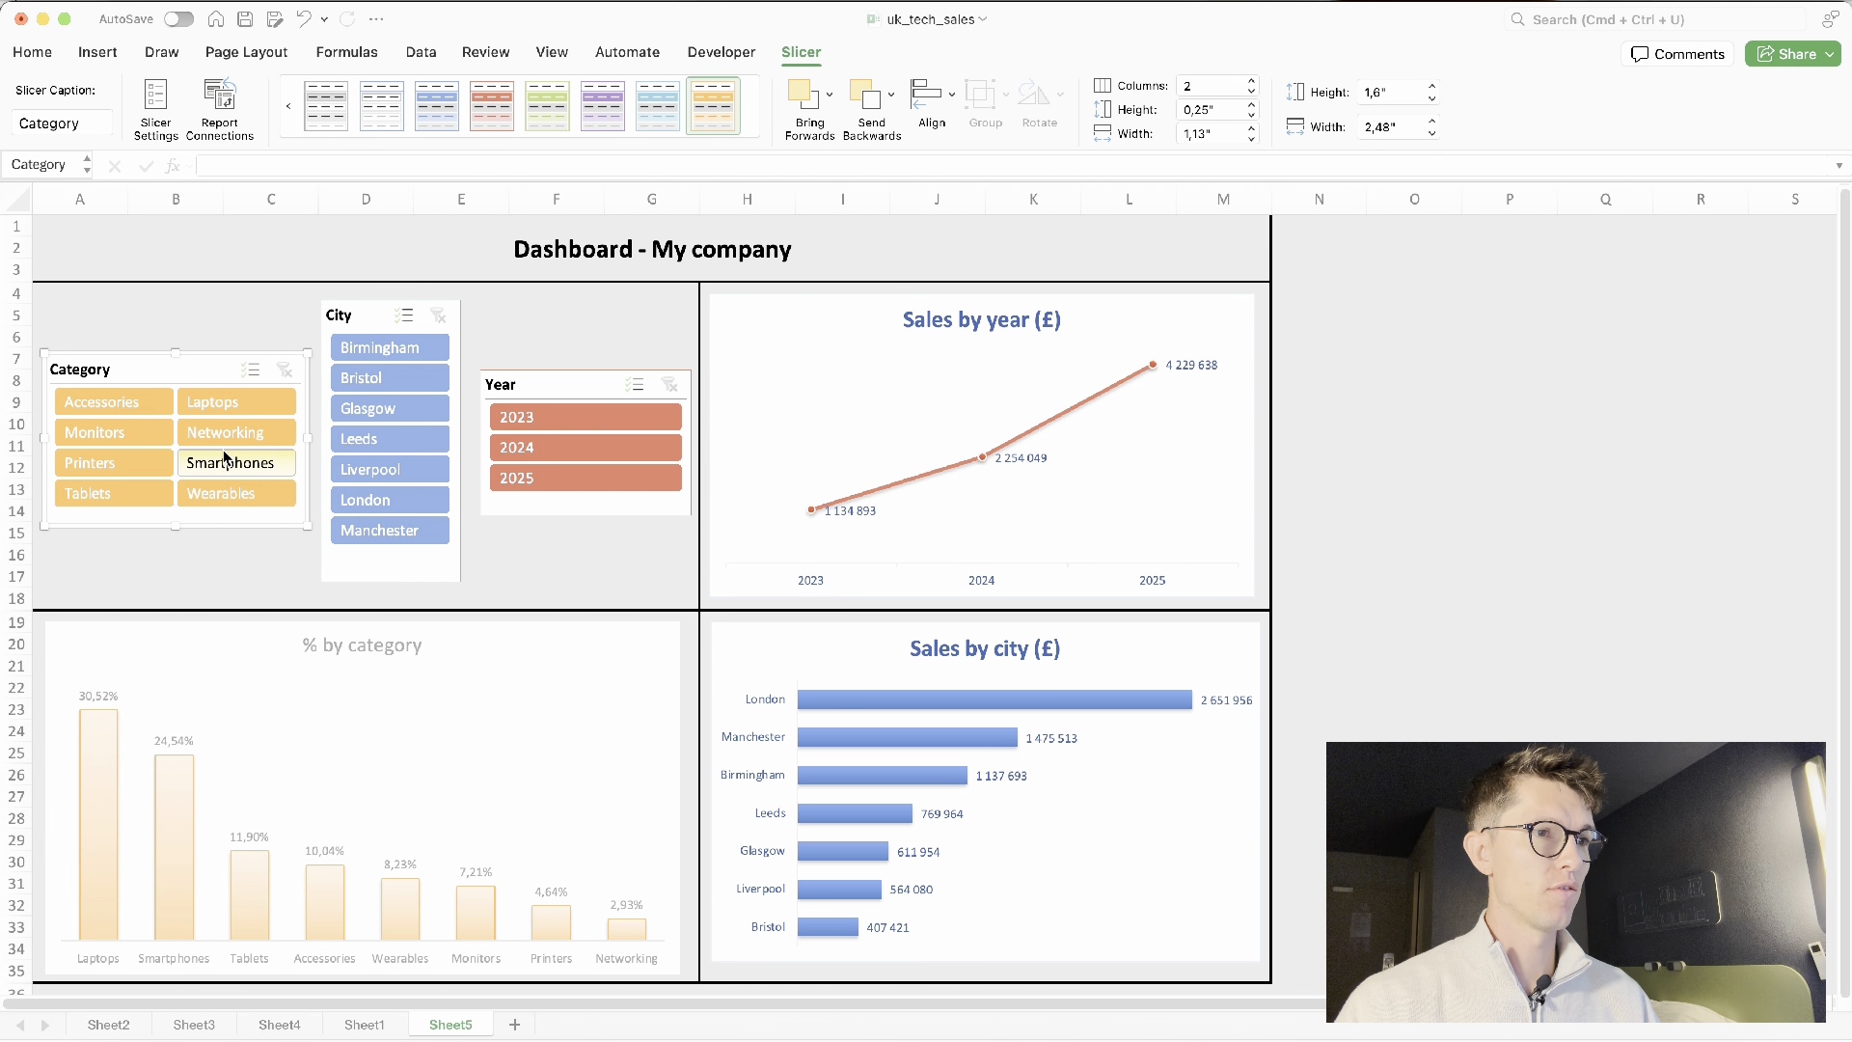
# Test the Category slicer by filtering to Laptops, Networking, Laptops again and Printers, and clear the filter
pyautogui.click(230, 410)
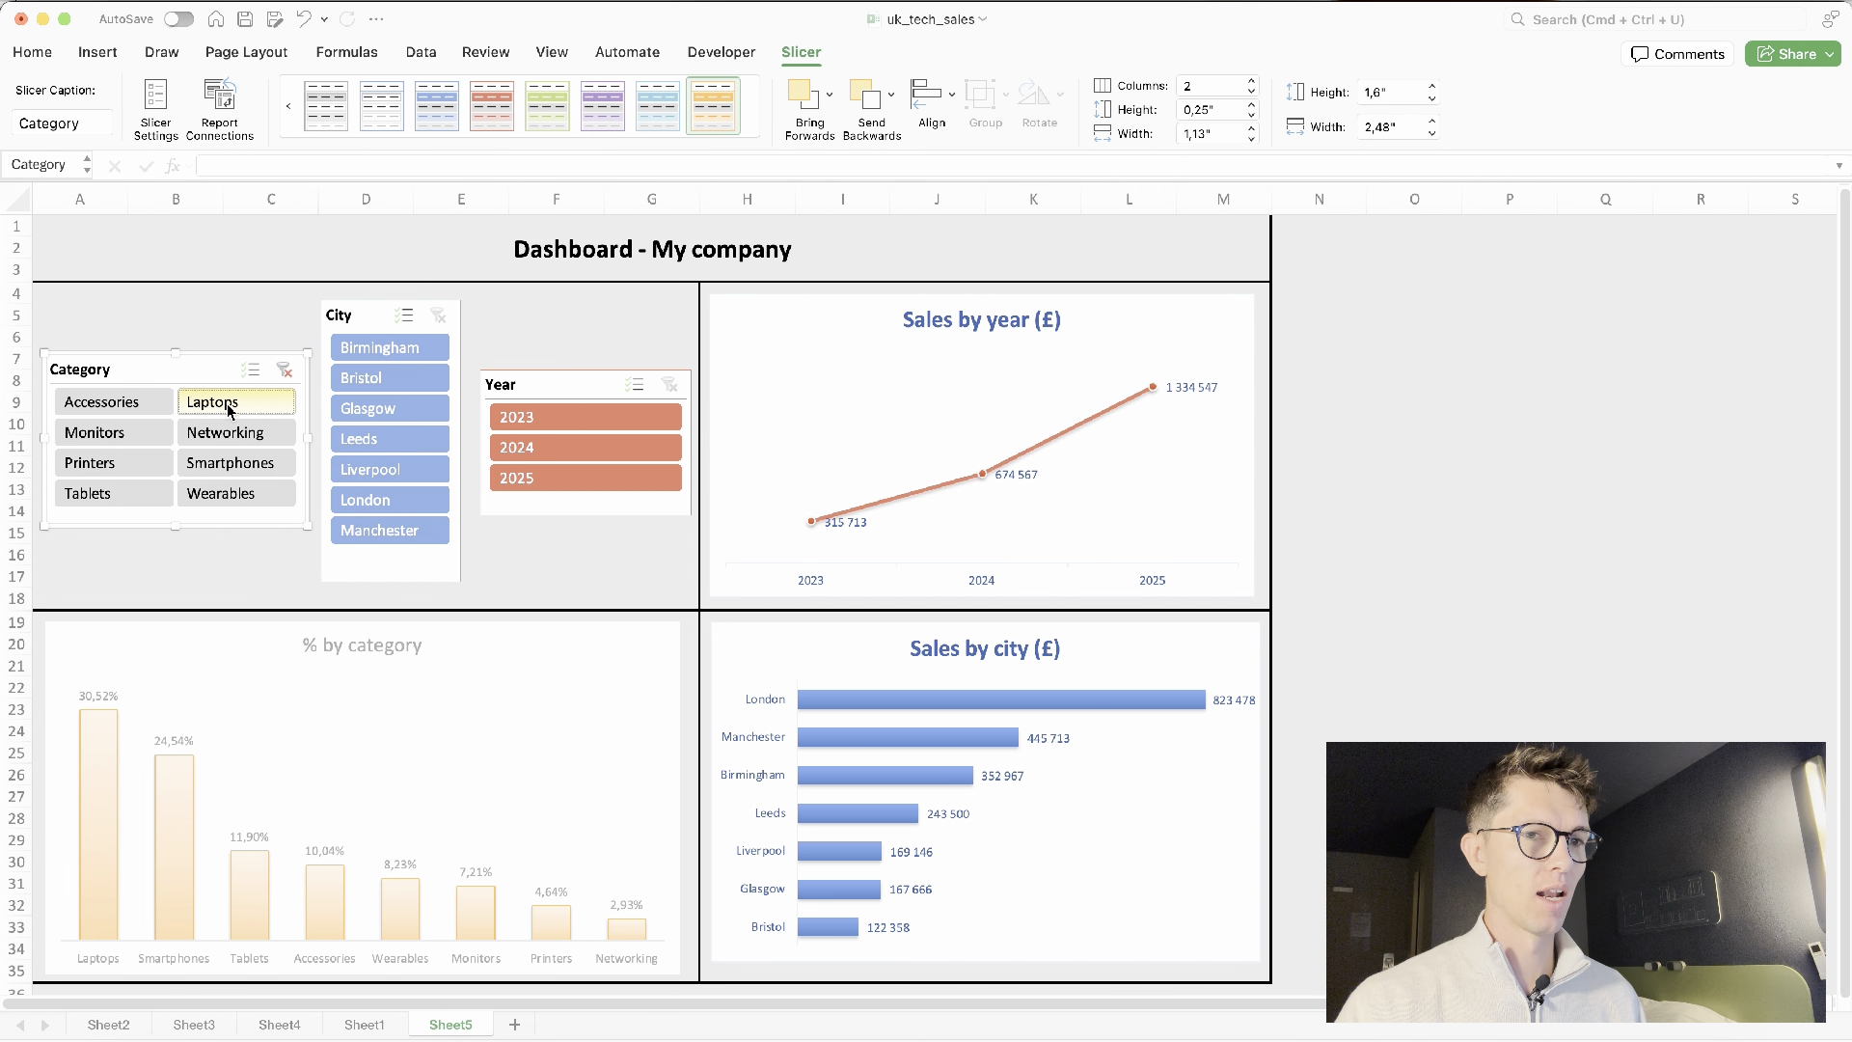
pyautogui.click(229, 436)
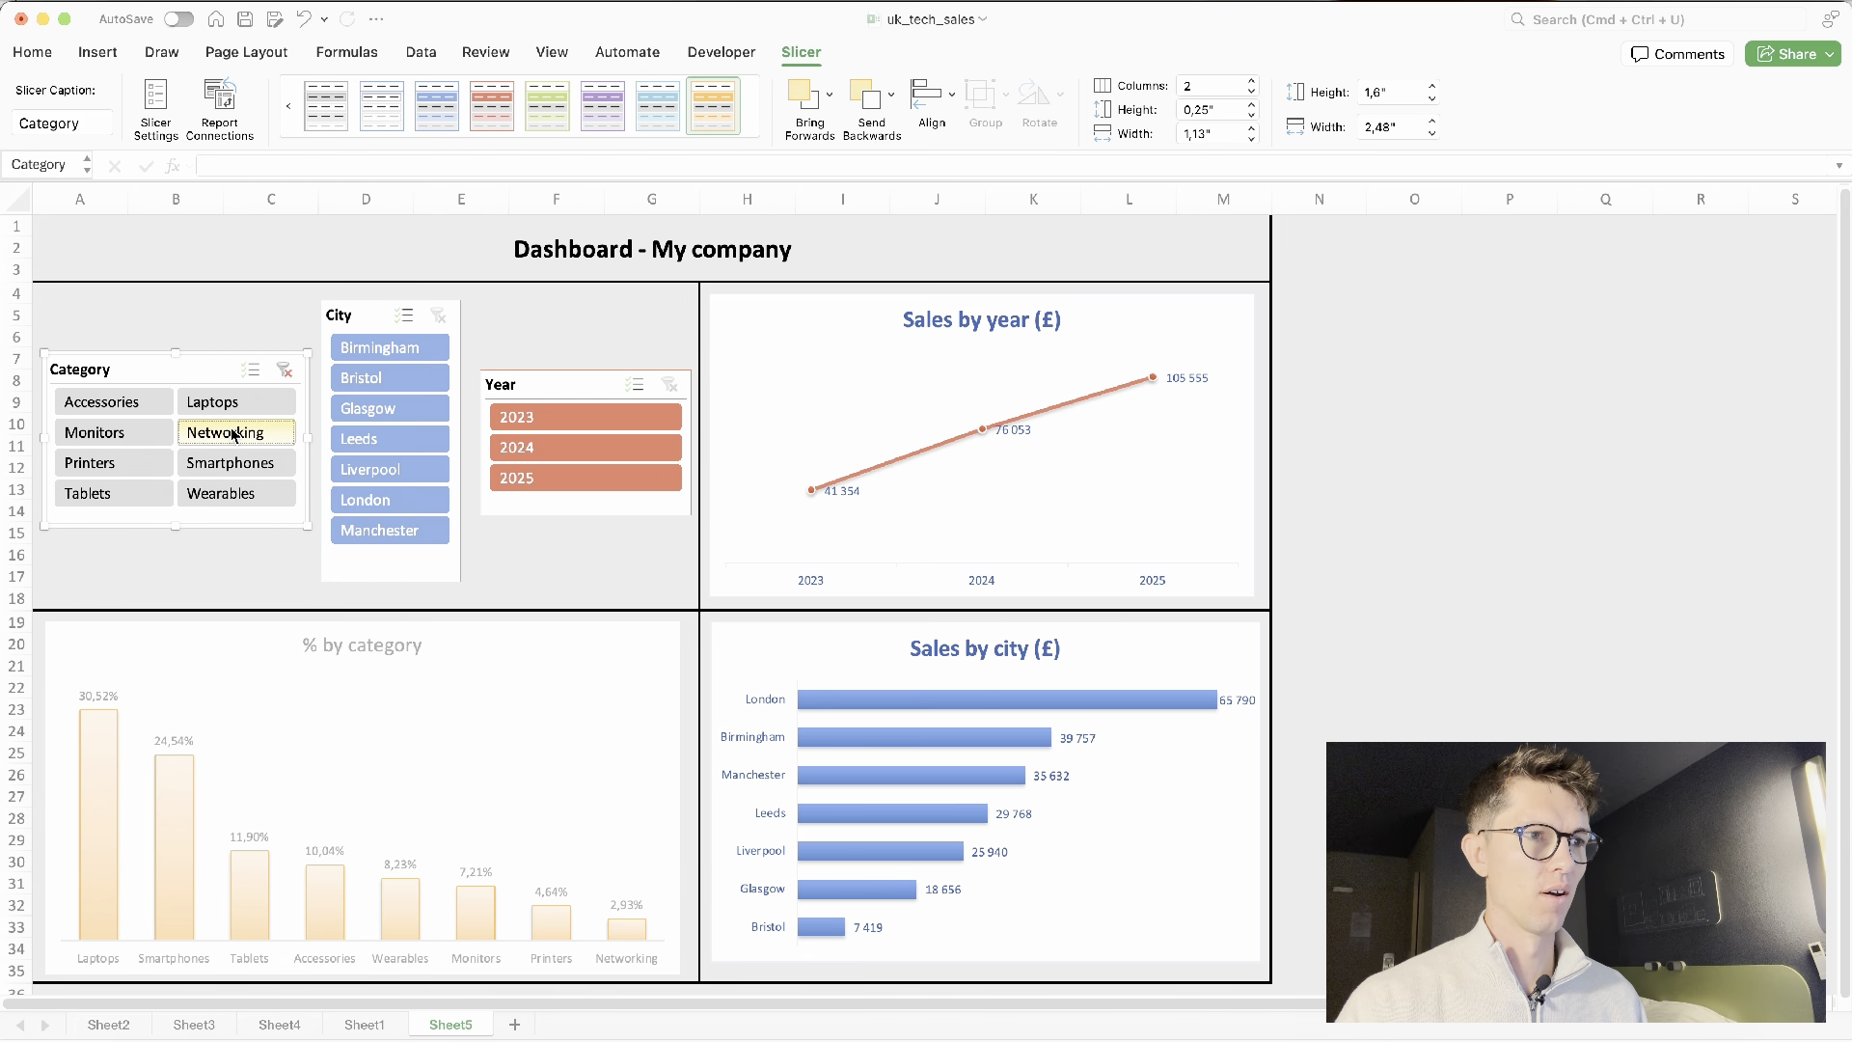
pyautogui.click(213, 404)
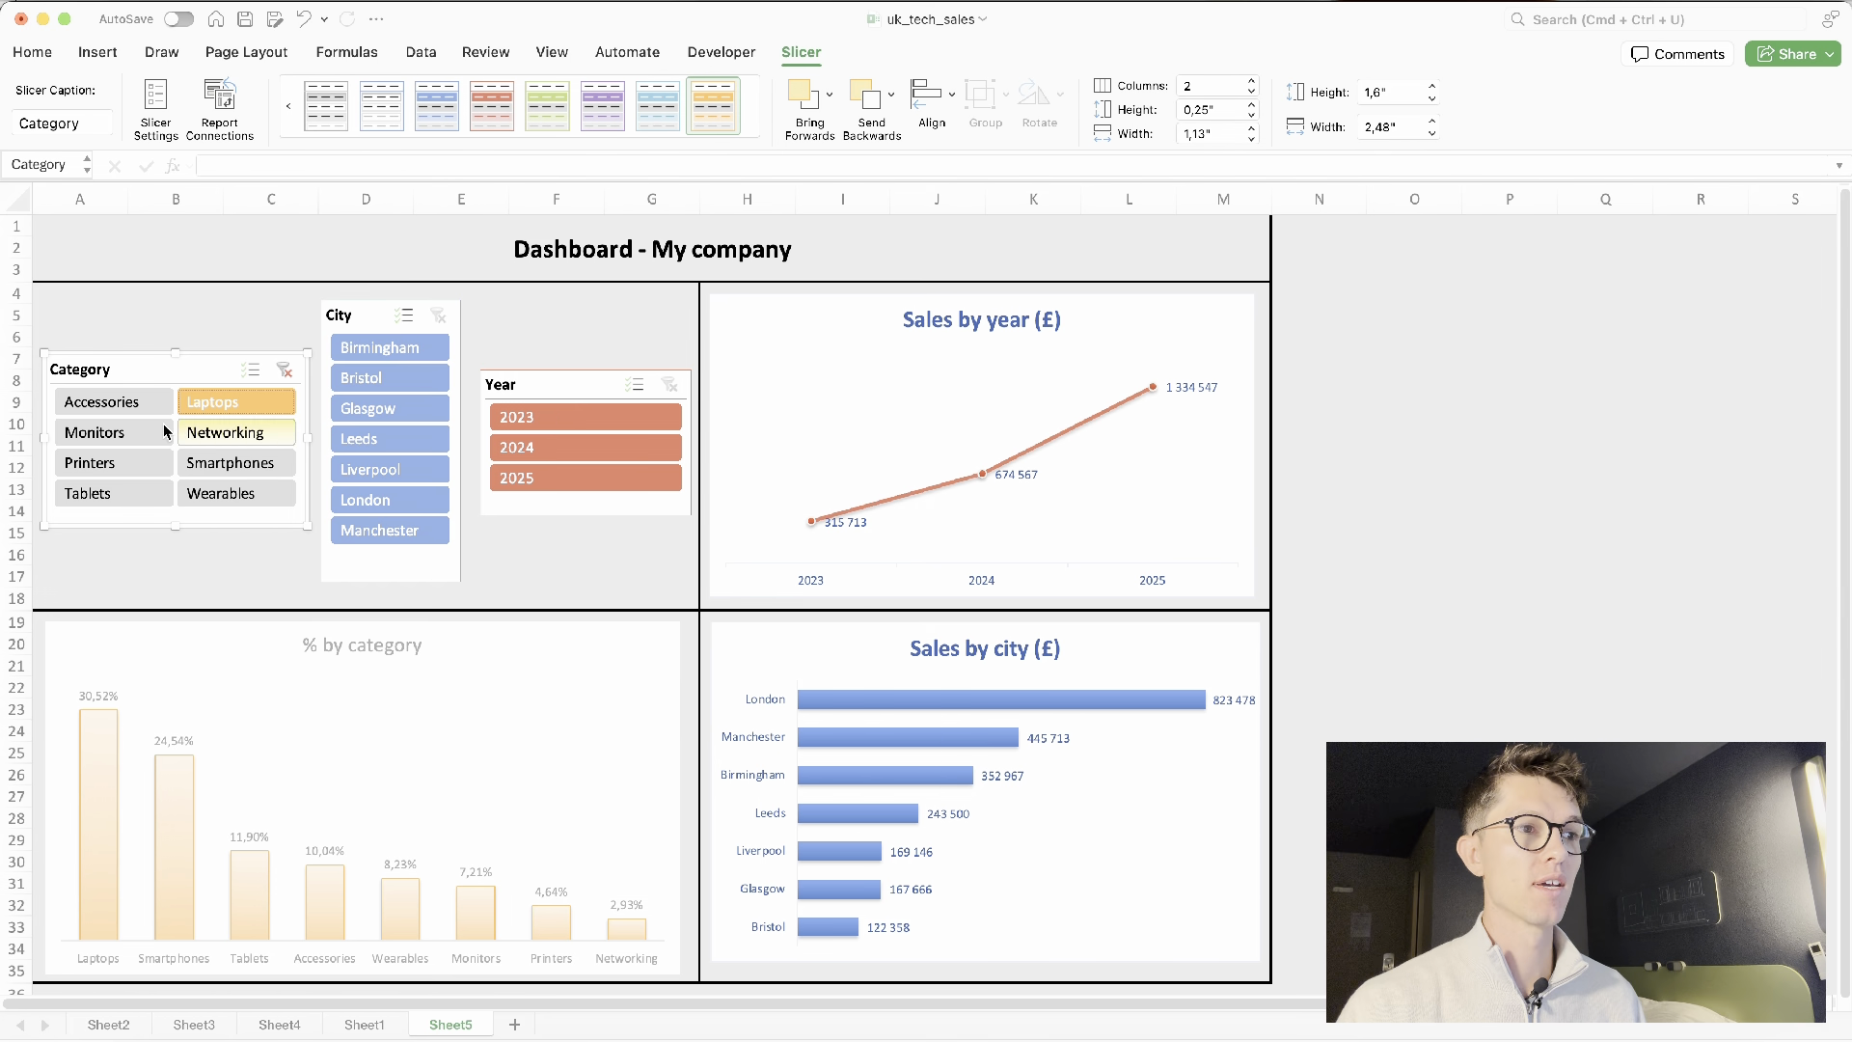
pyautogui.click(113, 461)
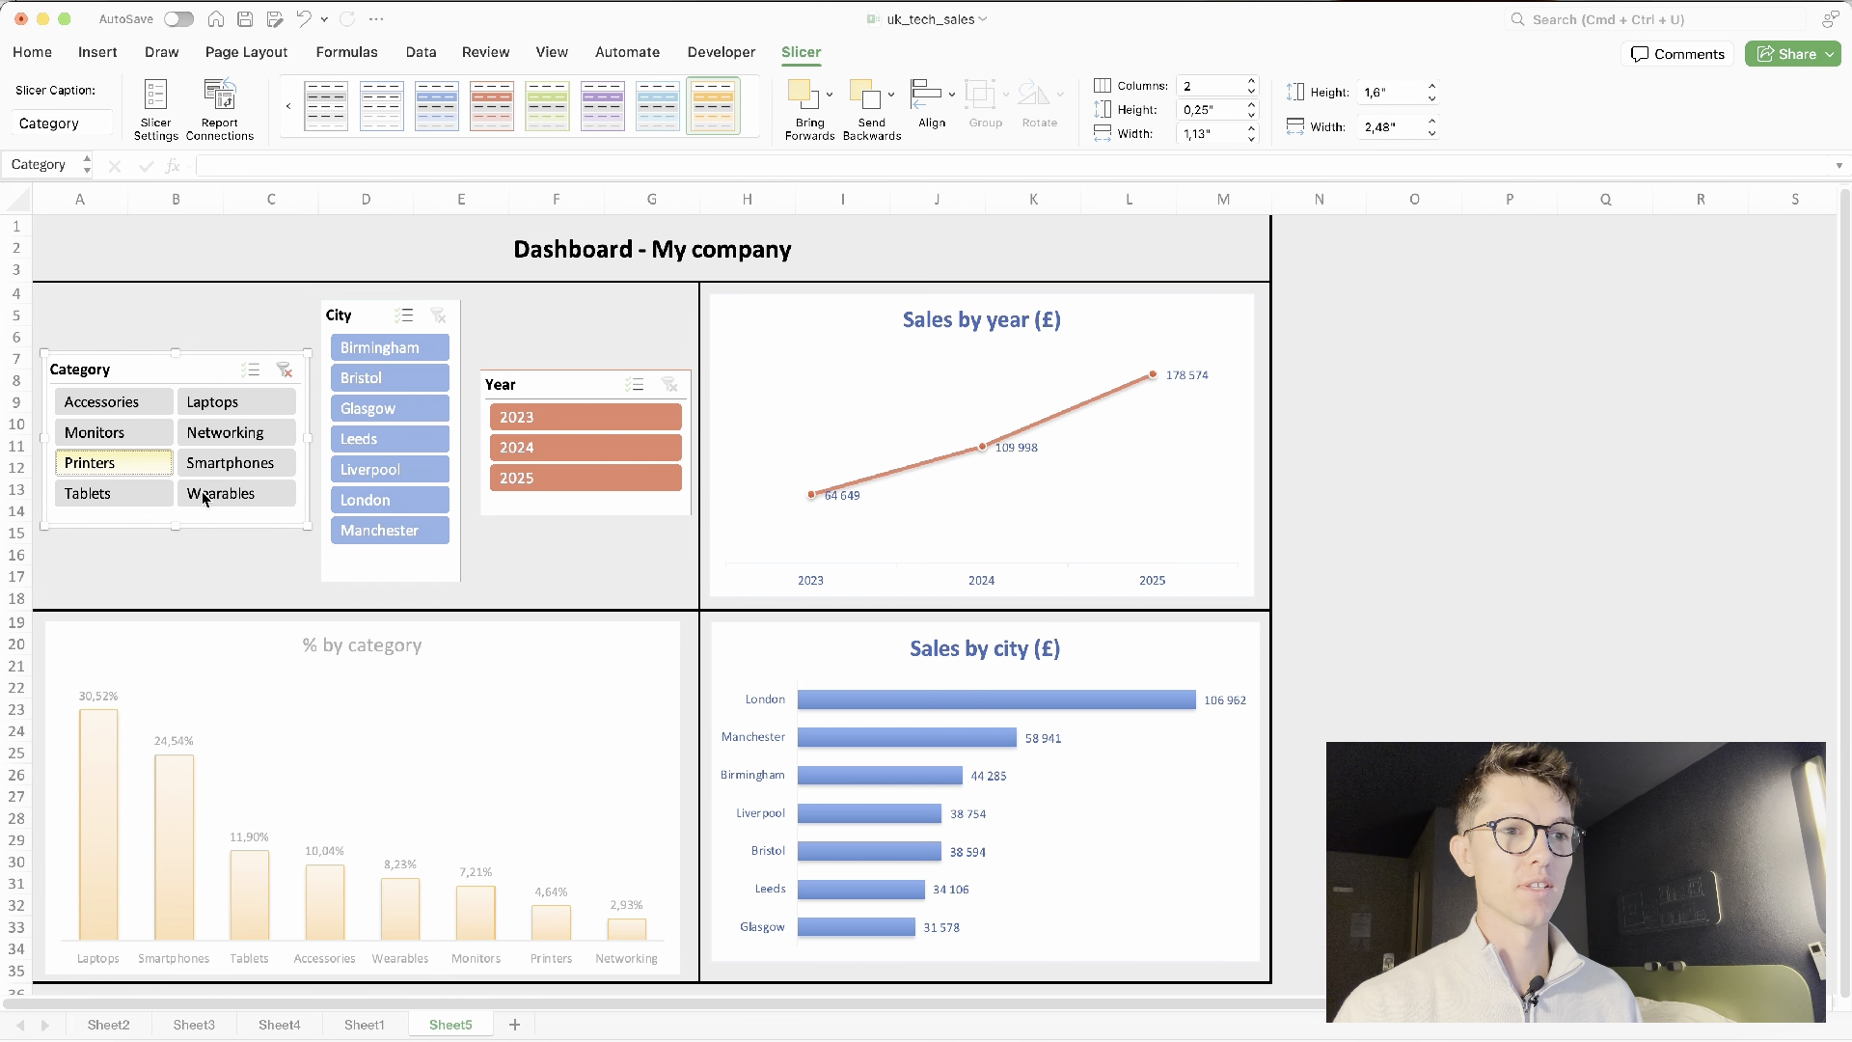
pyautogui.click(286, 371)
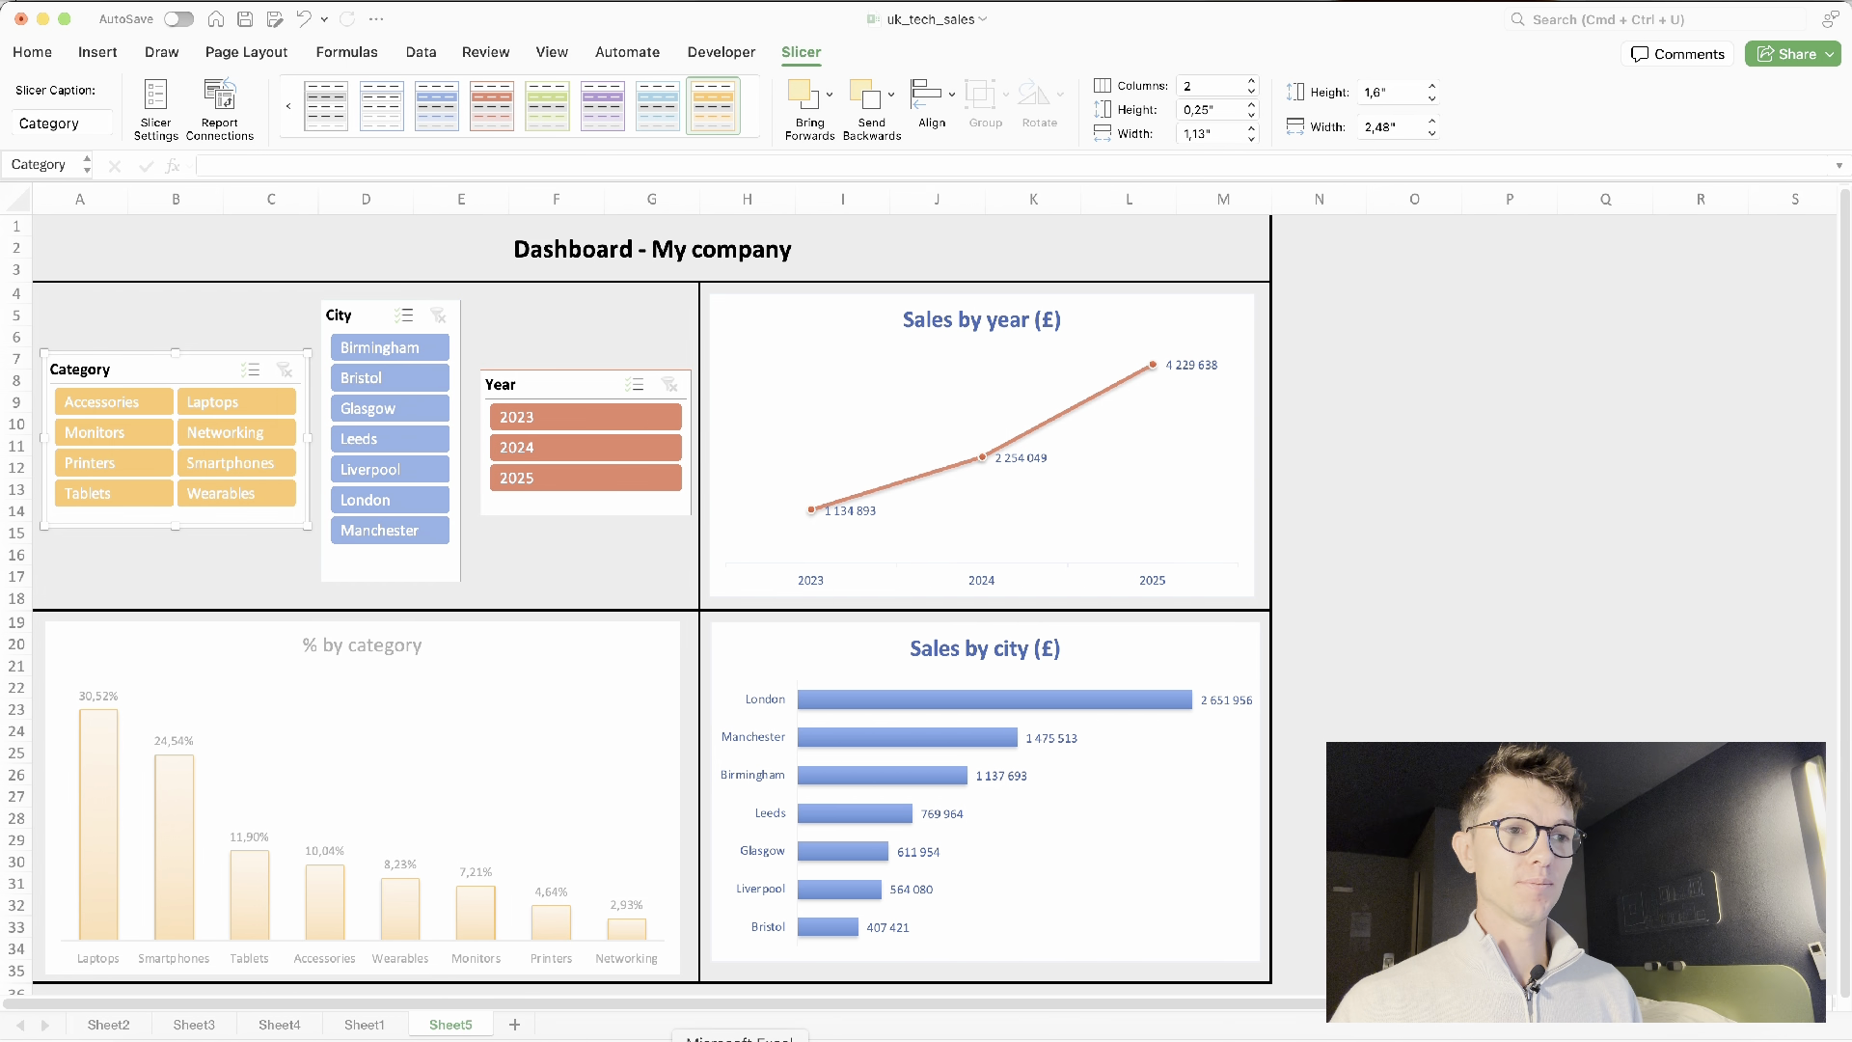
# Switch to the uk_tech_sales demo workbook to view its finished dashboard
pyautogui.rightClick(740, 1041)
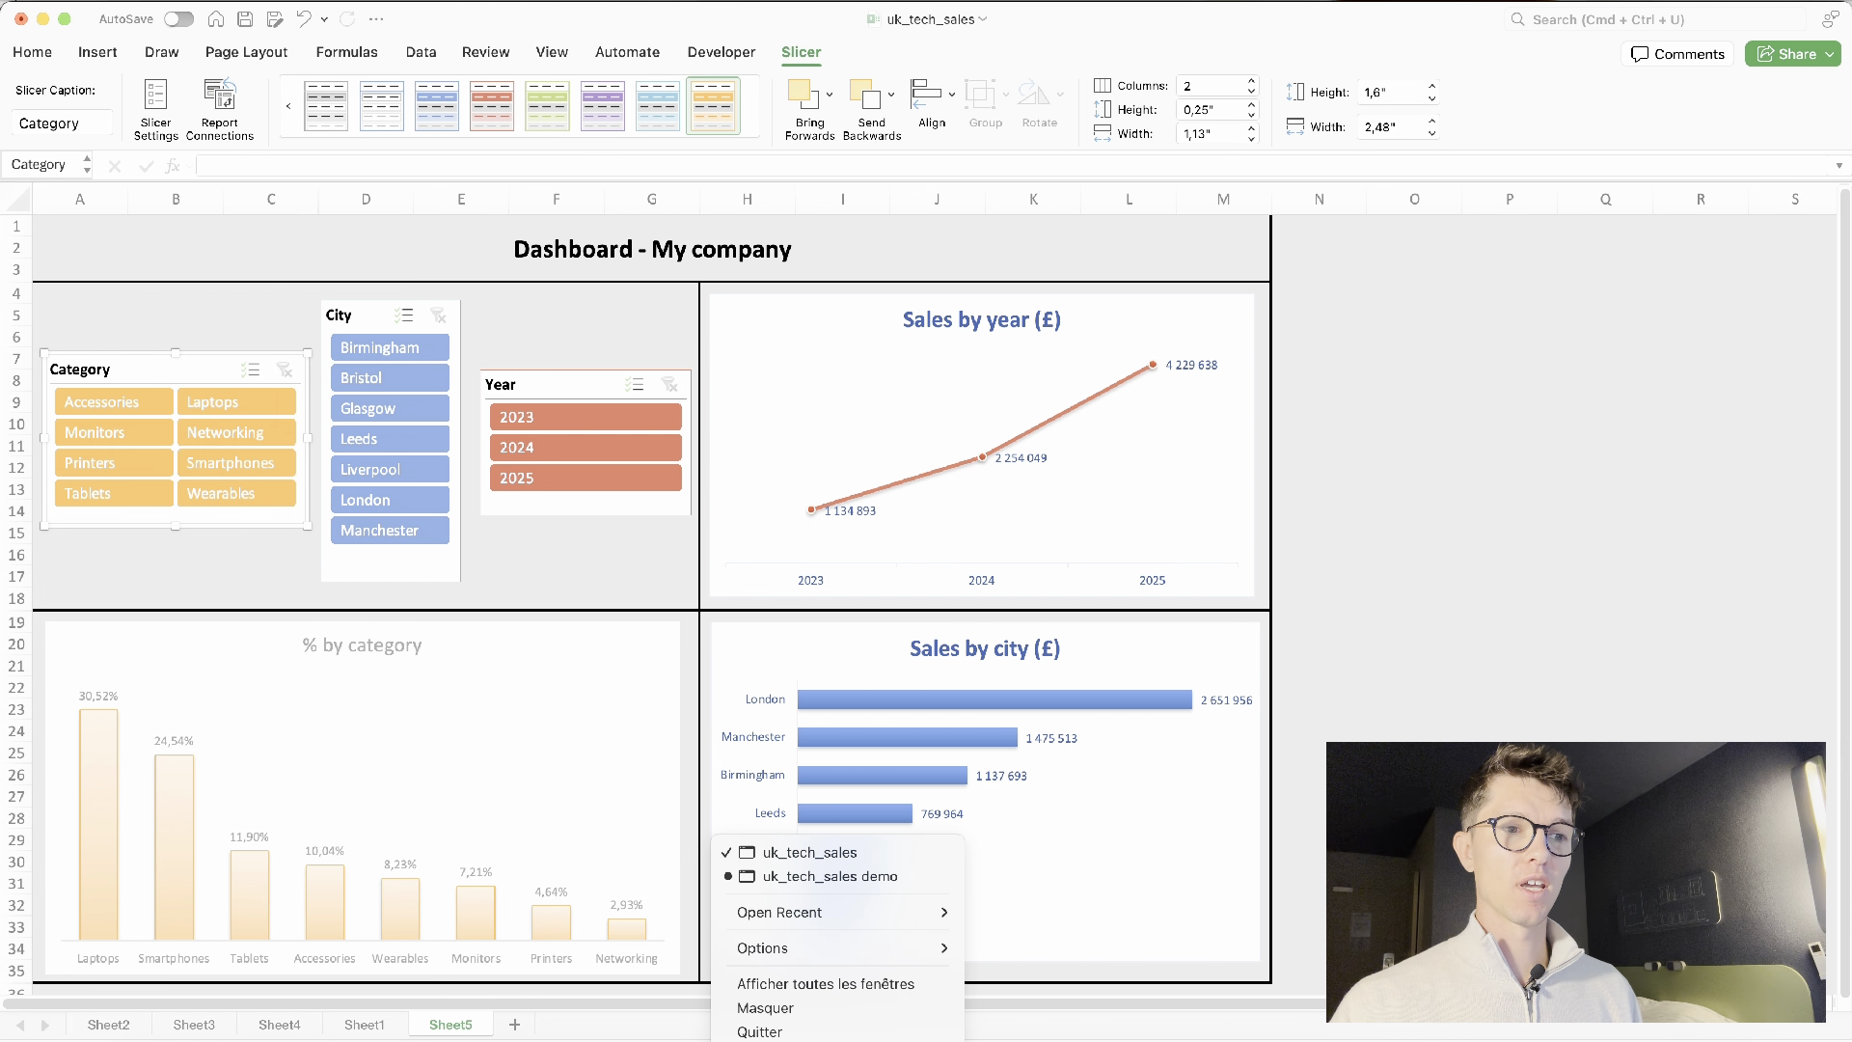
pyautogui.click(821, 876)
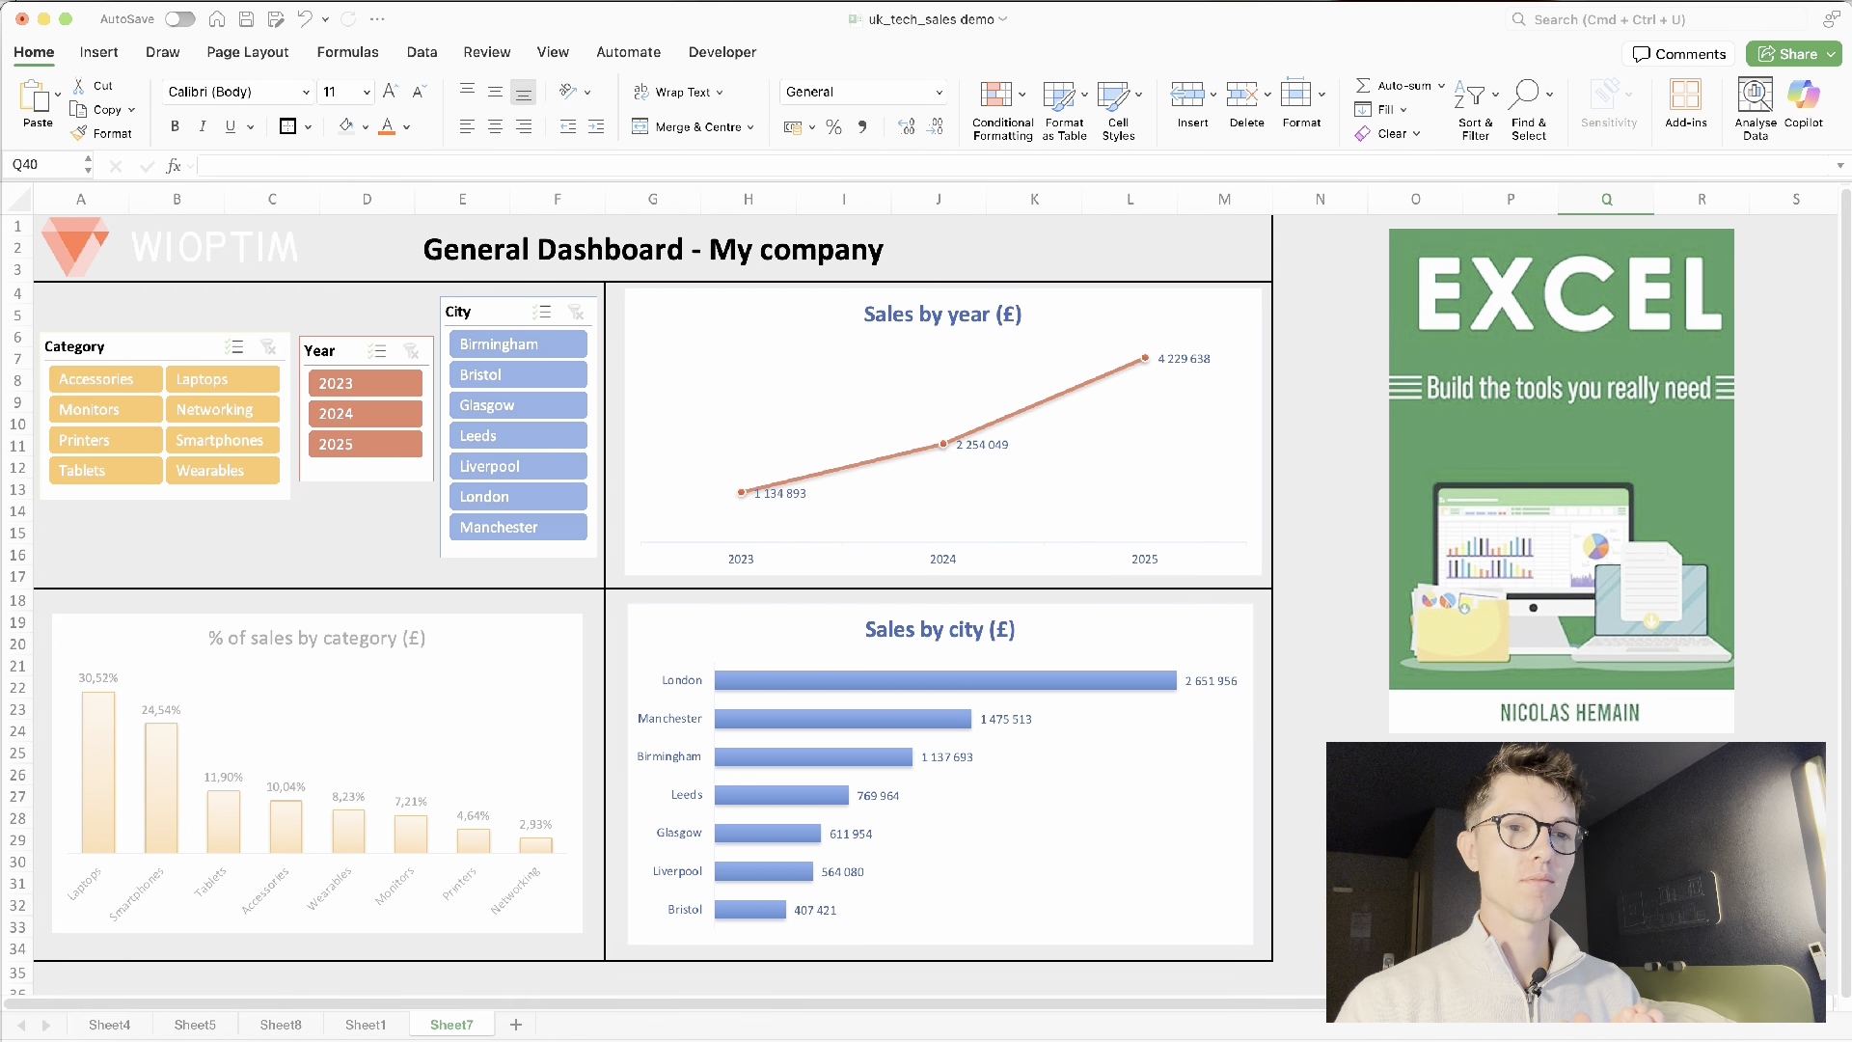